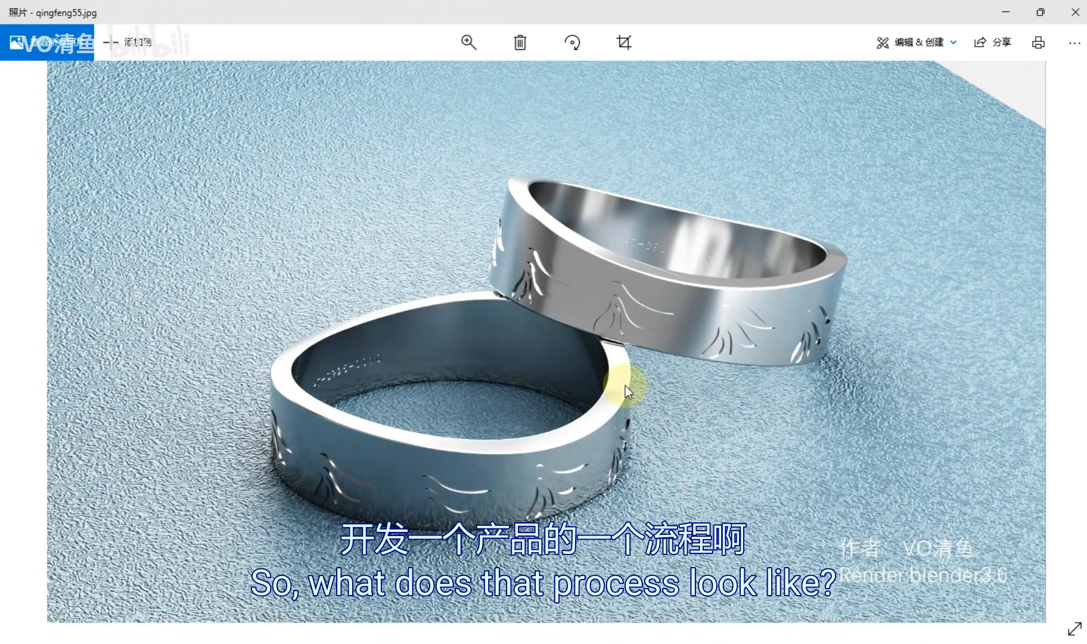
Examine the rendering of the two engraved rings in qingfeng55.jpg up close
scroll(626, 385, "up", 2)
scroll(625, 386, "down", 3)
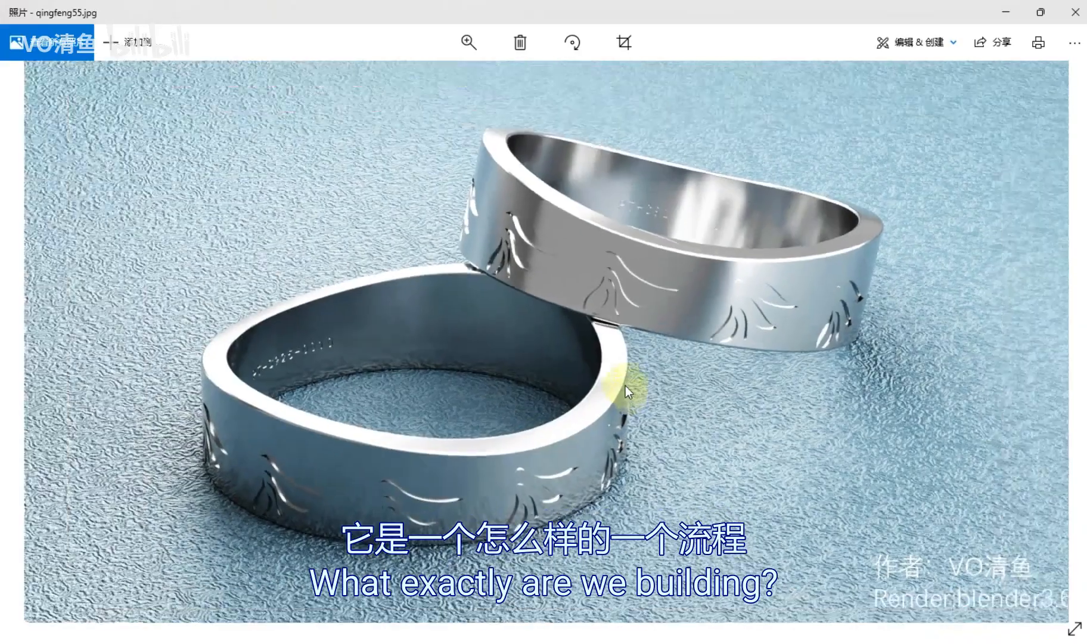
scroll(547, 441, "up", 2)
left_click_drag(584, 484, 555, 463)
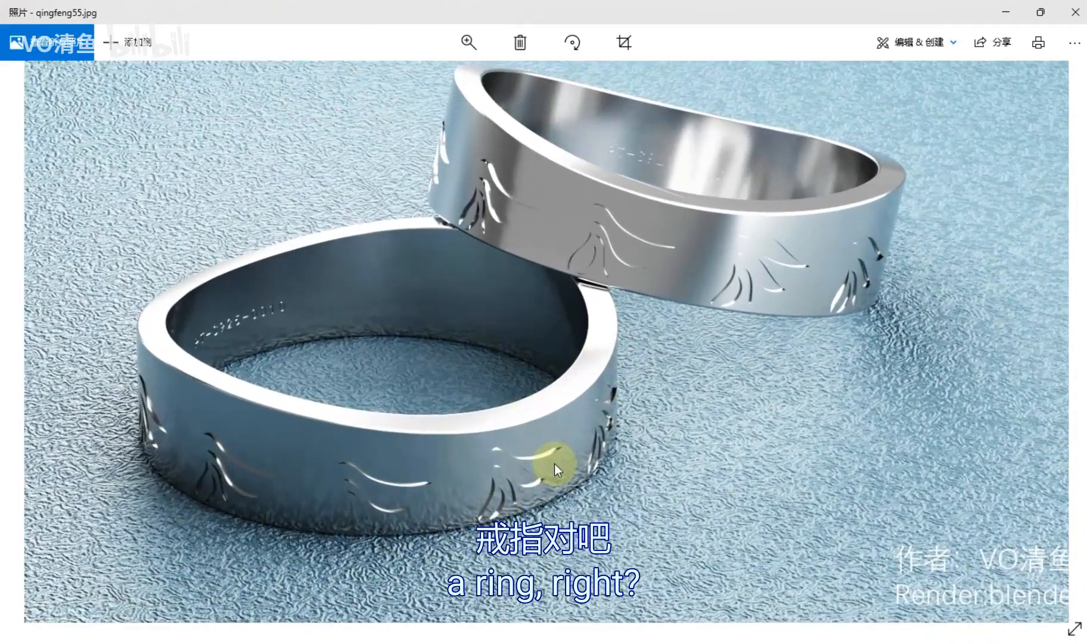
scroll(555, 458, "down", 2)
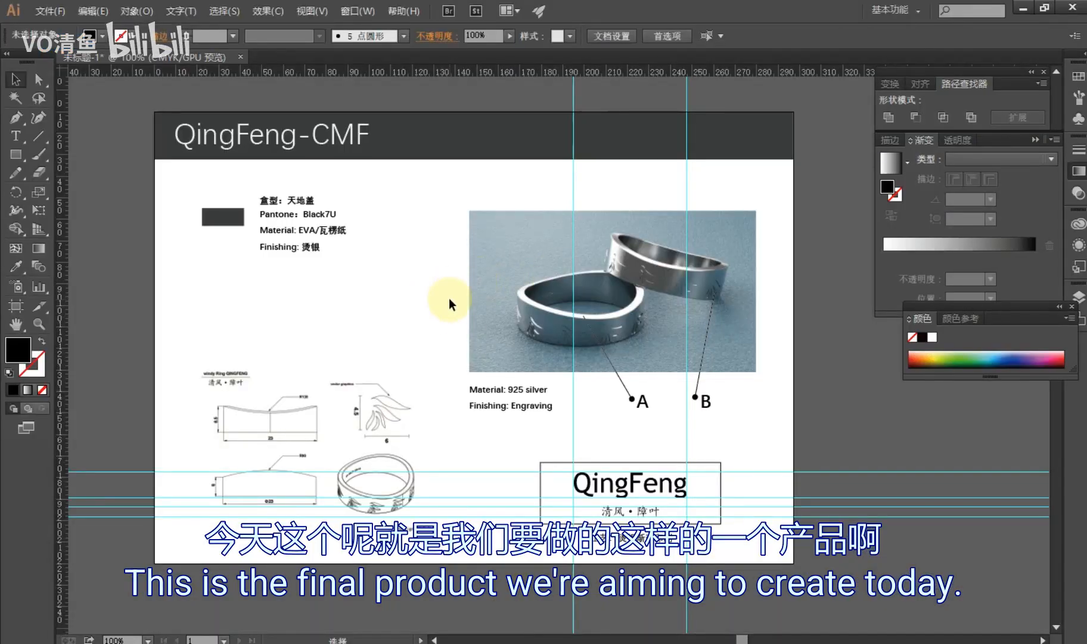
Switch to Illustrator and hide the guides on the QingFeng-CMF specification sheet
key("ctrl+semicolon")
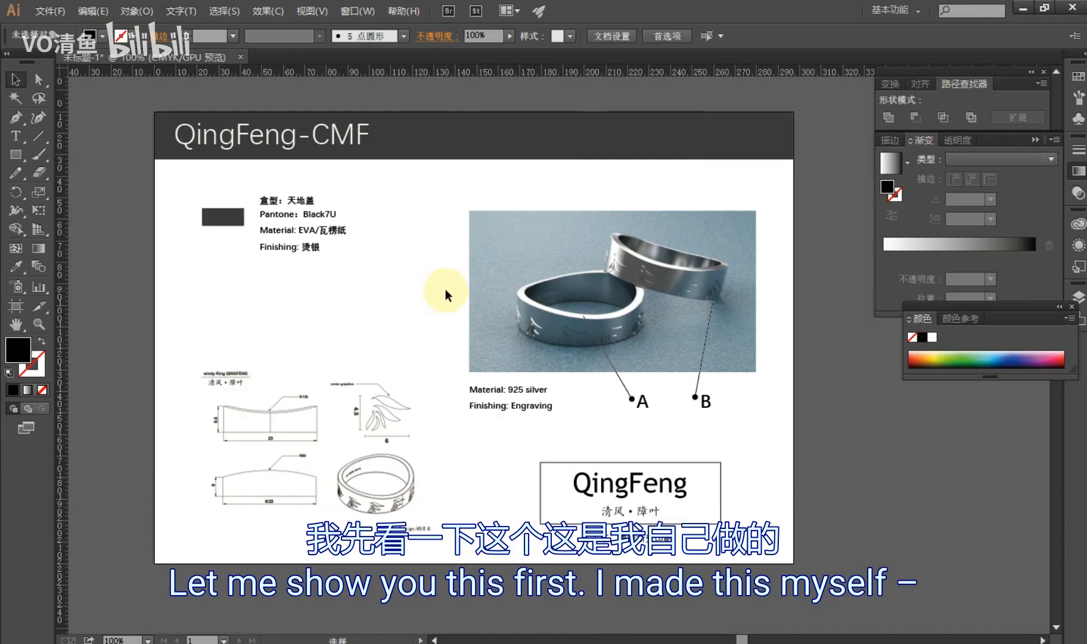
scroll(370, 231, "up", 1, "alt")
left_click_drag(385, 237, 466, 314)
scroll(449, 282, "down", 1, "alt")
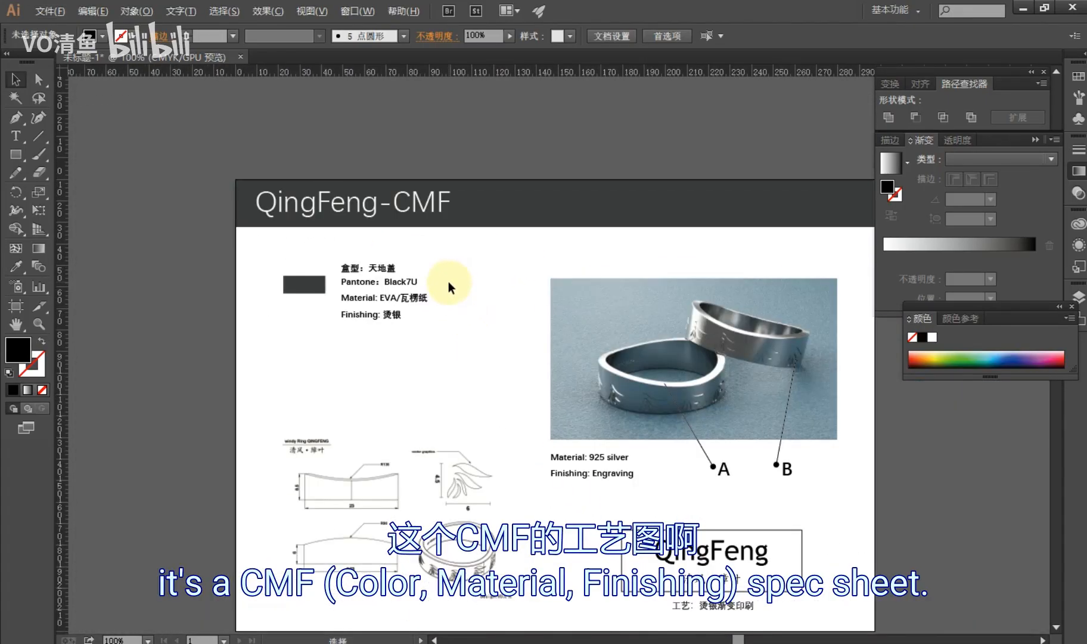
left_click_drag(477, 380, 476, 358)
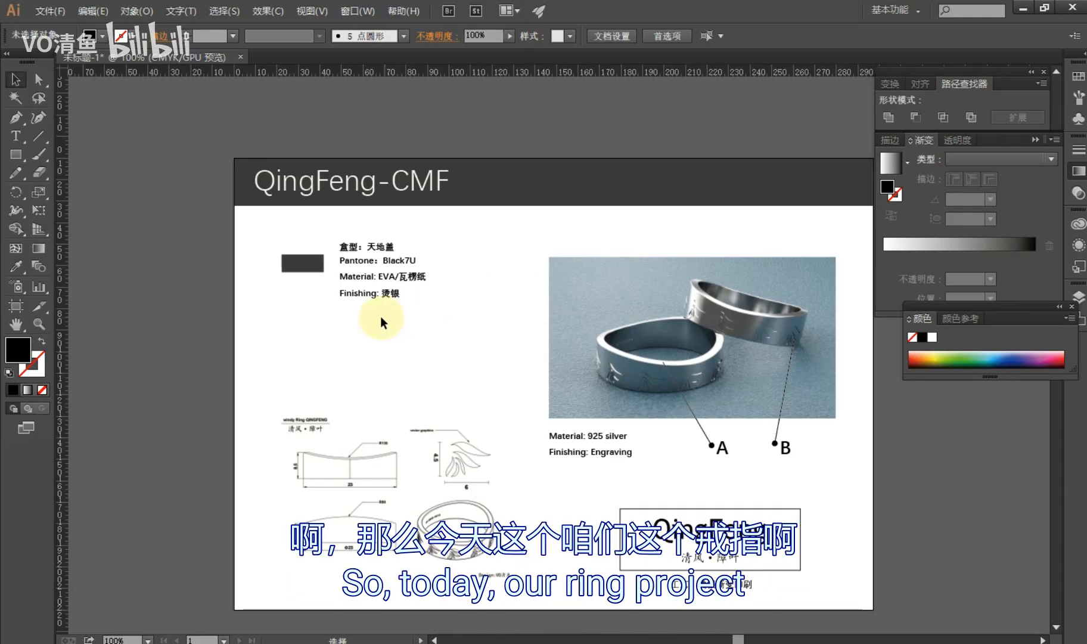
Examine the ring rendering on the CMF sheet together with its material and finishing notes
scroll(711, 422, "up", 2, "alt")
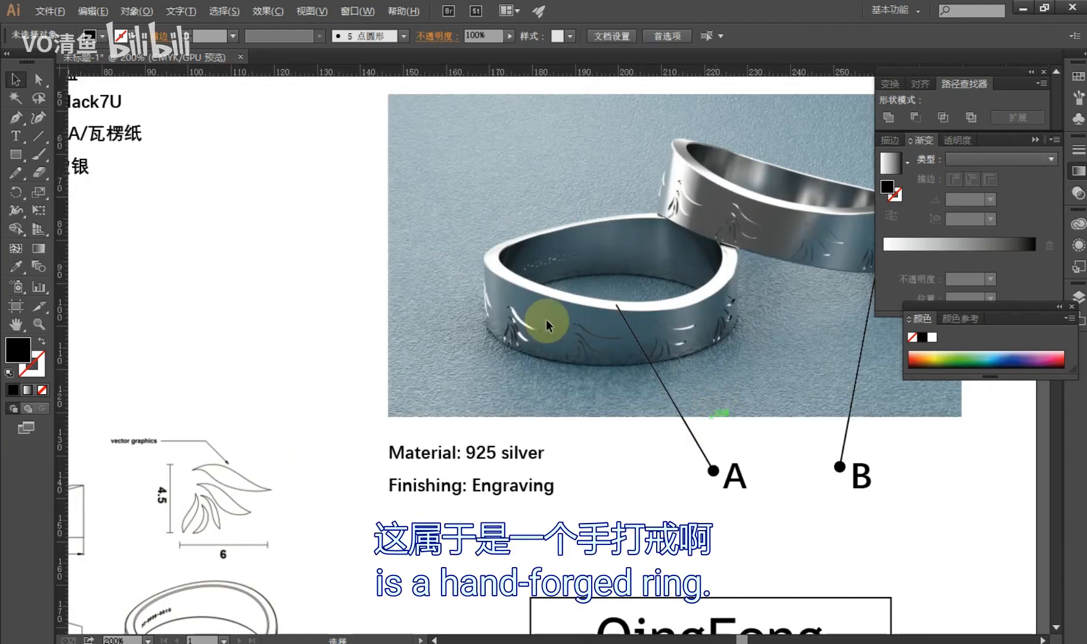
left_click_drag(576, 342, 516, 382)
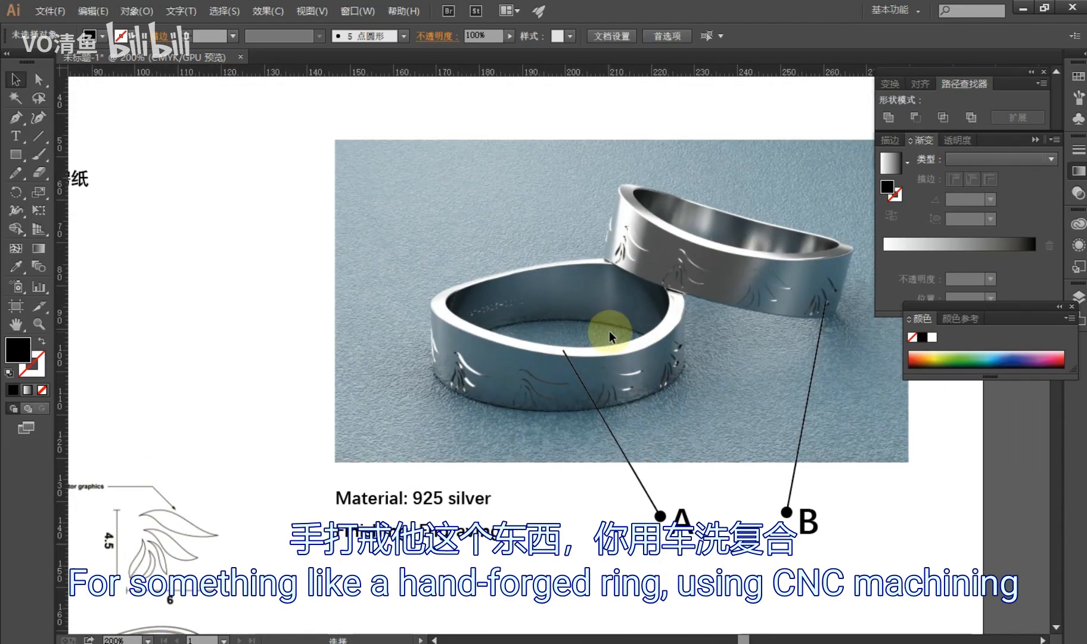
left_click_drag(609, 337, 594, 311)
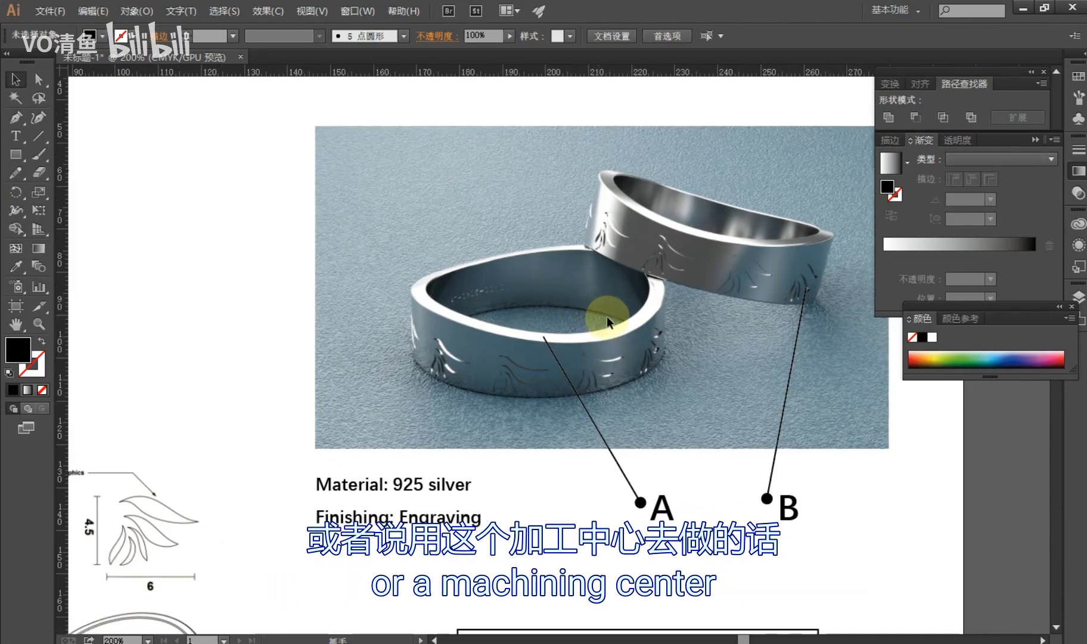
left_click_drag(624, 350, 631, 343)
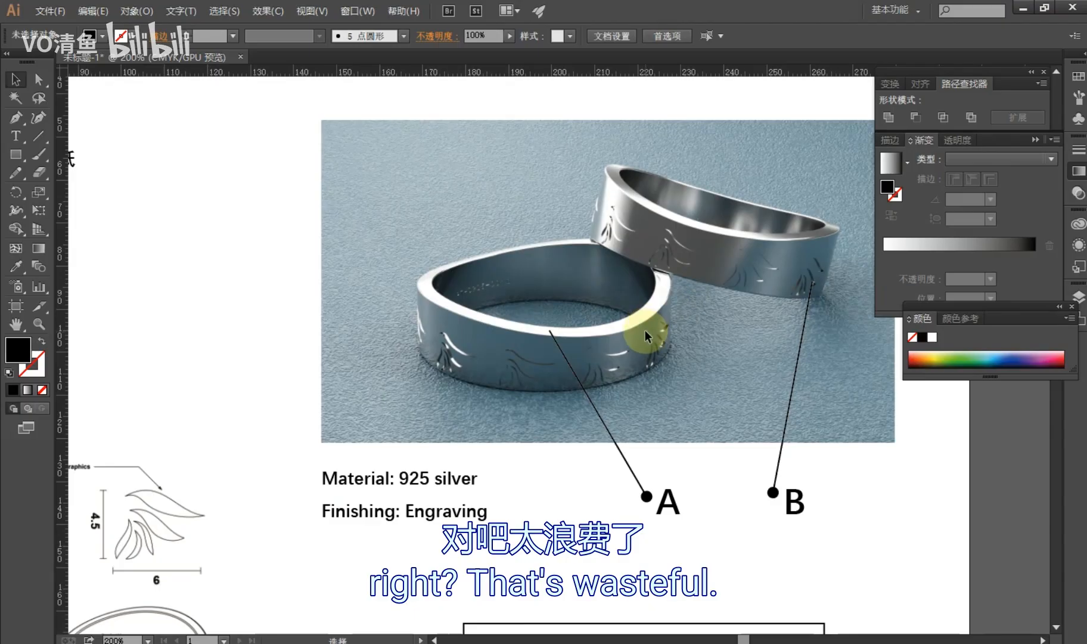
left_click_drag(636, 333, 646, 318)
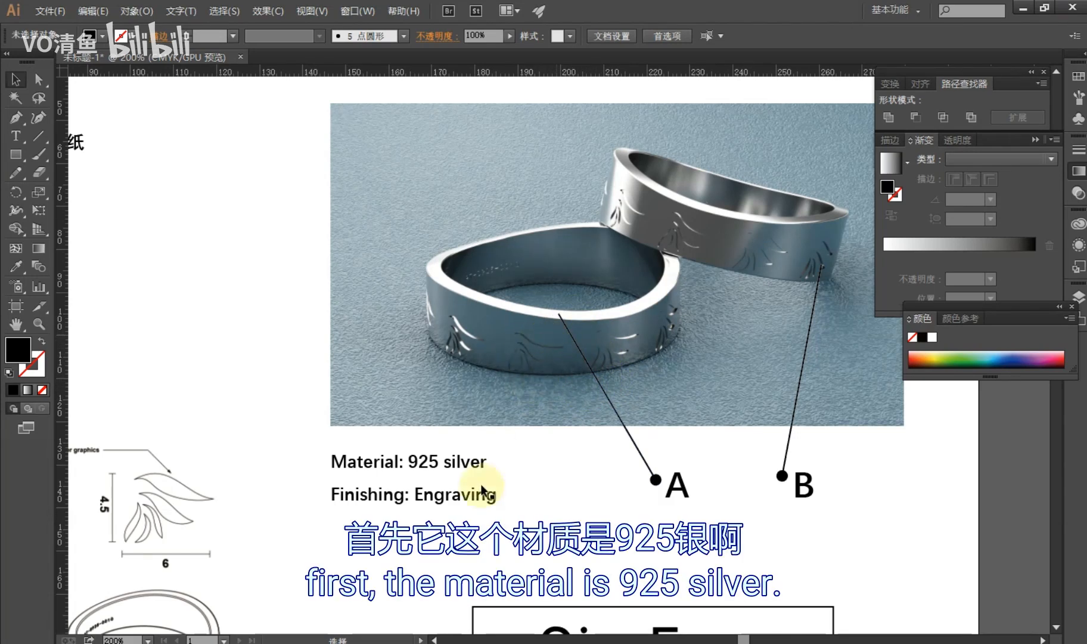
left_click(497, 462)
left_click(514, 475)
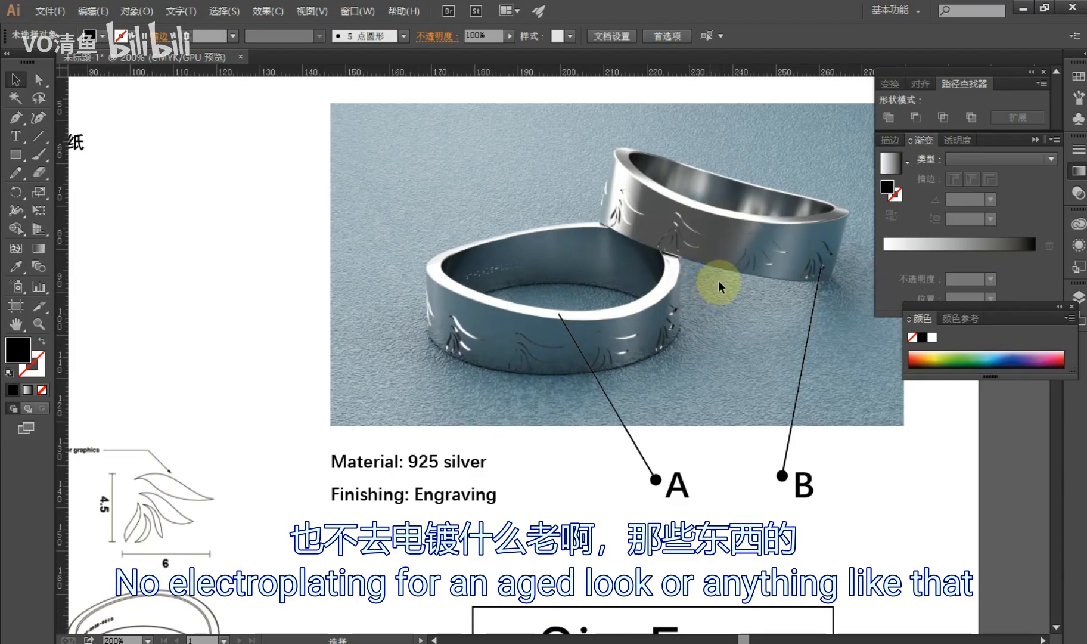
scroll(707, 317, "down", 2)
scroll(661, 325, "up", 2)
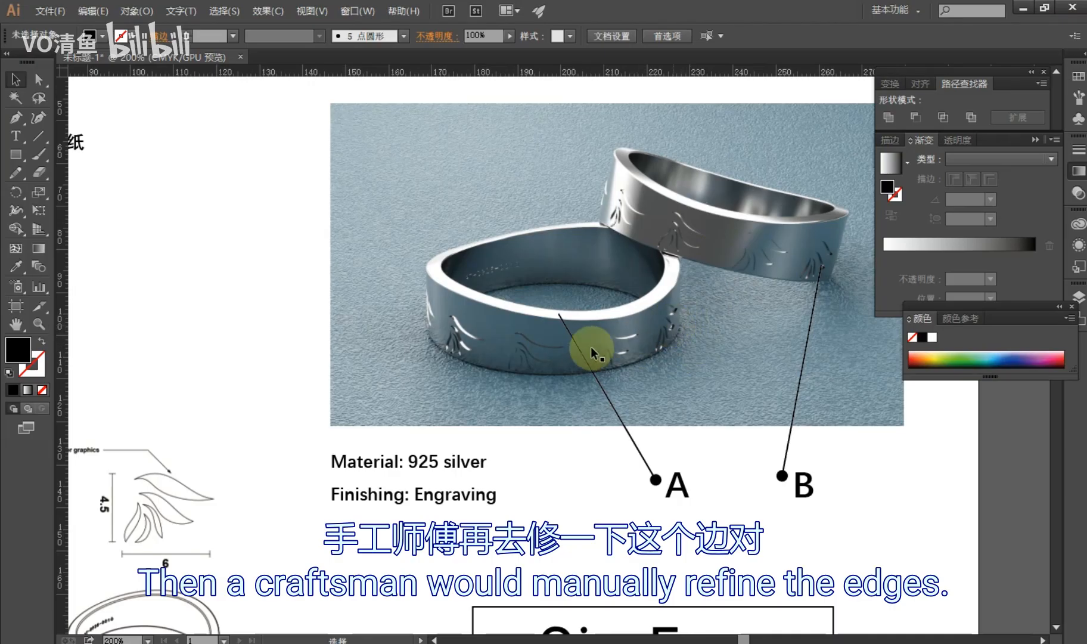
scroll(626, 353, "down", 1)
scroll(626, 352, "up", 1)
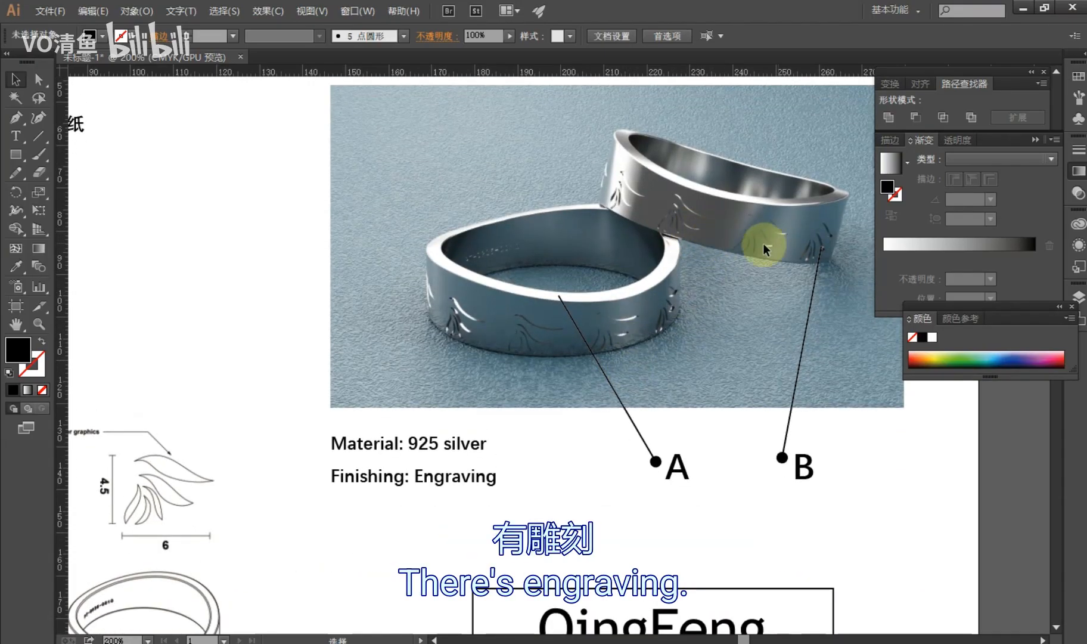
scroll(709, 286, "down", 1)
scroll(724, 281, "up", 1)
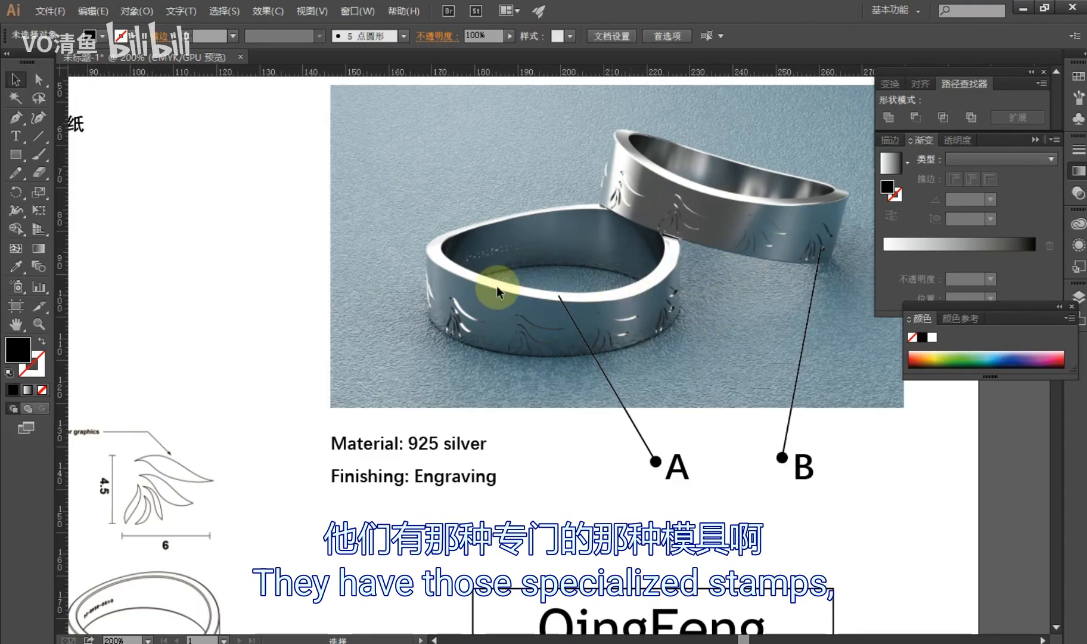
key("ctrl+a")
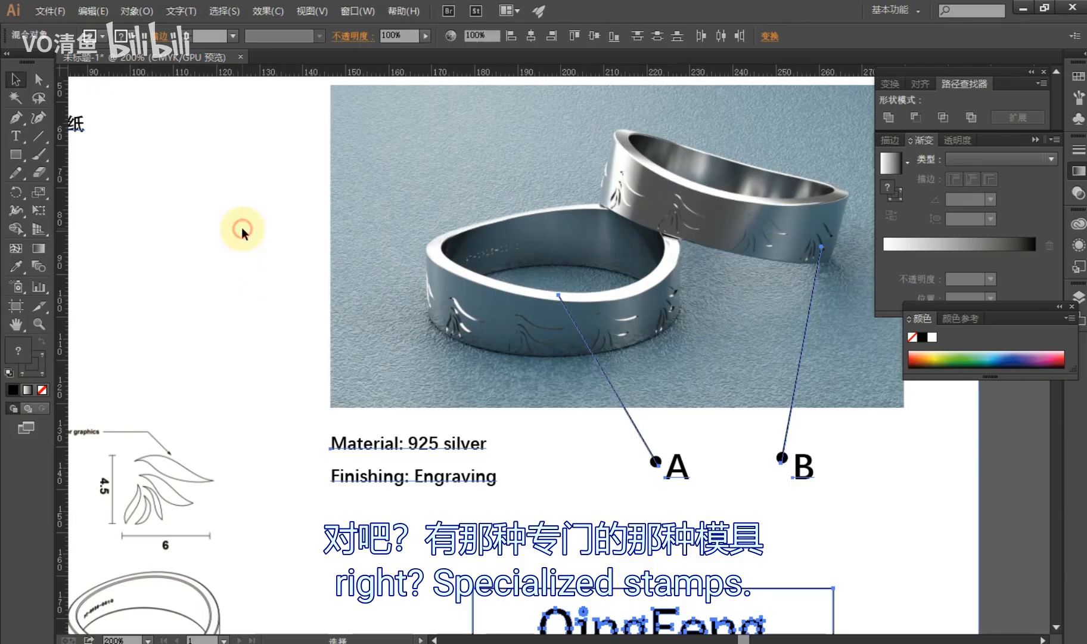
left_click(242, 229)
left_click_drag(267, 260, 334, 266)
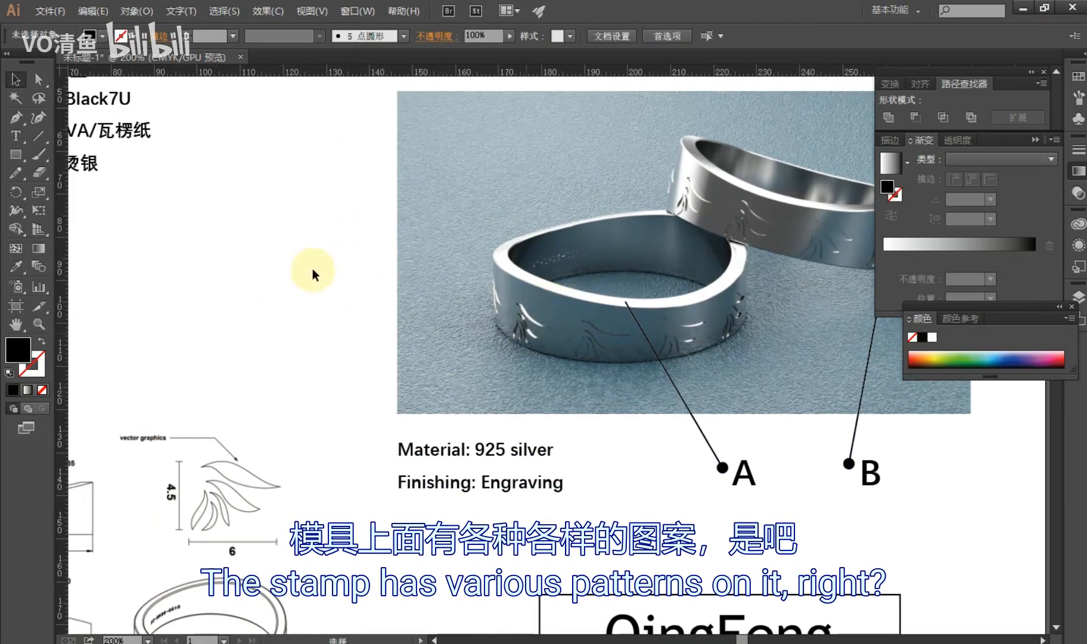
left_click_drag(405, 296, 364, 292)
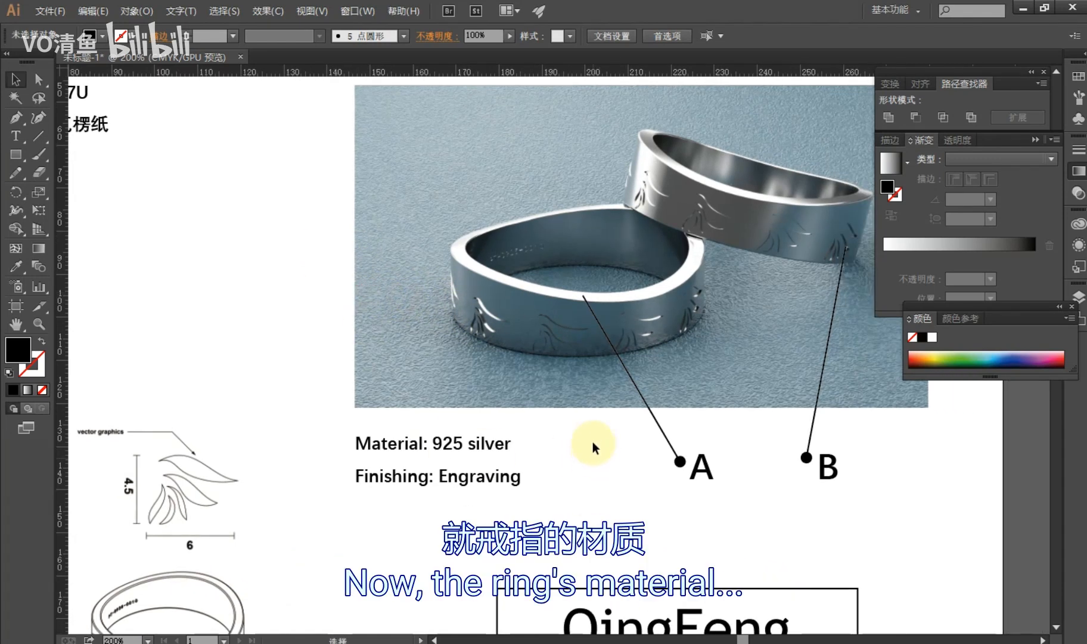
Examine the dimensioned ring drawings and the leaf vector graphic on the CMF sheet
scroll(633, 333, "down", 1, "alt")
left_click_drag(569, 459, 668, 471)
left_click_drag(294, 397, 500, 302)
scroll(471, 399, "up", 2, "alt")
left_click_drag(487, 390, 447, 335)
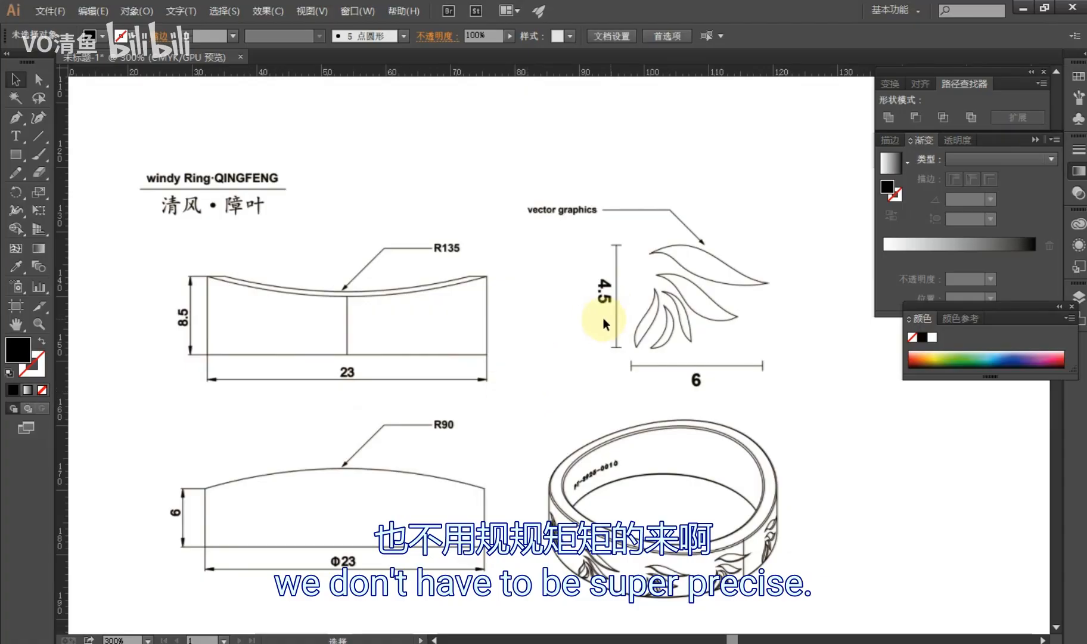
scroll(668, 307, "down", 1)
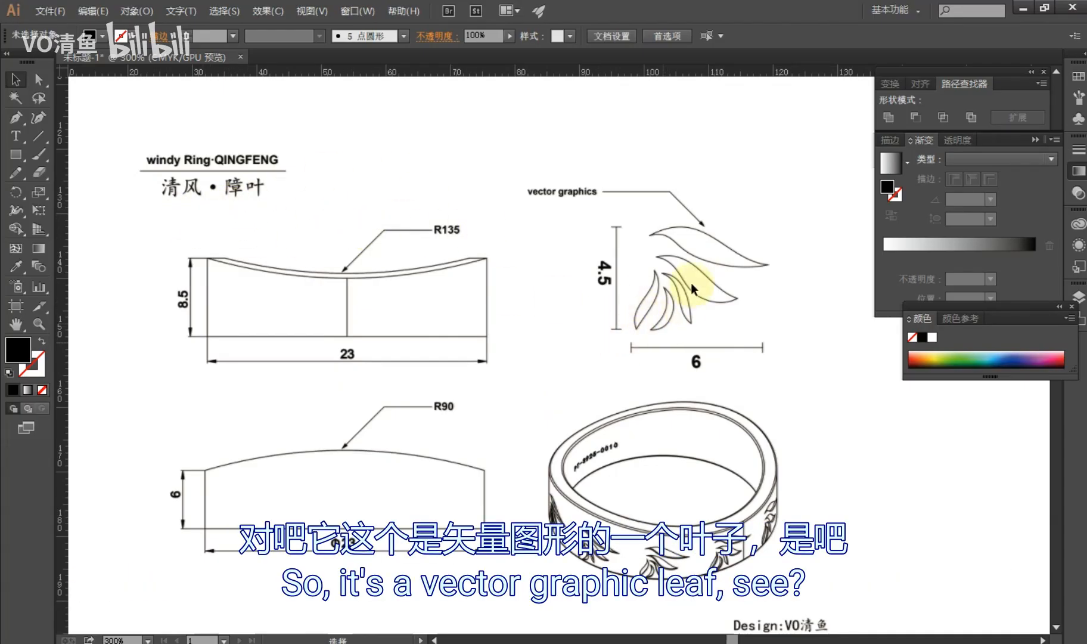
scroll(662, 310, "down", 1)
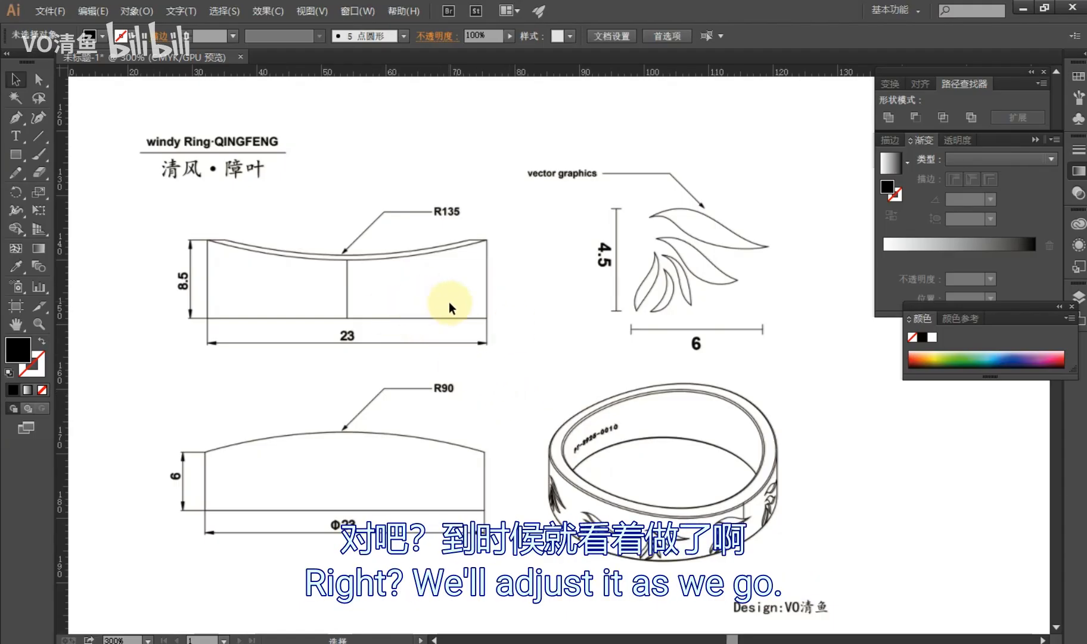
scroll(655, 462, "down", 1, "alt")
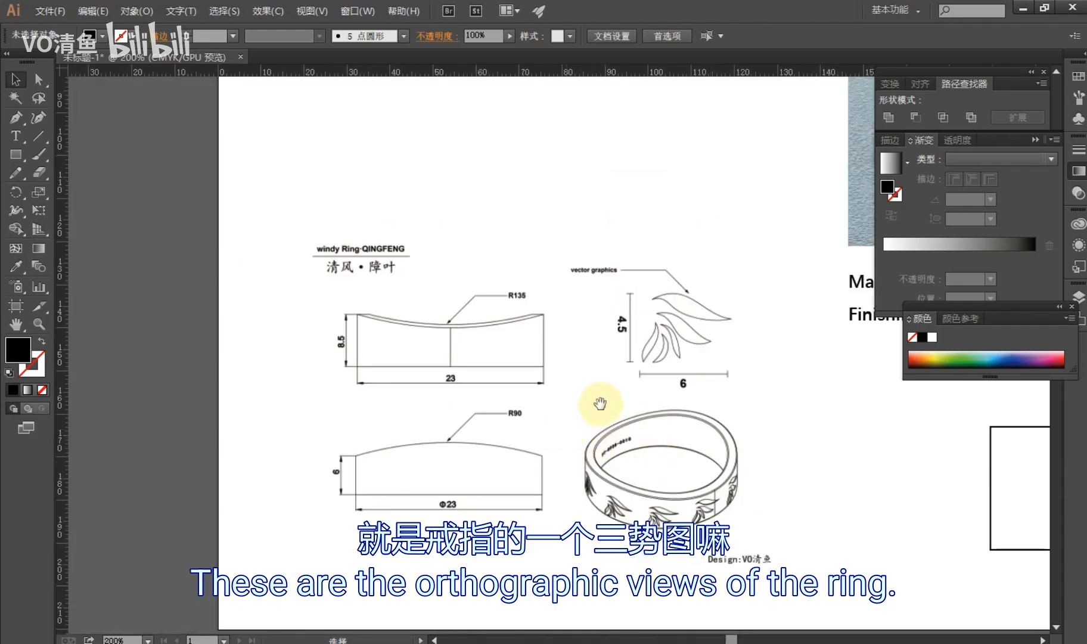
Review the box type line in the packaging notes below the QingFeng-CMF title
left_click_drag(585, 409, 546, 437)
left_click_drag(568, 292, 559, 497)
left_click_drag(601, 256, 531, 545)
left_click_drag(524, 374, 594, 311)
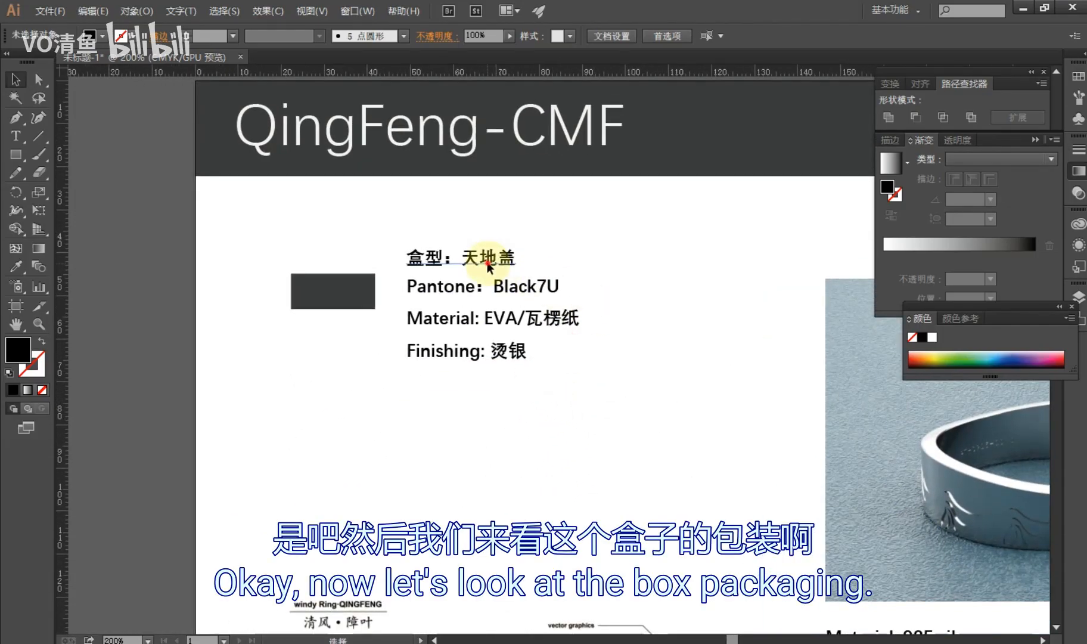
left_click(489, 267)
left_click(628, 401)
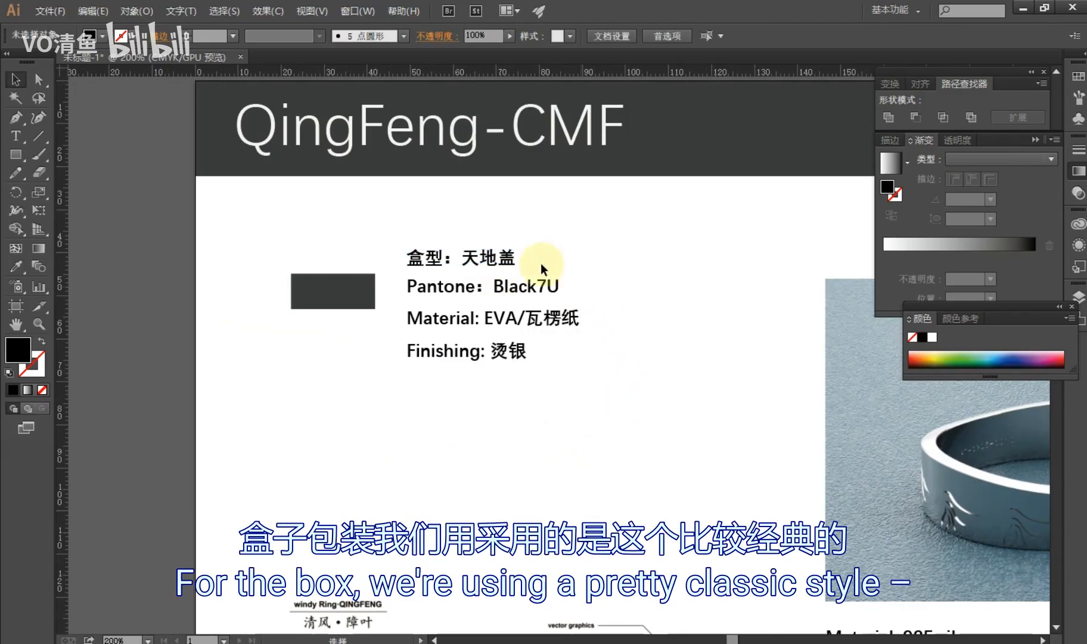
left_click(502, 262)
left_click(595, 441)
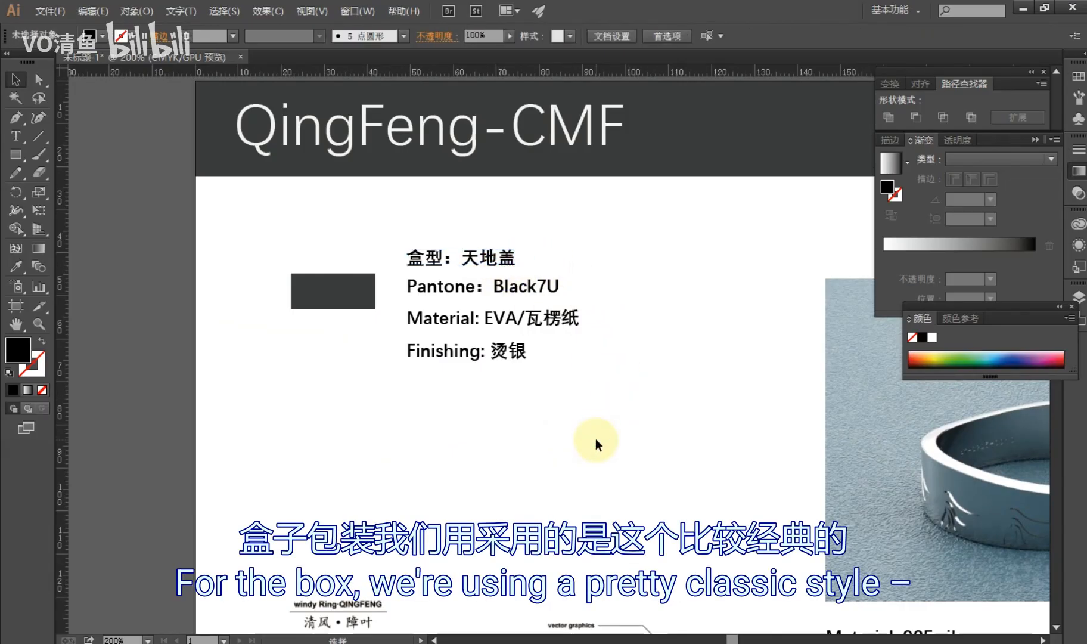
left_click(496, 256)
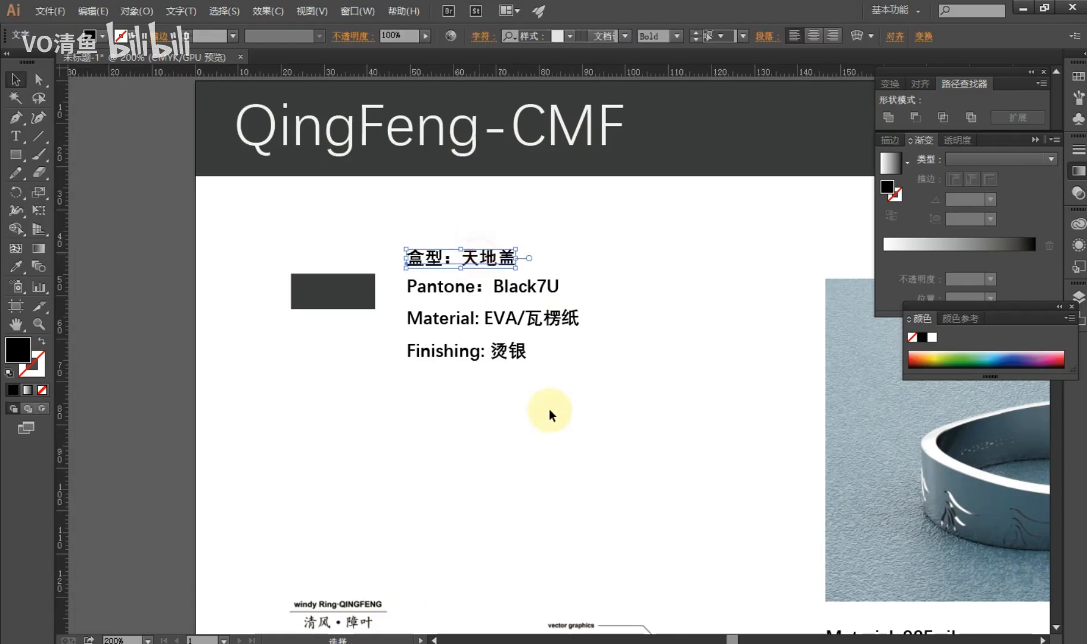
left_click(553, 415)
left_click(493, 262)
left_click(523, 474)
left_click(490, 261)
left_click(510, 405)
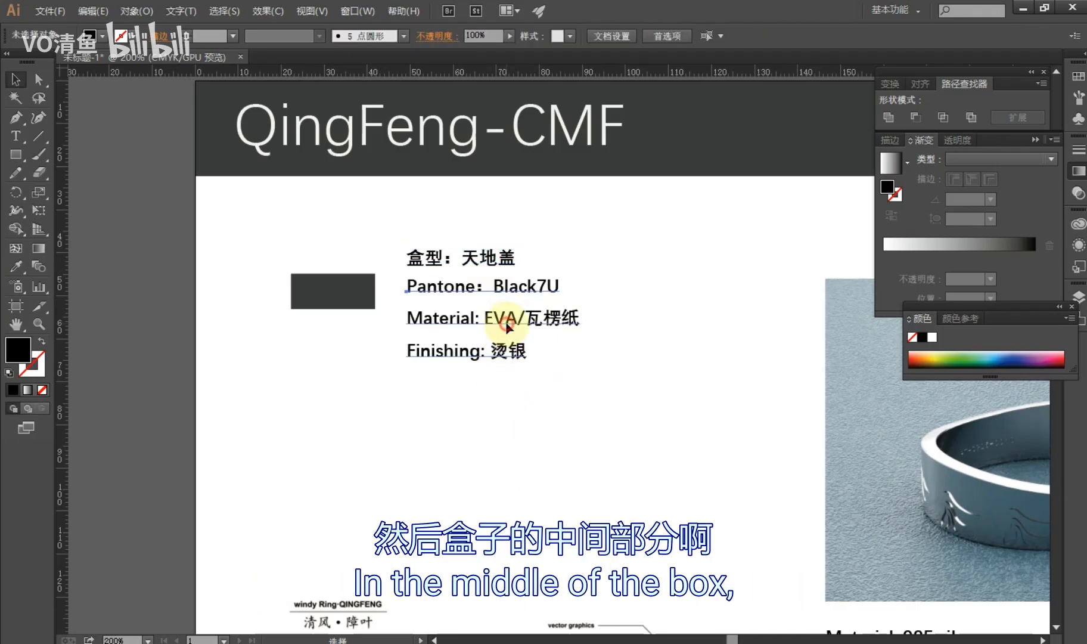
Review the box material and finishing lines in the packaging notes
scroll(609, 433, "down", 1)
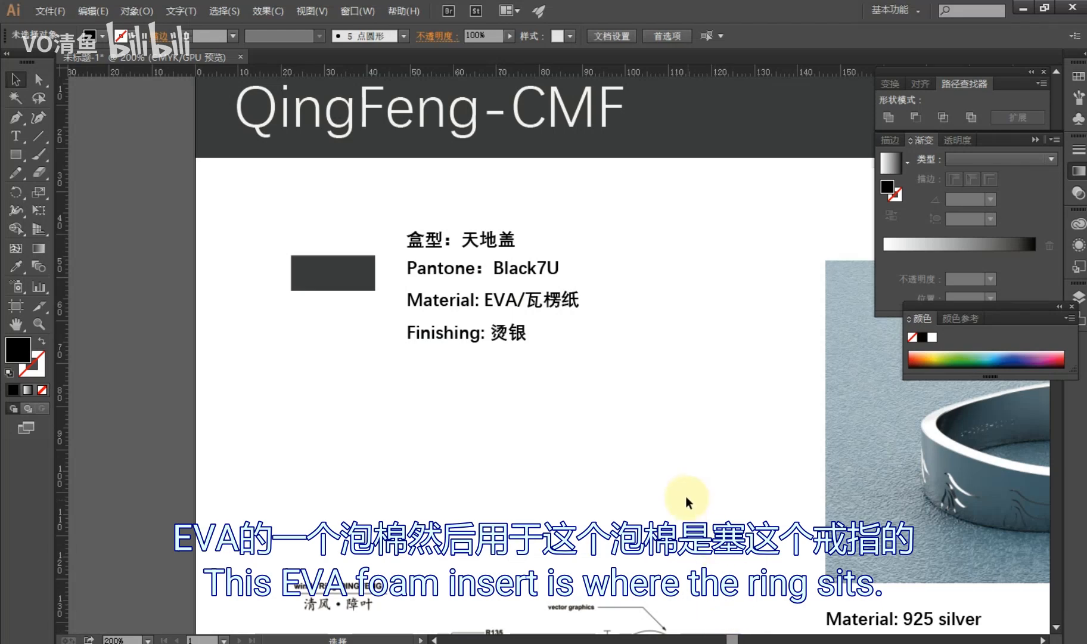
scroll(725, 469, "down", 1, "alt")
scroll(639, 442, "down", 1, "alt")
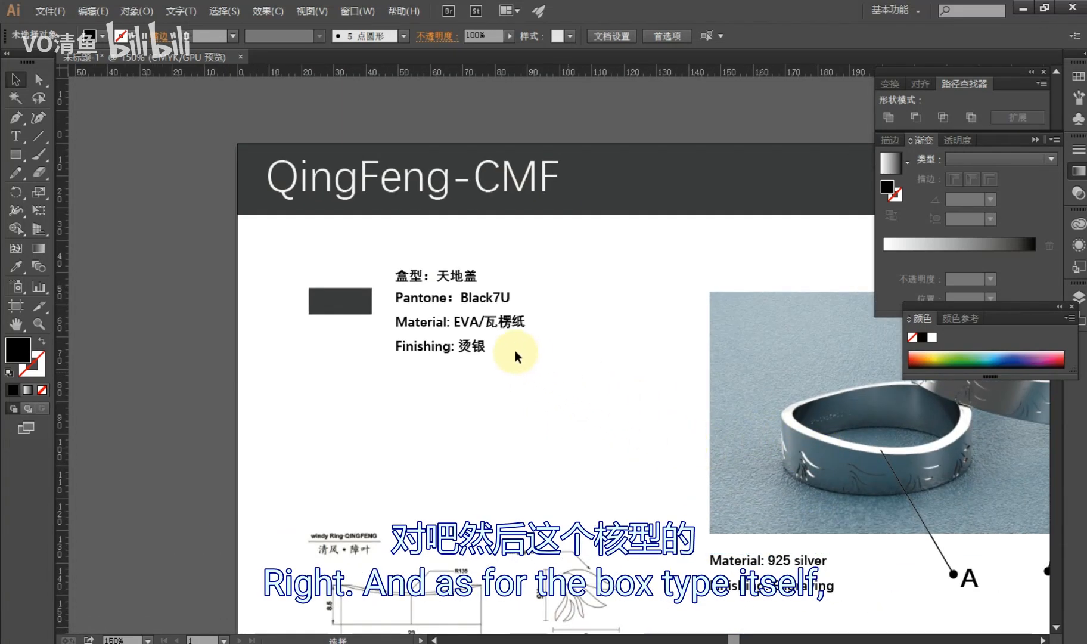
scroll(379, 253, "up", 1, "alt")
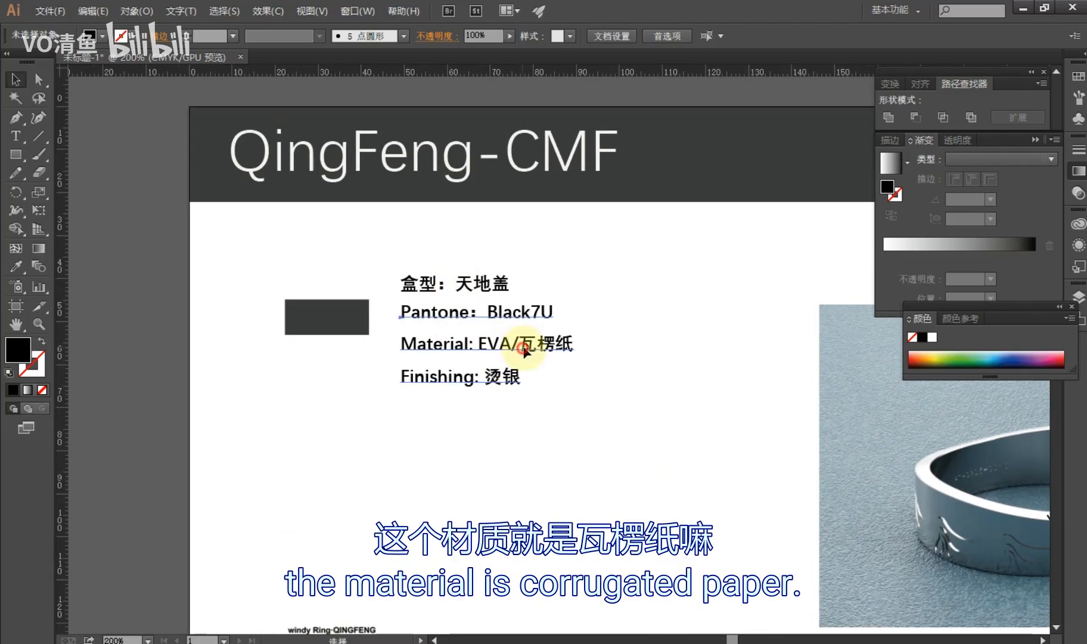
left_click(524, 352)
left_click(585, 433)
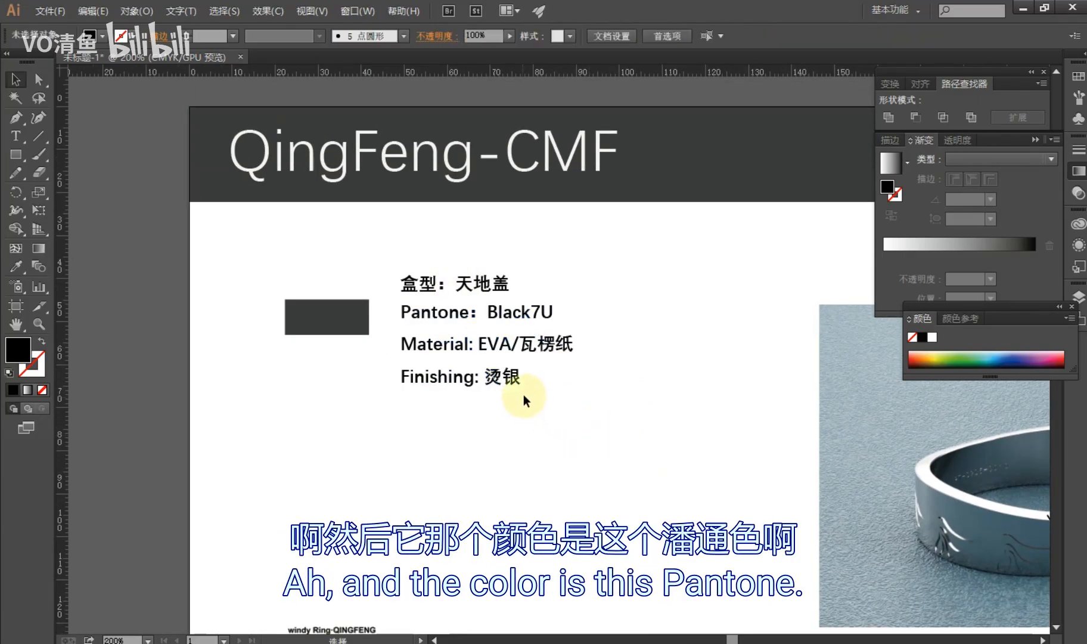
Inspect the dark colour swatch and the Pantone line beside it in the packaging notes up close
scroll(523, 400, "up", 2, "alt")
left_click_drag(592, 388, 781, 461)
left_click(257, 301)
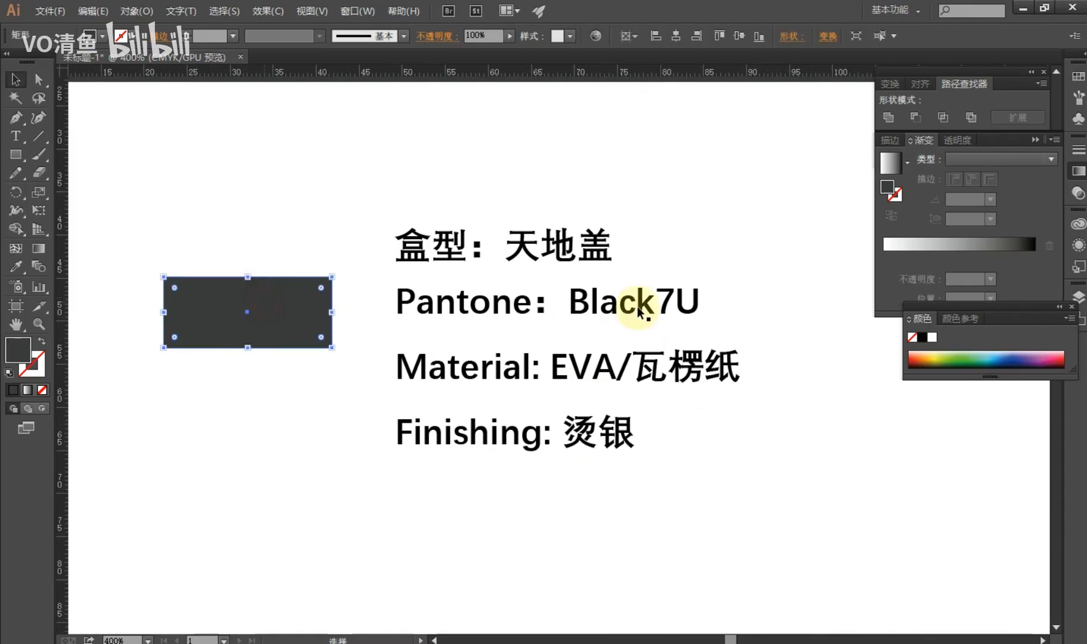
left_click(631, 340)
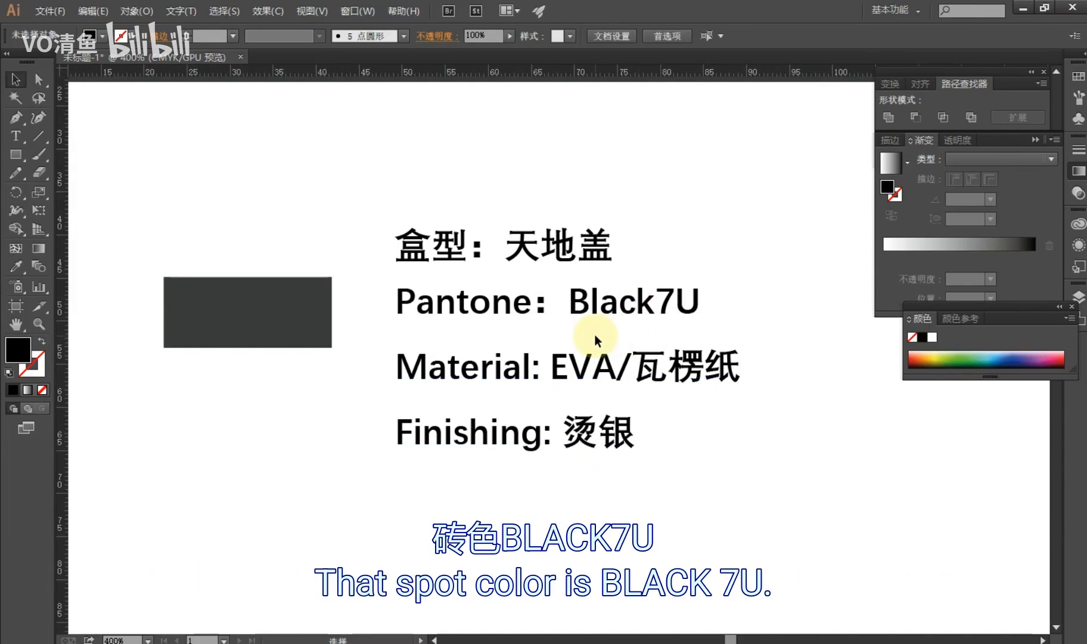
left_click(632, 289)
left_click(691, 260)
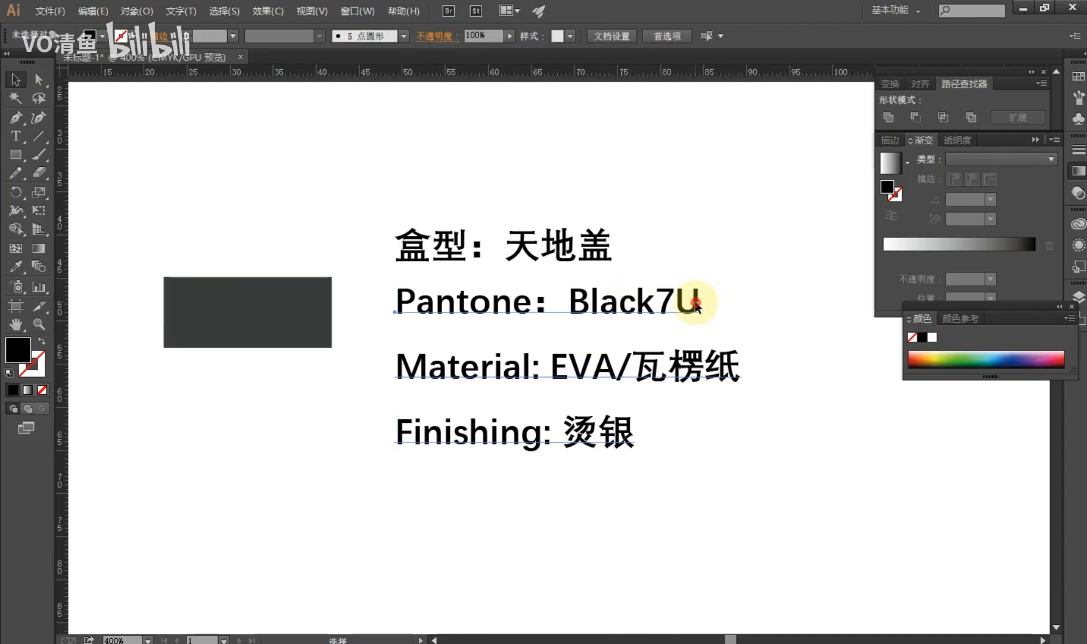
left_click(716, 296)
left_click(726, 275)
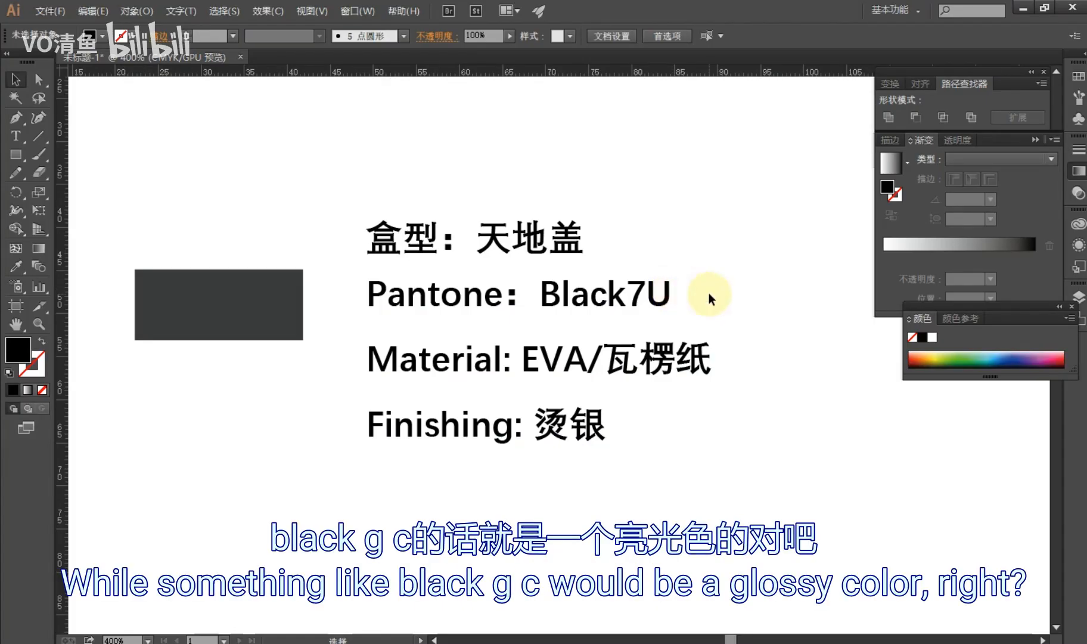
Review the Pantone Black7U line together with the material and finishing lines in the packaging notes
left_click_drag(696, 311, 680, 306)
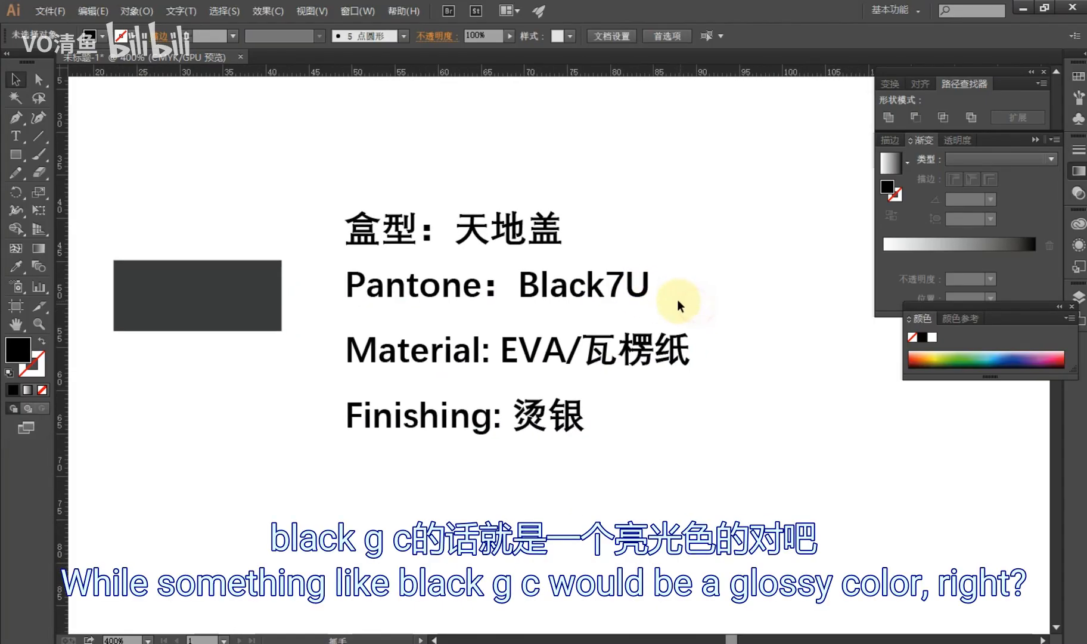
left_click(516, 418)
left_click(533, 487)
scroll(529, 469, "down", 4, "alt")
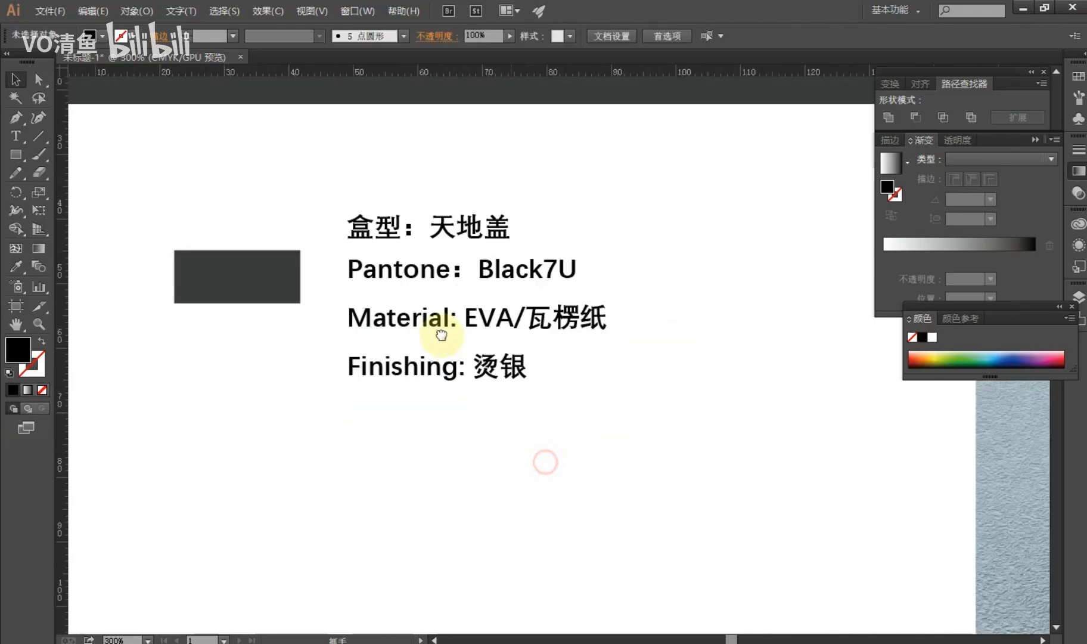
Inspect the QingFeng silkscreen logo and the printing process line beneath its frame up close
scroll(614, 387, "up", 2, "alt")
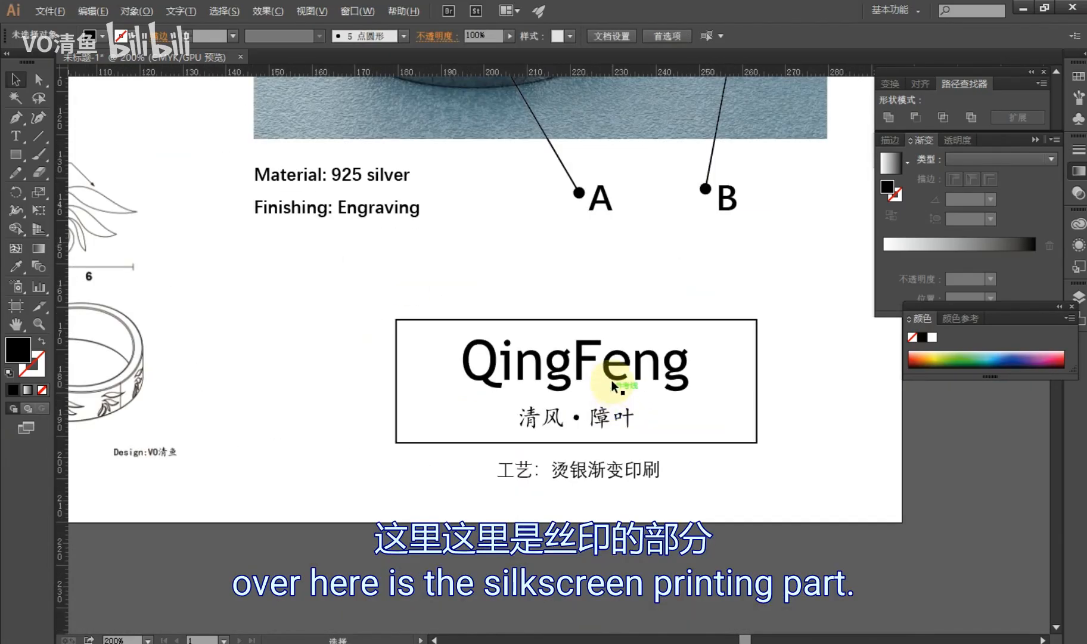
scroll(590, 361, "up", 2, "alt")
left_click(554, 310)
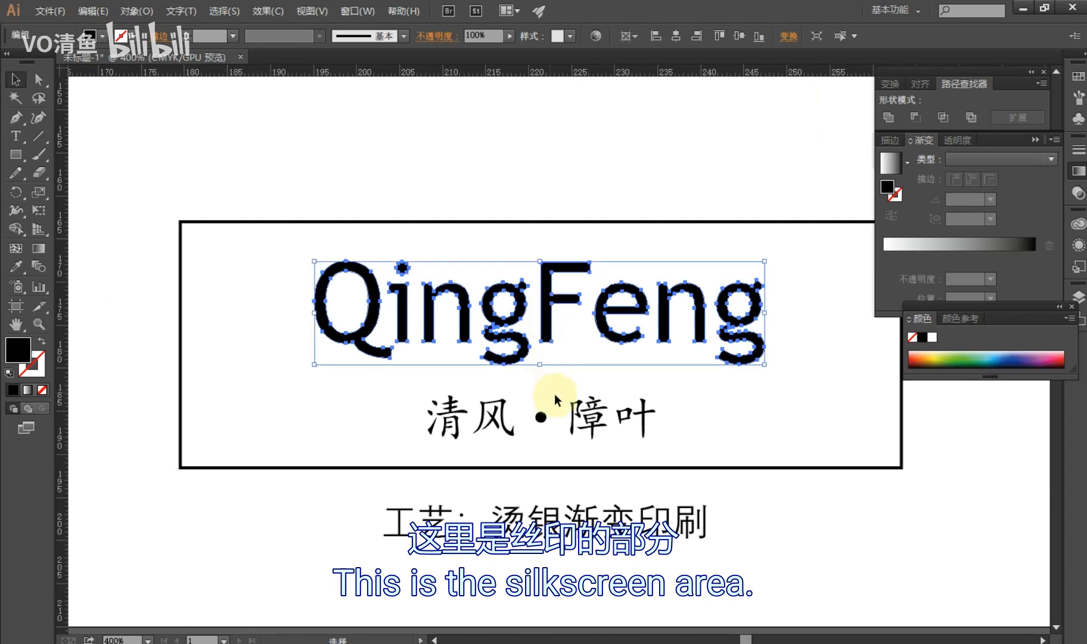
left_click(565, 401)
left_click(477, 399)
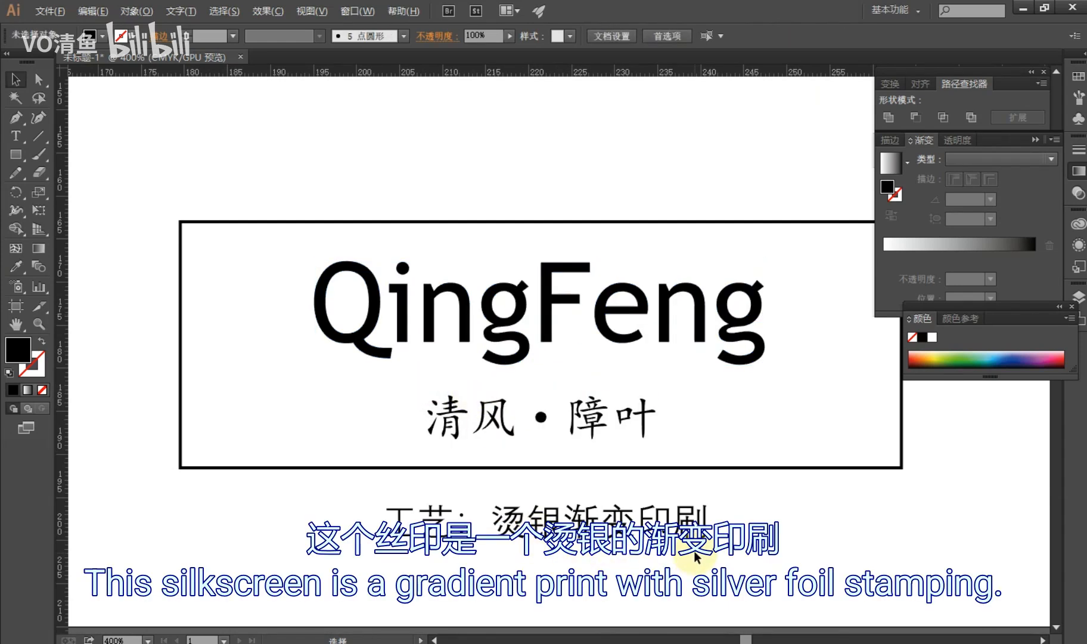
scroll(575, 438, "down", 2, "alt")
scroll(599, 412, "down", 2, "alt")
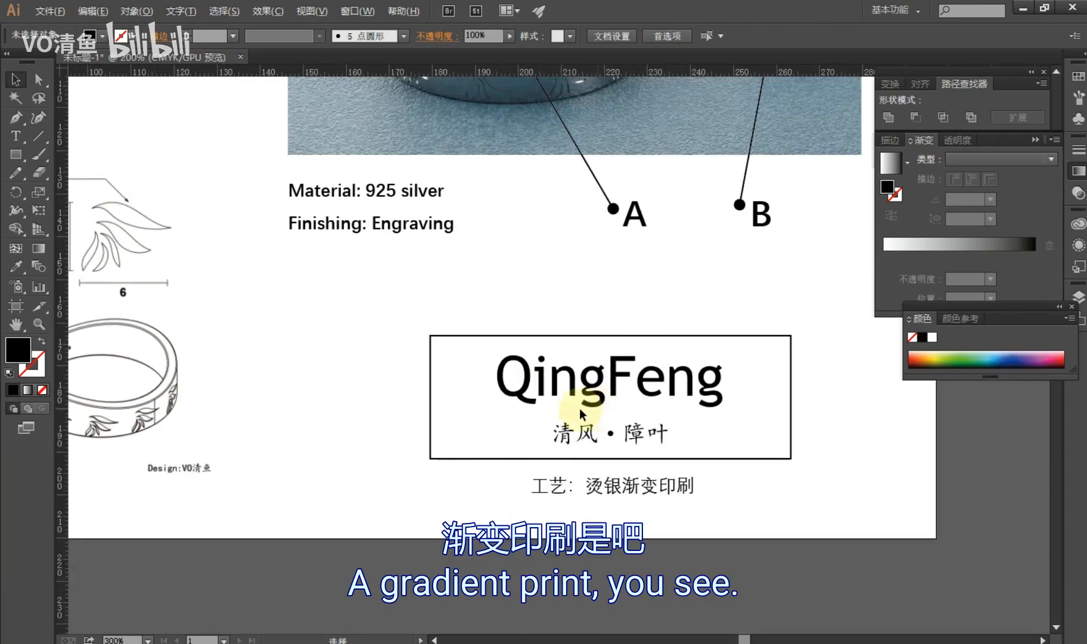
Look over the whole QingFeng-CMF sheet, including the ring rendering, drawings, packaging notes and logo
scroll(563, 461, "up", 1, "alt")
scroll(544, 439, "down", 2, "alt")
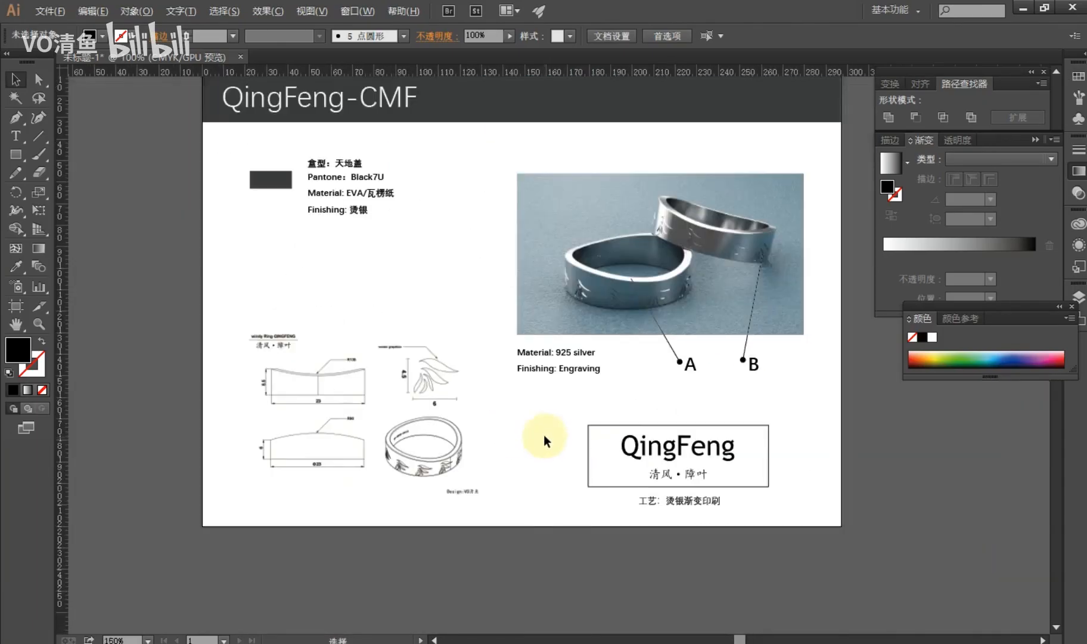
left_click_drag(530, 403, 554, 448)
left_click(358, 213)
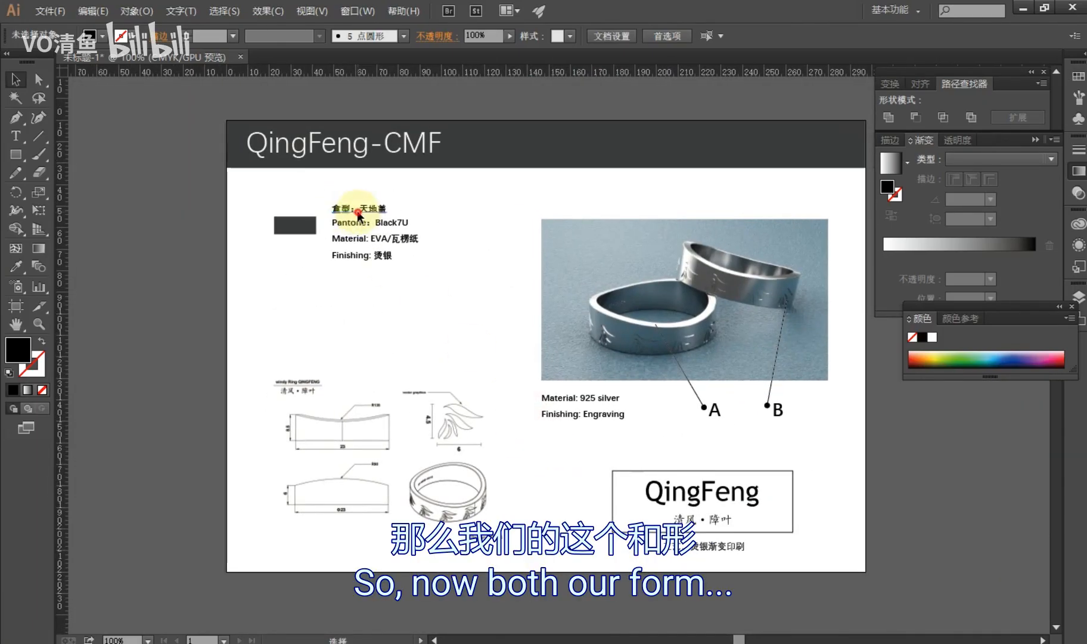
left_click(424, 252)
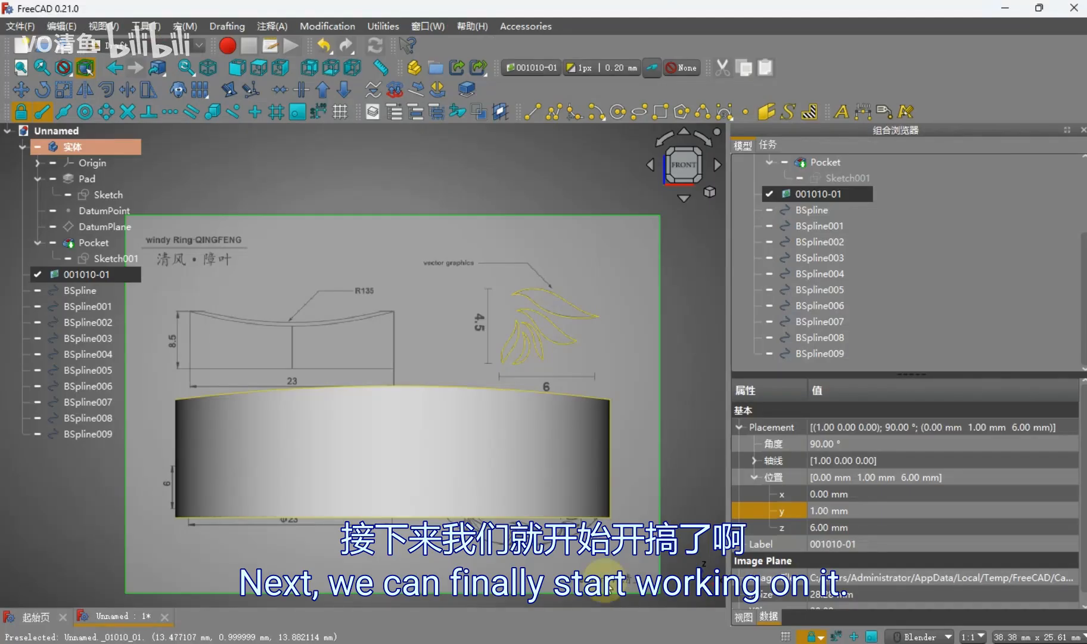
Examine the reference drawing and traced leaf curves behind the existing ring band model in FreeCAD
scroll(518, 373, "down", 3)
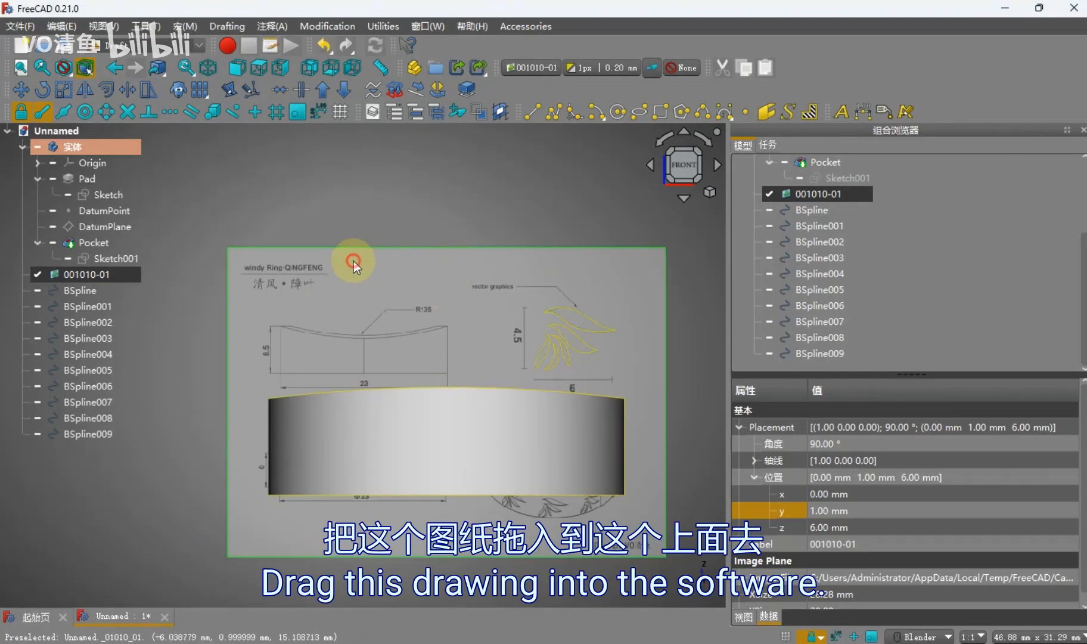
left_click(396, 200)
scroll(528, 352, "up", 5)
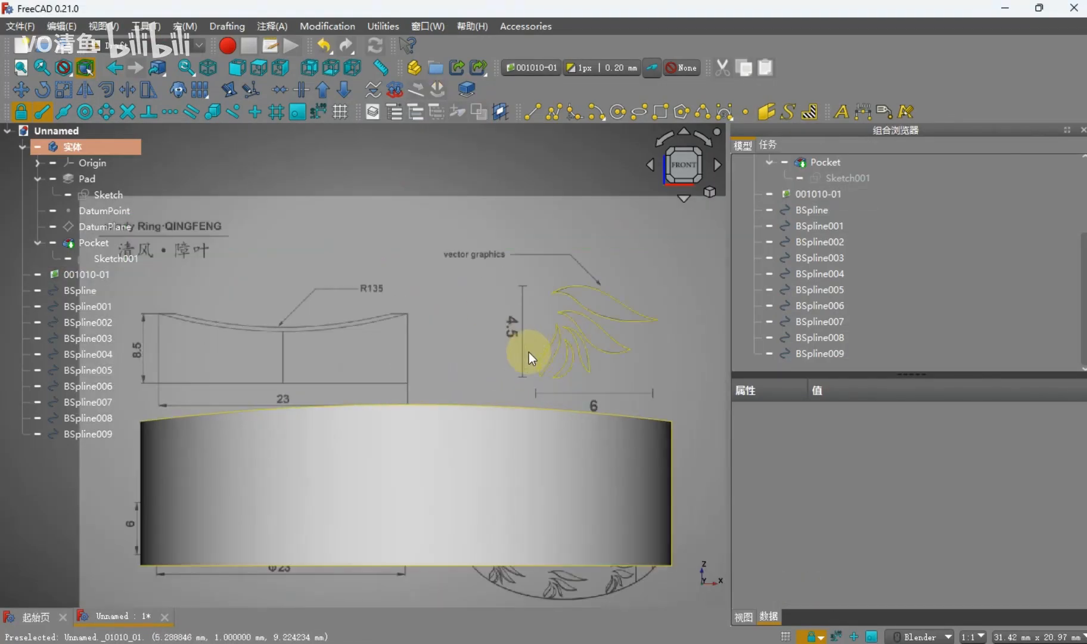
scroll(532, 352, "down", 4)
scroll(506, 347, "up", 3)
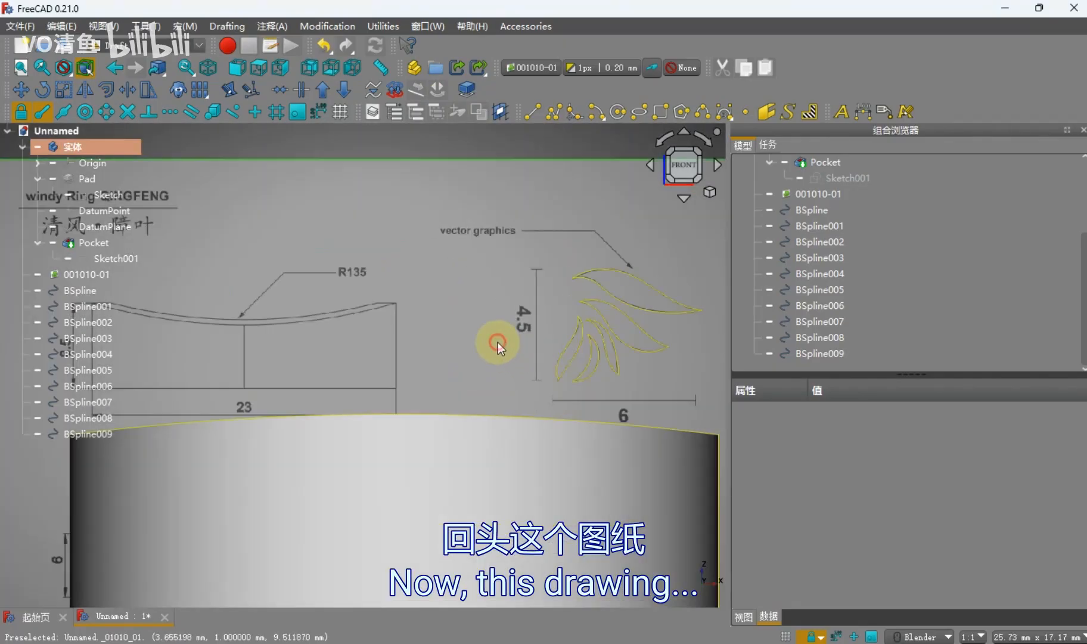
left_click(497, 342)
scroll(498, 342, "down", 4)
scroll(499, 350, "up", 2)
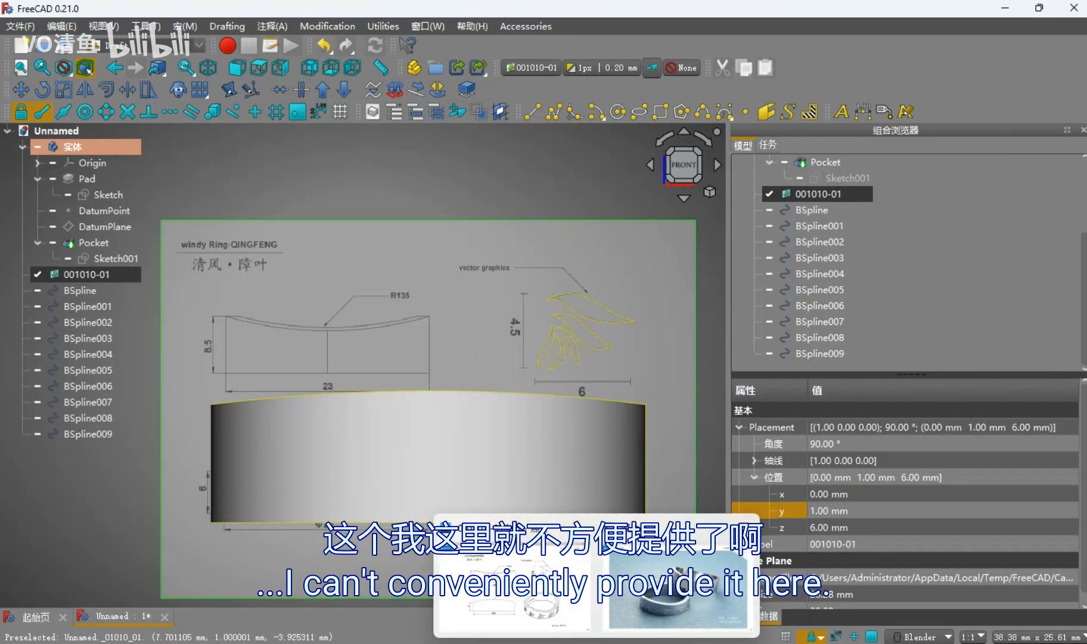
Switch to the Photos app to review the dimensions in 001010-01.jpg, and return to FreeCAD
left_click(556, 602)
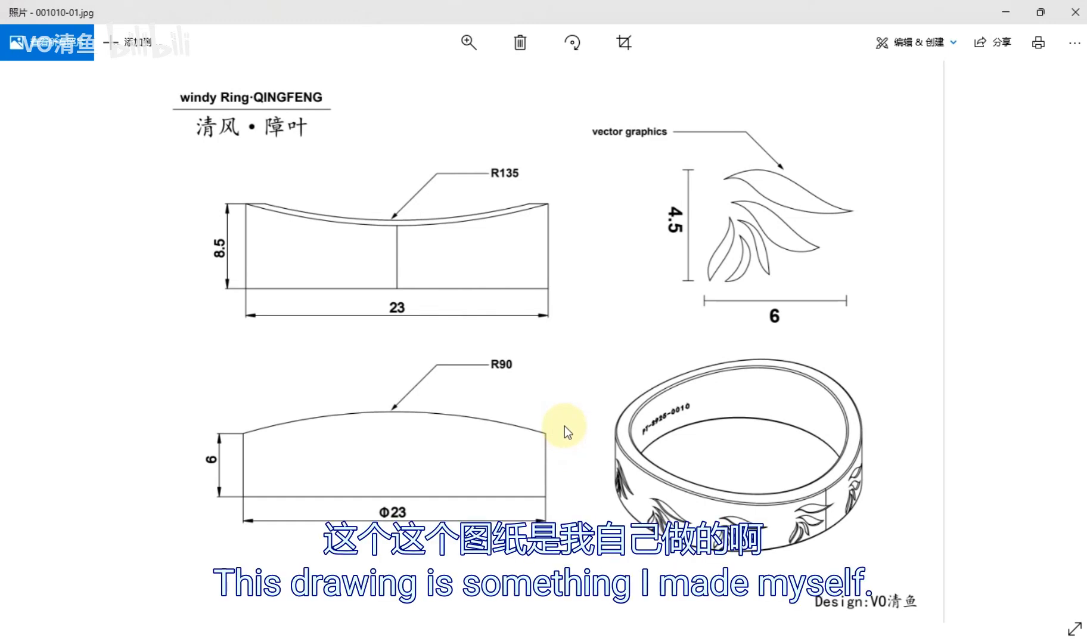
scroll(565, 426, "up", 1)
scroll(565, 426, "down", 1)
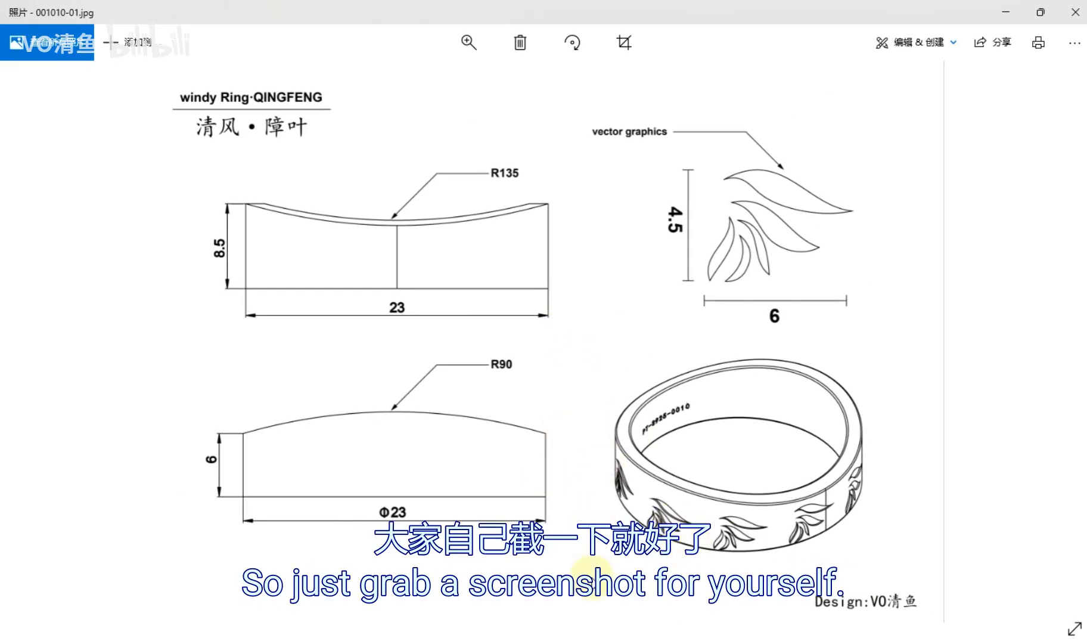
mouse_move(597, 643)
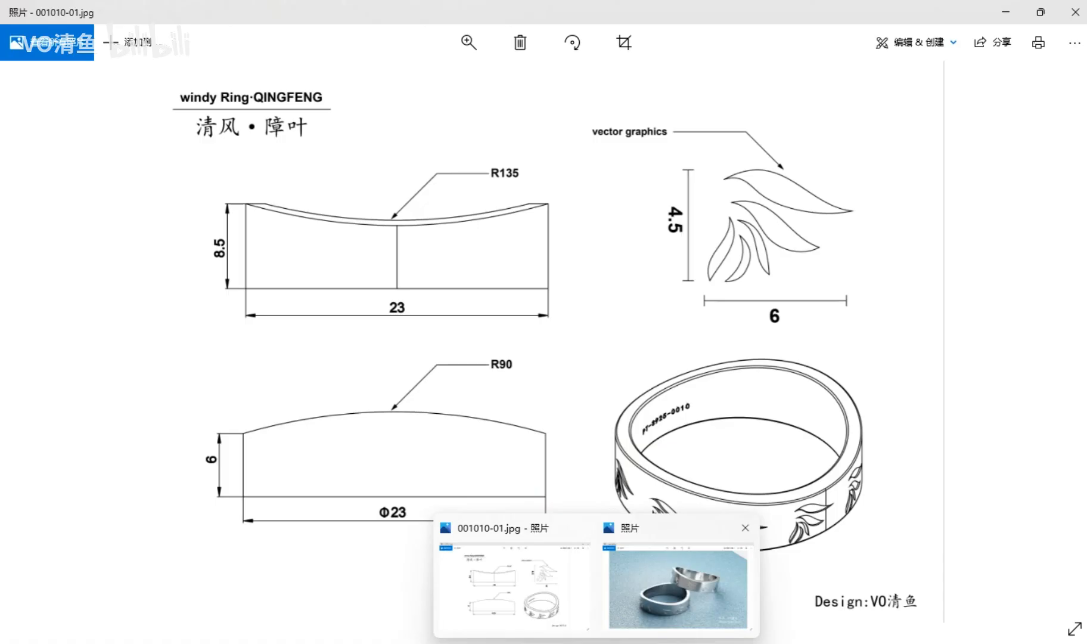
left_click(626, 596)
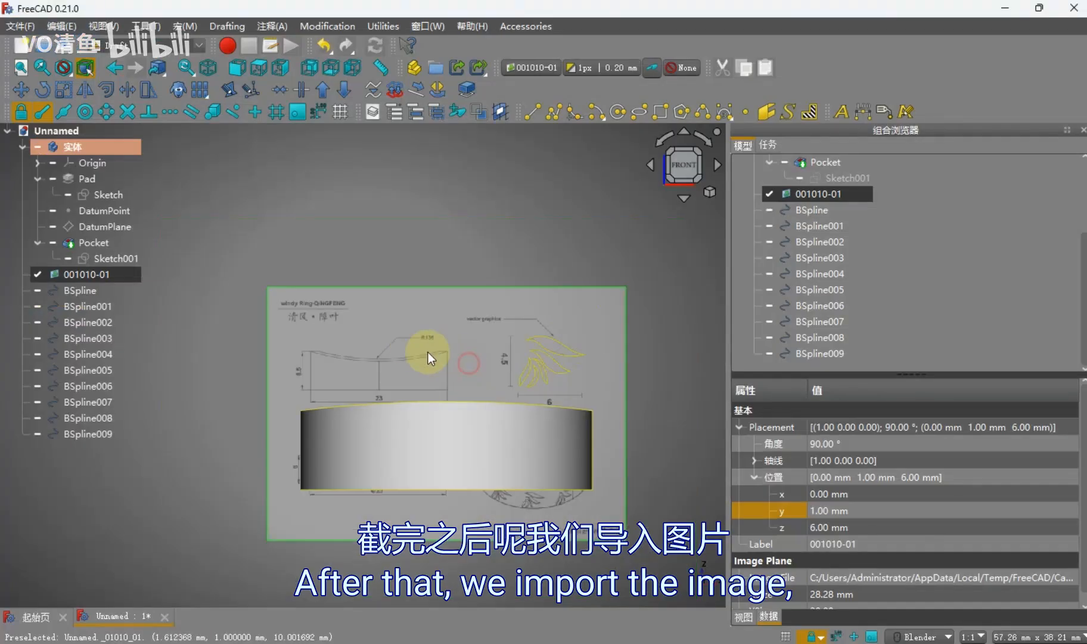
Close the existing ring document and create a new empty document
scroll(548, 363, "up", 5)
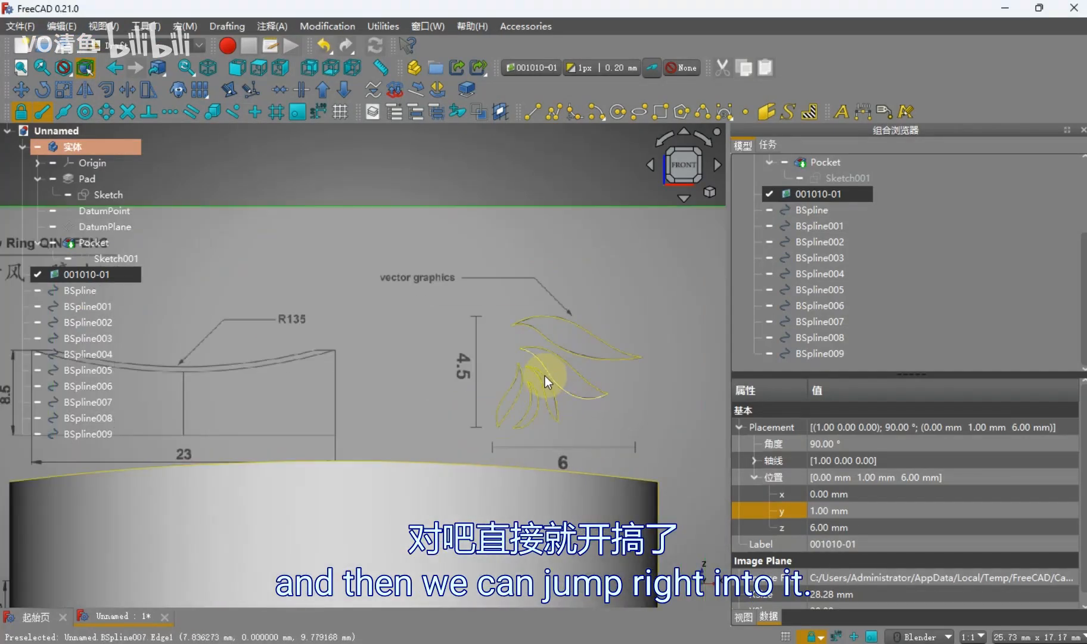
scroll(545, 376, "down", 3)
left_click_drag(133, 434, 116, 157)
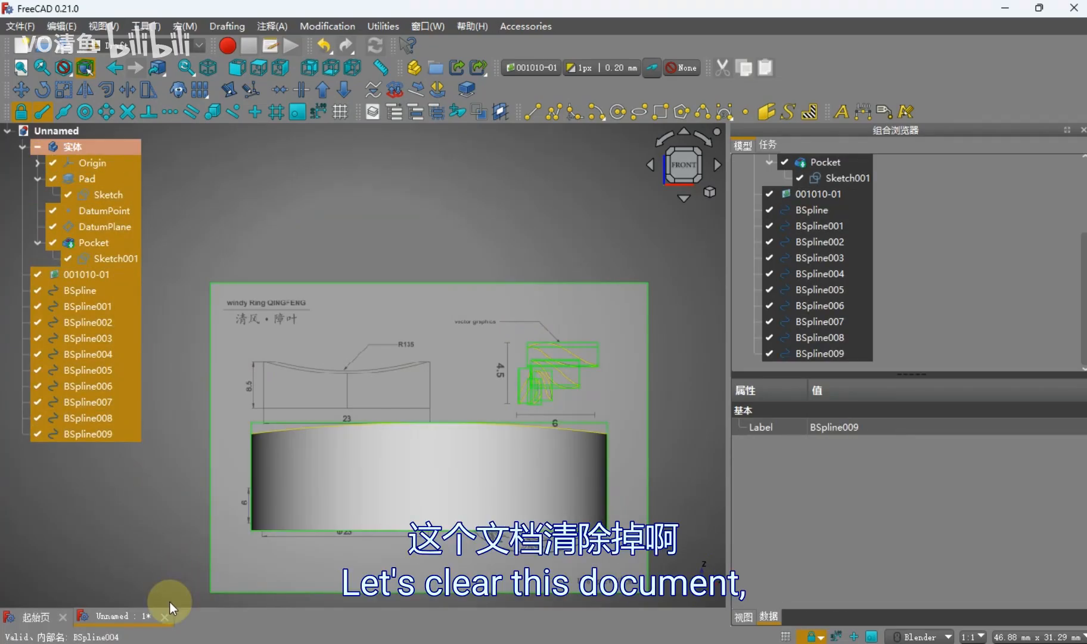
key("ctrl+w")
left_click(510, 370)
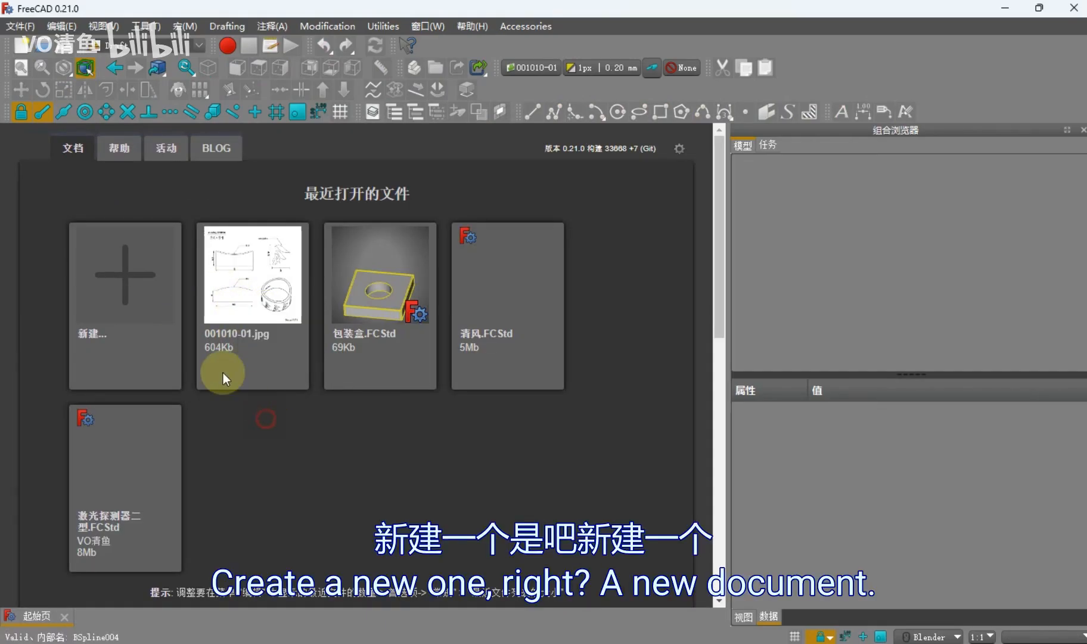
left_click(141, 285)
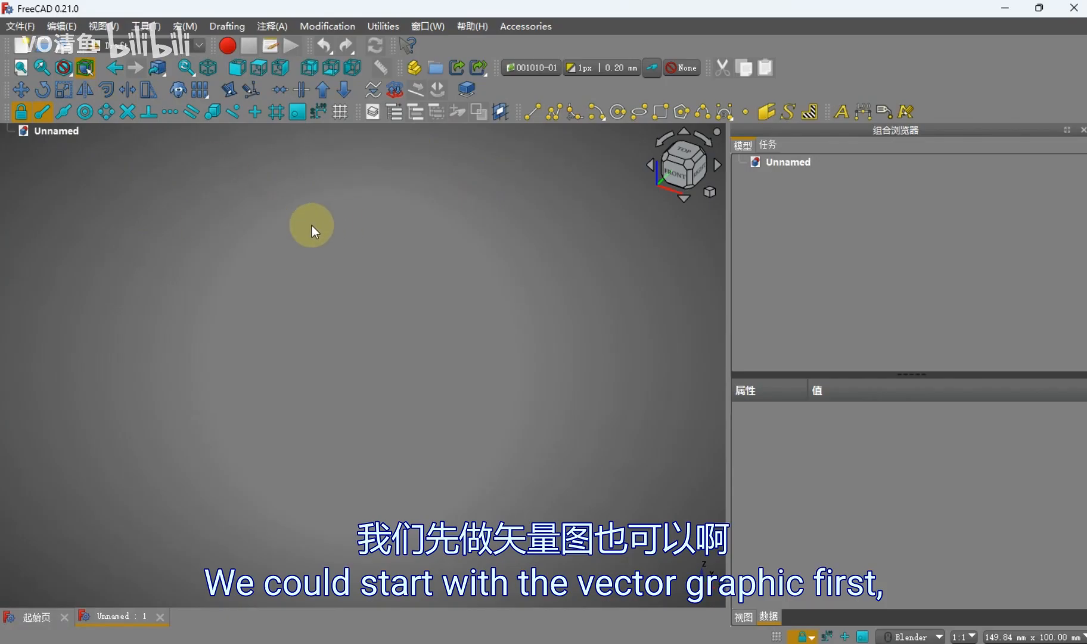
Switch to the Part Design workbench
left_click(153, 45)
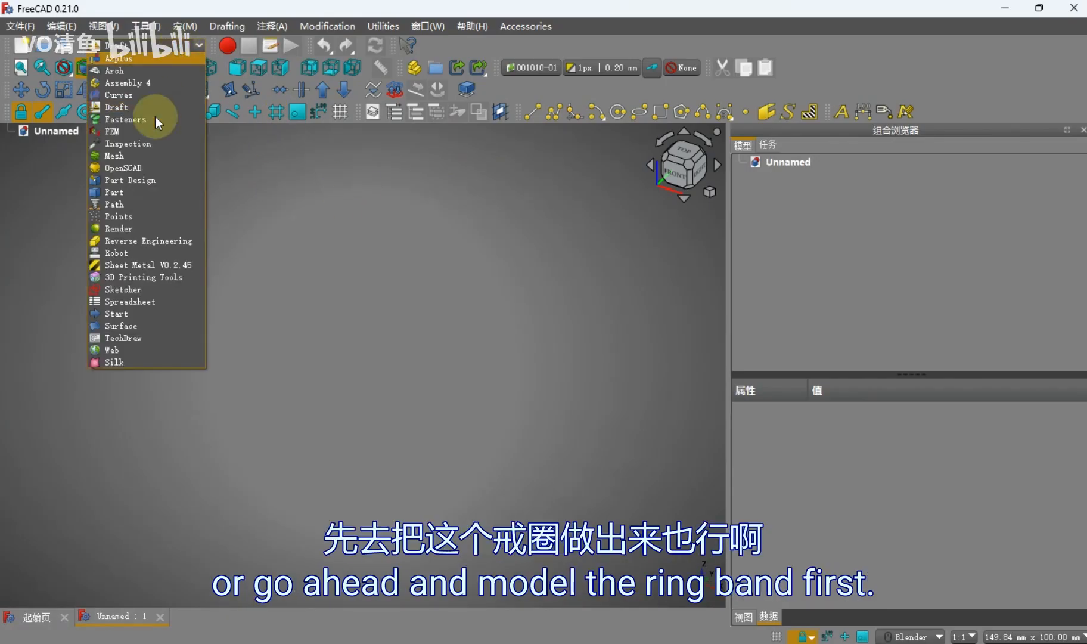
left_click(136, 192)
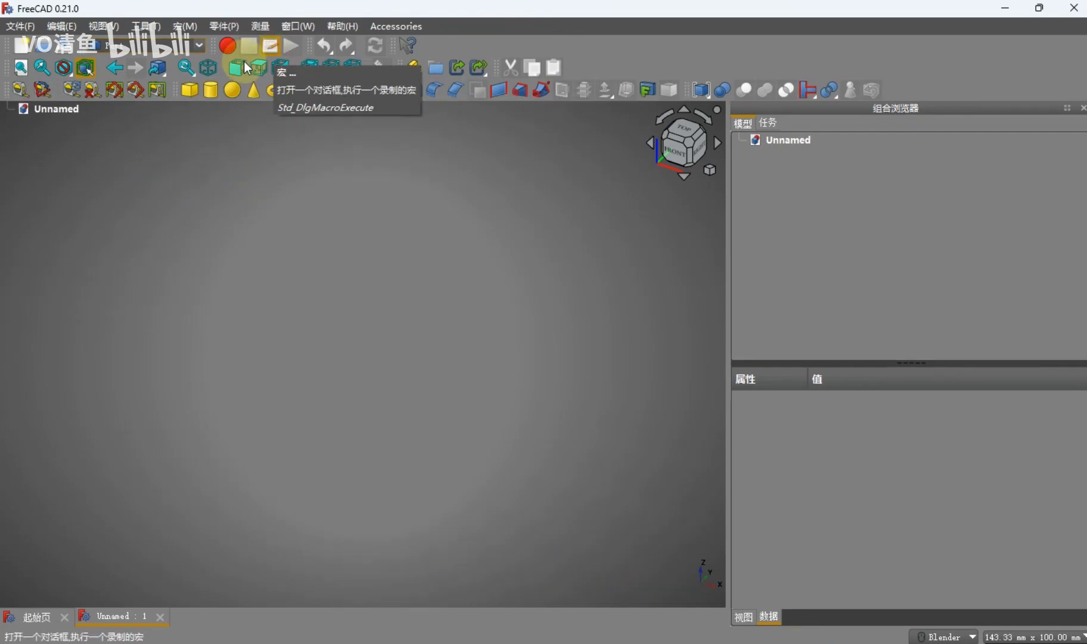
left_click(152, 45)
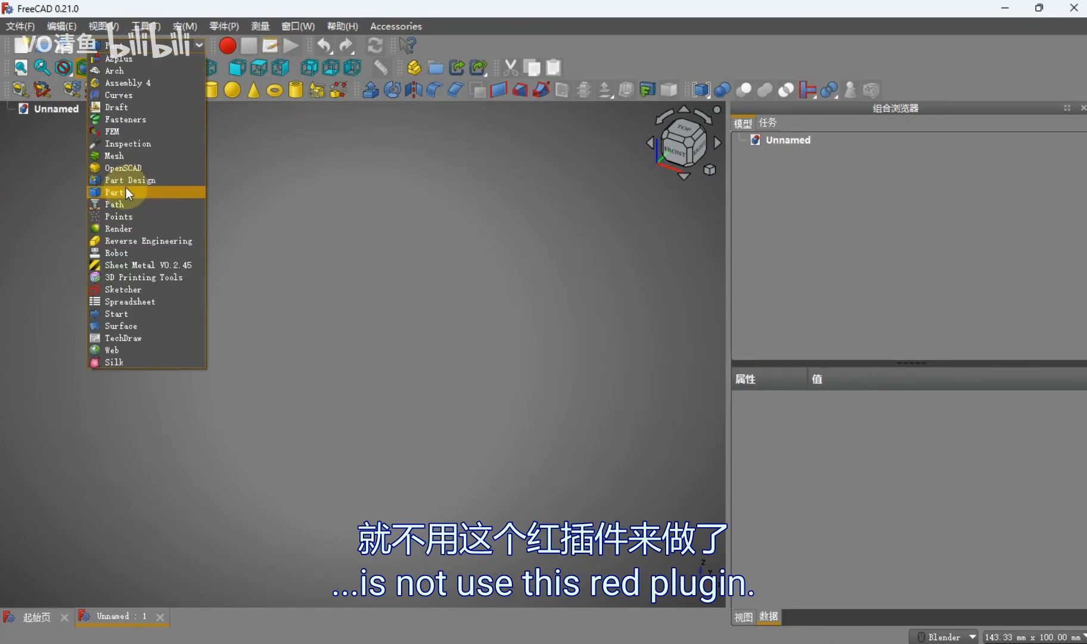
left_click(125, 180)
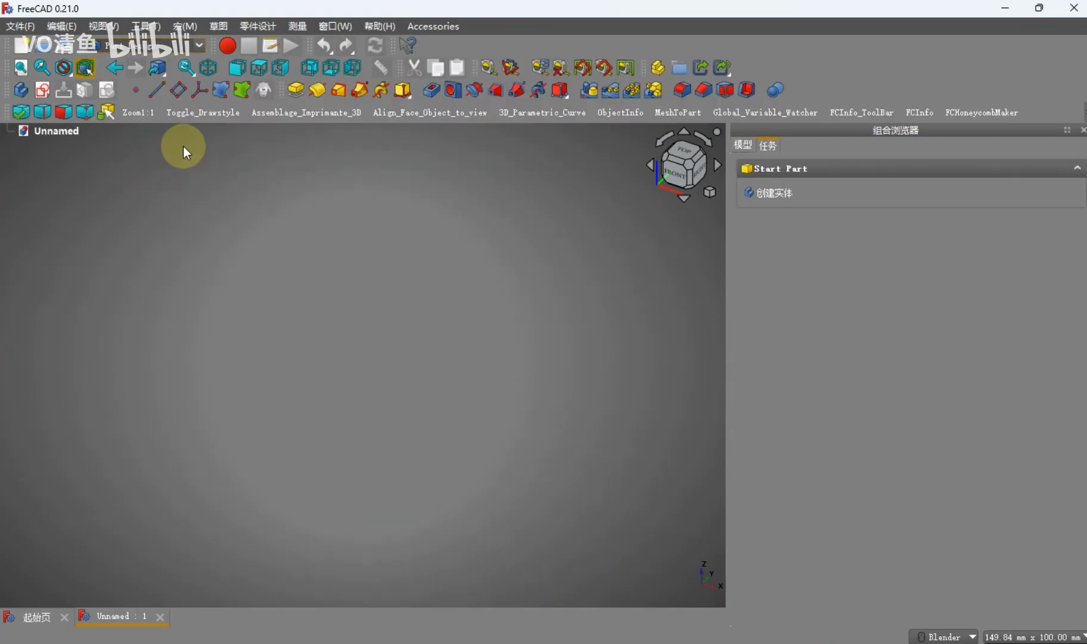
Create a new body and start a sketch on its XY plane
left_click(20, 90)
left_click(42, 90)
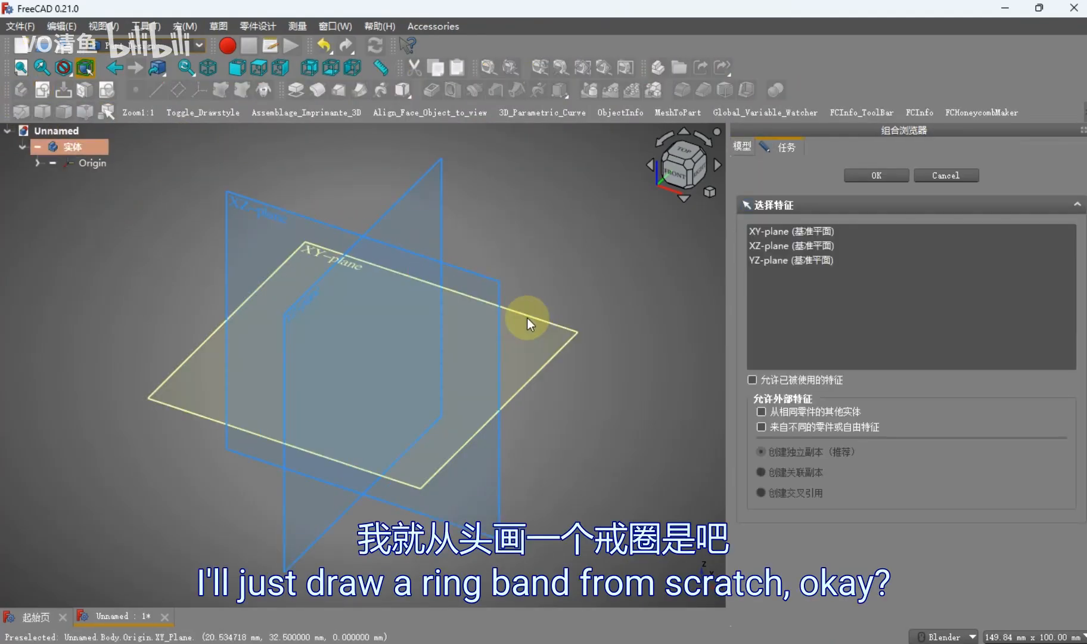
key("Return")
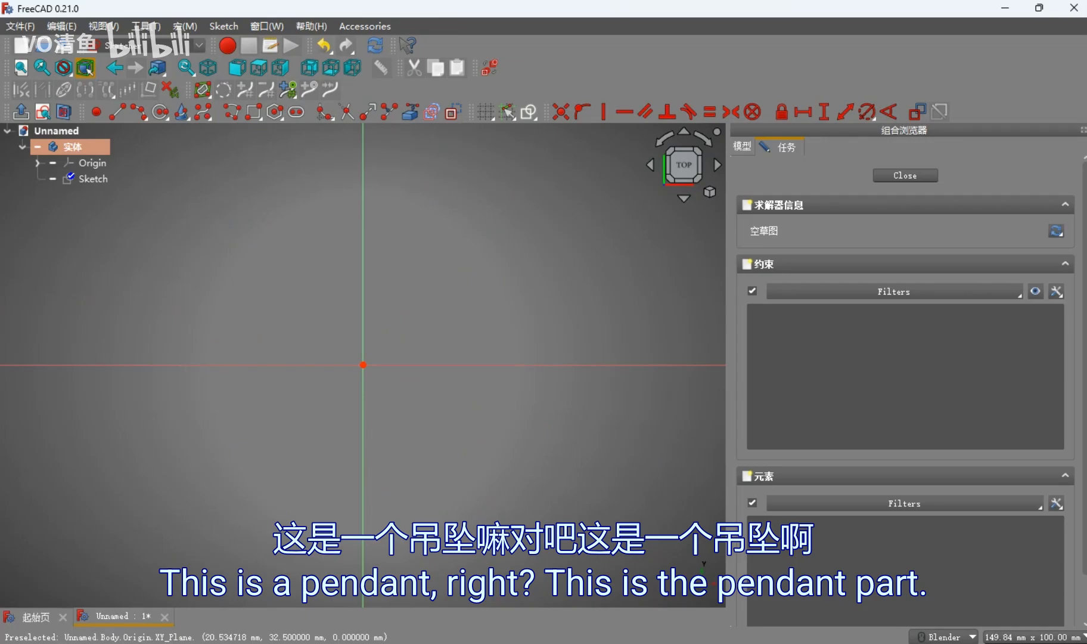
Check the ring's diameter in the drawing and sketch two concentric circles about 42 mm and 26 mm in diameter on the origin
mouse_move(596, 642)
mouse_move(525, 590)
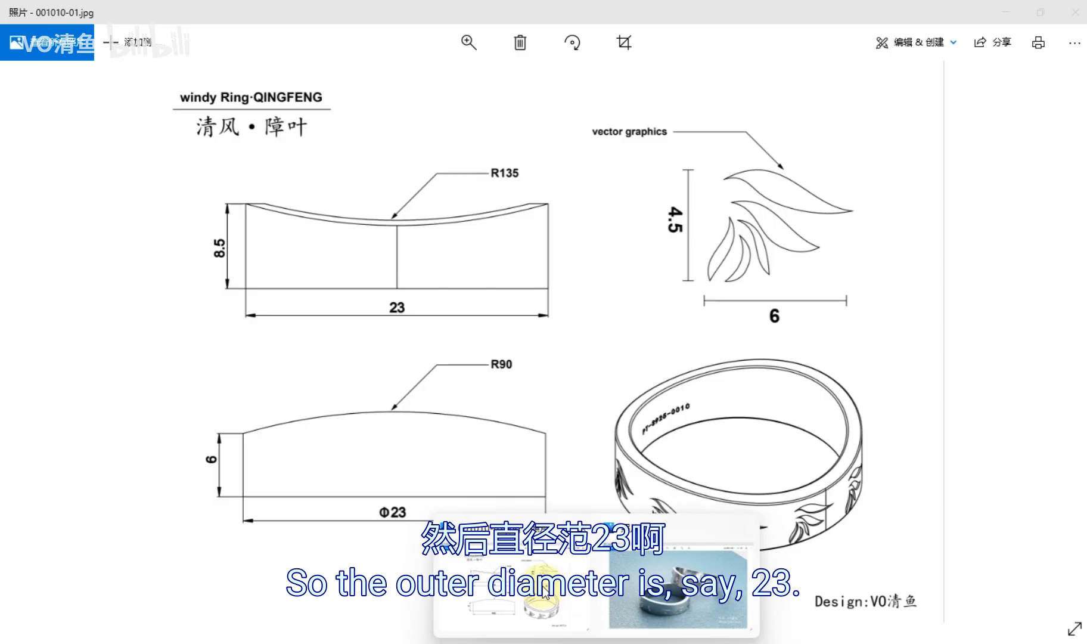
key("alt+Tab")
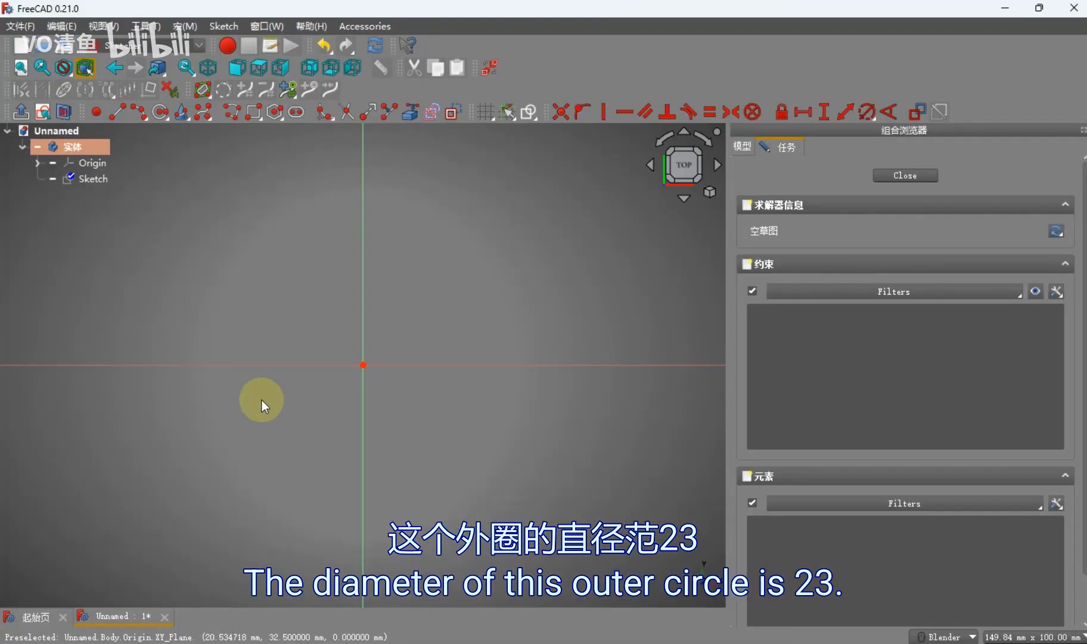
key("g")
key("c")
left_click(363, 365)
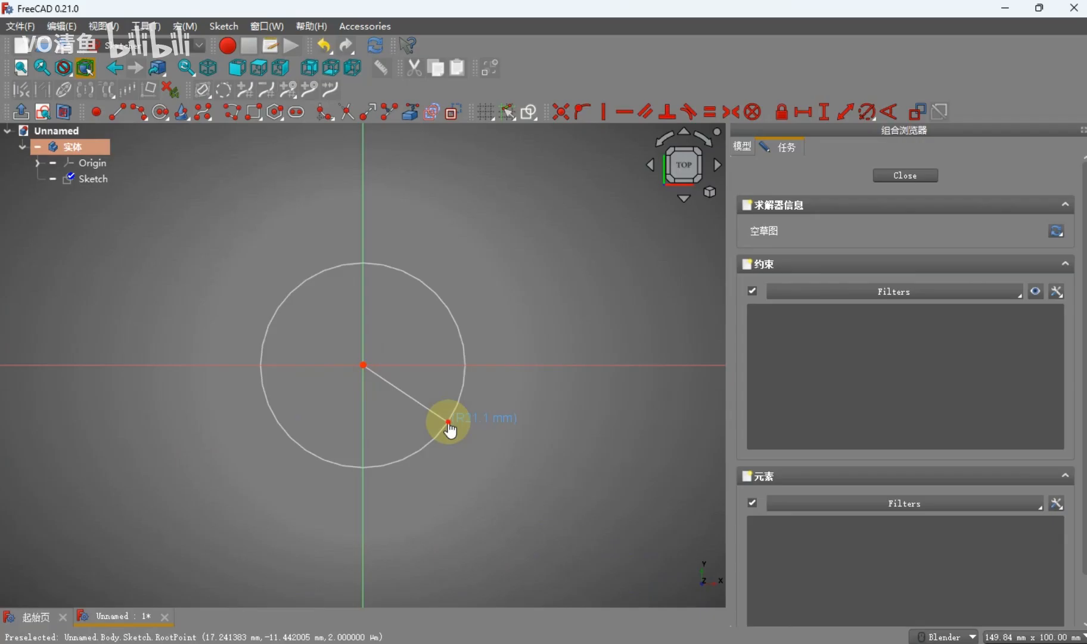
left_click(449, 429)
left_click(363, 365)
left_click(408, 410)
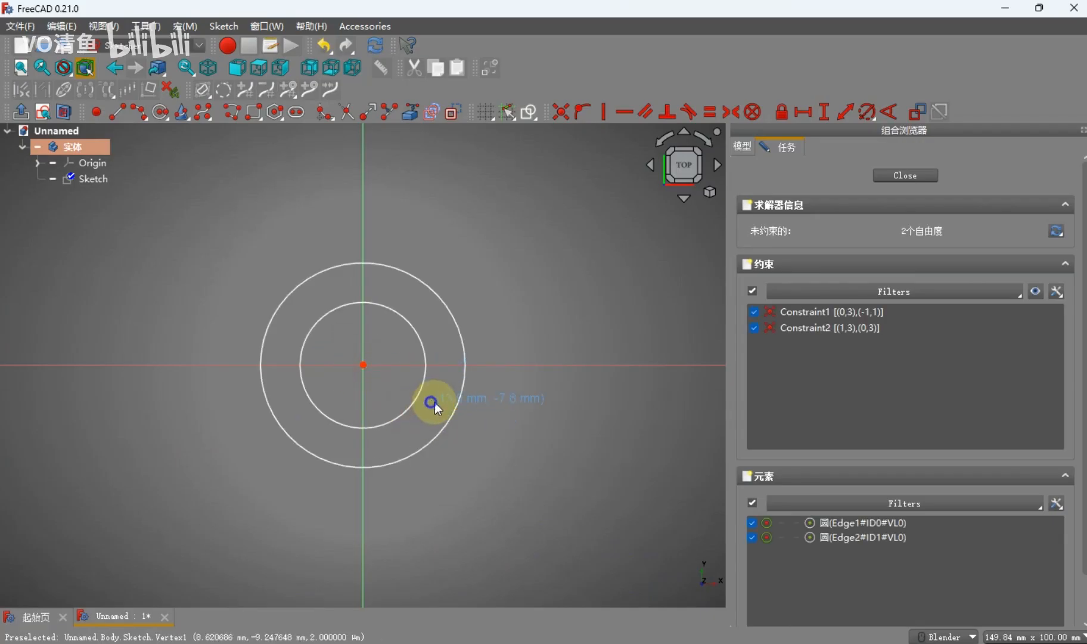
Constrain the outer circle's diameter to 23 mm
left_click(451, 417)
type("2")
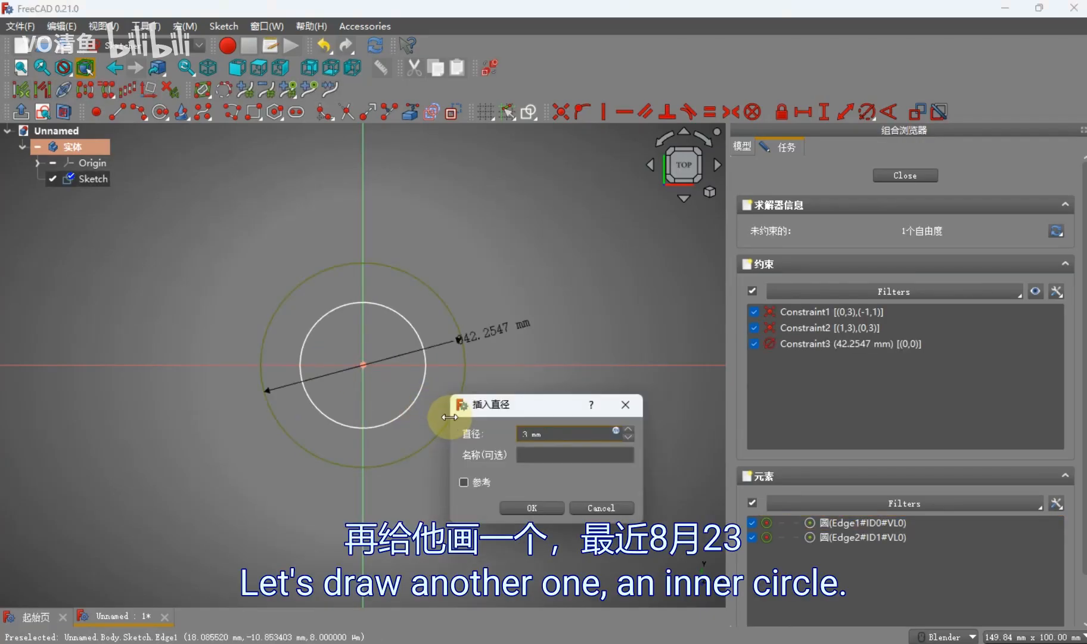
type("3")
key("Return")
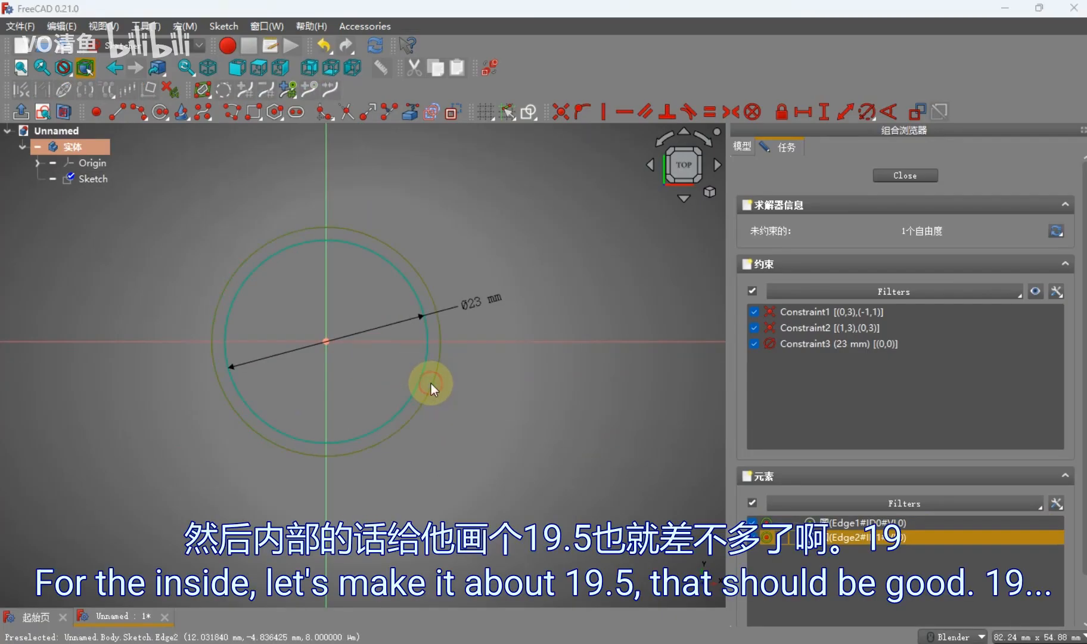
Constrain the inner circle's diameter to 19.5 mm and move its dimension label clear of the 23 mm one
left_click(431, 383)
type("19.5")
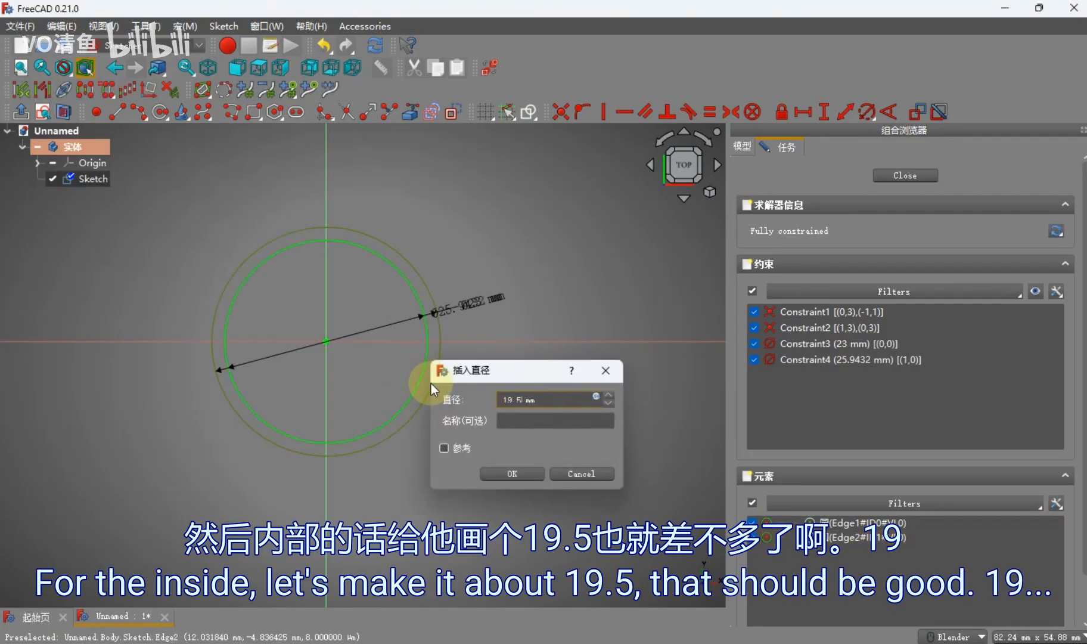
key("Return")
left_click_drag(461, 296, 466, 369)
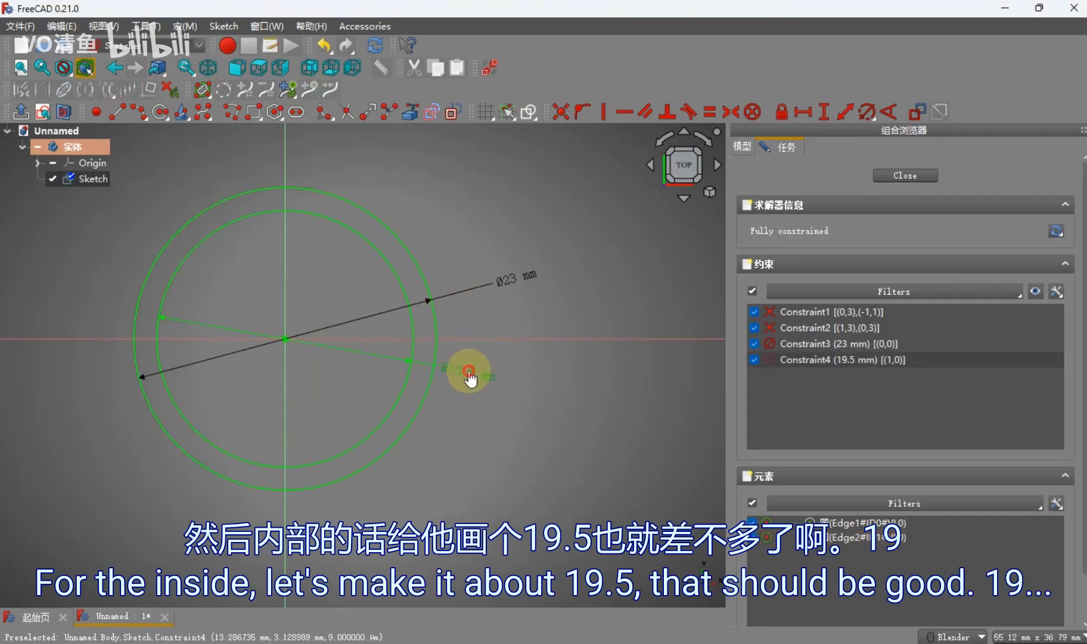
Change the inner circle's diameter to 19 mm and finish the ring profile sketch
double_click(469, 371)
type("19")
key("Return")
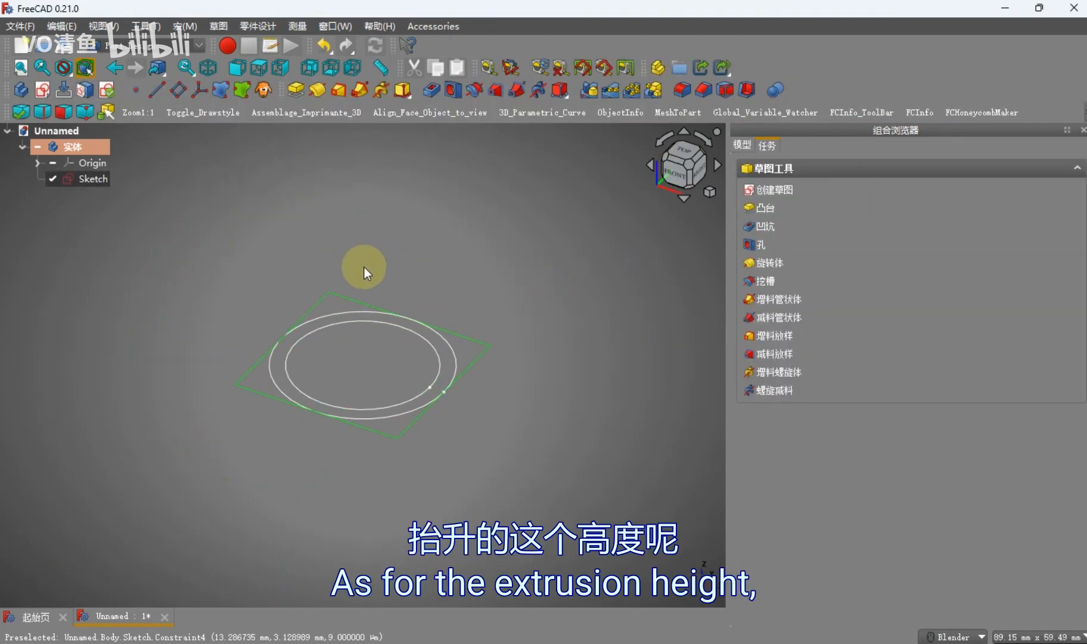
Pad the ring profile to a height of 13 mm
left_click(308, 95)
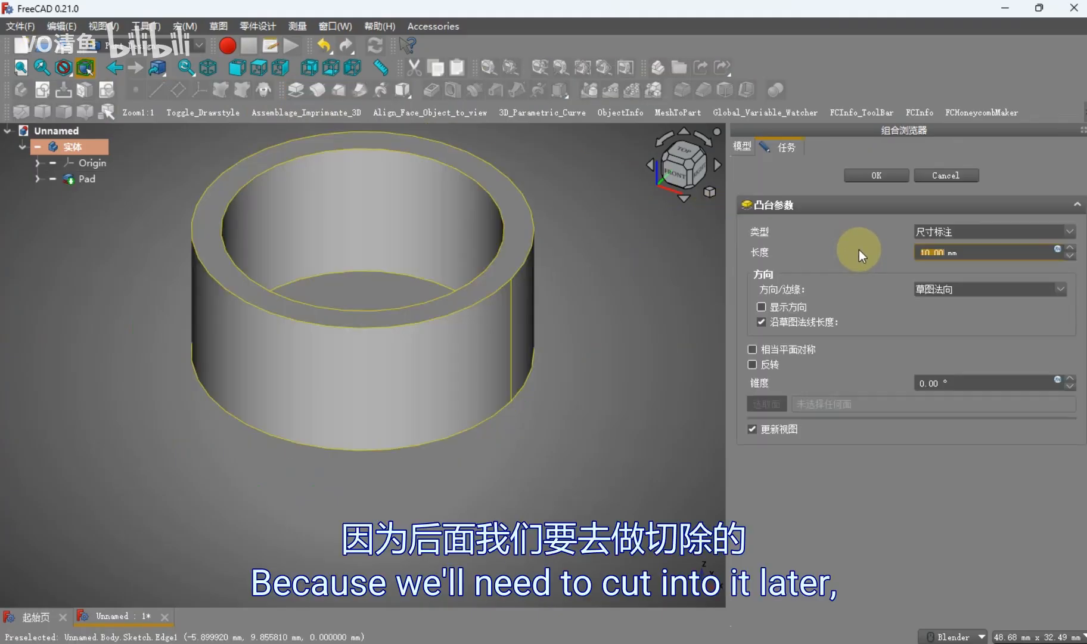
type("13")
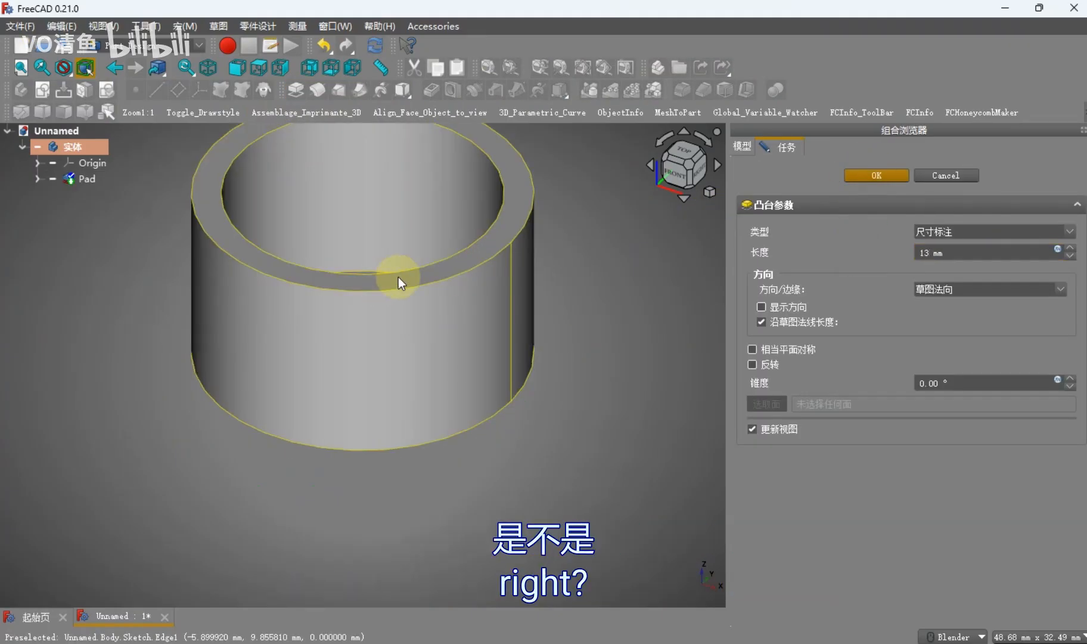
key("Return")
Create a datum point on the upper vertex of the ring's outer seam edge
key("3")
left_click(410, 209)
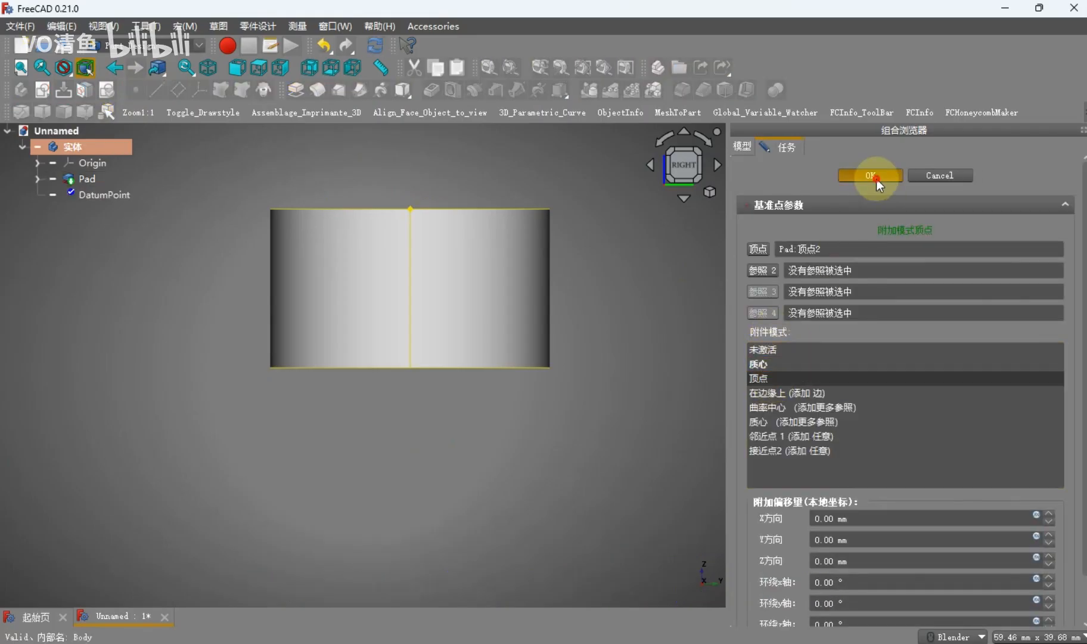
key("Return")
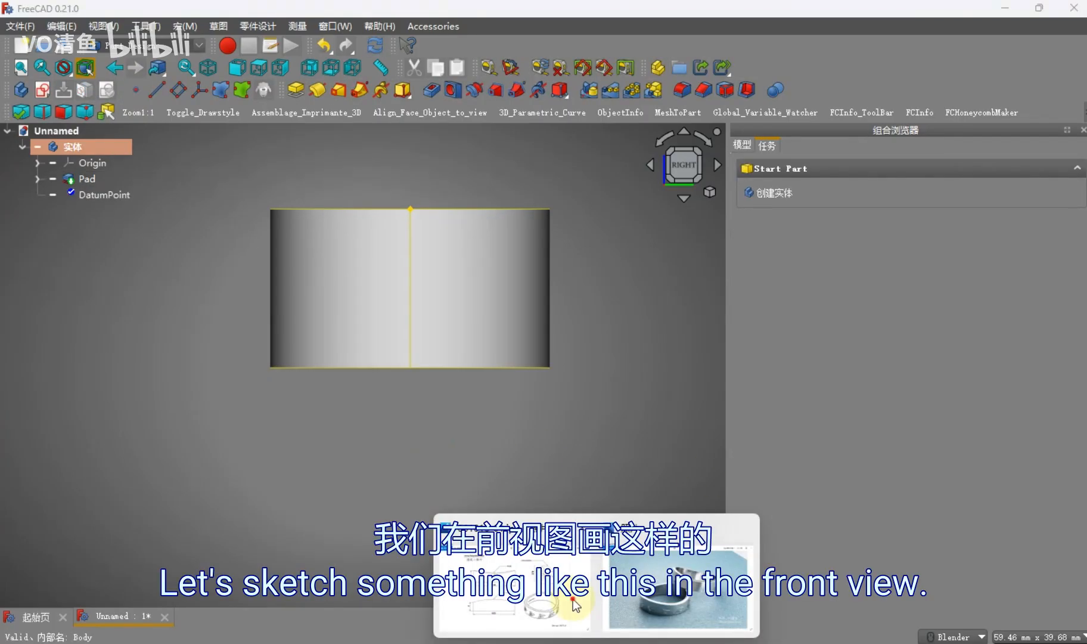
Check the concave arc's radius in the drawing and create a datum plane at the datum point, aligned with the YZ plane
left_click(605, 622)
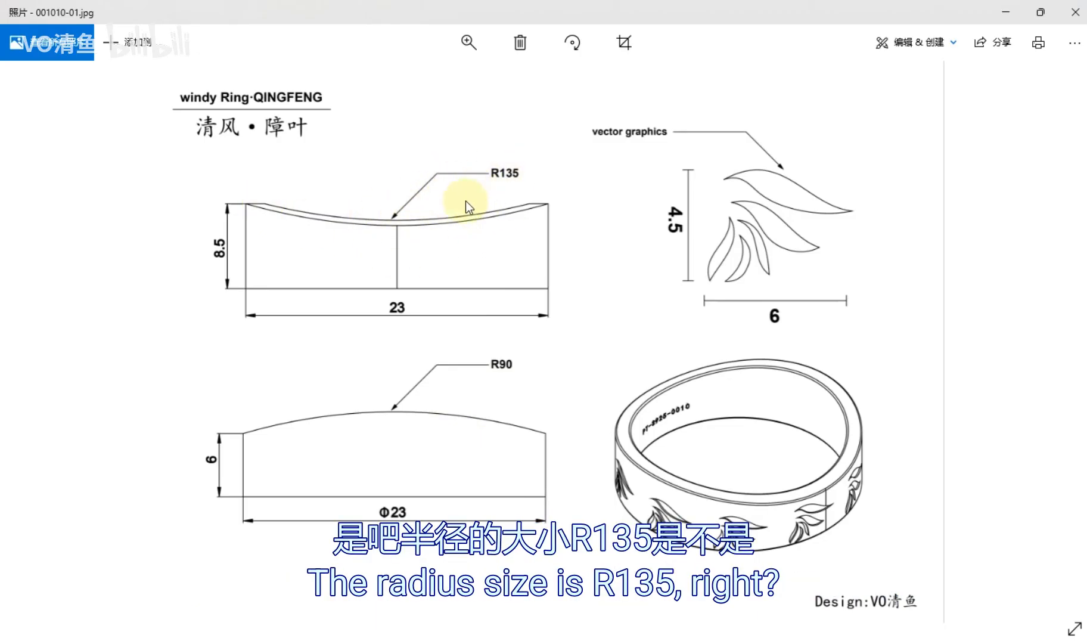
left_click(626, 640)
scroll(459, 287, "up", 3)
left_click(99, 195)
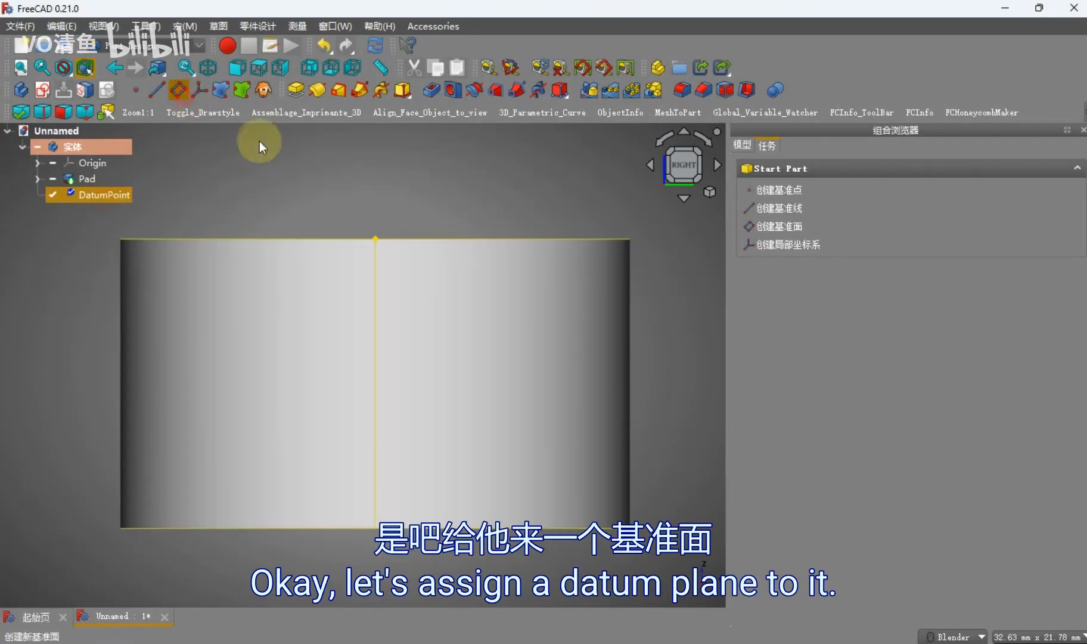
left_click(779, 226)
left_click(803, 408)
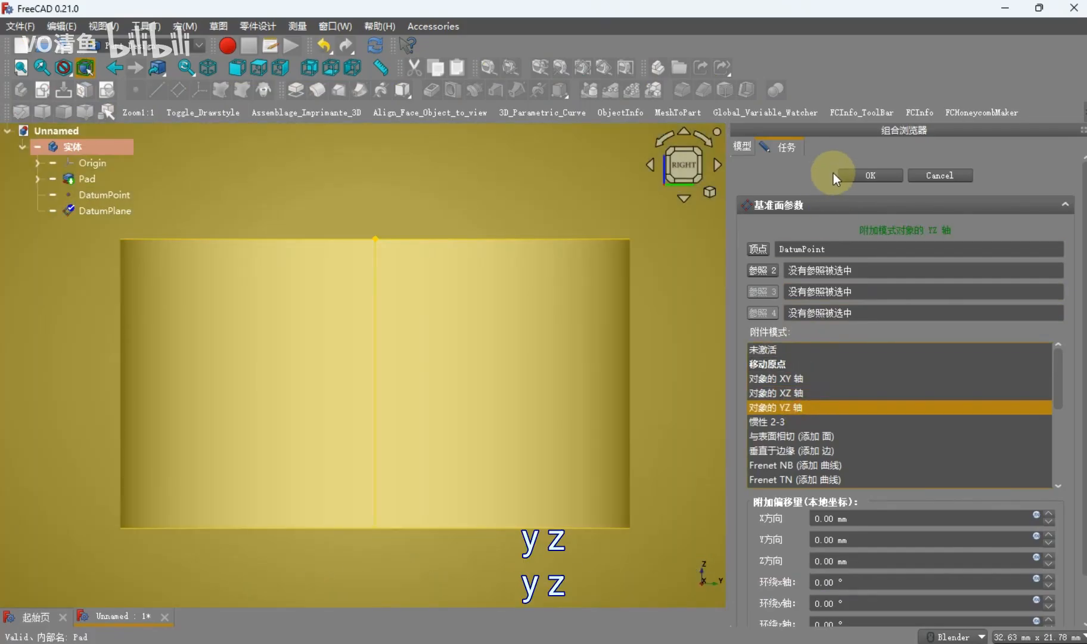
key("Return")
Start a sketch on the datum plane and reference the ring's upper and lower outer edges as external geometry
scroll(346, 226, "down", 4)
left_click(335, 189)
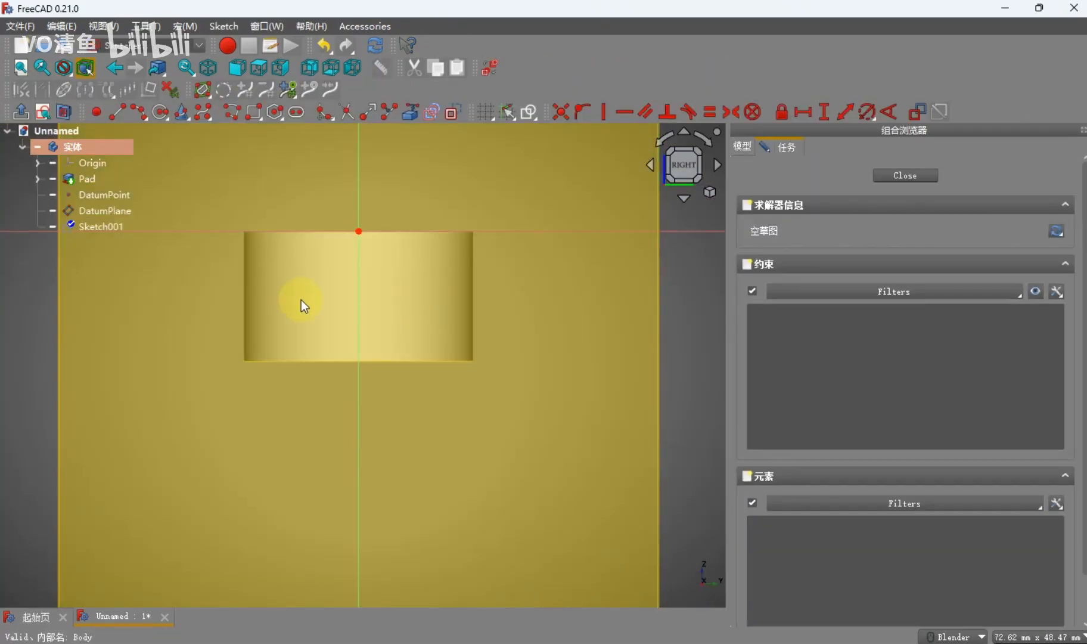
mouse_move(300, 300)
middle_mouse_down()
mouse_move(410, 346)
mouse_move(354, 310)
mouse_move(304, 244)
middle_mouse_up()
scroll(409, 346, "down", 1)
key("g")
key("x")
left_click(257, 209)
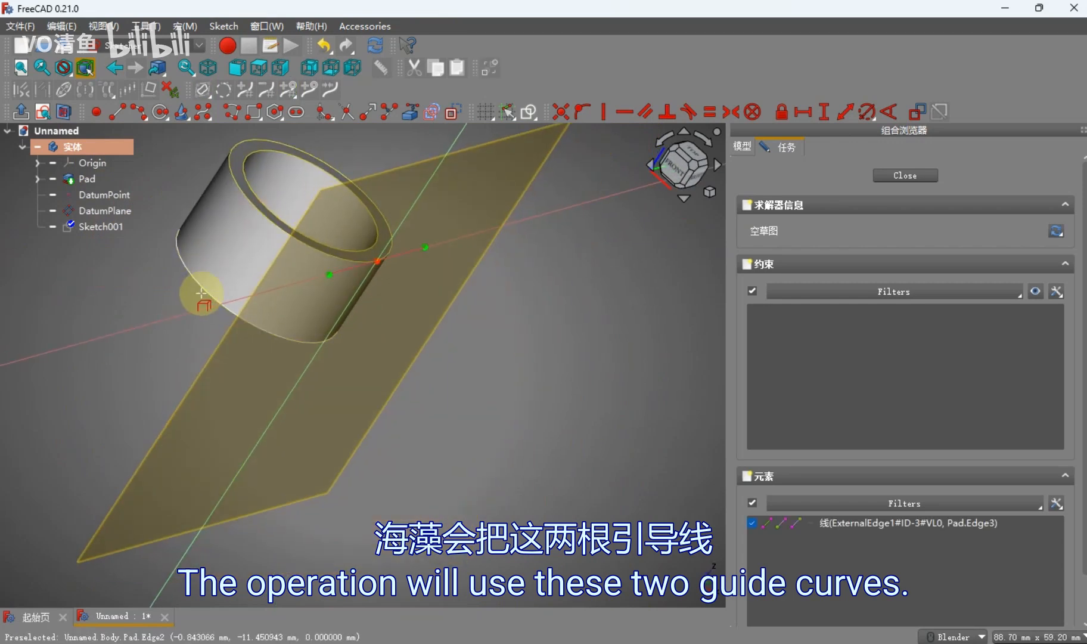
left_click(202, 289)
key("Escape")
key("3")
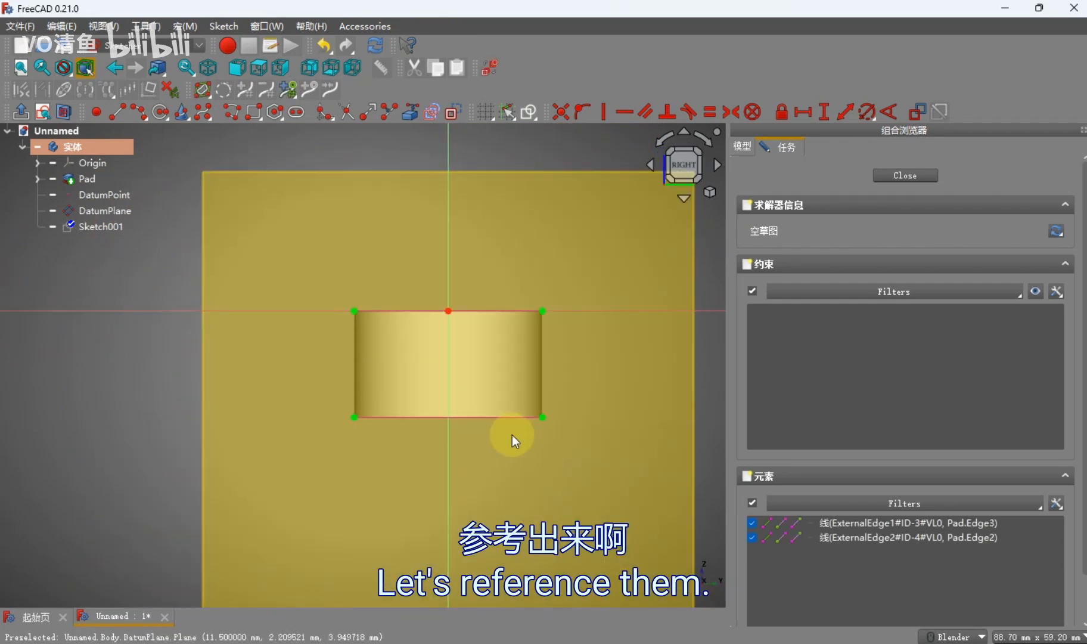
Sketch a downward-bulging arc across the ring's upper edge, with its centre above the ring
scroll(511, 436, "up", 3)
mouse_move(438, 411)
middle_mouse_down("shift")
mouse_move(477, 466)
mouse_move(417, 428)
middle_mouse_up("shift")
mouse_move(390, 364)
middle_mouse_down("shift")
mouse_move(381, 351)
mouse_move(356, 360)
middle_mouse_up("shift")
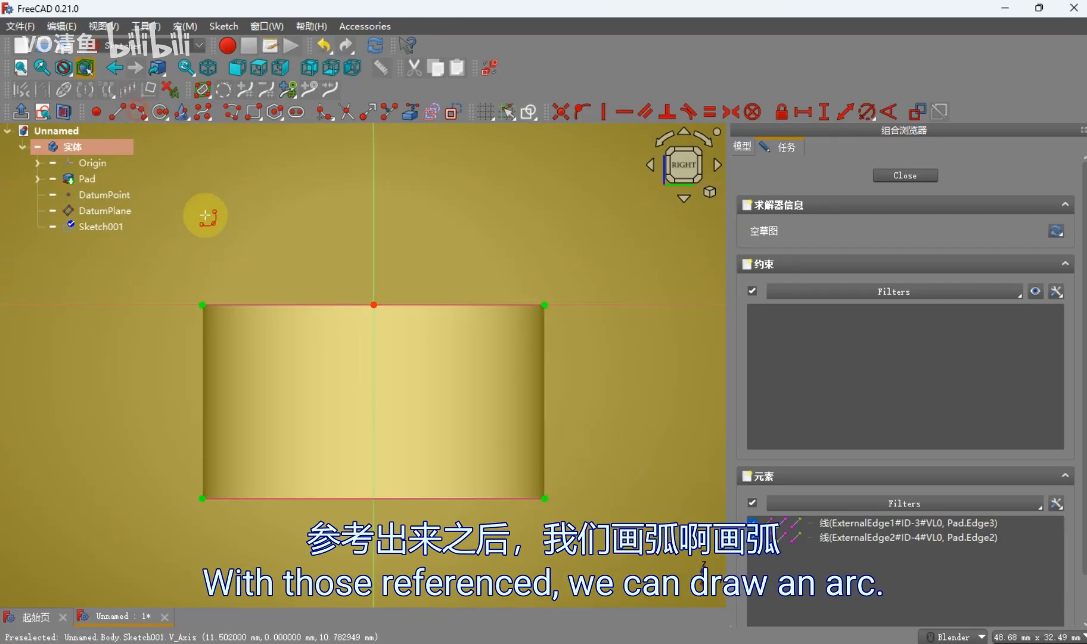
scroll(205, 219, "down", 3)
left_click(378, 248)
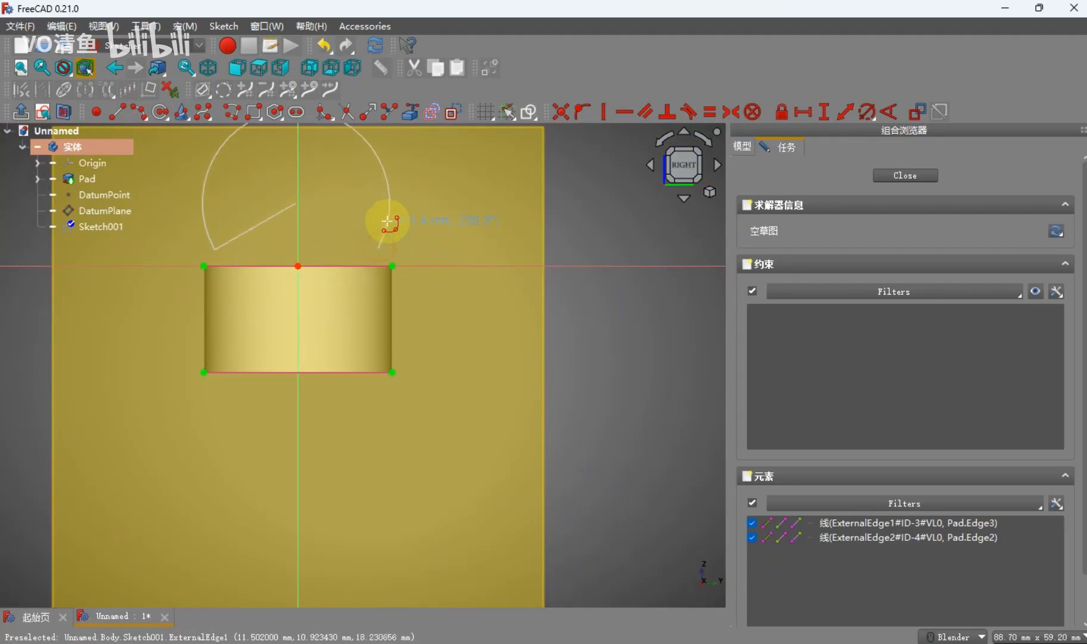
left_click(362, 262)
scroll(364, 253, "up", 3)
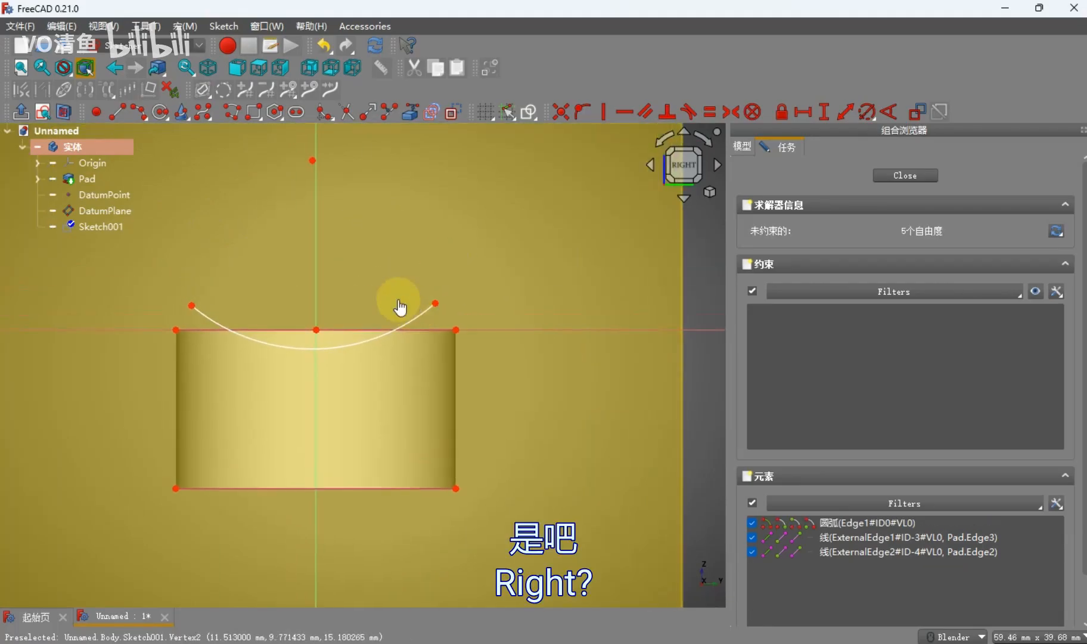
Constrain the arc's centre onto the vertical axis and align its two endpoints horizontally
left_click(312, 164)
left_click(315, 177)
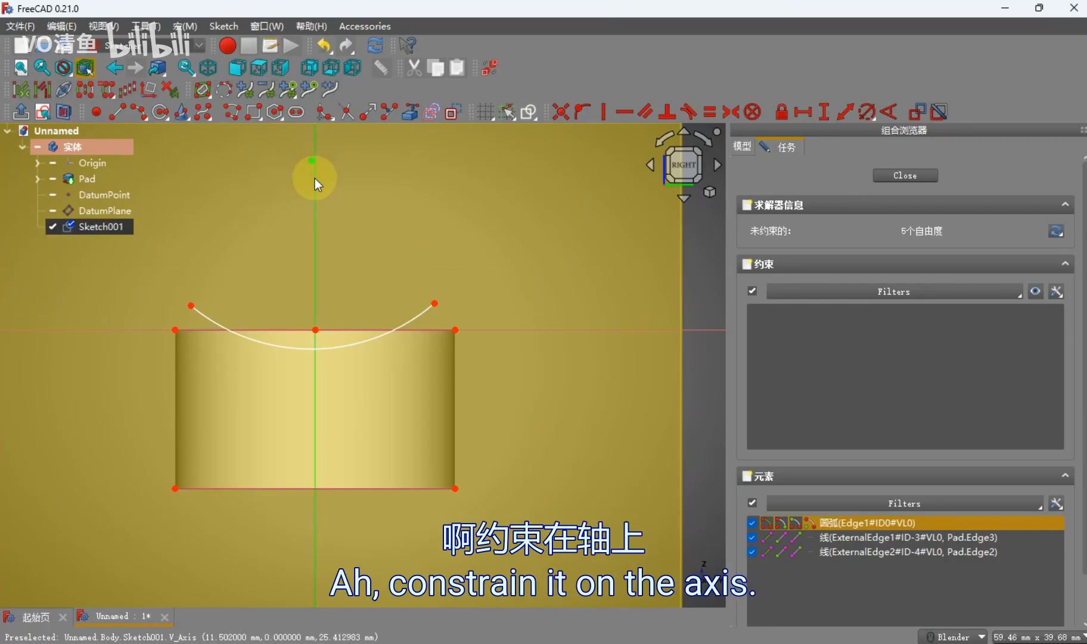
key("o")
left_click(191, 302)
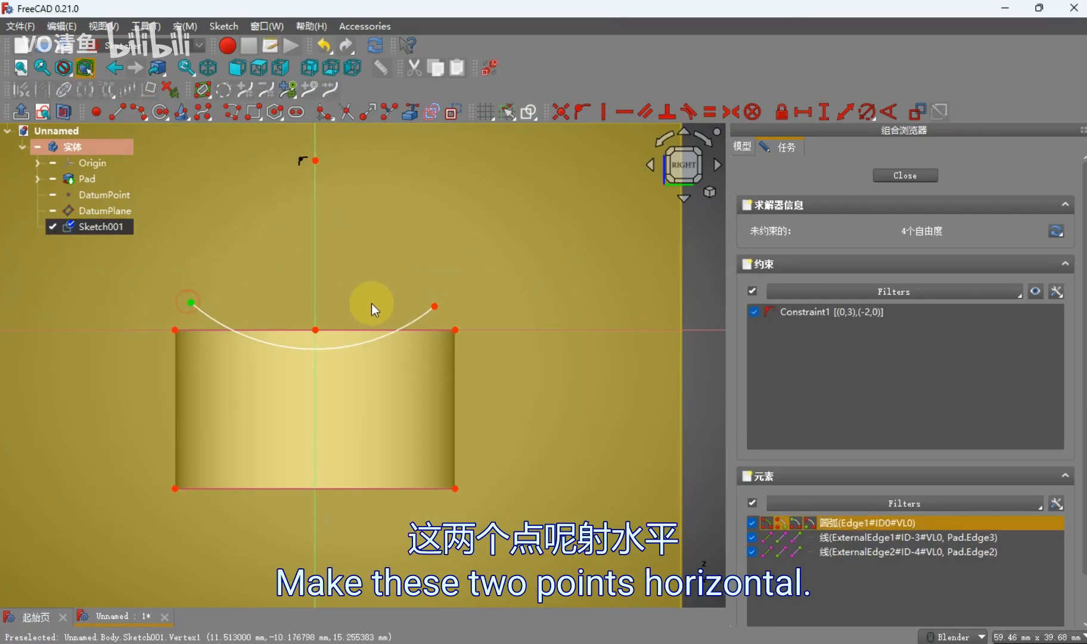
left_click(434, 306)
key("h")
scroll(438, 341, "down", 3)
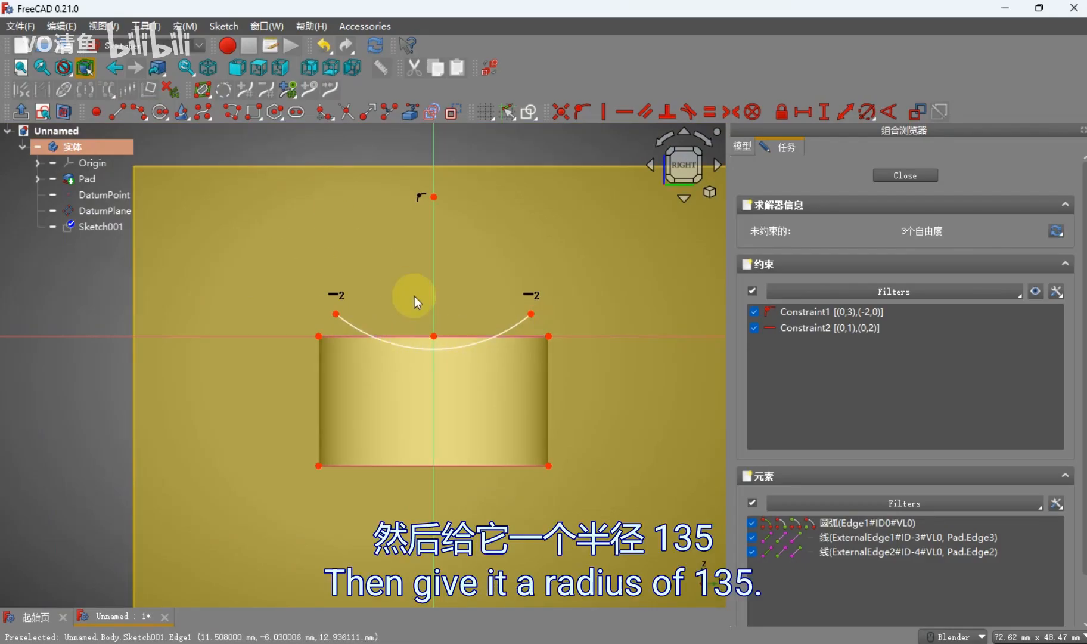
Constrain the arc's radius to 135 mm and move the radius label aside
left_click(429, 350)
type("kr")
type("135")
key("Return")
scroll(456, 387, "down", 5)
scroll(450, 476, "down", 4)
middle_click_drag(446, 481, 451, 384, "shift")
mouse_move(445, 507)
left_mouse_down()
mouse_move(551, 471)
mouse_move(593, 404)
left_mouse_up()
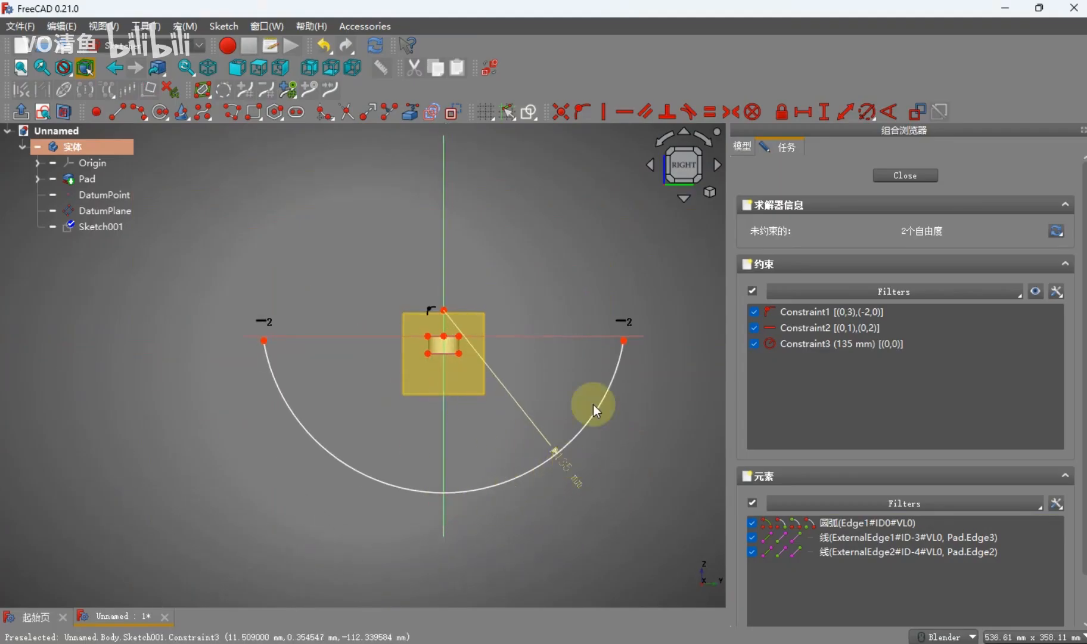
Shorten the arc by pulling its endpoint inwards and reposition the radius label below the ring
left_click_drag(623, 339, 548, 304)
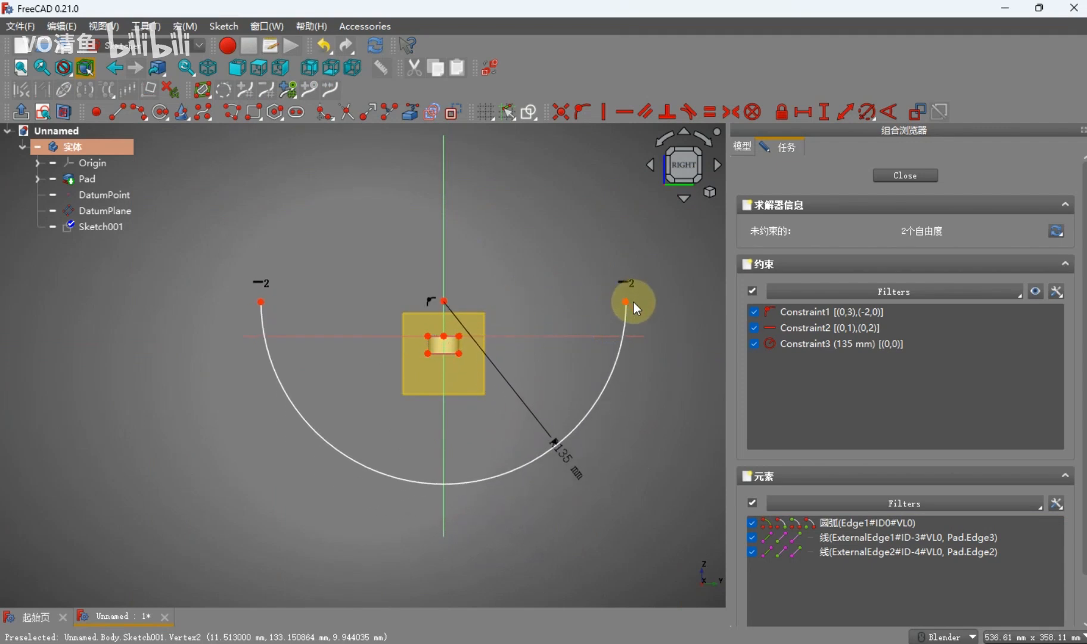
left_click_drag(625, 305, 552, 315)
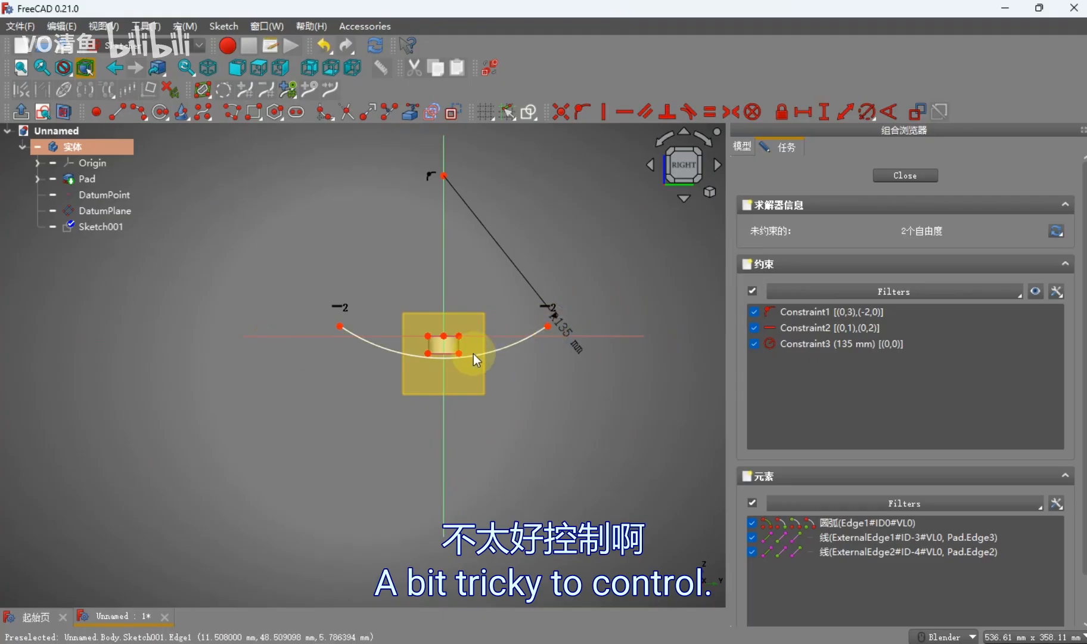
scroll(453, 356, "up", 6)
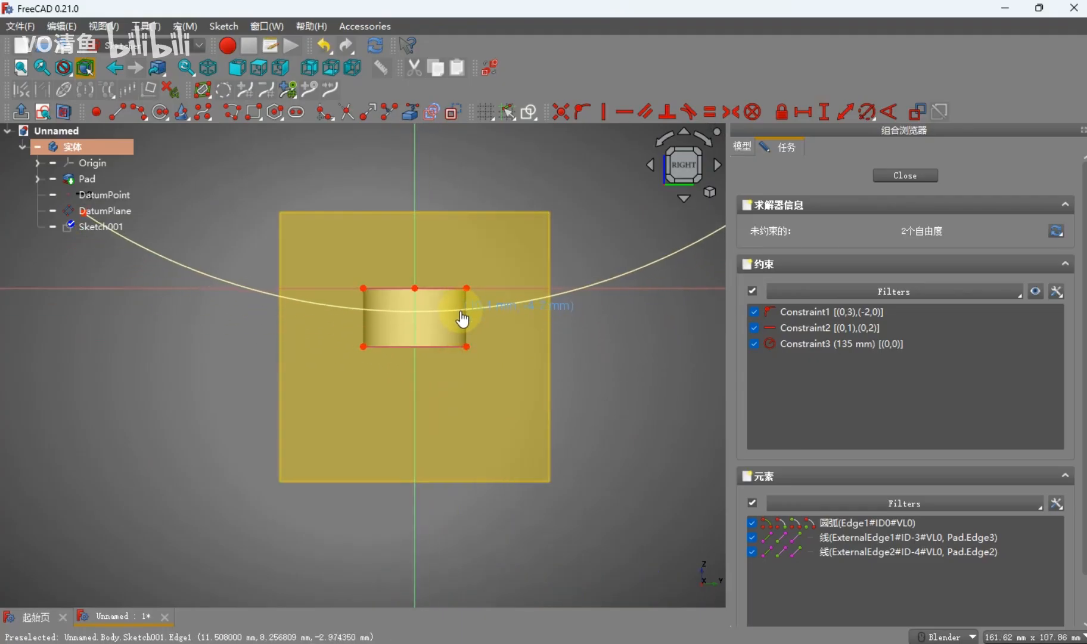
scroll(462, 313, "down", 3)
left_click_drag(651, 312, 506, 460)
scroll(427, 372, "up", 3)
middle_click_drag(425, 370, 426, 427, "shift")
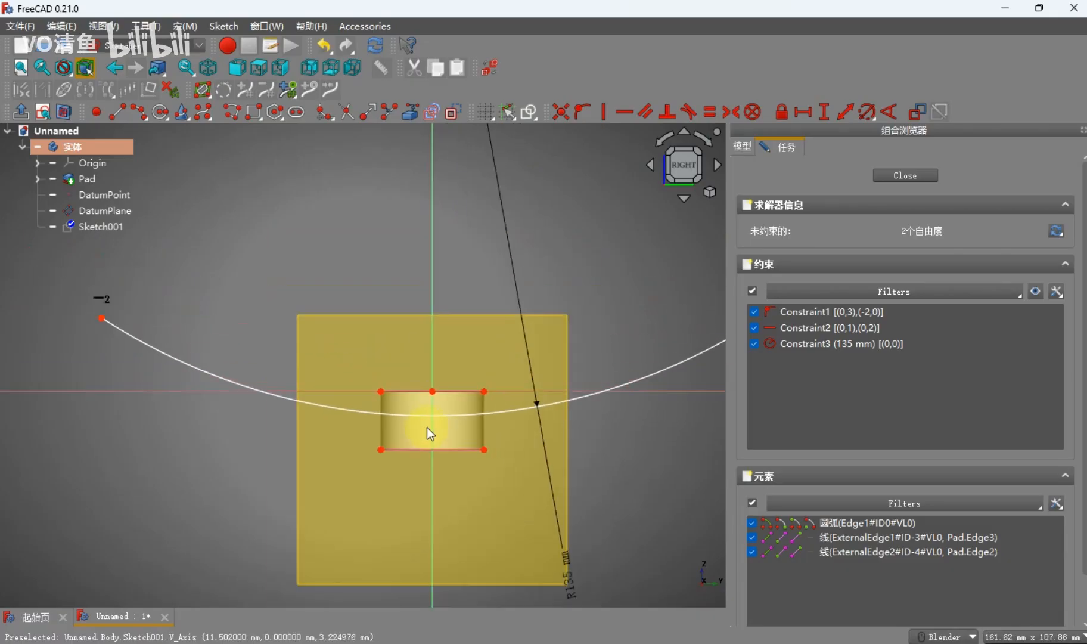
scroll(426, 426, "down", 1)
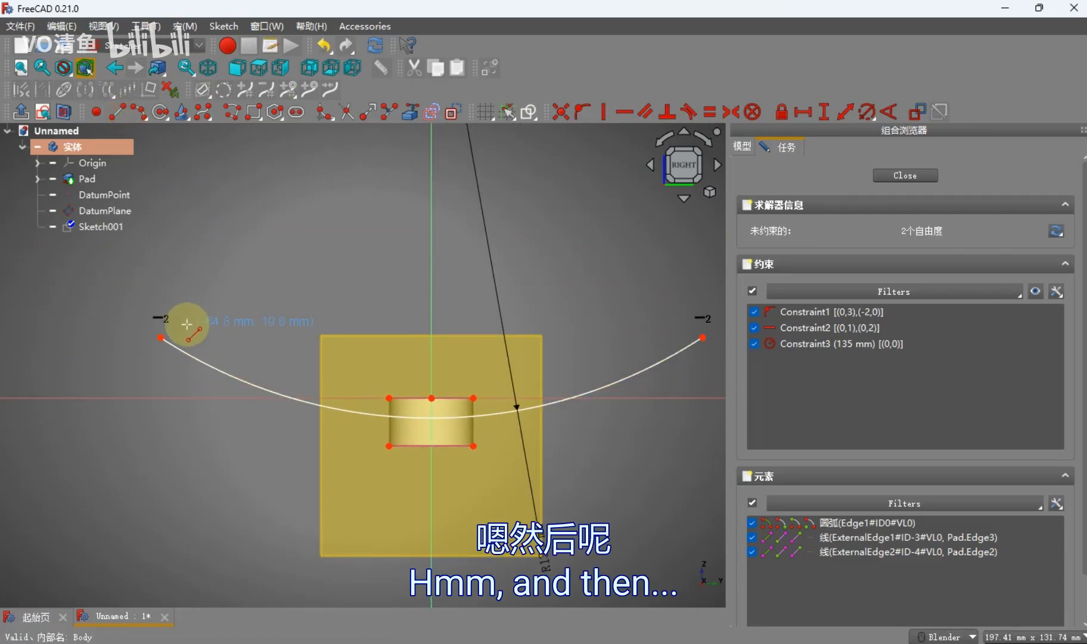
left_click(161, 339)
scroll(279, 340, "down", 3)
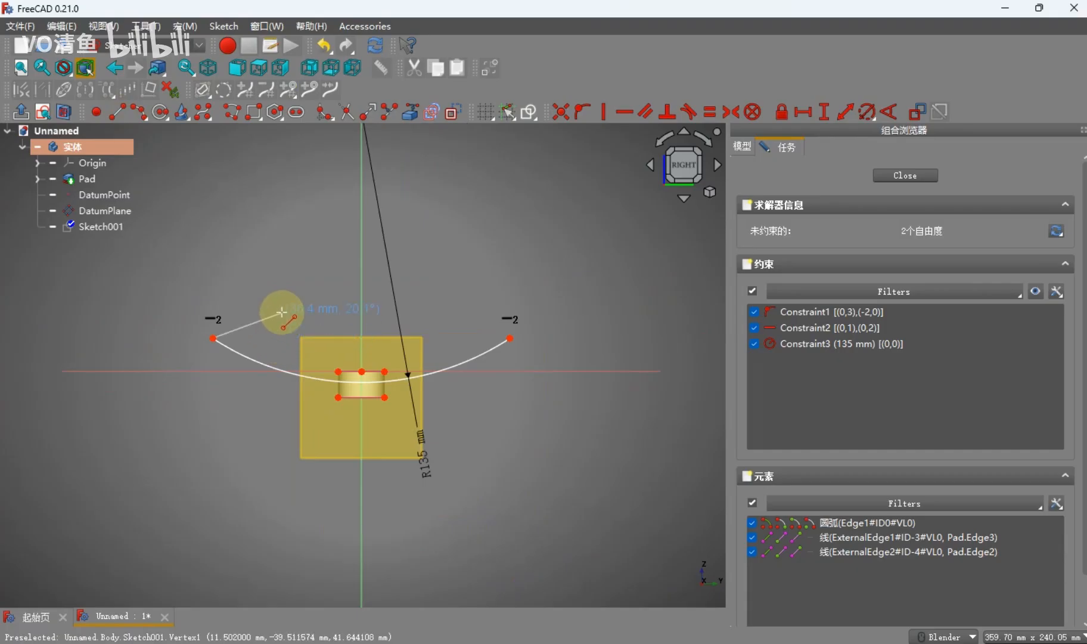
Constrain the horizontal distance between the arc's two endpoints to 50 mm
left_click(511, 338)
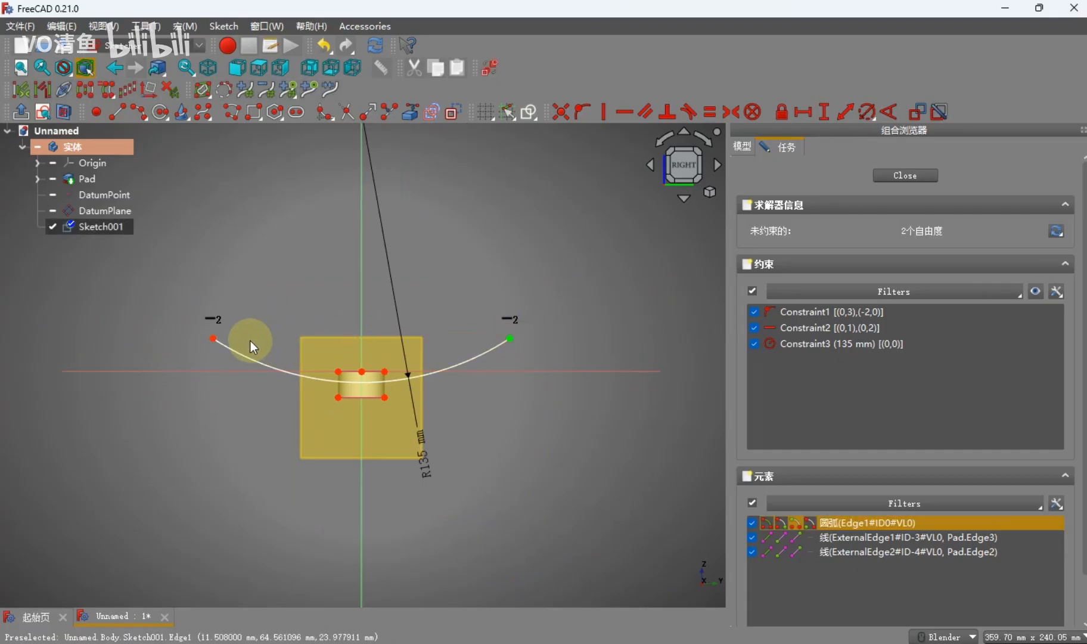
left_click(214, 337)
key("l")
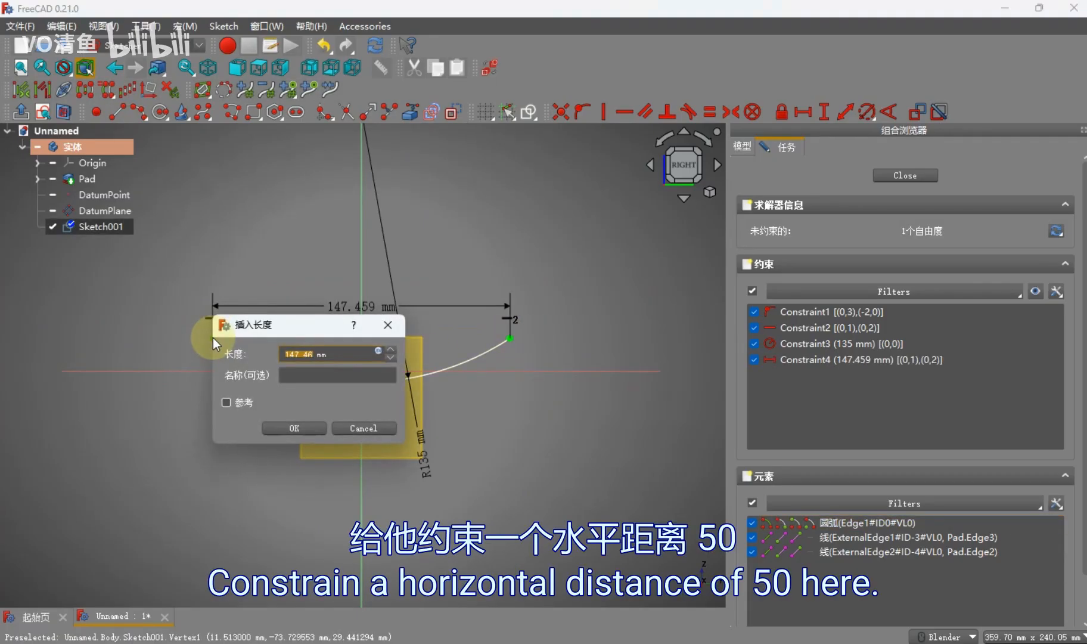
type("50")
key("Return")
scroll(328, 328, "up", 2)
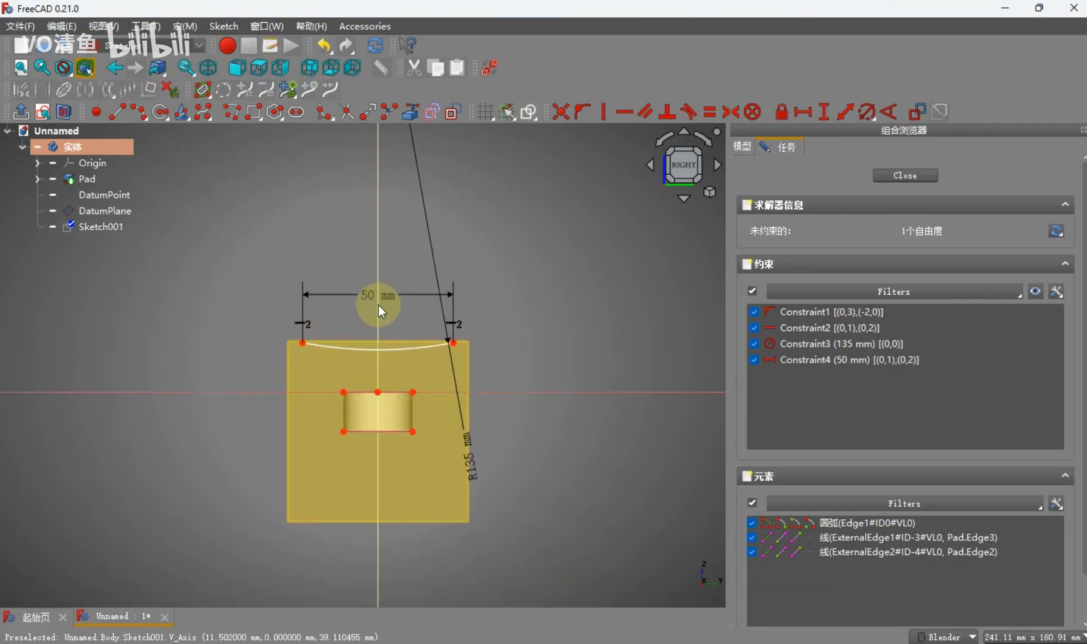
Move the 50 mm dimension label to the side and lower the arc so it crosses the ring's upper part
left_click_drag(376, 296, 242, 379)
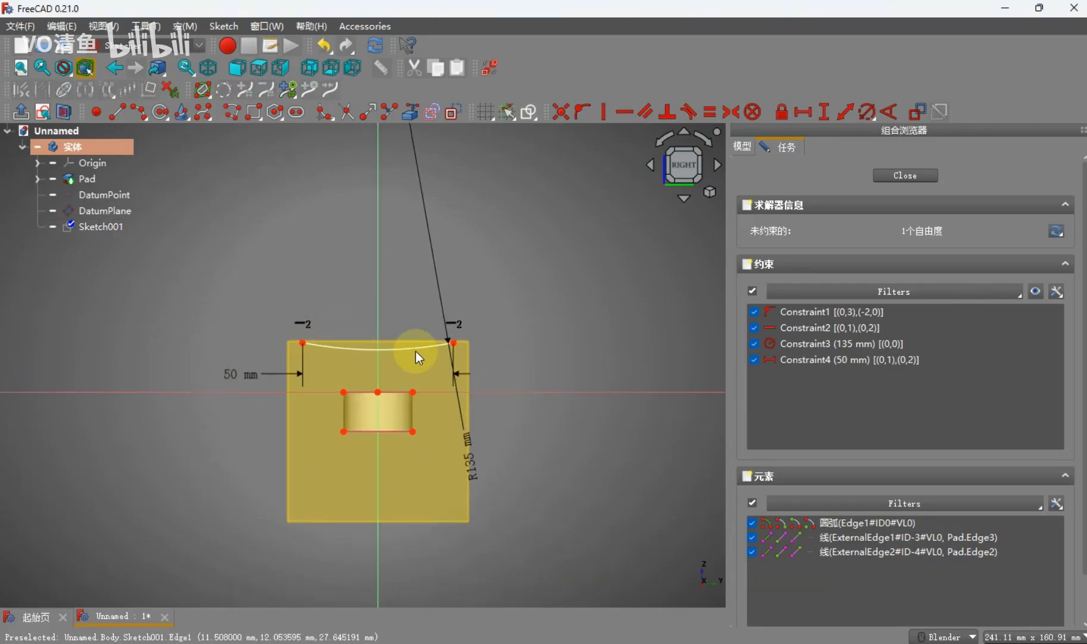
scroll(397, 404, "up", 8)
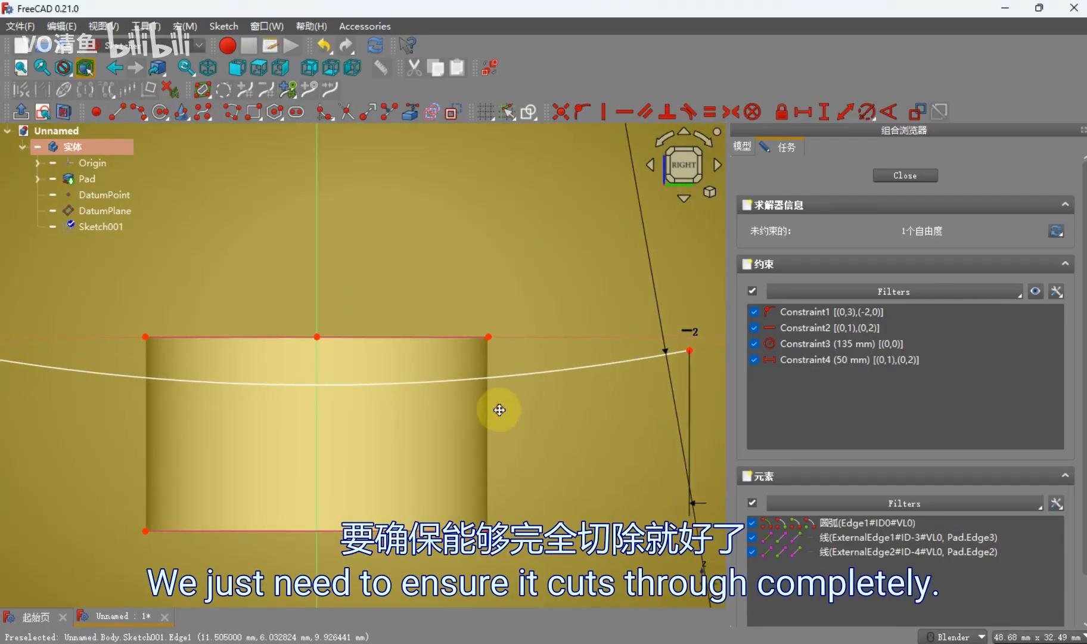
scroll(318, 392, "down", 4)
scroll(283, 403, "up", 2)
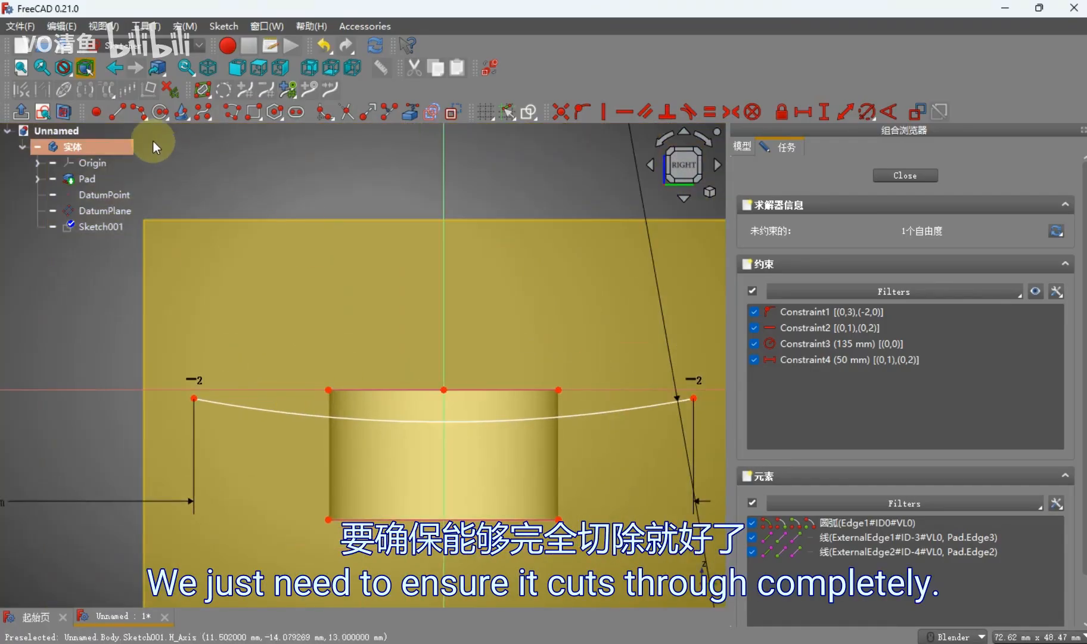
Close the cutting profile above the ring with a horizontal line and two short side lines joined to the arc's endpoints
left_click(118, 113)
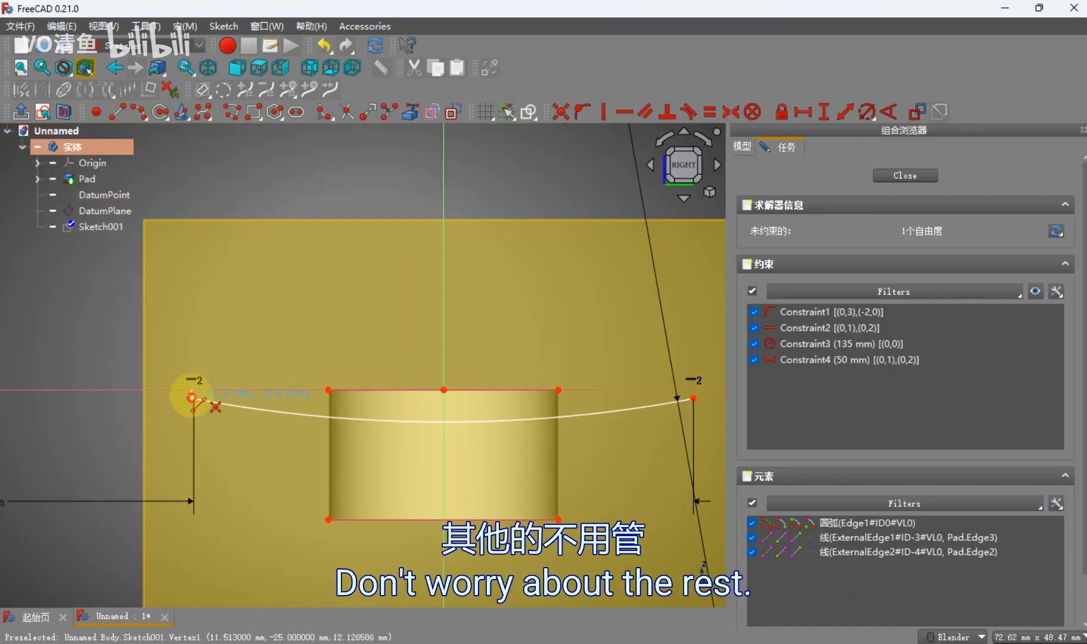
left_click(191, 354)
scroll(197, 353, "down", 3)
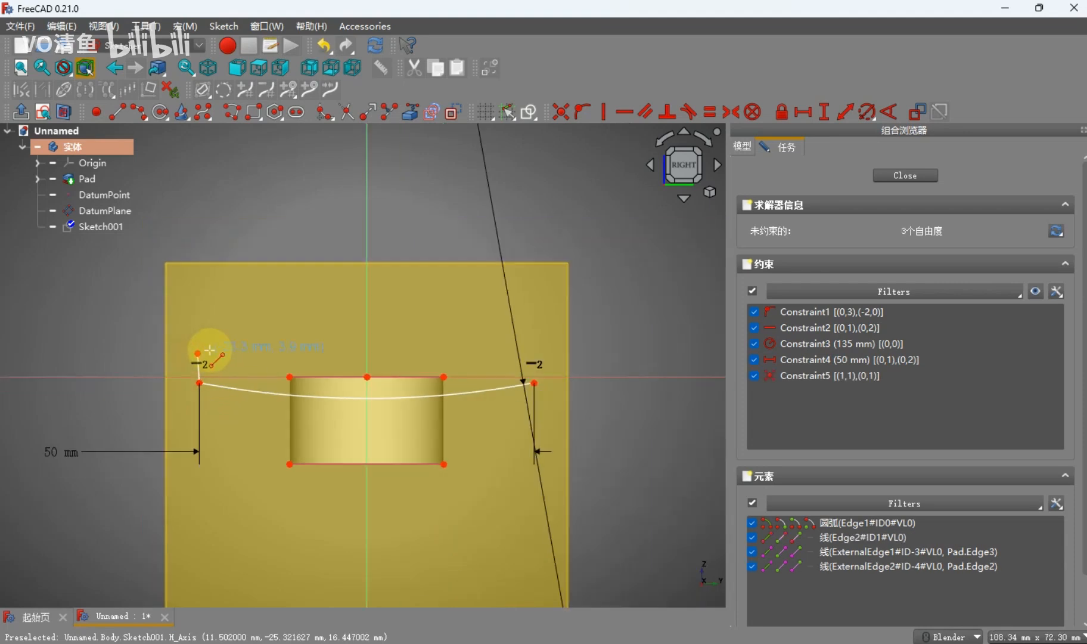
scroll(460, 346, "up", 2)
left_click(506, 358)
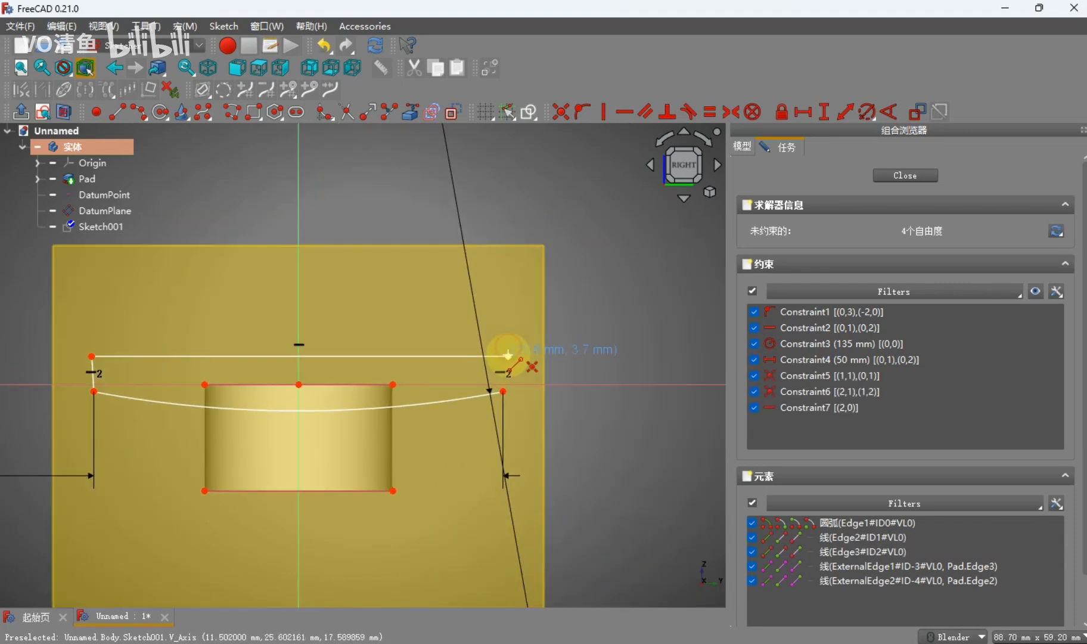
left_click(504, 392)
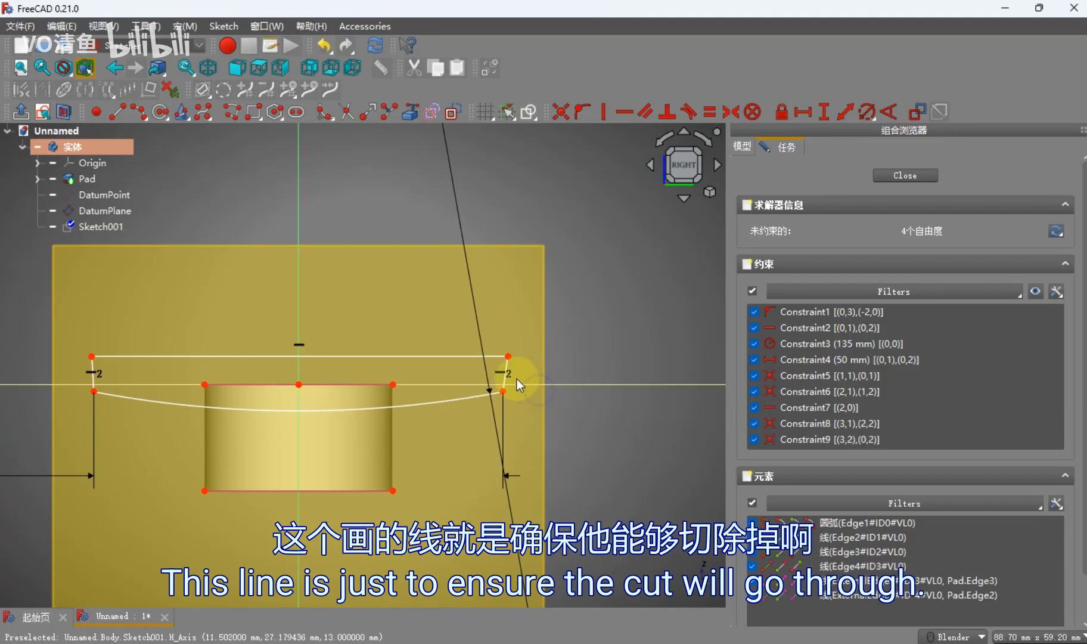
Constrain both short side lines of the cutting profile to be vertical
left_click(504, 379)
key("v")
scroll(338, 413, "up", 1)
middle_click_drag(338, 414, 451, 432, "shift")
left_click(154, 379)
middle_click_drag(164, 373, 376, 333, "shift")
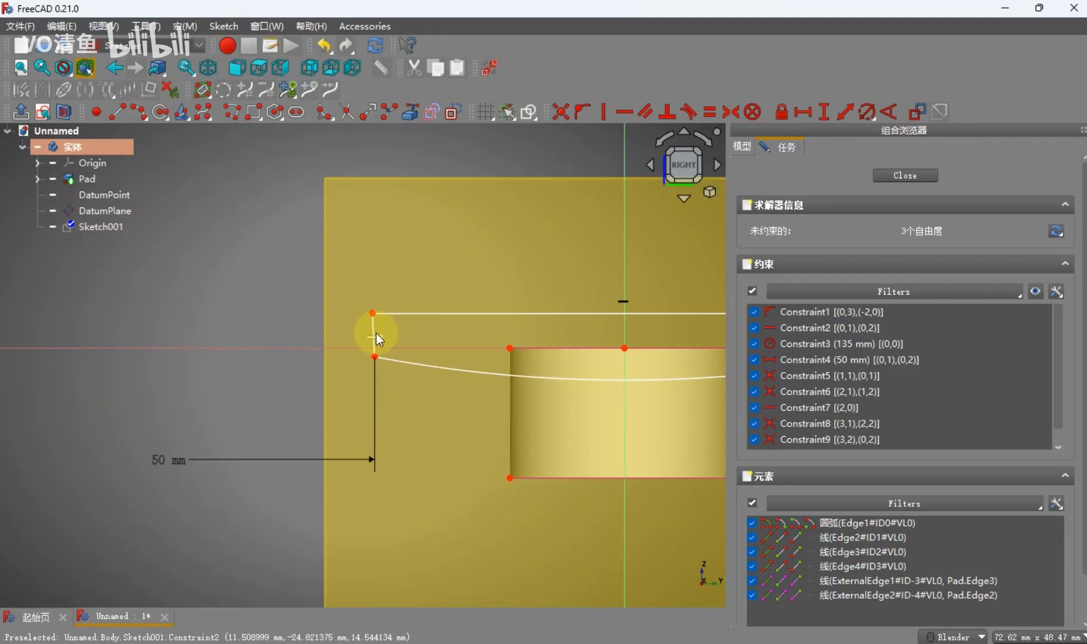
left_click(374, 329)
key("v")
scroll(373, 328, "down", 3)
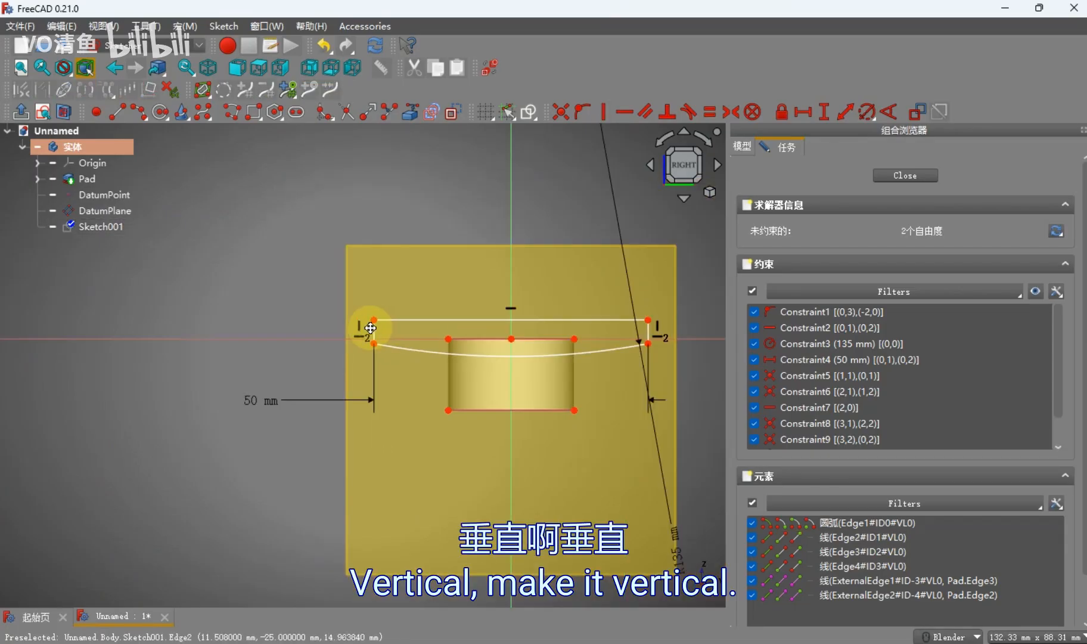
Try to constrain the two vertical side lines of the cutting profile to equal length
scroll(327, 334, "up", 2)
scroll(318, 335, "up", 2)
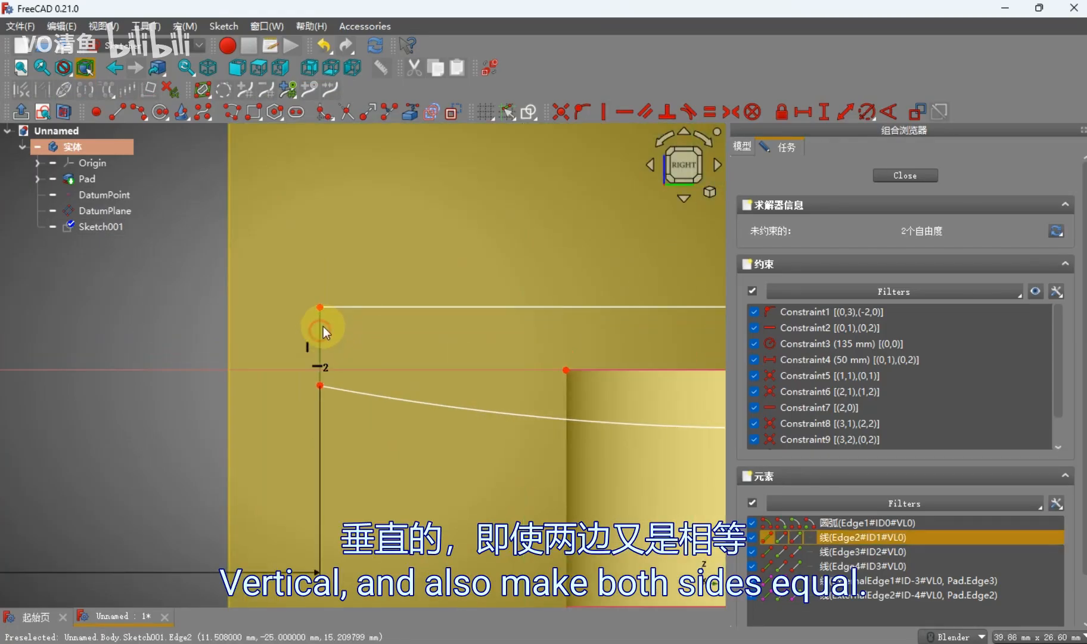
scroll(323, 326, "down", 6)
scroll(514, 334, "up", 7)
left_click(527, 315)
key("e")
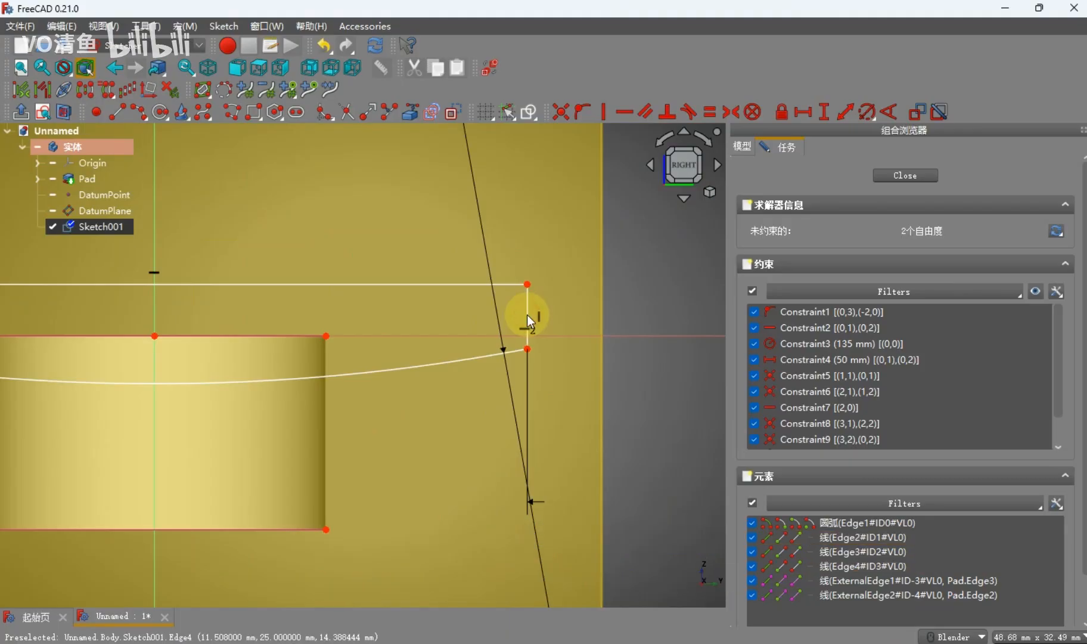
scroll(522, 316, "down", 4)
middle_click_drag(450, 339, 516, 367, "shift")
scroll(332, 363, "up", 2)
scroll(280, 366, "down", 1)
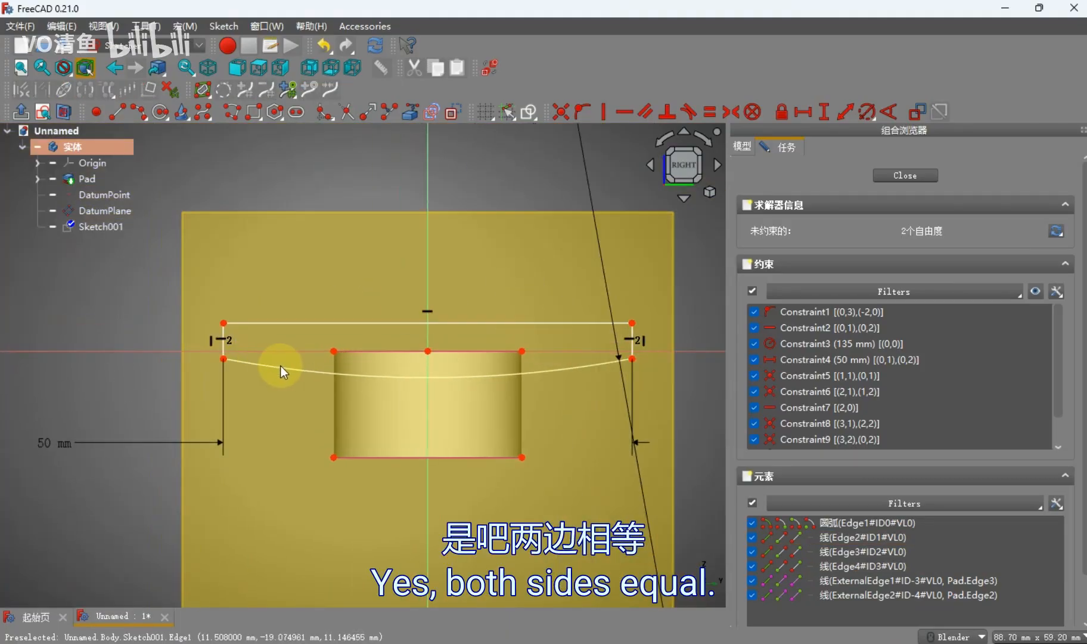
scroll(299, 400, "up", 1)
scroll(300, 400, "down", 1)
Constrain the vertical length of one side line of the cutting profile to 7 mm
scroll(224, 332, "up", 3)
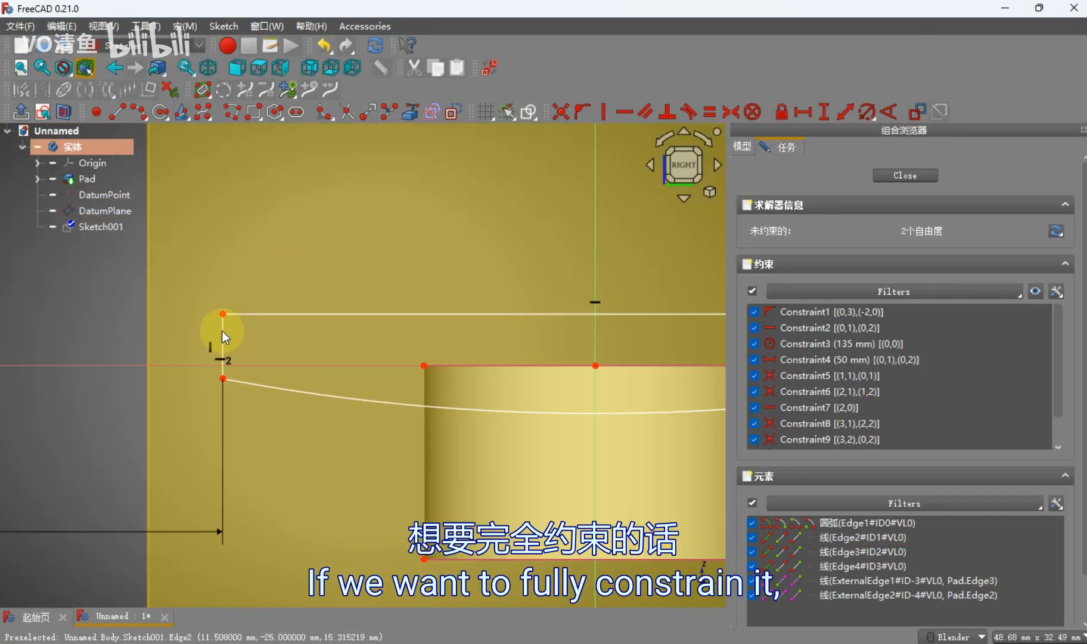
left_click(222, 330)
key("i")
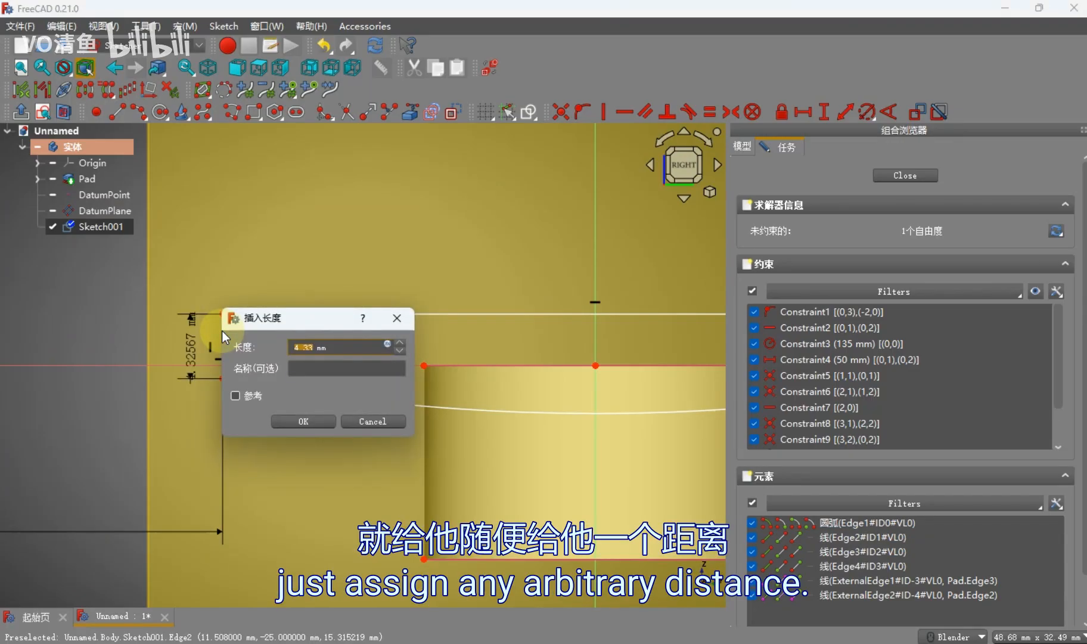
type("7")
key("Return")
scroll(335, 335, "down", 3)
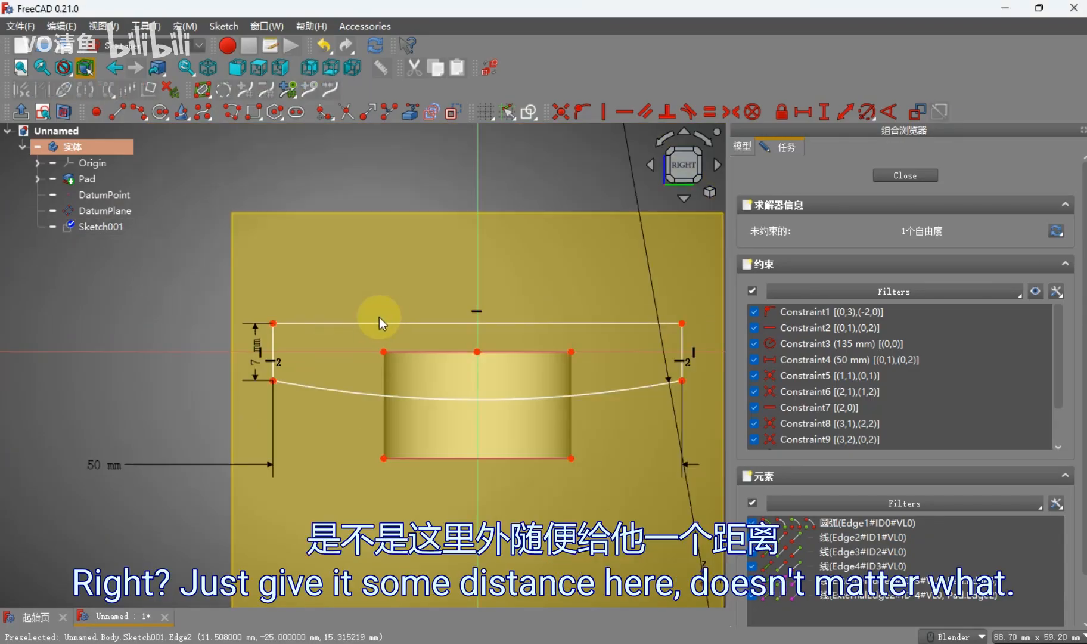
left_click(390, 320)
key("l")
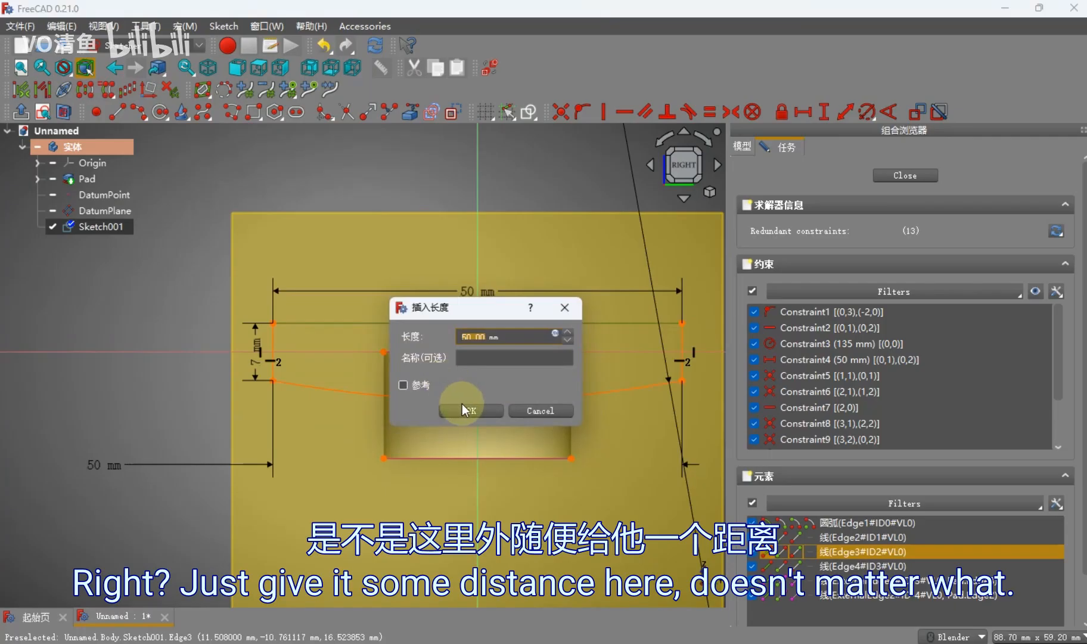
left_click(531, 411)
Constrain the vertical distance from the arc's endpoint to the ring's lower corner to 9.5 mm and move its label outward
scroll(334, 390, "up", 3)
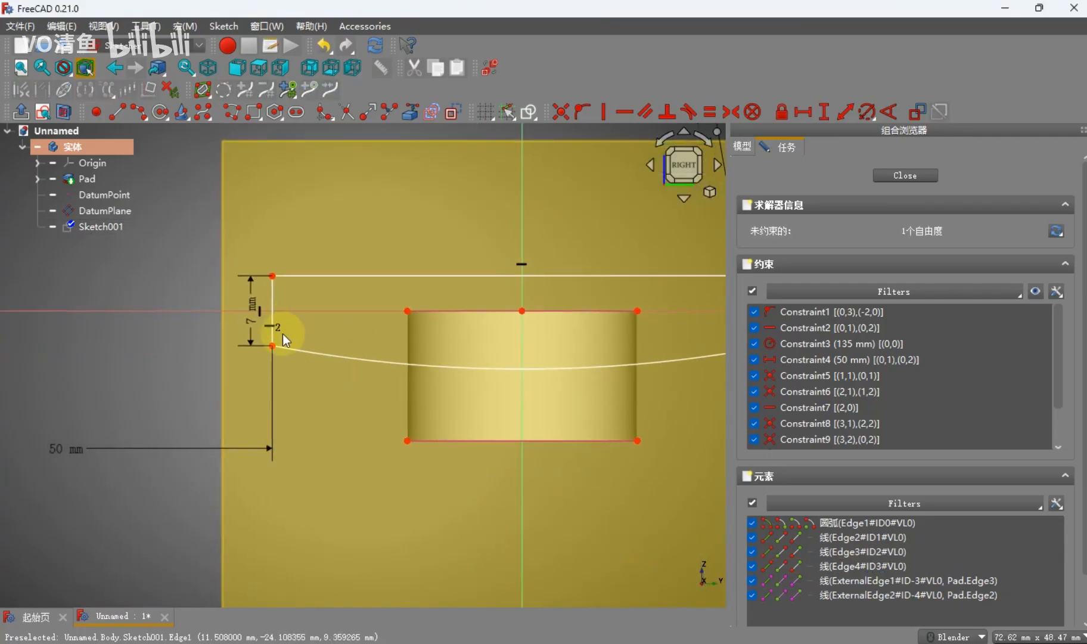
left_click(272, 344)
scroll(352, 394, "up", 2)
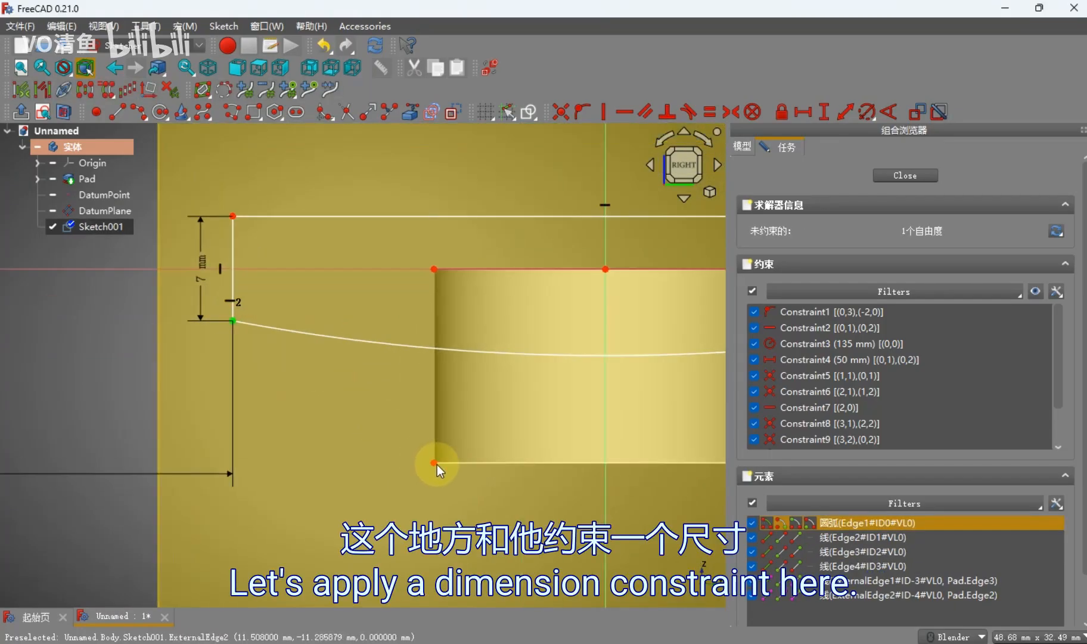
left_click(436, 463)
type("i9.5")
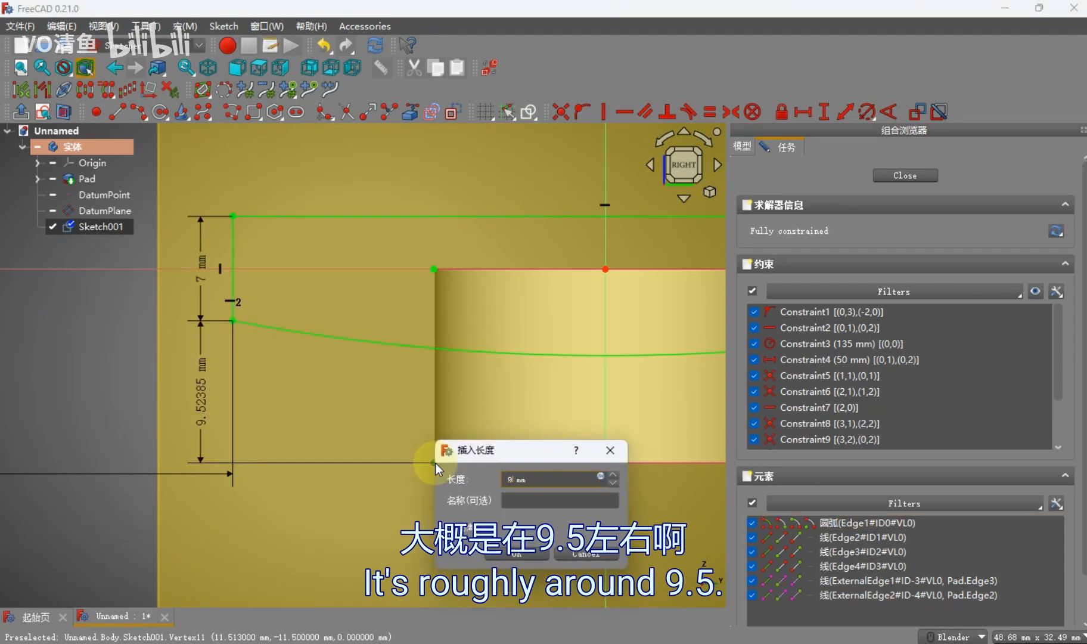
key("Return")
scroll(457, 429, "down", 4)
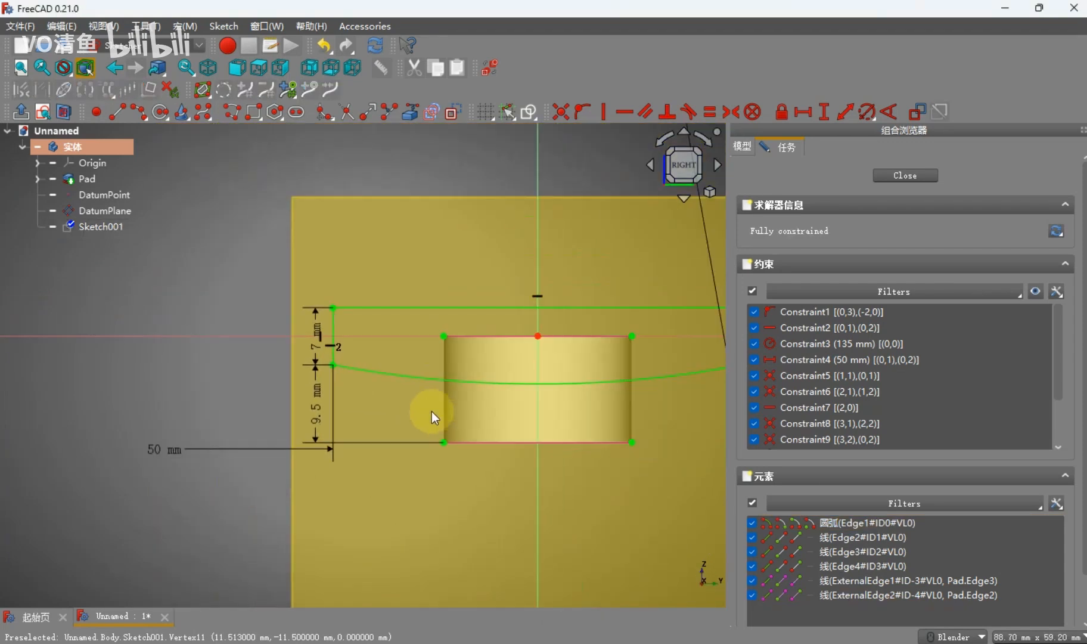
left_click_drag(310, 440, 248, 379)
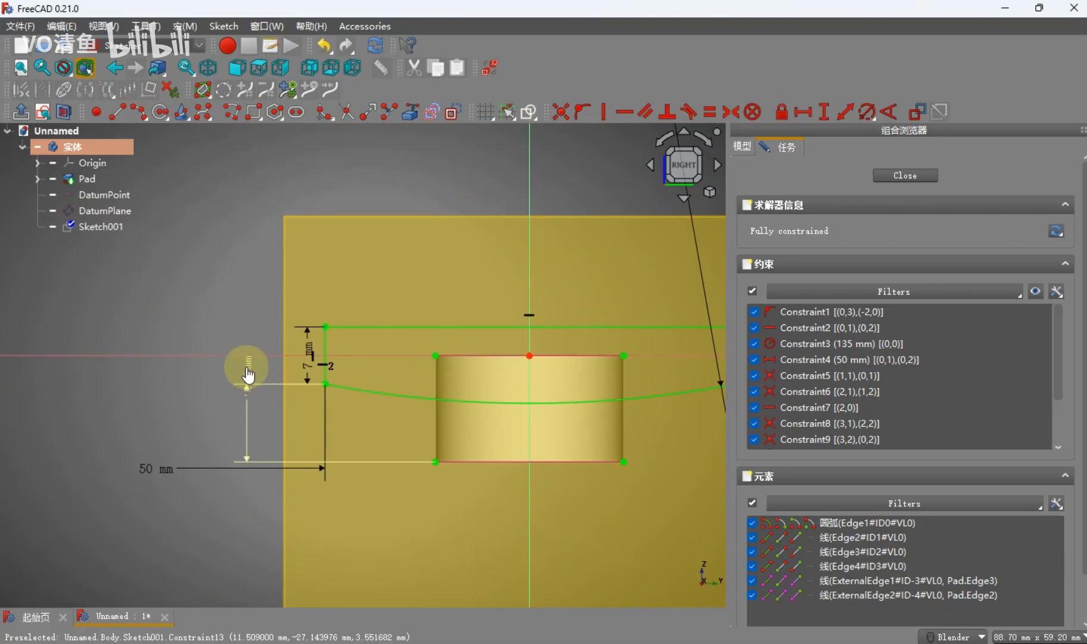
scroll(245, 342, "down", 3)
scroll(351, 411, "up", 3)
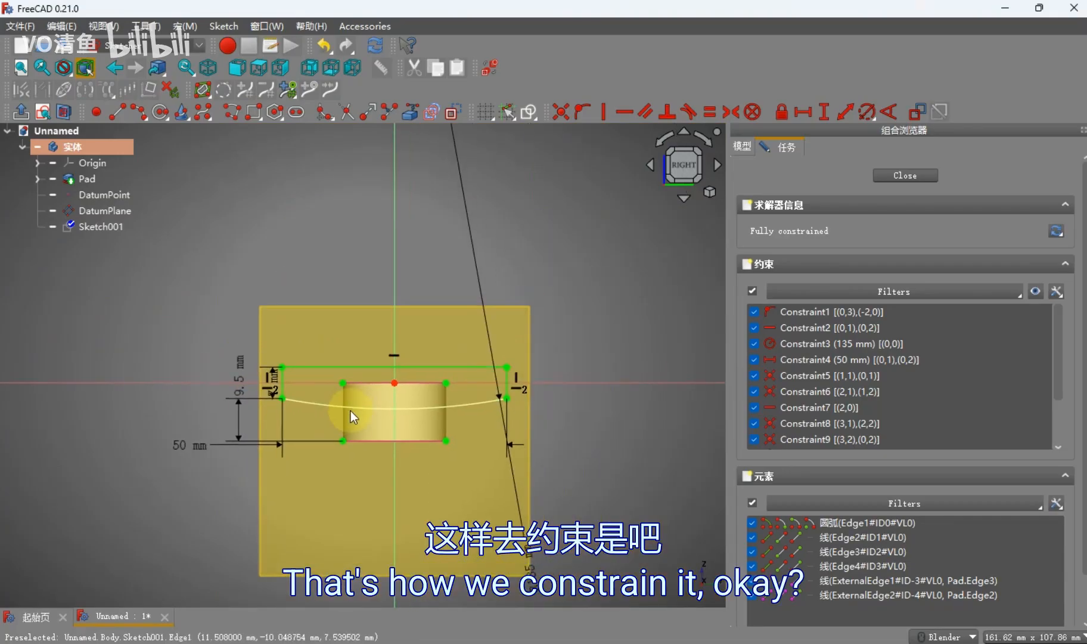
Try 10 mm and 8 mm for the arc endpoint's vertical distance from the ring's lower corner
double_click(198, 352)
type("10")
key("Return")
scroll(358, 382, "down", 2)
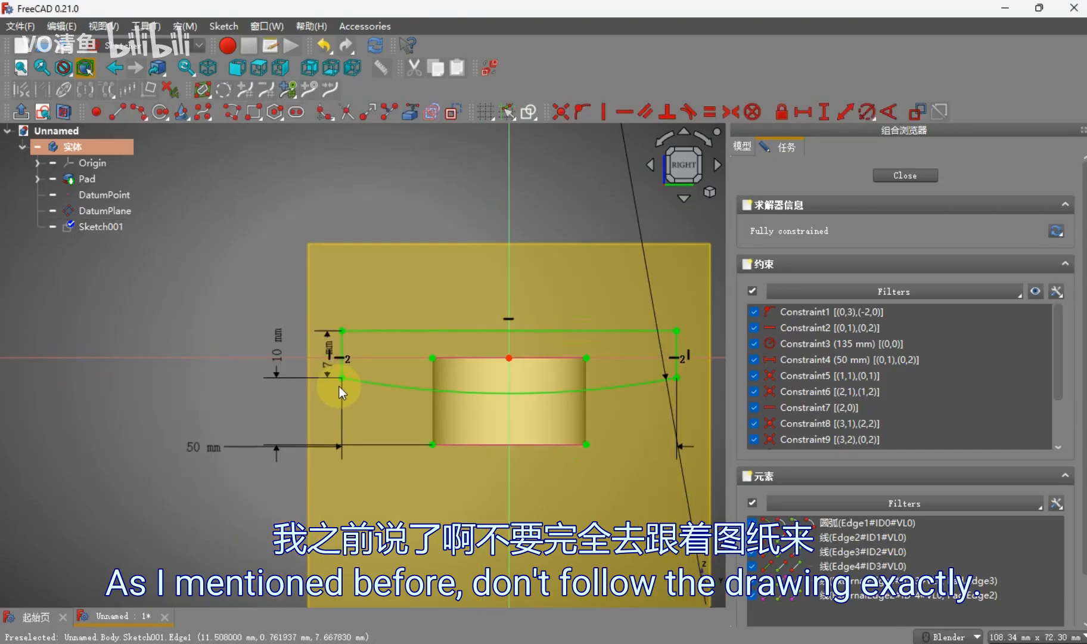
double_click(279, 346)
type("8")
key("Return")
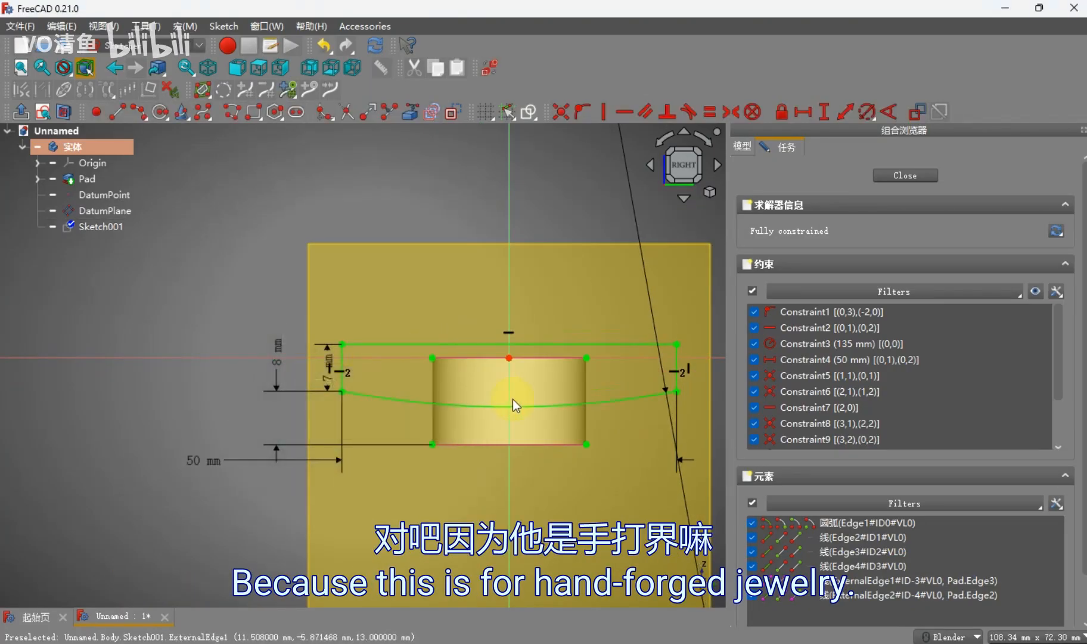
scroll(498, 417, "up", 4)
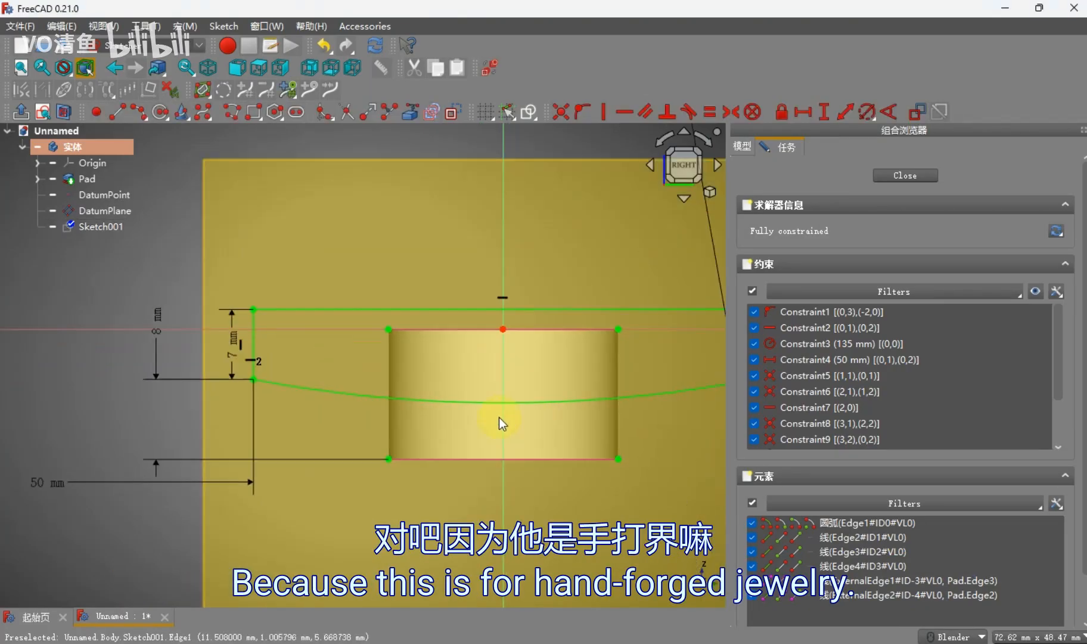
Set the vertical length of the cutting profile's dimensioned side line to 8.5 mm
double_click(234, 350)
type("8")
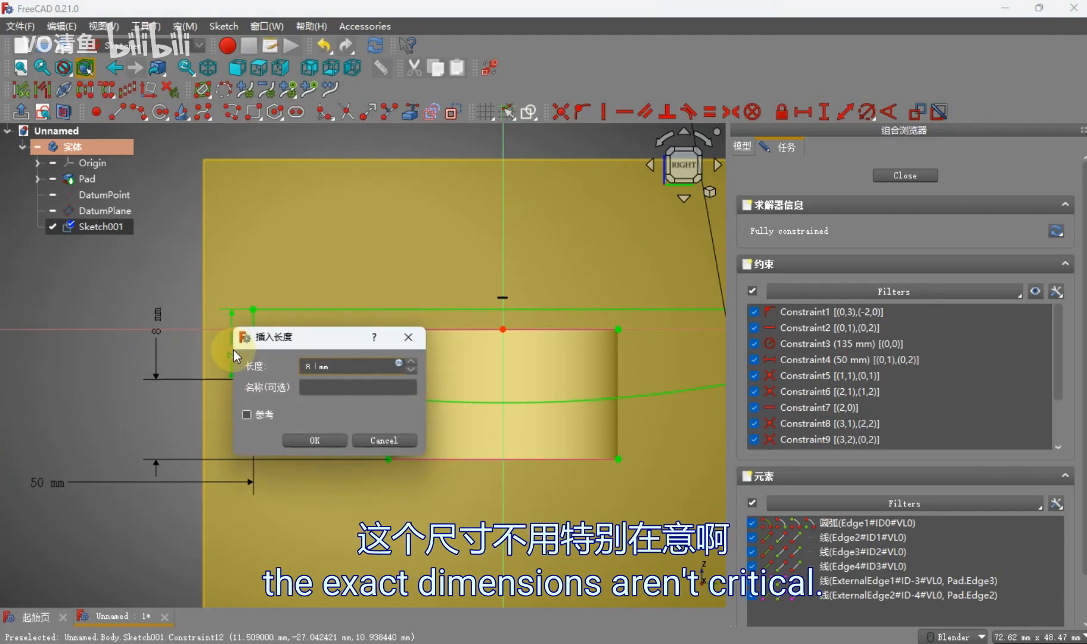
type(".5")
key("Return")
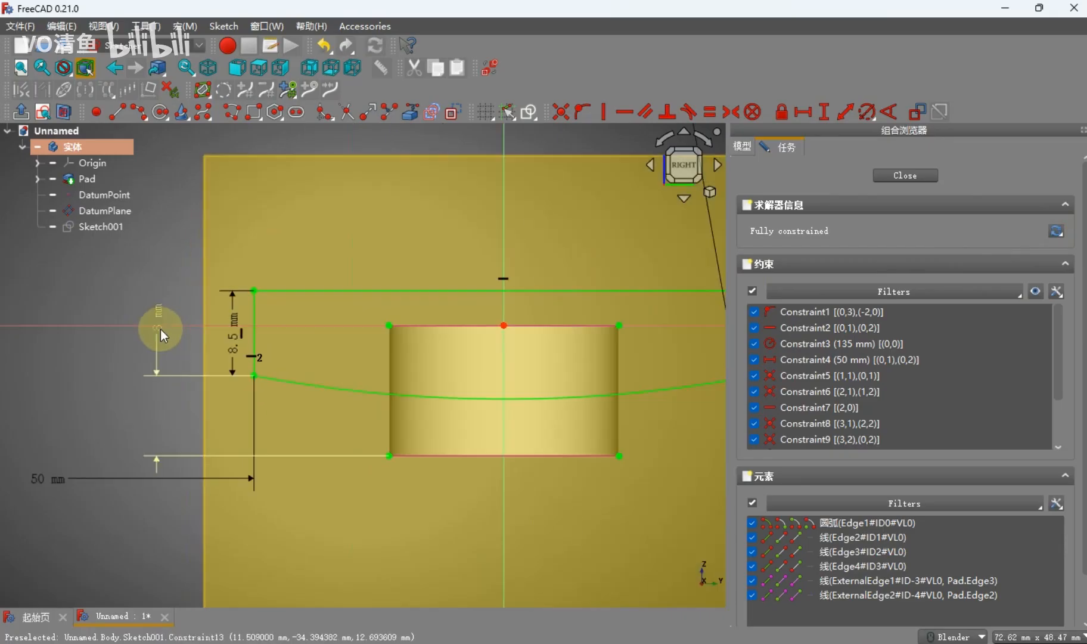
Set the arc endpoint's vertical distance from the ring's lower corner to 9 mm and close the sketch
double_click(161, 329)
type("9")
key("Return")
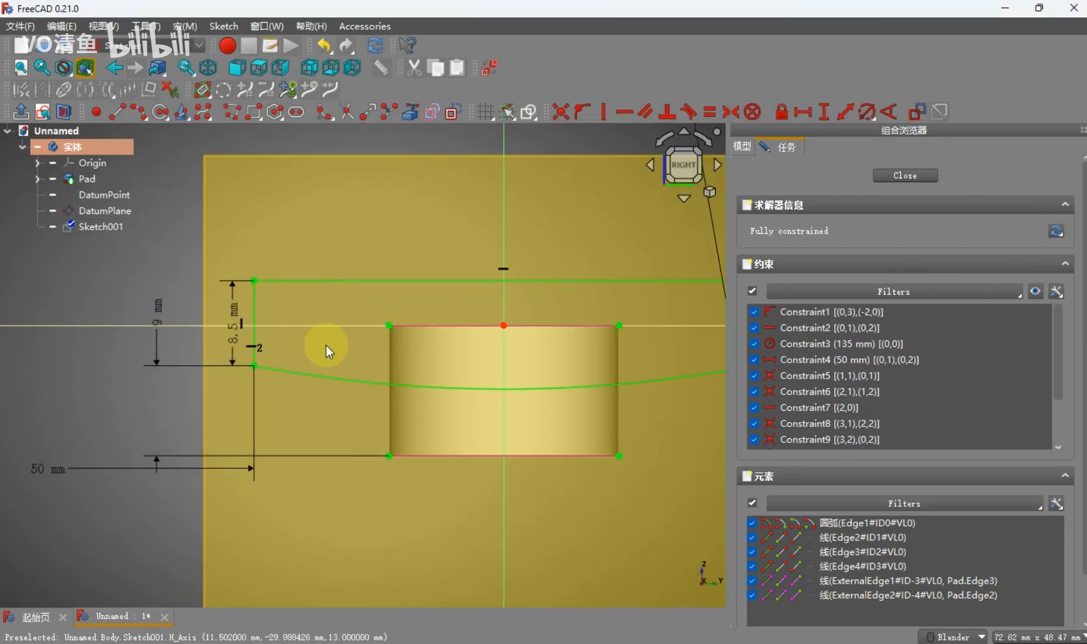
scroll(533, 413, "down", 3)
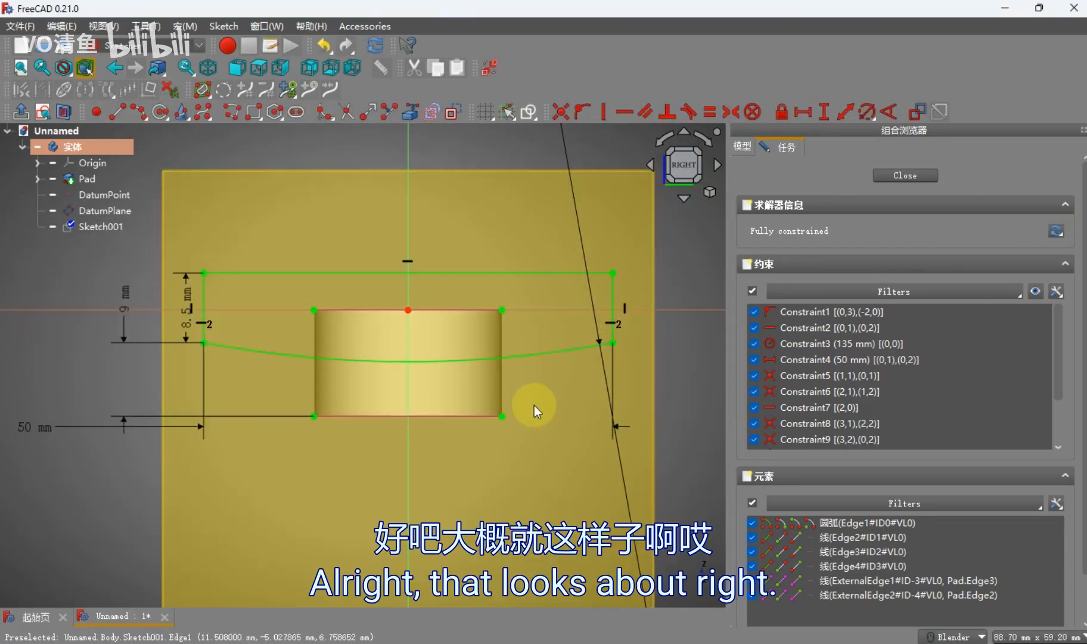
left_click(889, 178)
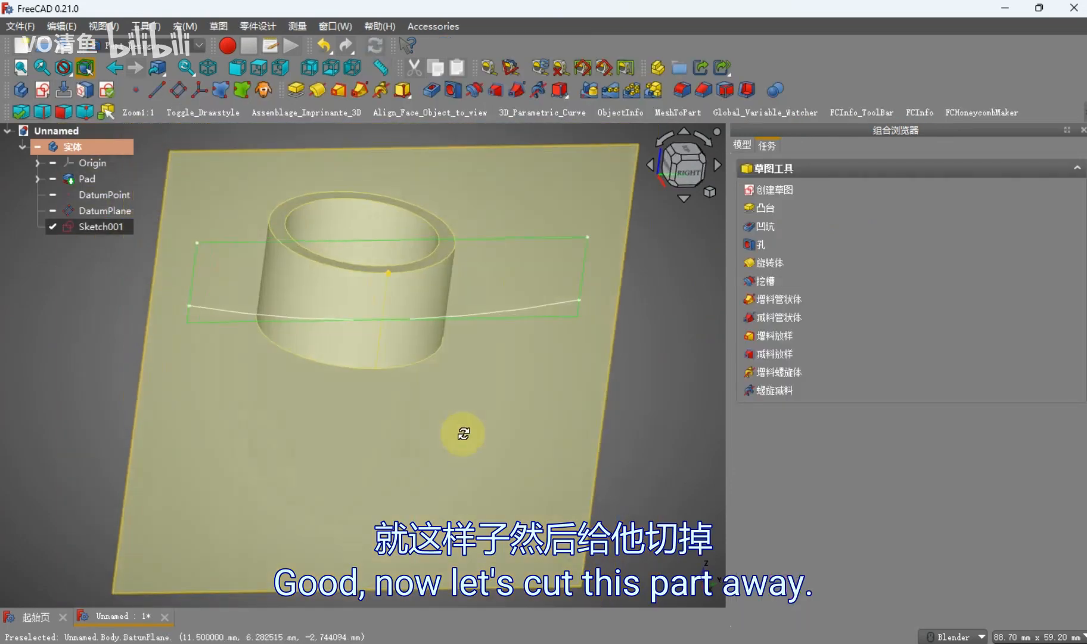
Hide the datum plane and cut the ring's top with a Pocket of Sketch001 set to through all
left_click(84, 211)
left_click(84, 223)
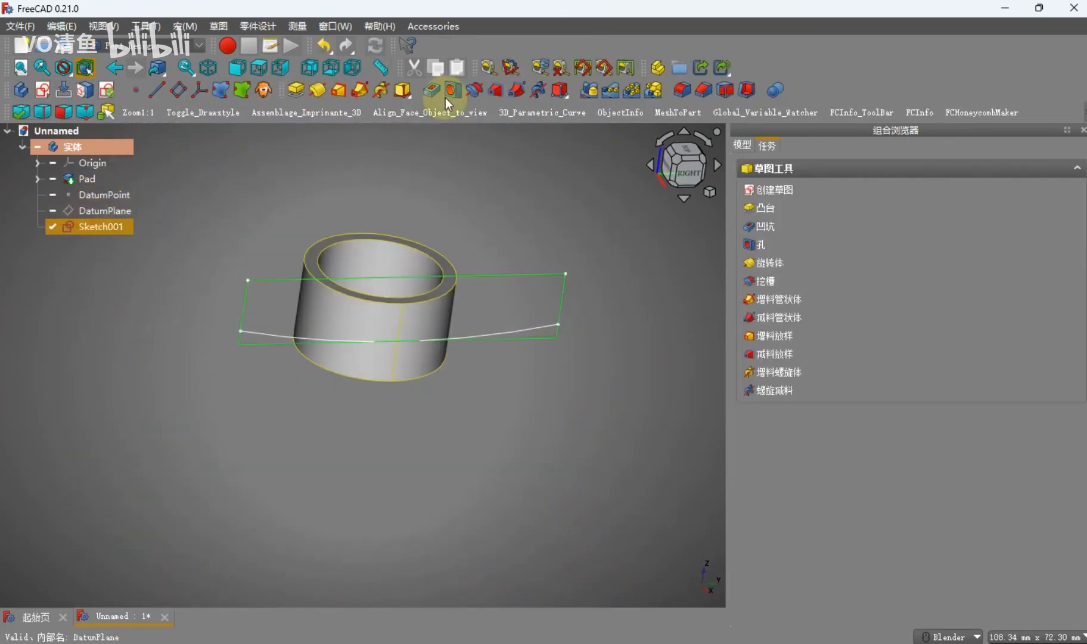
left_click(430, 90)
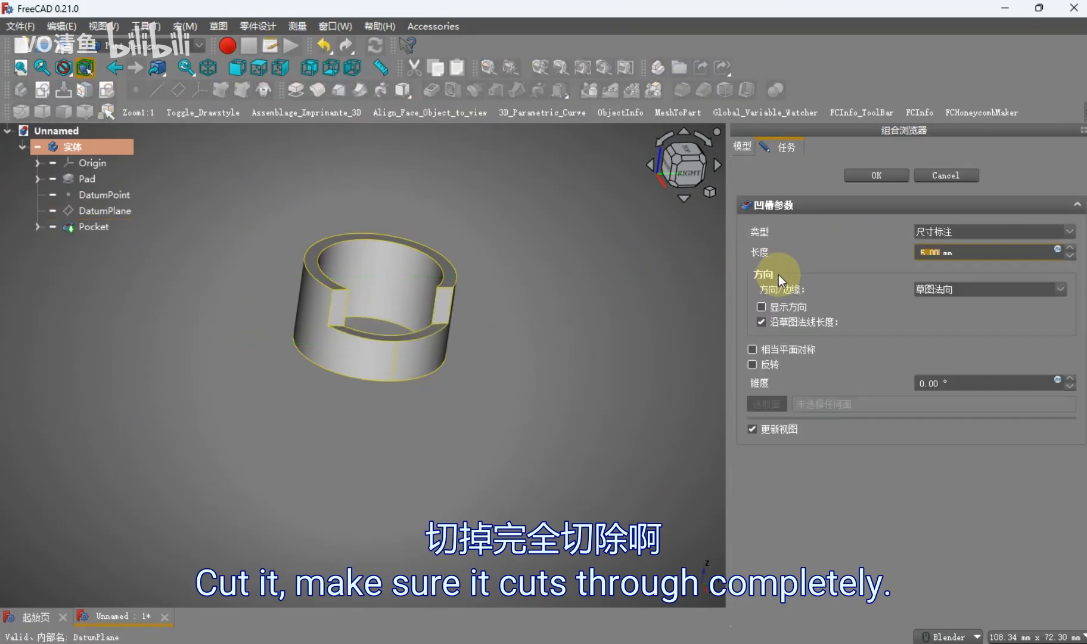
left_click(930, 232)
left_click(920, 260)
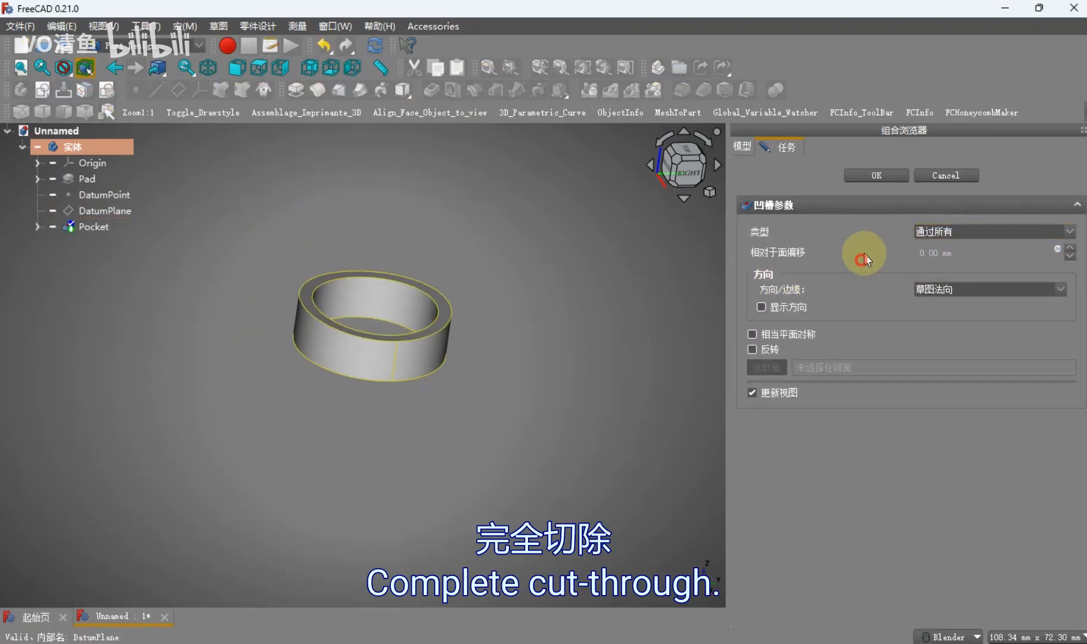
key("Return")
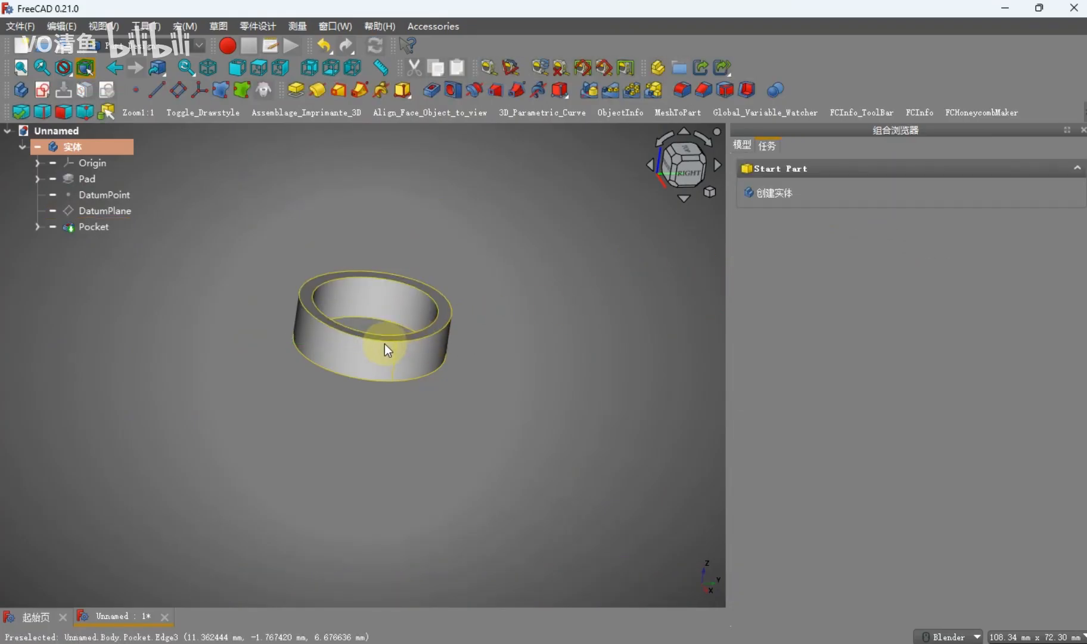
Show the cut ring in the right side view and capture a screenshot region around it for annotation
key("3")
key("1")
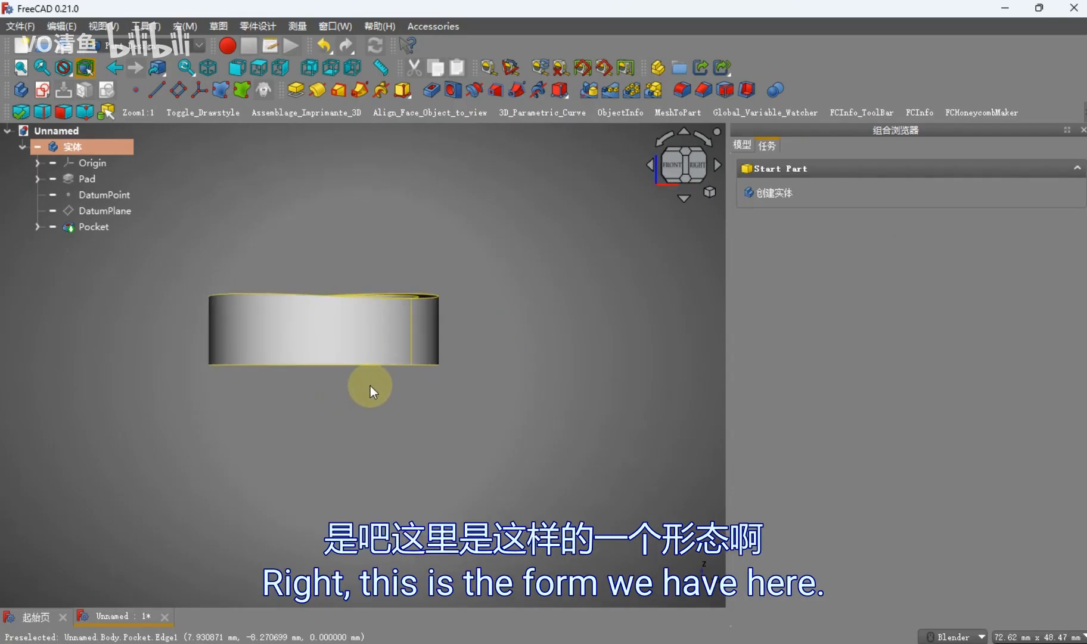
key("3")
scroll(401, 379, "up", 4)
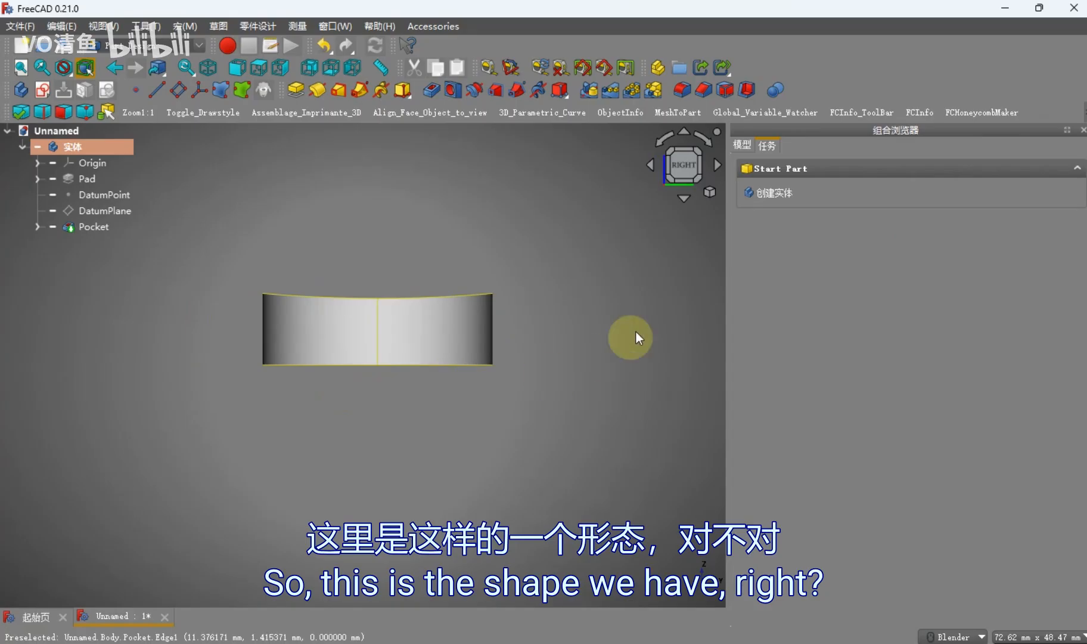
key("ctrl+alt+a")
left_click_drag(144, 213, 847, 525)
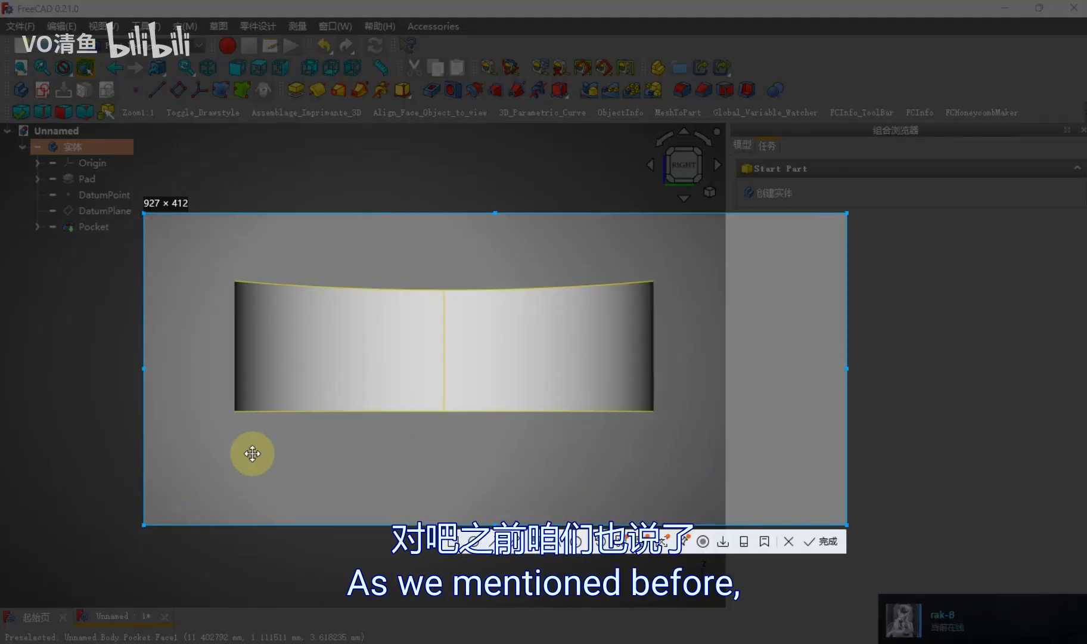
Draw a red freehand curve just below the ring's top edge in the screenshot and undo it
left_click(515, 540)
left_click_drag(233, 278, 659, 283)
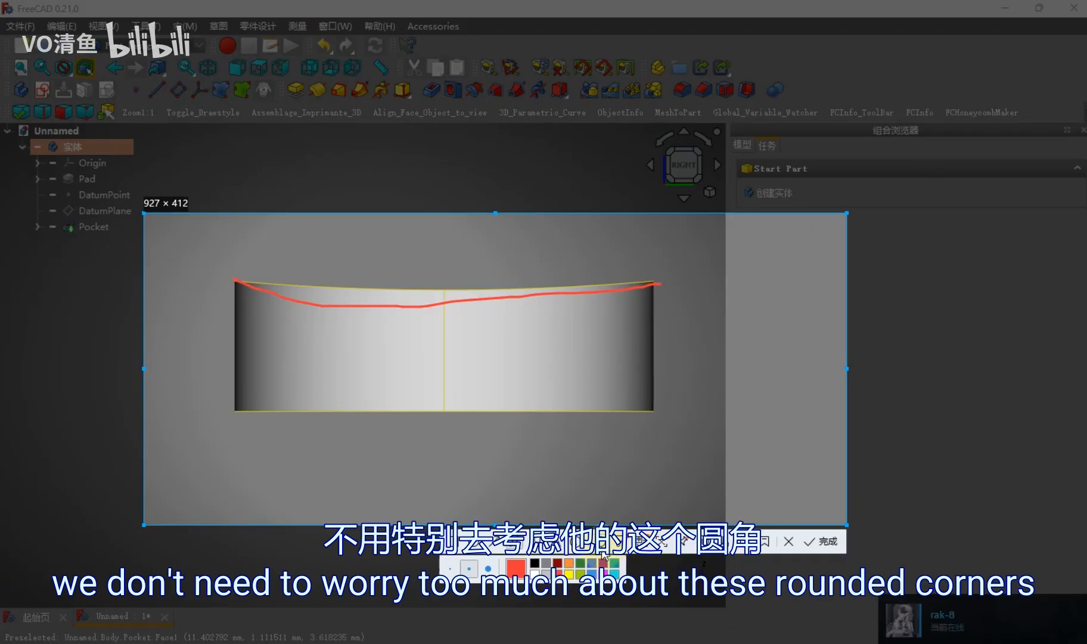
key("ctrl+z")
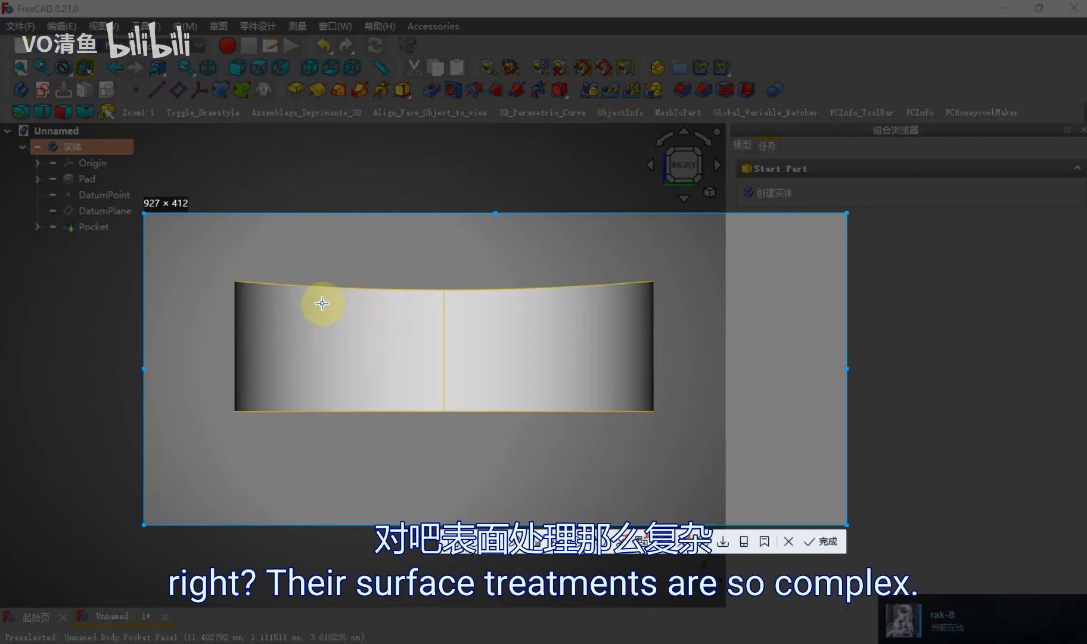
Handwrite "ABS" in red across the ring in the screenshot and underline it with a slanted stroke
left_click_drag(320, 278, 309, 324)
mouse_move(322, 284)
left_mouse_down()
mouse_move(350, 331)
mouse_move(369, 308)
mouse_move(385, 336)
left_mouse_up()
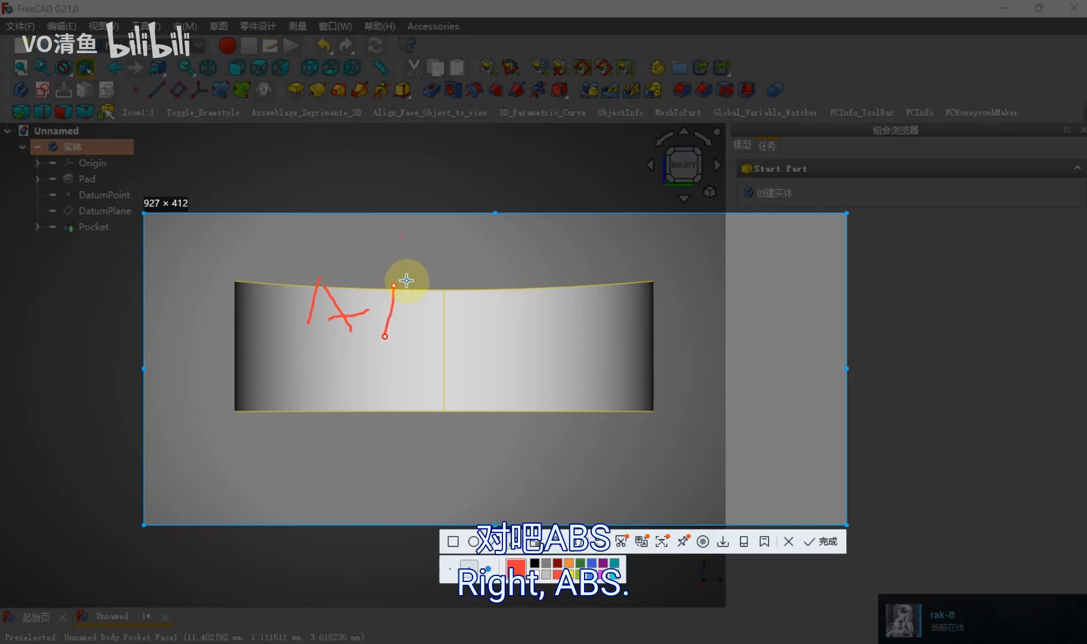
left_click_drag(464, 292, 457, 328)
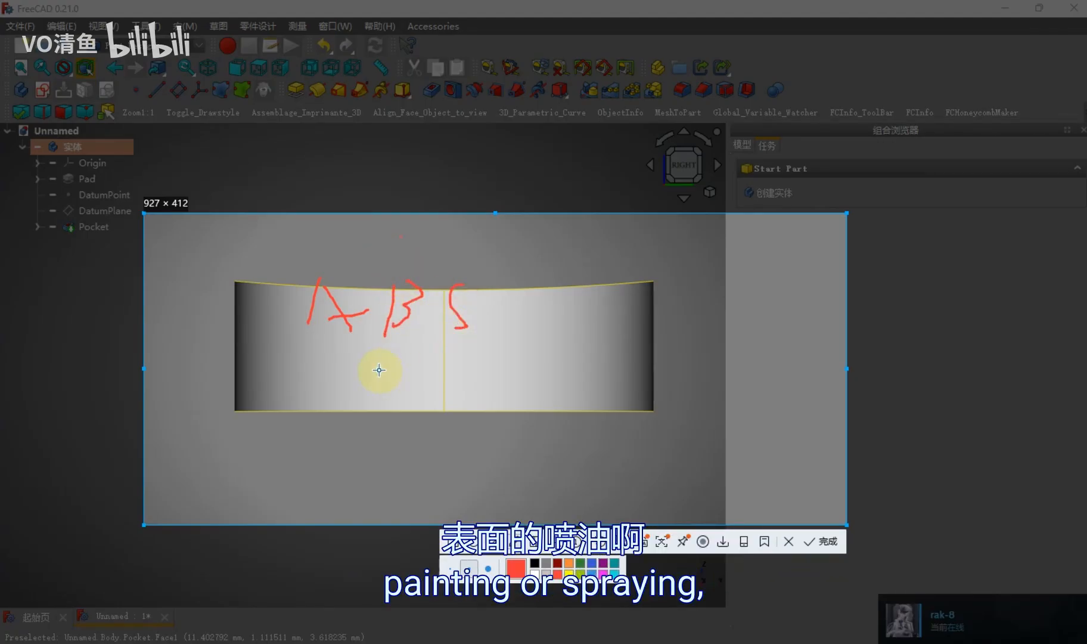
left_click_drag(329, 370, 553, 326)
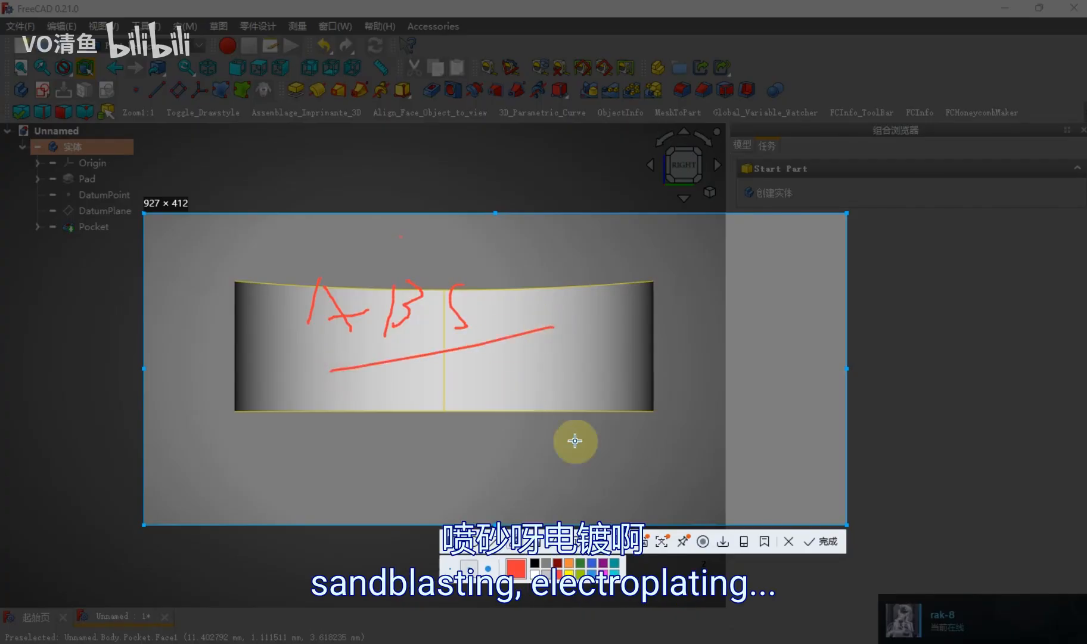
Discard the annotated screenshot, dismiss the mail notification and show the ring in the right side view
left_click(787, 540)
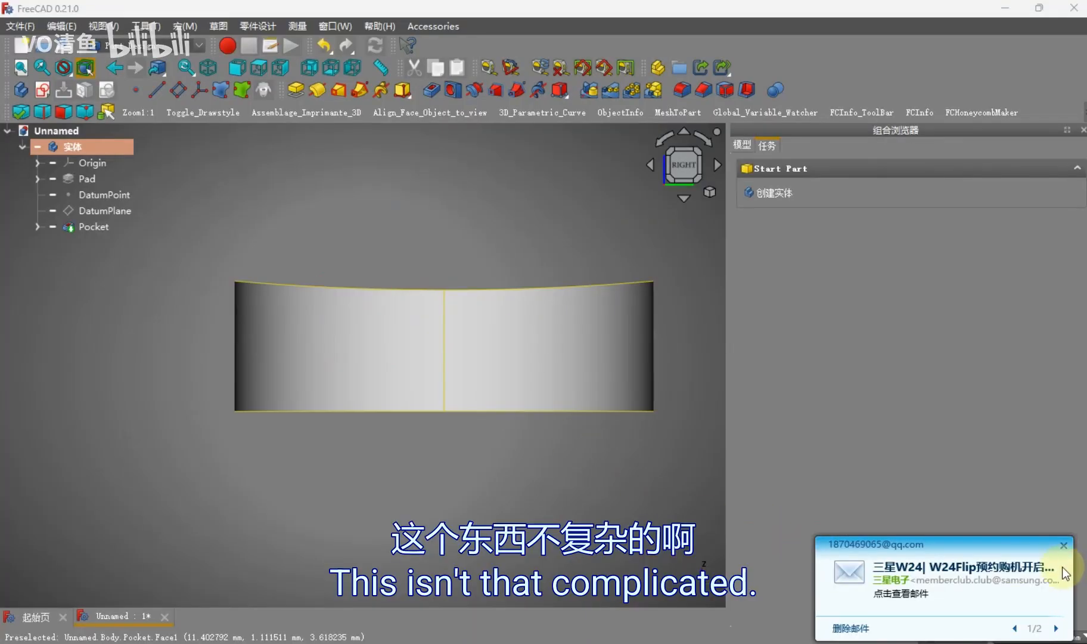
left_click(1065, 547)
middle_click_drag(364, 383, 351, 329)
scroll(396, 319, "up", 5)
key("3")
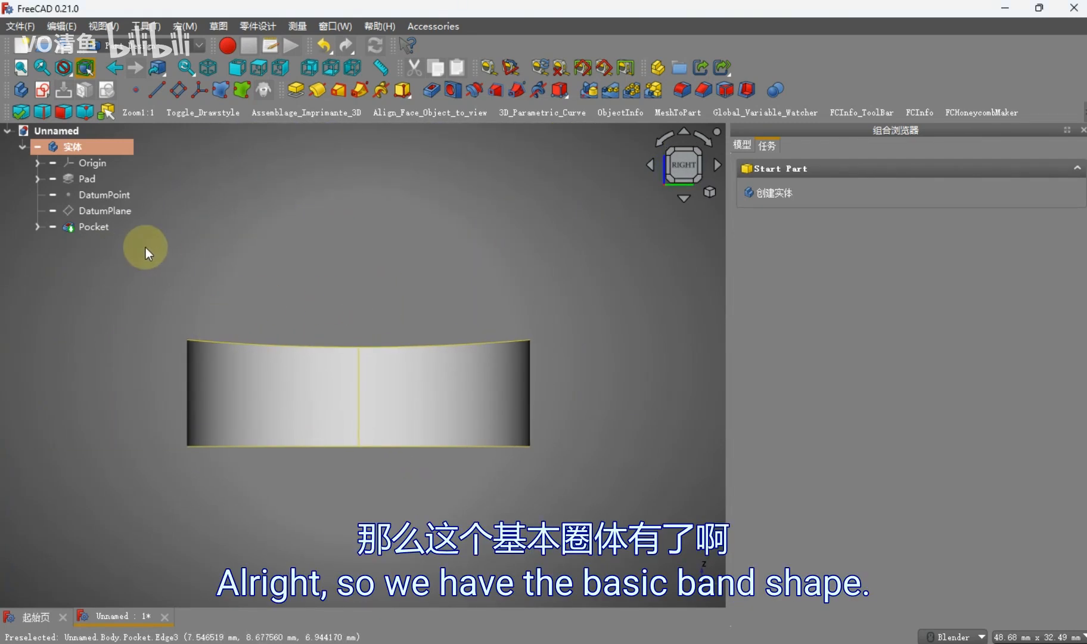
Import the ring's drawing image 001010-01 into the document
left_click(24, 148)
left_click(188, 50)
left_click(188, 53)
left_click(20, 26)
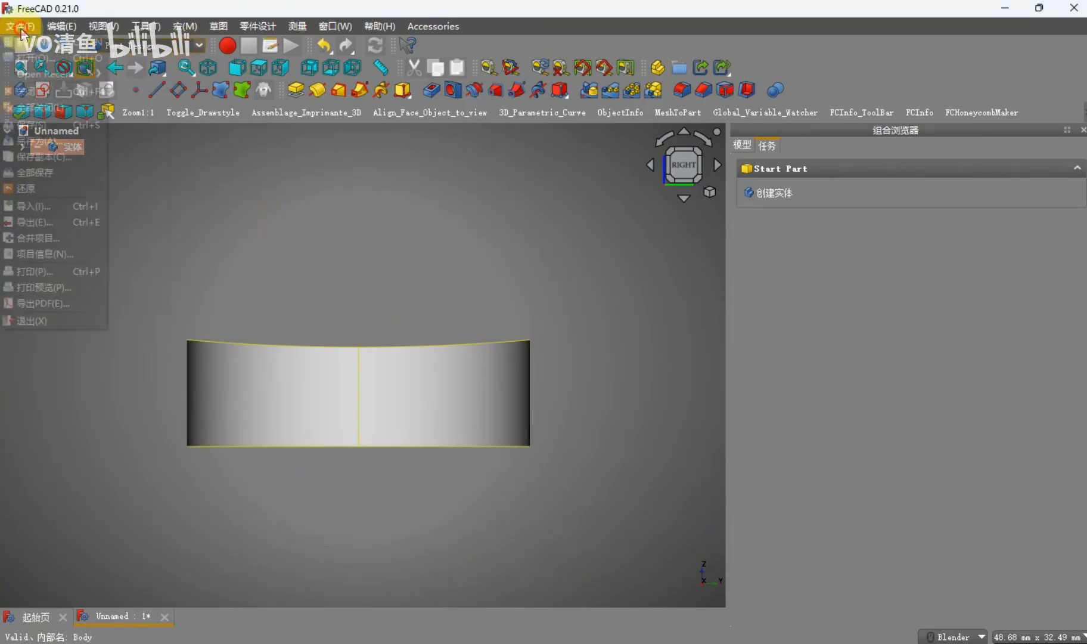
left_click(61, 199)
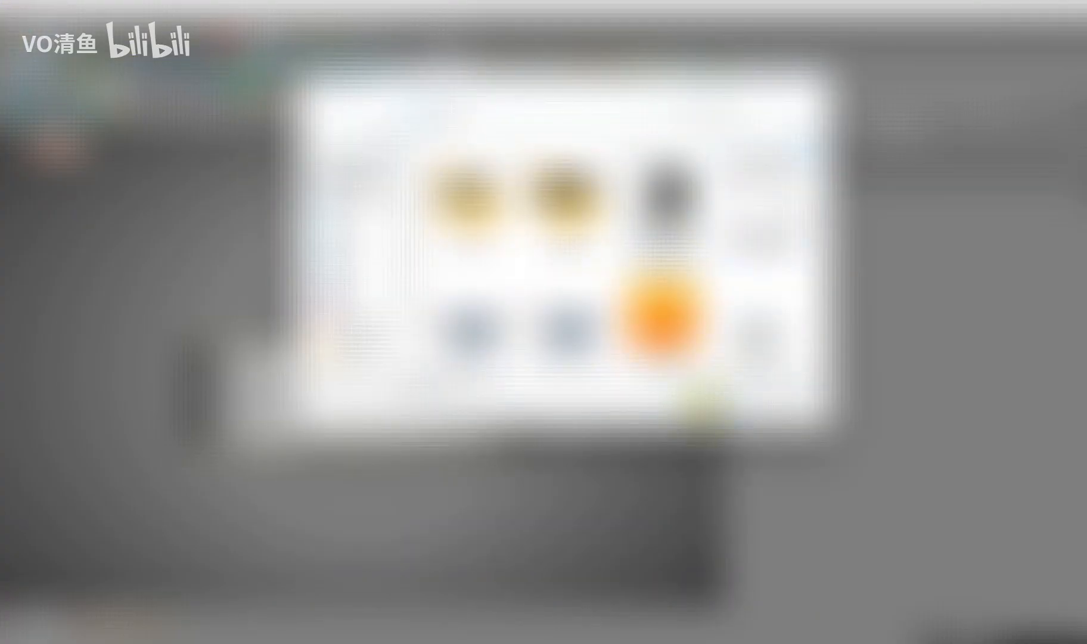
left_click(704, 406)
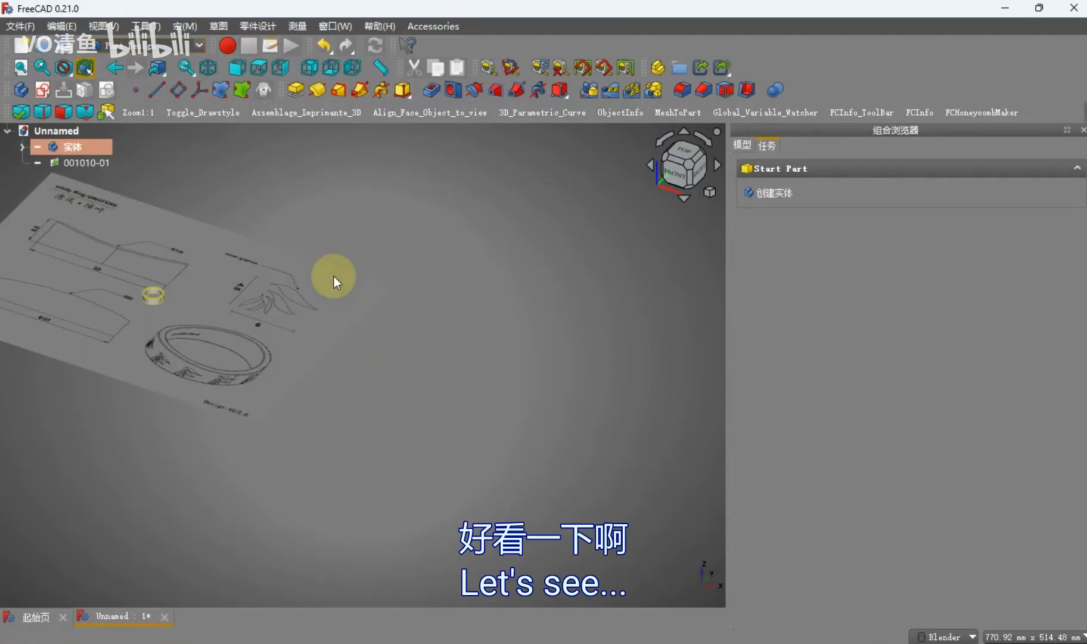
Open the imported drawing image for editing in the front view and place it on the XZ plane
key("1")
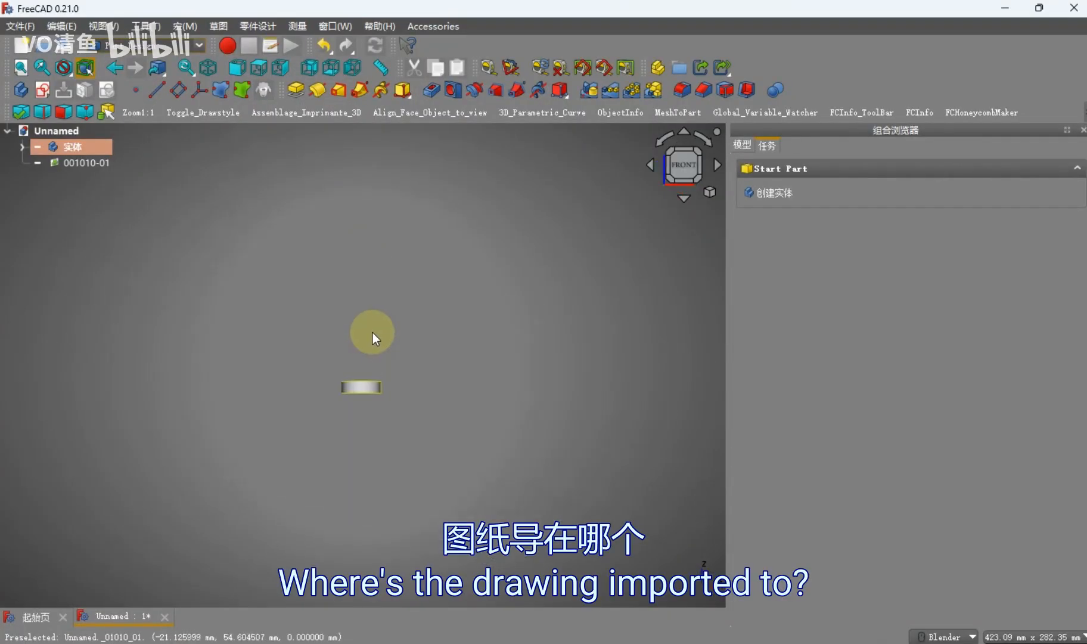
double_click(89, 163)
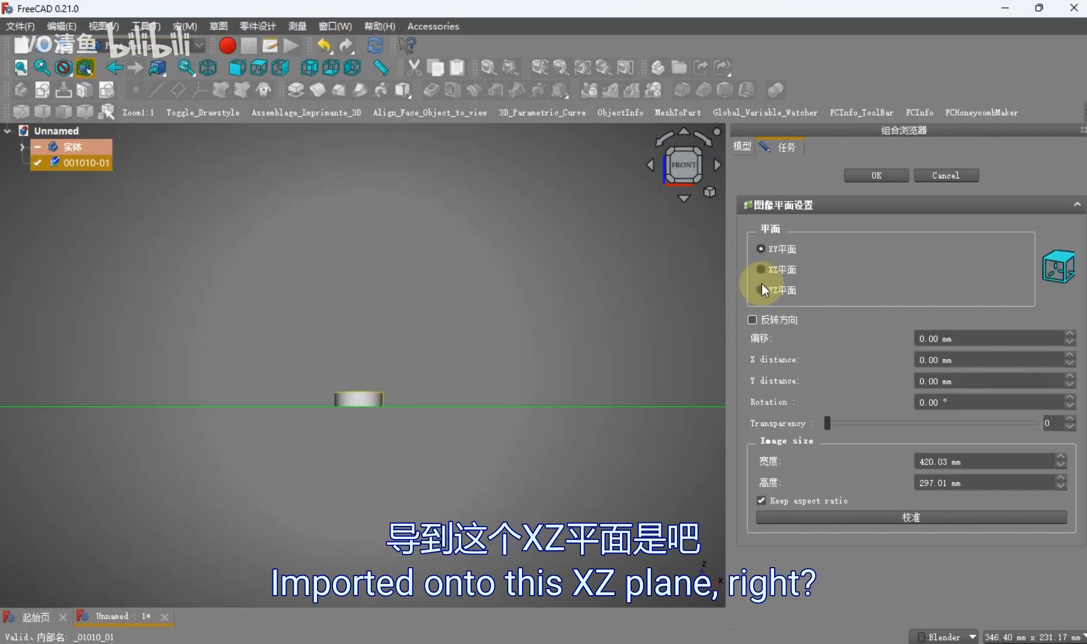
left_click(773, 270)
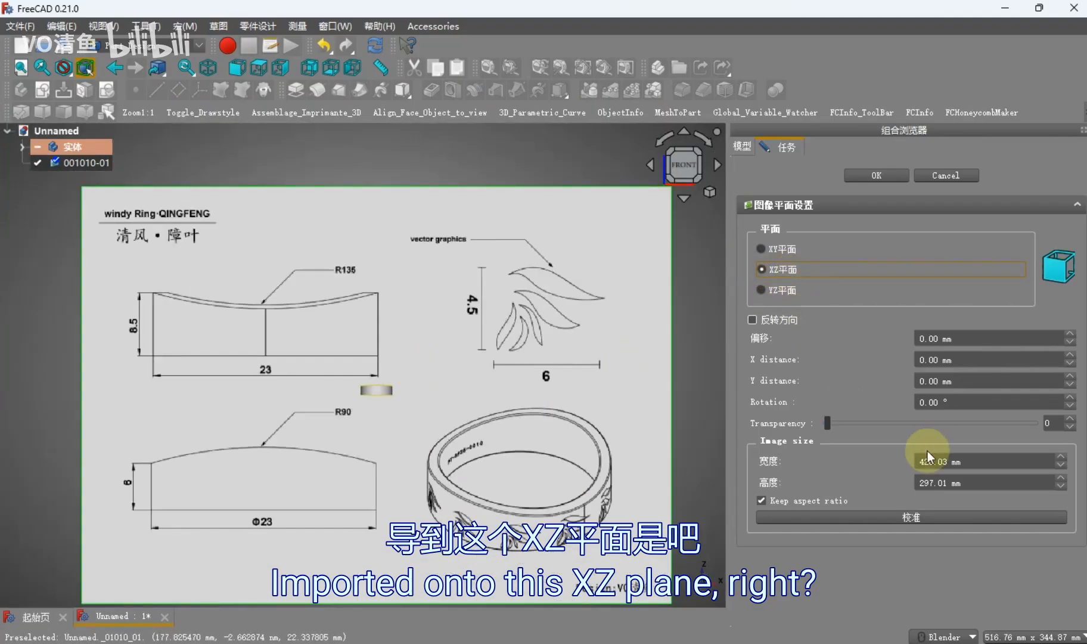
Set the drawing image's height to 20 mm with the aspect ratio kept
left_click(950, 462)
left_click_drag(950, 462, 919, 461)
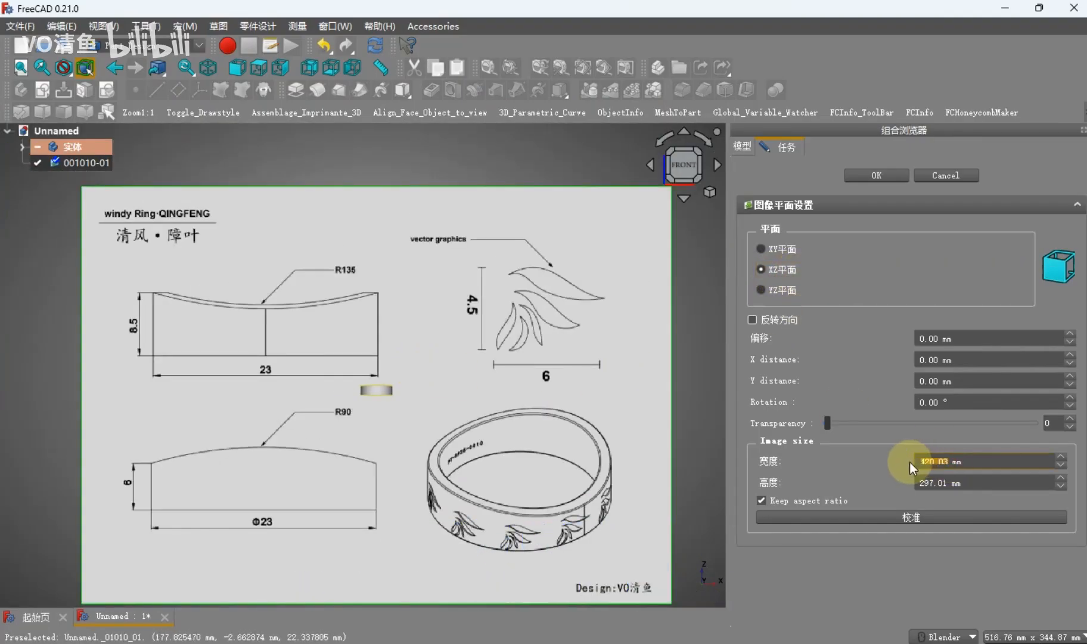
type("20")
left_click(897, 462)
left_click_drag(940, 482, 905, 480)
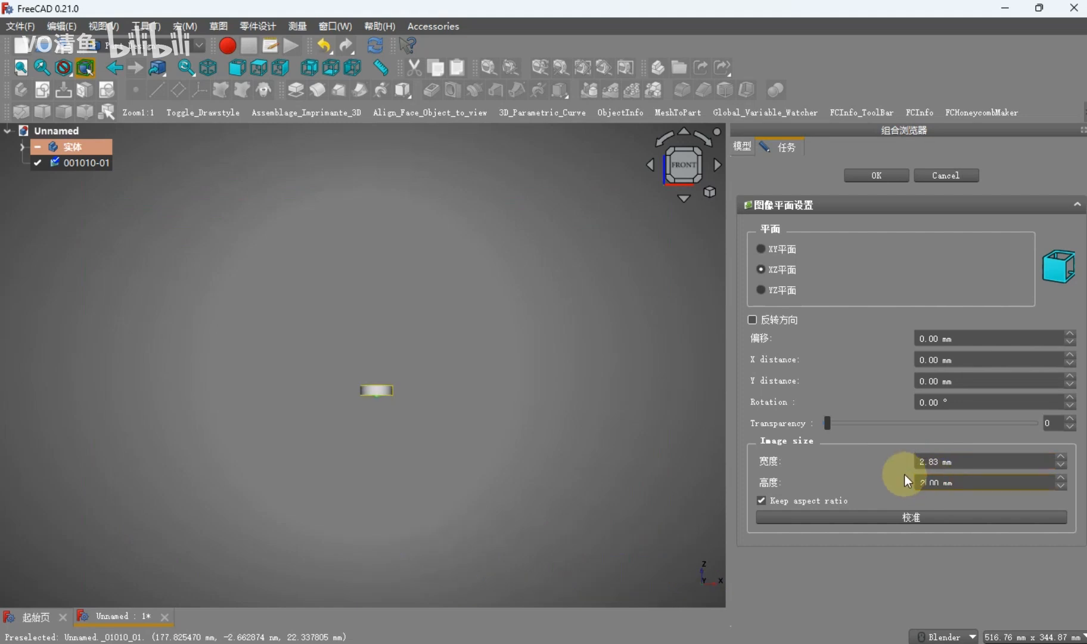
scroll(366, 388, "up", 10)
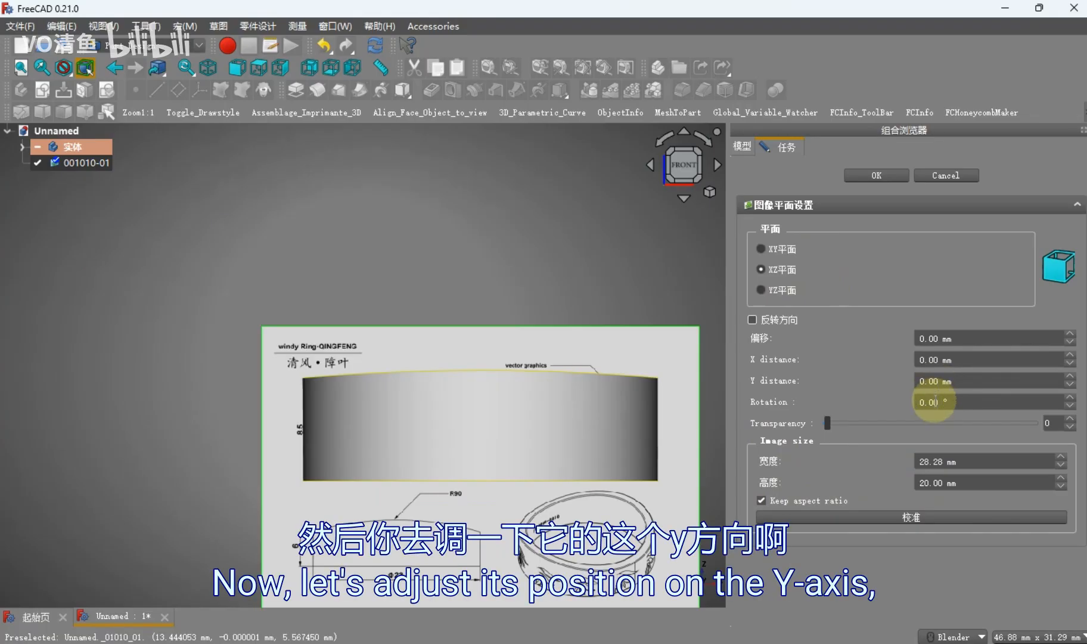
Set the drawing image's Y distance to 6 mm and its transparency to 50, and apply the image settings
scroll(939, 385, "up", 6)
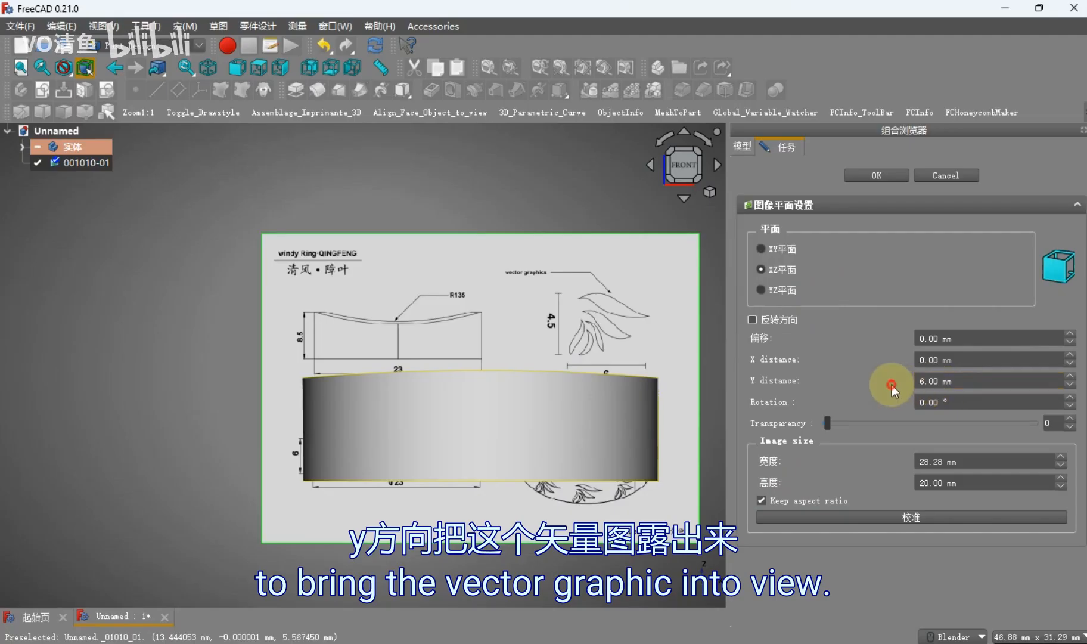
left_click_drag(831, 424, 934, 419)
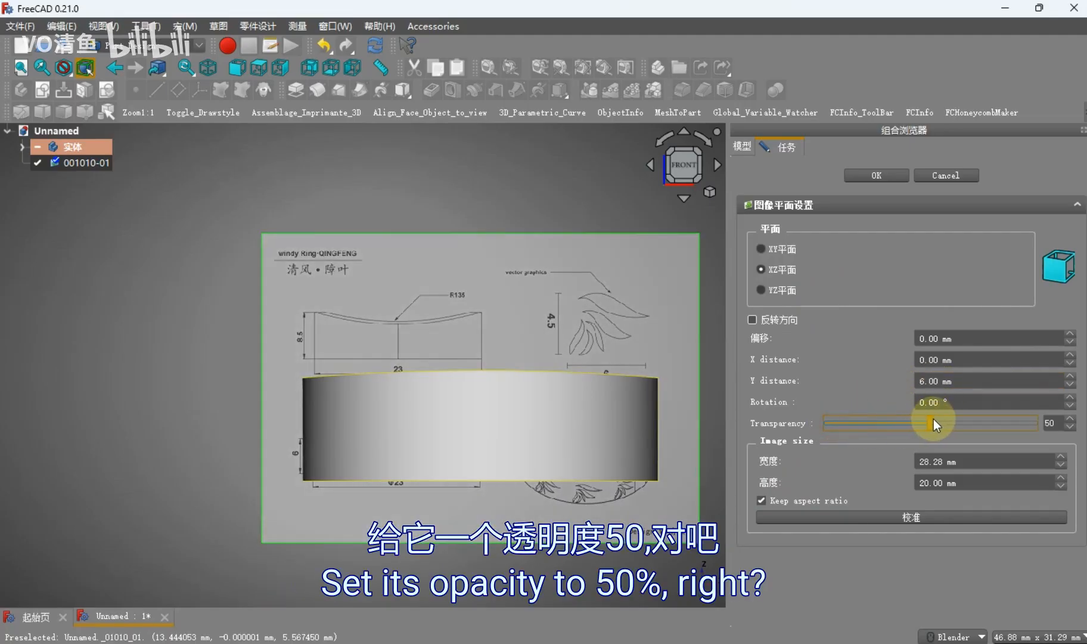
left_click(876, 179)
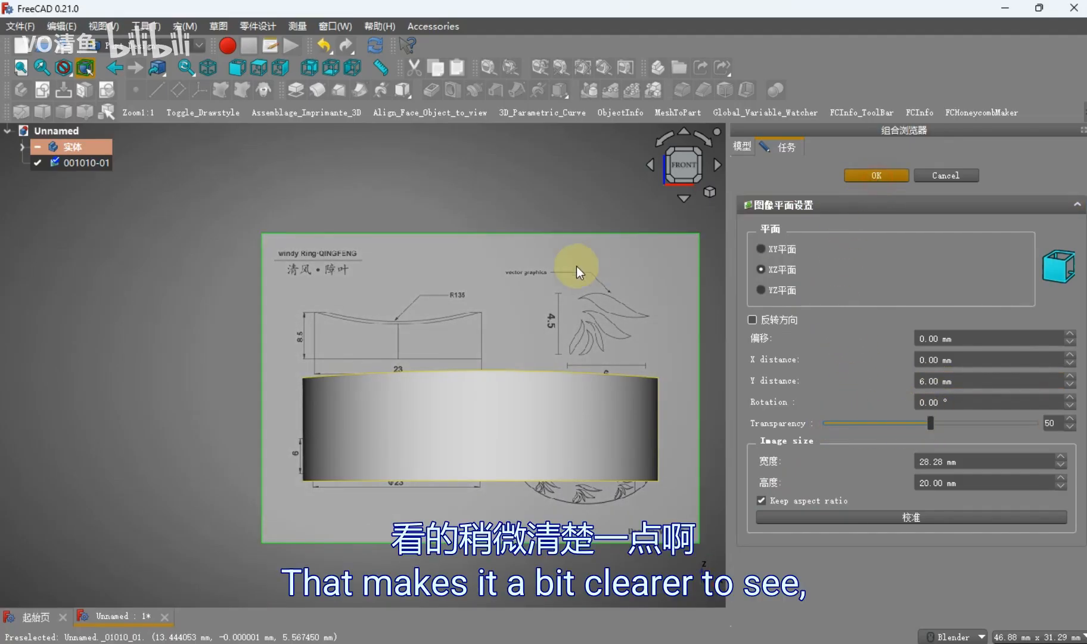
Switch to the Draft workbench in the front view and open the working plane setting with the drawing image selected
middle_click_drag(519, 307, 515, 331)
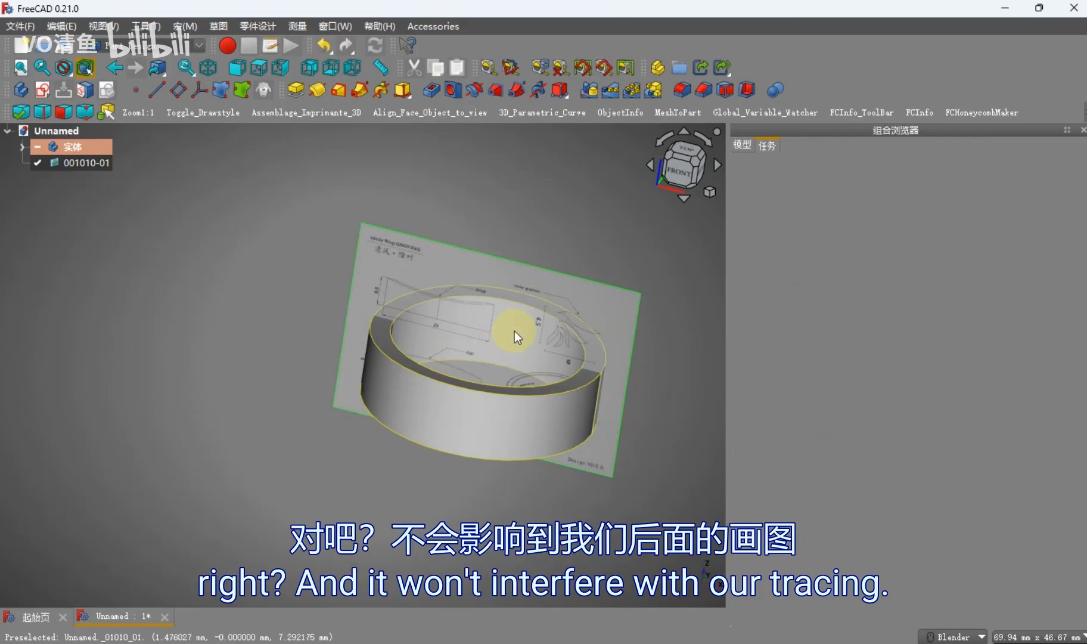
scroll(518, 325, "up", 2)
key("1")
scroll(557, 287, "up", 2)
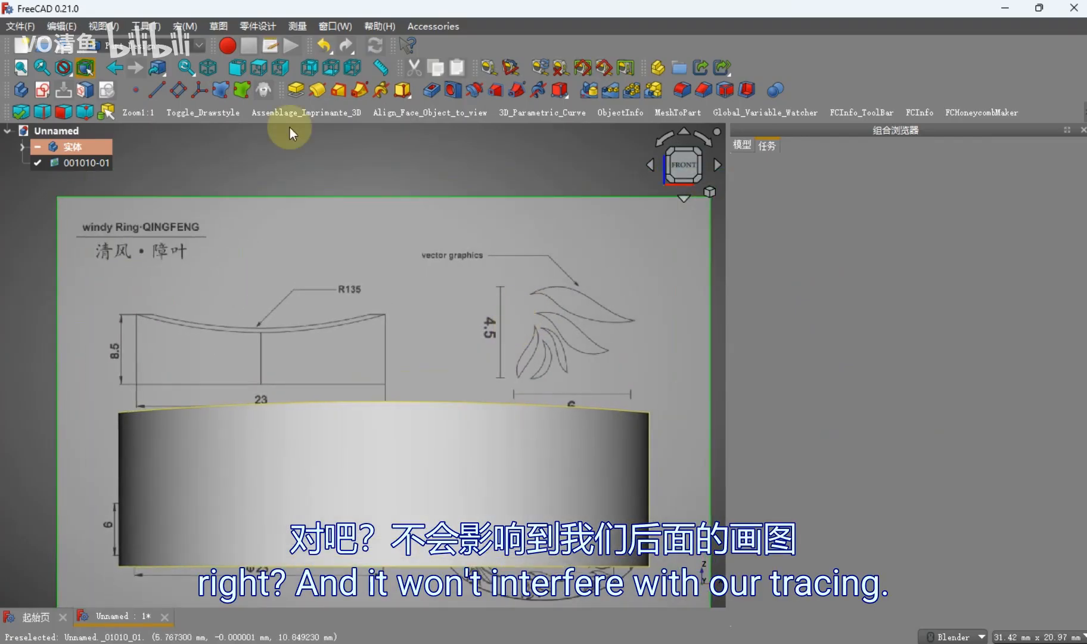
left_click(152, 46)
left_click(162, 112)
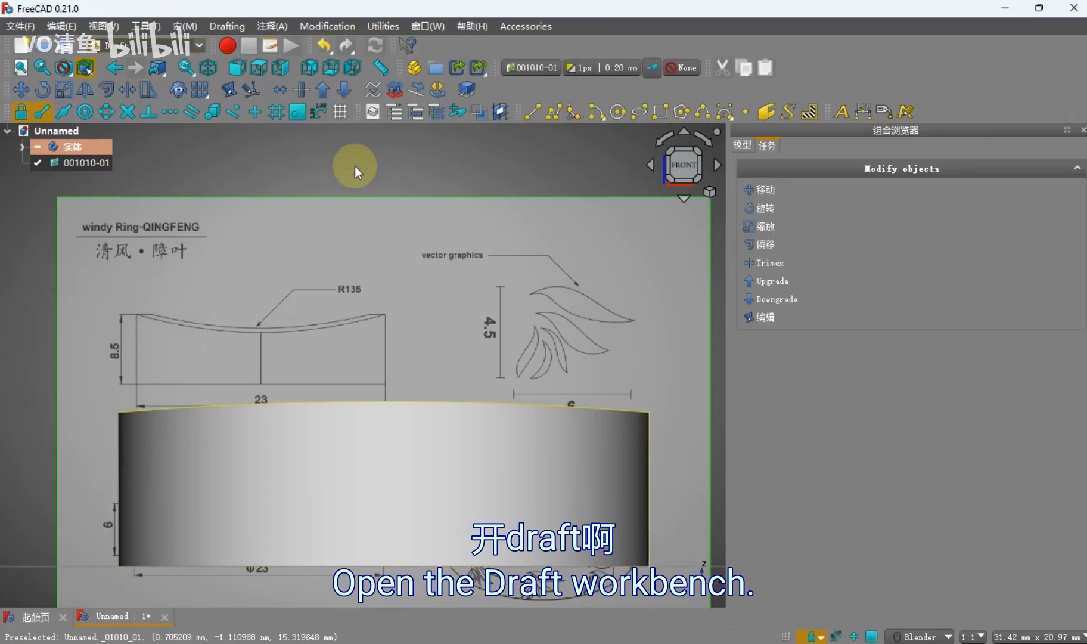
scroll(387, 174, "down", 1)
scroll(409, 183, "up", 1)
scroll(506, 170, "down", 1)
left_click(516, 224)
left_click(536, 66)
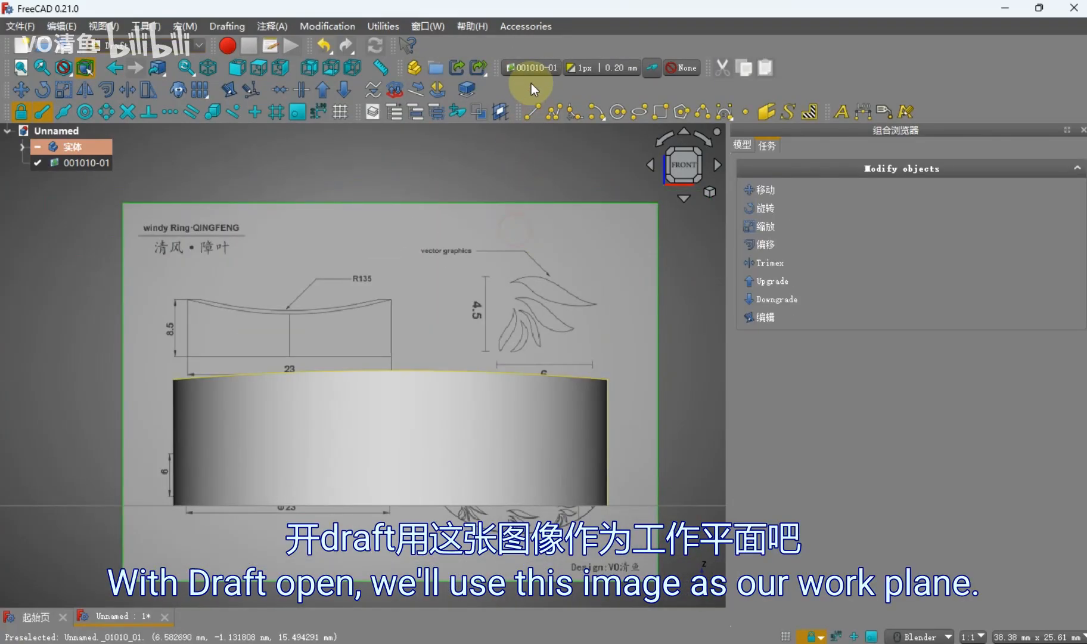
left_click(535, 172)
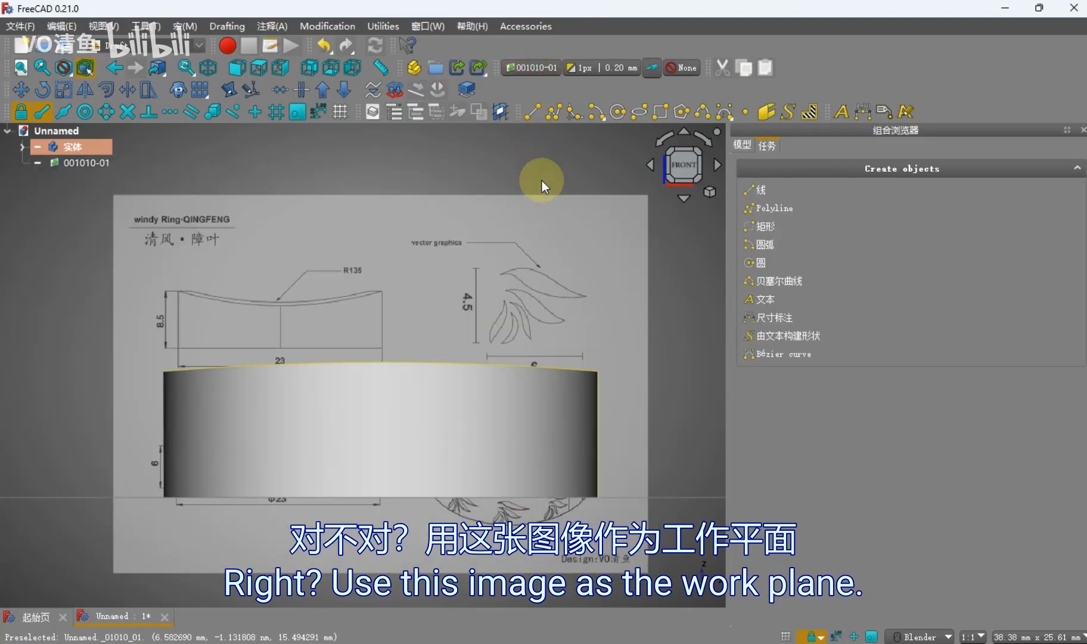
Move the drawing image back by setting its placement position y to 1 mm
scroll(546, 279, "up", 8)
mouse_move(437, 417)
middle_mouse_down("shift")
mouse_move(465, 317)
mouse_move(509, 348)
mouse_move(667, 219)
middle_mouse_up("shift")
scroll(465, 281, "down", 4)
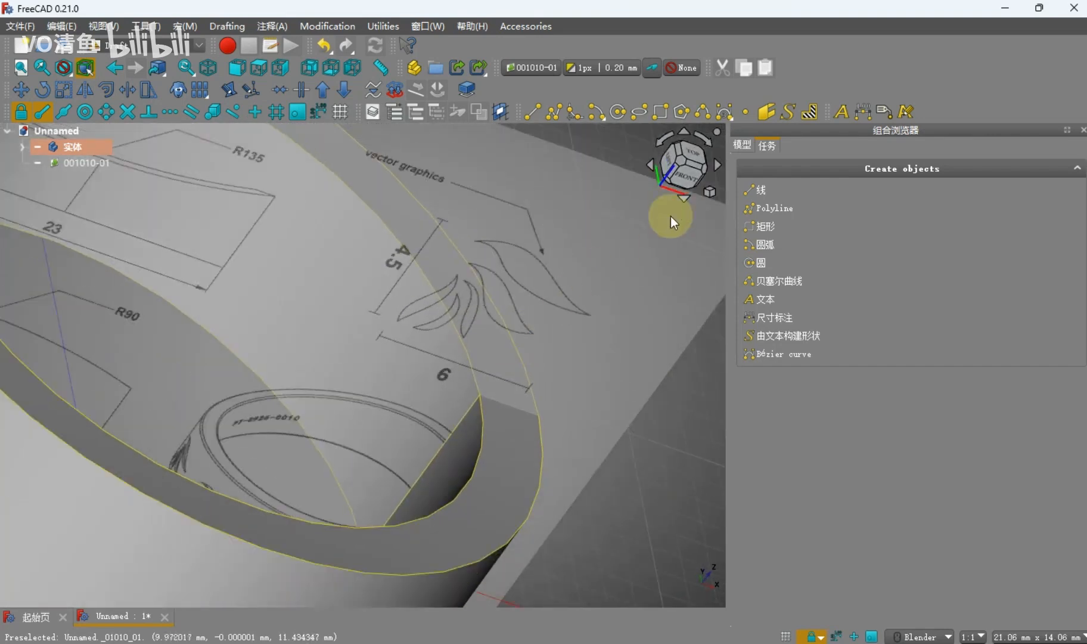
left_click(740, 146)
left_click(804, 276)
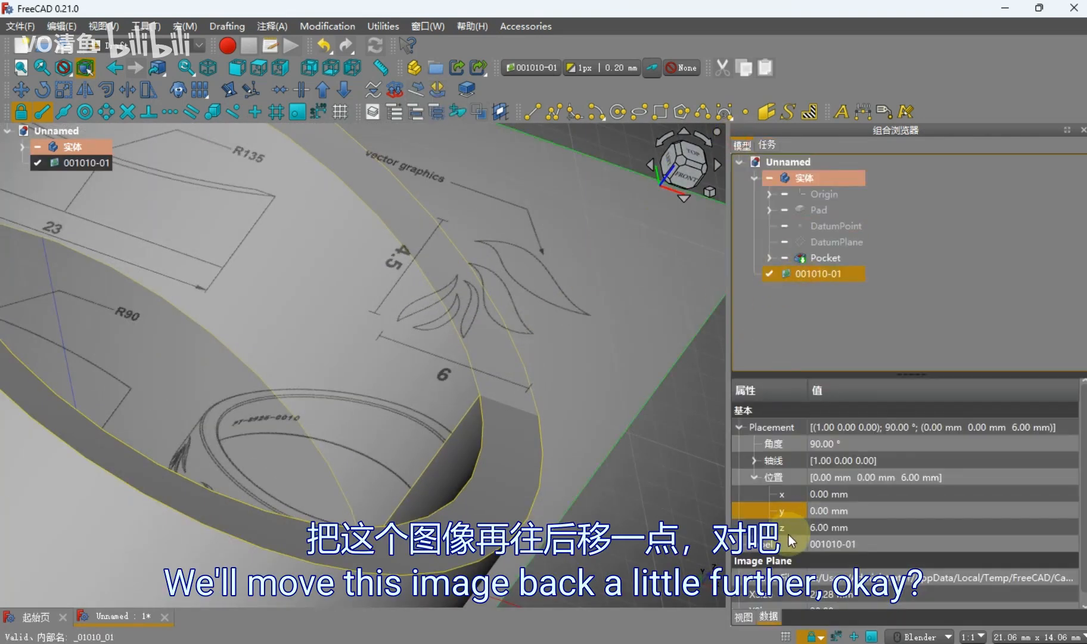
left_click(825, 515)
type("1")
left_click(661, 487)
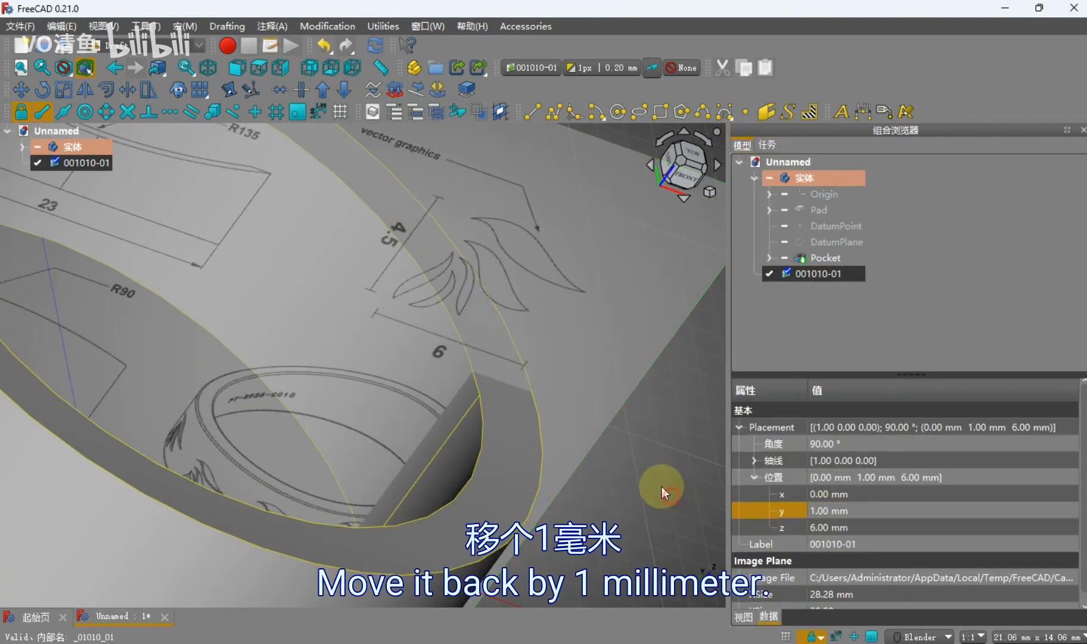
Trace the outer edge of the vector graphic's leftmost leaf with an open B-spline from its upper tip to its lower tip
scroll(610, 440, "down", 2)
key("1")
scroll(442, 336, "up", 4)
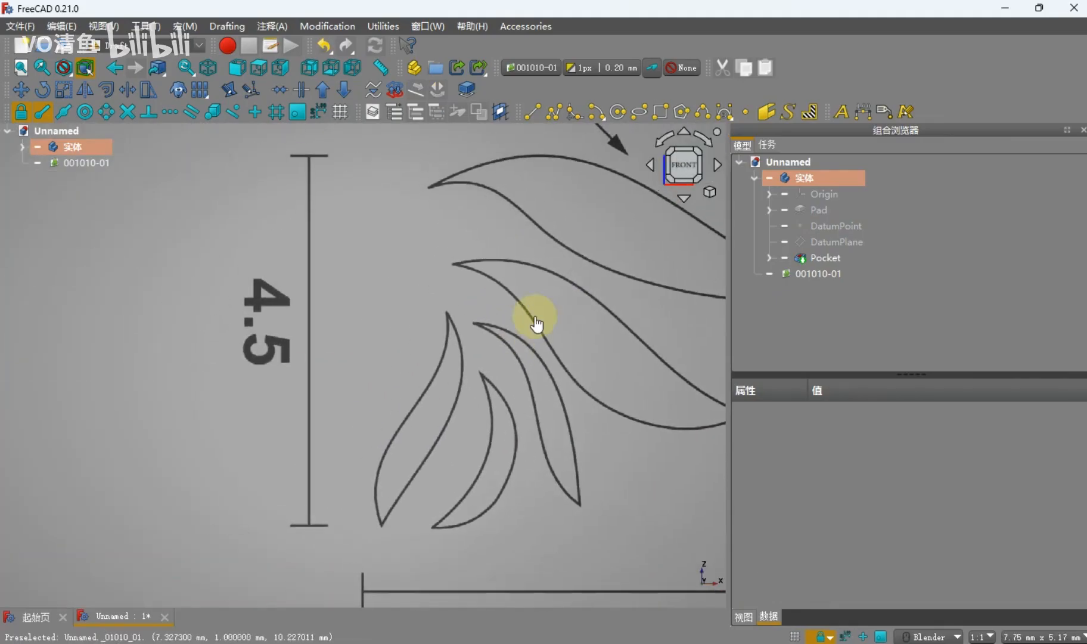
scroll(445, 334, "up", 3)
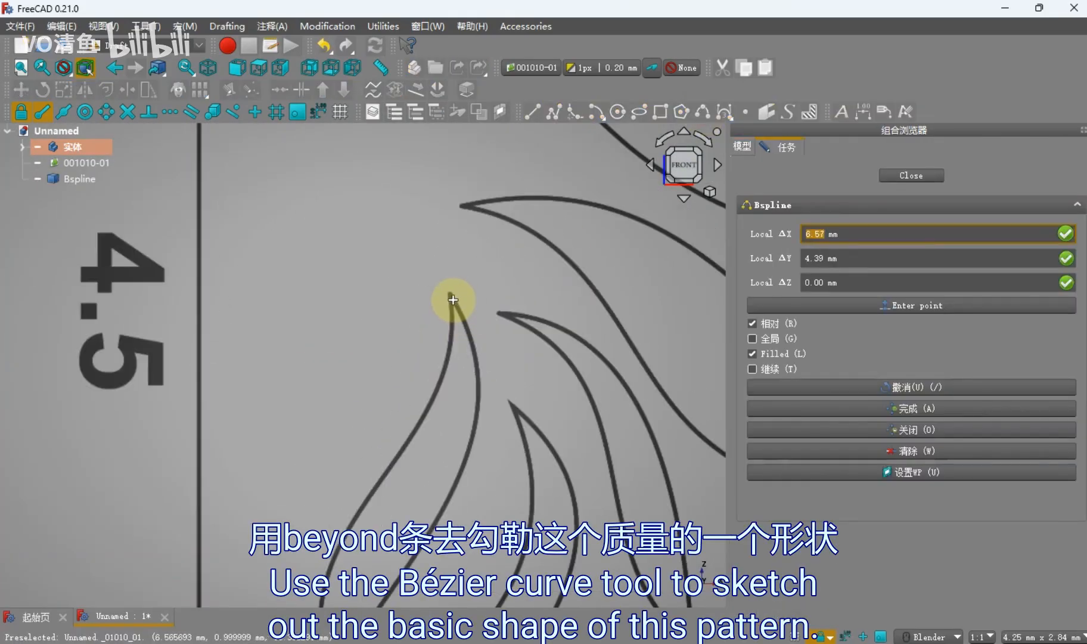
scroll(449, 353, "up", 2)
left_click(445, 361)
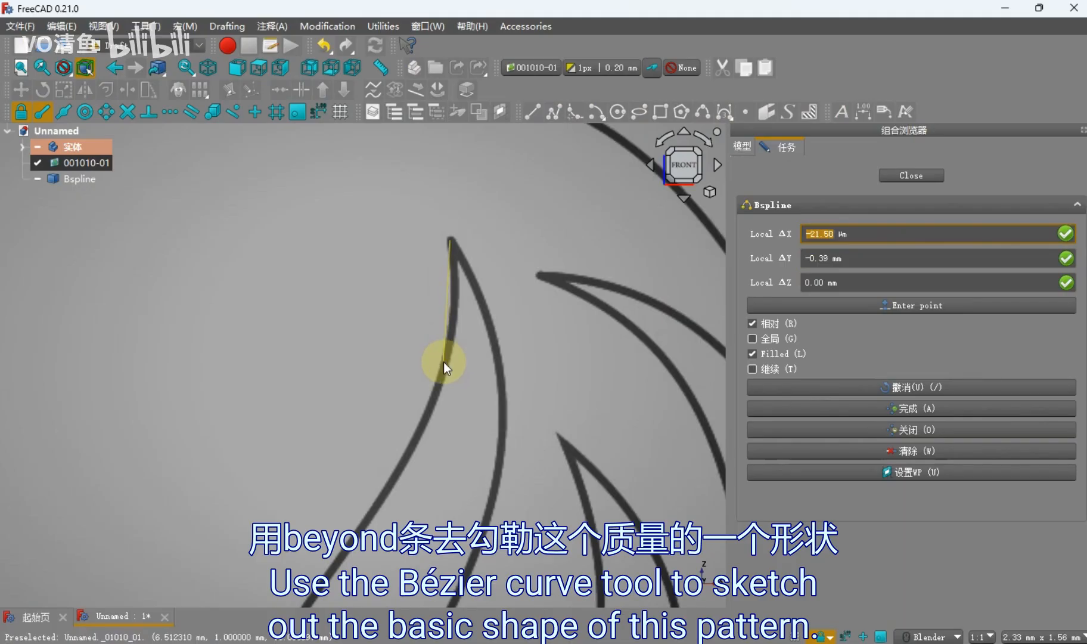
scroll(438, 373, "down", 3)
left_click(438, 382)
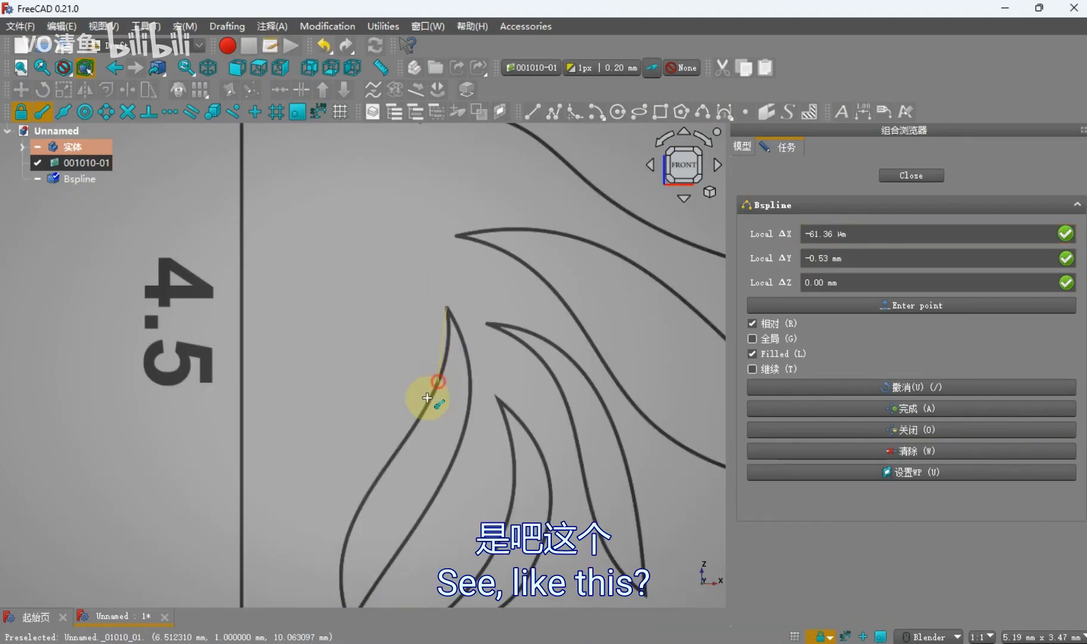
left_click(408, 435)
middle_click_drag(427, 387, 477, 276, "shift")
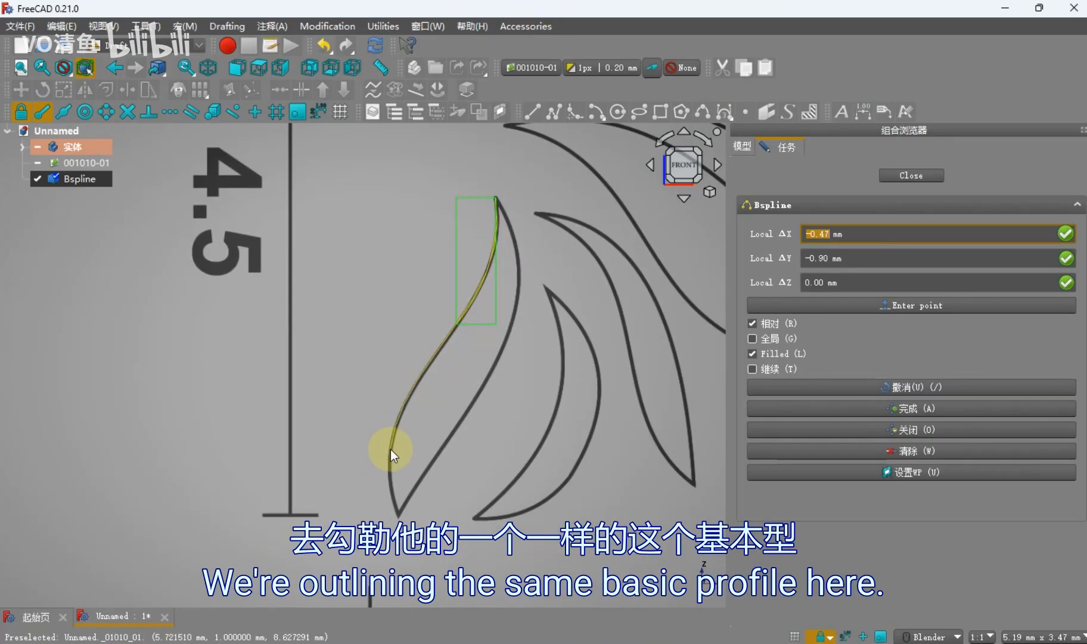
left_click(397, 514)
key("a")
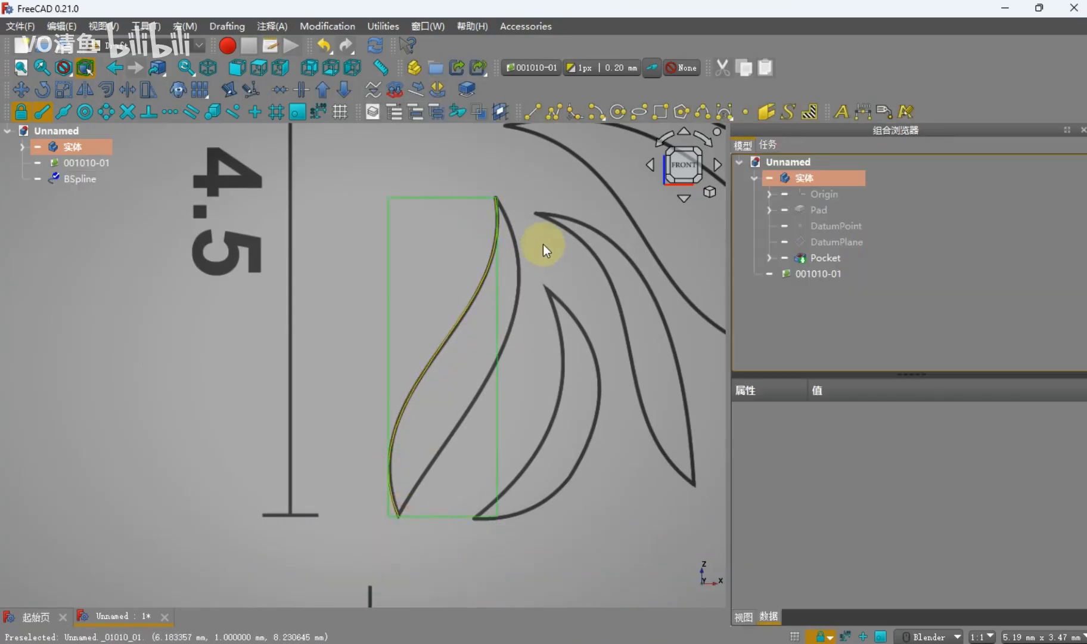
Trace the inner edge of the leftmost leaf with a second B-spline that joins the first curve at both tips
left_click(695, 113)
scroll(494, 200, "up", 3)
left_click(497, 190)
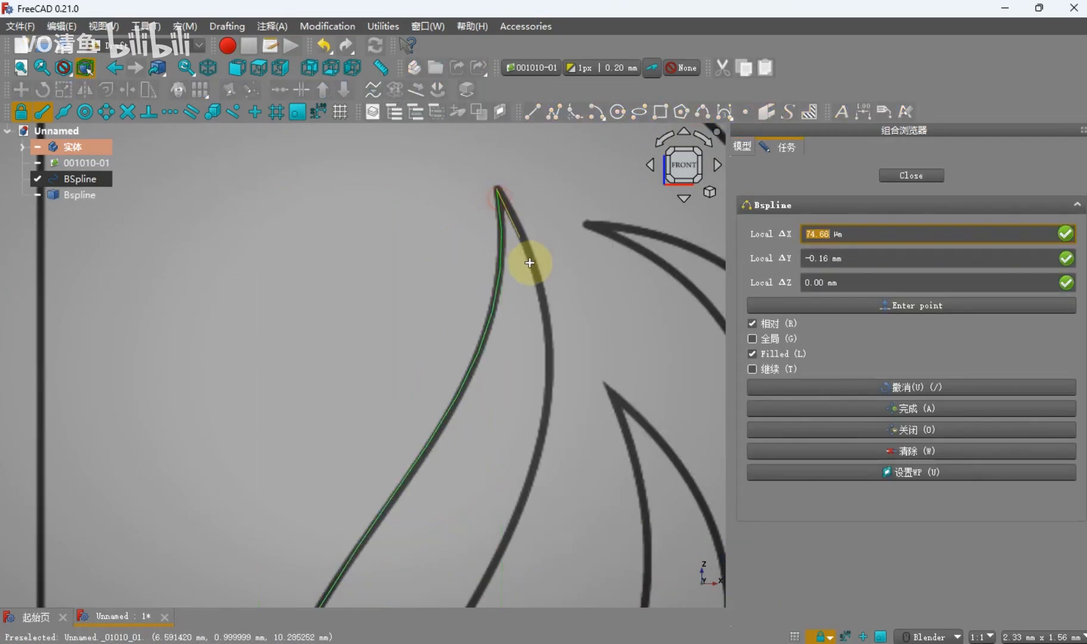
left_click(552, 400)
scroll(536, 432, "down", 3)
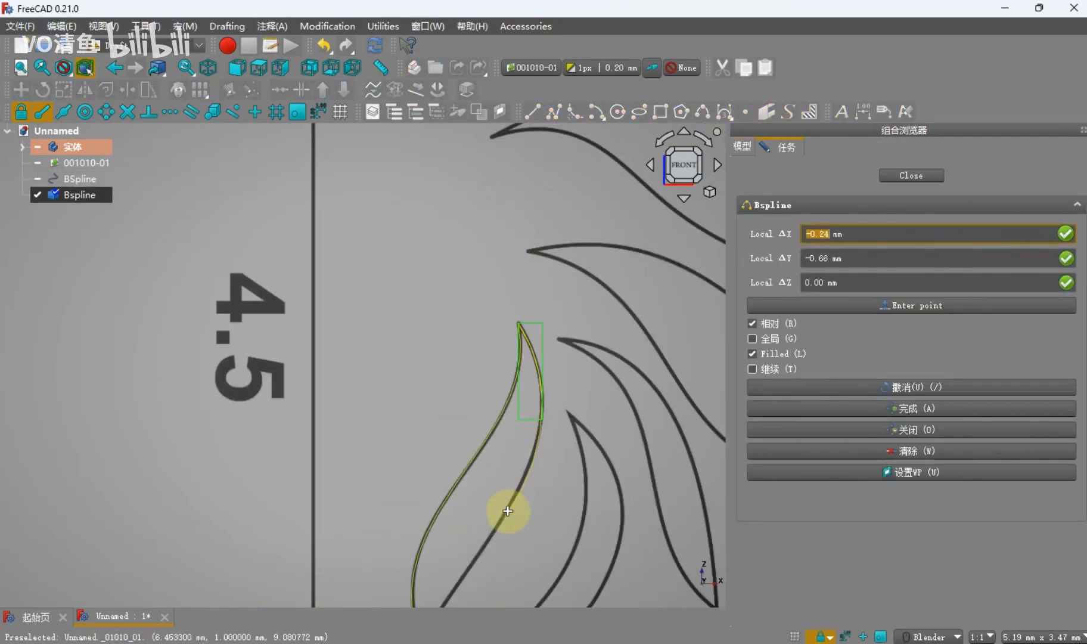
scroll(540, 365, "up", 5)
left_click(524, 391)
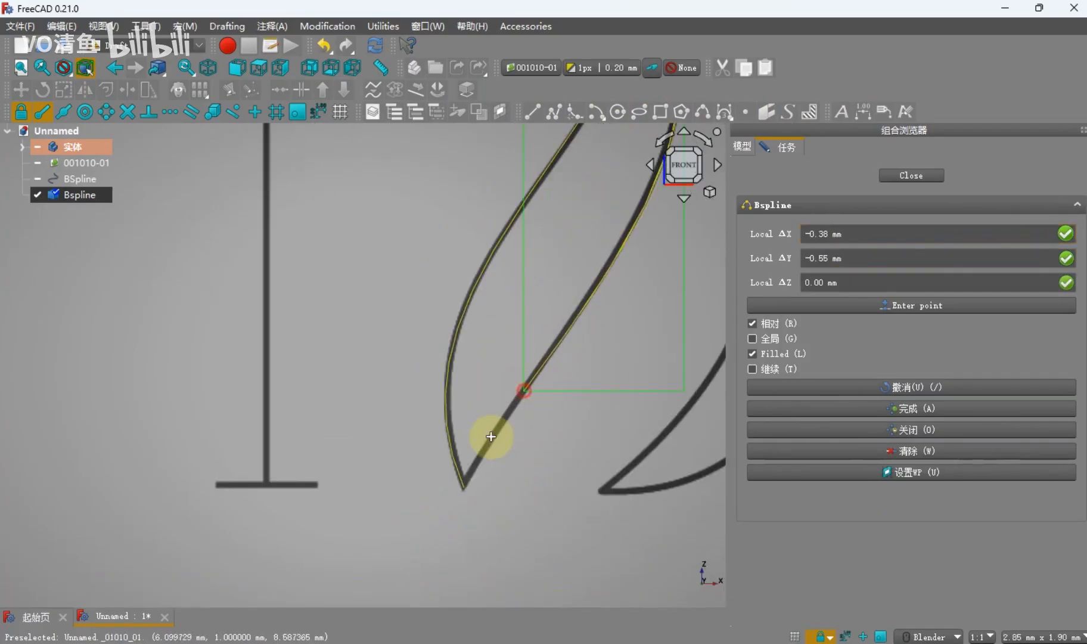
left_click(465, 484)
scroll(555, 448, "down", 3)
key("a")
Trace both edges of the small leaf beside the leftmost one with B-splines that meet at its tips
scroll(593, 397, "down", 4)
scroll(517, 385, "up", 1)
middle_click_drag(612, 354, 465, 323, "shift")
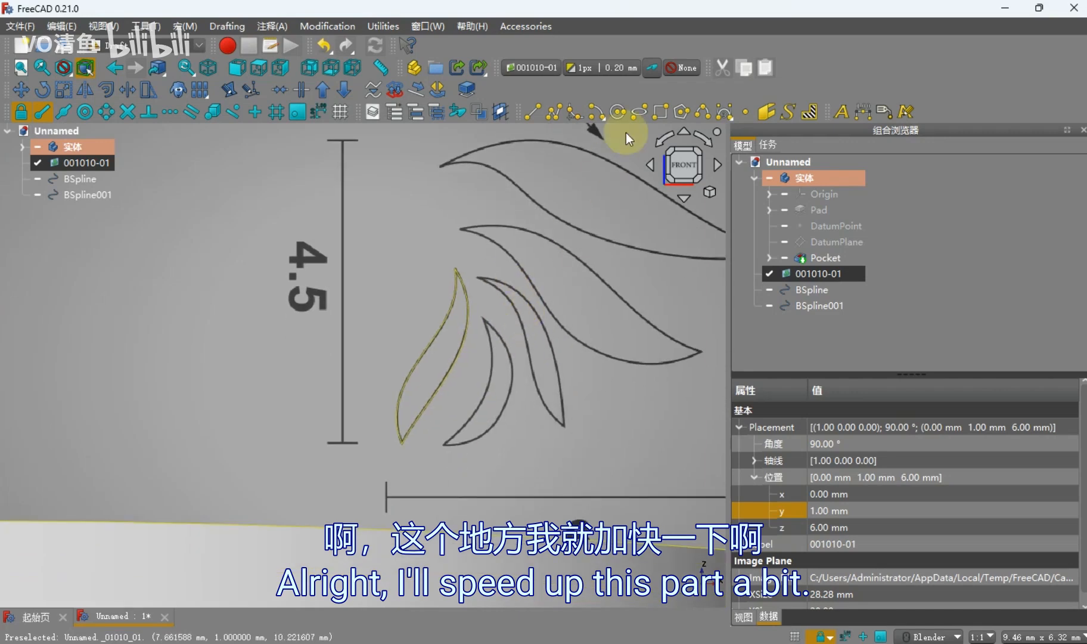
left_click(704, 112)
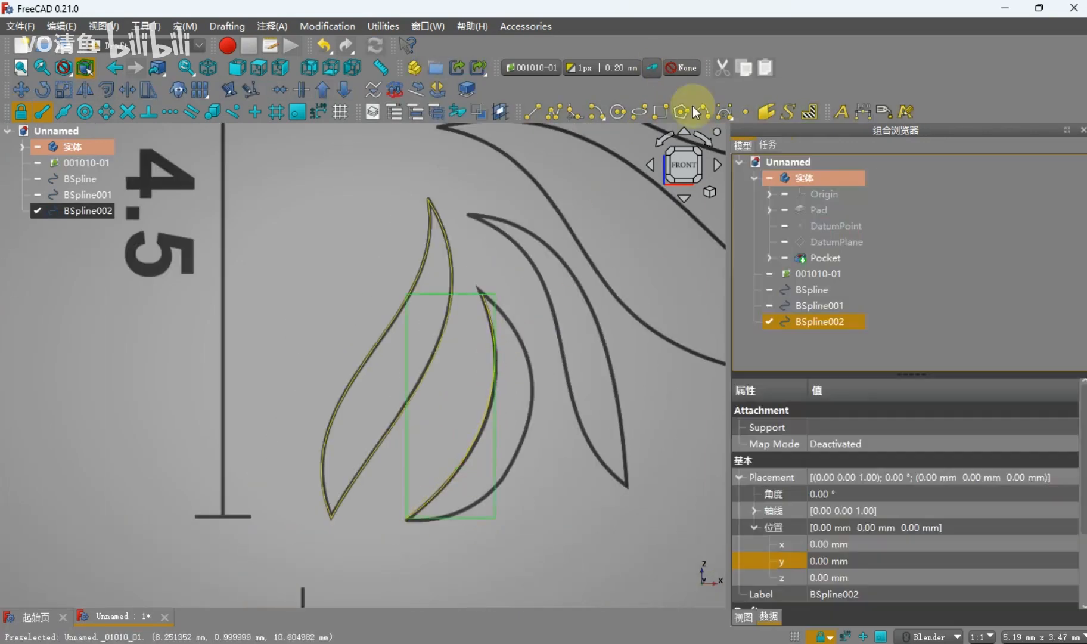
left_click(704, 111)
Trace the edges of the remaining three leaves of the vector graphic with B-splines, two per leaf
scroll(565, 439, "up", 3)
scroll(508, 511, "down", 1)
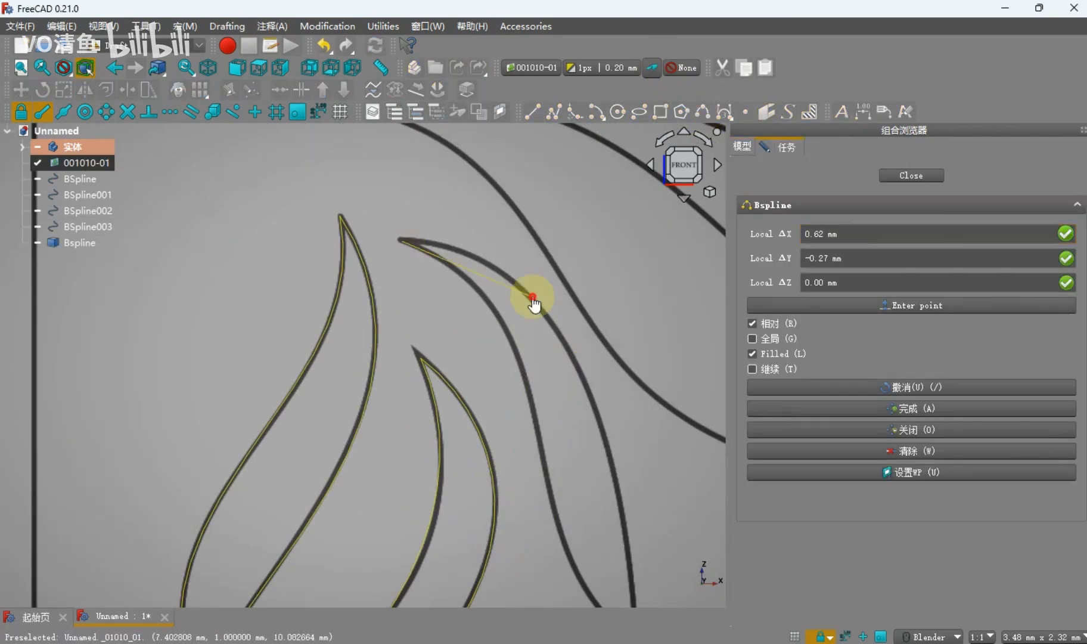
scroll(614, 547, "down", 2)
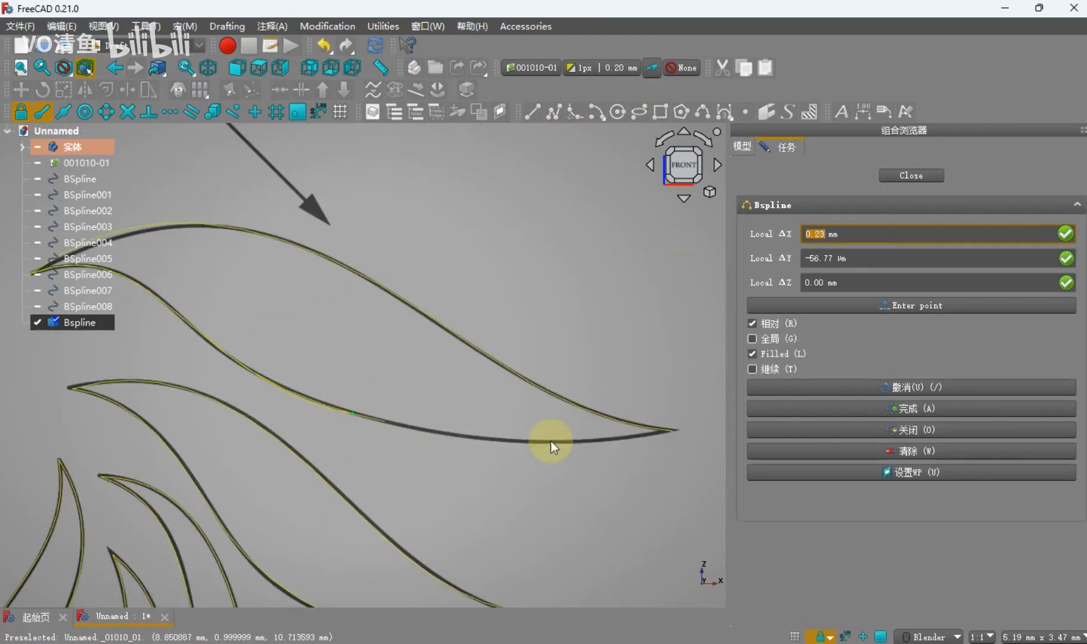
left_click(660, 432)
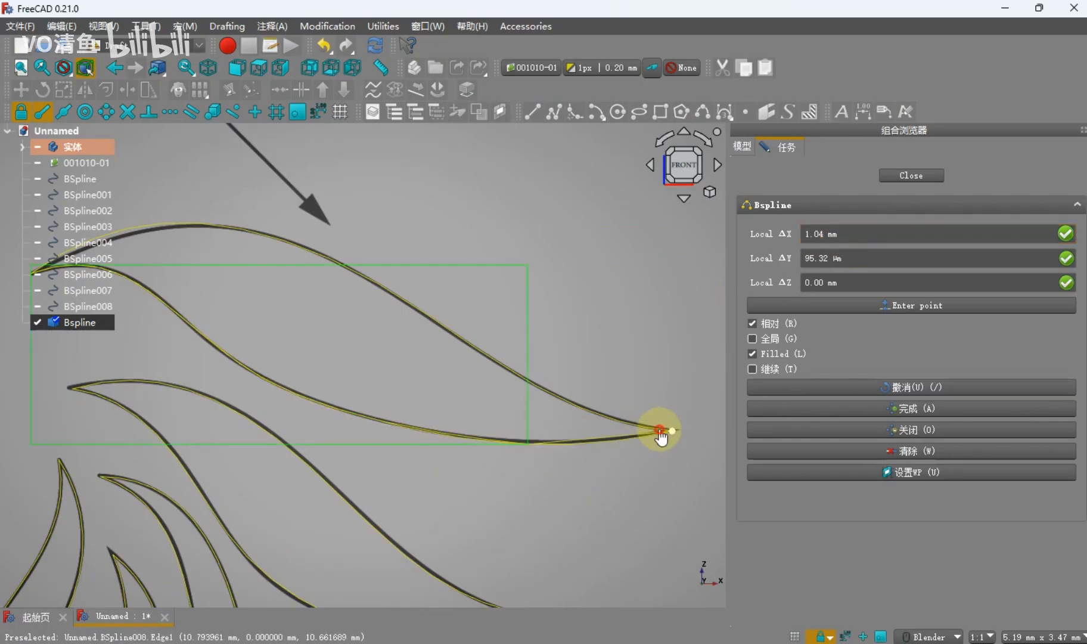
scroll(519, 328, "down", 3)
scroll(519, 324, "down", 5)
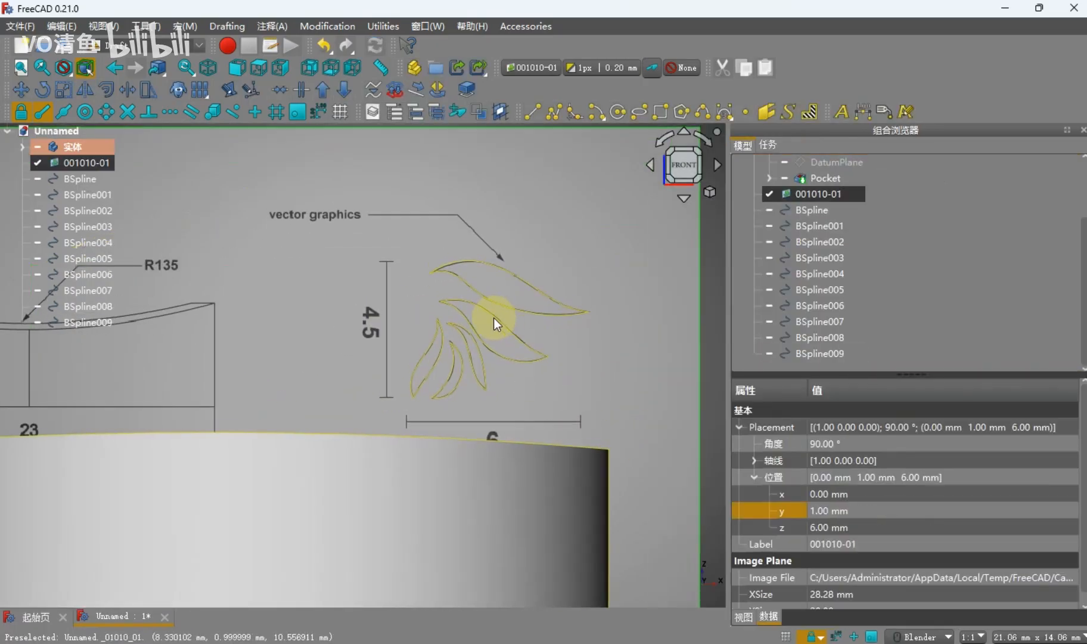
Hide the drawing image 001010-01 so only the traced leaf outlines and the ring are shown
scroll(460, 281, "up", 1)
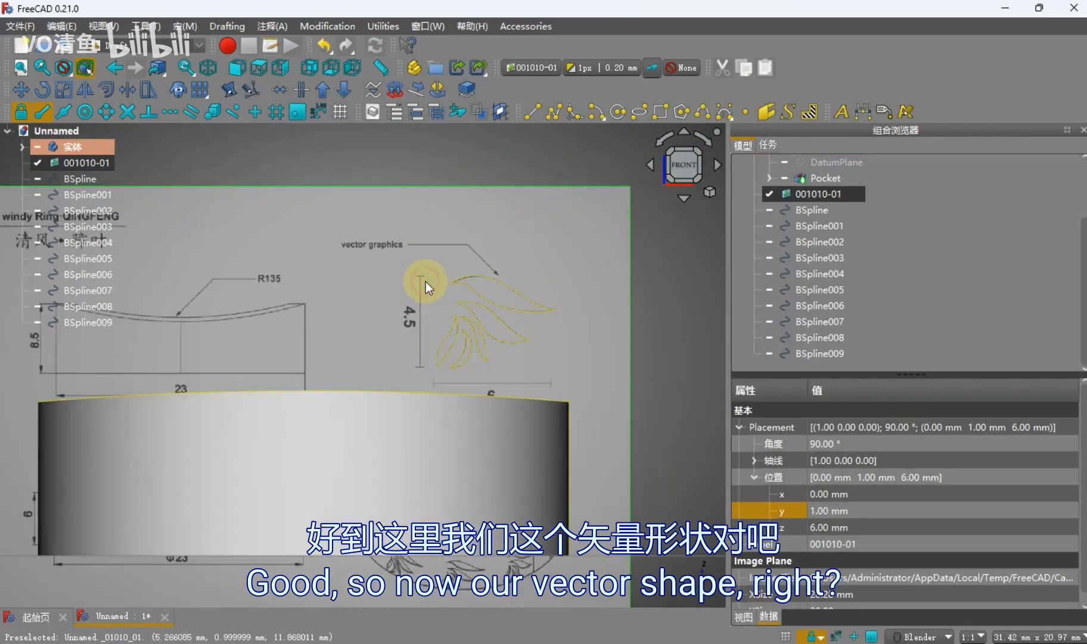
scroll(425, 282, "down", 1)
scroll(426, 281, "up", 1)
key("space")
scroll(426, 282, "down", 3)
scroll(425, 282, "up", 4)
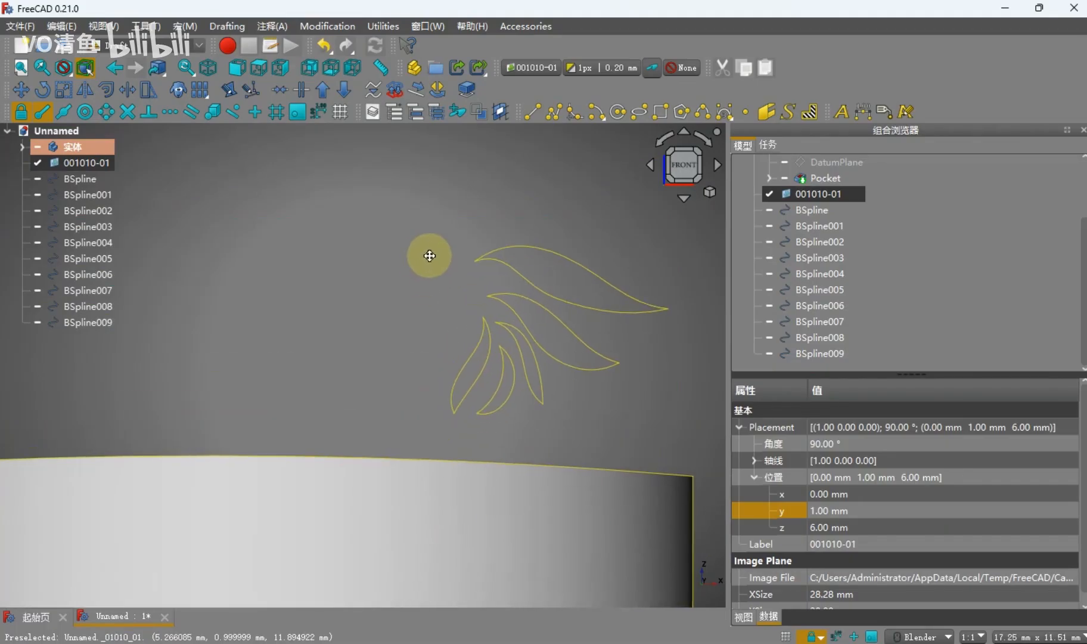
Select all ten leaf B-splines and move them into a new group
left_click_drag(112, 269, 109, 180)
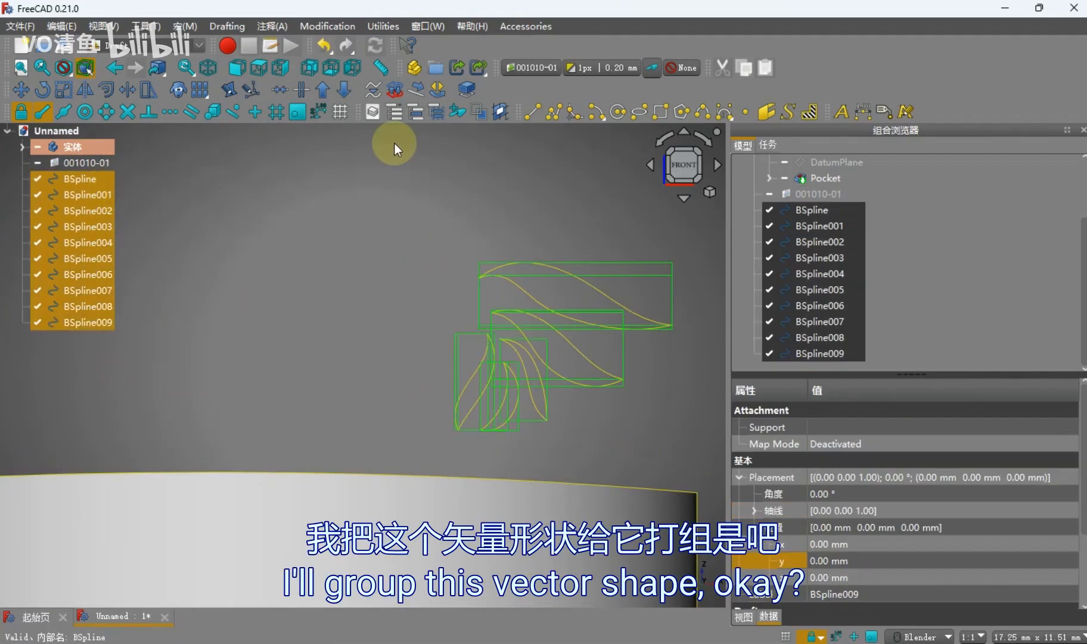
left_click_drag(68, 294, 71, 338)
scroll(263, 269, "down", 3)
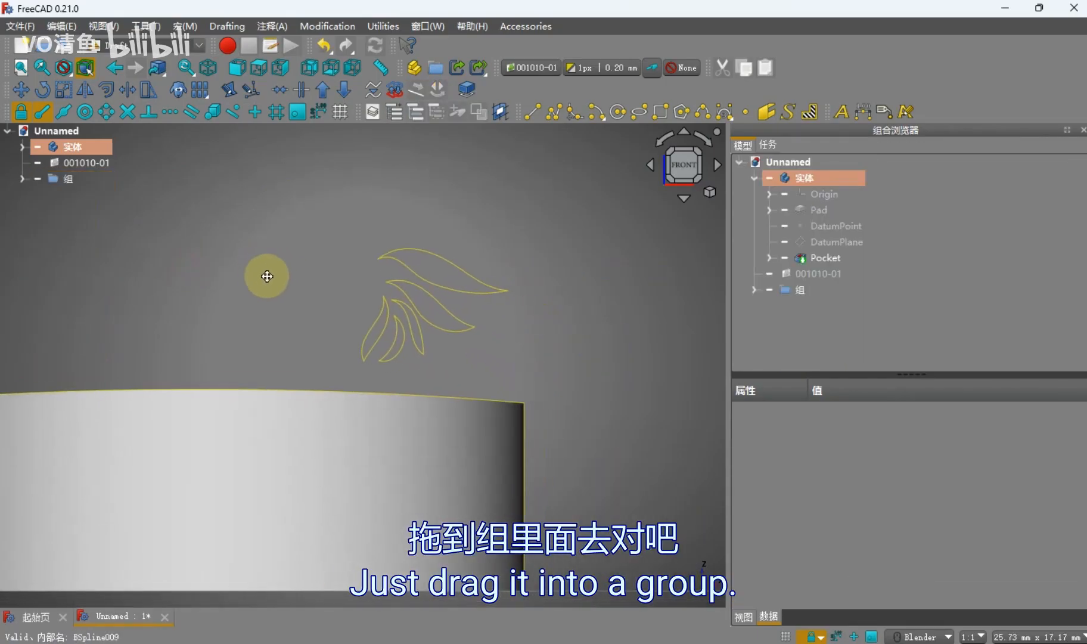
Switch to the Part workbench and build a face from the leftmost leaf's two edges with the shape builder
left_click(178, 45)
left_click(130, 198)
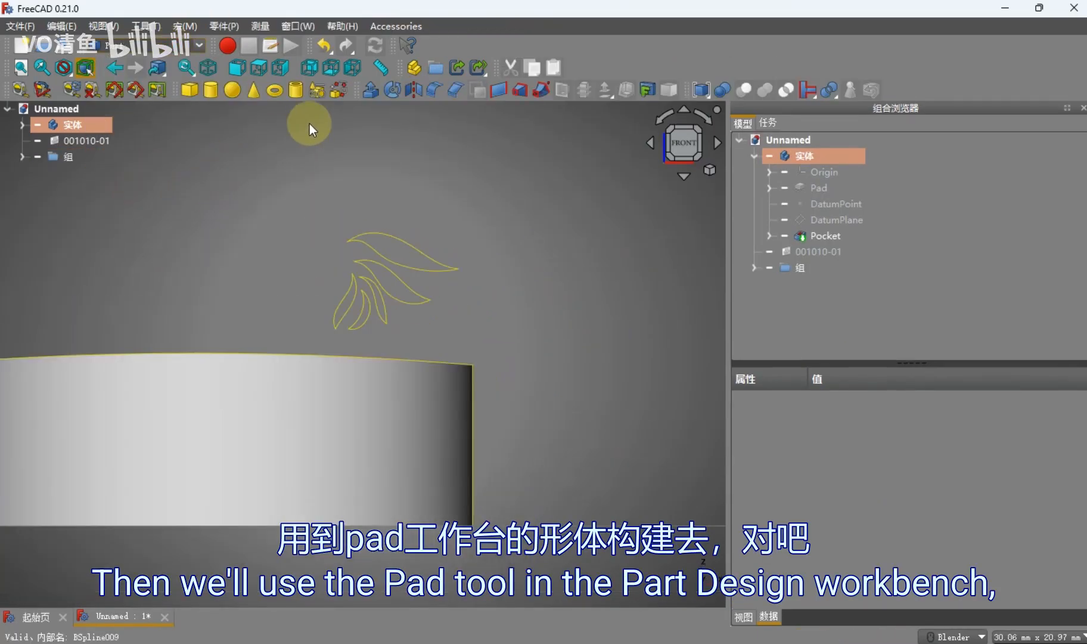
left_click(341, 87)
scroll(370, 276, "up", 5)
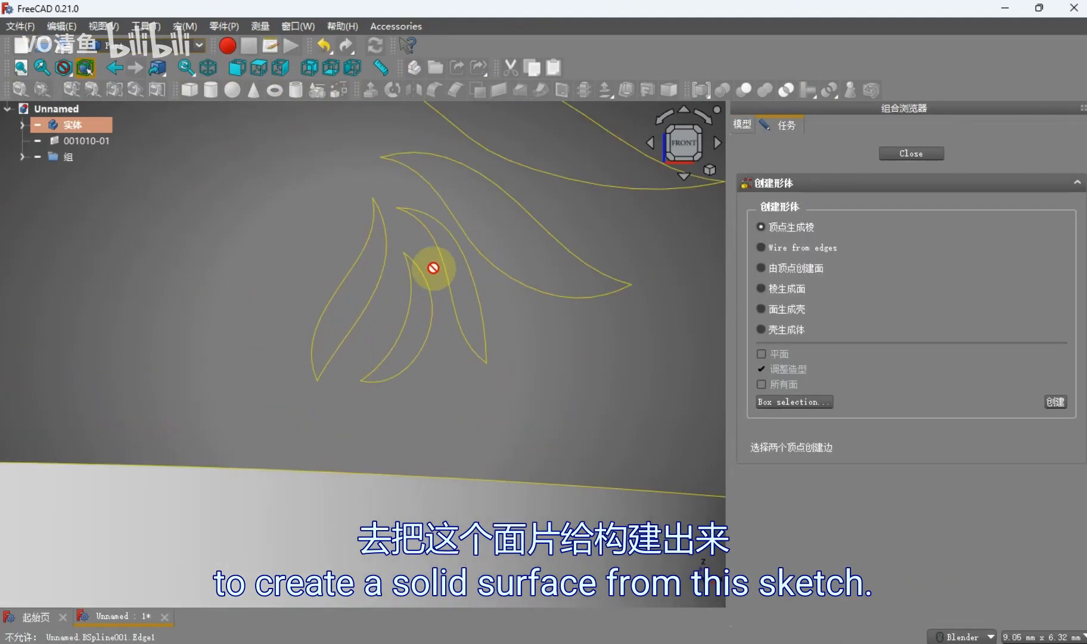
left_click(793, 289)
scroll(393, 257, "up", 3)
left_click(381, 247)
left_click(340, 241)
left_click(1056, 401)
Create faces from the edge pairs of the small second leaf and the narrow third leaf
scroll(439, 321, "down", 1)
left_click(462, 328)
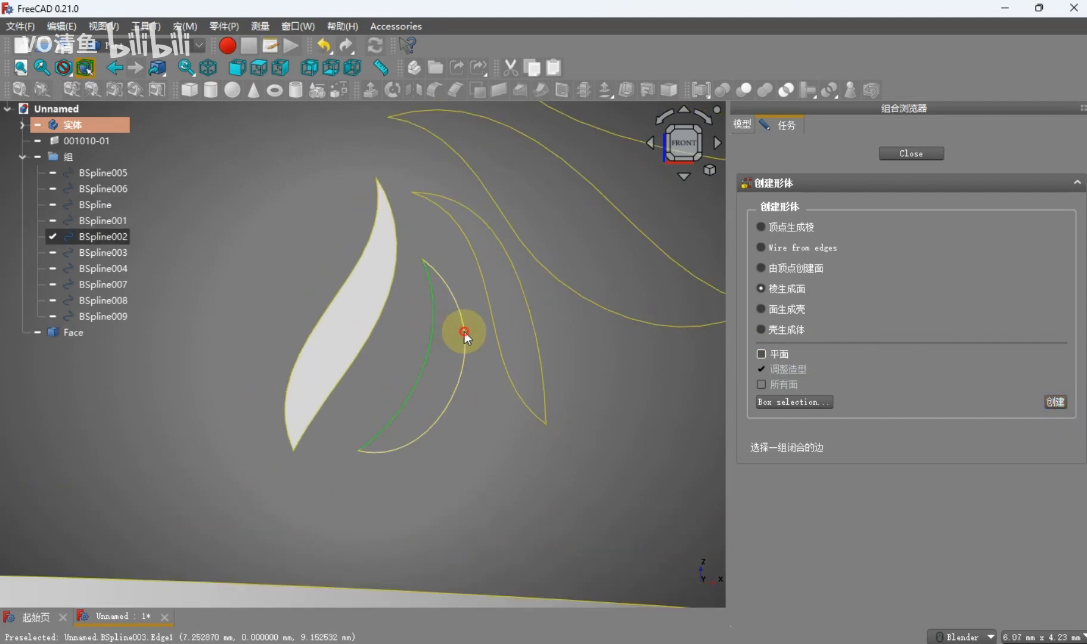
left_click(1056, 402)
middle_click_drag(440, 284, 426, 341, "shift")
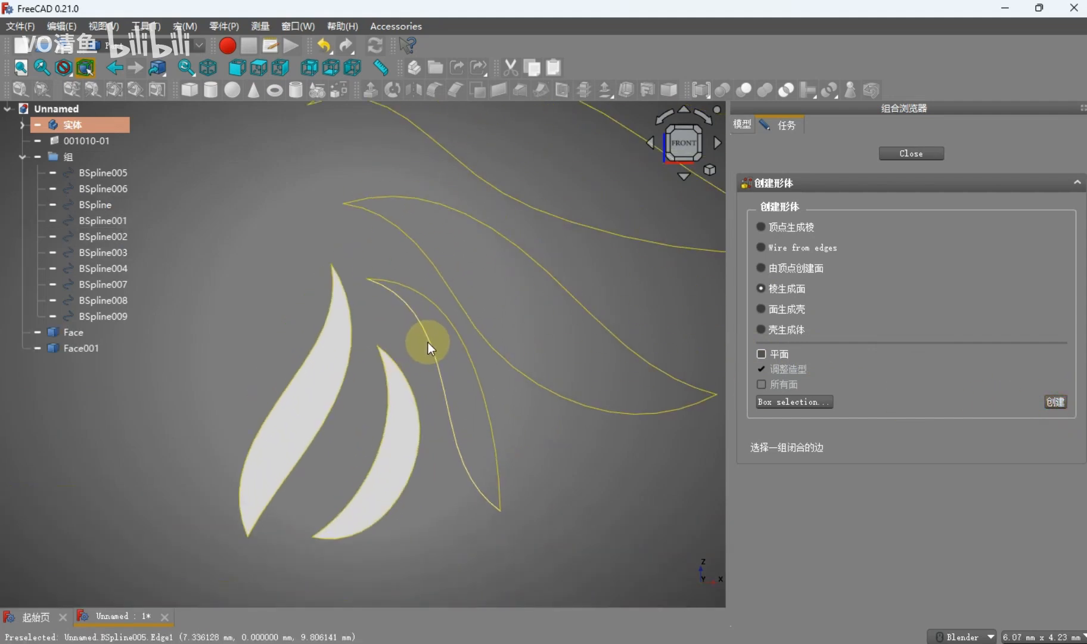
left_click(426, 340)
left_click(454, 340)
left_click(1065, 408)
Create faces from the edge pairs of the two large upper leaves and close the shape builder
scroll(442, 434, "up", 2)
left_click(447, 442)
left_click(533, 381)
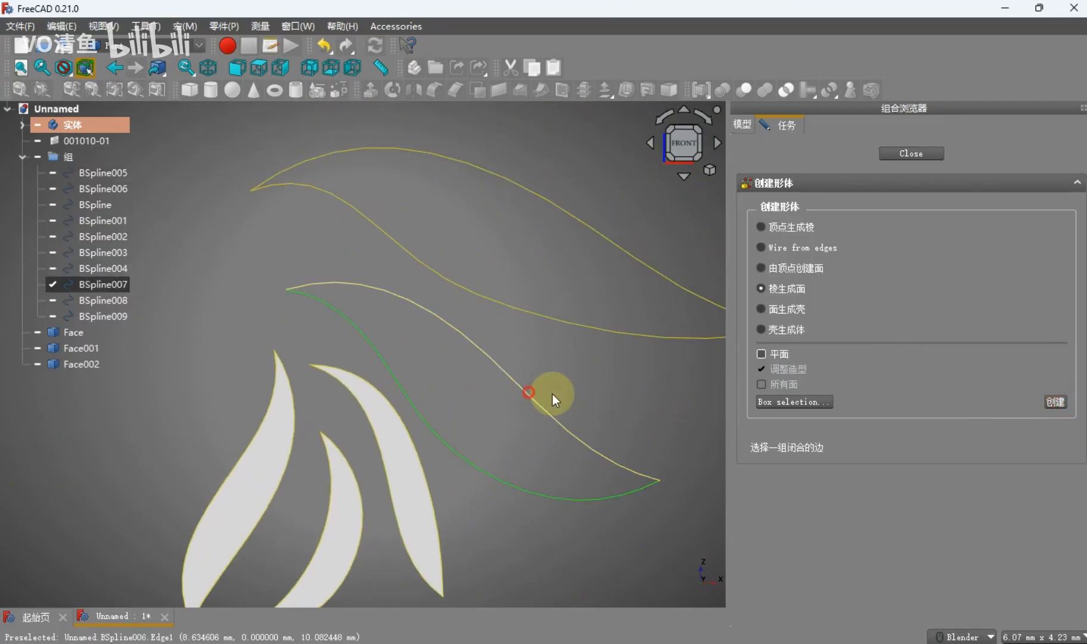
left_click(1056, 402)
middle_click_drag(483, 333, 444, 390, "shift")
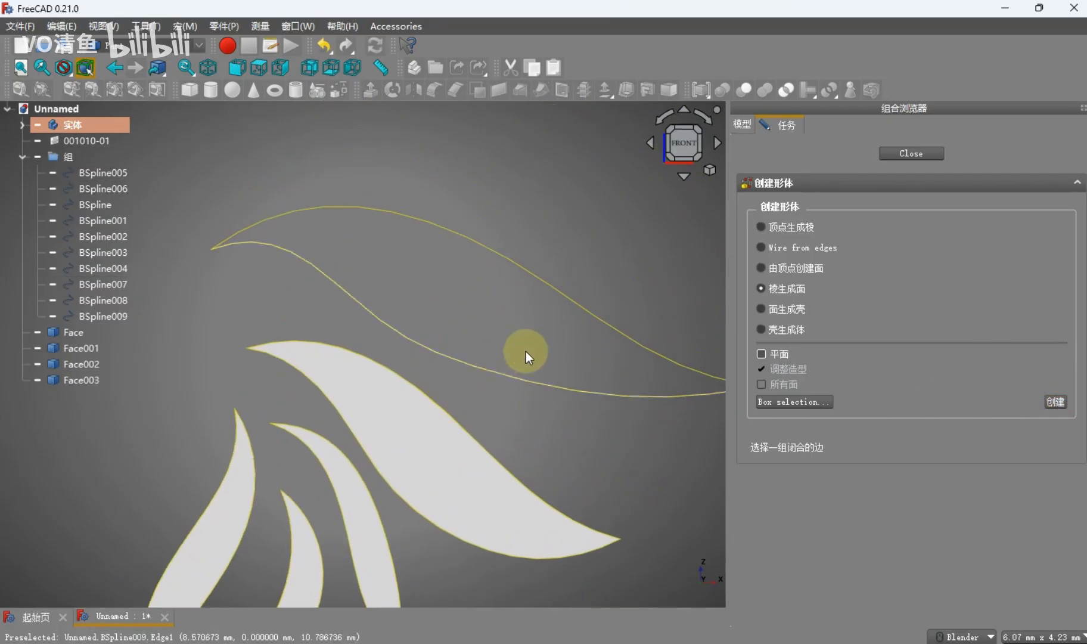
left_click(508, 379)
left_click(572, 304)
left_click(1062, 405)
left_click(921, 155)
scroll(492, 256, "down", 5)
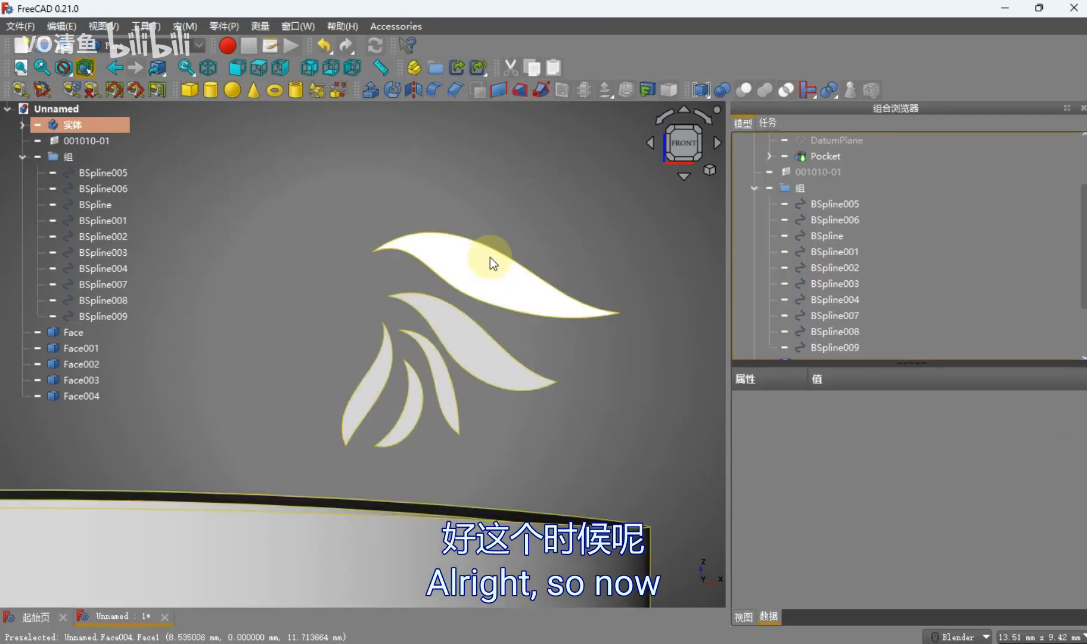
Collapse the B-spline group and hide it so only the leaf faces remain shown
left_click(19, 157)
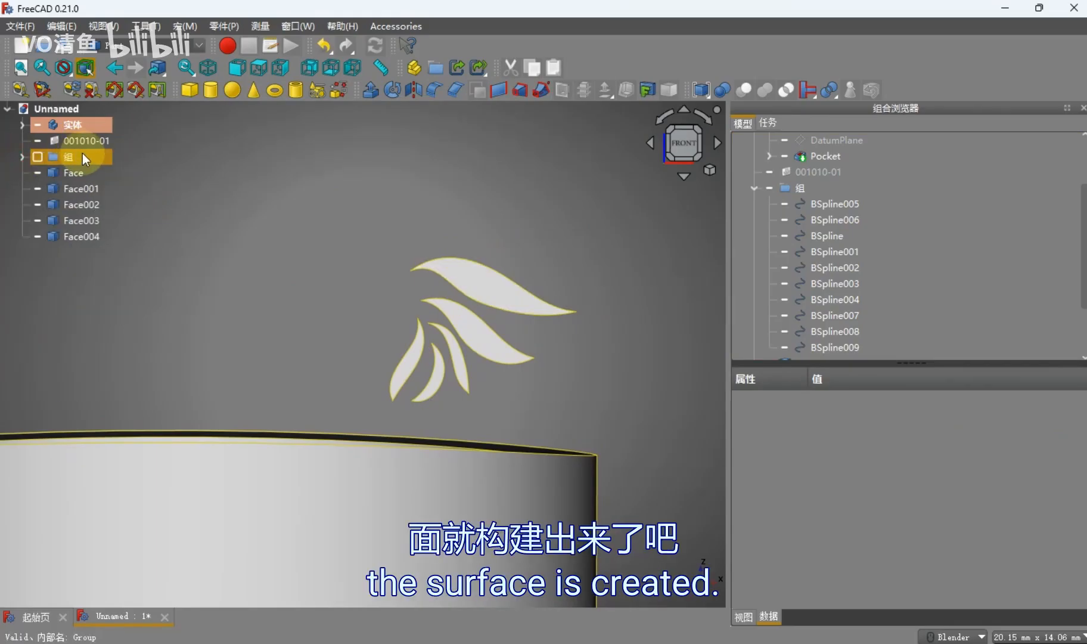
left_click(82, 155)
key("space")
left_click(276, 230)
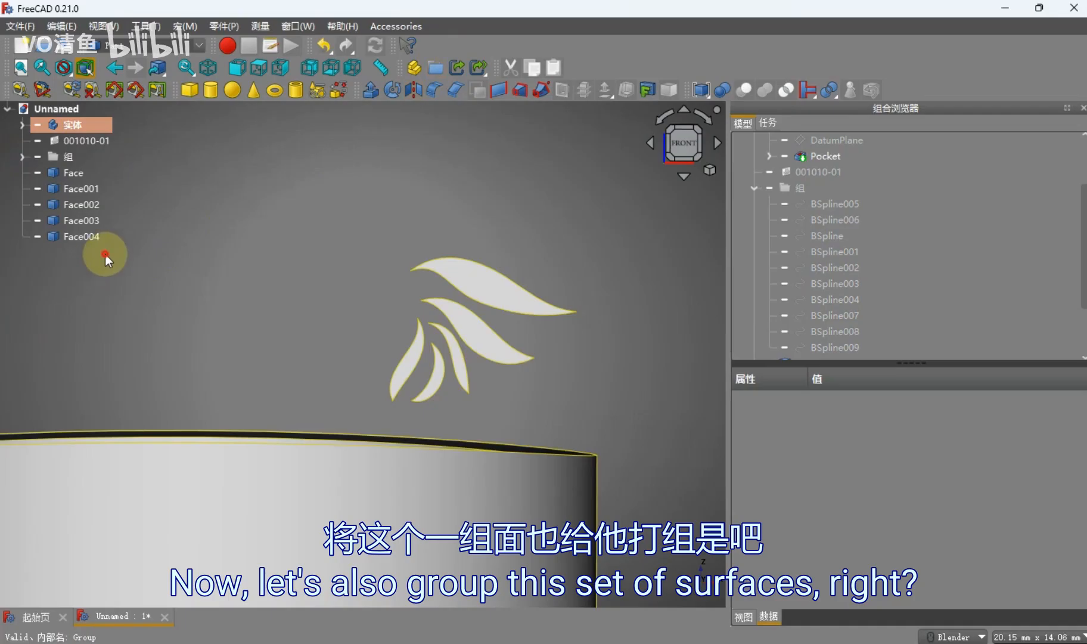
Create a new group, move the five leaf faces into it, and check its contents by toggling its visibility
left_click_drag(106, 256, 100, 169)
left_click(347, 206)
left_click(436, 67)
left_click(112, 172)
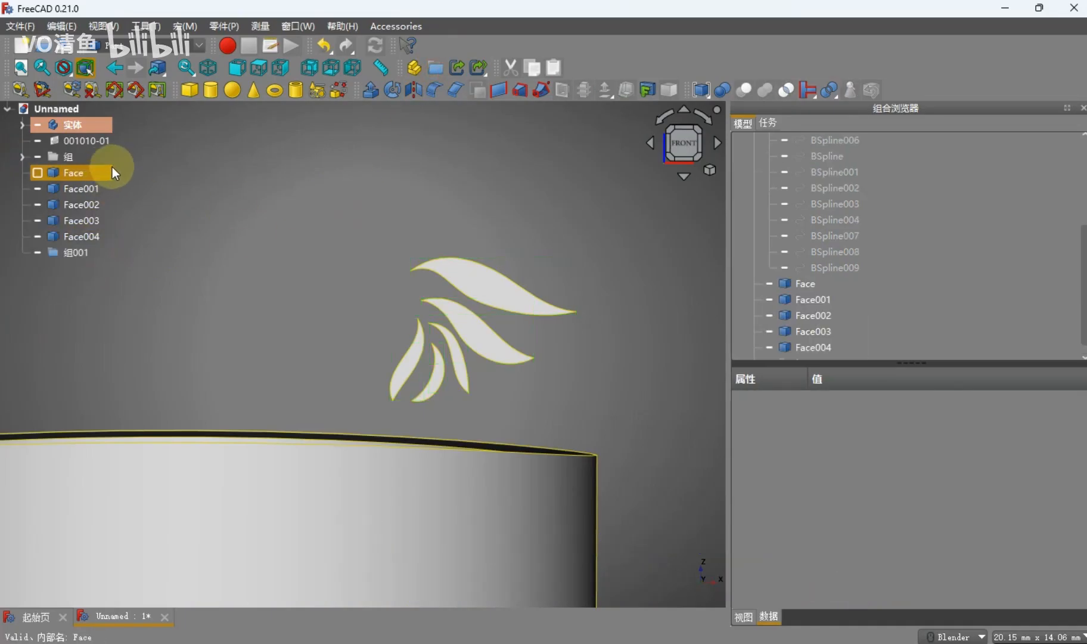
left_click_drag(118, 209, 80, 254)
left_click(116, 246)
left_click(99, 179)
left_click(89, 237, "shift")
left_click(912, 154)
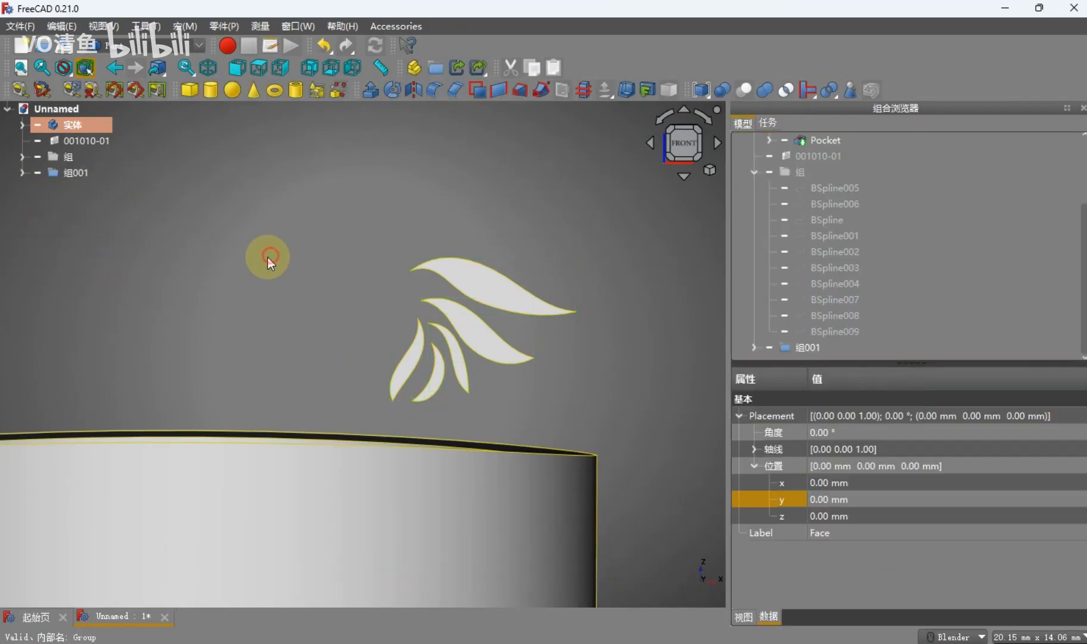
left_click(75, 172)
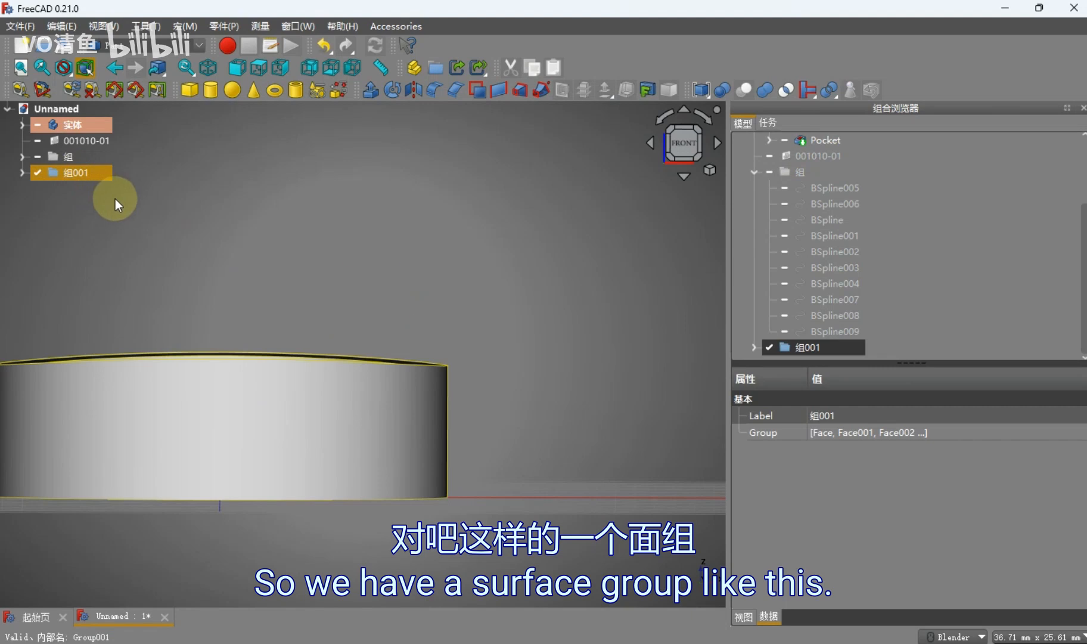
left_click(182, 181)
Switch to the Draft workbench and select the group of leaf faces
left_click(180, 47)
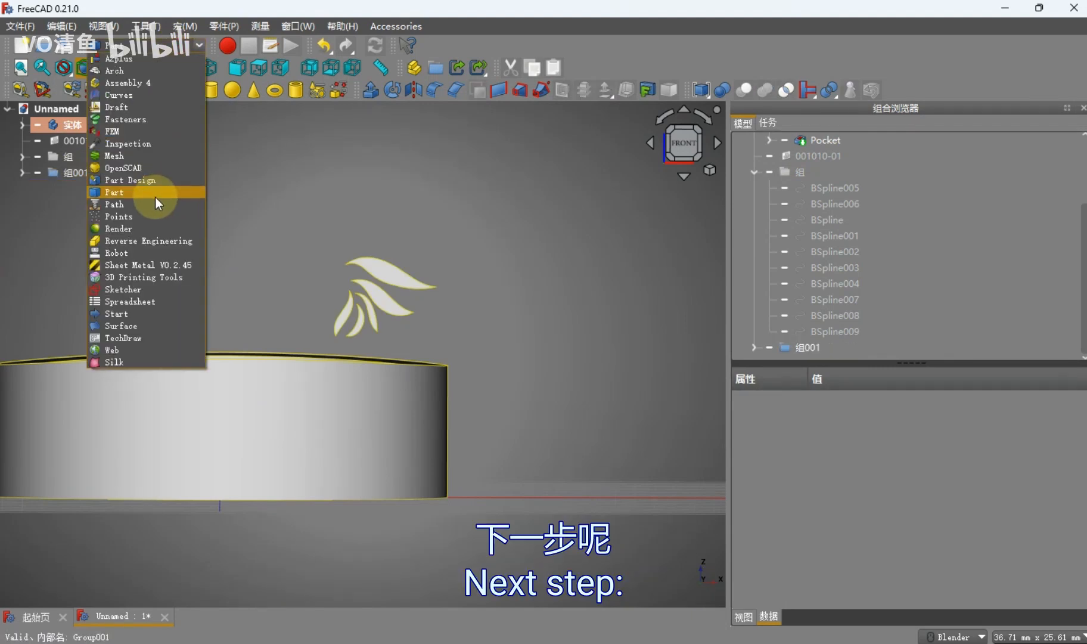
left_click(170, 109)
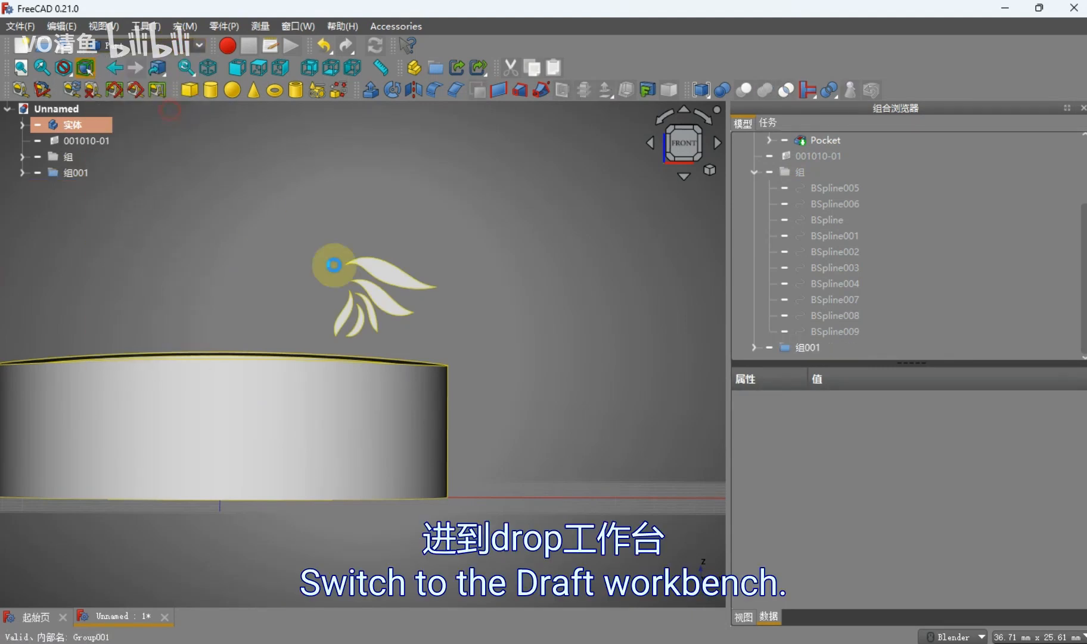
scroll(358, 271, "down", 3)
left_click(68, 194)
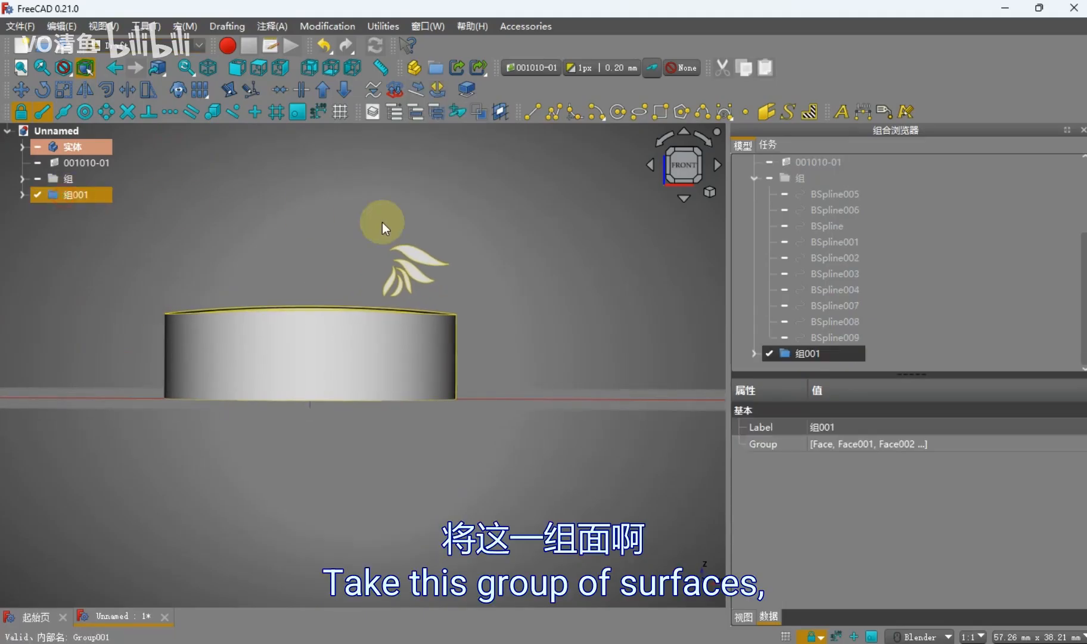
Examine the leaf faces' orientation relative to the ring in the front, right and oblique views
scroll(410, 266, "up", 5)
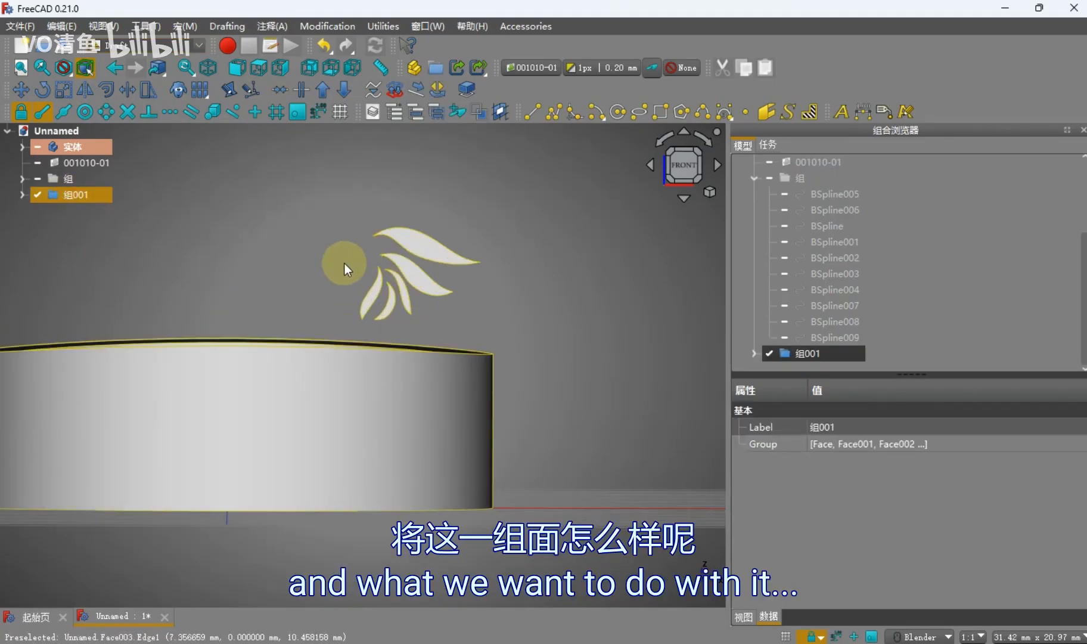
key("3")
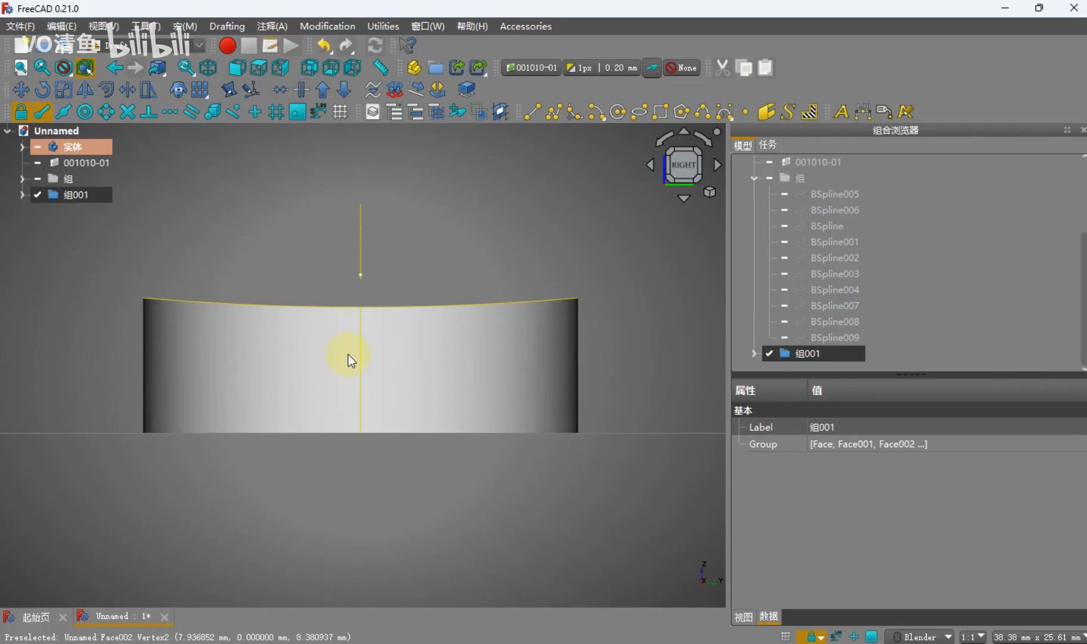
key("1")
key("3")
scroll(399, 264, "up", 1)
middle_click_drag(399, 265, 405, 292, "shift")
scroll(405, 292, "down", 1)
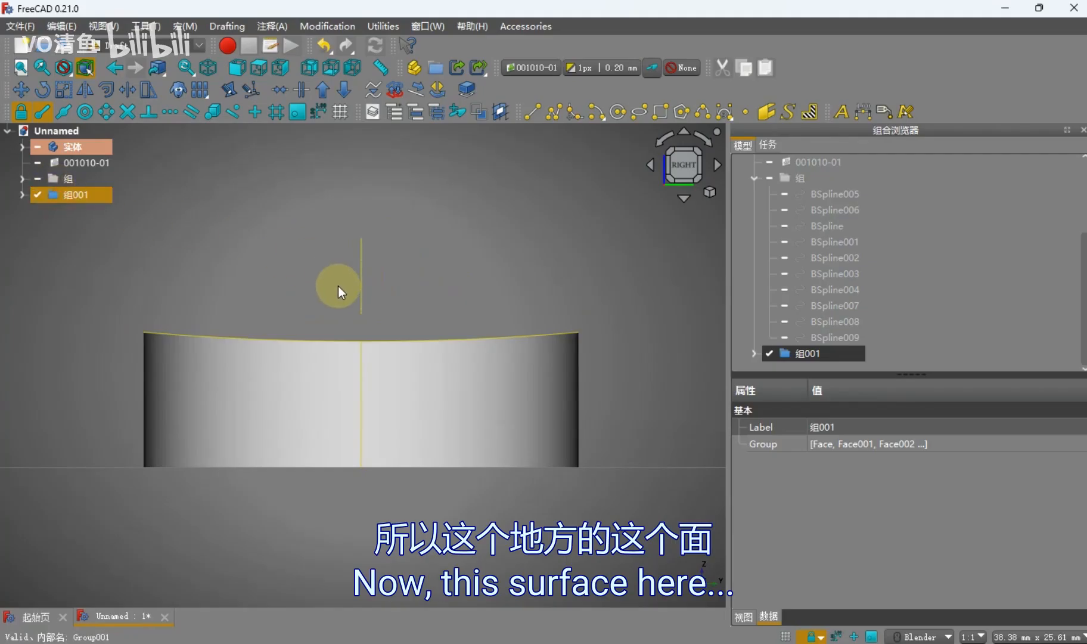
scroll(338, 286, "up", 1)
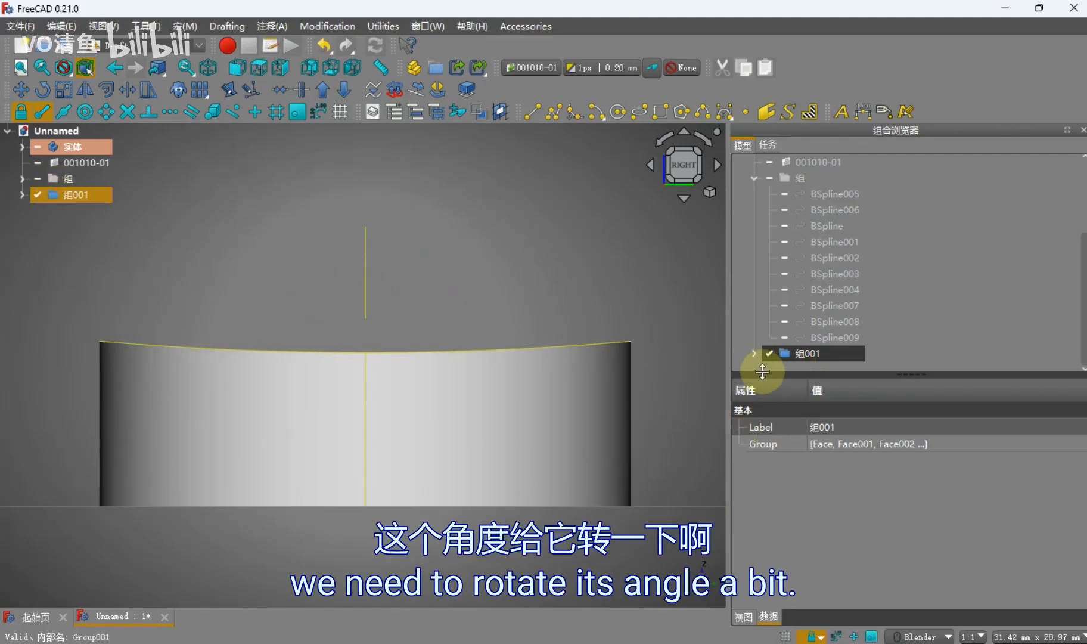
middle_click_drag(450, 311, 470, 312, "shift")
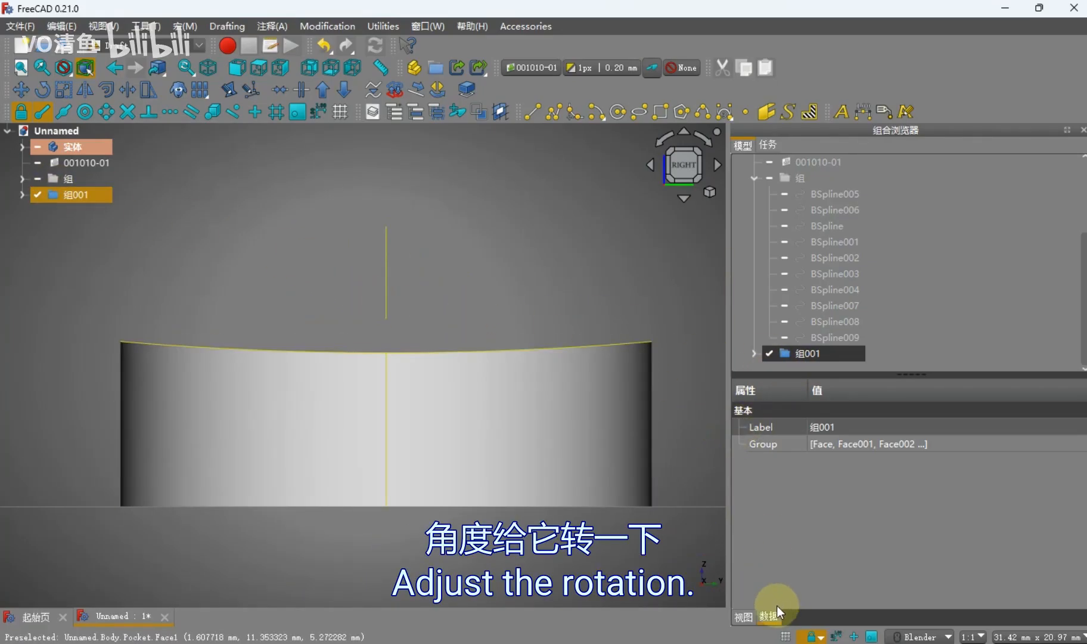
middle_click_drag(699, 522, 430, 321)
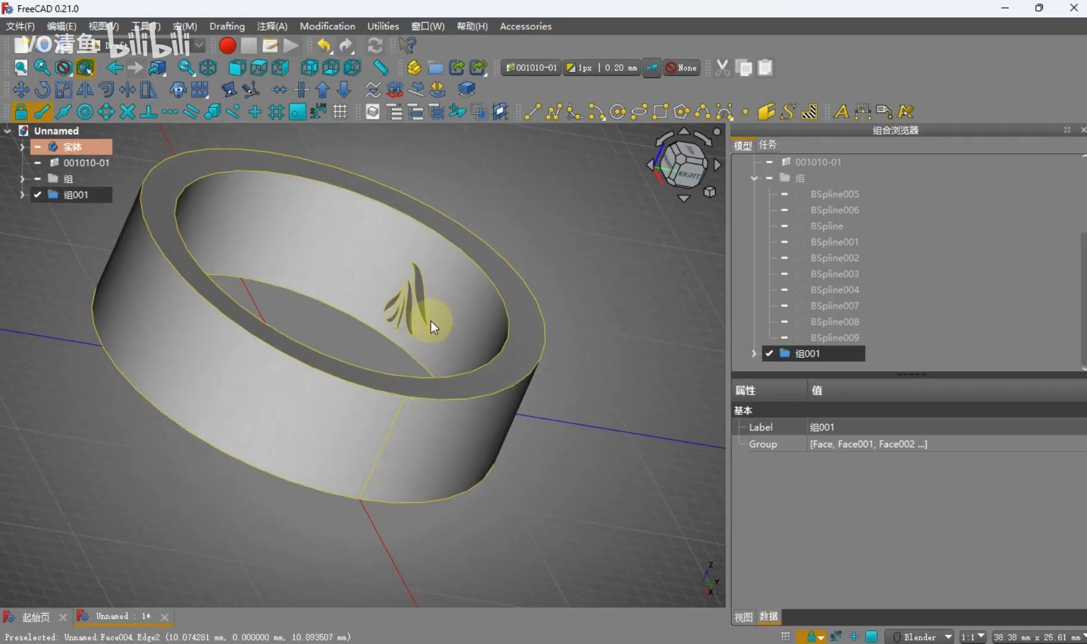
Clone the leaf face group, hide the original group, and select the clone
left_click(182, 90)
left_click(99, 194)
left_click(84, 211)
Rotate the cloned leaf faces in the right view by setting their placement angle to 90°
key("3")
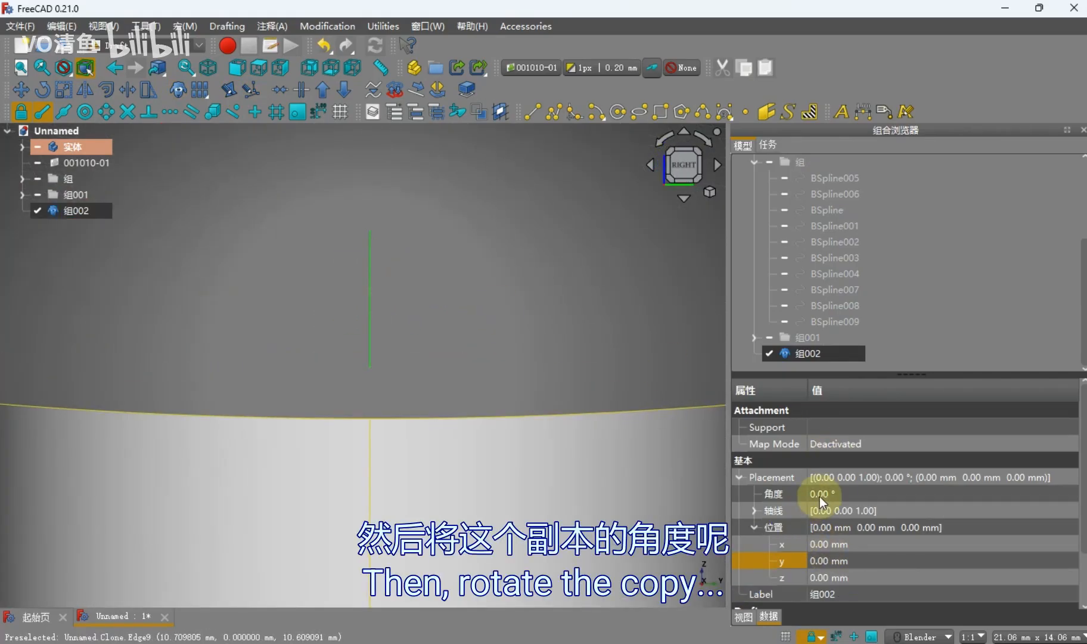
type("90")
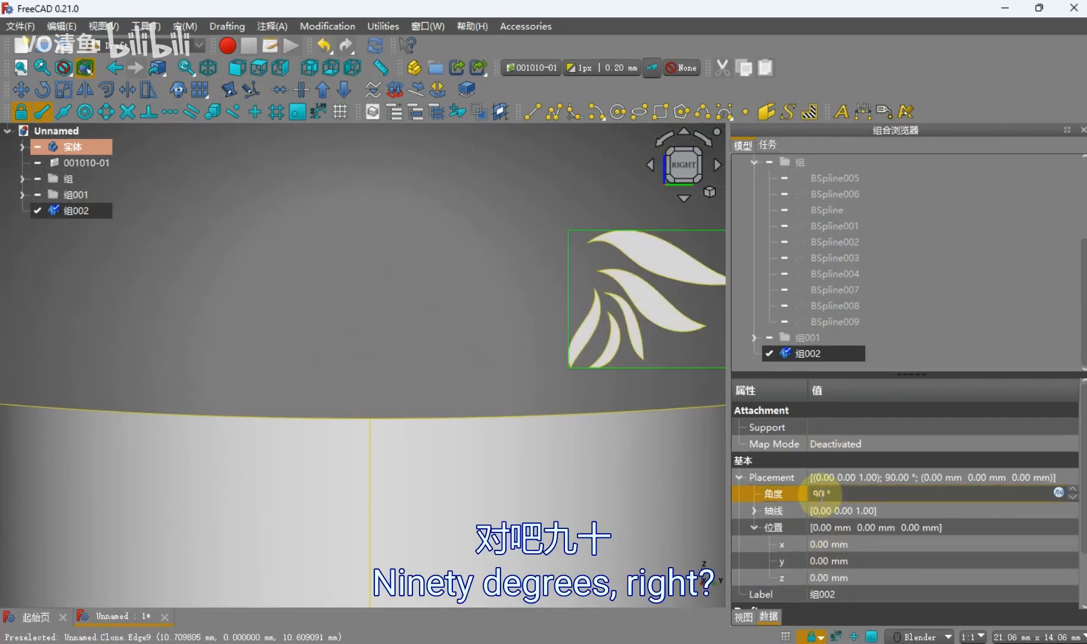
scroll(495, 328, "down", 5)
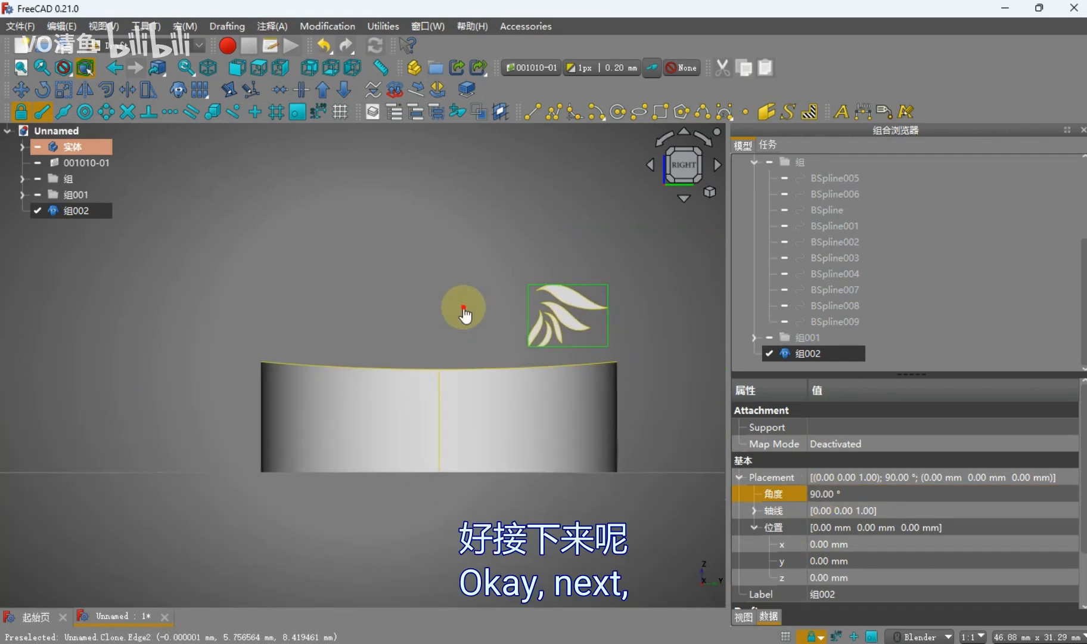
left_click(462, 307)
scroll(462, 306, "up", 2)
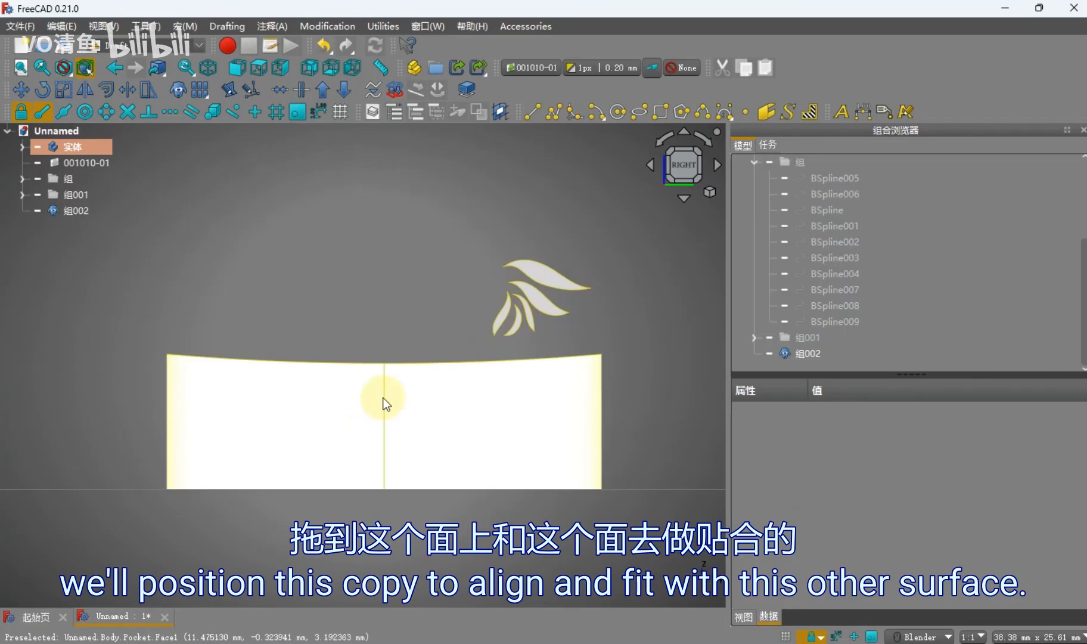
middle_click_drag(384, 401, 406, 318)
key("3")
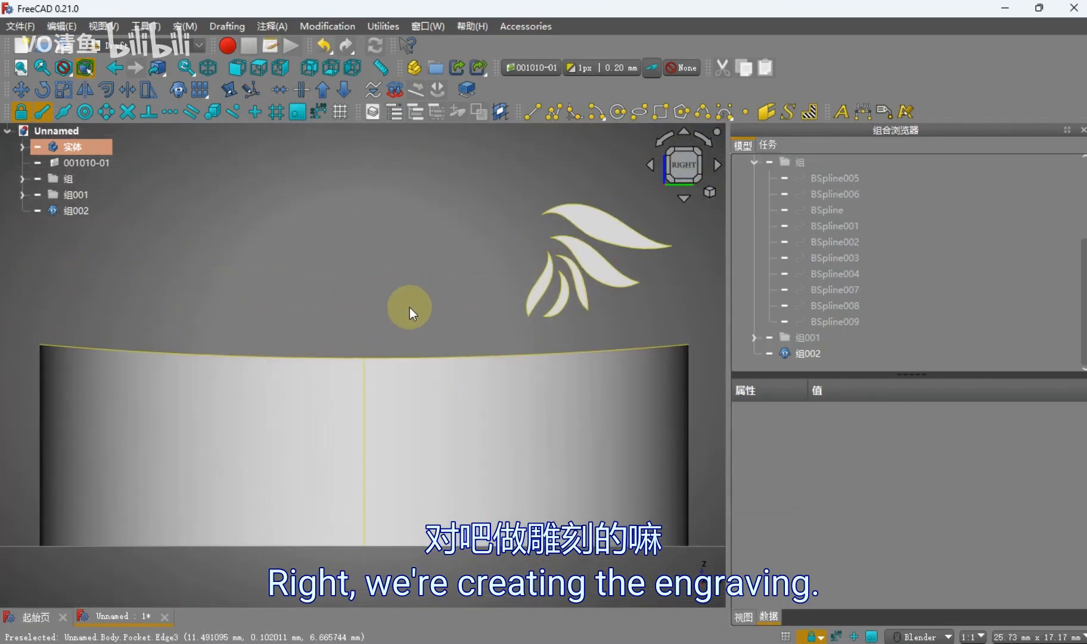
left_click(95, 212)
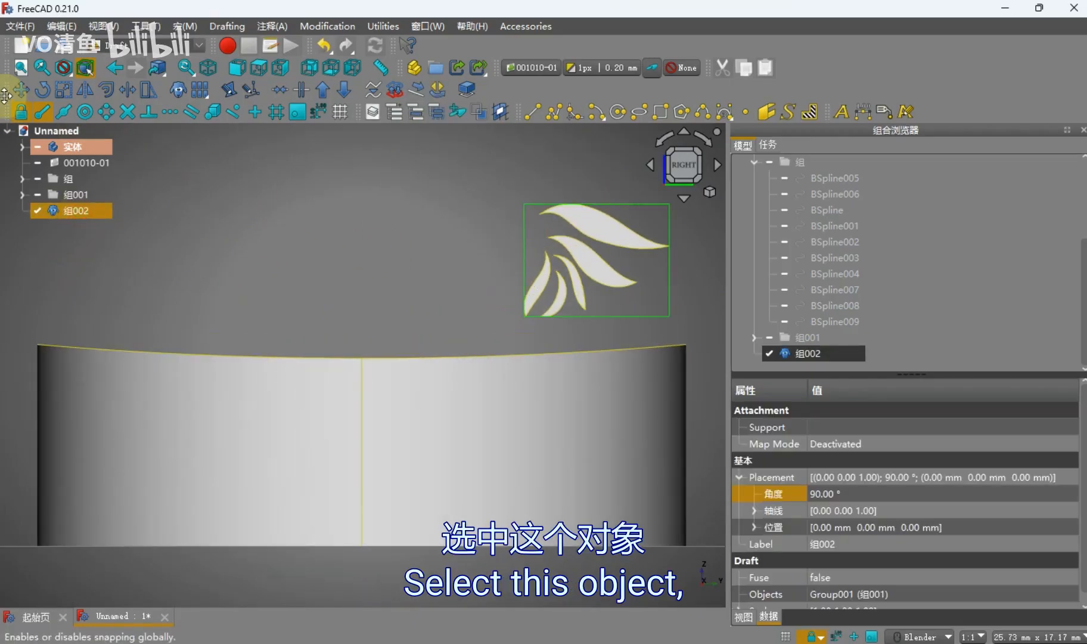
left_click(21, 90)
scroll(502, 250, "down", 2)
scroll(530, 230, "up", 1)
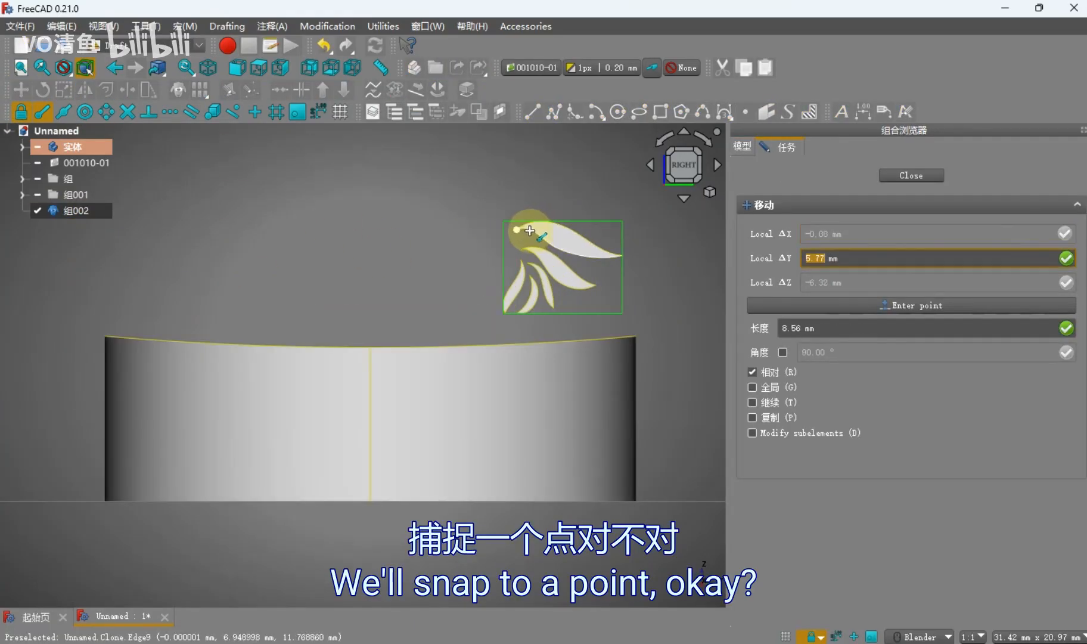
scroll(417, 268, "down", 2)
left_click(911, 175)
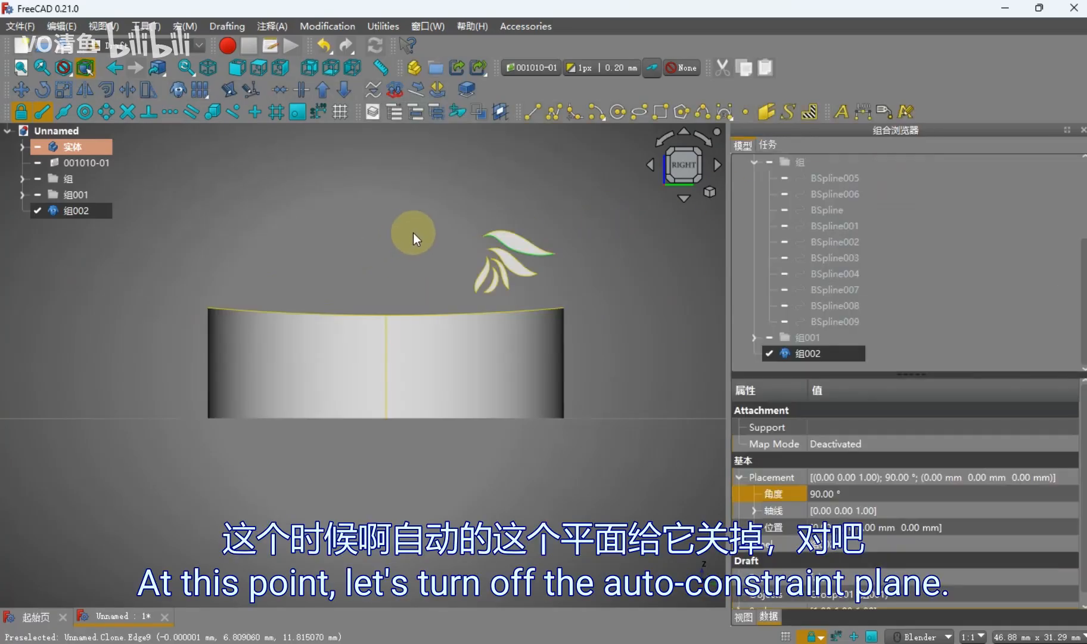
Try moving the cloned leaf faces with the working plane set to Front (XZ)
scroll(413, 233, "down", 2)
left_click(423, 207)
left_click(540, 73)
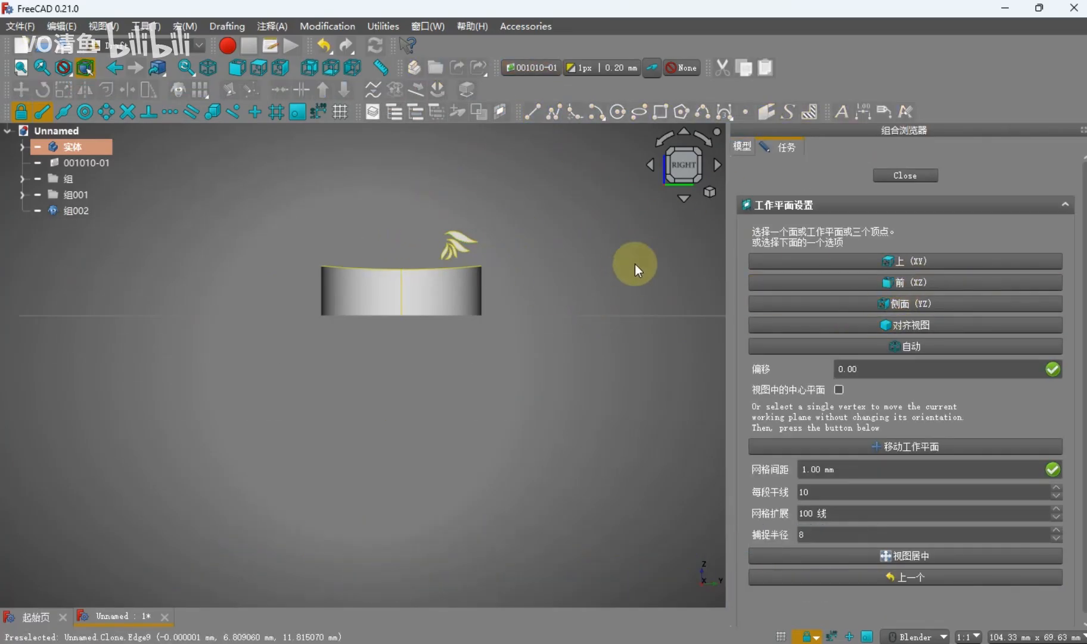
left_click(888, 285)
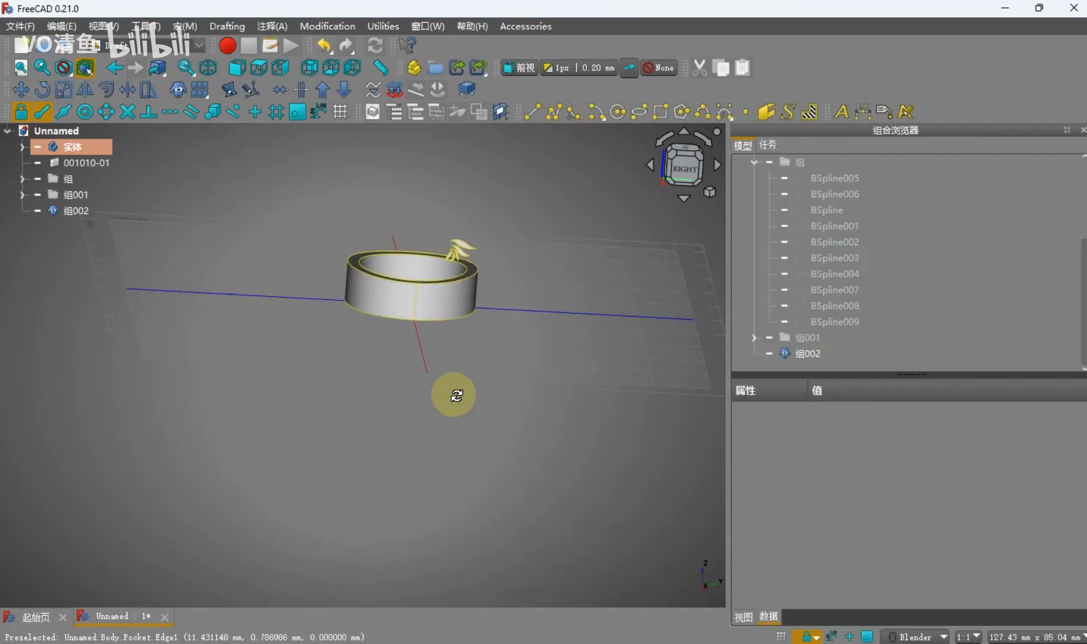
middle_click_drag(456, 395, 486, 408)
key("1")
scroll(404, 270, "up", 3)
middle_click_drag(407, 270, 388, 383, "shift")
scroll(388, 383, "up", 2)
left_click(90, 210)
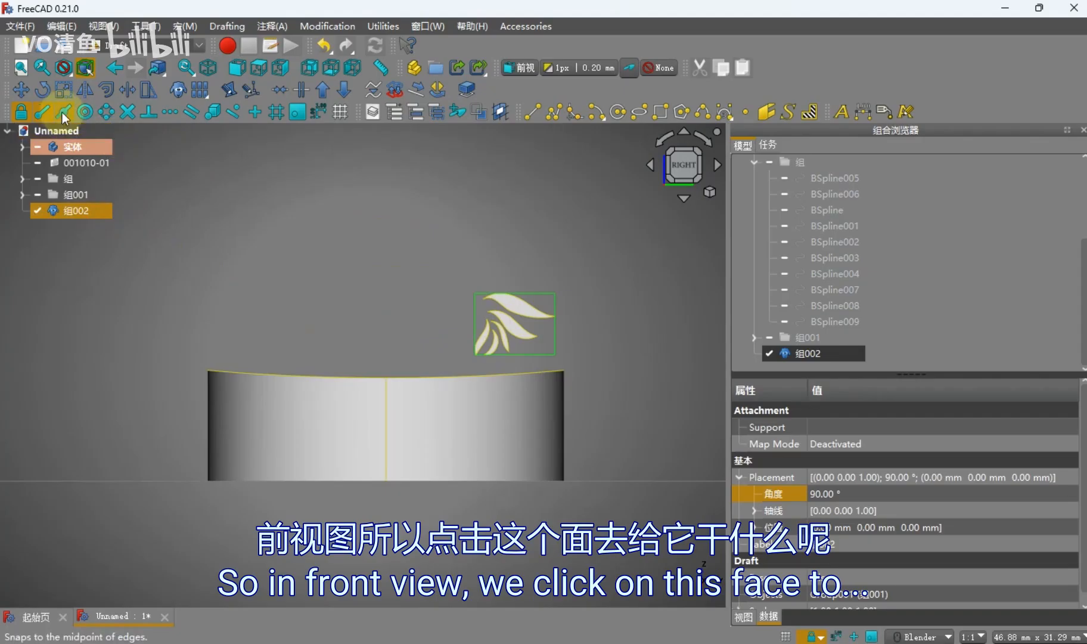
left_click(22, 89)
left_click(912, 174)
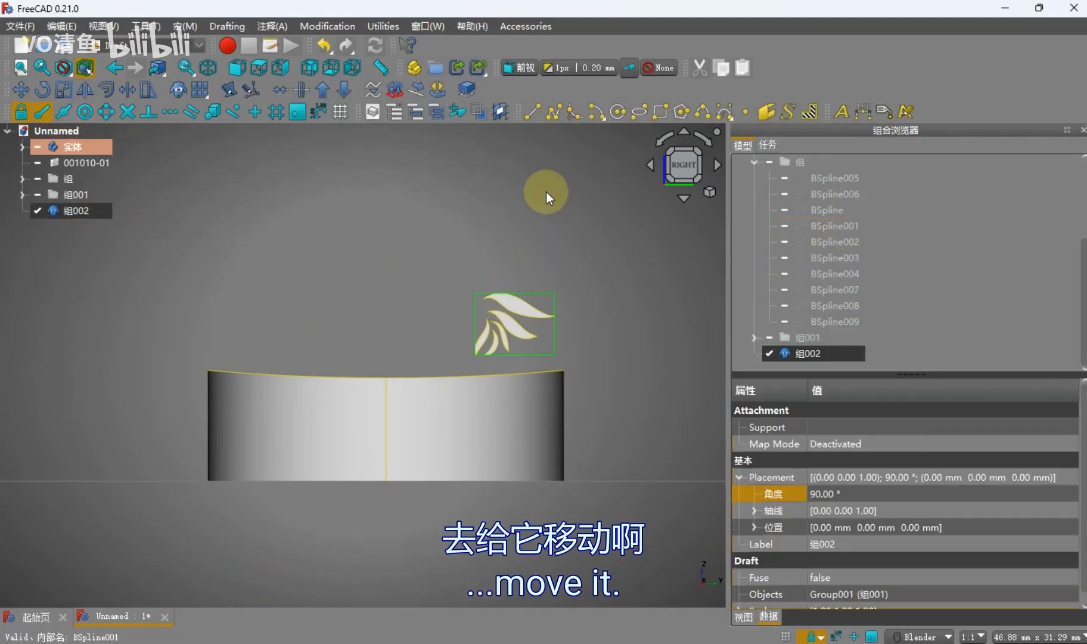
Set the working plane to Side (YZ) and start moving the cloned leaf faces from the upper leaf's tip
left_click(518, 68)
left_click(839, 311)
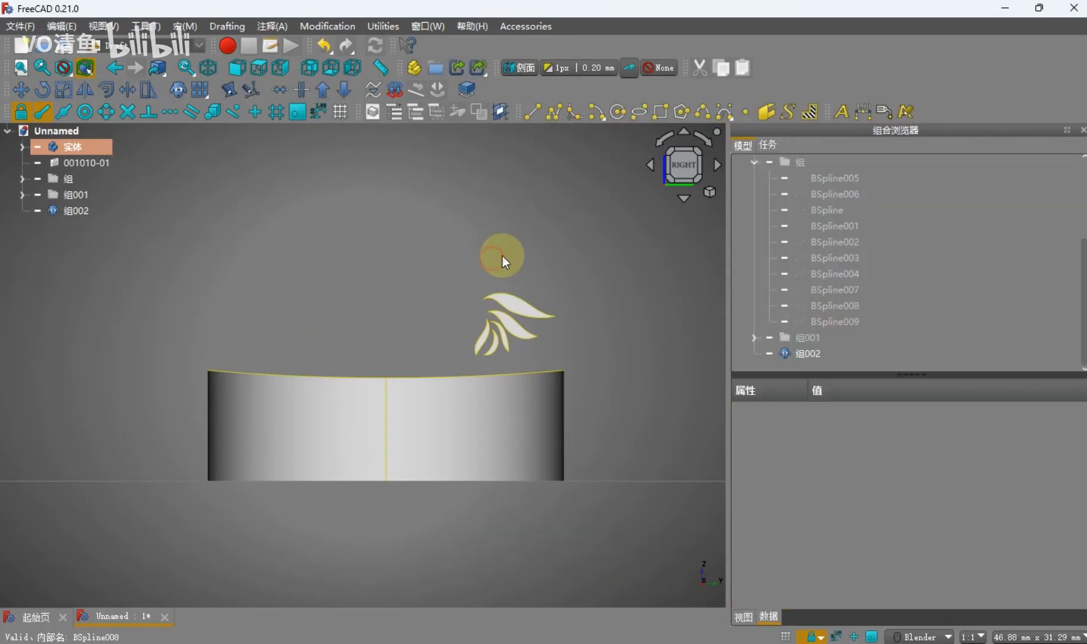
left_click(83, 208)
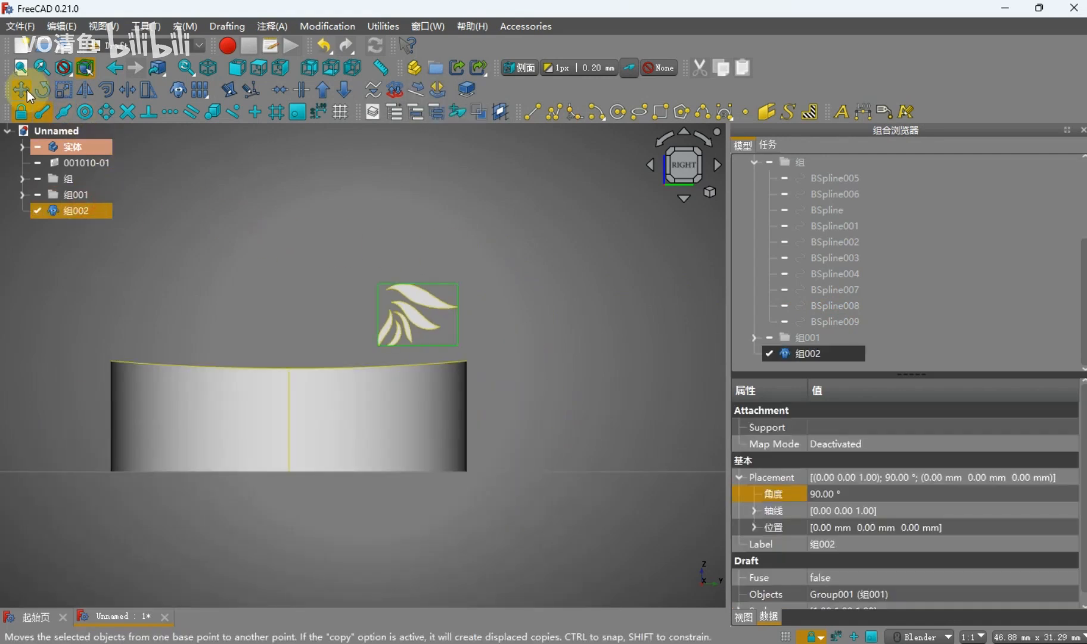
scroll(384, 295, "up", 2)
left_click(392, 275)
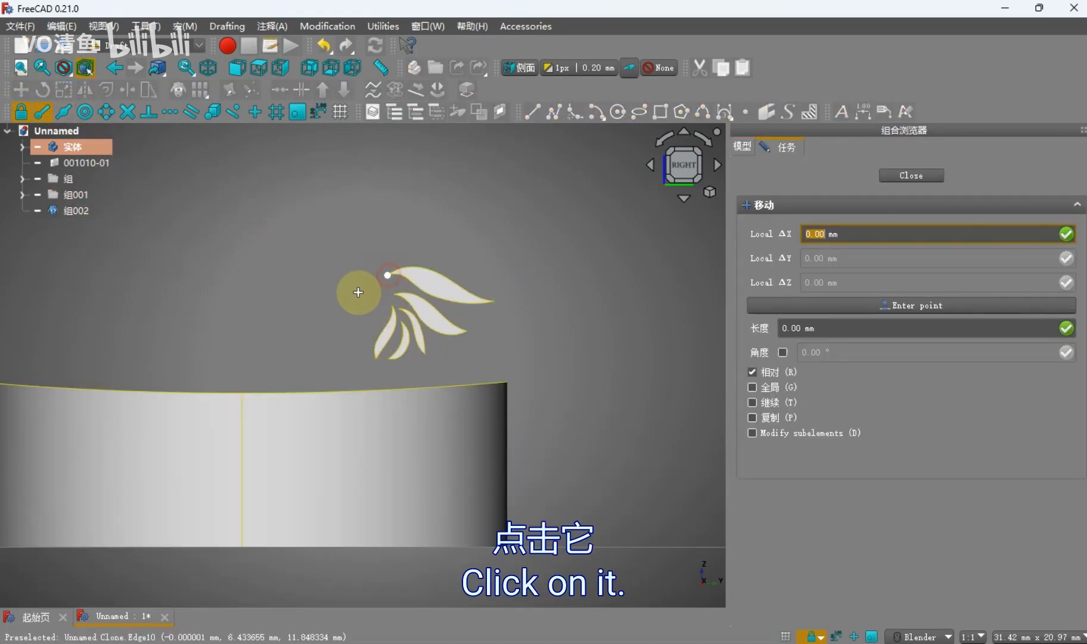
Place the clone on the ring's outer seam line with nearest-point snapping, offset about -6.37, -7.17 and 11.50 mm in local X, Y and Z
scroll(357, 291, "down", 2)
scroll(308, 337, "down", 1)
middle_click_drag(308, 337, 368, 400)
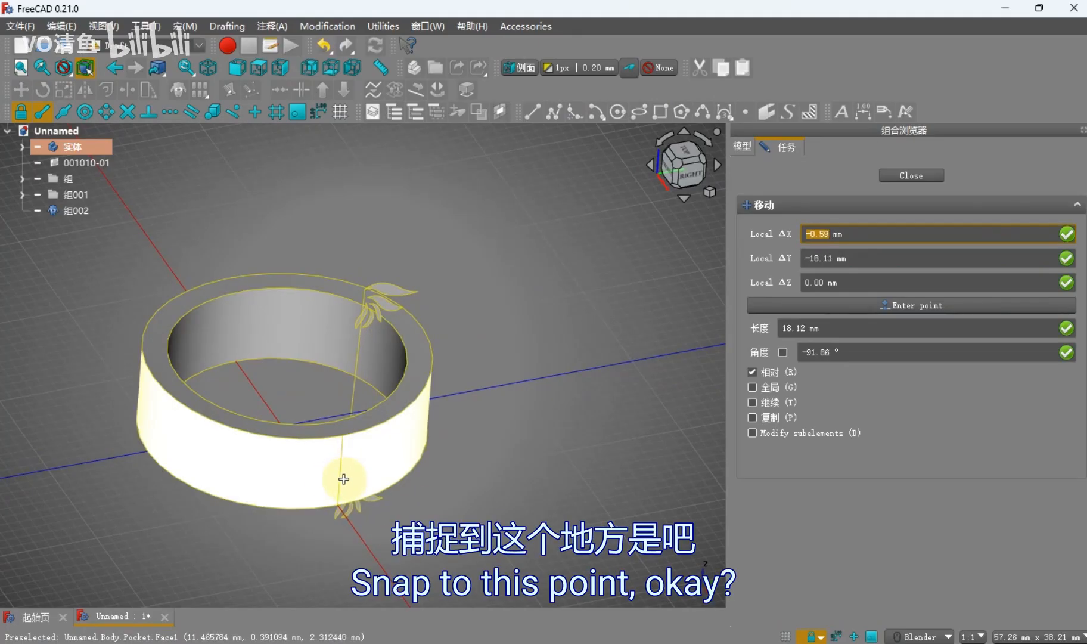
left_click(234, 114)
scroll(340, 468, "up", 2)
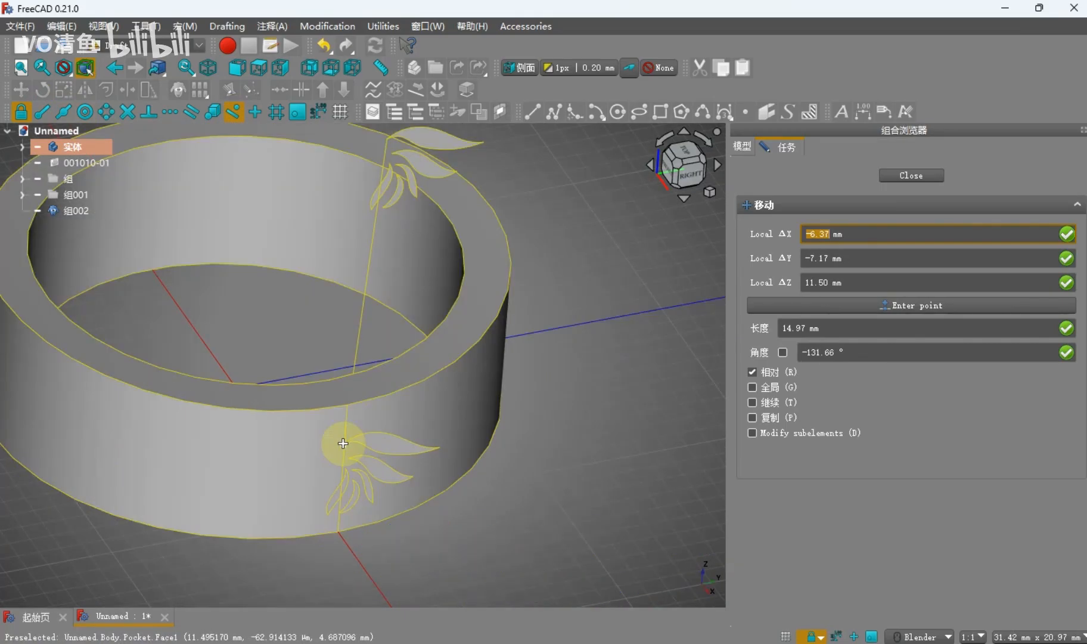
left_click(343, 444)
left_click(528, 528)
key("1")
key("3")
scroll(517, 486, "up", 1)
mouse_move(517, 486)
middle_mouse_down("shift")
mouse_move(417, 478)
mouse_move(481, 508)
middle_mouse_up("shift")
middle_click_drag(302, 376, 345, 400, "shift")
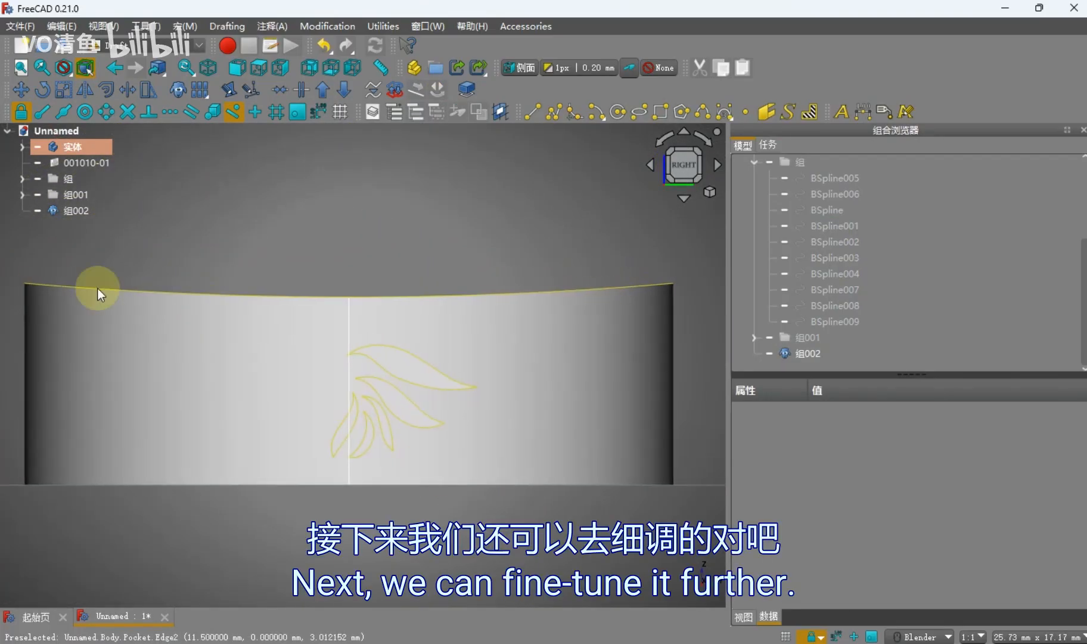
Set the Y position of the cloned leaf faces to -11.37 mm in their placement
left_click(68, 215)
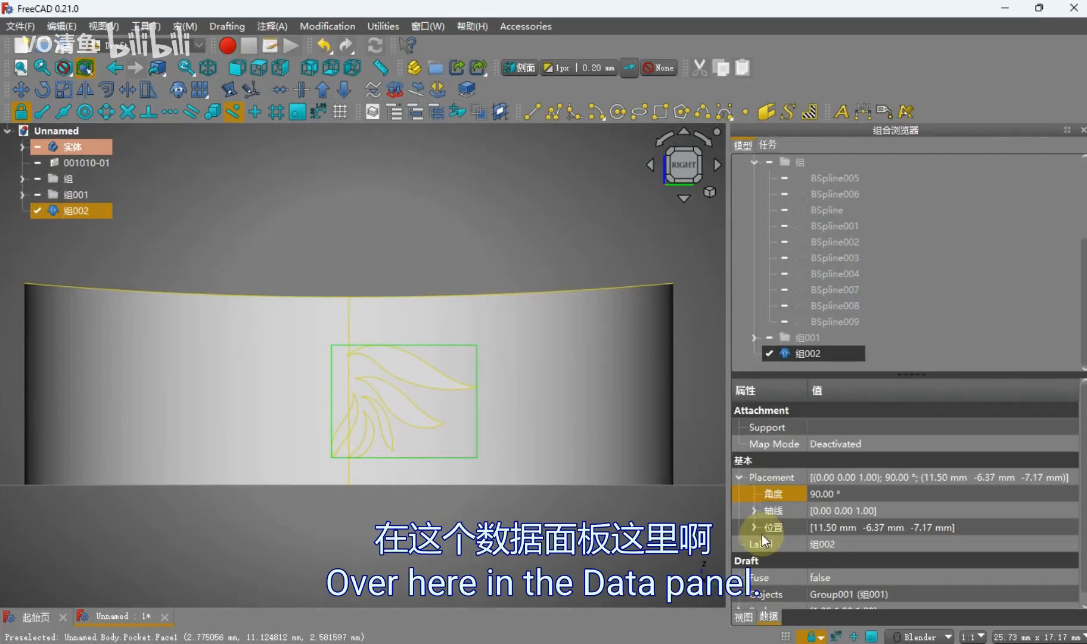
scroll(762, 540, "down", 1)
left_click(754, 518)
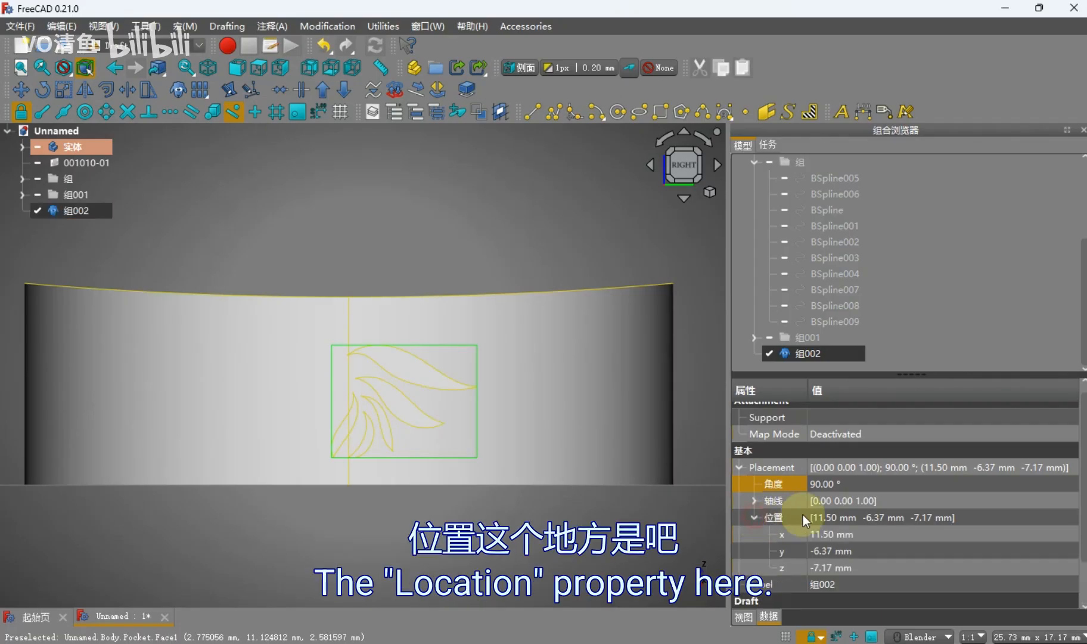
scroll(803, 515, "down", 3)
left_click(831, 485)
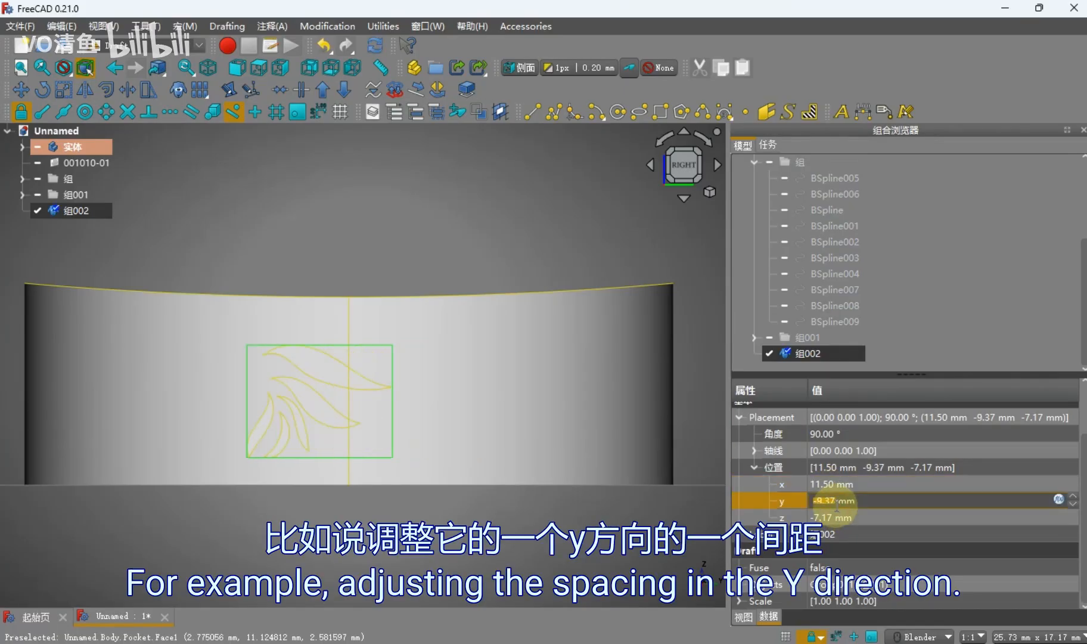
scroll(837, 504, "up", 1)
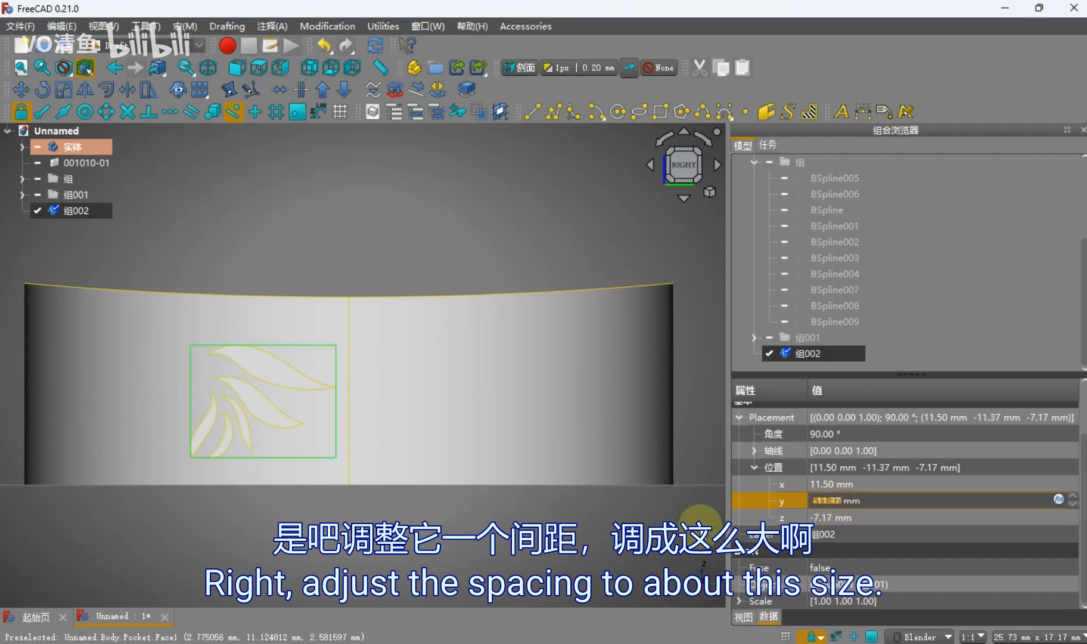
left_click(665, 528)
Examine the leaf clone's size and placement values against the edges of the ring's outer face
scroll(298, 459, "down", 2)
scroll(297, 461, "up", 2)
scroll(291, 414, "up", 2)
scroll(290, 413, "down", 3)
scroll(290, 413, "up", 3)
left_click(76, 210)
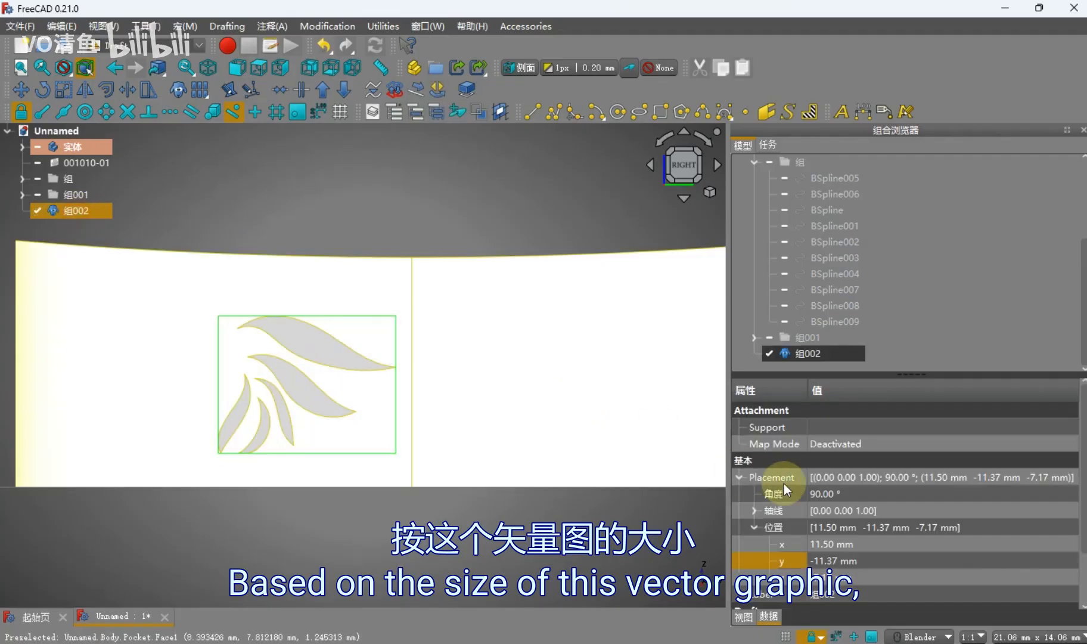
scroll(829, 534, "down", 1)
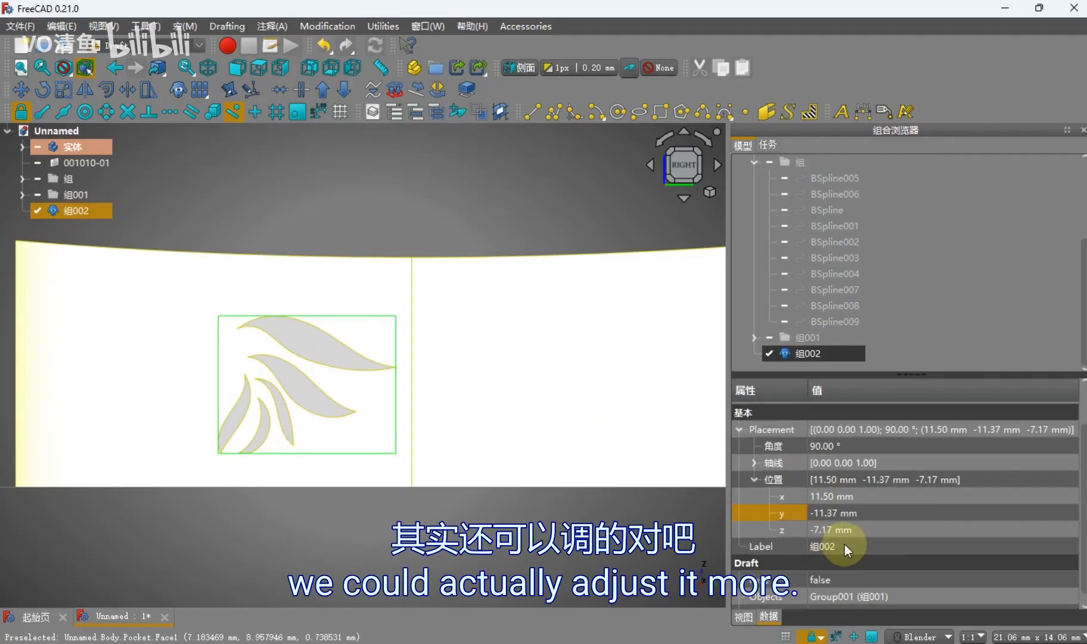
scroll(385, 420, "down", 3)
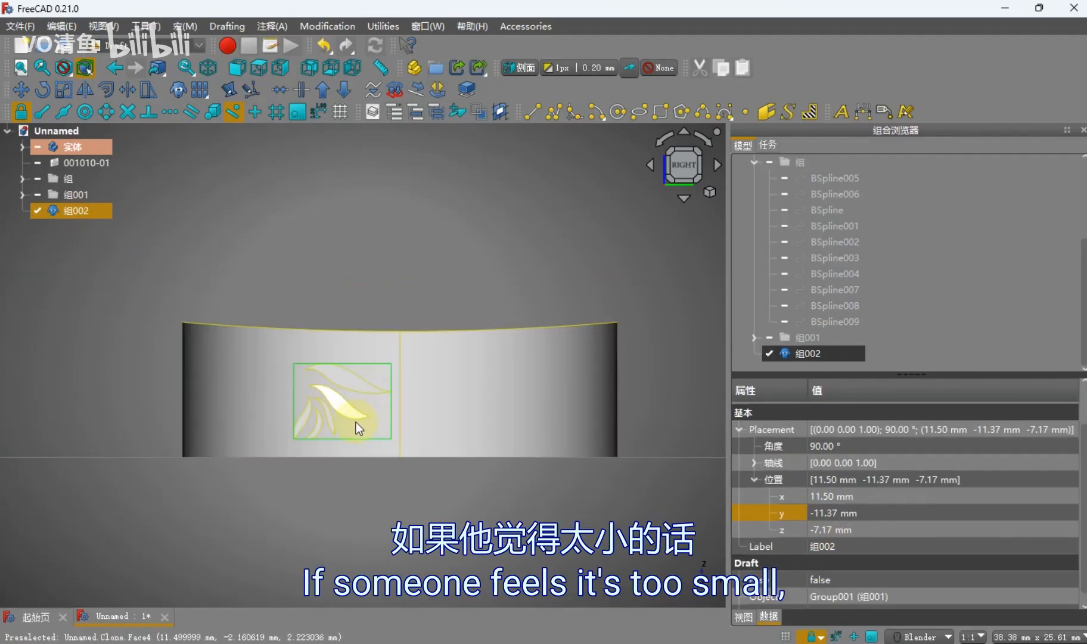
scroll(355, 417, "up", 3)
scroll(388, 361, "down", 3)
scroll(376, 352, "up", 2)
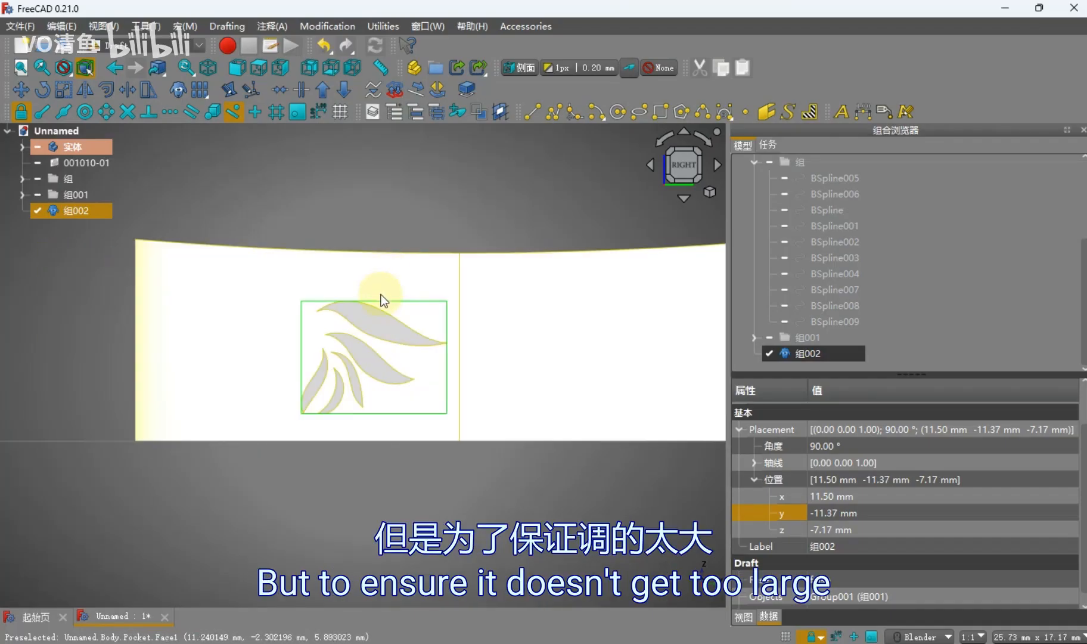
scroll(340, 290, "down", 2)
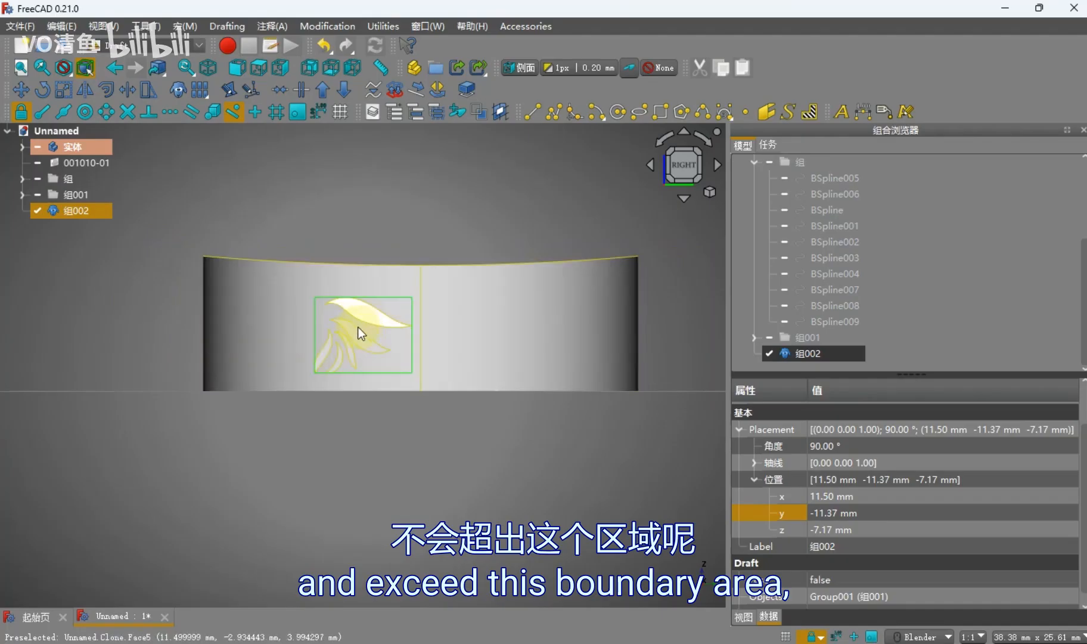
scroll(366, 329, "up", 3)
scroll(365, 328, "up", 1)
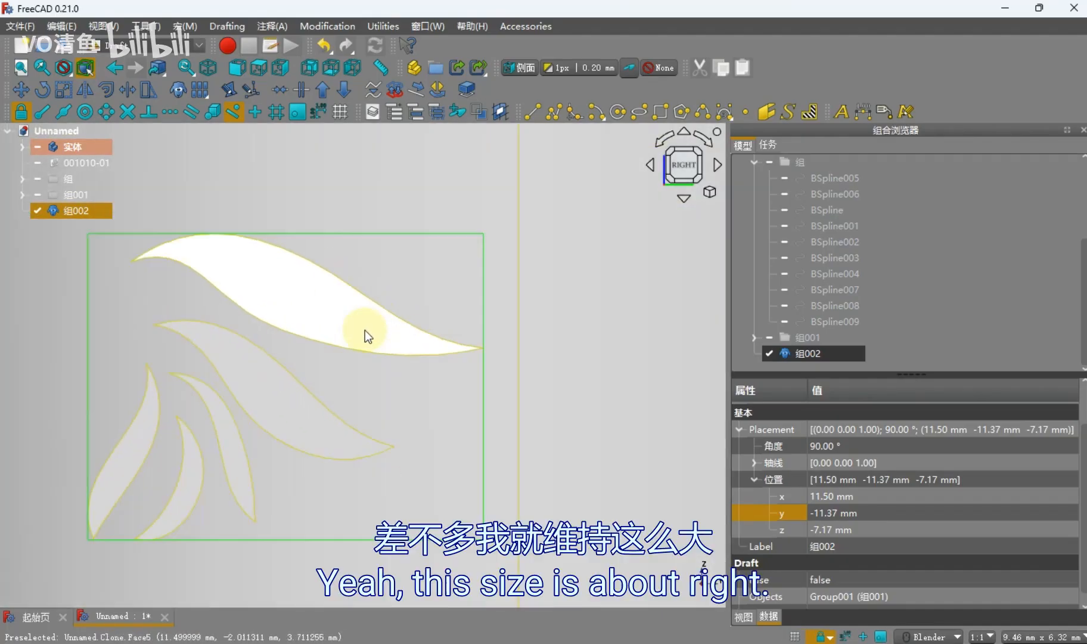
scroll(364, 329, "down", 2)
left_click(384, 501)
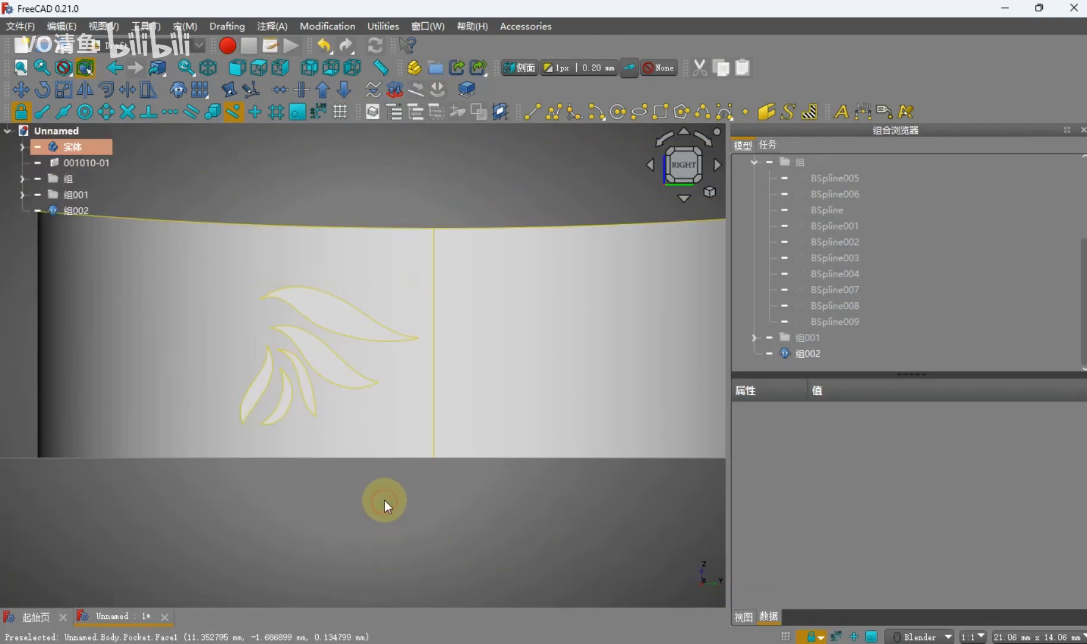
Switch to the Part workbench with the ring and leaf pattern in the right view
scroll(377, 452, "down", 2)
scroll(262, 281, "down", 1)
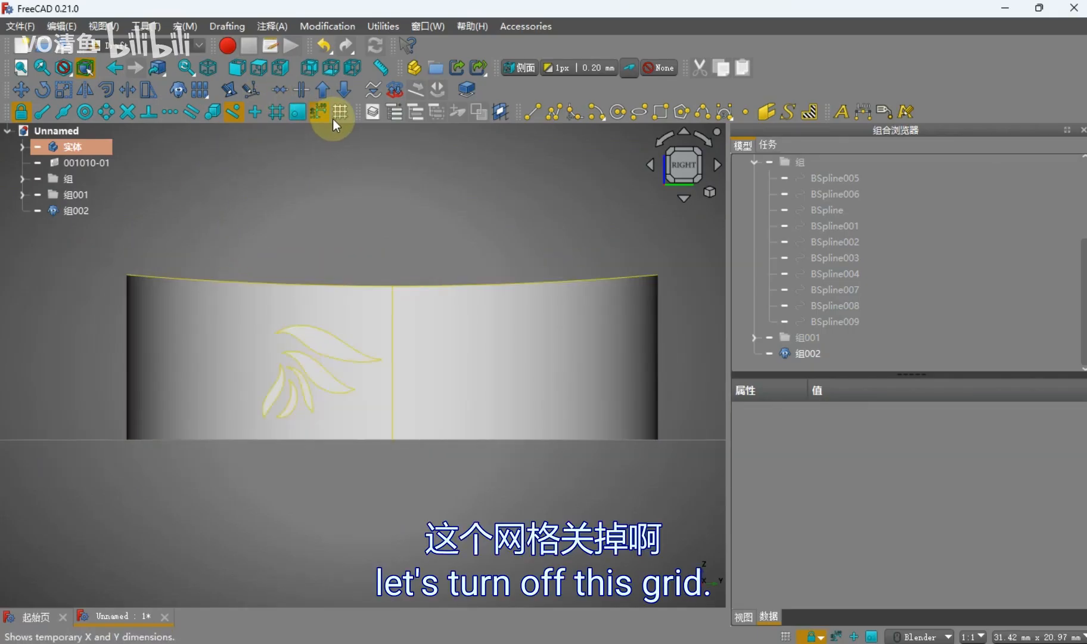
left_click(155, 46)
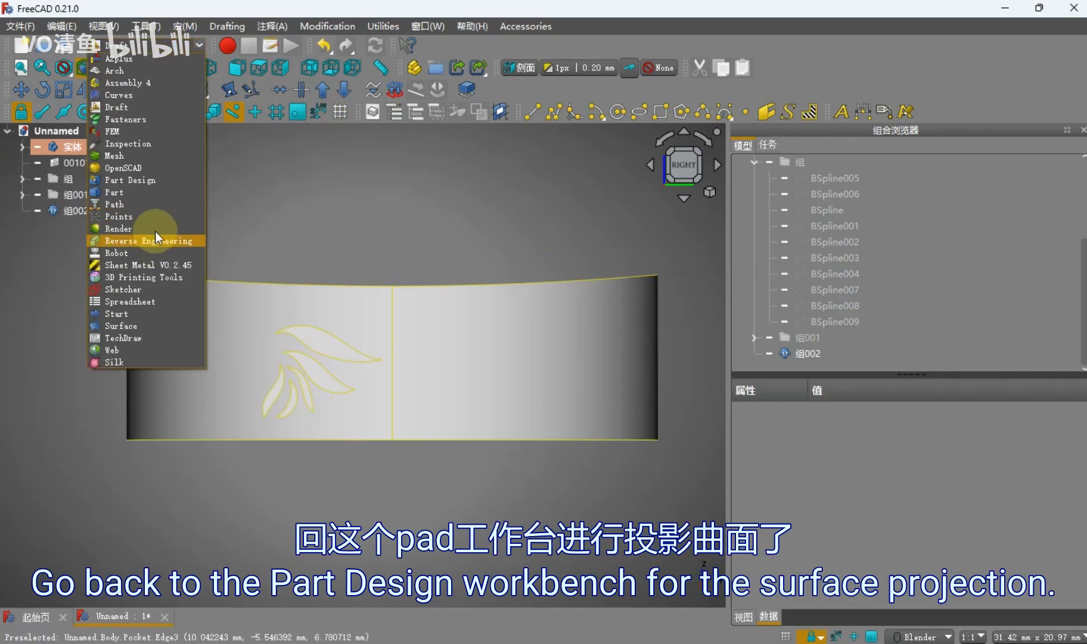
left_click(174, 198)
middle_click_drag(312, 256, 368, 317)
scroll(368, 317, "up", 3)
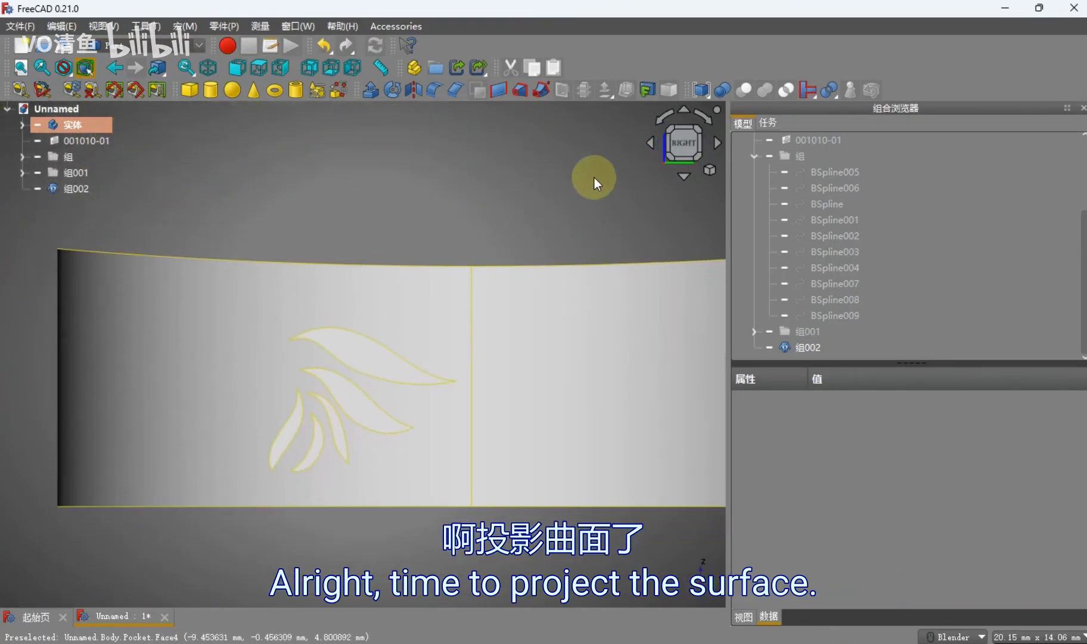
Start a projection on surface from the right view and choose the ring's outer face as the projection surface
left_click(647, 88)
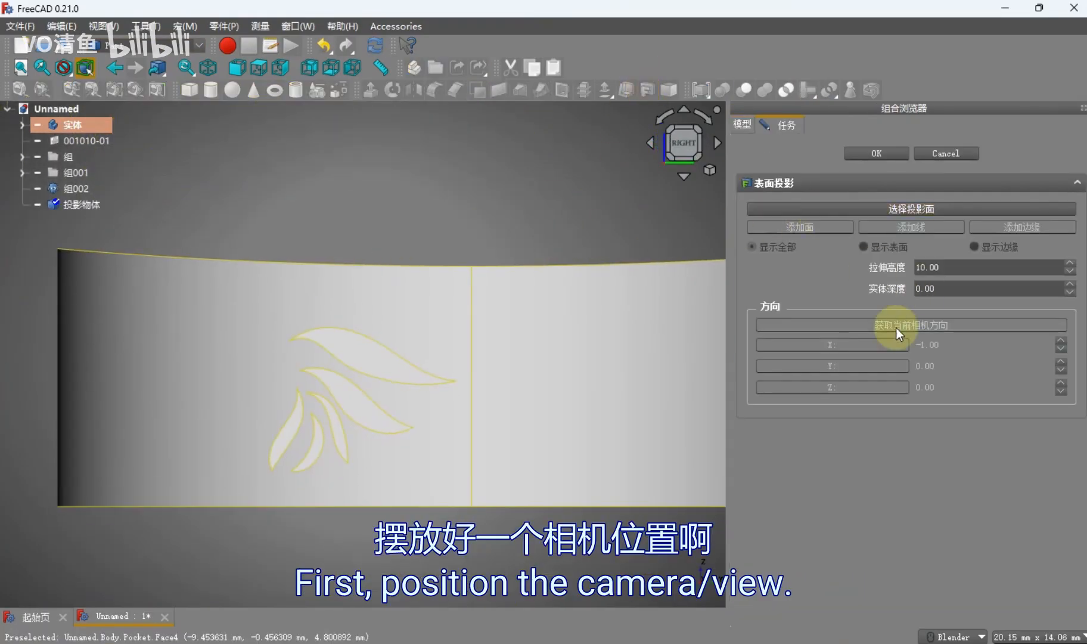
left_click(917, 212)
left_click(584, 338)
Add the five cloned leaf faces to the surface projection
scroll(470, 429, "down", 3)
scroll(368, 460, "up", 1)
middle_click_drag(372, 468, 487, 519)
left_click(800, 227)
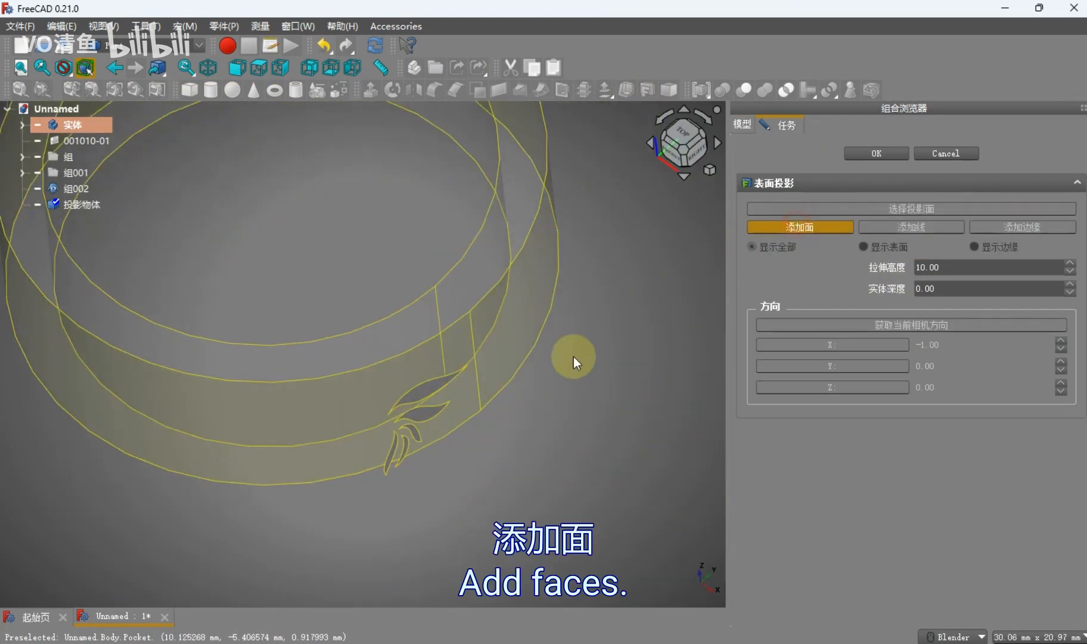
scroll(453, 392, "up", 5)
left_click(388, 459)
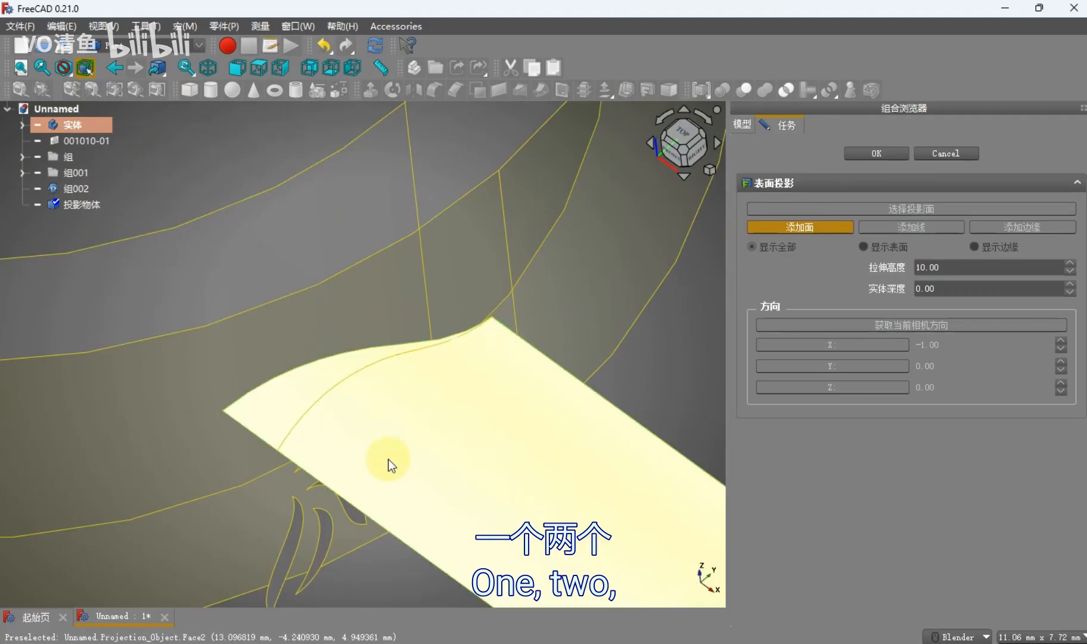
middle_click_drag(327, 484, 390, 405)
scroll(306, 400, "down", 5)
scroll(317, 393, "up", 2)
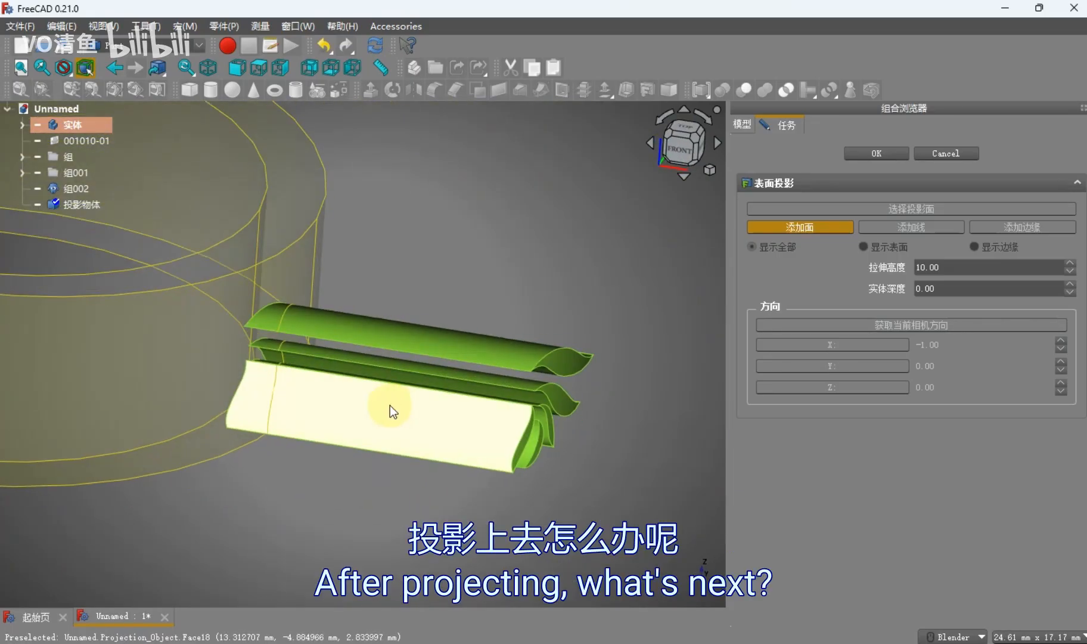
Set the extrude height of the projected leaf faces to 2
left_click(937, 267)
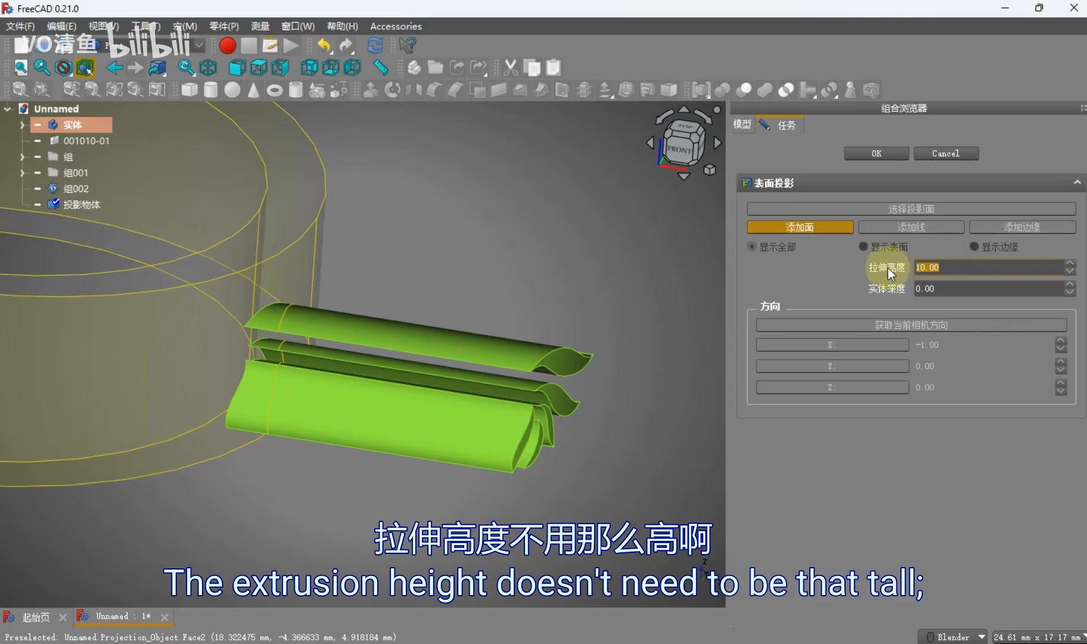
type("2")
scroll(286, 369, "up", 2)
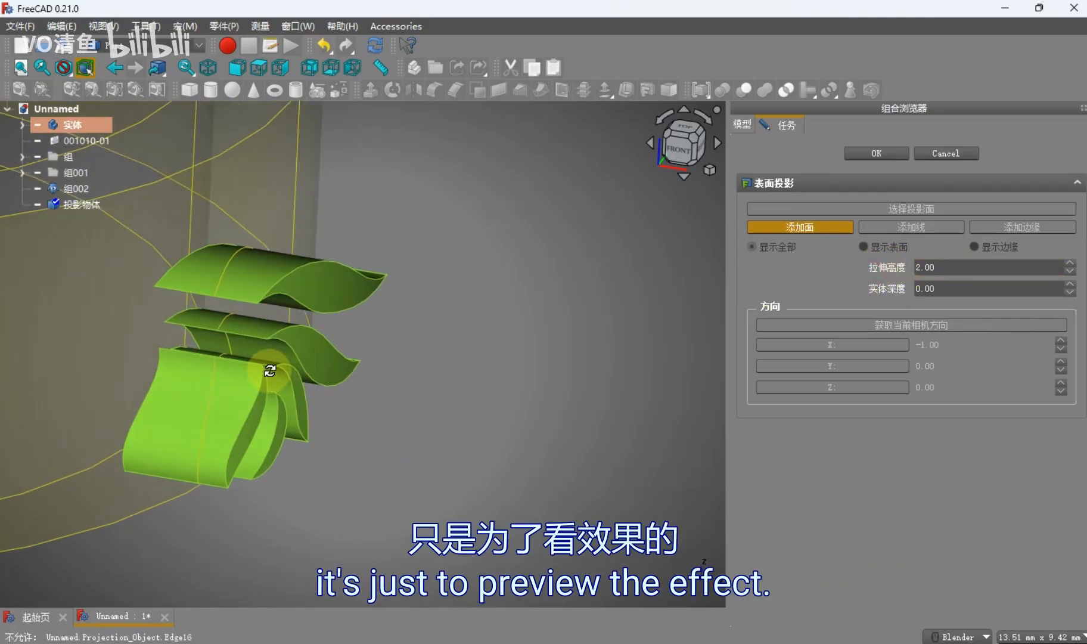
scroll(274, 367, "up", 2)
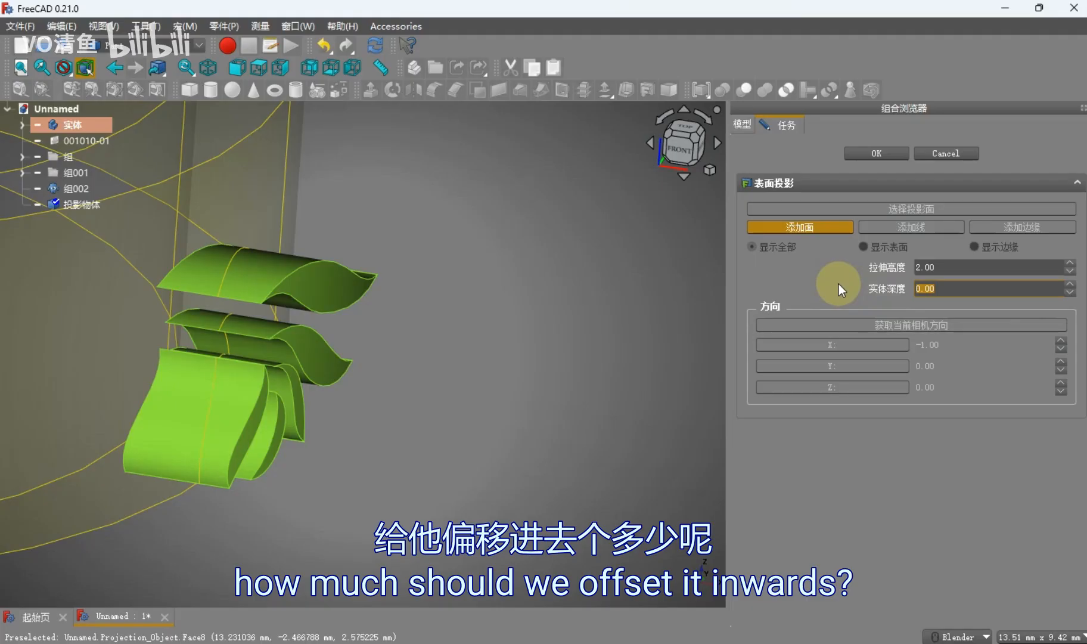
Set the solid depth of the projected leaf faces to 0.15 and finish the surface projection
type("0.")
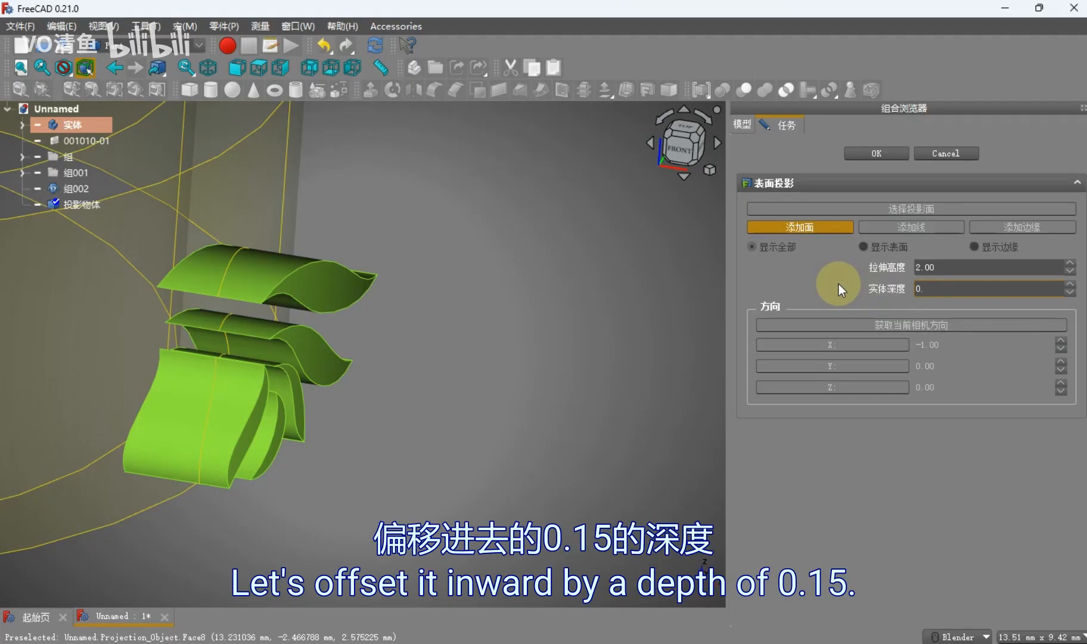
type("15")
scroll(422, 320, "down", 2)
middle_click_drag(422, 321, 373, 335)
scroll(481, 330, "up", 2)
mouse_move(481, 330)
middle_mouse_down()
mouse_move(479, 348)
mouse_move(501, 334)
middle_mouse_up()
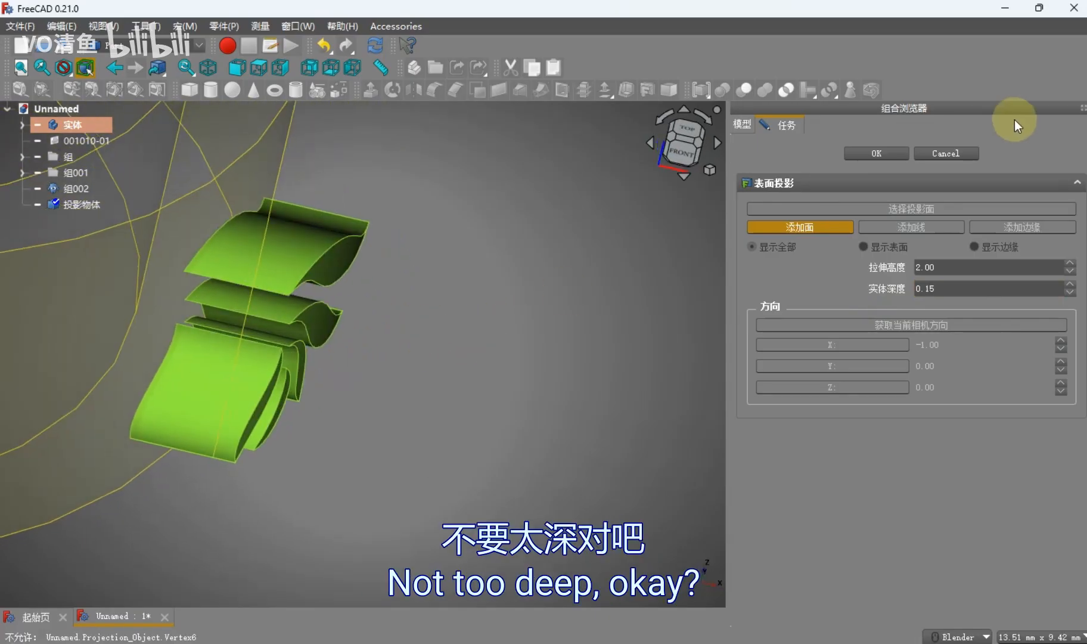
left_click(883, 156)
scroll(356, 391, "down", 4)
middle_click_drag(408, 364, 410, 361)
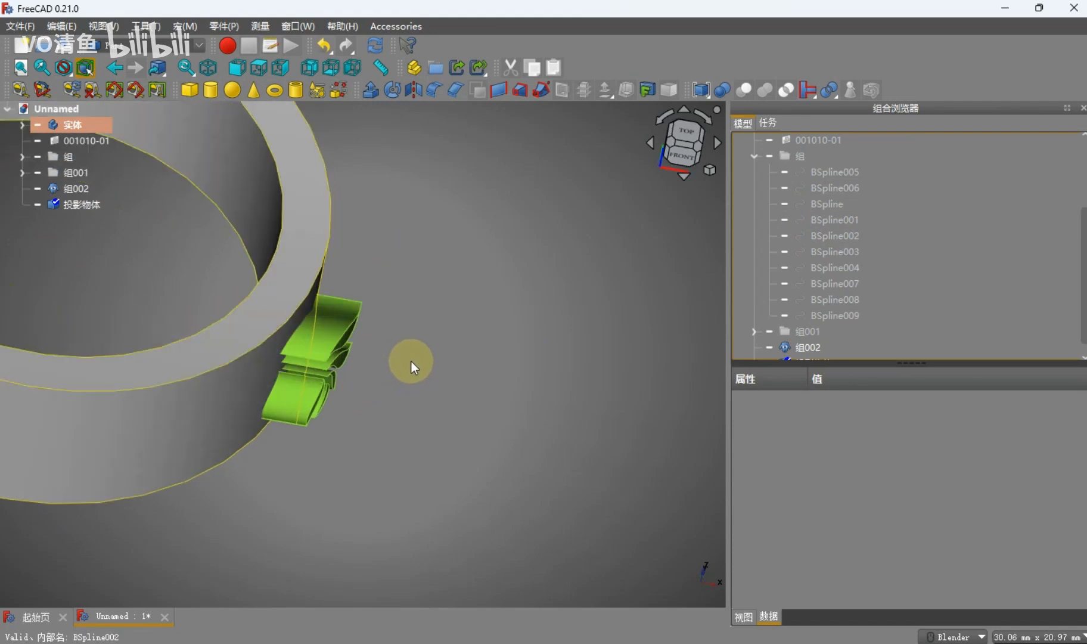
Switch to the Draft workbench in the top view and set the working plane to Top
key("2")
left_click(199, 45)
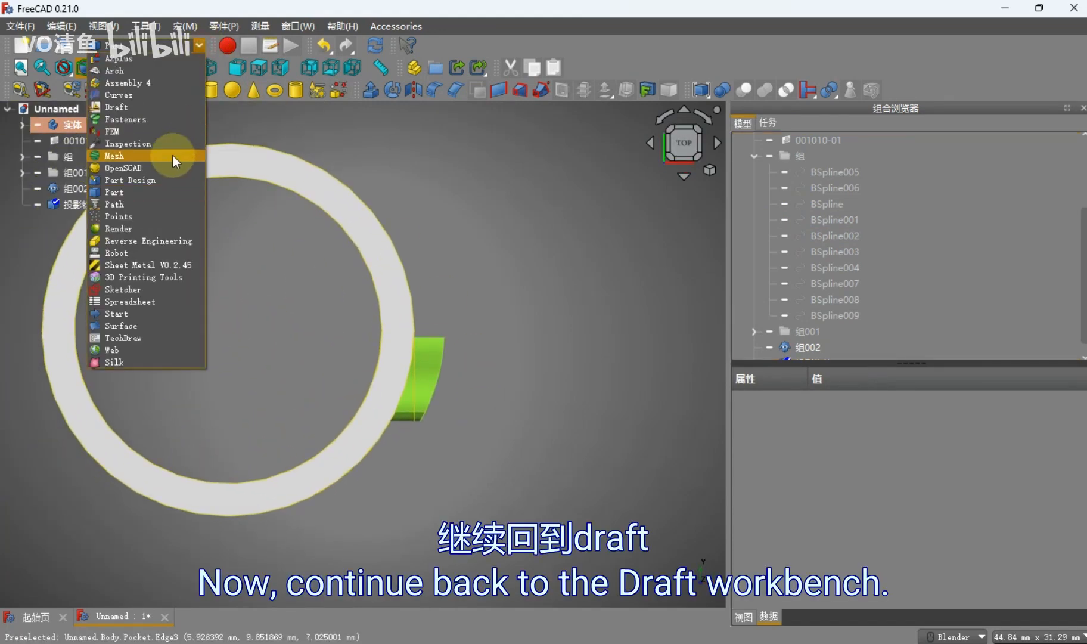
left_click(189, 117)
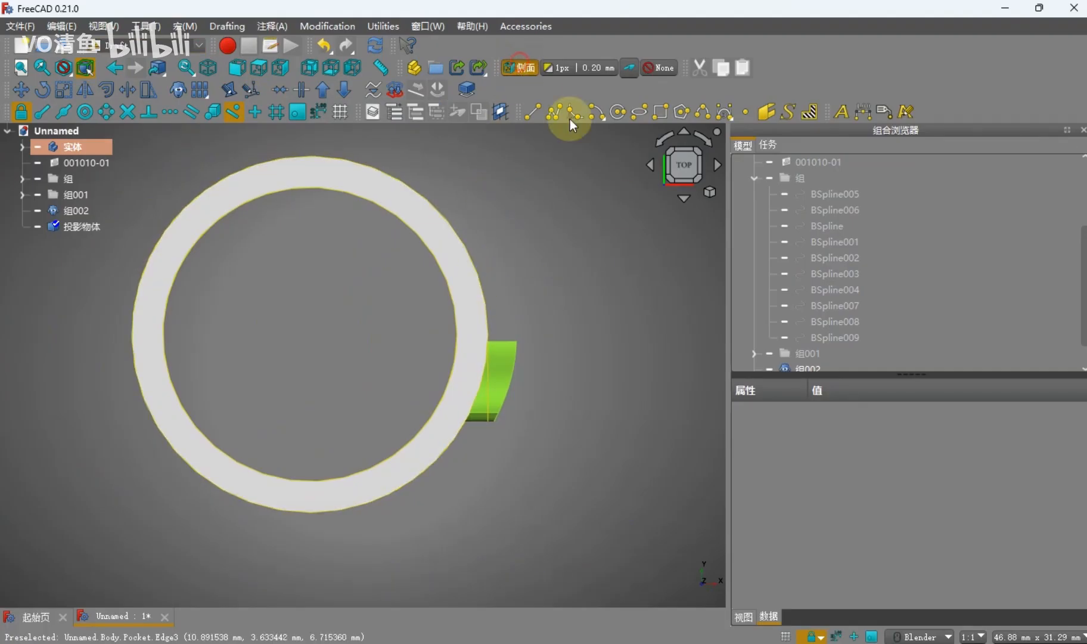
left_click(873, 263)
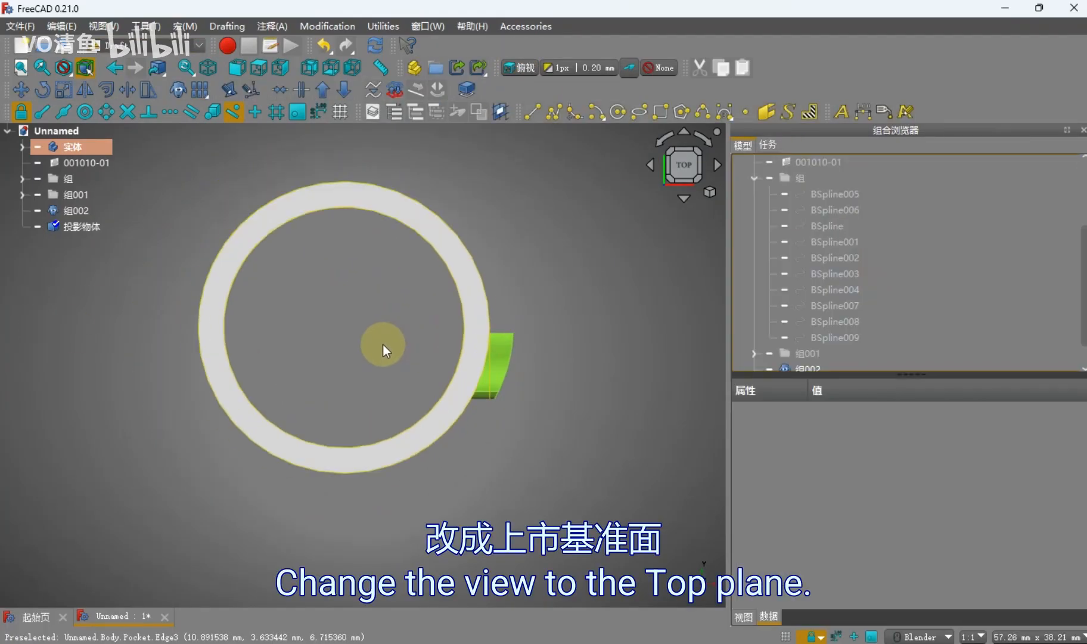
Create a 360° polar array of the projected leaf body with 10 elements, snapping the rotation centre to the ring's centre
left_click(88, 228)
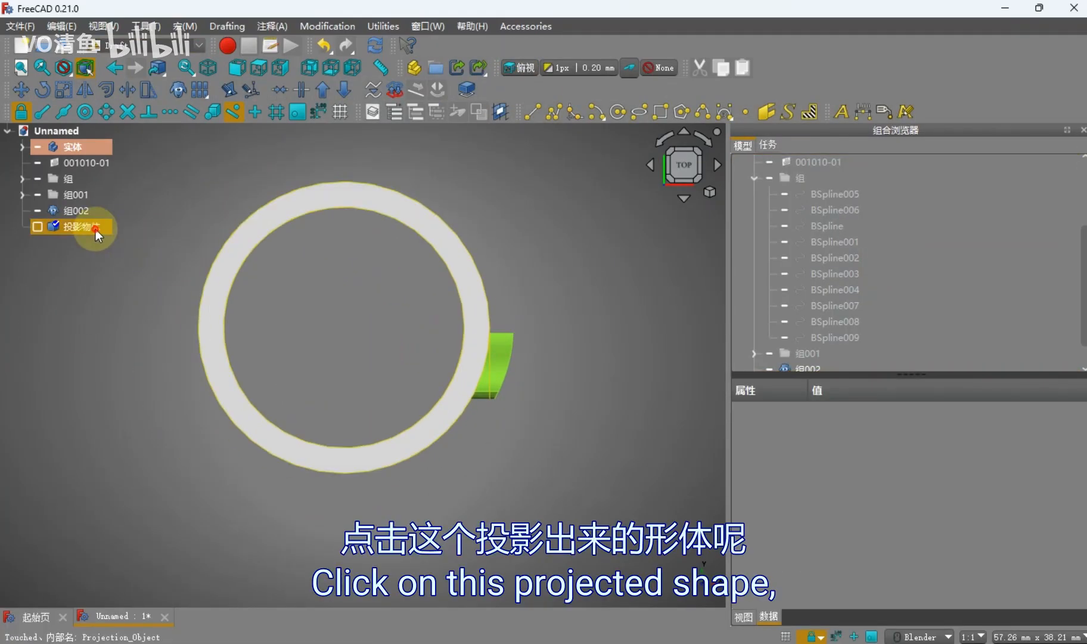
left_click(206, 97)
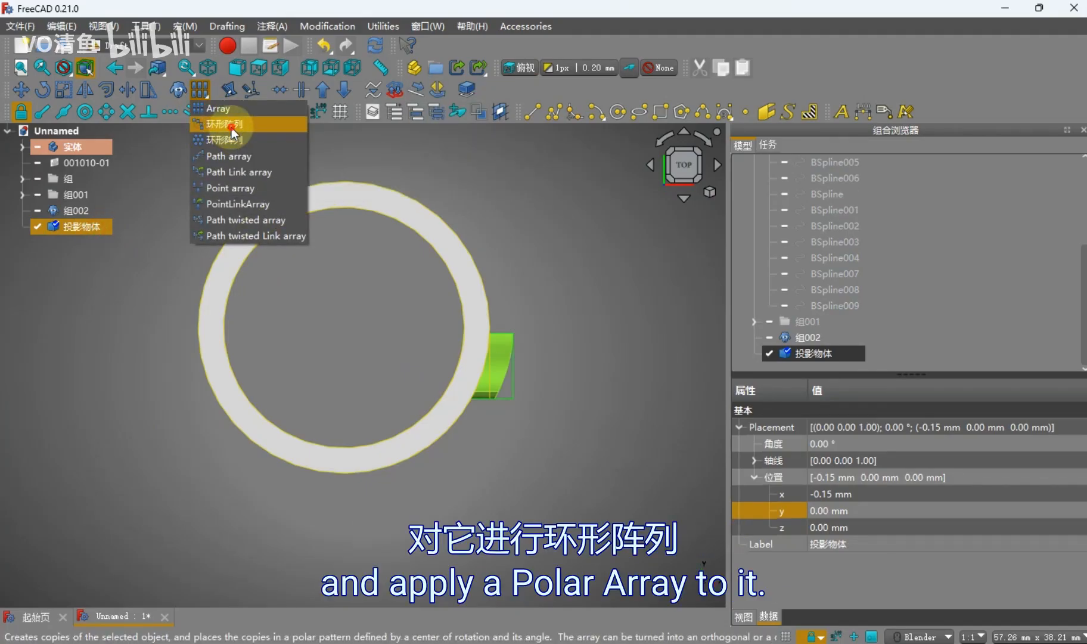
left_click(231, 127)
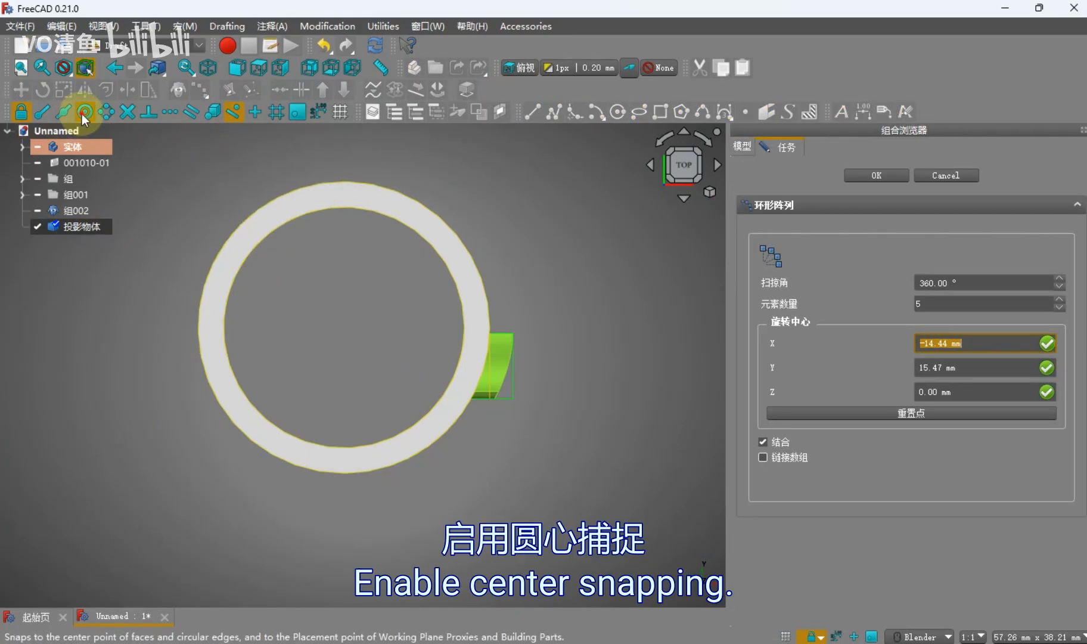
left_click(84, 113)
left_click(232, 111)
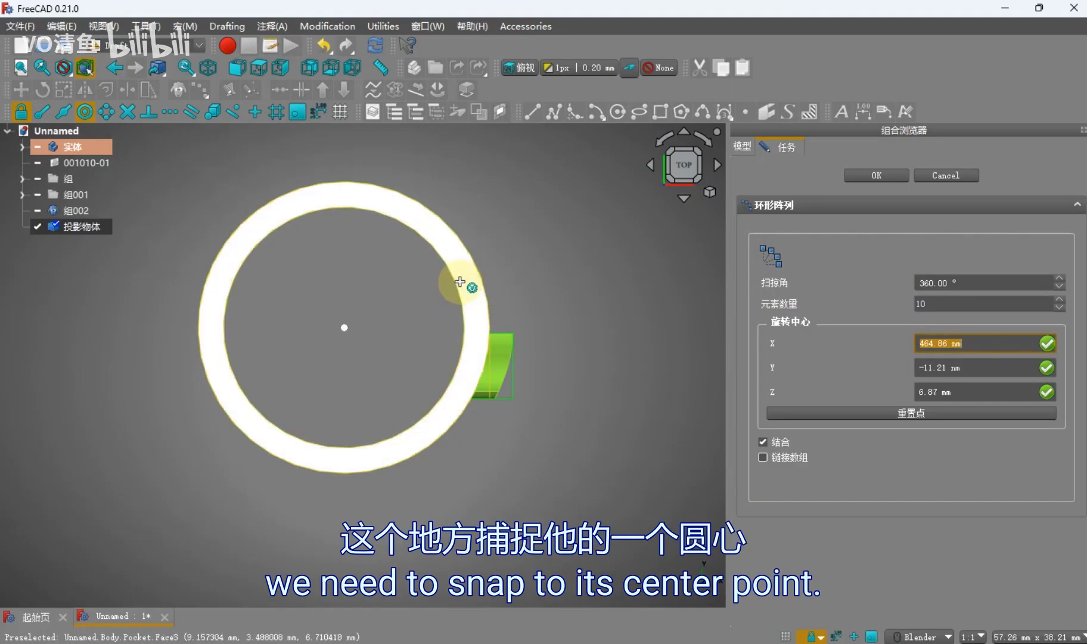
left_click(461, 284)
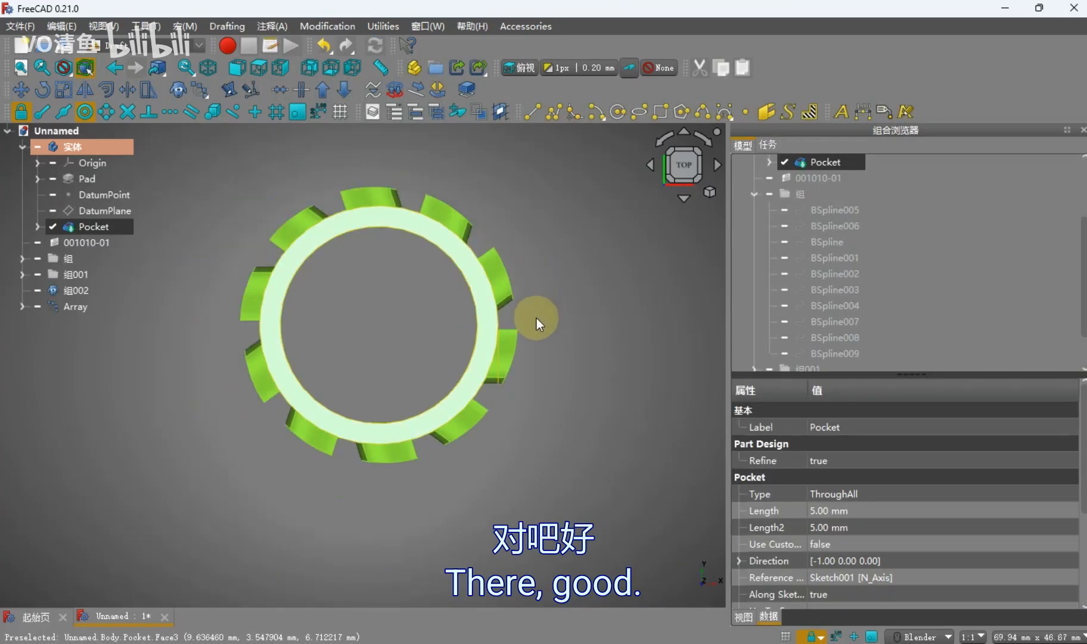
Hide the leaf clone 组002, leaving the ring and the leaf array displayed
scroll(537, 318, "down", 1)
left_click(490, 431)
middle_click_drag(490, 430, 358, 298)
scroll(482, 423, "up", 2)
key("3")
left_click(78, 290)
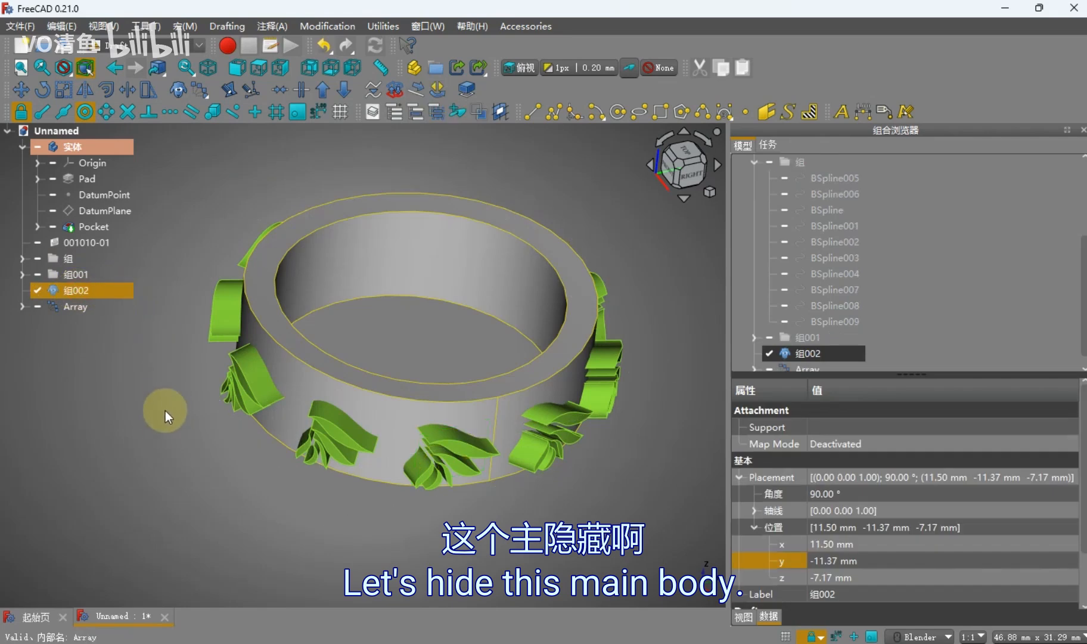
left_click(164, 411)
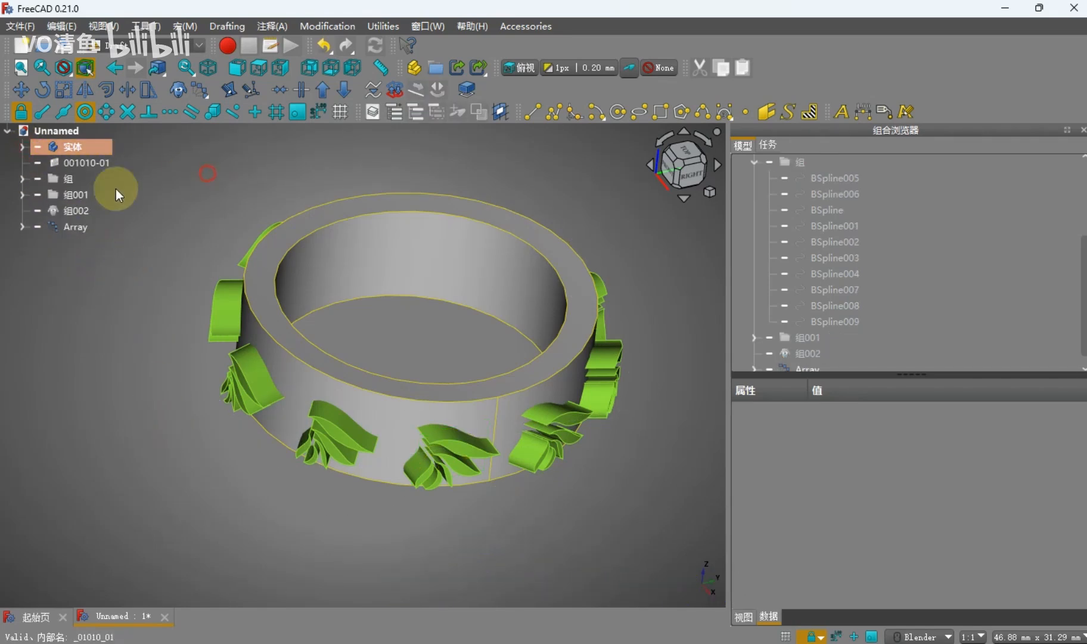
scroll(293, 232, "up", 3)
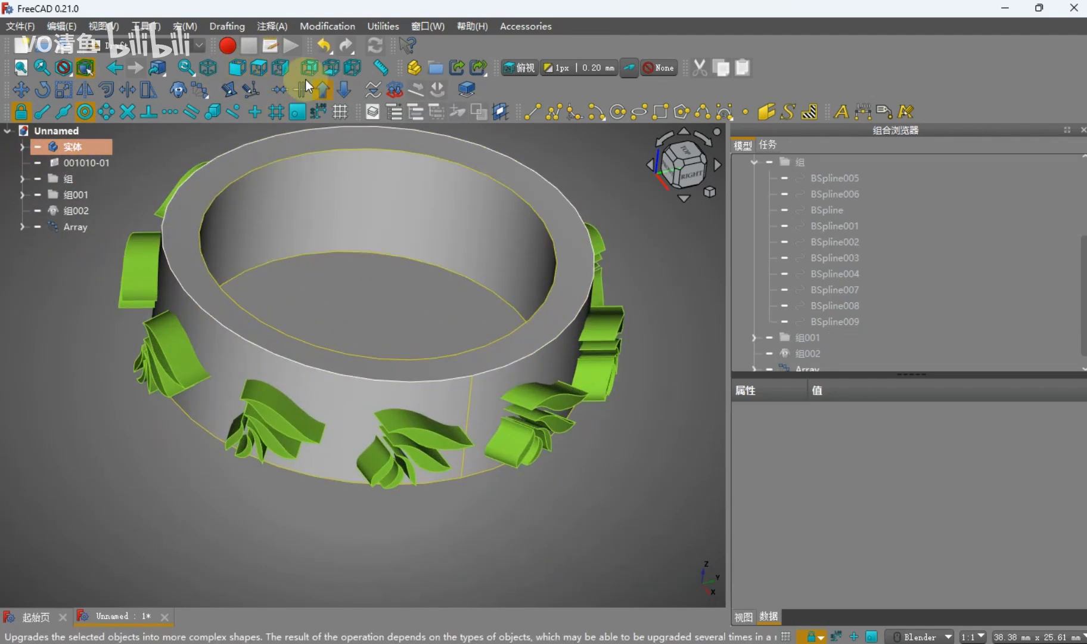
Switch to the Part workbench and cut the leaf array from the ring body with a Boolean Cut
left_click(161, 46)
left_click(139, 179)
left_click(99, 126)
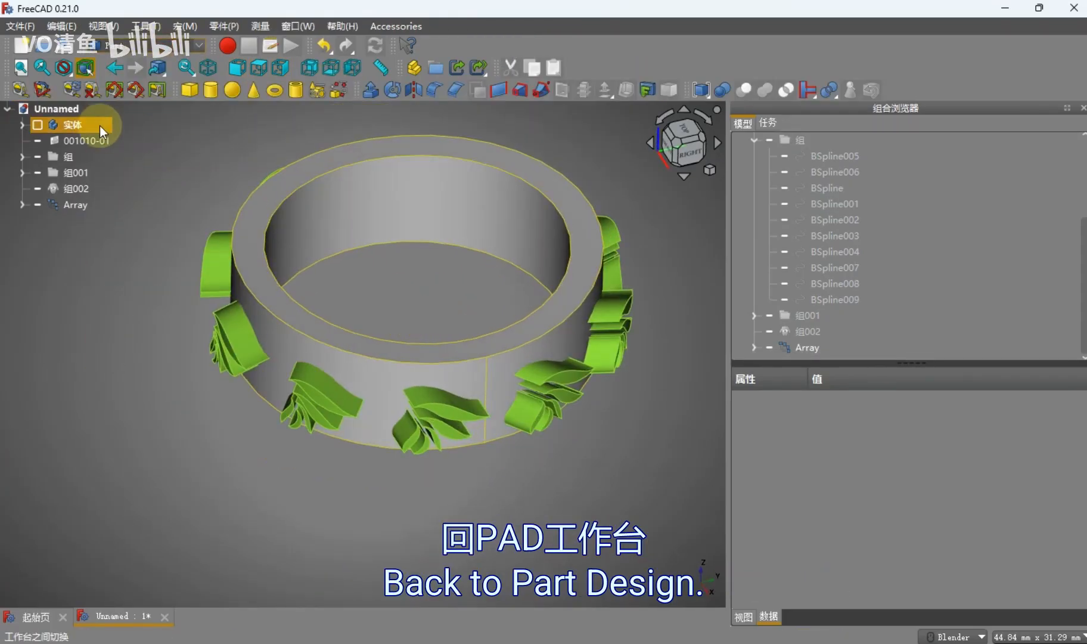
left_click(86, 205, "ctrl")
scroll(477, 203, "down", 2)
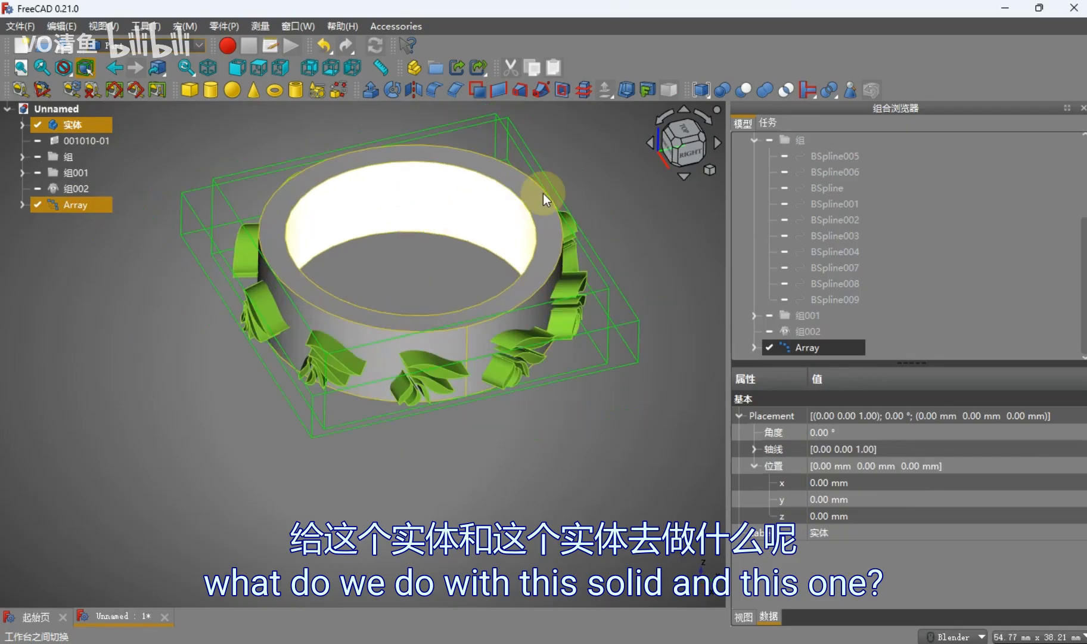
left_click(744, 92)
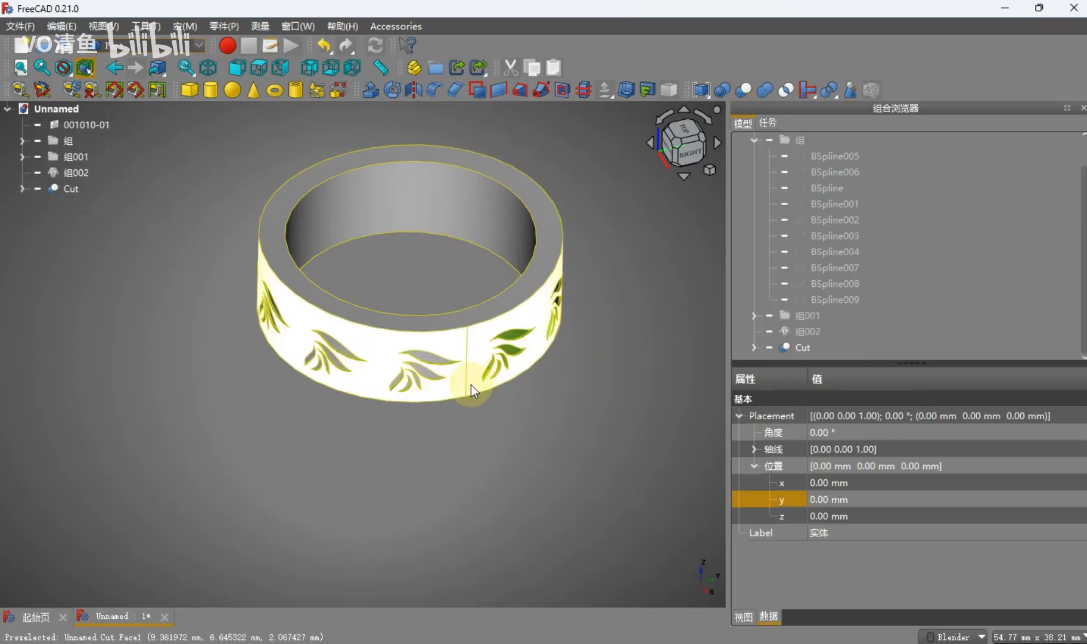
Inspect the leaf engraving and the ring's inner face from several angles in different display styles
scroll(349, 356, "up", 3)
middle_click_drag(350, 356, 334, 328)
scroll(333, 328, "down", 2)
left_click(3, 189)
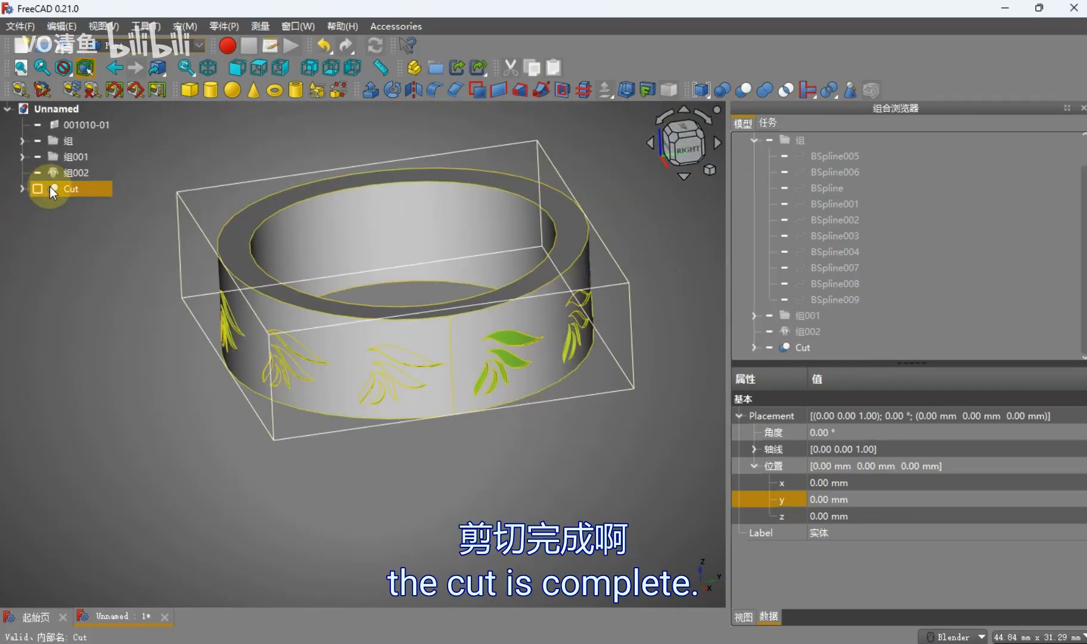
left_click(119, 305)
mouse_move(432, 304)
middle_mouse_down()
mouse_move(364, 316)
mouse_move(381, 355)
mouse_move(421, 342)
mouse_move(418, 254)
mouse_move(423, 336)
mouse_move(436, 249)
mouse_move(473, 233)
mouse_move(476, 282)
mouse_move(420, 291)
mouse_move(468, 368)
mouse_move(359, 428)
mouse_move(640, 285)
mouse_move(526, 411)
mouse_move(335, 439)
mouse_move(512, 301)
mouse_move(565, 383)
mouse_move(553, 320)
mouse_move(483, 369)
mouse_move(586, 318)
mouse_move(432, 287)
mouse_move(543, 231)
mouse_move(537, 247)
mouse_move(399, 272)
mouse_move(411, 329)
mouse_move(461, 304)
mouse_move(449, 315)
mouse_move(461, 398)
mouse_move(390, 445)
mouse_move(467, 414)
mouse_move(350, 422)
mouse_move(329, 402)
mouse_move(382, 453)
mouse_move(329, 326)
mouse_move(360, 340)
mouse_move(390, 388)
mouse_move(472, 397)
mouse_move(459, 373)
mouse_move(379, 426)
middle_mouse_up()
scroll(527, 411, "up", 5)
scroll(565, 383, "down", 5)
key("v")
key("3")
scroll(586, 318, "up", 1)
key("v")
key("1")
scroll(399, 275, "down", 1)
key("2")
middle_click_drag(414, 328, 626, 460)
left_click(469, 219)
left_click(466, 356)
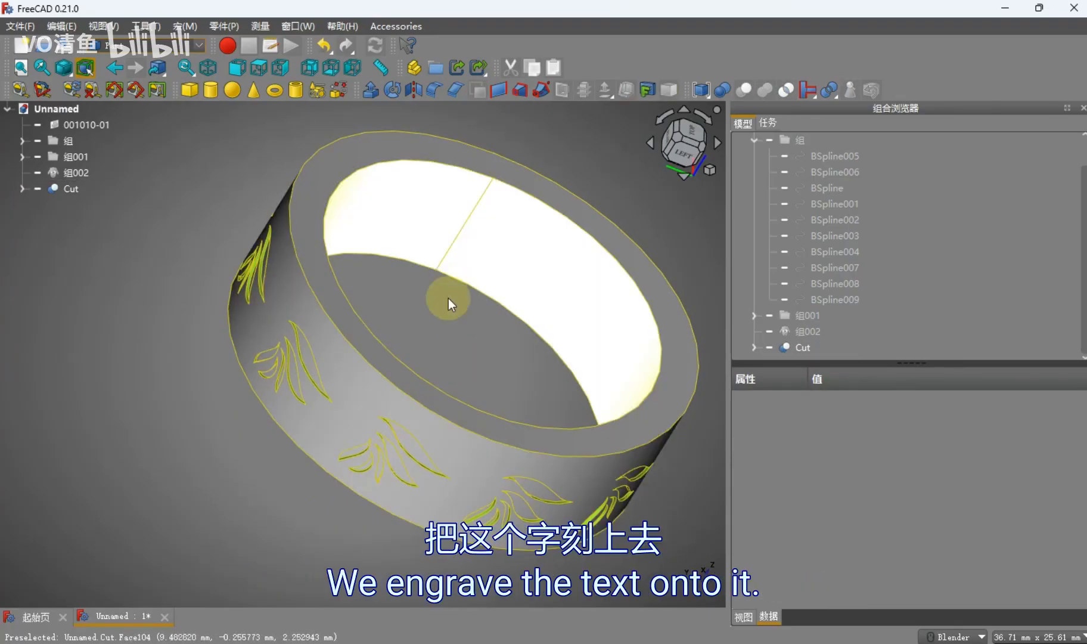
Show the ring in the left view and switch back to the Draft workbench
scroll(437, 333, "down", 3)
middle_click_drag(438, 333, 436, 329)
key("6")
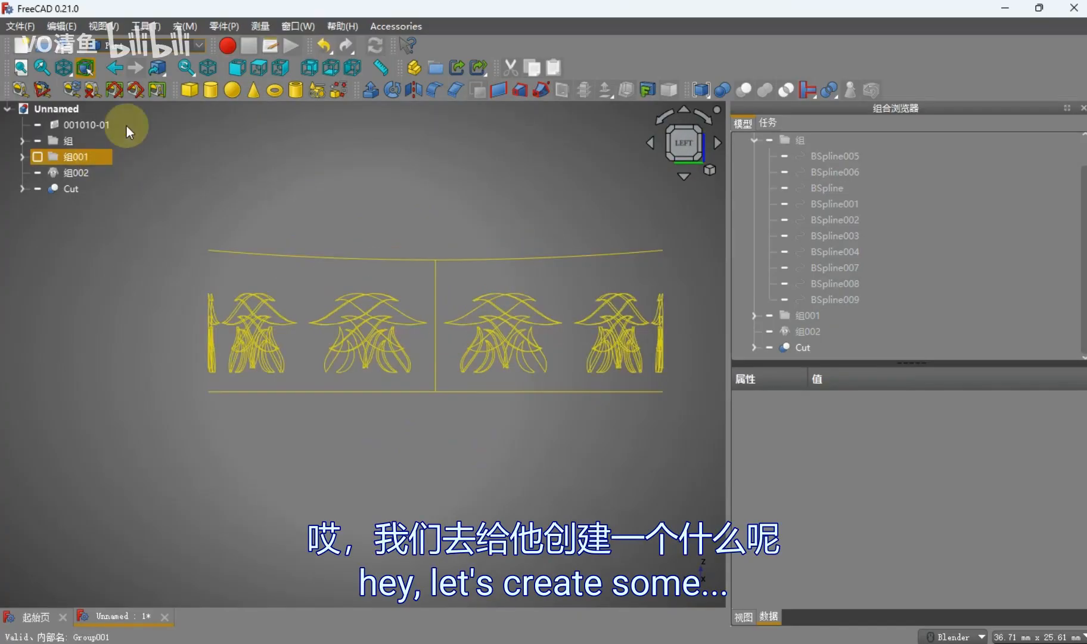
left_click(155, 44)
left_click(167, 104)
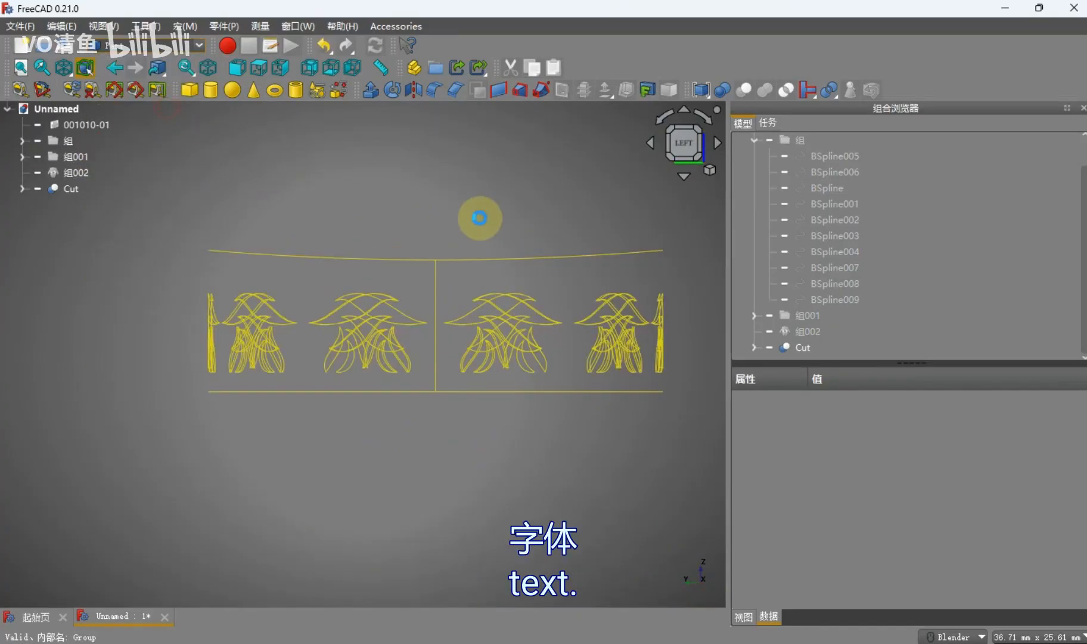
scroll(457, 236, "down", 2)
scroll(457, 234, "up", 2)
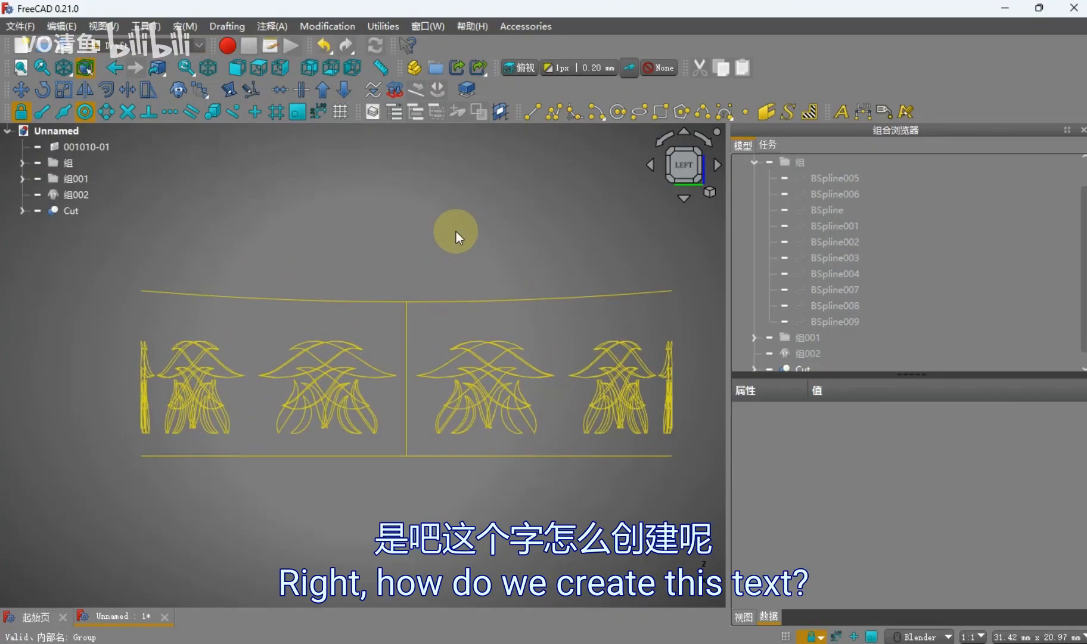
scroll(456, 231, "down", 1)
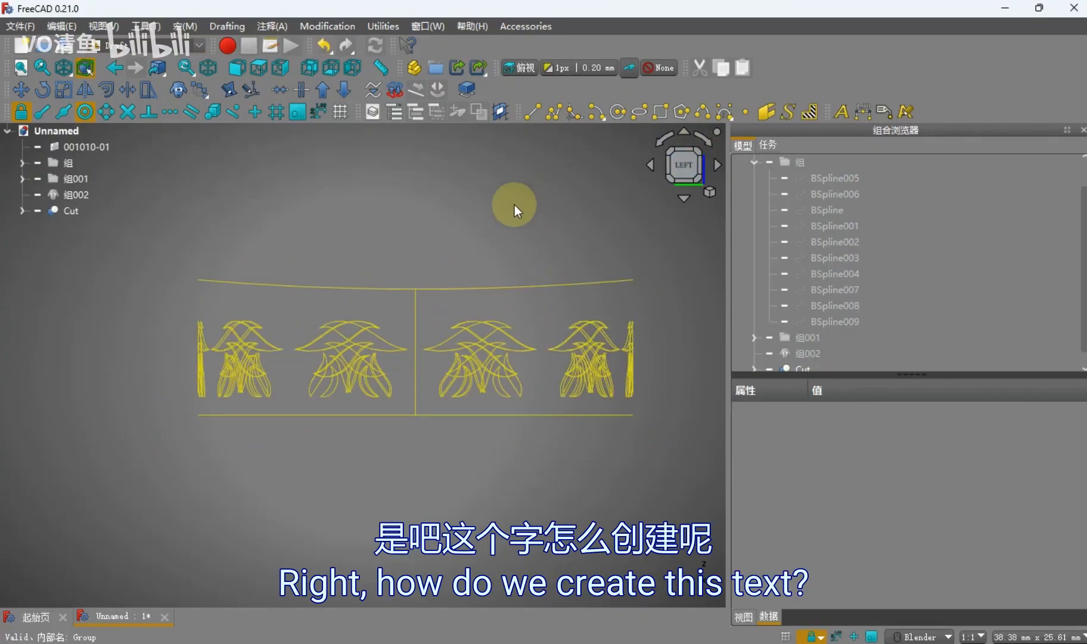
scroll(515, 204, "up", 1)
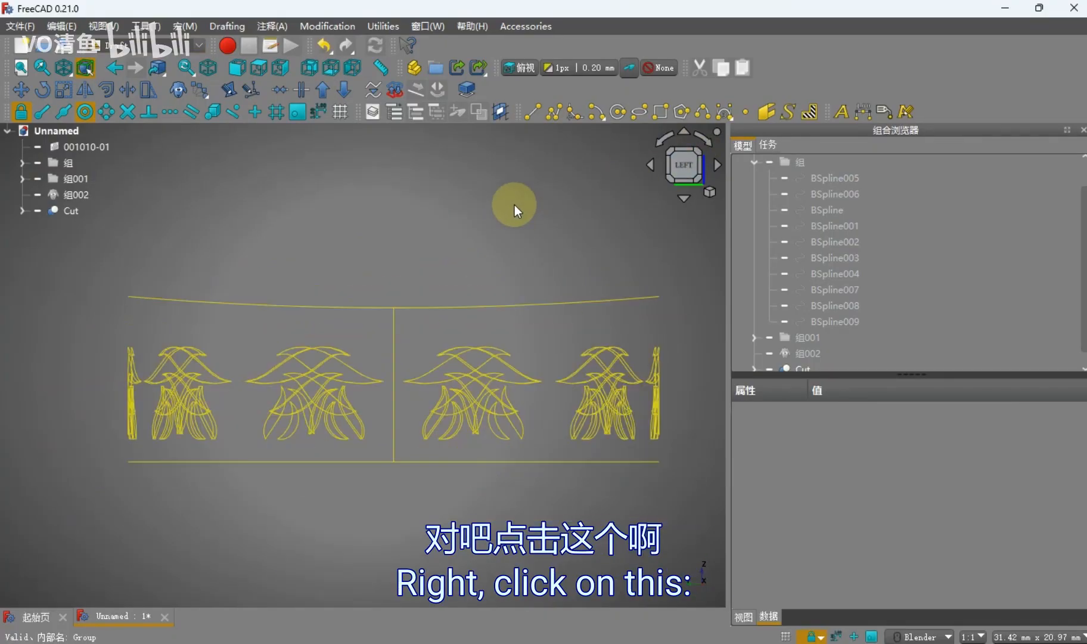
Start a ShapeString at the midpoint of the ring's vertical seam edge with the text S925
left_click(790, 112)
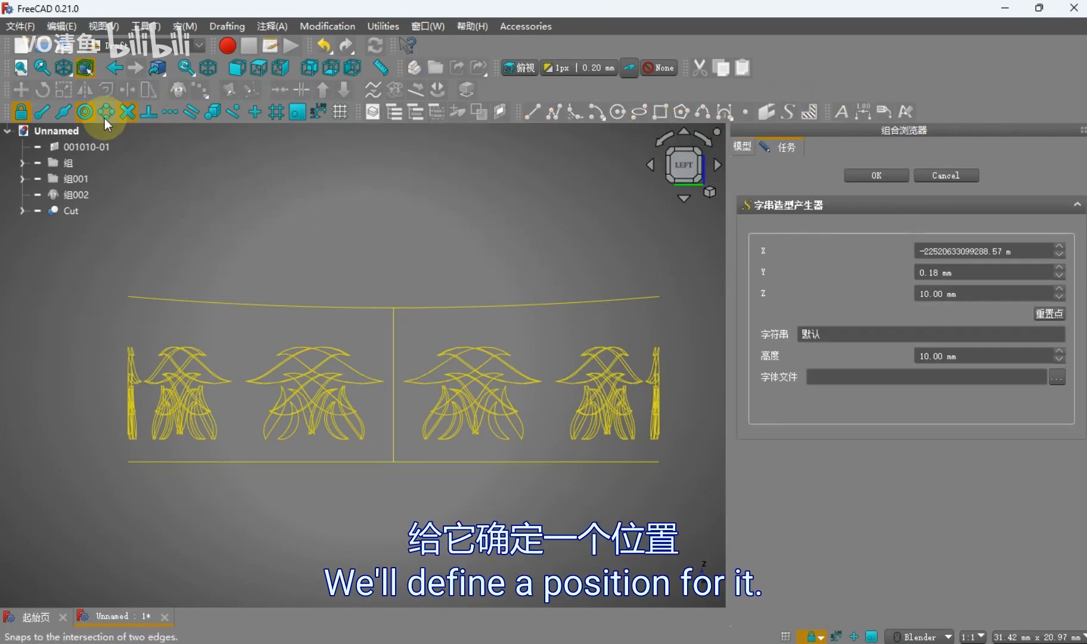
left_click(64, 112)
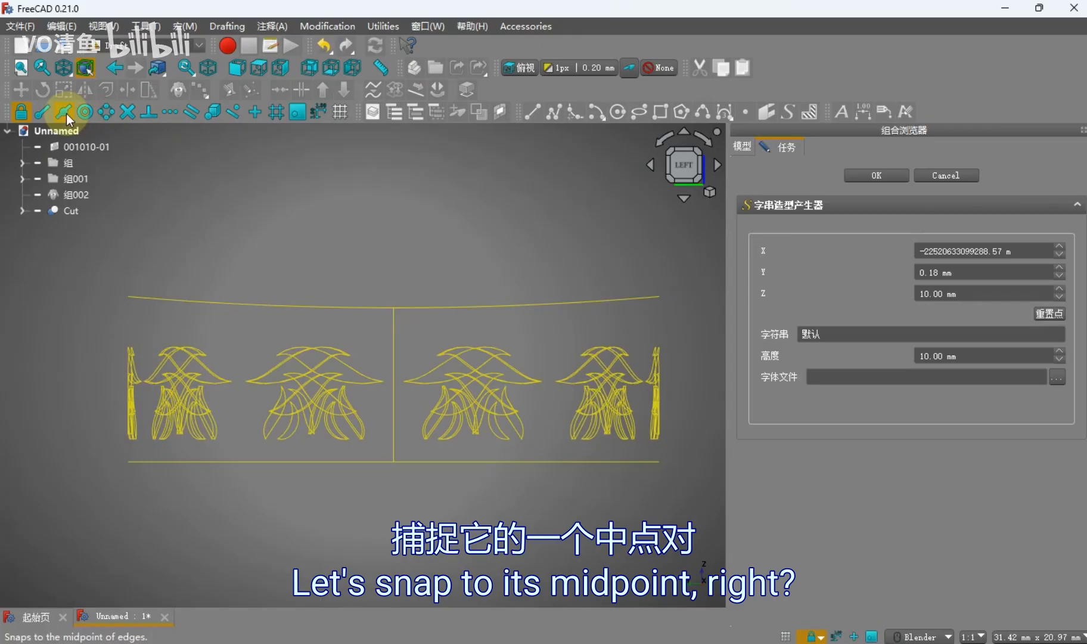
left_click(393, 357)
left_click(834, 332)
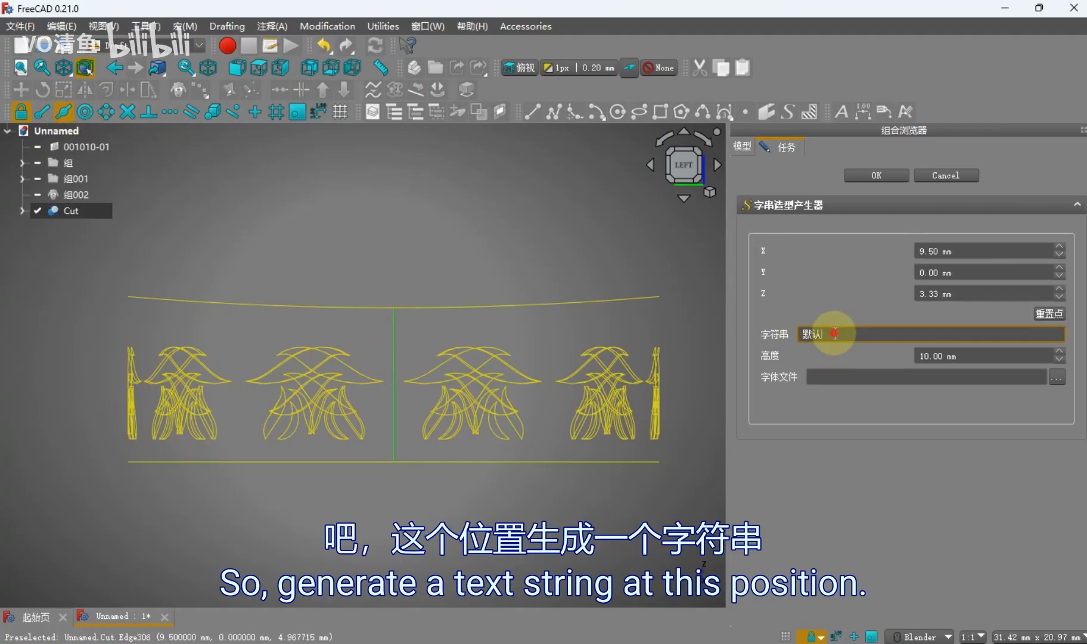
type("S925")
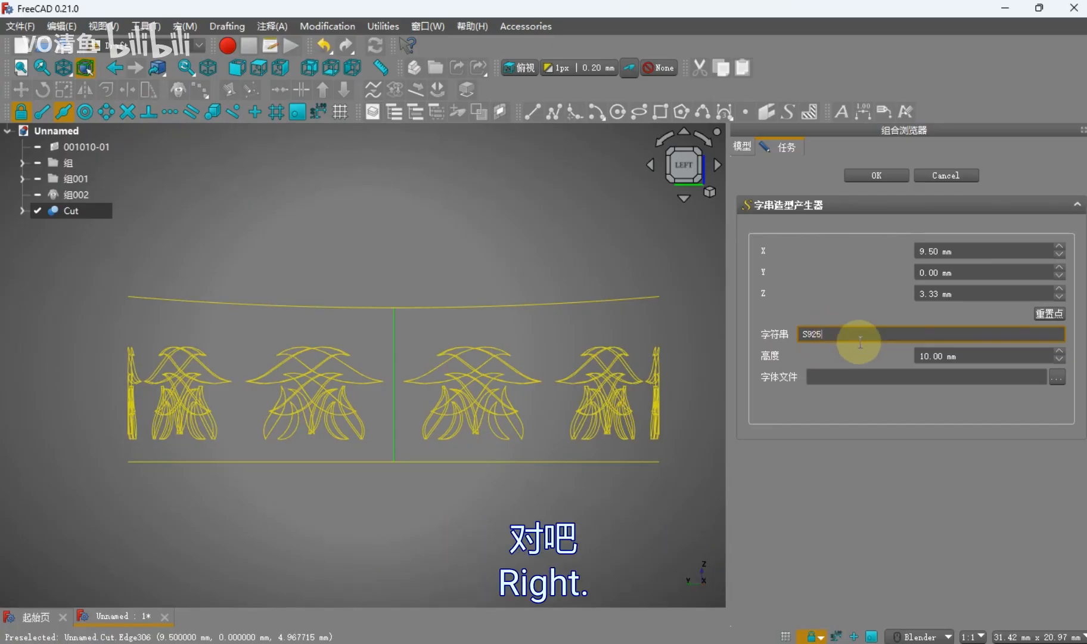
Set the text height to 0.25 mm, choose the font file simkai.ttf from the C drive, and create the text
left_click(915, 356)
type("0.25")
left_click(899, 357)
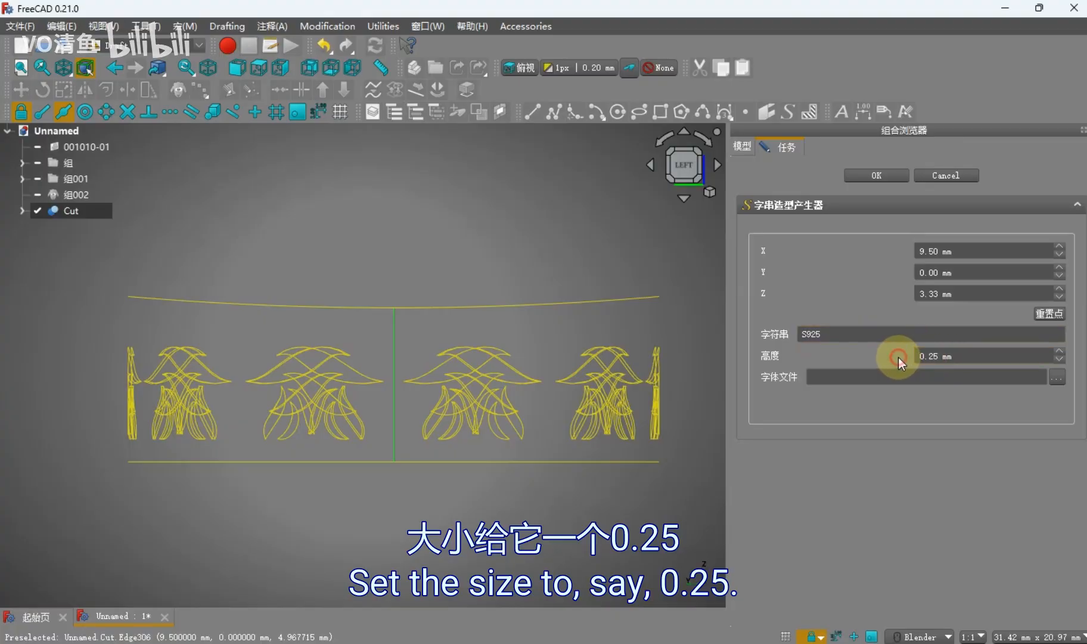
left_click(1058, 373)
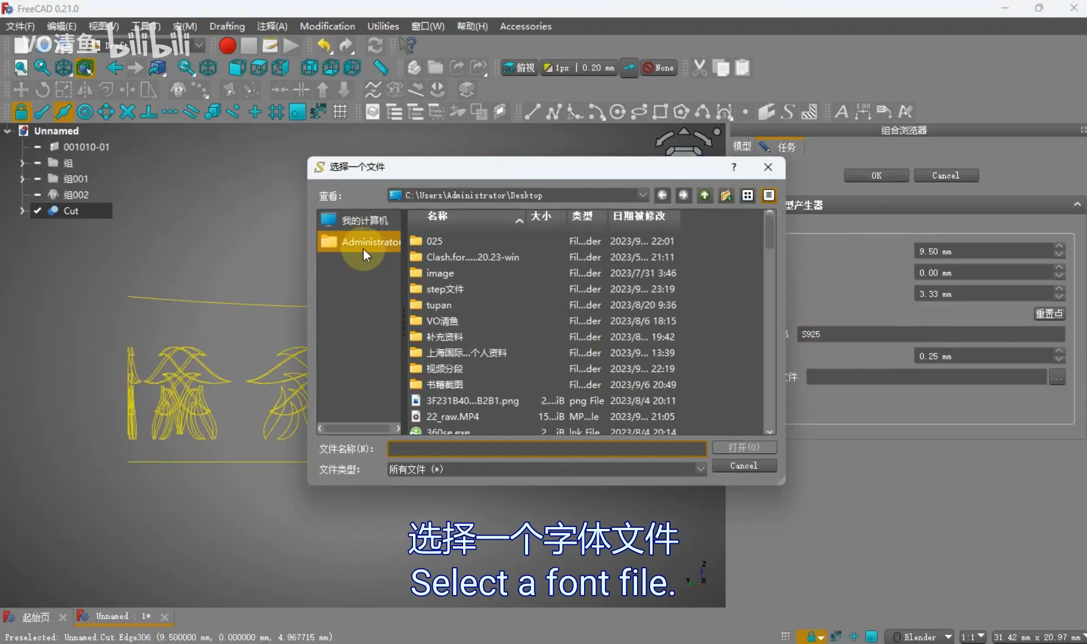
left_click(375, 220)
double_click(460, 244)
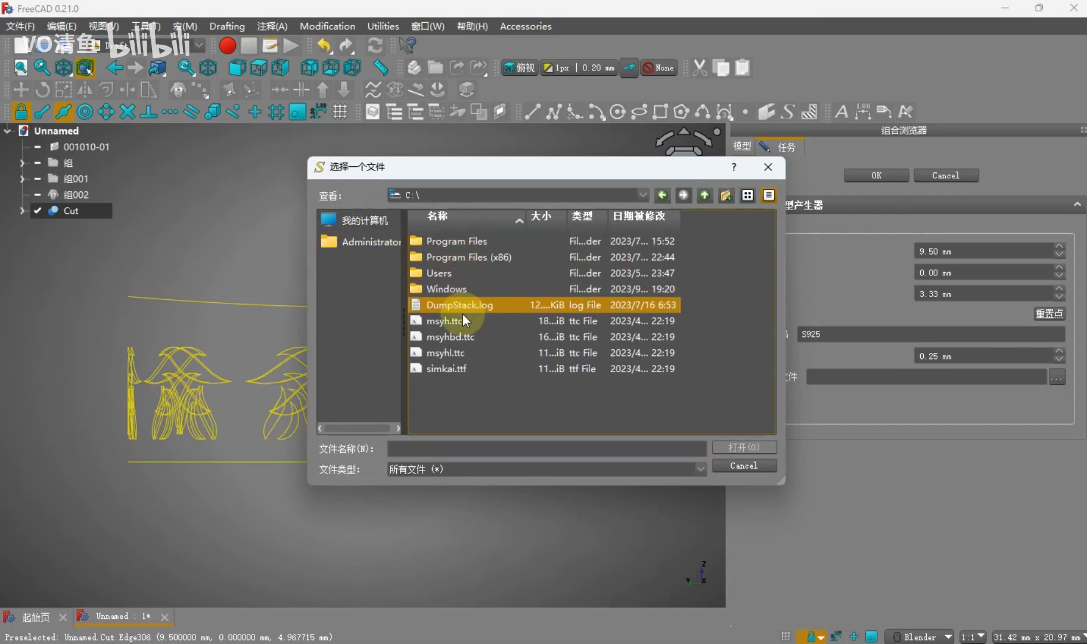
left_click(463, 369)
left_click(731, 447)
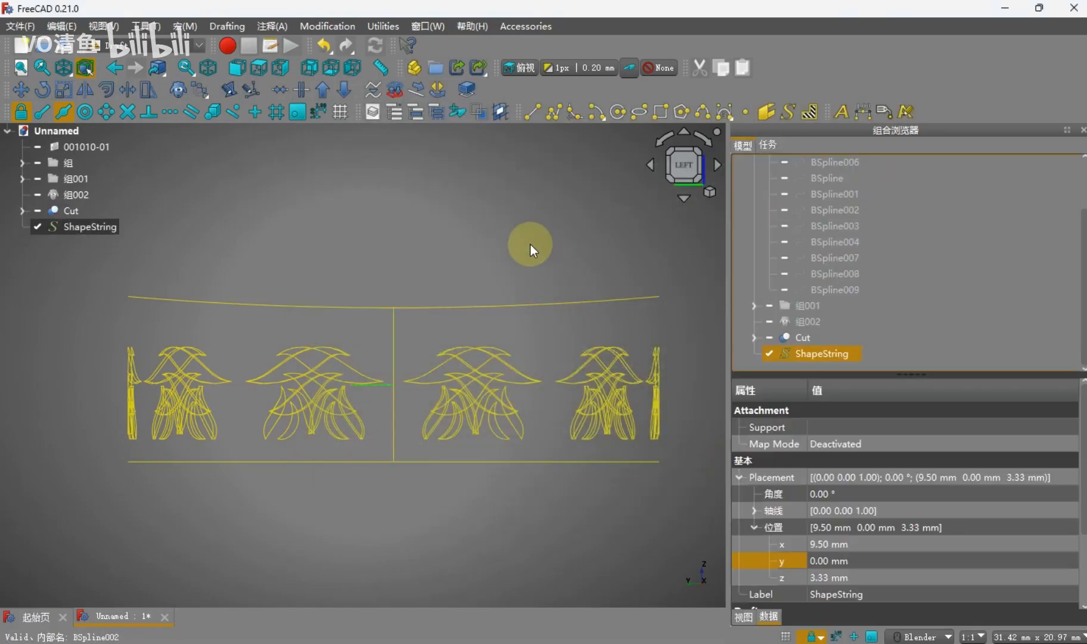
Set the Z component of the S925 text's rotation axis to 0
scroll(532, 244, "down", 3)
scroll(447, 333, "up", 5)
key("2")
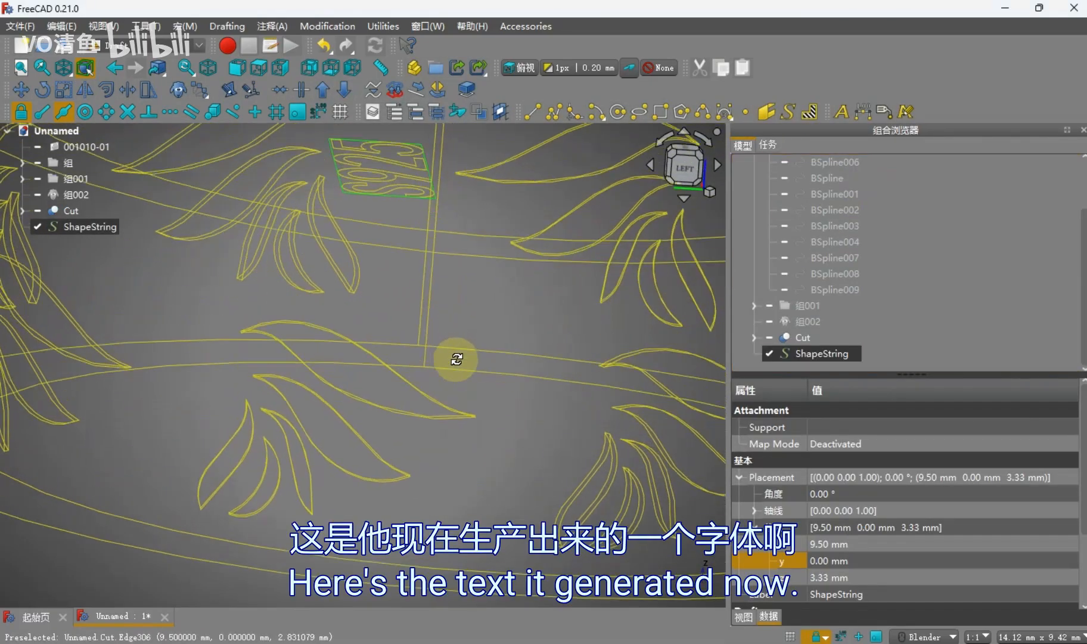
scroll(468, 312, "down", 3)
scroll(515, 420, "up", 4)
middle_click_drag(517, 417, 543, 355)
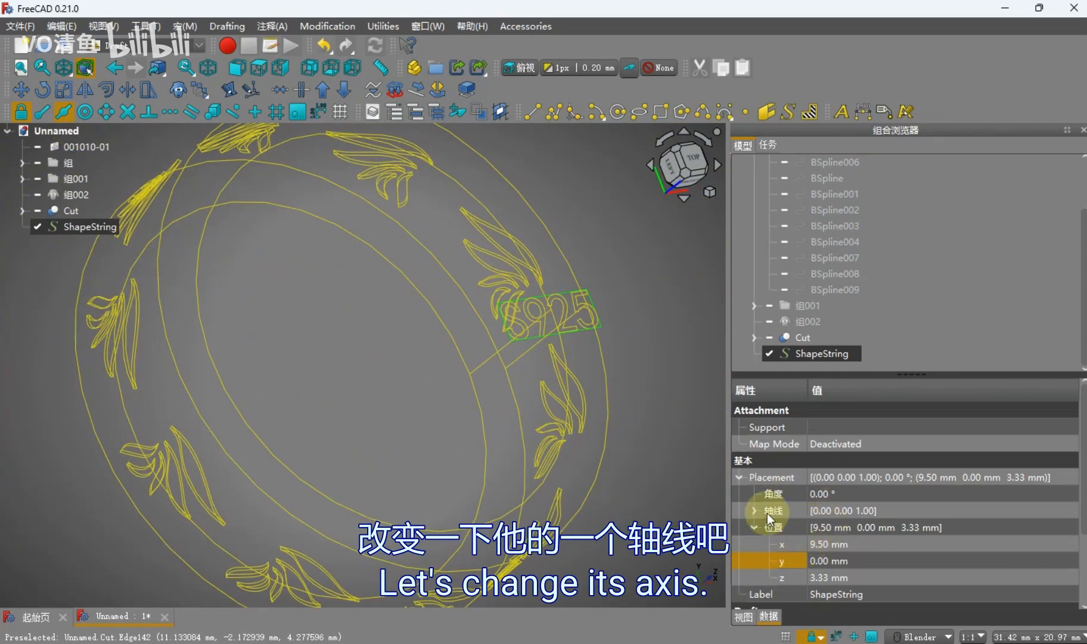
left_click(756, 524)
left_click(754, 510)
left_click(822, 561)
type("0")
key("Return")
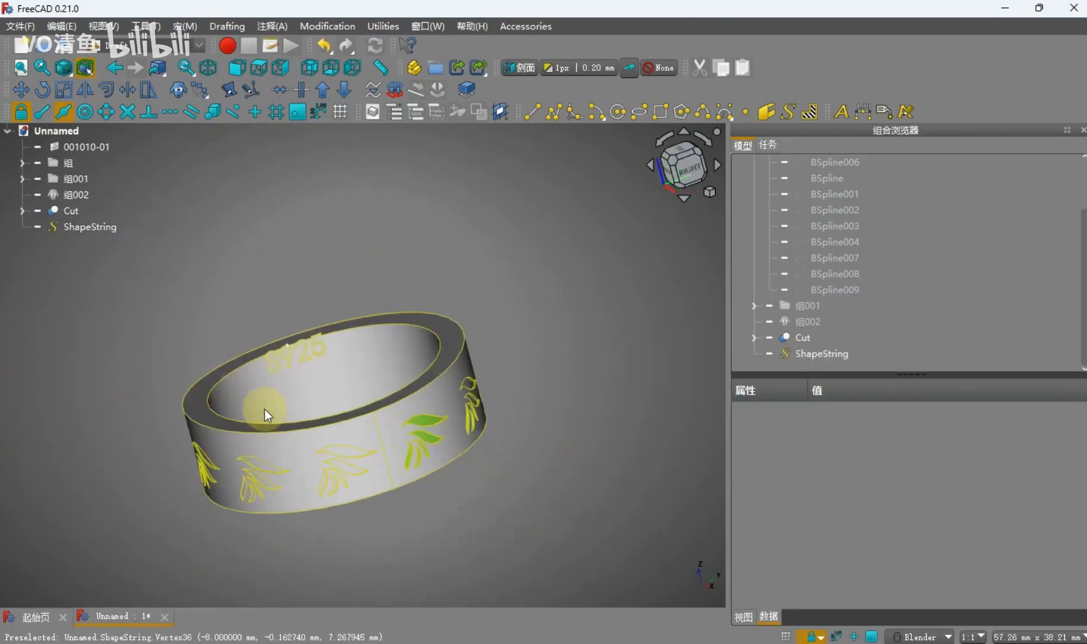
Lower the S925 text by setting its Z position to 2.47 mm
key("3")
scroll(292, 373, "up", 4)
left_click(101, 231)
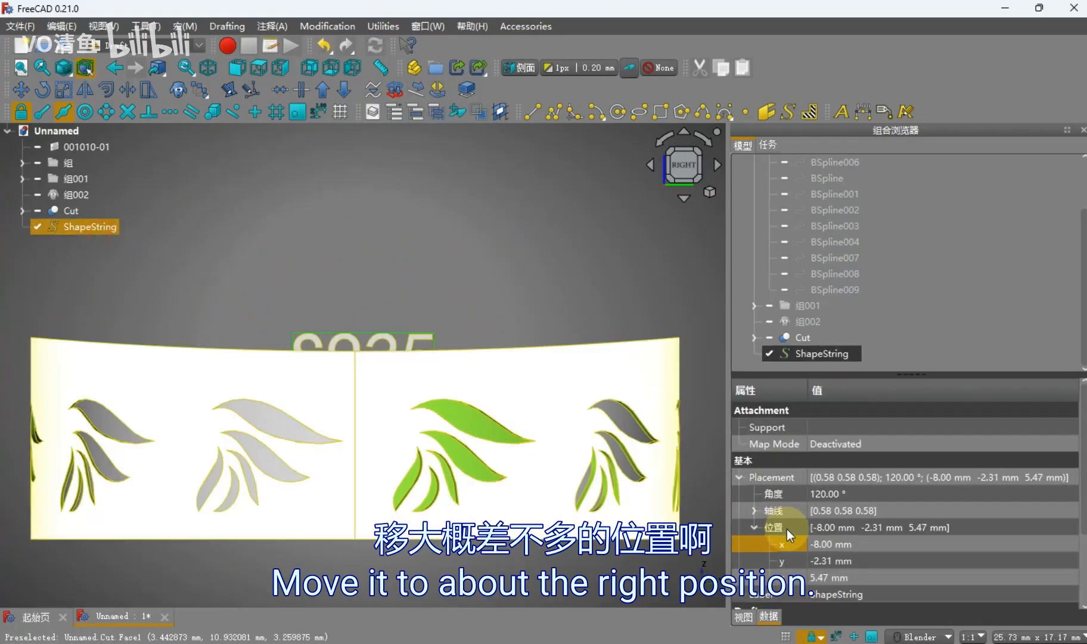
left_click(821, 577)
scroll(821, 577, "down", 2)
left_click(357, 257)
key("v")
key("3")
scroll(428, 291, "down", 1)
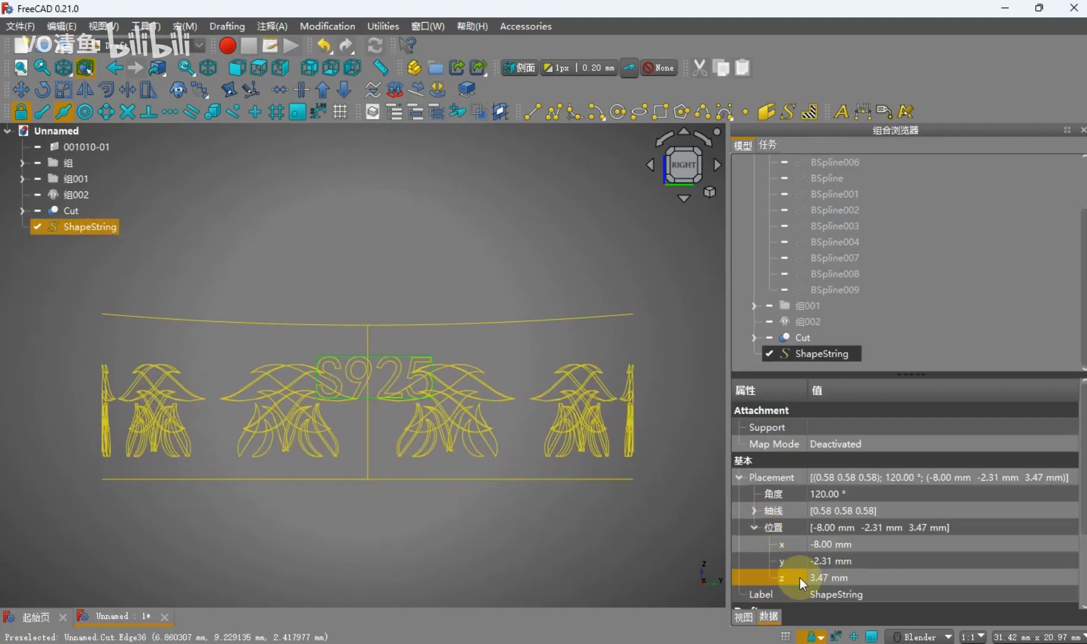
left_click(814, 578)
scroll(817, 578, "down", 1)
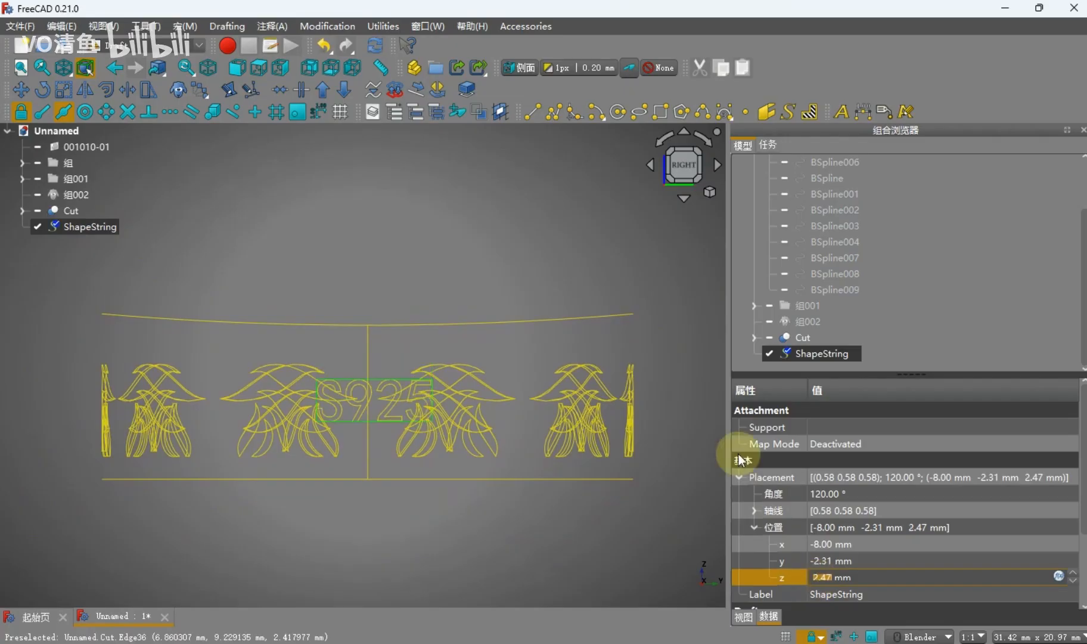
Set both the letter tracking and the size of the S925 text to 0.15 mm
left_click(462, 332)
left_click(88, 228)
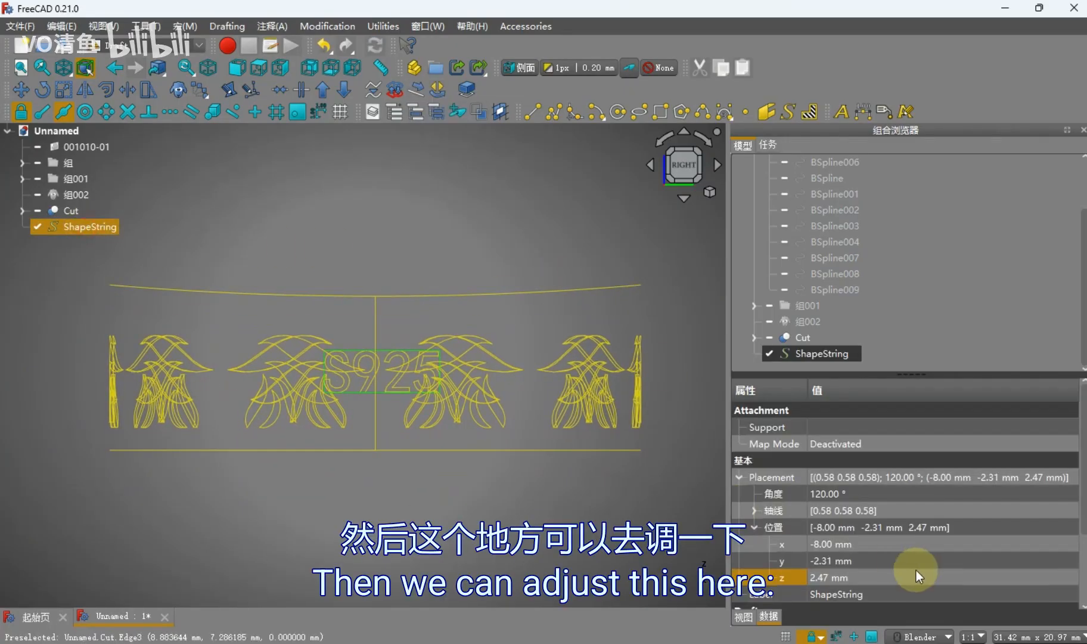
left_click(828, 602)
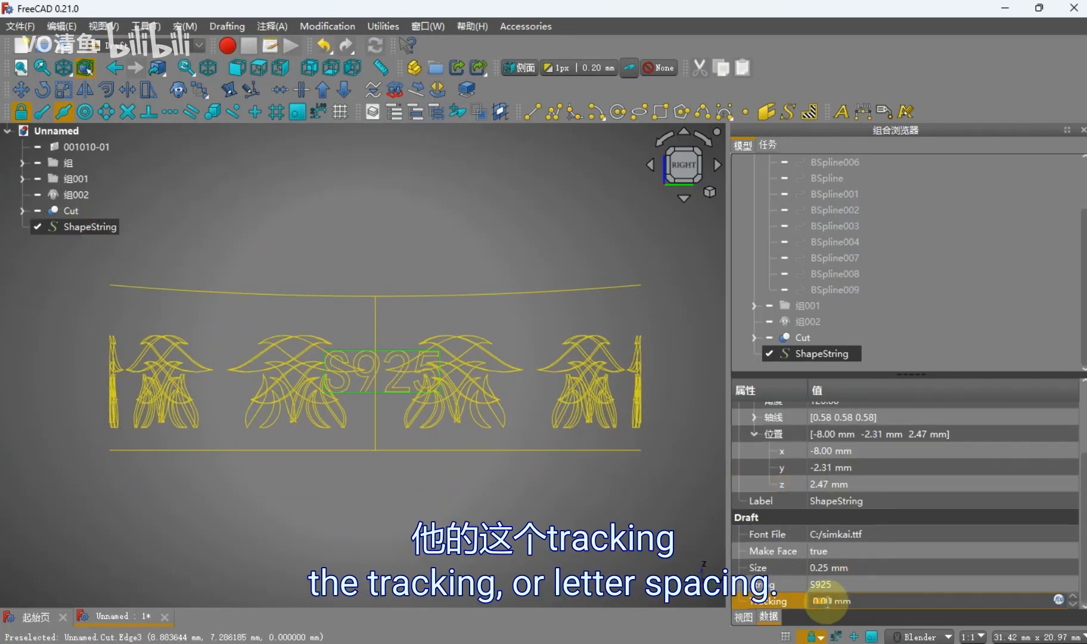
type("0.5")
key("Return")
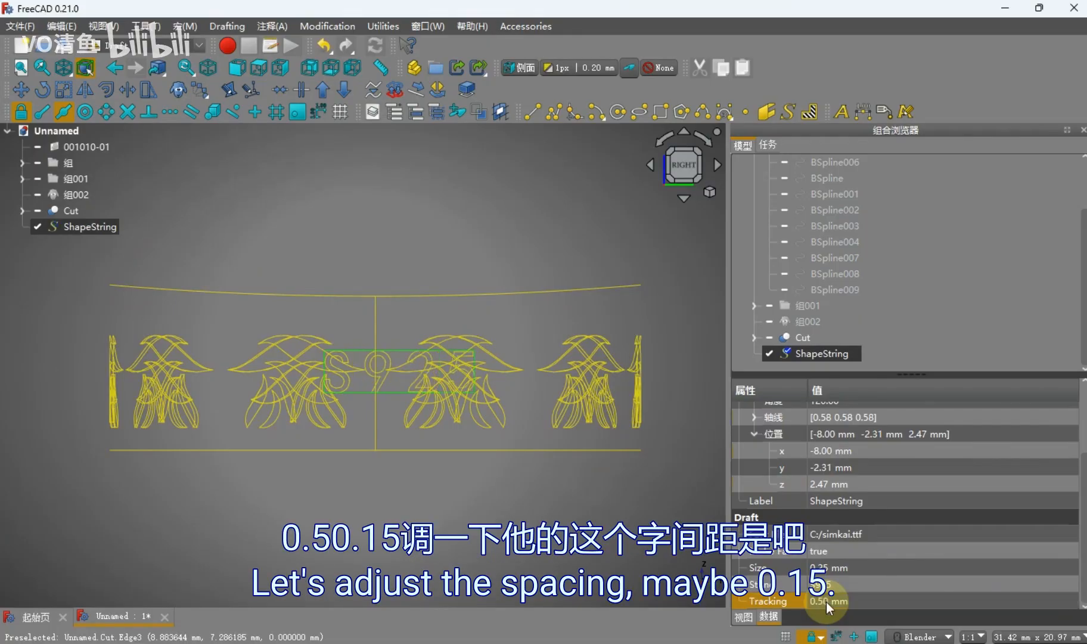
left_click(821, 603)
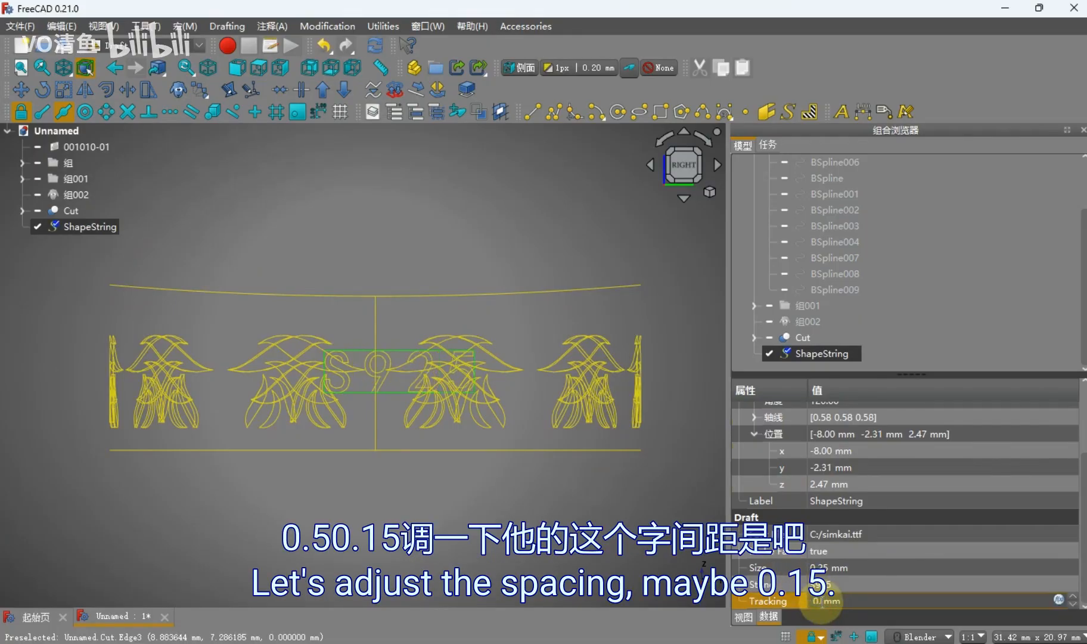
type("0.15")
left_click(828, 567)
type("0.15")
key("Return")
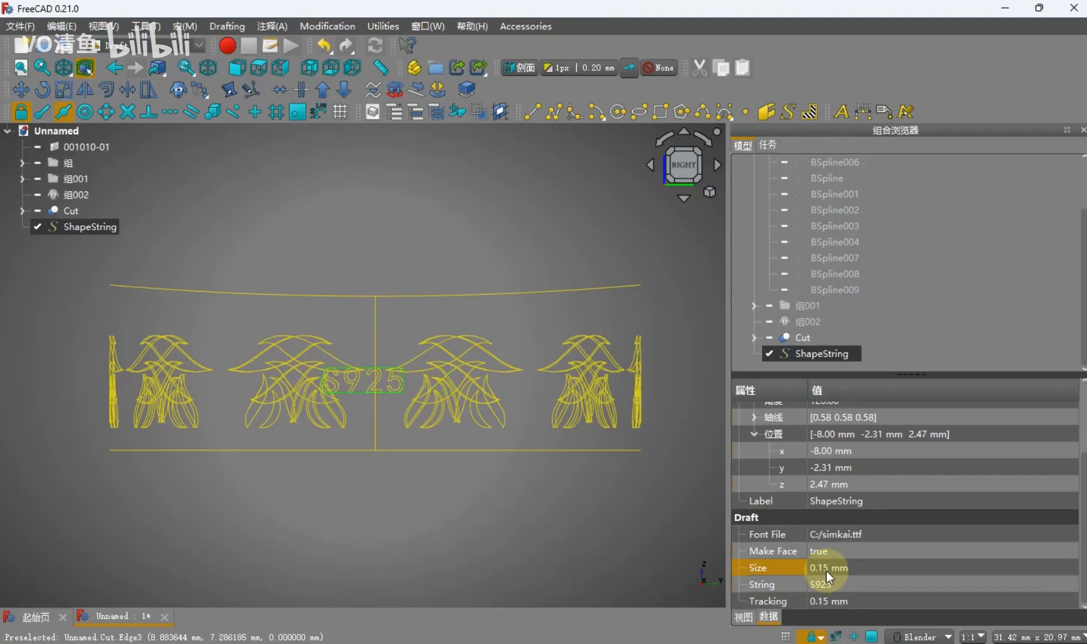
Centre the S925 text on the ring's seam by setting its Y position to -1.95 mm
left_click(829, 465)
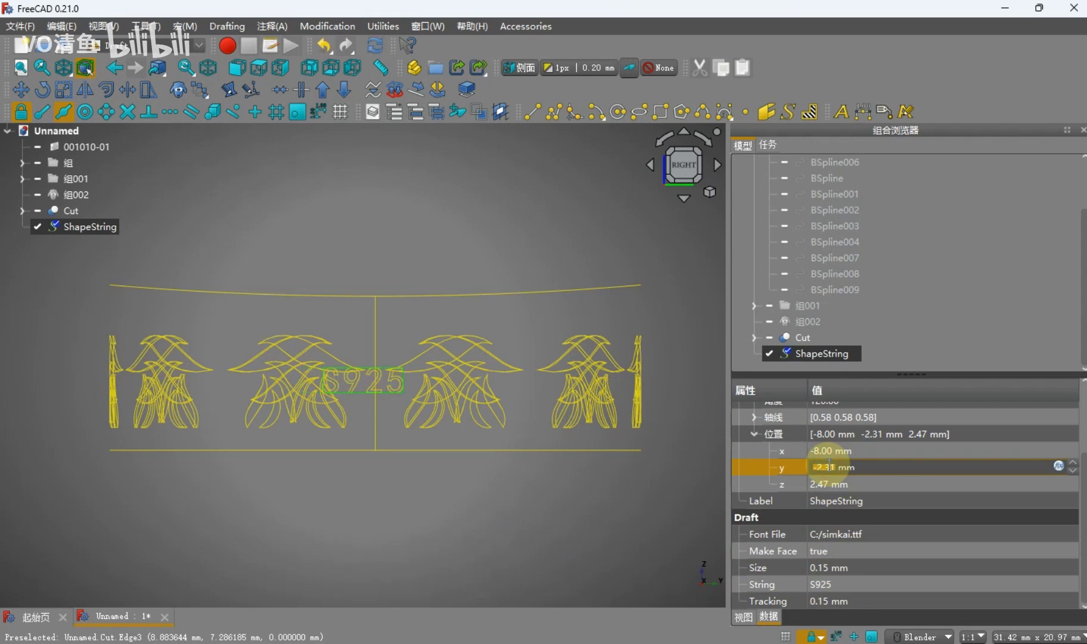
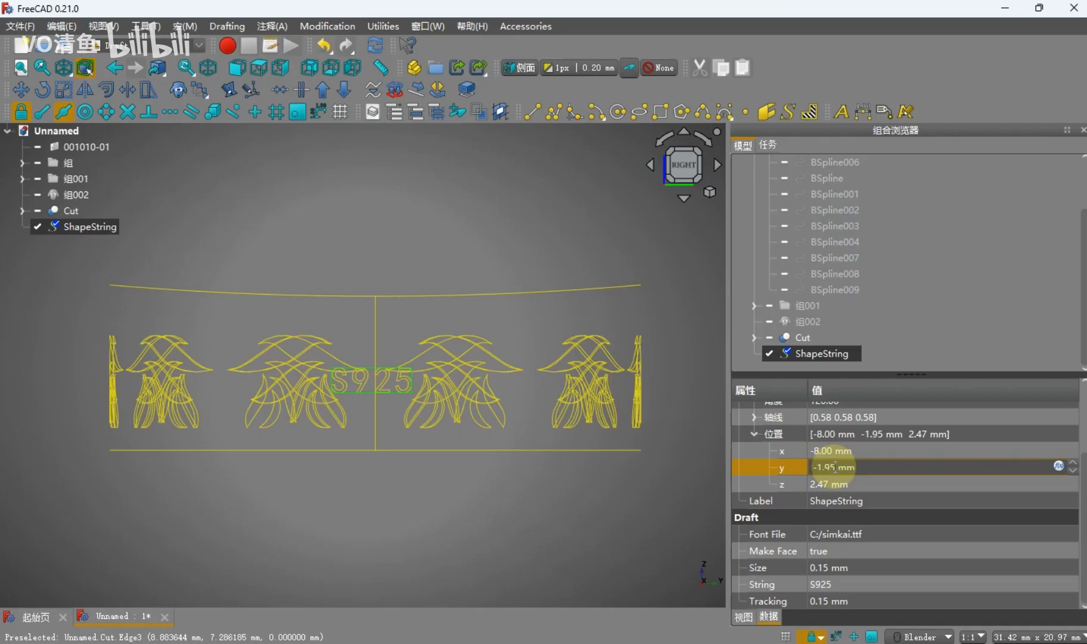
key("Return")
left_click(436, 469)
mouse_move(436, 469)
middle_mouse_down()
mouse_move(396, 474)
mouse_move(417, 501)
mouse_move(370, 377)
mouse_move(445, 478)
middle_mouse_up()
key("v")
key("1")
scroll(440, 468, "down", 2)
scroll(398, 419, "up", 3)
middle_click_drag(362, 369, 310, 402)
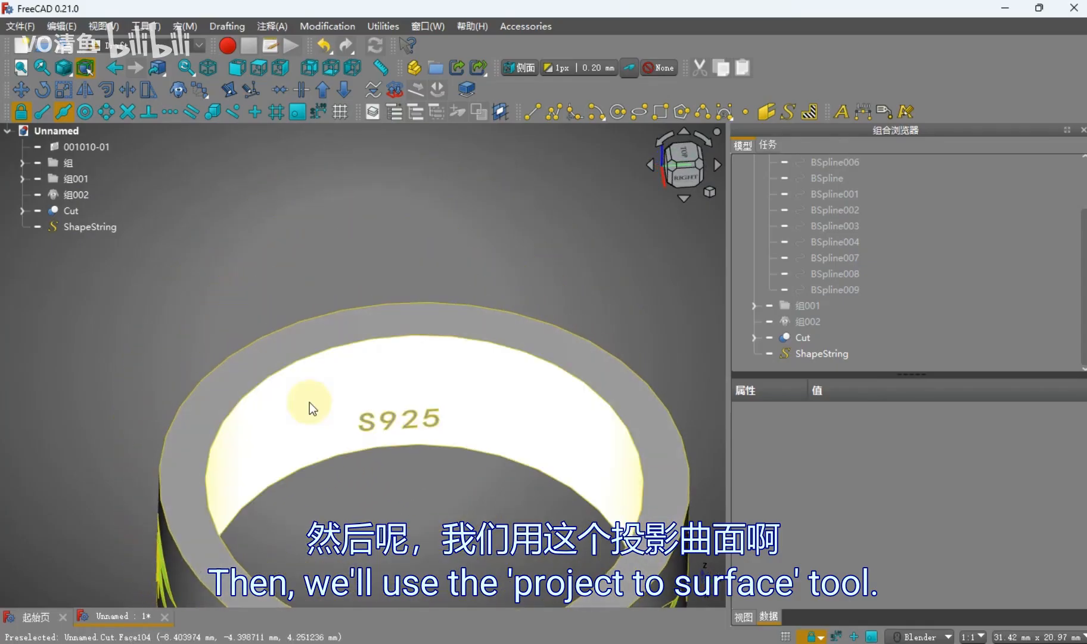
In the Part workbench, start a projection on surface and pick the ring's inner face as the projection surface
scroll(309, 406, "down", 2)
key("3")
scroll(370, 437, "up", 3)
middle_click_drag(370, 437, 372, 309, "shift")
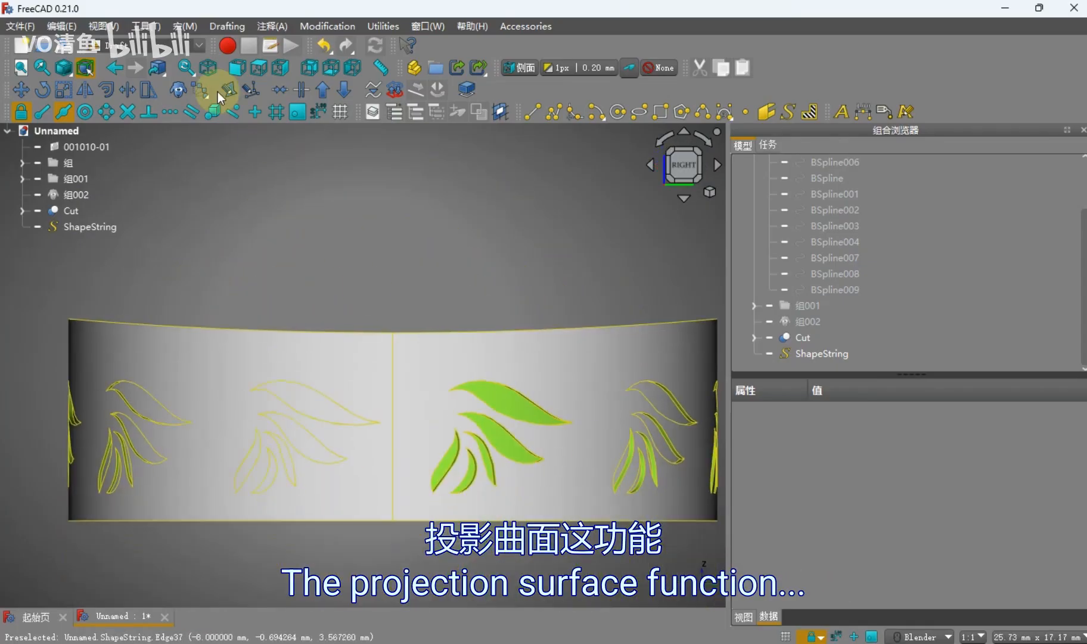
left_click(188, 48)
left_click(185, 193)
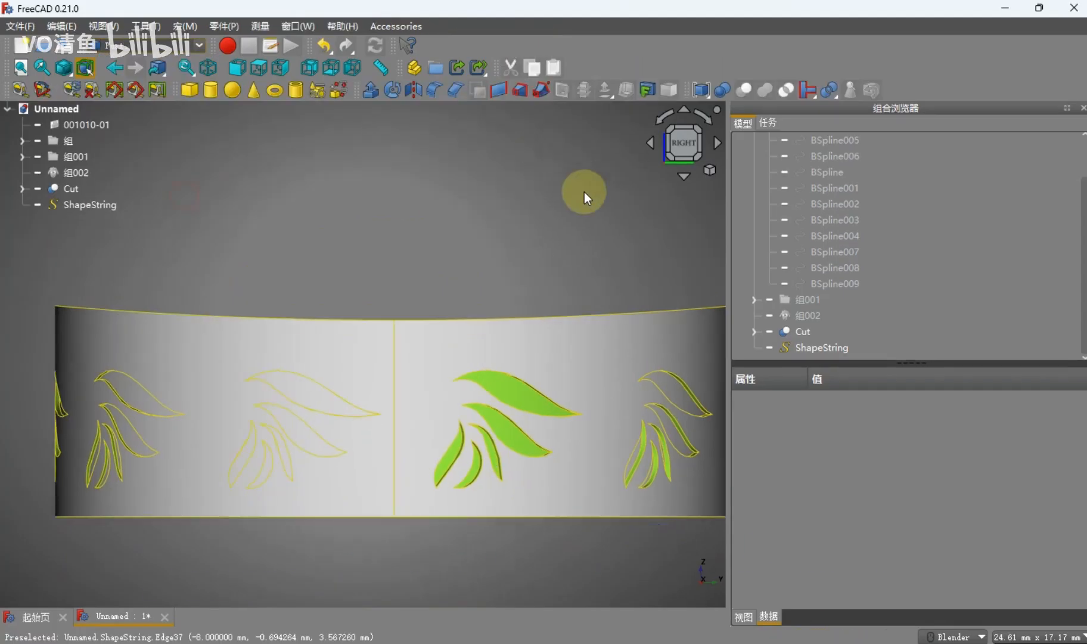
left_click(646, 90)
left_click(929, 209)
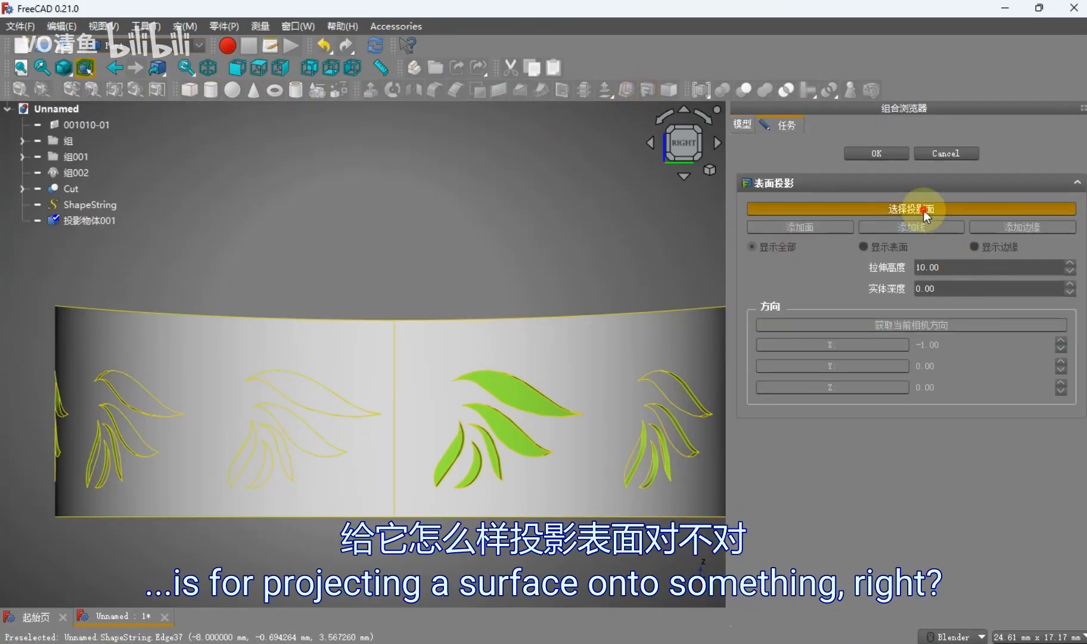
scroll(555, 260, "down", 2)
middle_click_drag(556, 261, 546, 301)
left_click(555, 299)
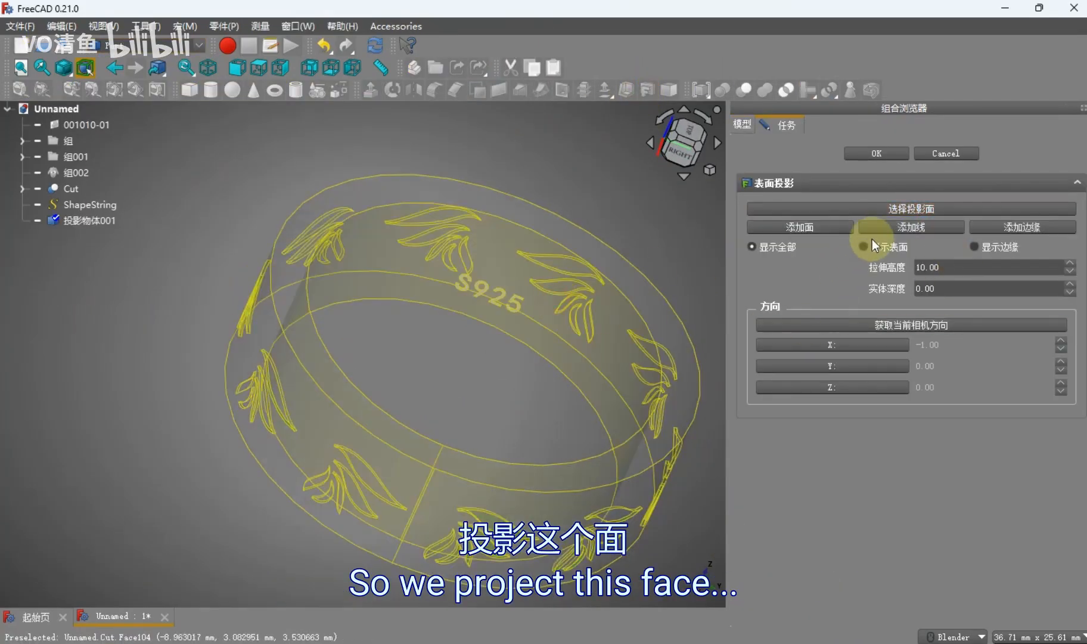
Add the faces of the characters S, 9, 2 and 5 to the surface projection
left_click(832, 228)
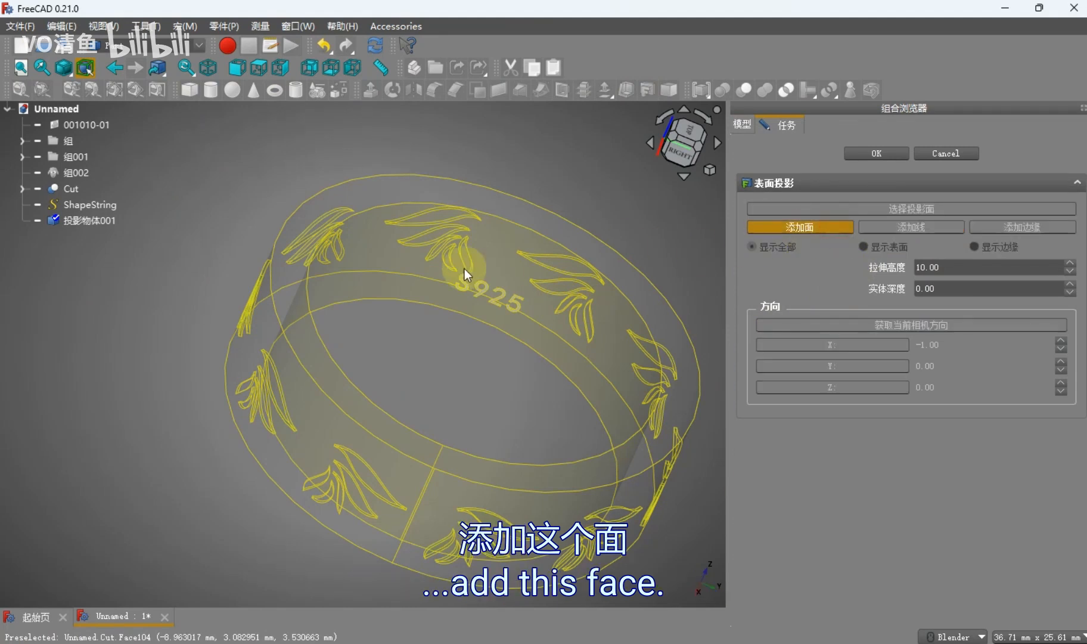
scroll(482, 292, "up", 5)
scroll(495, 295, "up", 3)
left_click(504, 304)
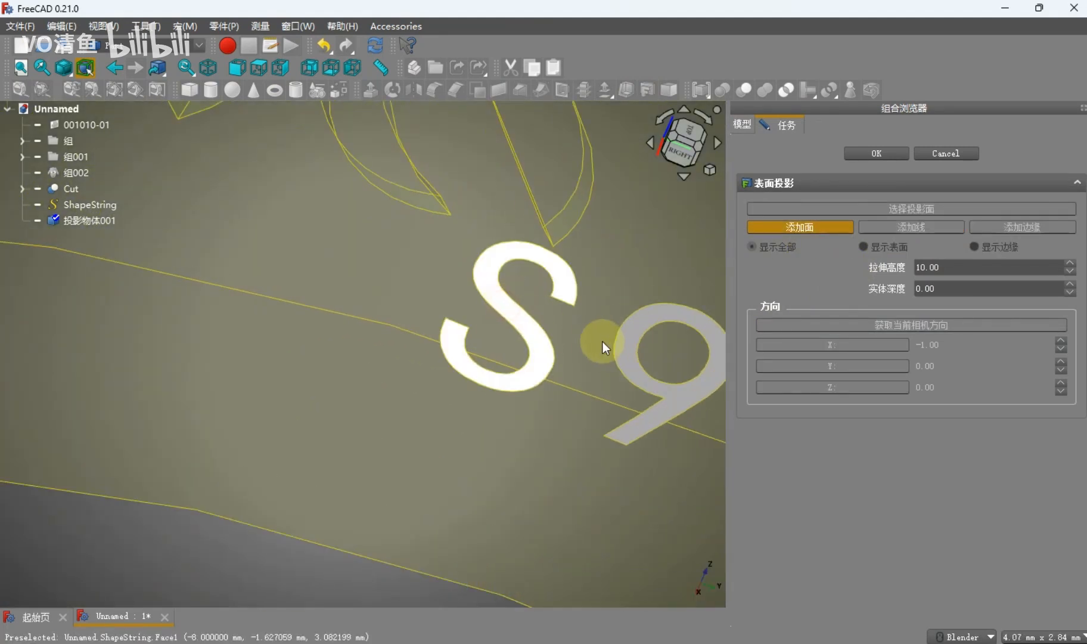
left_click(625, 343)
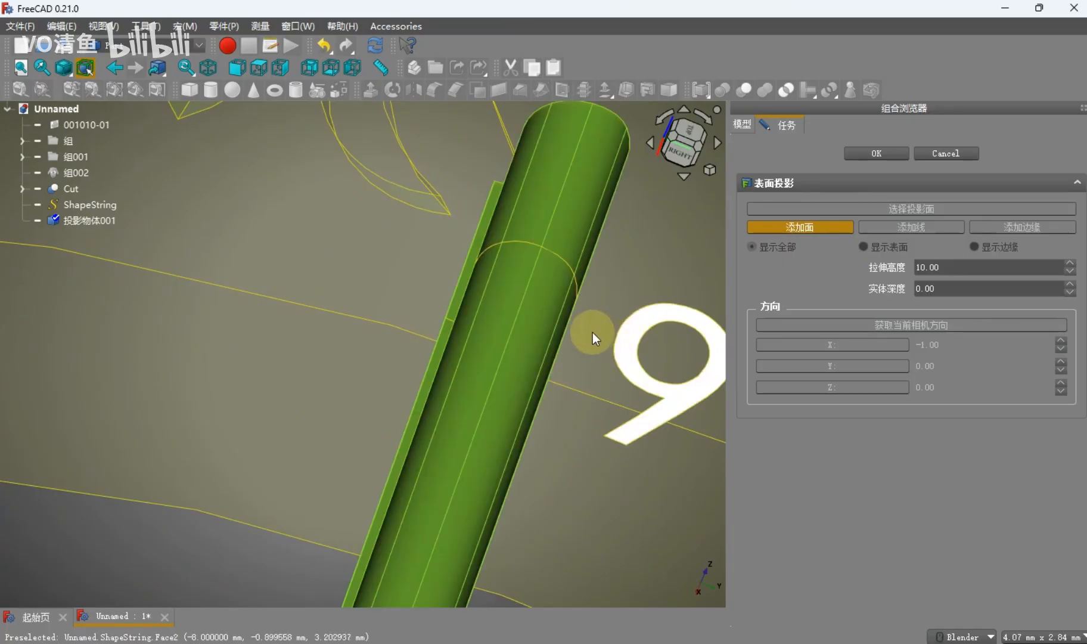
scroll(573, 322, "down", 5)
scroll(614, 340, "up", 5)
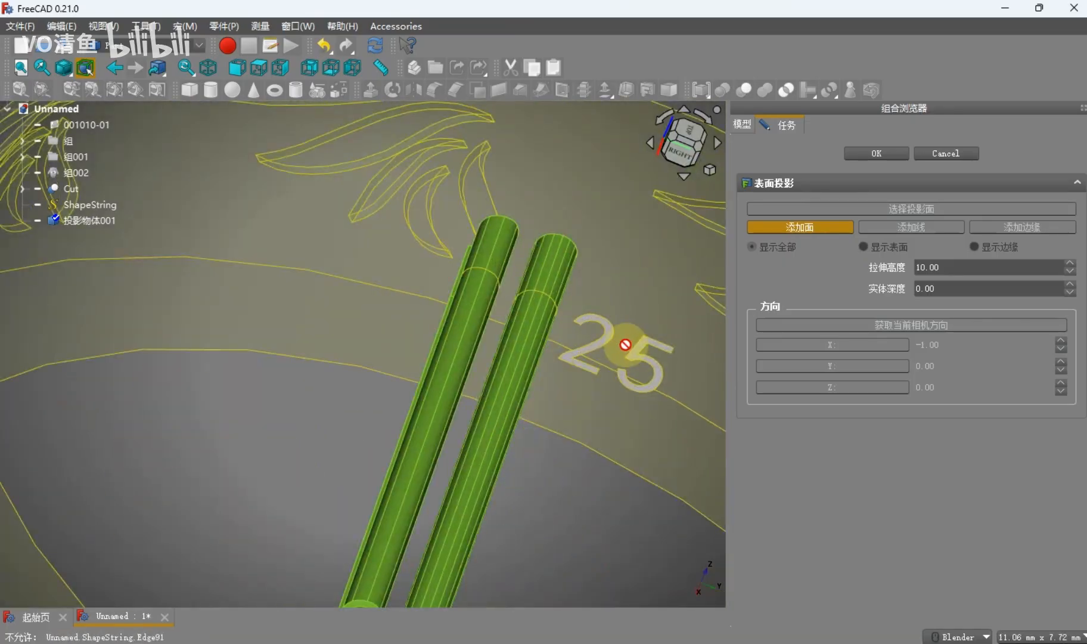
left_click(588, 326)
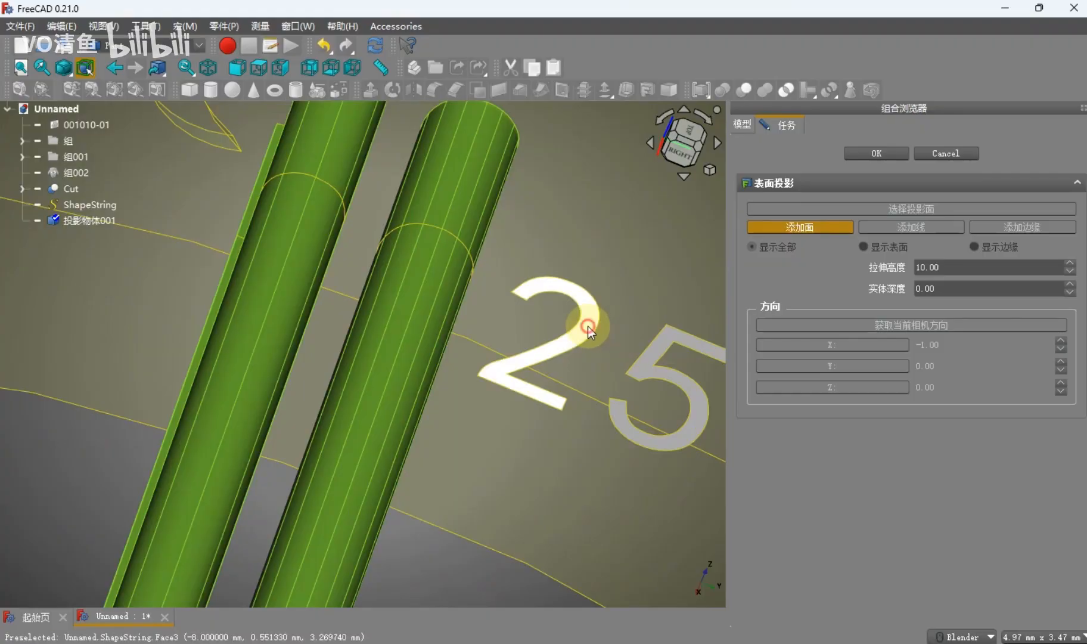
left_click(648, 361)
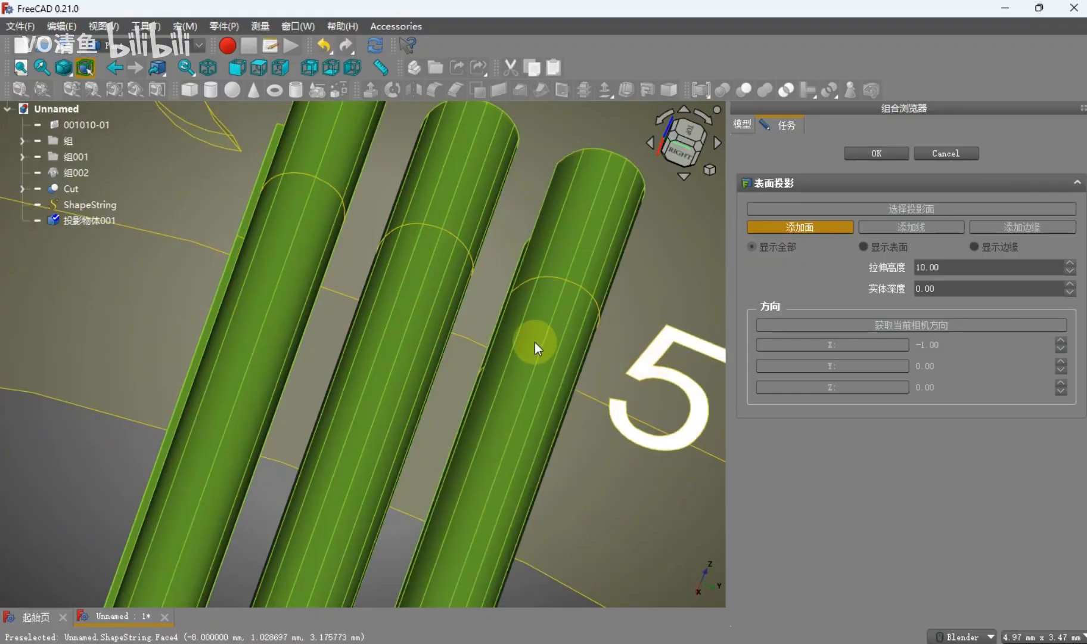
Set the projection's solid depth to 0.20 and check how far the letters reach into the ring wall
scroll(519, 344, "down", 3)
middle_click_drag(475, 344, 381, 429)
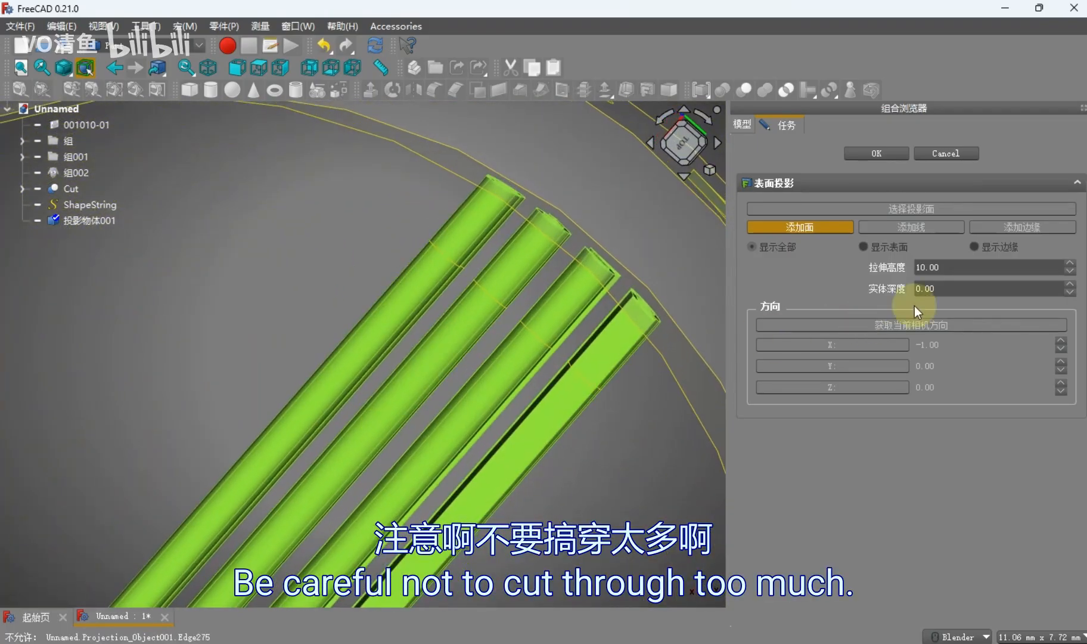
left_click_drag(937, 288, 891, 285)
type("0.20")
scroll(400, 278, "down", 3)
middle_click_drag(417, 278, 456, 272)
scroll(462, 272, "up", 2)
key("2")
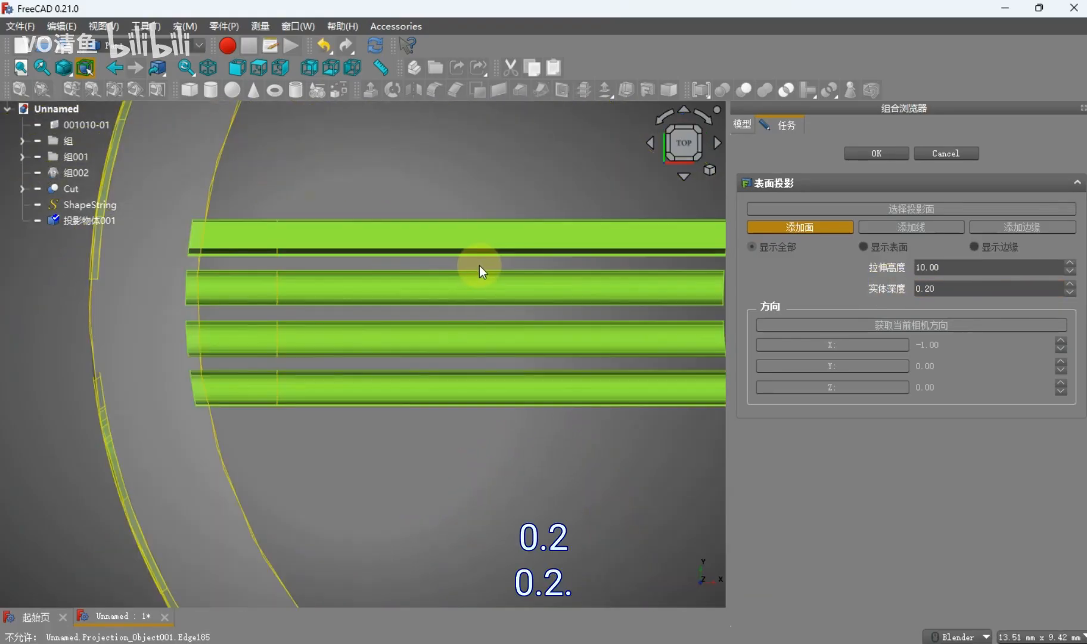
middle_click_drag(266, 290, 181, 229)
key("2")
scroll(175, 282, "up", 4)
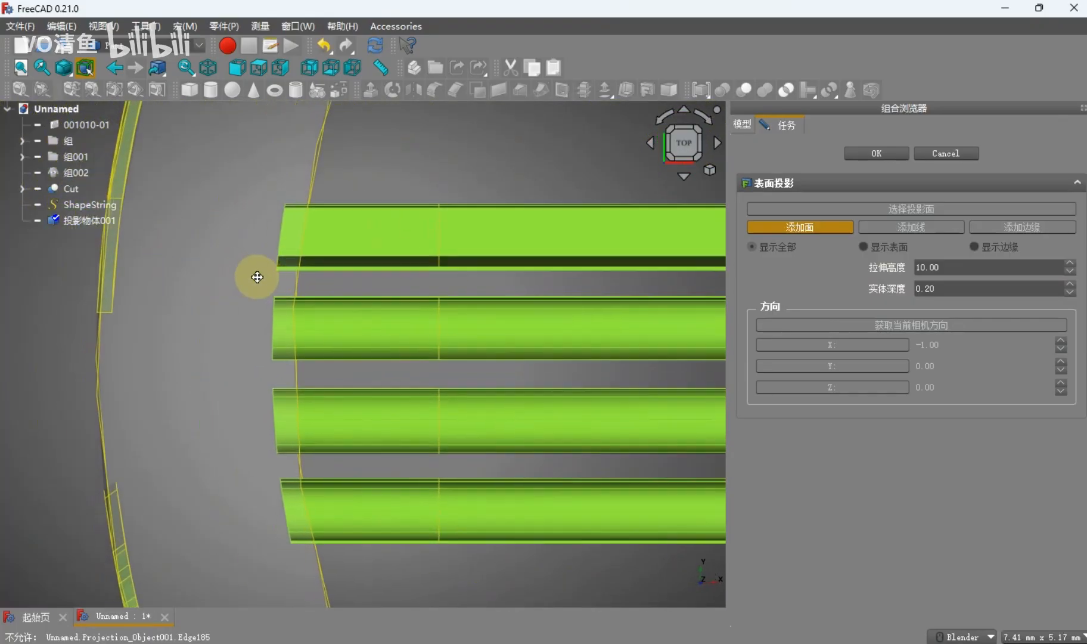
scroll(263, 280, "up", 5)
Set the projection's extrusion height to 2.00 and solid depth to 0.10, and finish the projection
left_click_drag(960, 266, 921, 267)
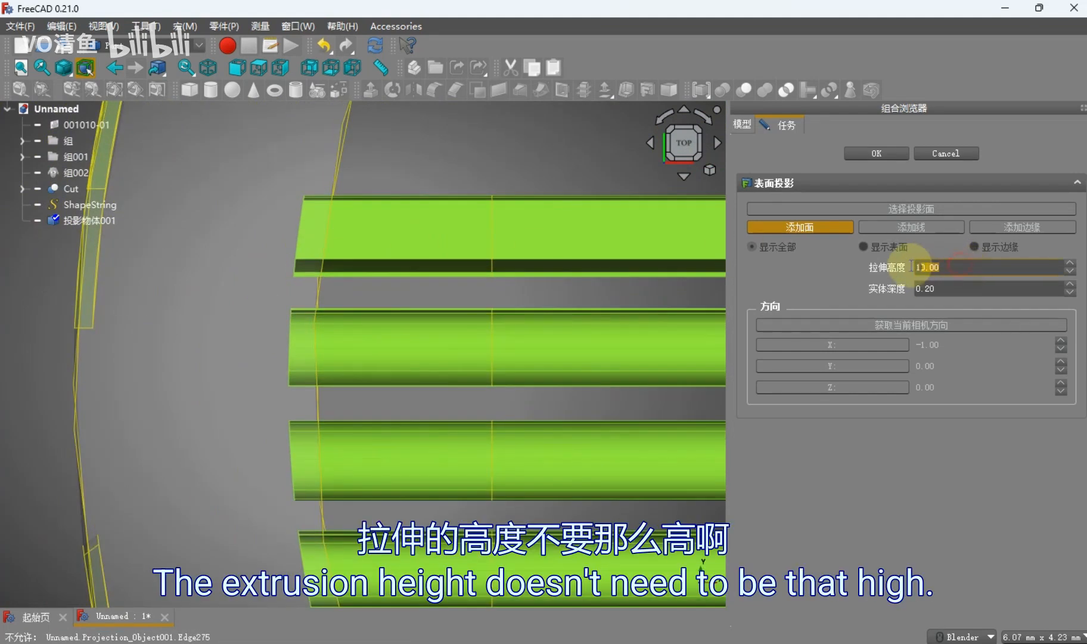
type("2")
middle_click_drag(530, 280, 451, 357)
scroll(532, 282, "up", 2)
scroll(451, 356, "up", 1)
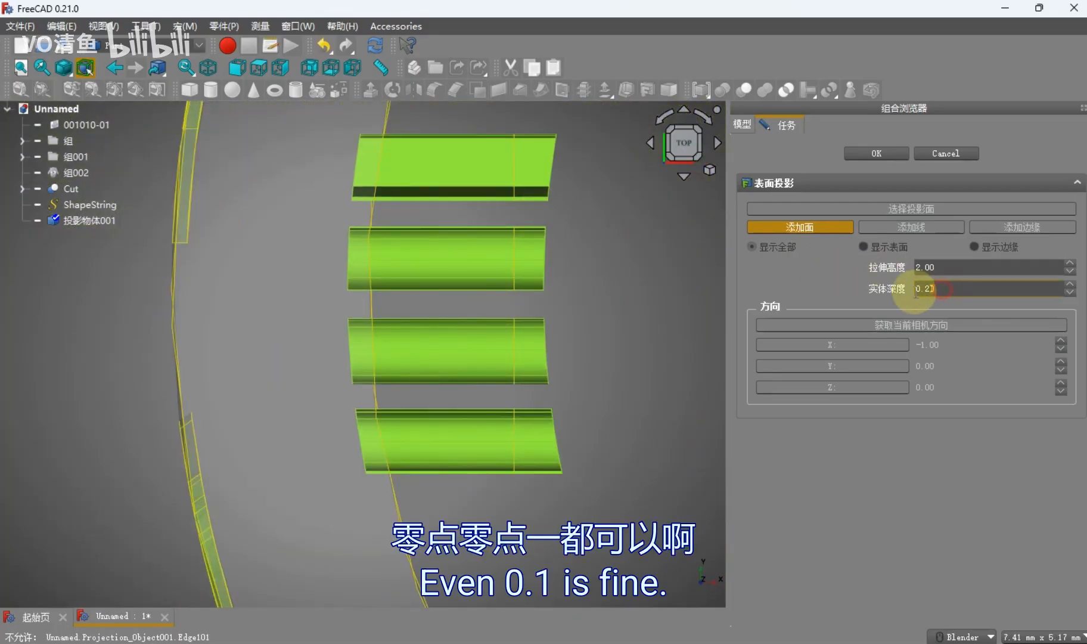
type("0.10")
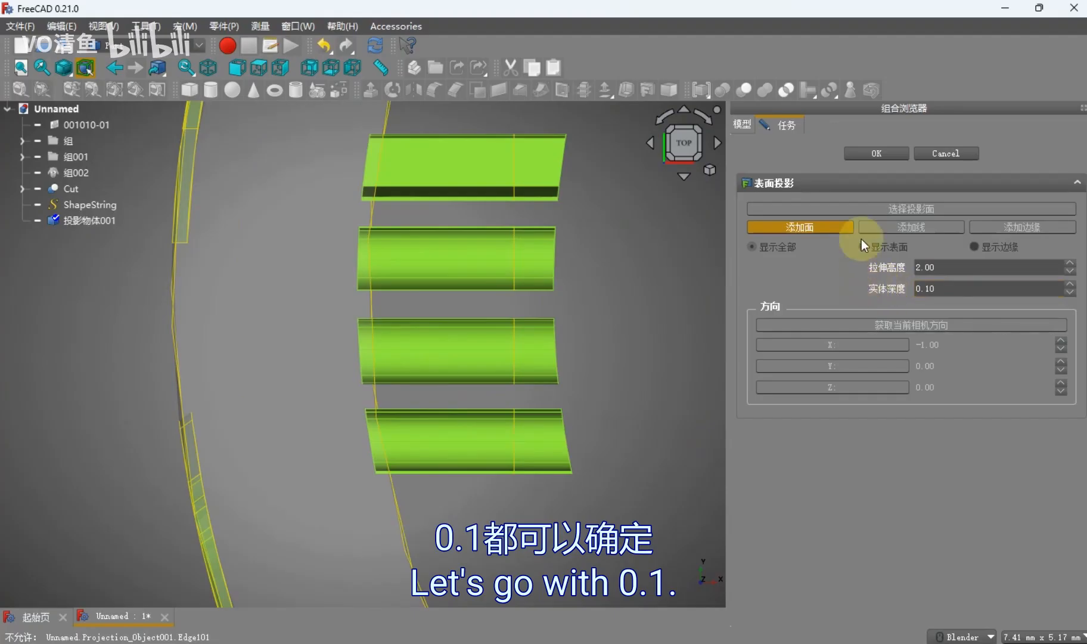
left_click(869, 157)
Hide the flat S925 text and cut the projected letter solids out of the ring
scroll(548, 270, "down", 8)
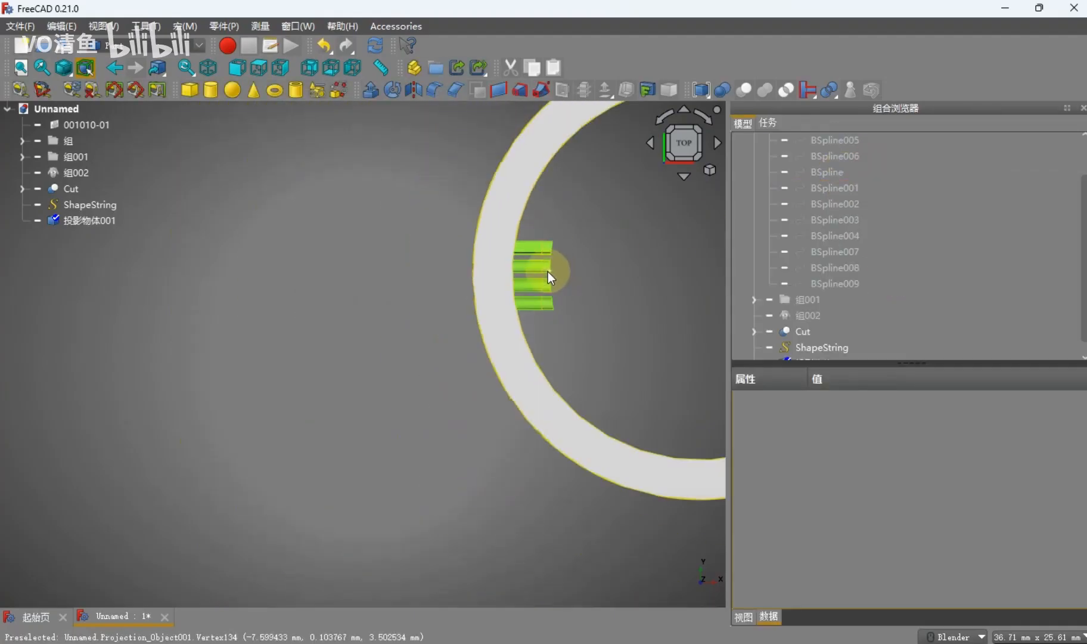
middle_click_drag(493, 336, 417, 384)
left_click(100, 203)
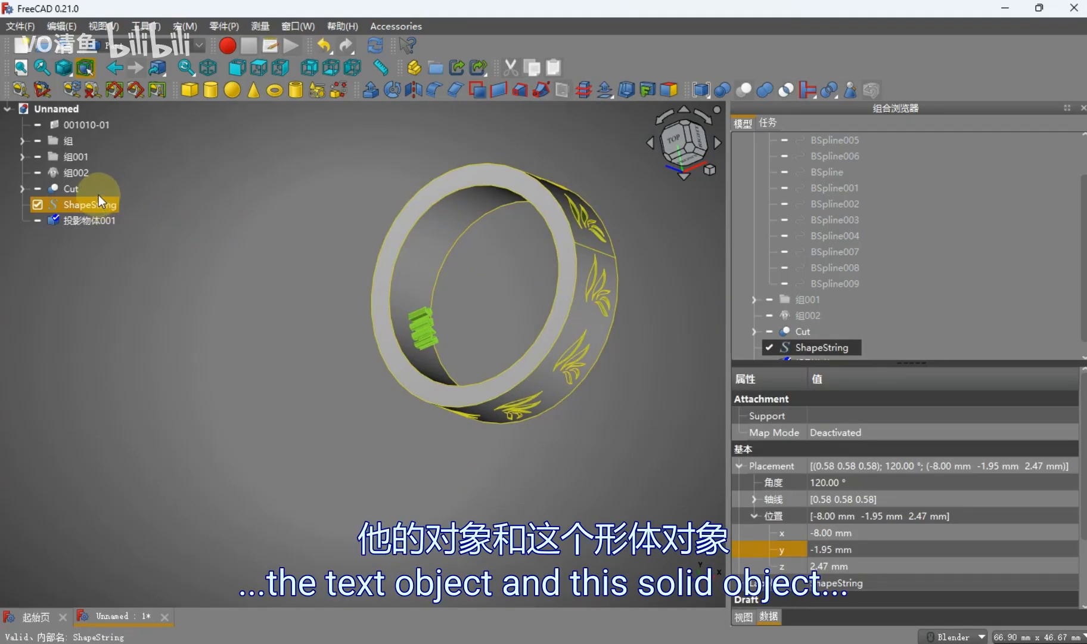
left_click(91, 189)
left_click(103, 222, "ctrl")
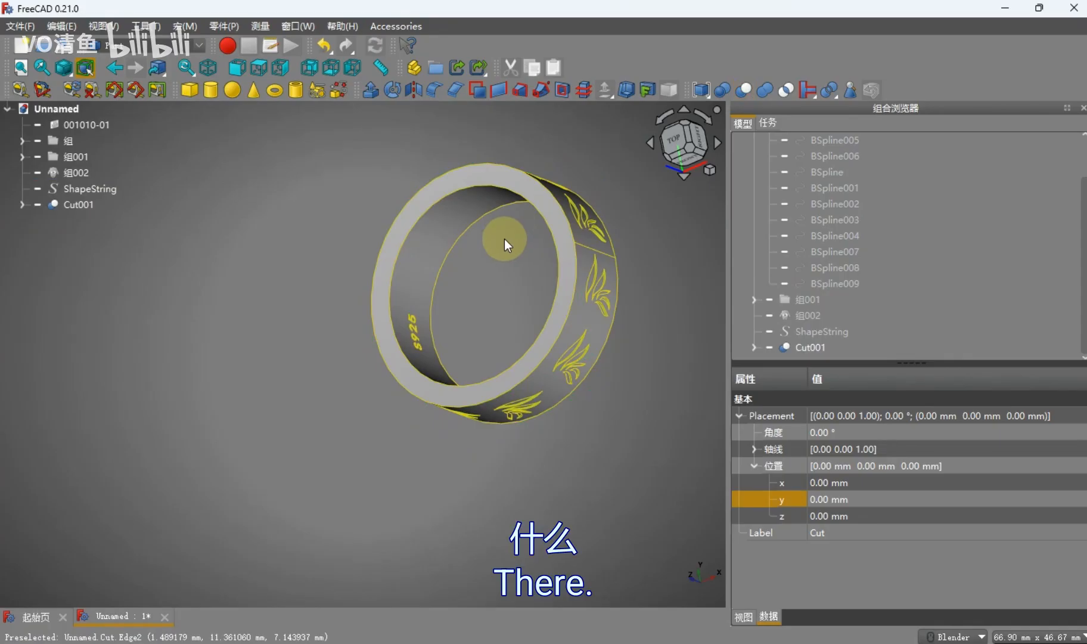
scroll(414, 341, "up", 9)
middle_click_drag(401, 346, 384, 385)
scroll(323, 376, "down", 8)
scroll(384, 385, "down", 3)
Switch to the Part Design workbench and create a clone of the engraved ring in a new body
left_click(78, 204)
left_click(152, 46)
left_click(161, 177)
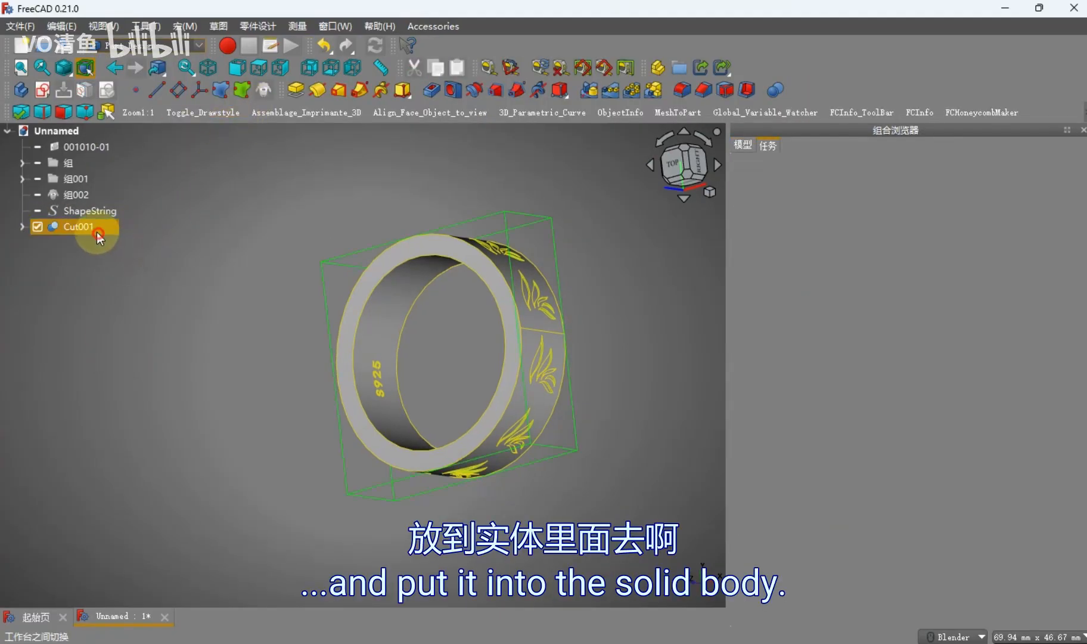
left_click(264, 89)
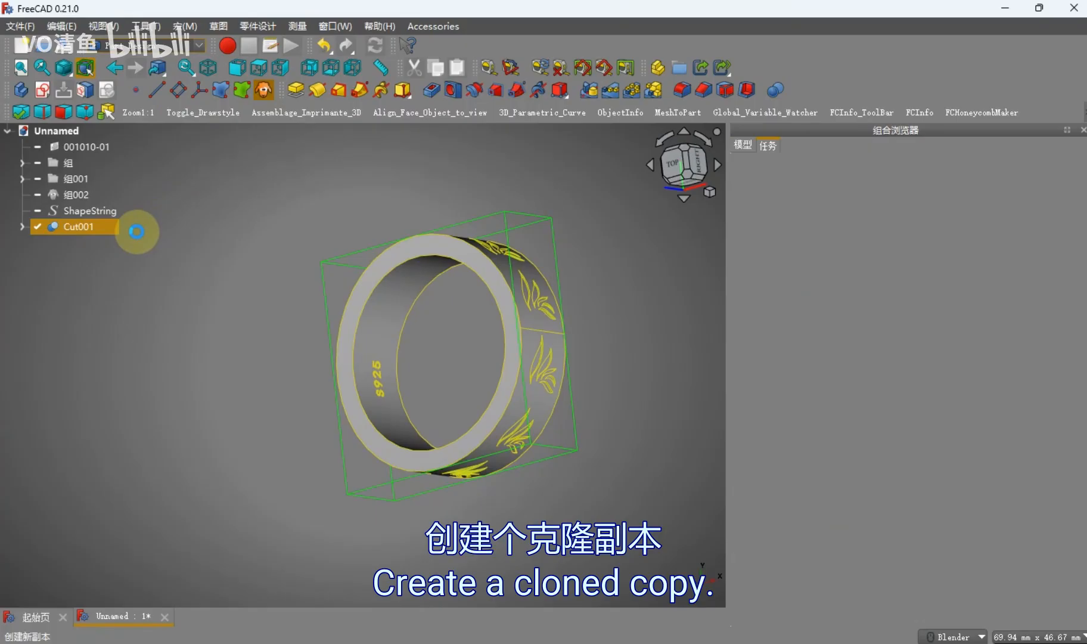
left_click(116, 247)
double_click(111, 249)
double_click(110, 249)
left_click(171, 268)
Examine the edges of the engraved leaves on the cloned ring to judge whether they need filleting
scroll(246, 320, "down", 3)
scroll(315, 356, "up", 3)
key("3")
middle_click_drag(376, 357, 432, 418, "shift")
scroll(322, 352, "up", 1)
scroll(358, 337, "up", 3)
left_click(352, 344)
scroll(334, 352, "down", 3)
scroll(315, 342, "up", 1)
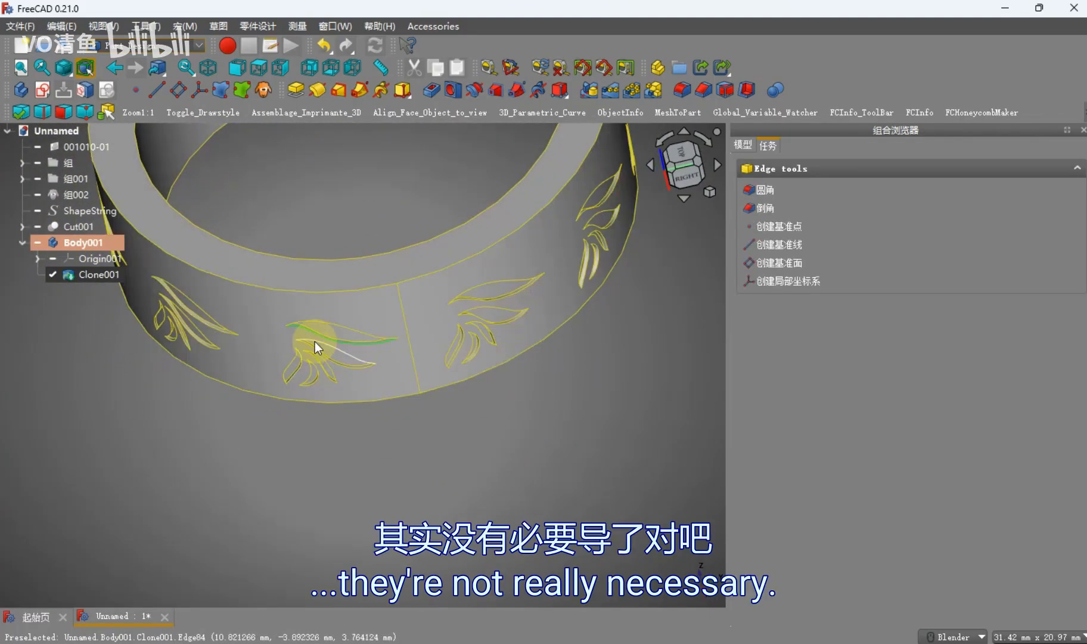
scroll(316, 336, "up", 3)
scroll(318, 312, "down", 5)
left_click(382, 396)
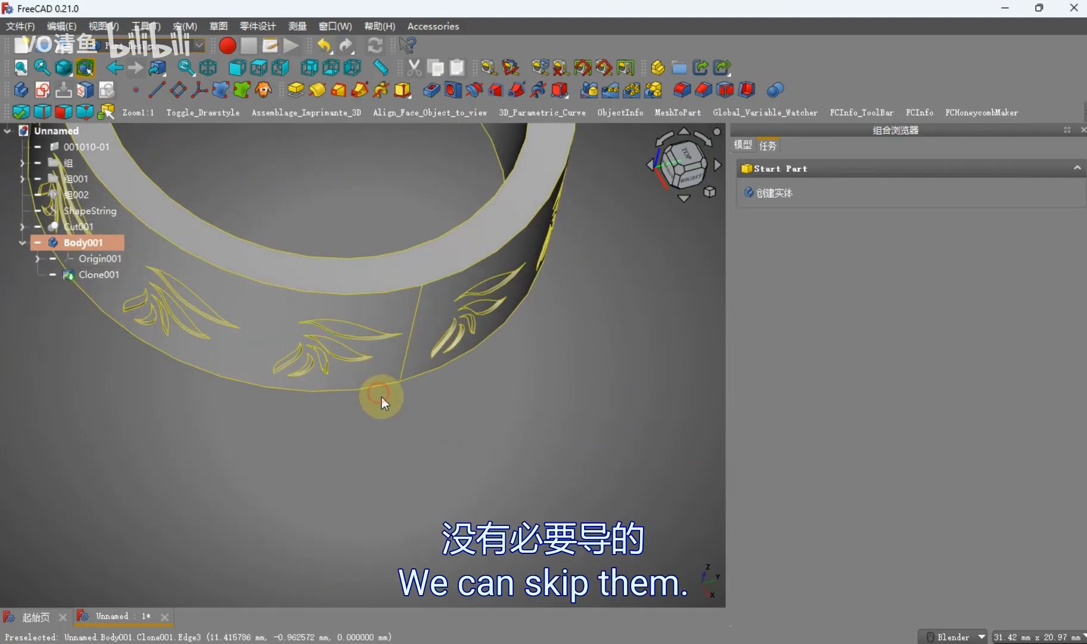
Fillet the ring band's four circular rim edges with a radius of 0.5 mm
scroll(381, 396, "down", 4)
scroll(395, 396, "up", 2)
left_click(392, 395)
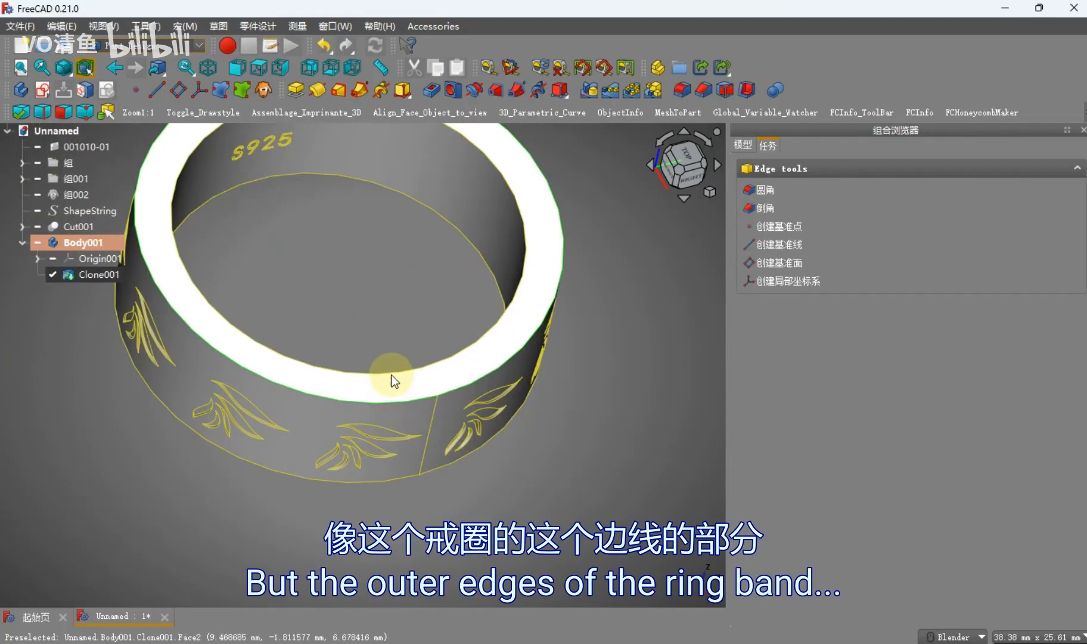
middle_click_drag(392, 376, 312, 465)
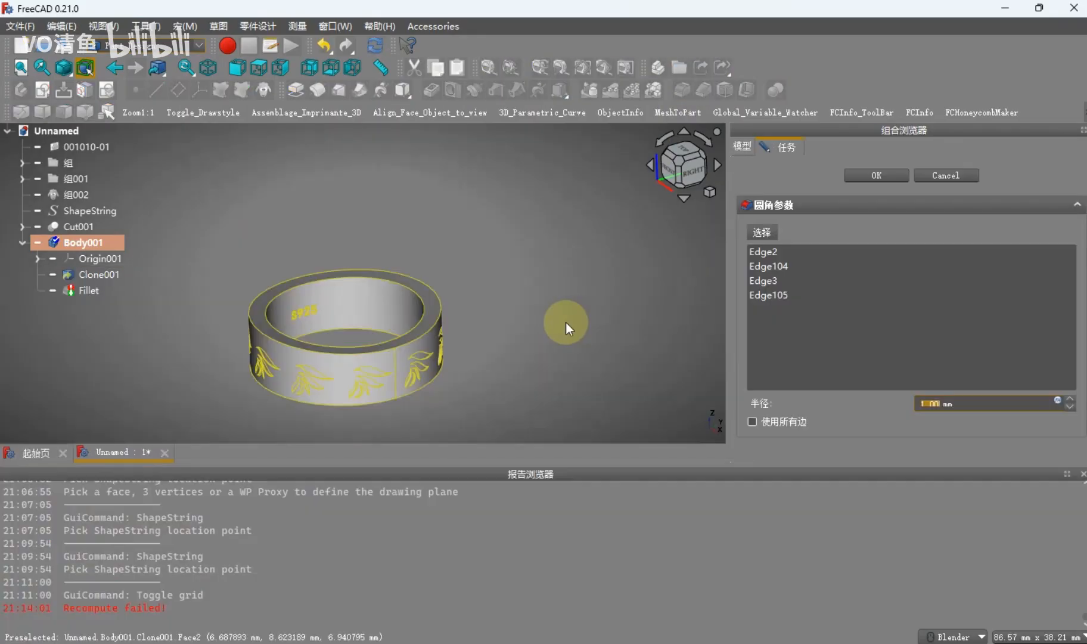
type("0.5")
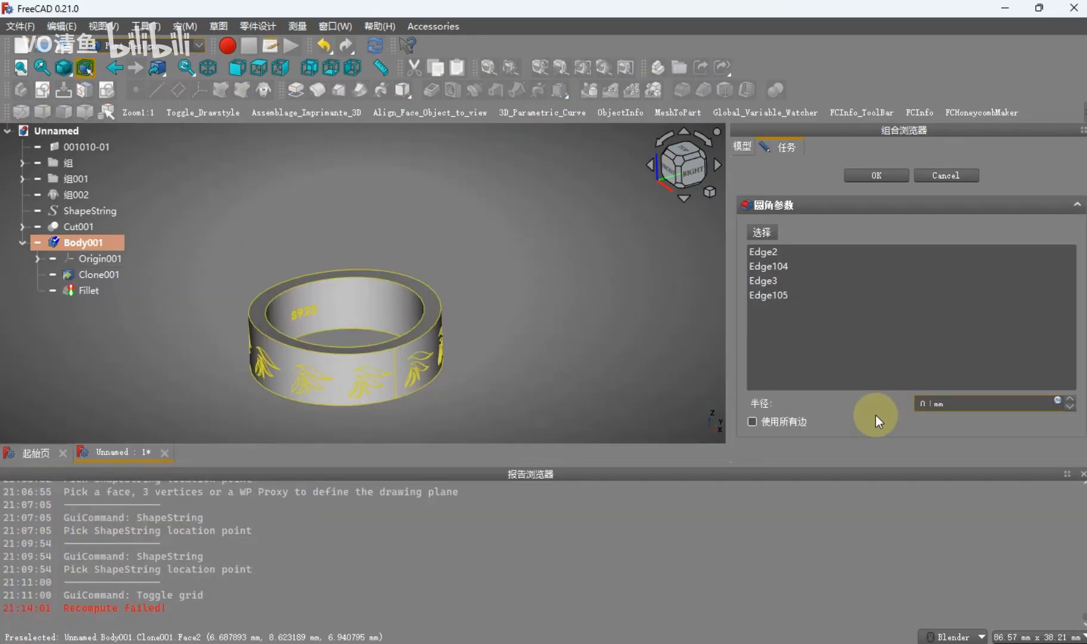
left_click(880, 408)
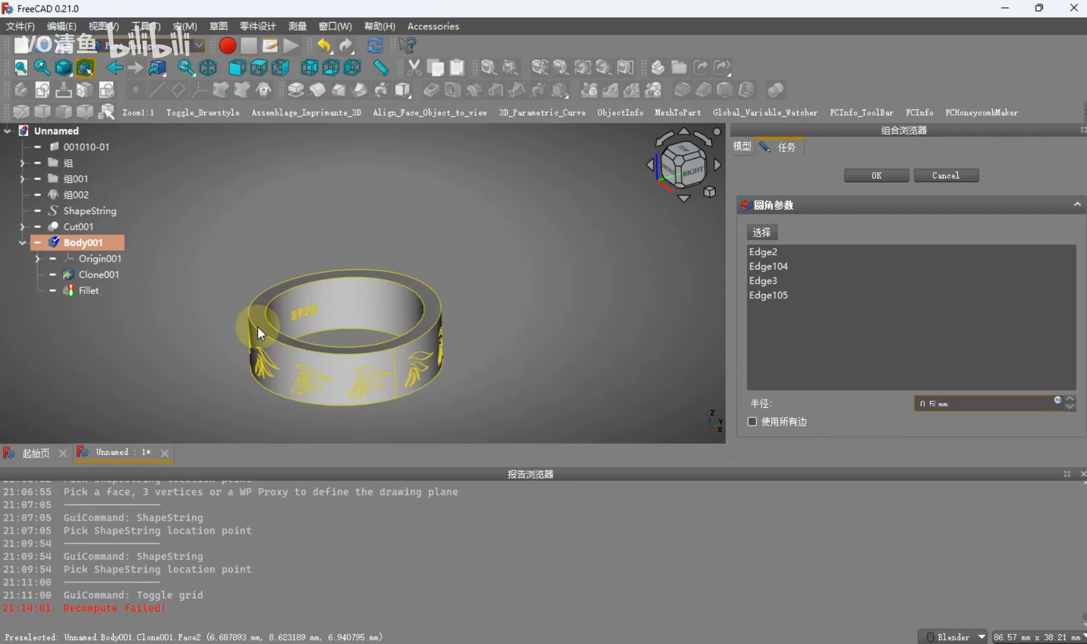
middle_click_drag(267, 326, 358, 286)
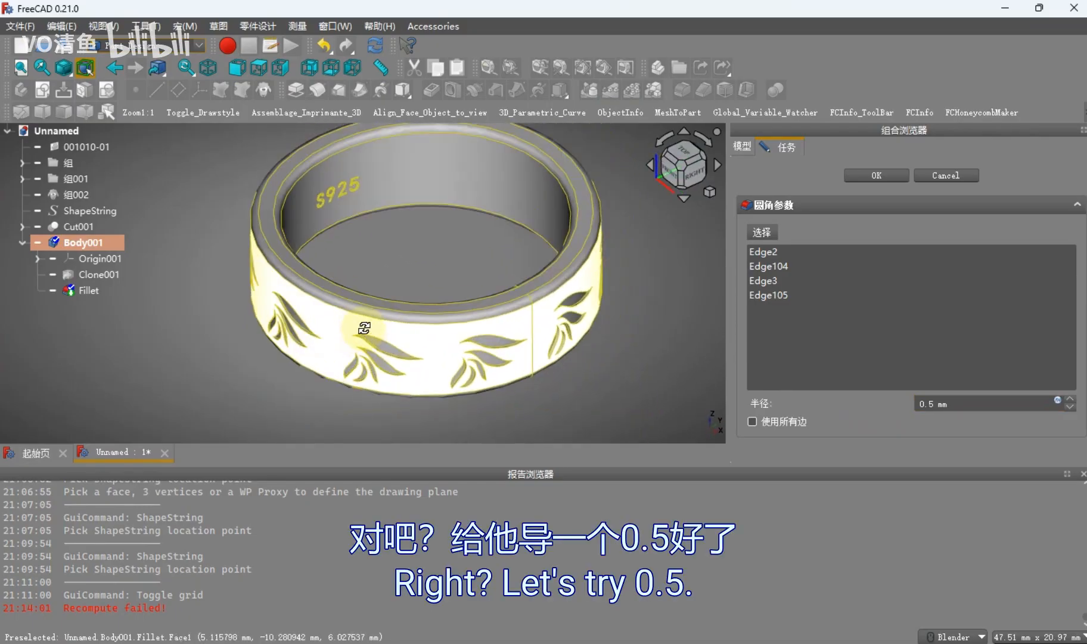
Set the fillet radius to 0.25 mm, finish the fillet and close the report view
left_click_drag(936, 406, 914, 406)
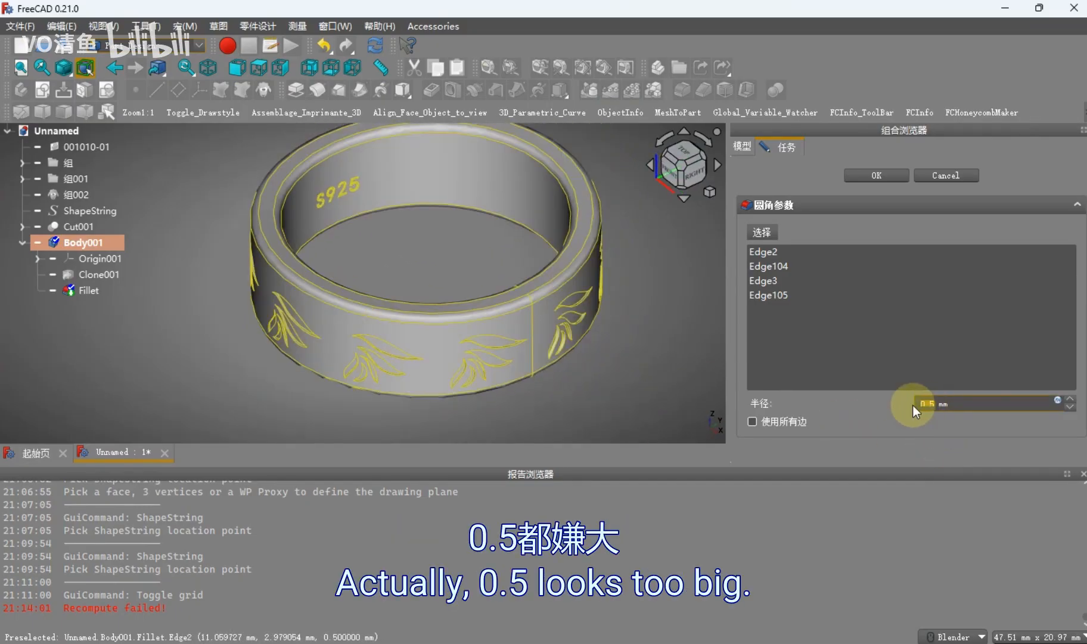
type("0.25")
left_click(897, 406)
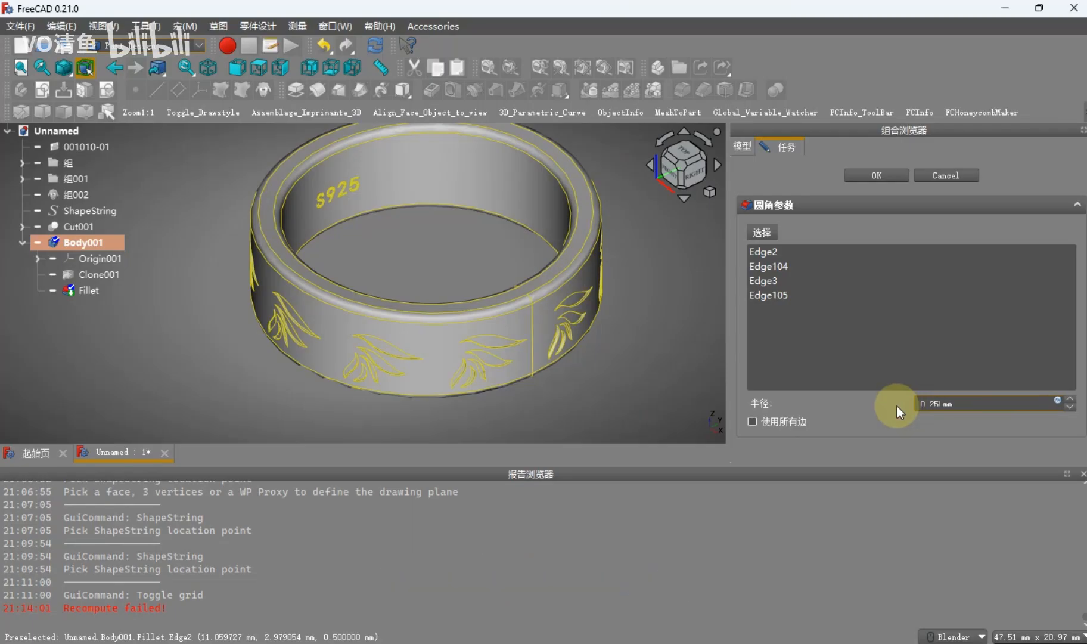
left_click(889, 175)
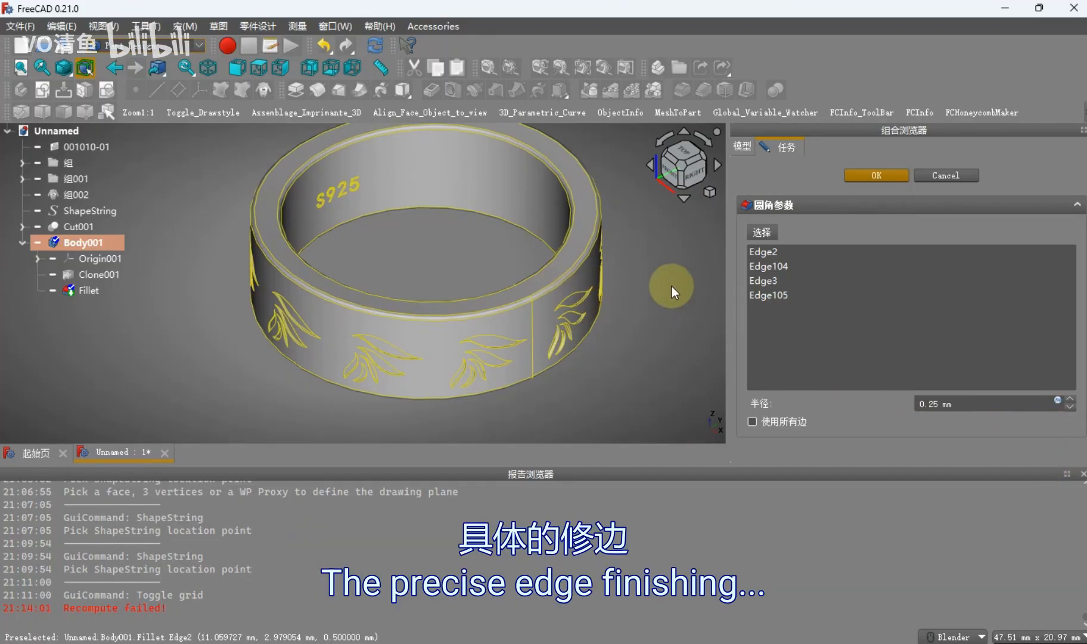
left_click(1083, 473)
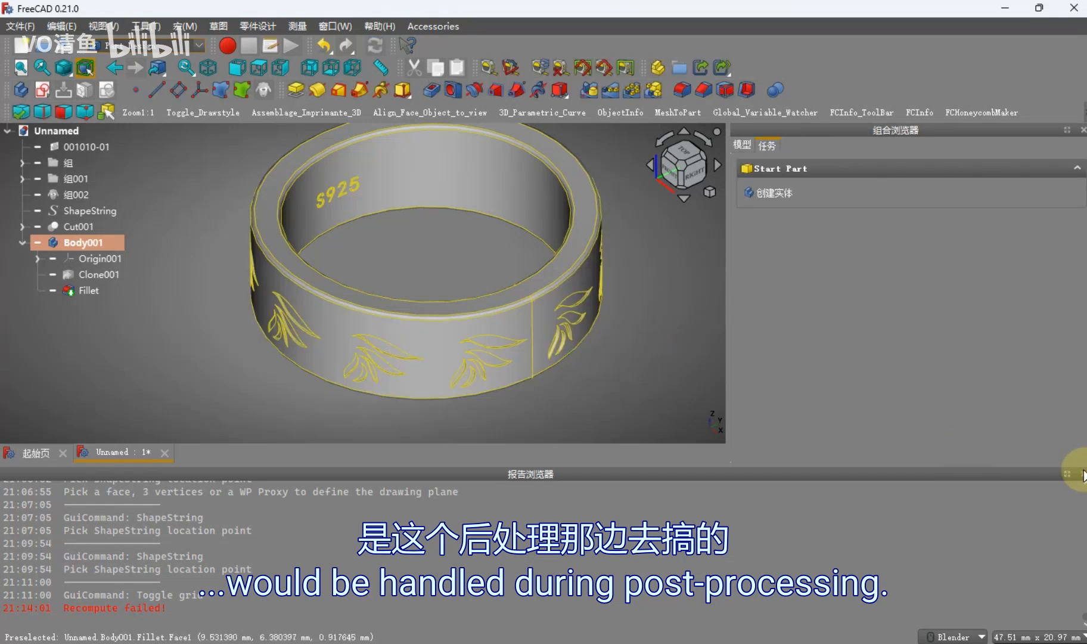
Give the filleted ring body a preset material and a pale blue shape colour, #def5ff
scroll(451, 341, "down", 5)
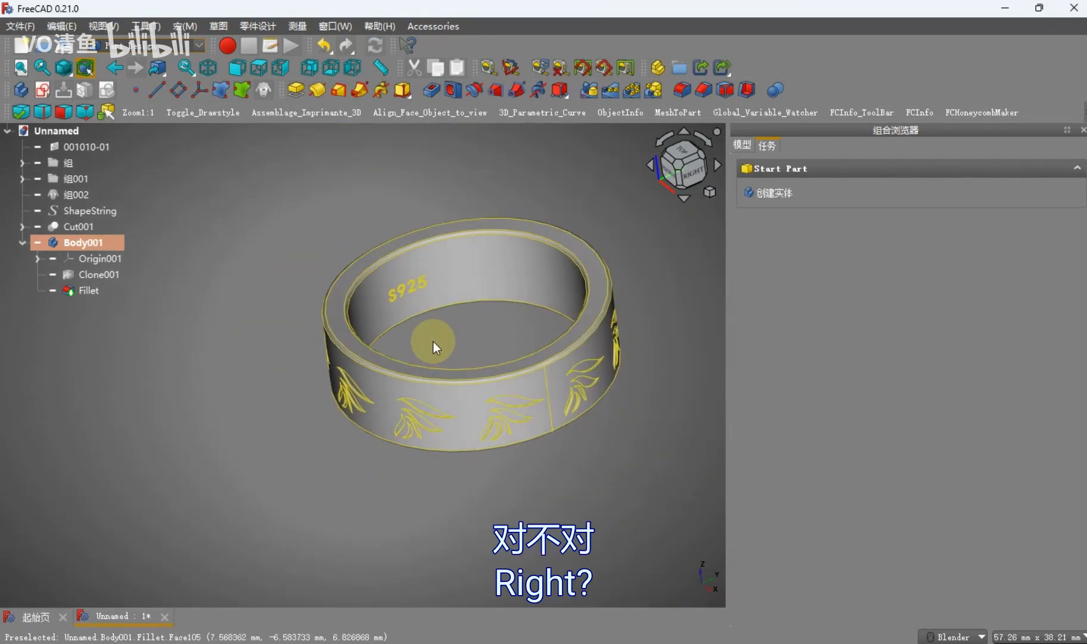
mouse_move(401, 462)
middle_mouse_down()
mouse_move(318, 407)
mouse_move(378, 337)
mouse_move(406, 451)
mouse_move(389, 472)
middle_mouse_up()
left_click(833, 306)
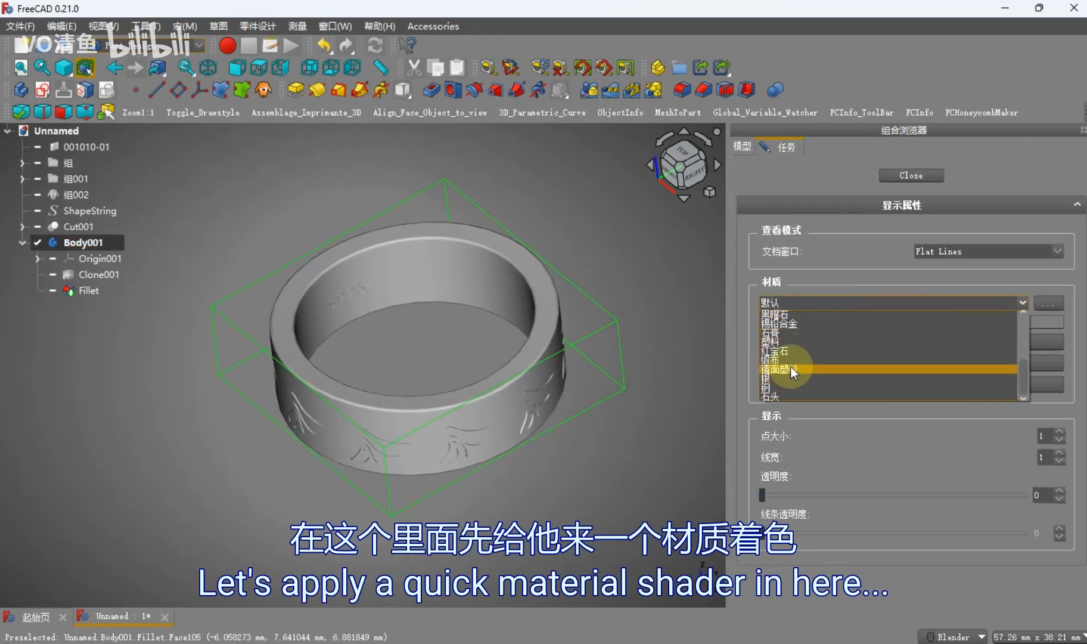
left_click(792, 363)
left_click(963, 341)
left_click_drag(699, 347, 698, 193)
left_click_drag(681, 172, 867, 173)
left_click_drag(825, 244, 773, 331)
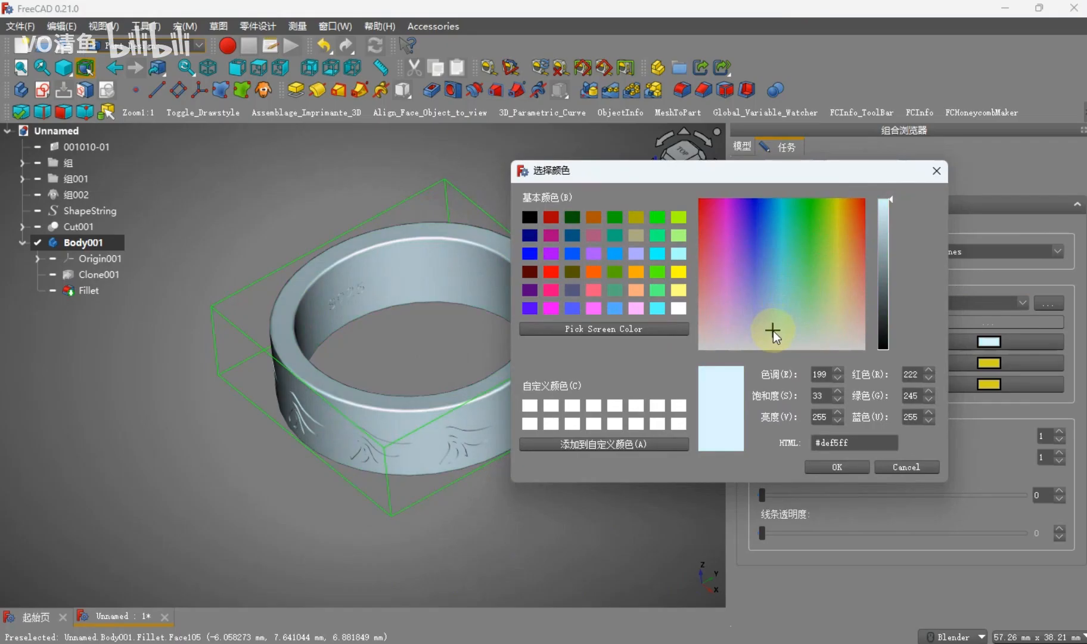
left_click(837, 467)
left_click(887, 175)
Show the ring from the front, capture the screen region around it and mark up its band freehand
left_click(436, 341)
middle_click_drag(425, 359, 457, 318)
key("1")
scroll(349, 358, "up", 2)
scroll(281, 366, "down", 2)
middle_click_drag(261, 354, 411, 282, "shift")
key("ctrl+alt+a")
mouse_move(175, 246)
left_mouse_down()
mouse_move(595, 475)
mouse_move(622, 518)
left_mouse_up()
left_click(338, 524)
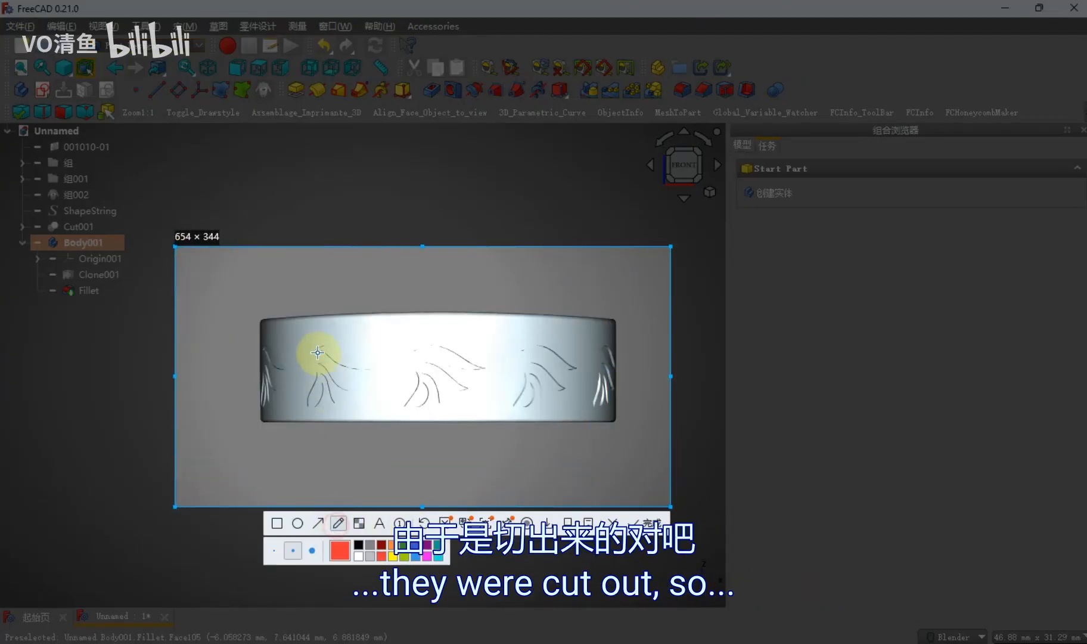
mouse_move(269, 320)
left_mouse_down()
mouse_move(315, 308)
mouse_move(607, 323)
left_mouse_up()
left_click(612, 523)
Collapse the finished ring body's branch in the model tree
middle_click_drag(538, 426, 459, 401)
scroll(459, 402, "down", 1)
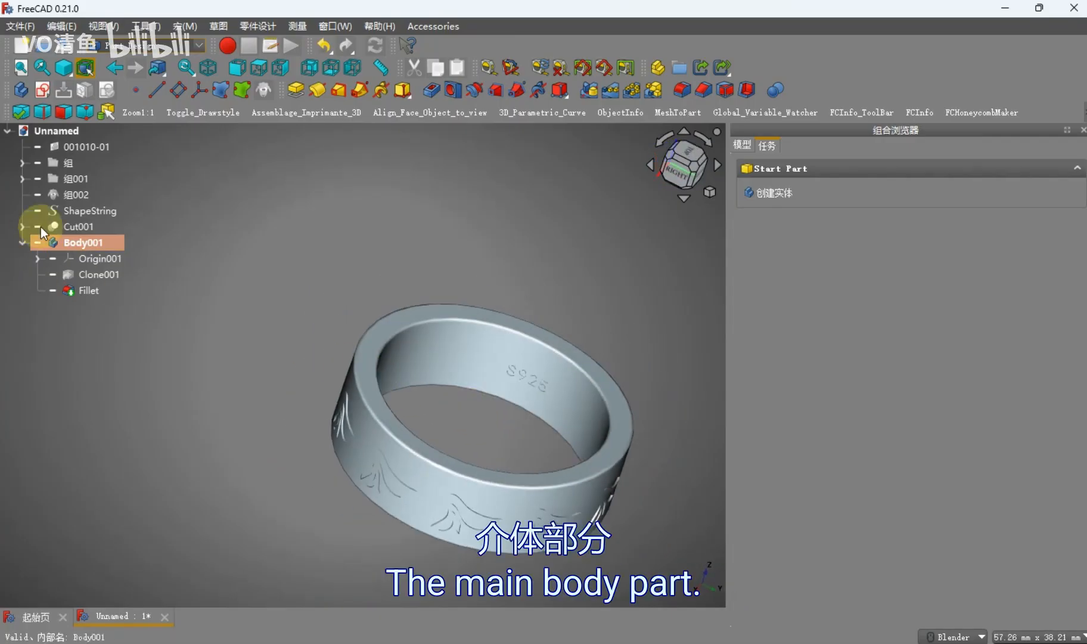
left_click(22, 242)
middle_click_drag(356, 388, 442, 393)
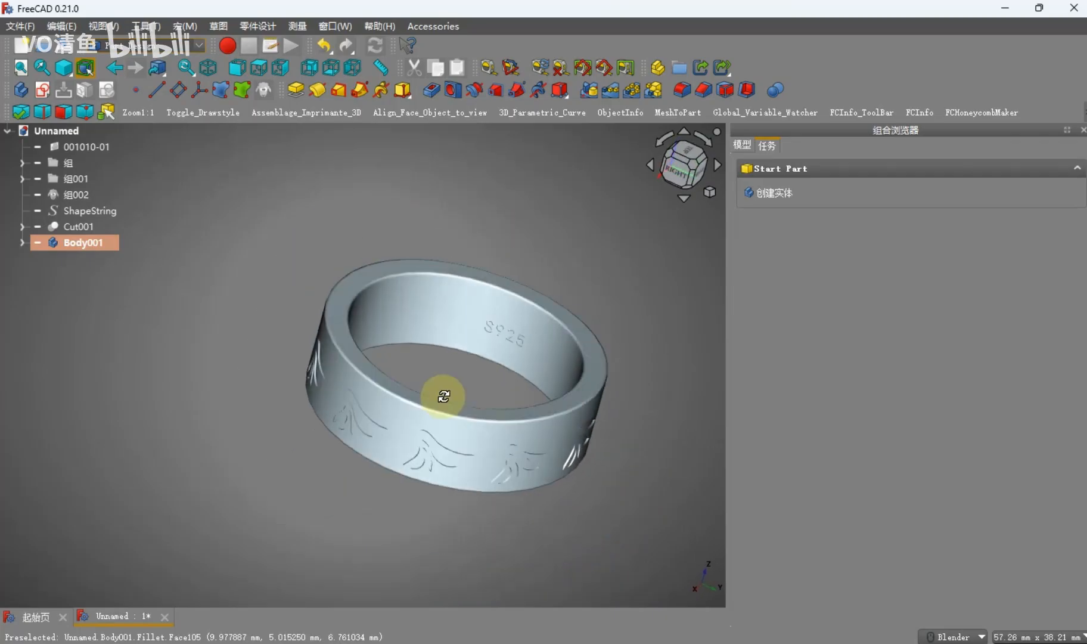
left_click(7, 131)
left_click(7, 131)
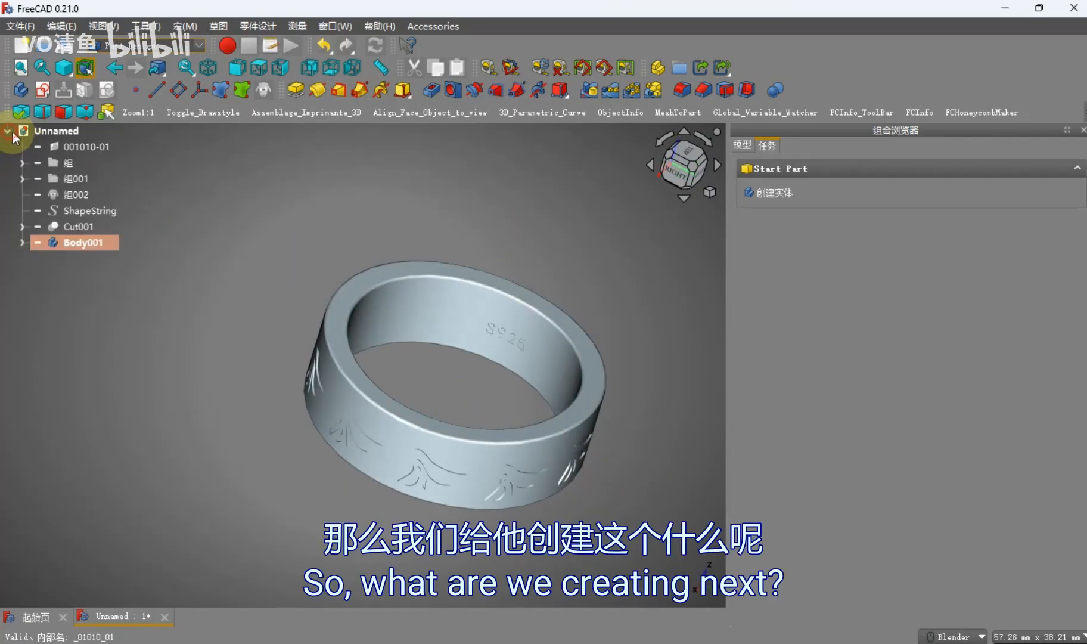
middle_click_drag(400, 352, 417, 388)
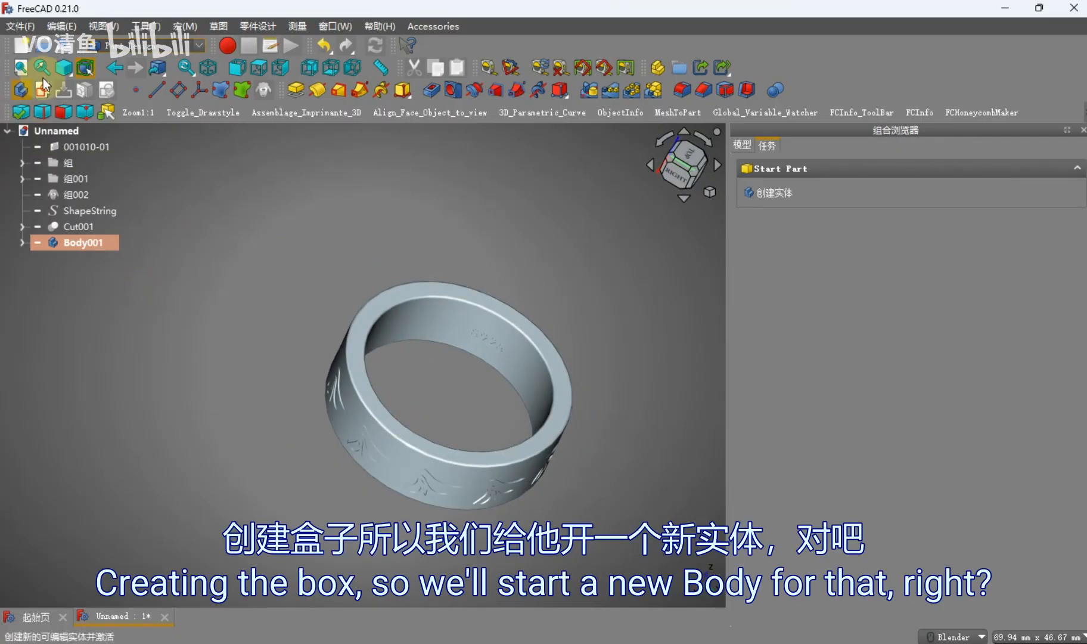
Change the draw style so the ring is shown with its edge lines
left_click(72, 76)
left_click(104, 179)
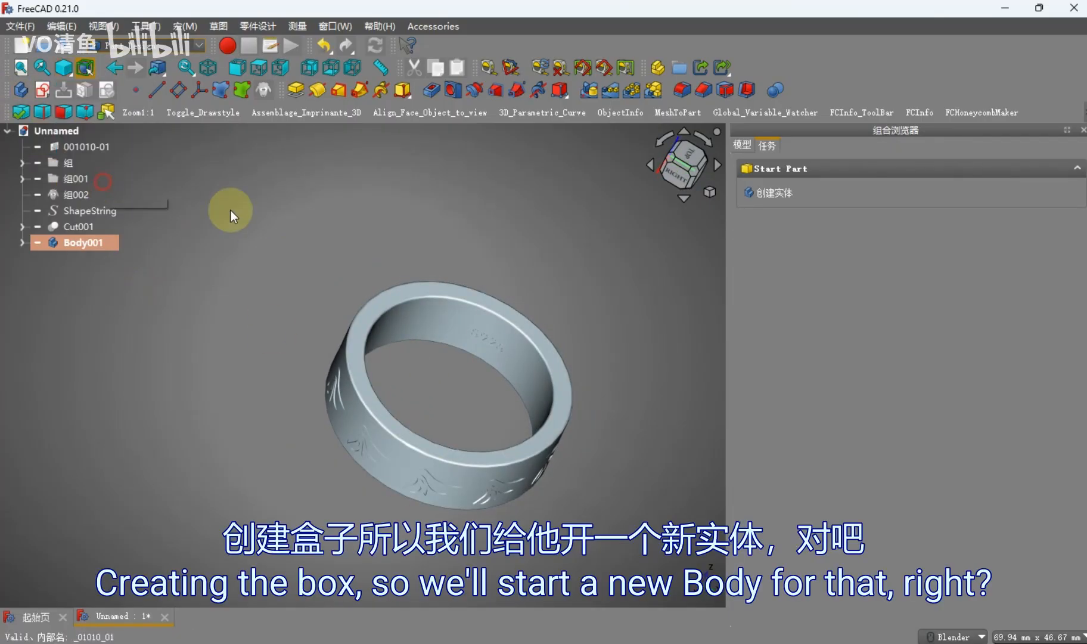
scroll(420, 382, "up", 1)
middle_click_drag(384, 362, 368, 372)
scroll(347, 277, "down", 2)
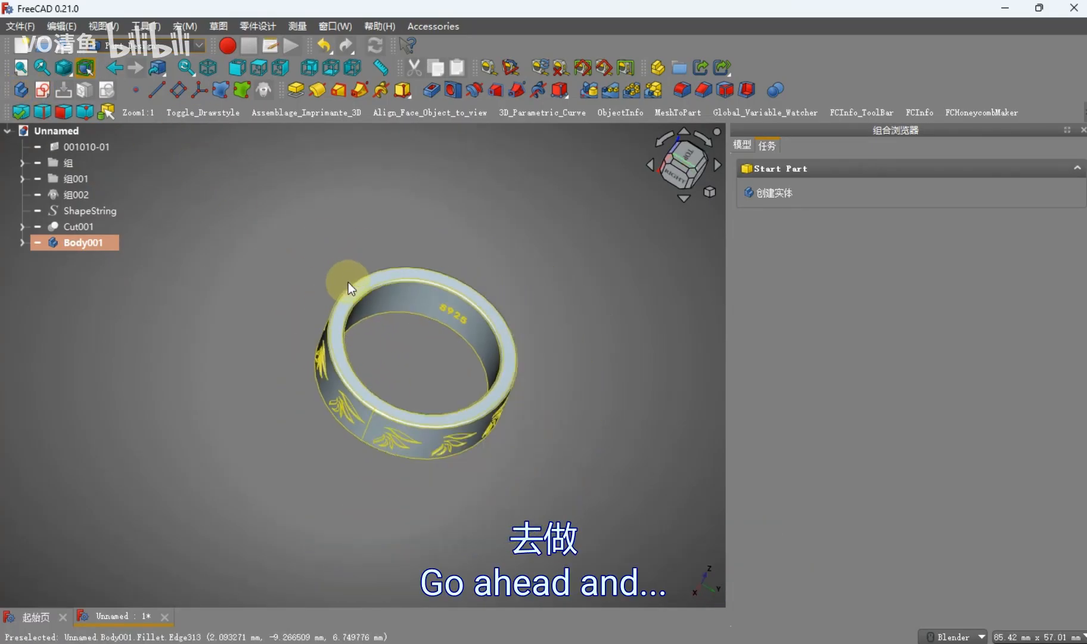
scroll(347, 287, "up", 2)
Create a new body for the box and add a sub-shape binder of the ring's lower inner edge loop
left_click(21, 93)
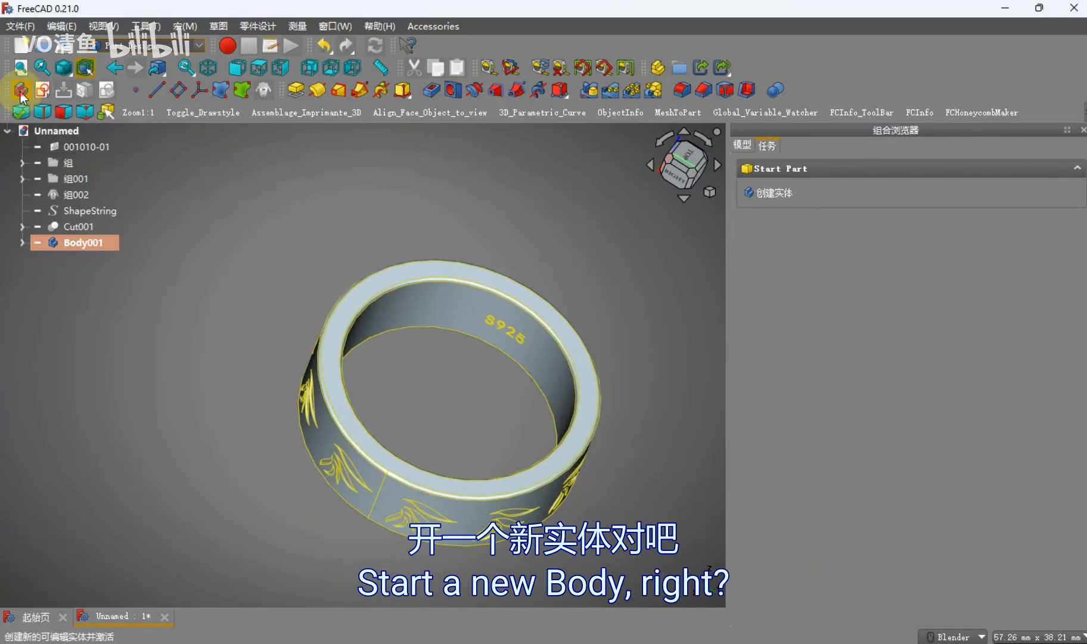
left_click(395, 351)
middle_click_drag(400, 352, 384, 381)
left_click(242, 91)
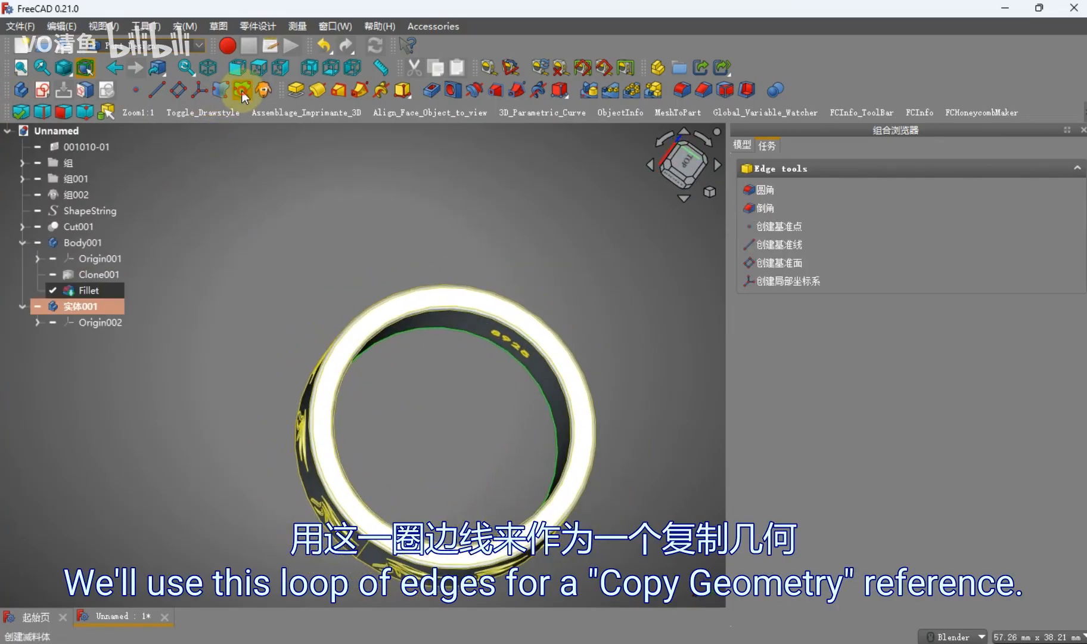
left_click(75, 241)
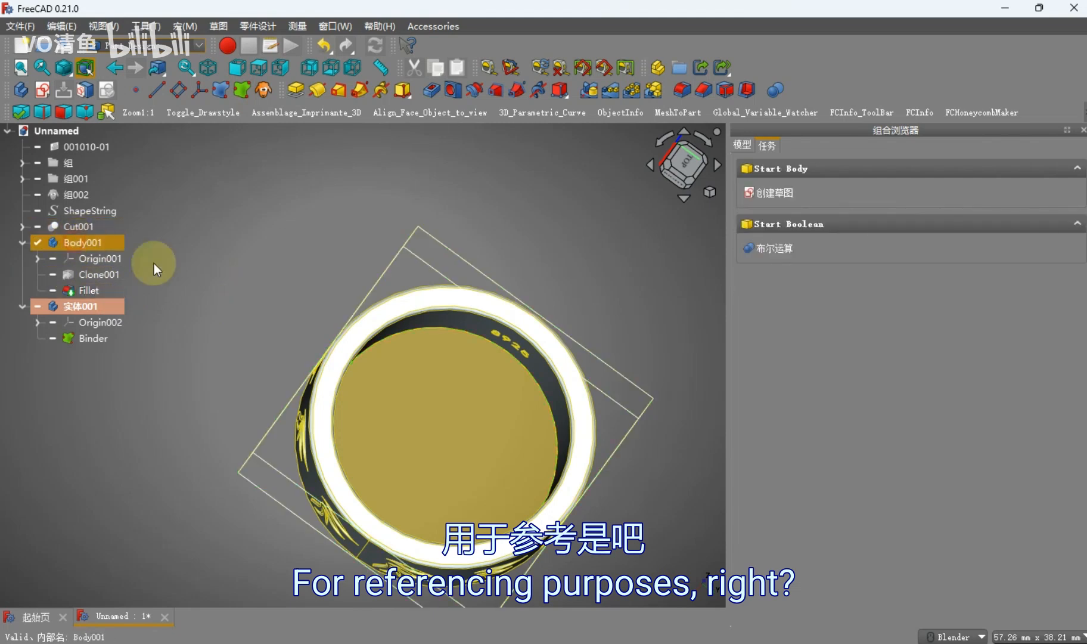
scroll(274, 308, "down", 2)
left_click(203, 327)
Create a datum point at the binder's centre of mass and hide the binder
left_click(93, 340)
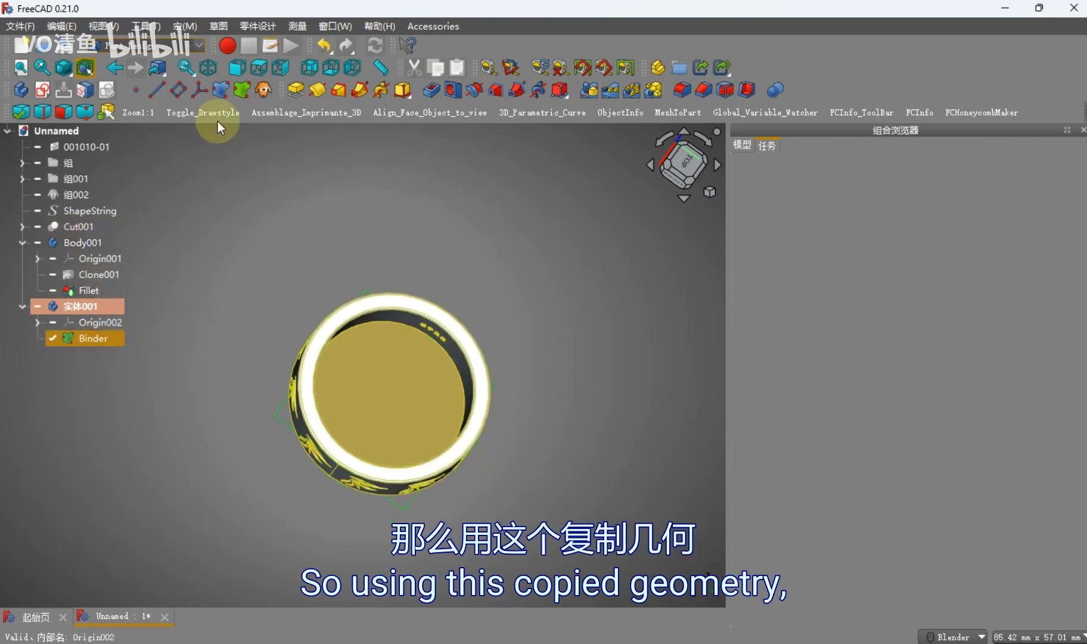
left_click(136, 90)
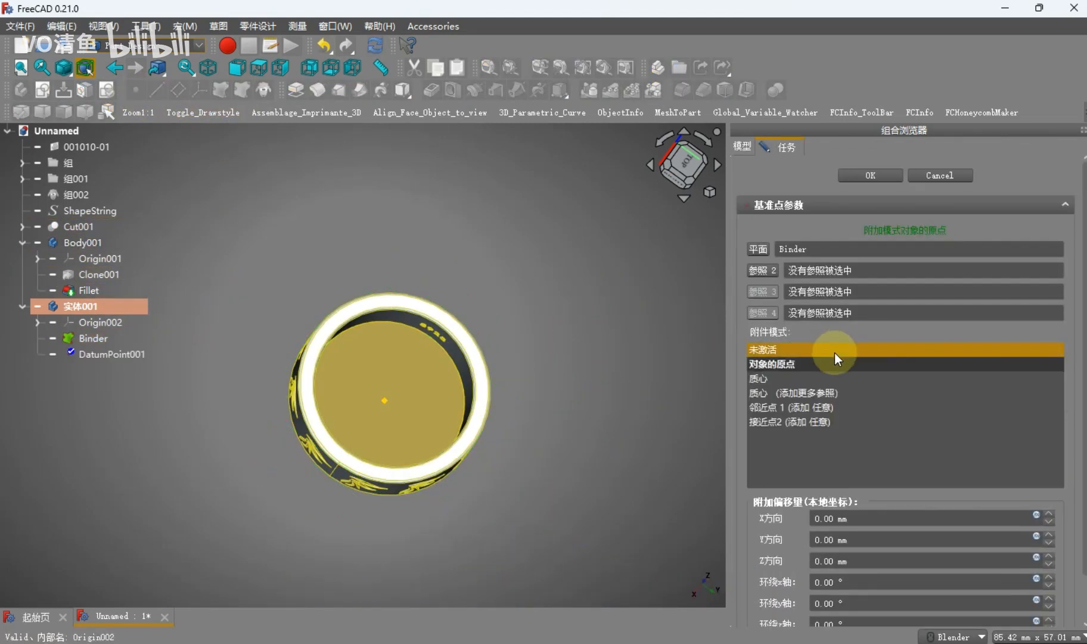
left_click(831, 378)
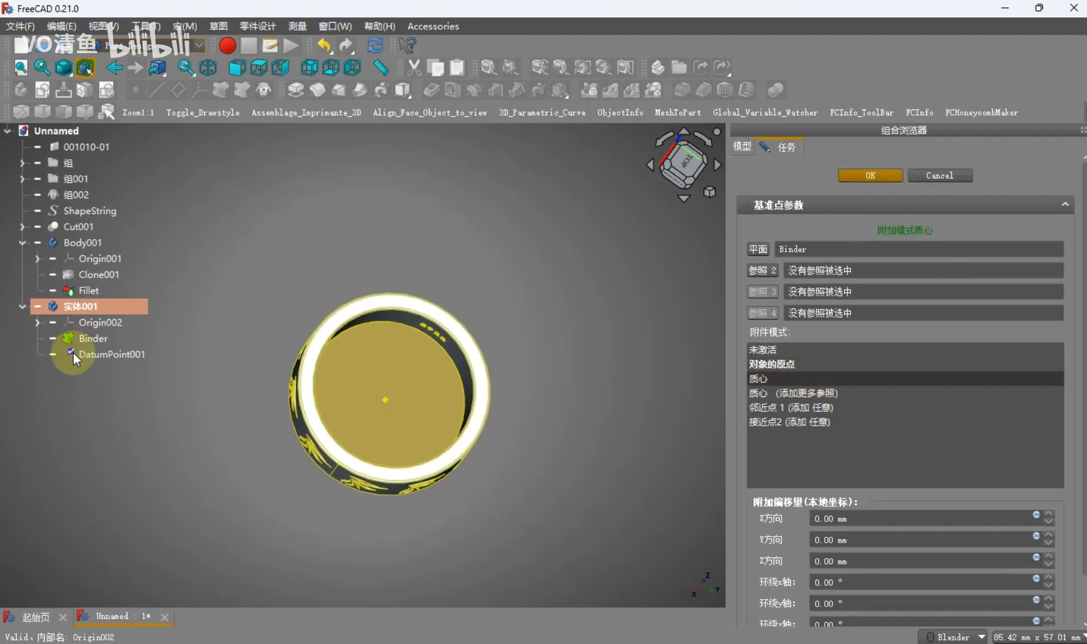
left_click(106, 340)
key("space")
Create a datum plane through the new datum point, using the translate-origin attachment
left_click(113, 356)
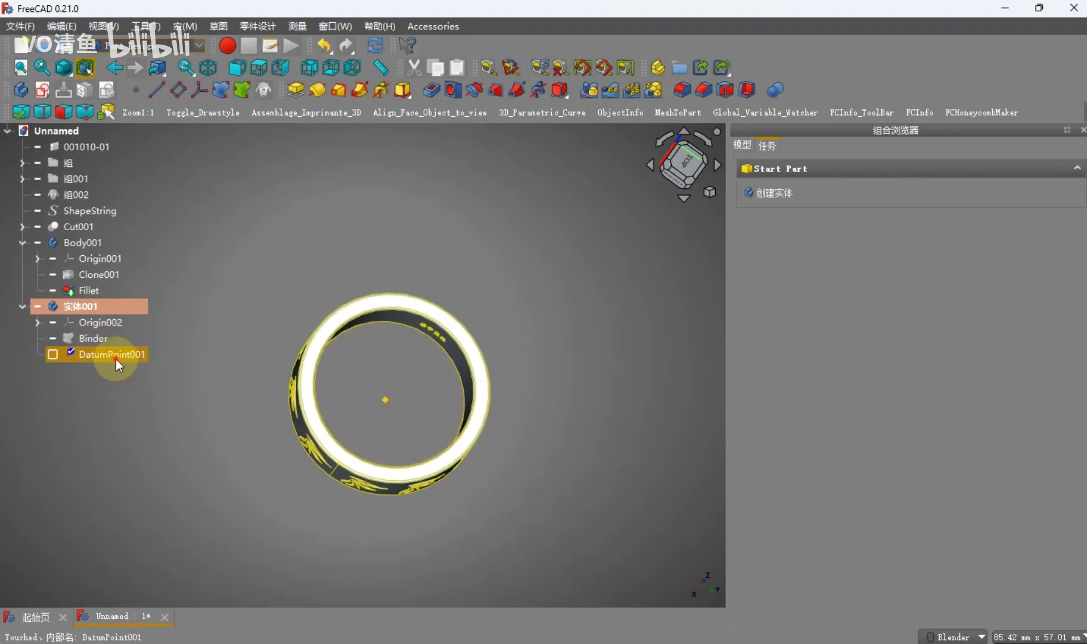
left_click(178, 89)
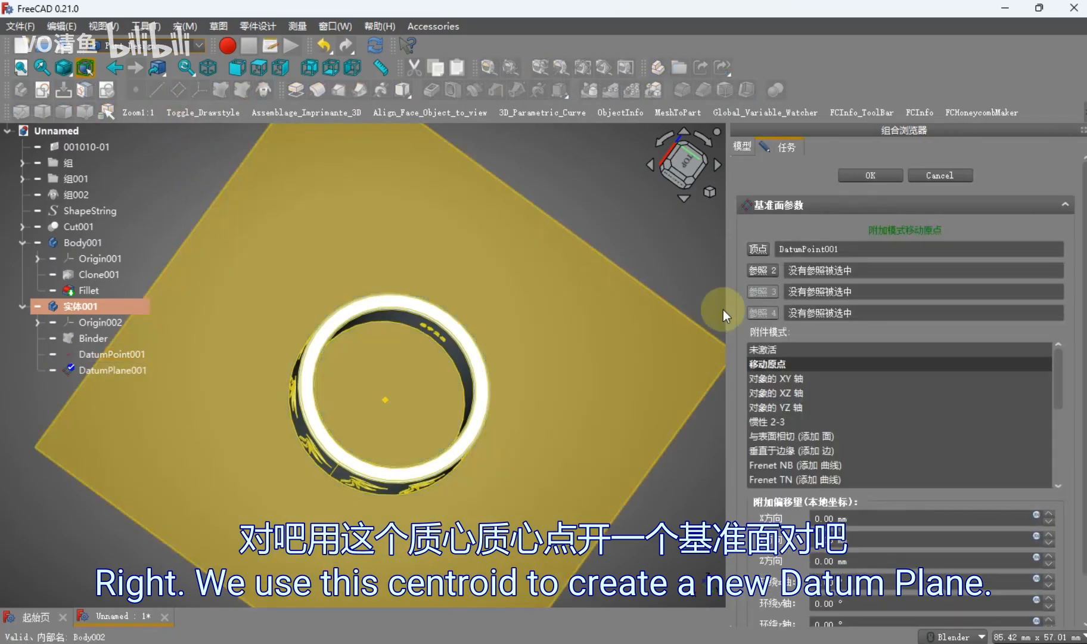
left_click(858, 176)
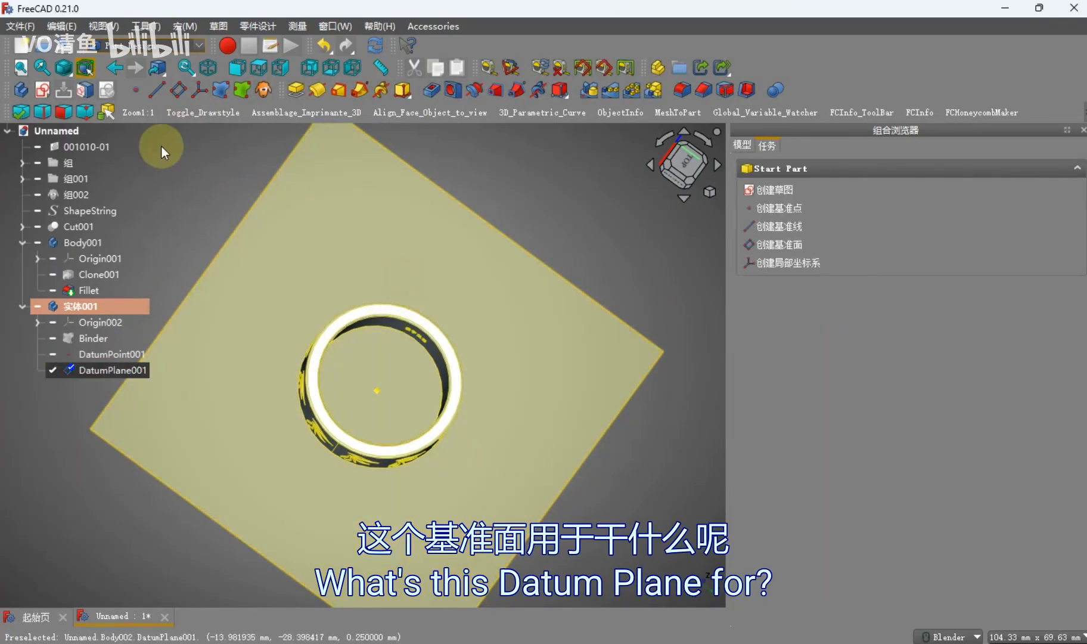
Start a sketch on the datum plane and draw a rectangle about 49.3 mm wide around the ring
left_click(47, 95)
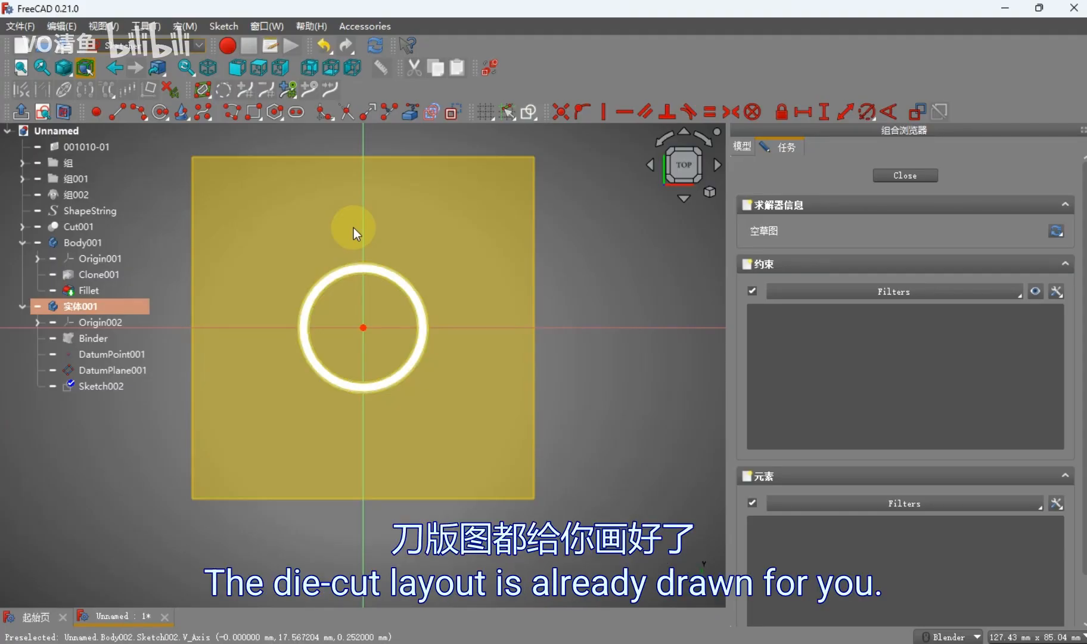
middle_click_drag(413, 226, 453, 236, "shift")
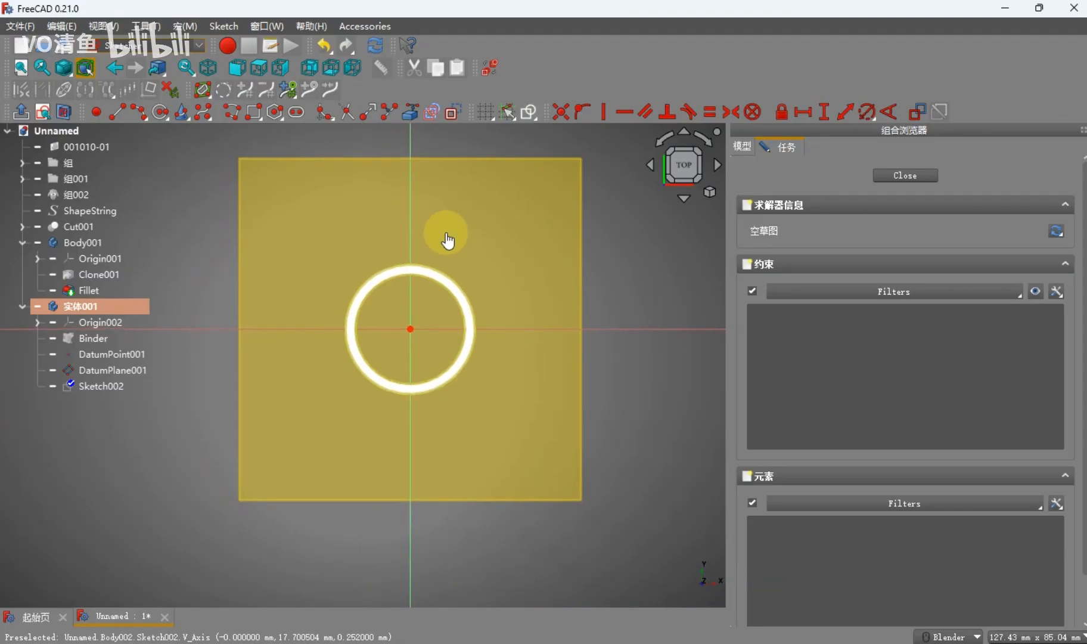
left_click(253, 112)
left_click(271, 211)
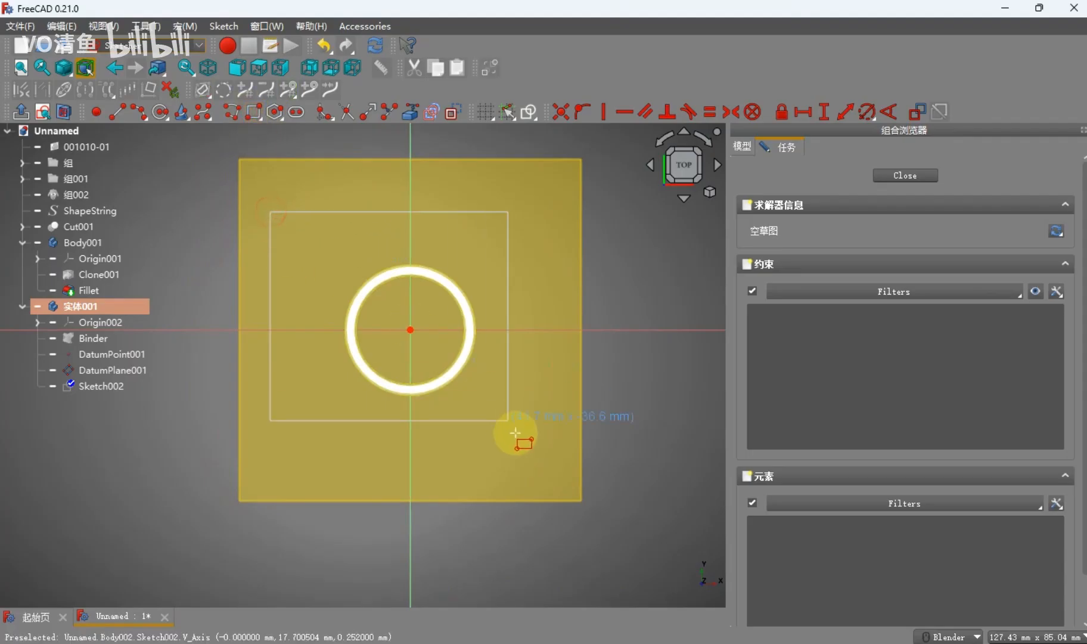
left_click(552, 452)
key("Escape")
Constrain the box rectangle's width and height to 50 mm each
left_click(493, 212)
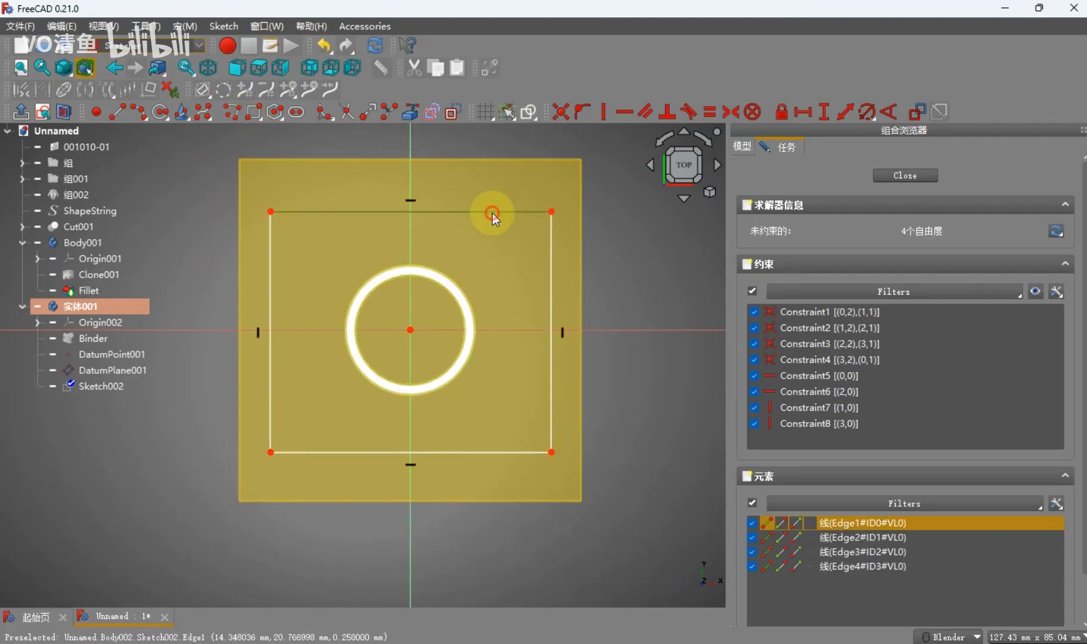
type("l")
type("50")
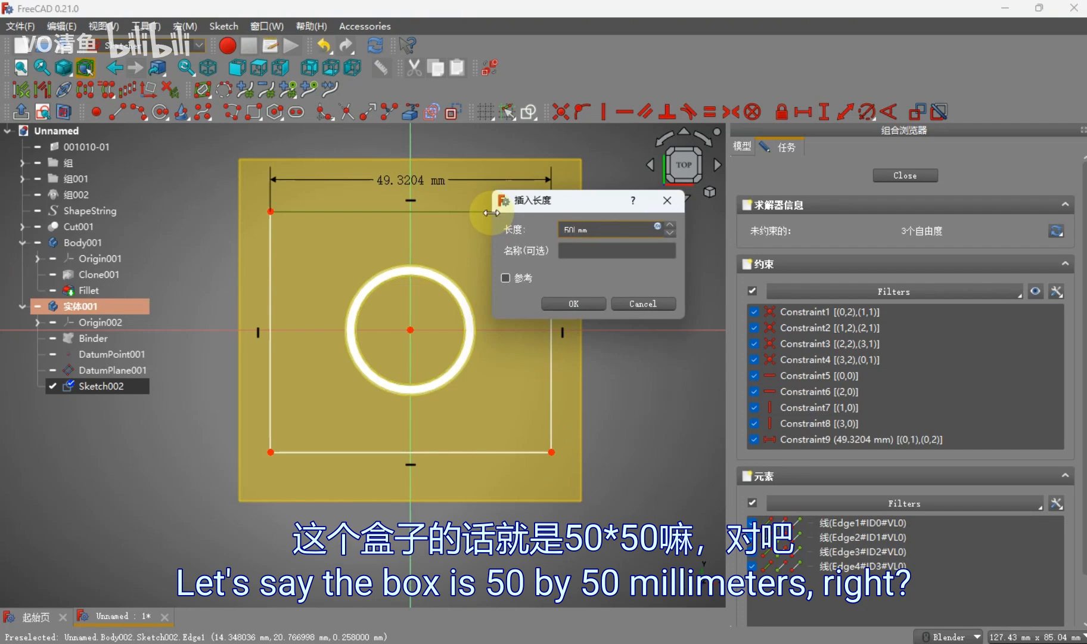
key("Return")
left_click(271, 273)
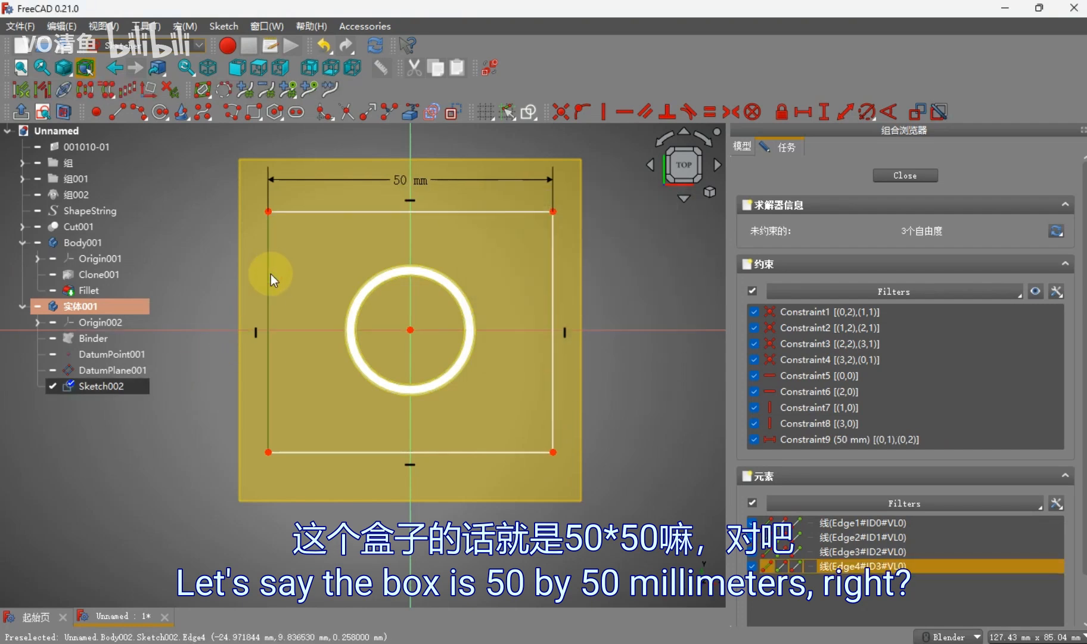
type("i")
type("50")
key("Return")
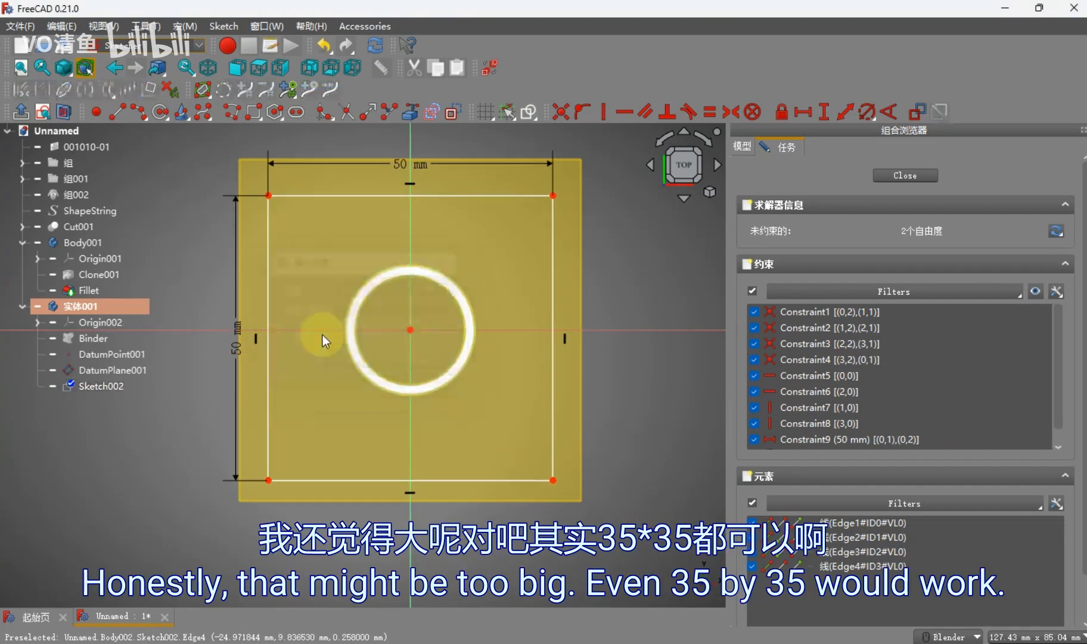
Constrain two opposite corners of the box rectangle symmetrically about the sketch origin and leave the sketch
middle_click_drag(436, 269, 462, 286, "shift")
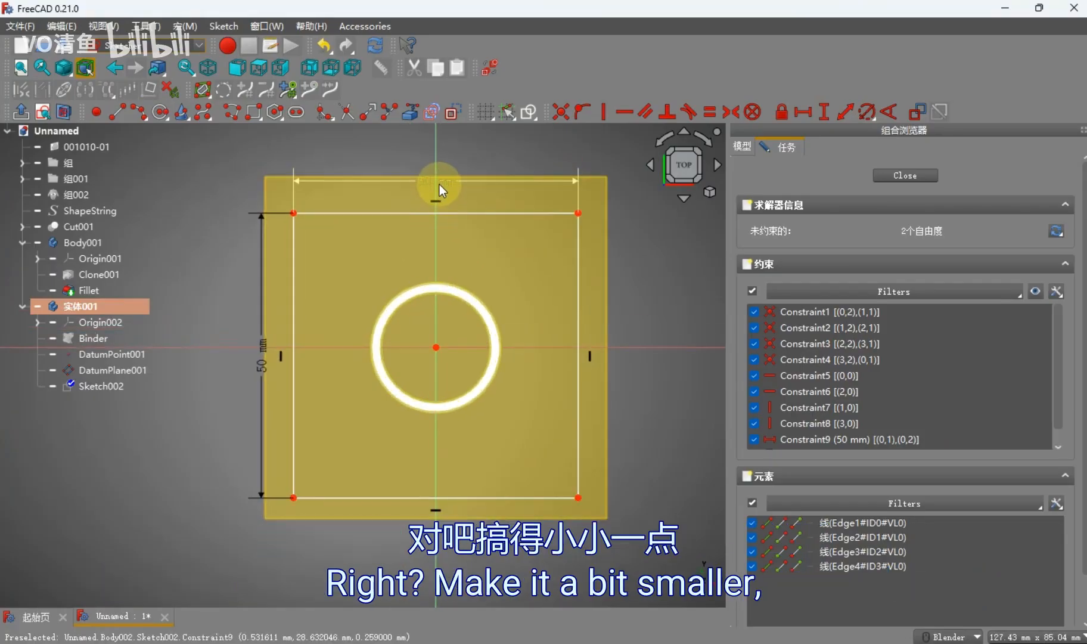
scroll(461, 273, "down", 1)
scroll(454, 278, "up", 1)
middle_click_drag(432, 247, 440, 219, "shift")
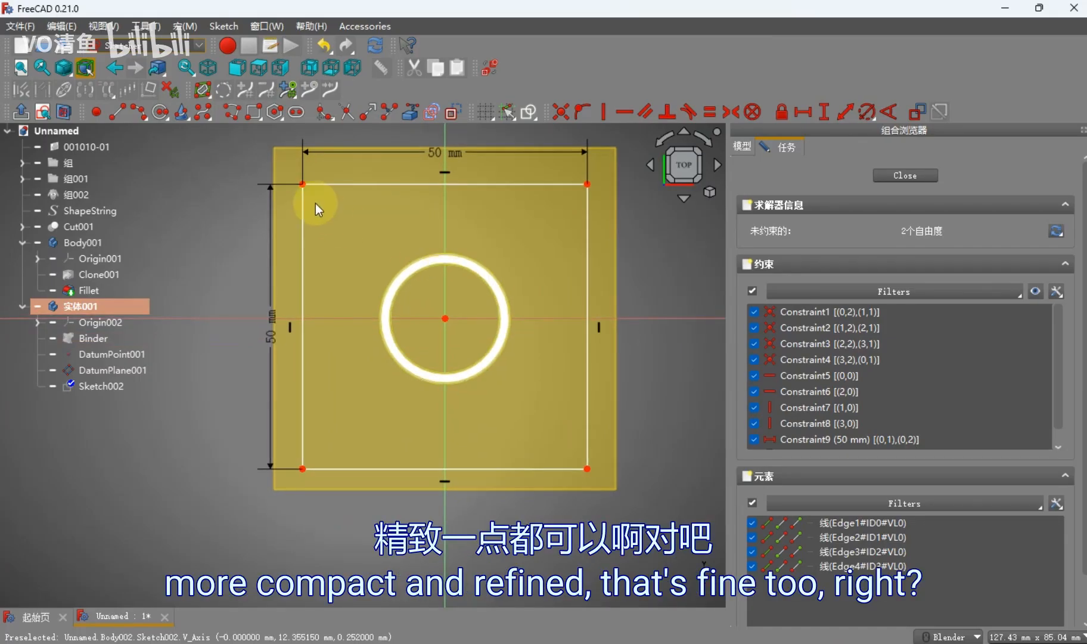
left_click(303, 185)
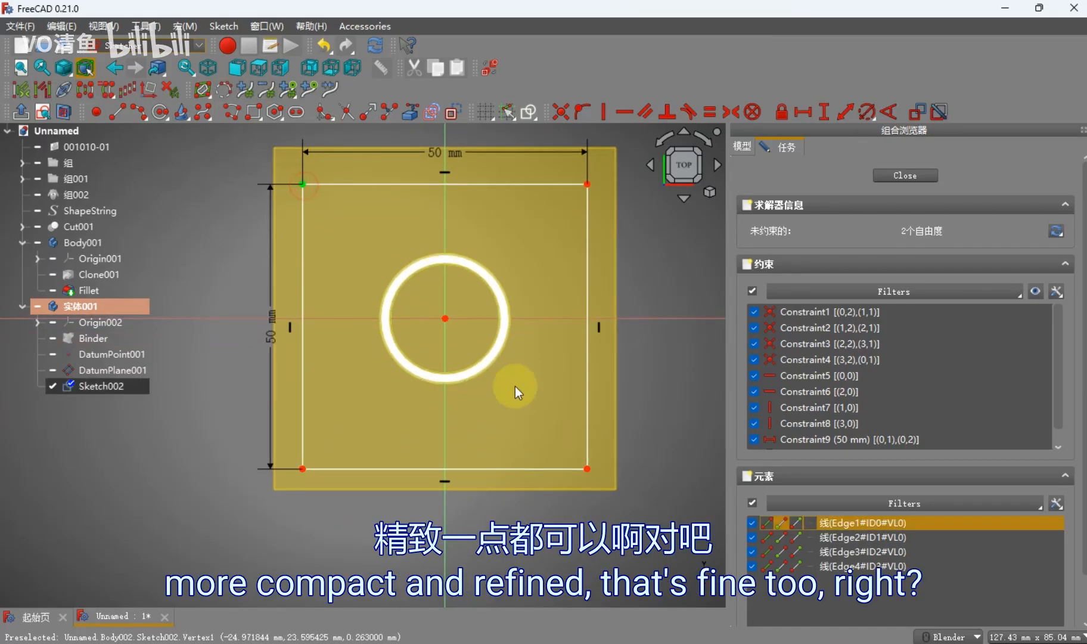
left_click(587, 469)
left_click(445, 318)
key("s")
scroll(469, 319, "down", 2)
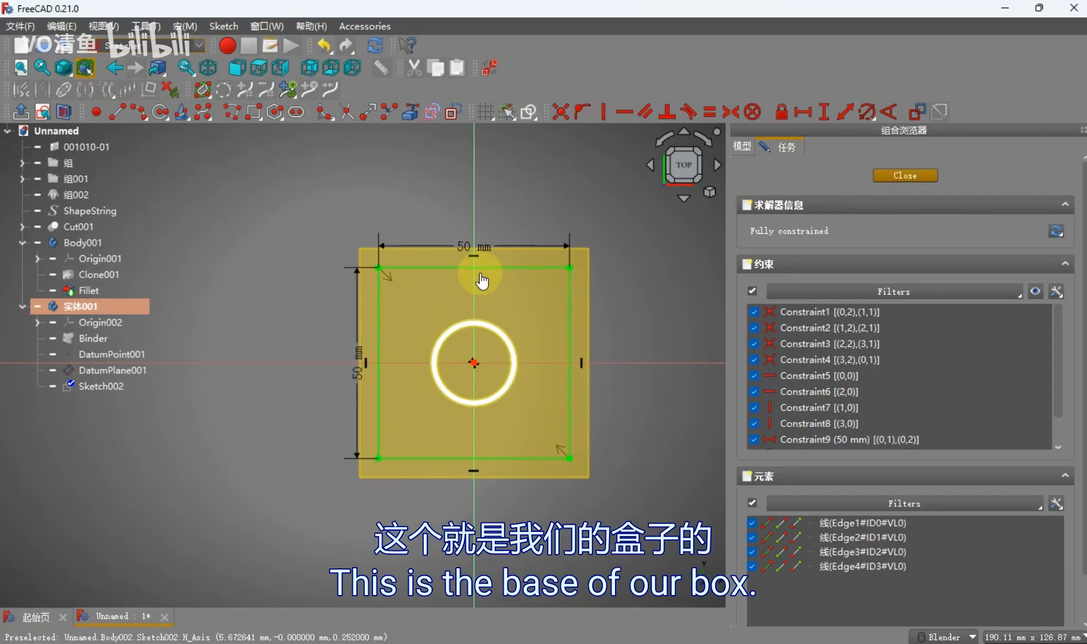
key("Escape")
Hide the box body's datum point and datum plane
middle_click_drag(398, 407, 305, 318)
scroll(306, 320, "down", 1)
scroll(312, 323, "up", 1)
left_click(89, 358)
key("space")
left_click(87, 371)
key("space")
Pad the box base sketch by 10 mm along the sketch normal
left_click(92, 412)
left_click(103, 386)
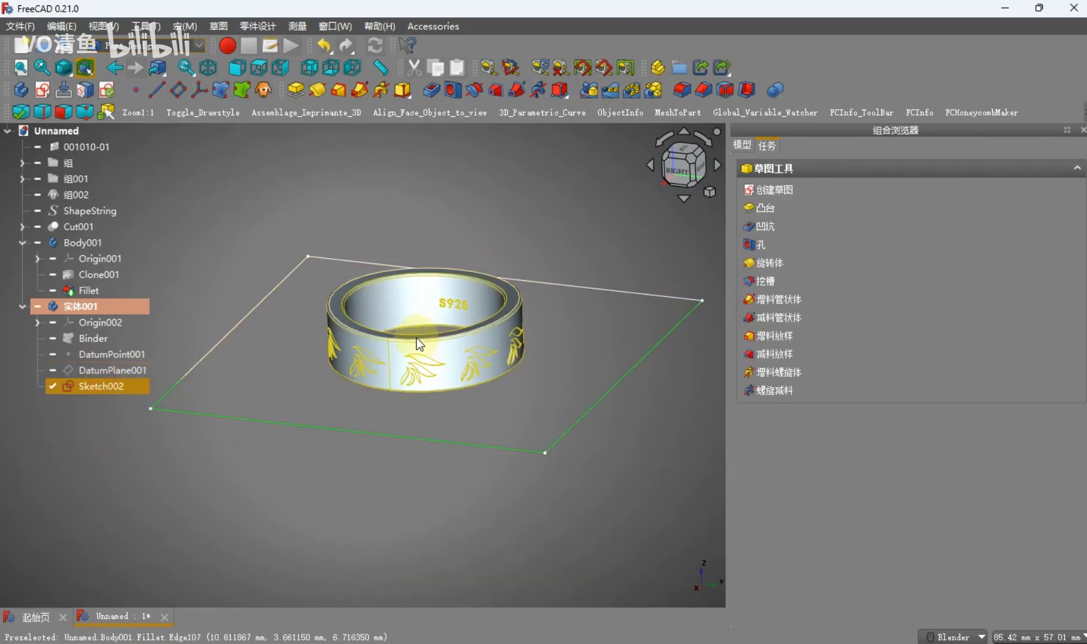
middle_click_drag(272, 347, 289, 340, "shift")
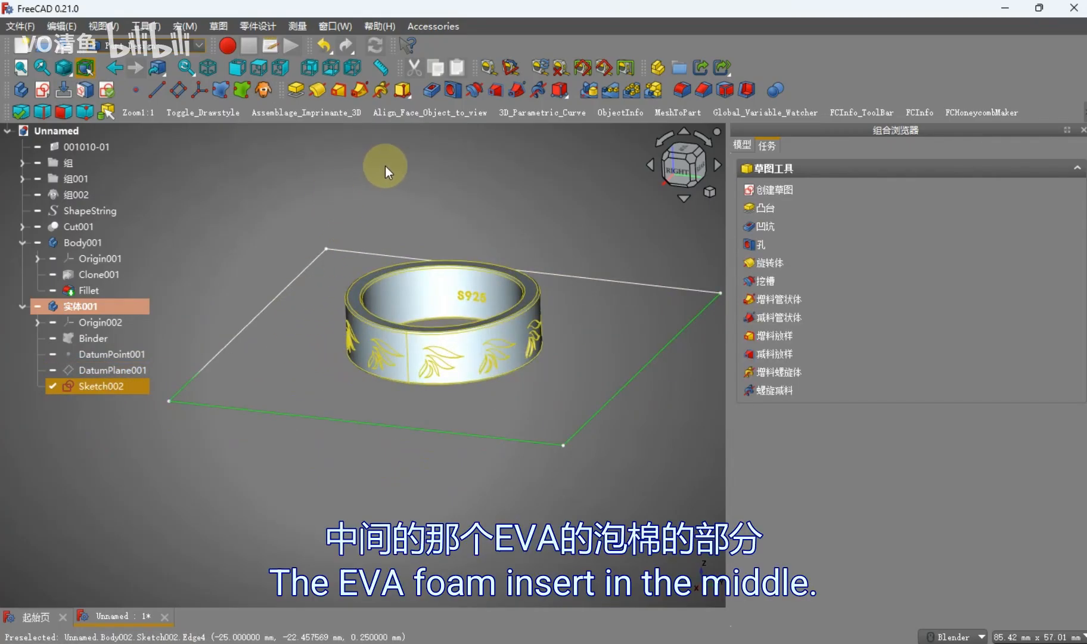
left_click(303, 93)
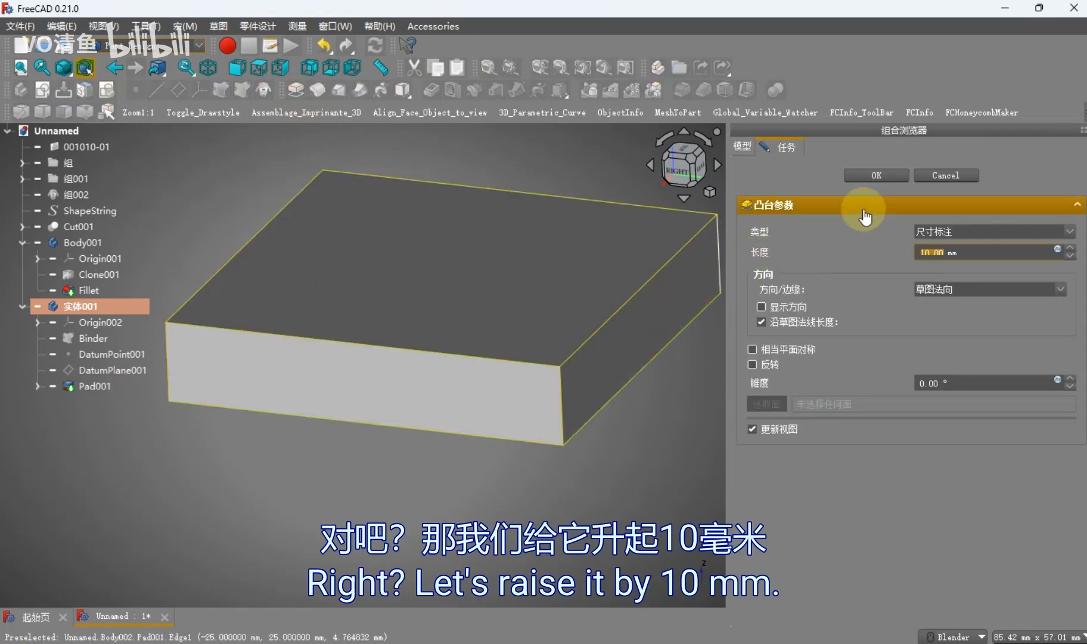
left_click(877, 176)
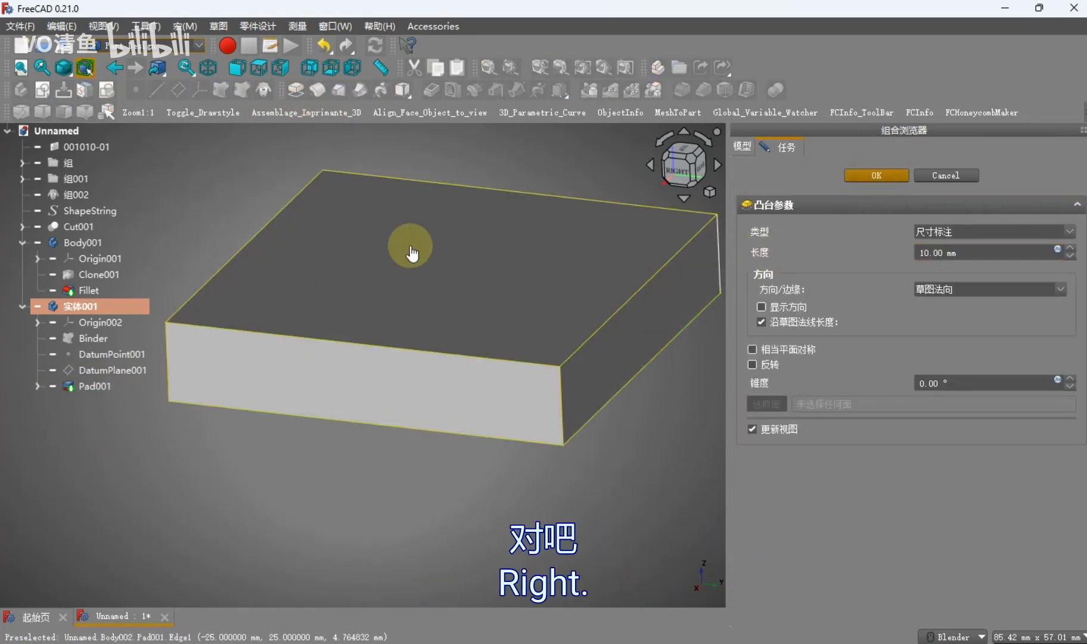
Collapse the box body in the model tree and hide it so only the ring is shown
left_click(22, 307)
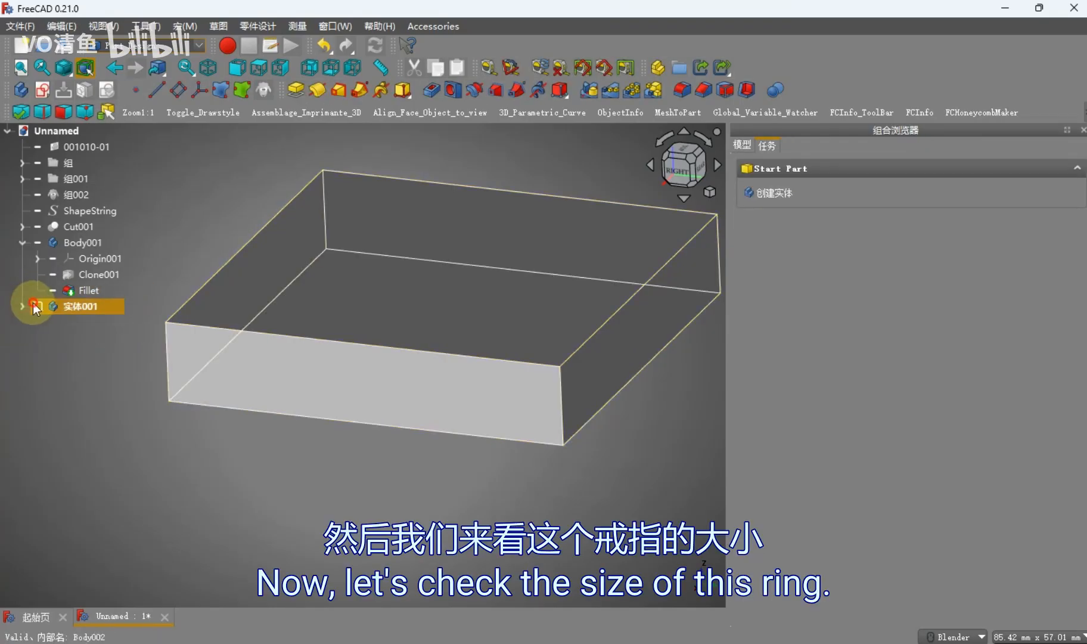
left_click(36, 305)
key("space")
left_click(188, 279)
Examine the ring body in the right side view to measure its size
key("3")
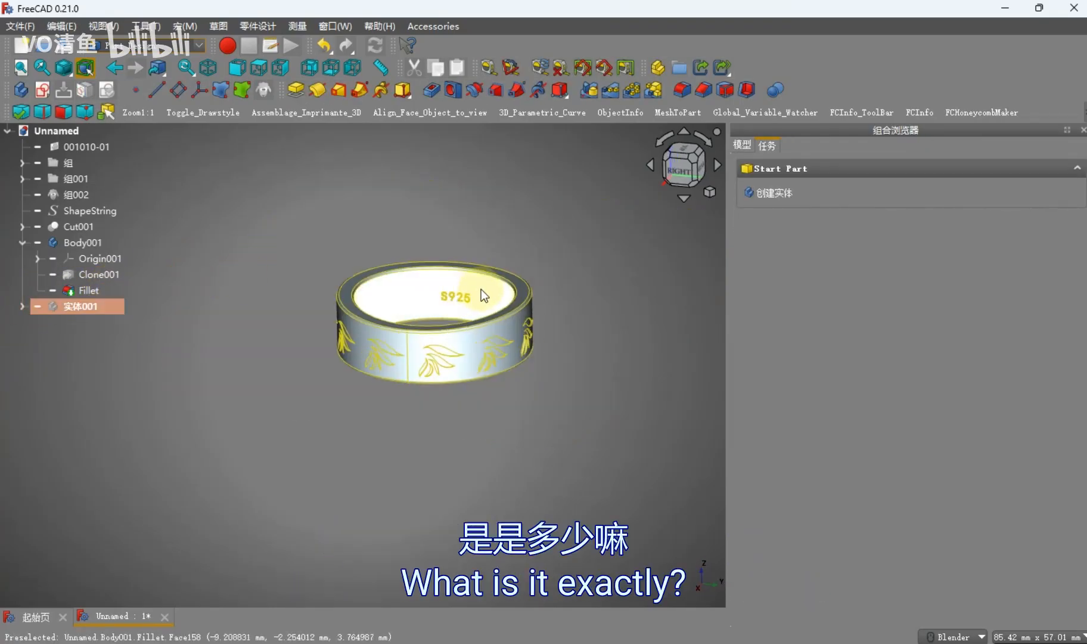
scroll(479, 289, "up", 3)
middle_click_drag(429, 315, 479, 315, "shift")
middle_click_drag(87, 310, 361, 290, "shift")
left_click(71, 242)
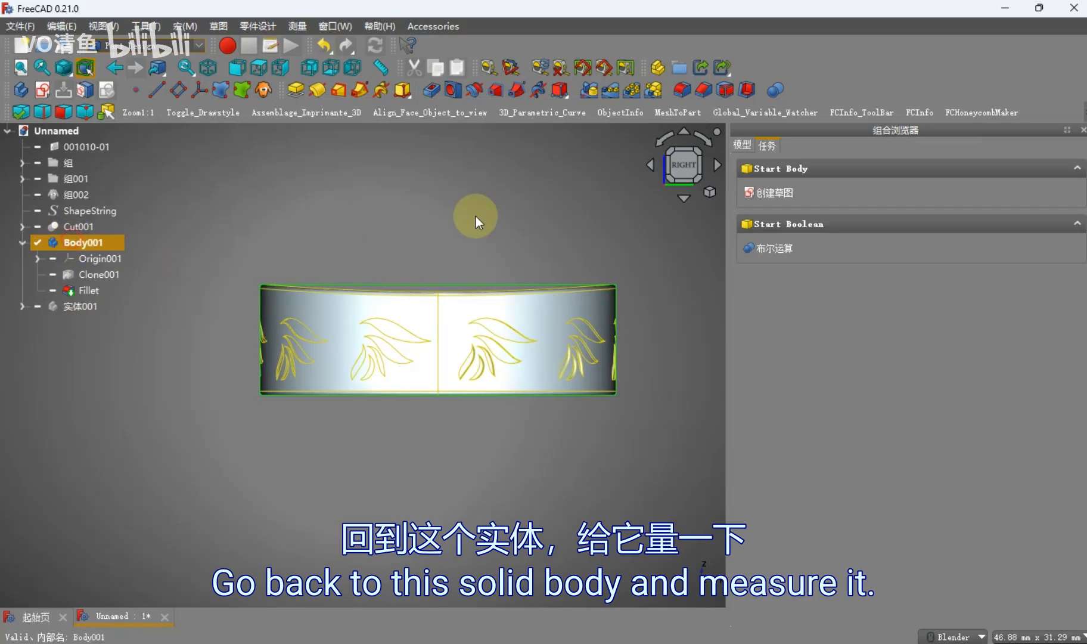
scroll(437, 267, "up", 4)
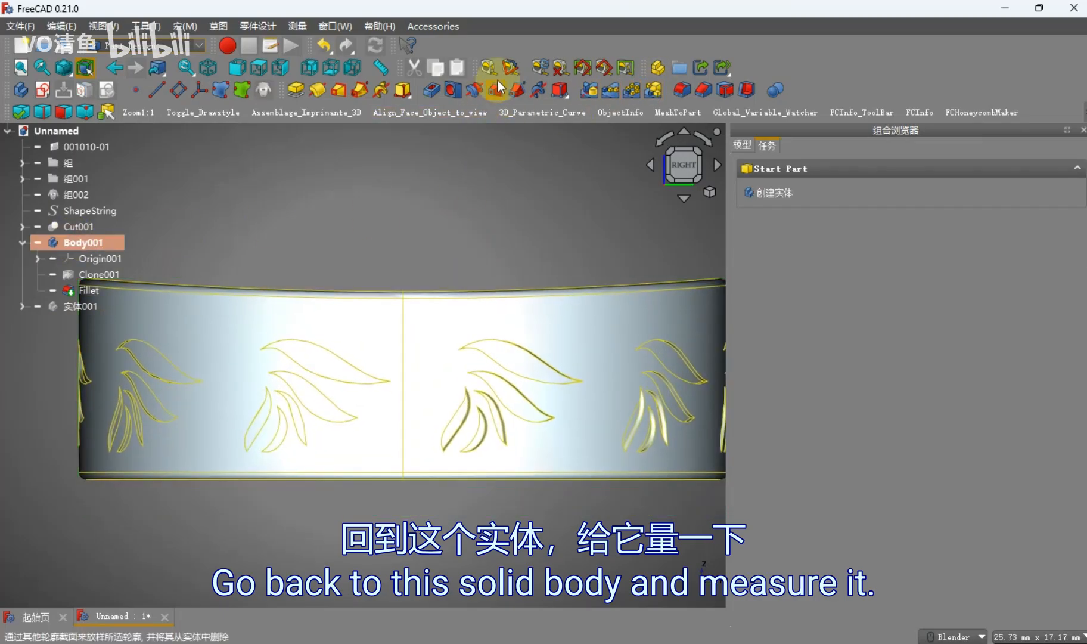
Measure the ring band's height between the top and bottom vertices on its seam line, then clear the dimension
left_click(489, 67)
scroll(365, 318, "down", 2)
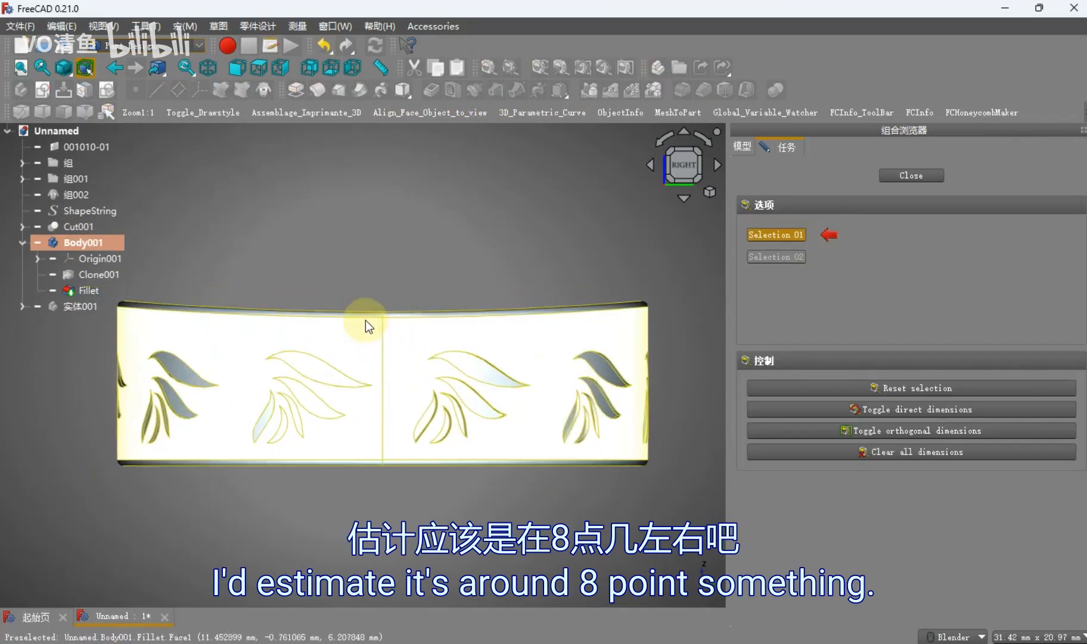
scroll(382, 306, "up", 7)
left_click(395, 309)
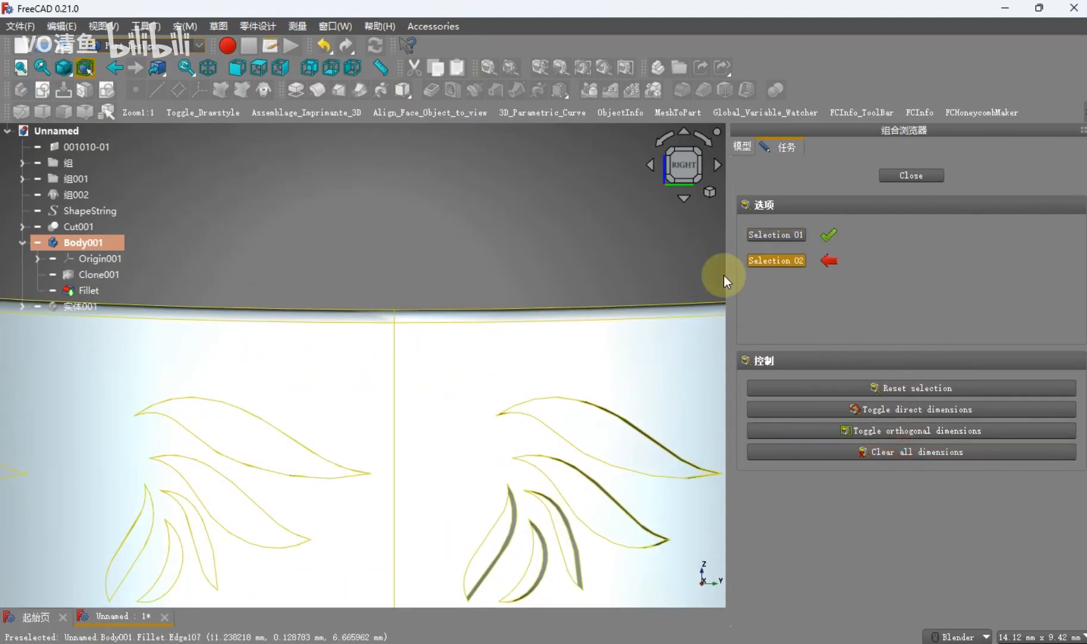
left_click(395, 308)
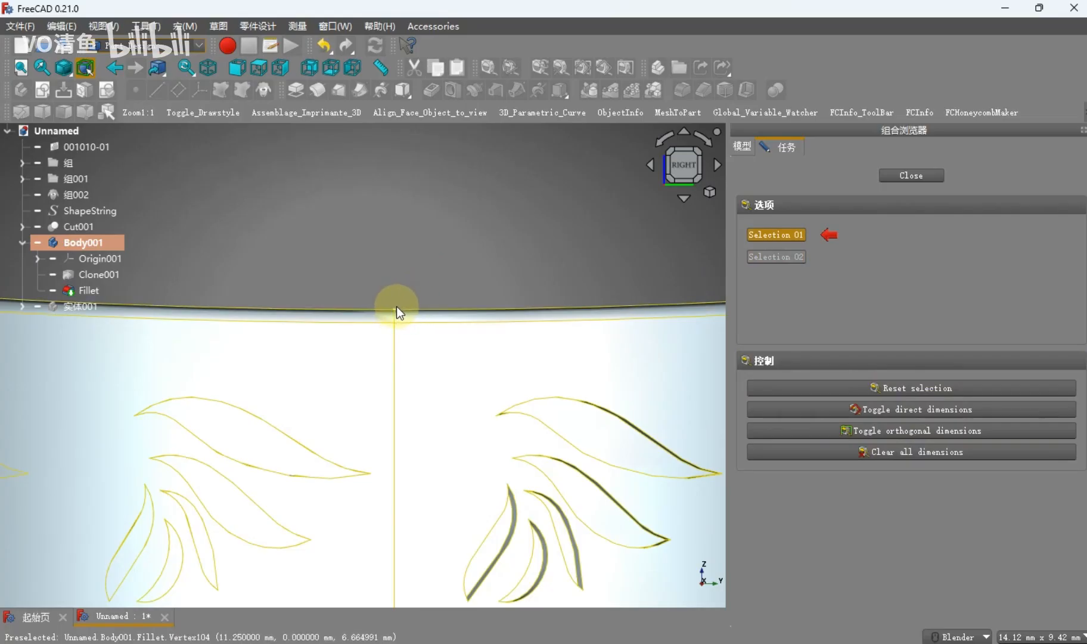
left_click(397, 306)
scroll(392, 381, "down", 5)
scroll(394, 376, "up", 7)
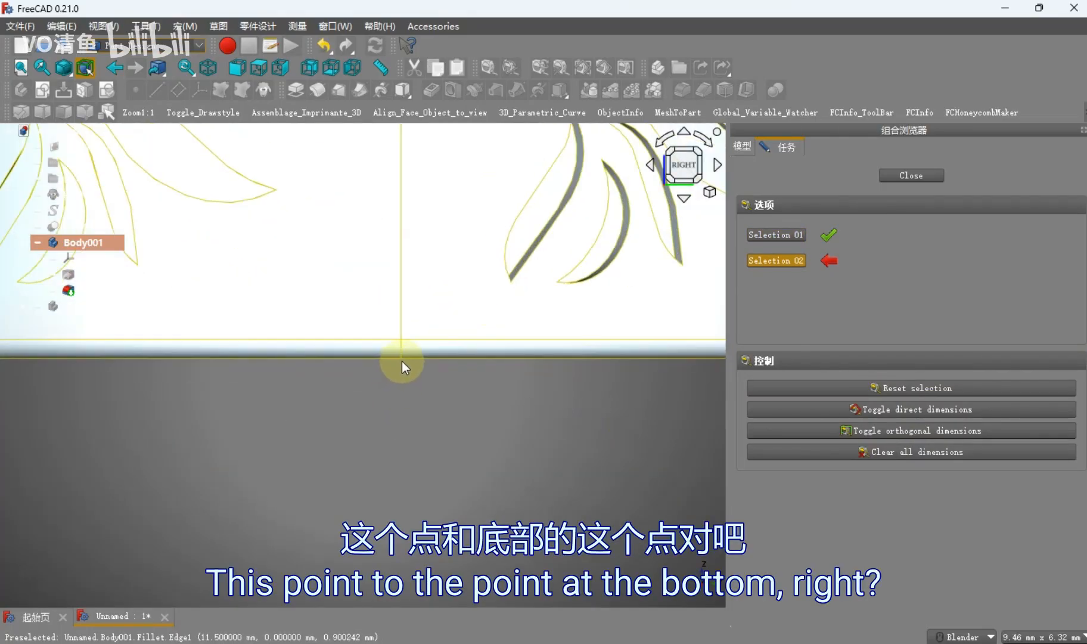
left_click(402, 361)
scroll(418, 370, "down", 6)
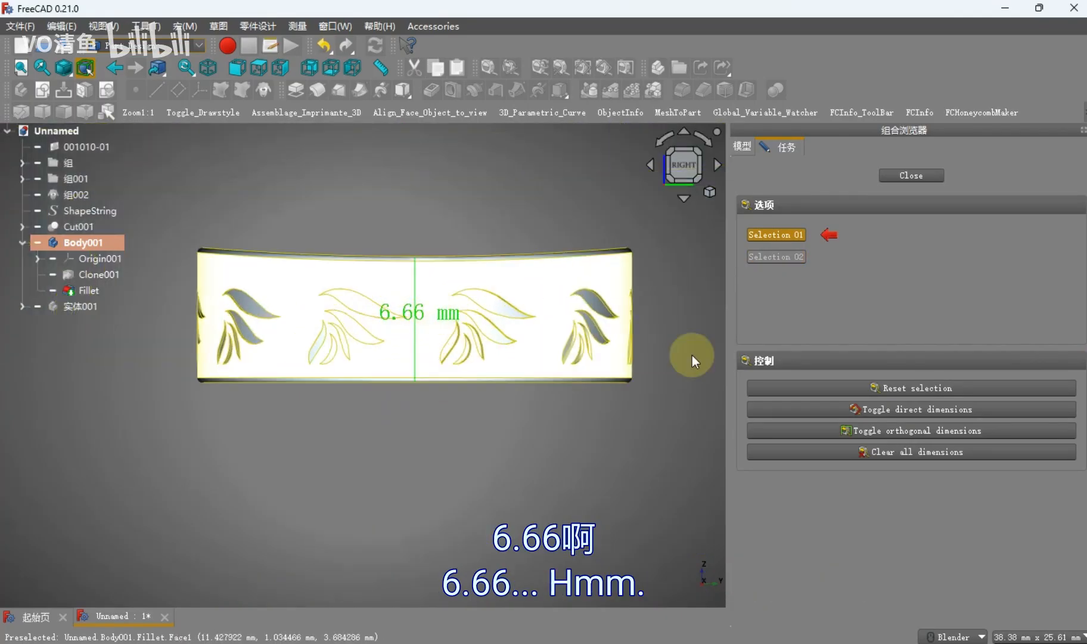
left_click(929, 452)
left_click(918, 175)
middle_click_drag(475, 229, 515, 303)
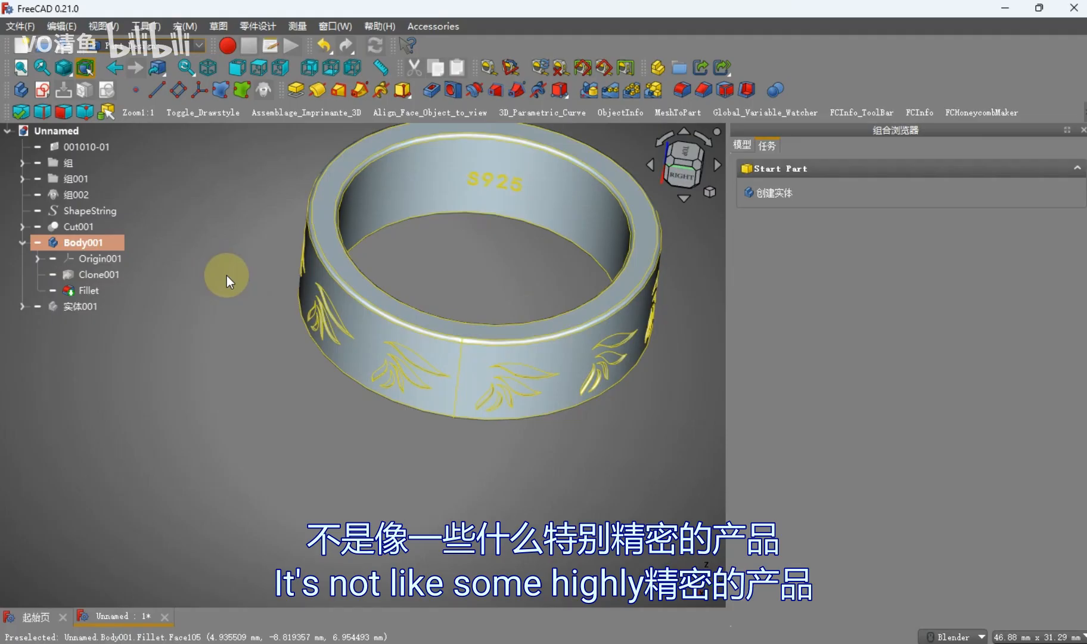
scroll(388, 315, "up", 3)
scroll(412, 311, "down", 3)
middle_click_drag(413, 311, 463, 323)
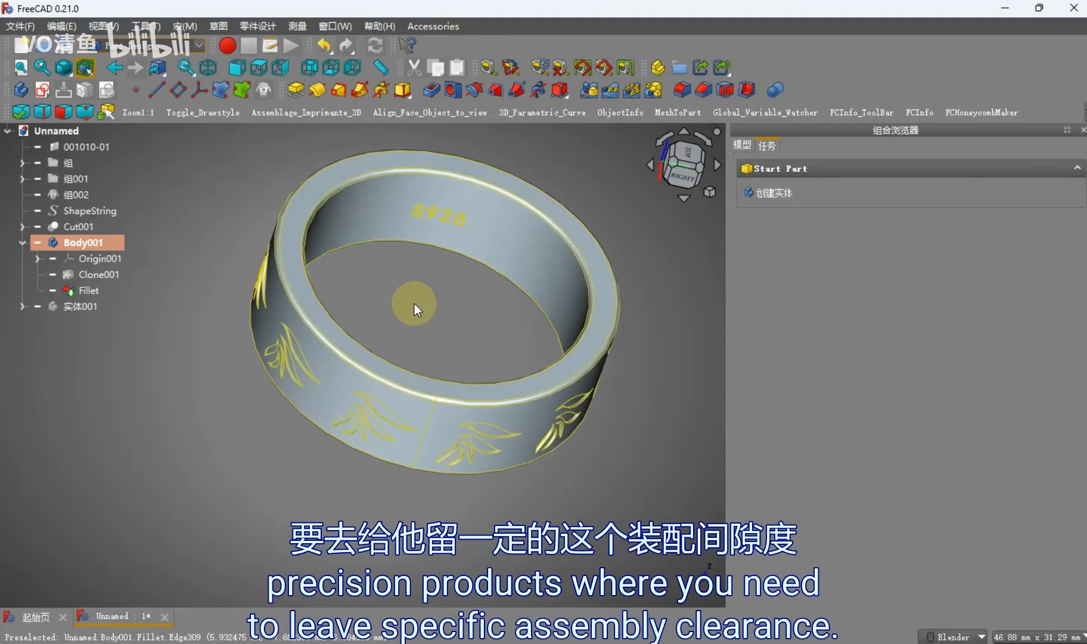
scroll(410, 302, "up", 2)
middle_click_drag(401, 297, 402, 292)
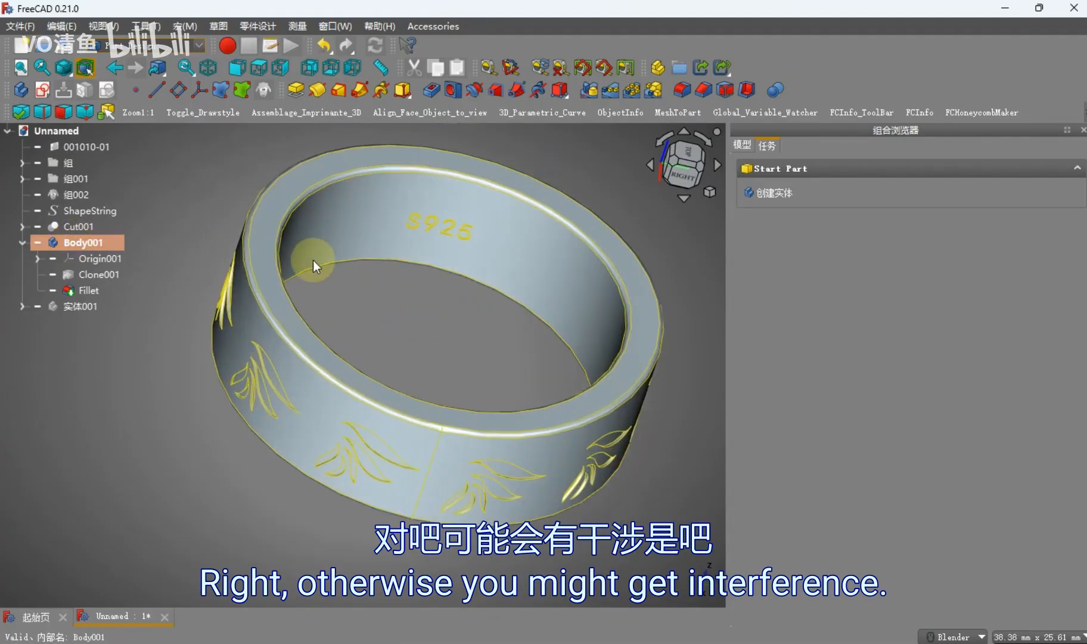
middle_click_drag(313, 260, 364, 272)
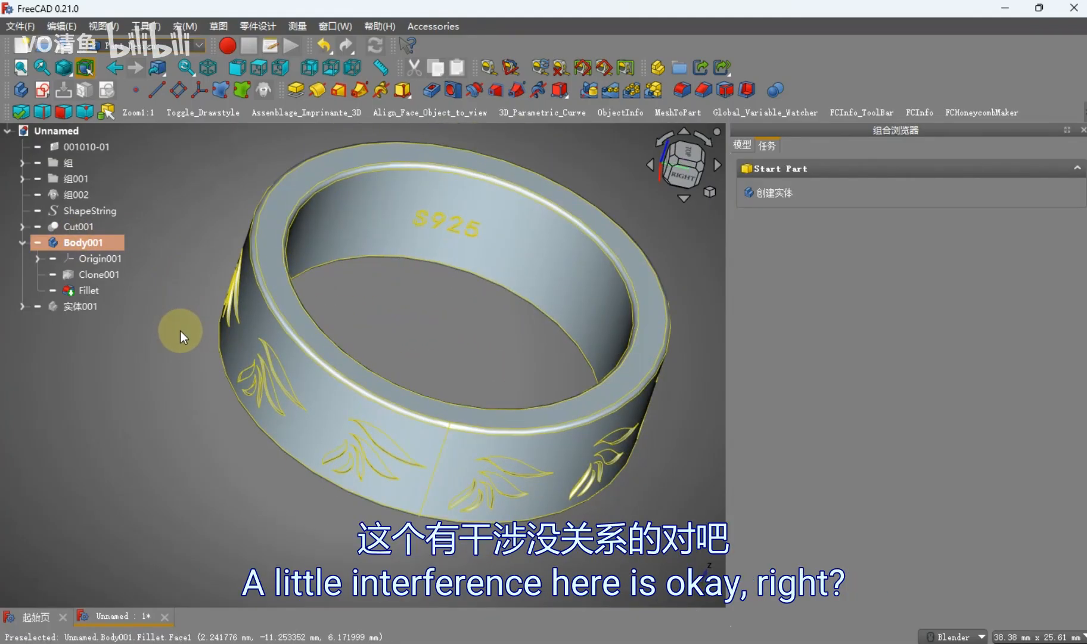
left_click(286, 294)
left_click(177, 369)
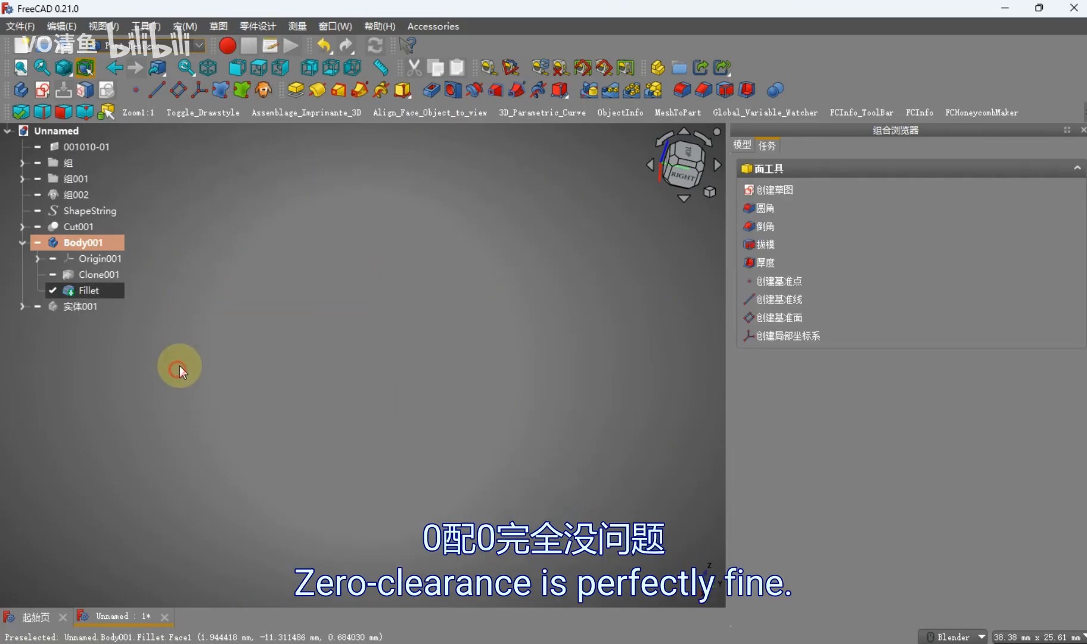
Make the body 实体001 and its Pad001 block visible together with the ring
left_click(98, 312)
key("space")
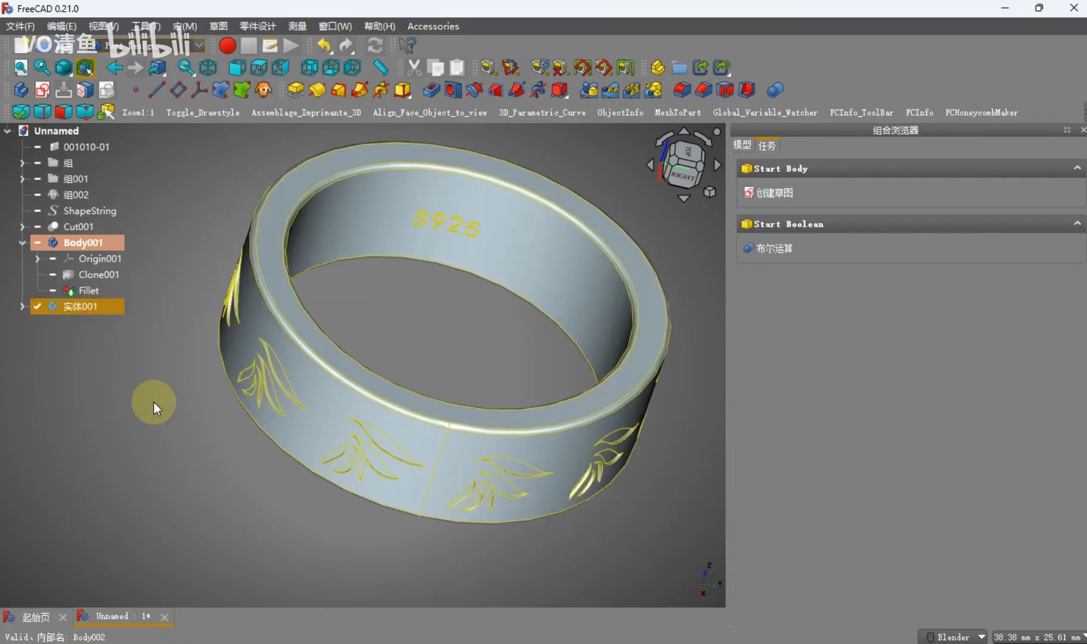
left_click(151, 409)
left_click(22, 307)
left_click(76, 384)
key("space")
left_click(174, 446)
scroll(285, 384, "down", 8)
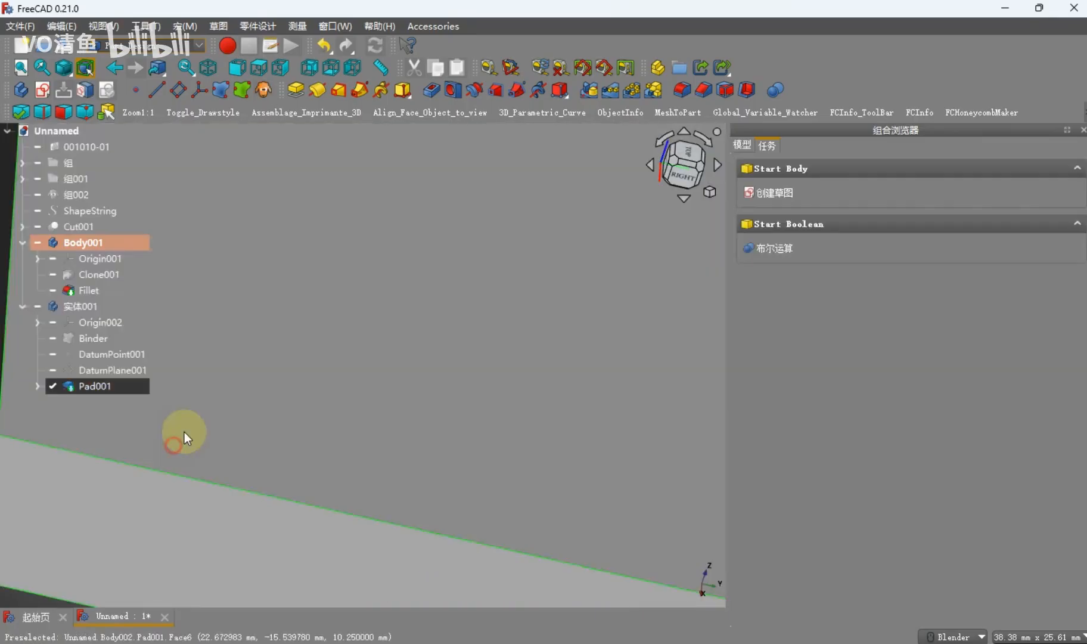
left_click(470, 378)
scroll(394, 345, "up", 2)
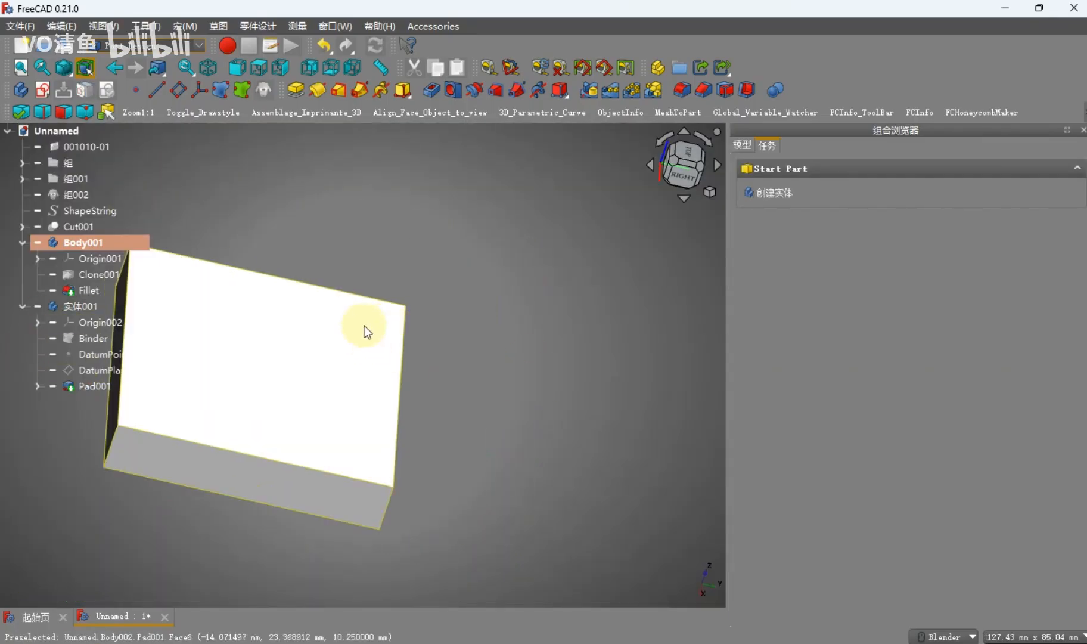
Examine the ring's position inside the block in a wireframe view from the right side
key("v")
key("3")
key("3")
scroll(415, 377, "up", 2)
mouse_move(415, 377)
middle_mouse_down("shift")
mouse_move(389, 360)
mouse_move(441, 309)
middle_mouse_up("shift")
scroll(343, 456, "down", 1)
scroll(315, 458, "up", 2)
scroll(274, 460, "up", 1)
middle_click_drag(278, 455, 353, 361, "shift")
scroll(352, 362, "down", 2)
scroll(351, 362, "up", 1)
Try the symmetric-to-plane option in the parameters of the block's Pad001
left_click(63, 386)
left_click(783, 348)
left_click(784, 347)
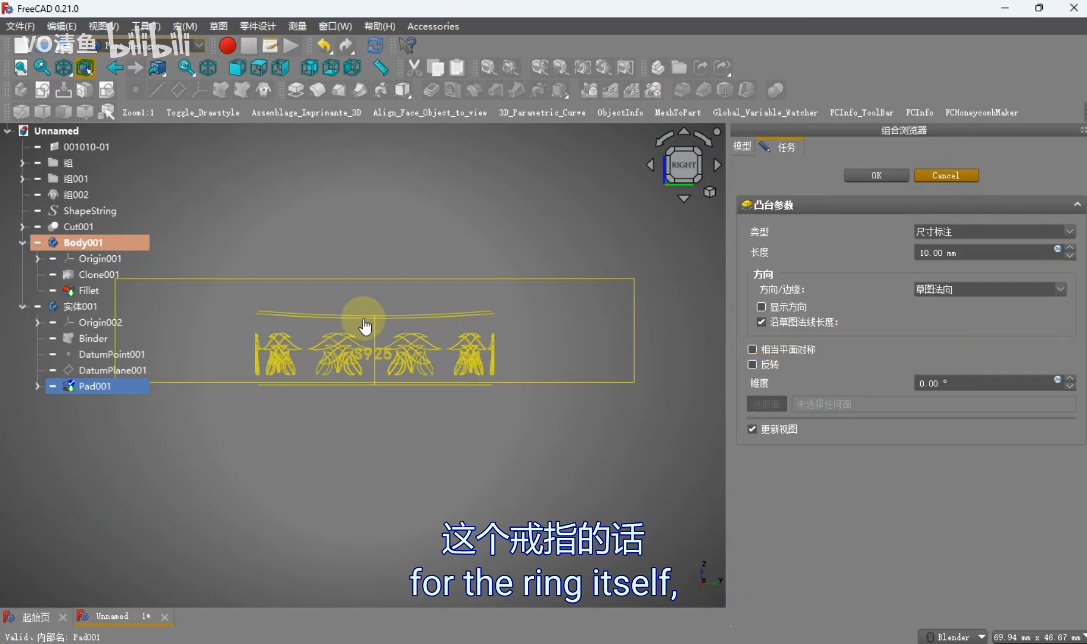
scroll(364, 311, "down", 3)
middle_click_drag(359, 309, 382, 285)
scroll(358, 296, "up", 3)
scroll(374, 266, "down", 1)
scroll(373, 265, "up", 1)
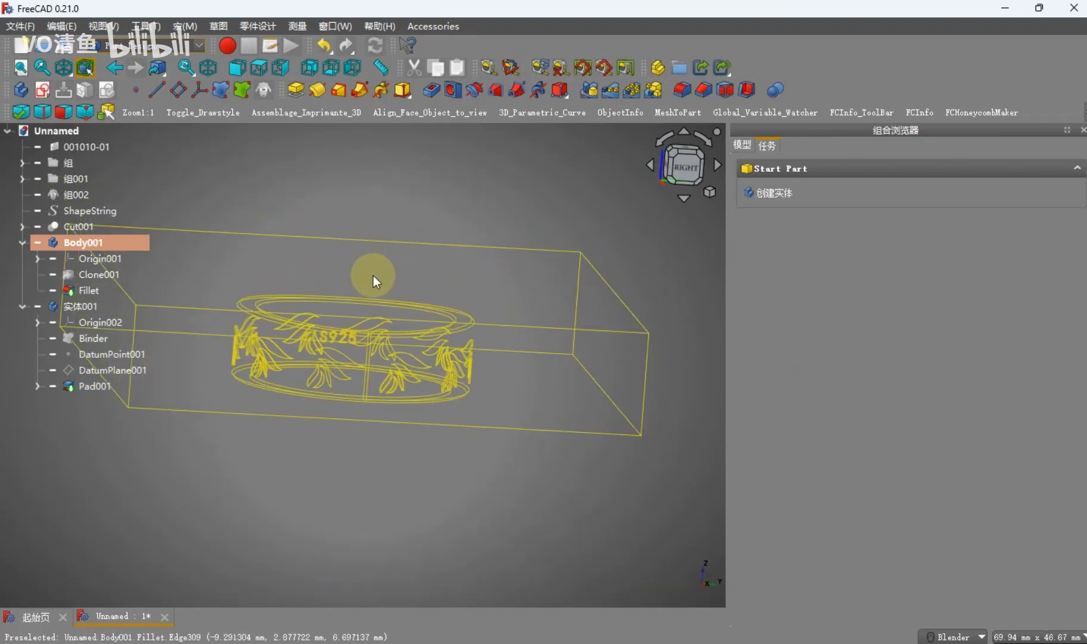
scroll(370, 275, "down", 2)
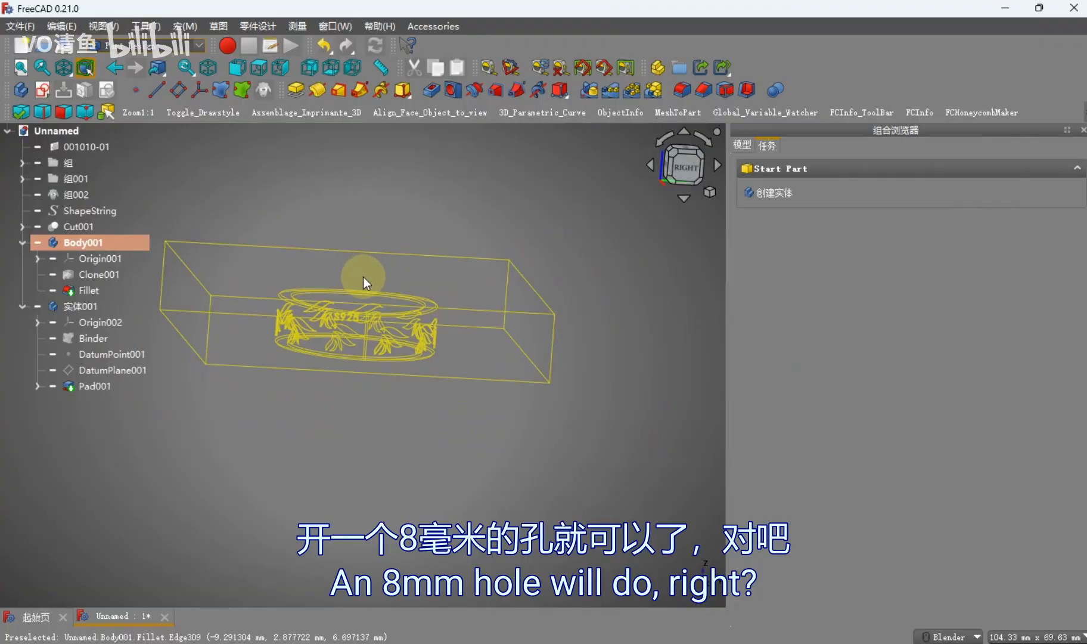
Hide the ring body Body001 and display the block shaded in top view
left_click(22, 305)
left_click(85, 304)
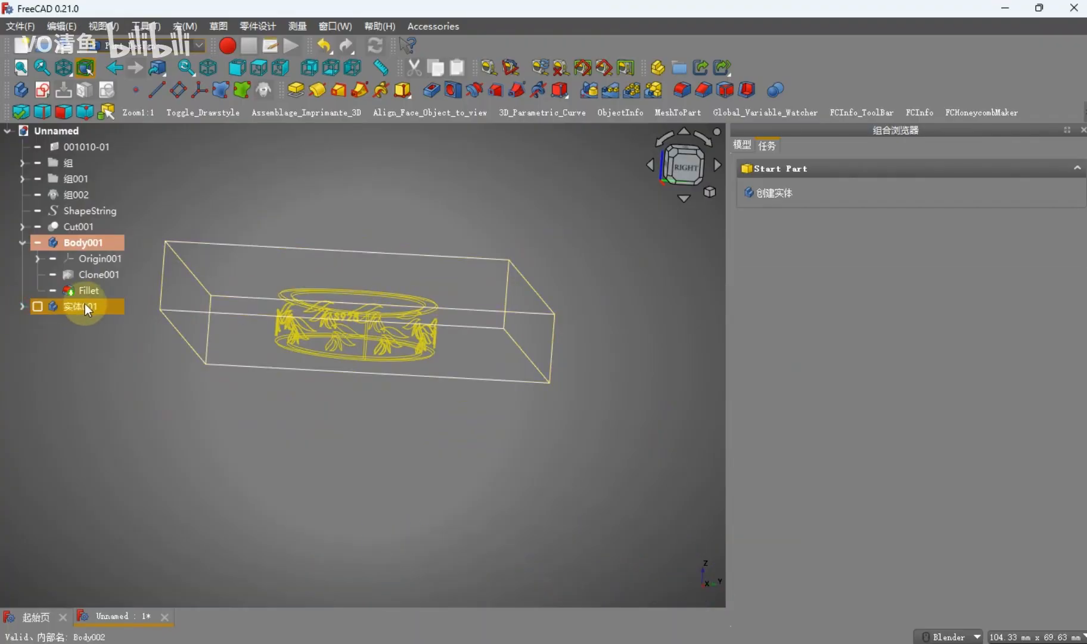
left_click(88, 243)
key("space")
scroll(173, 387, "down", 2)
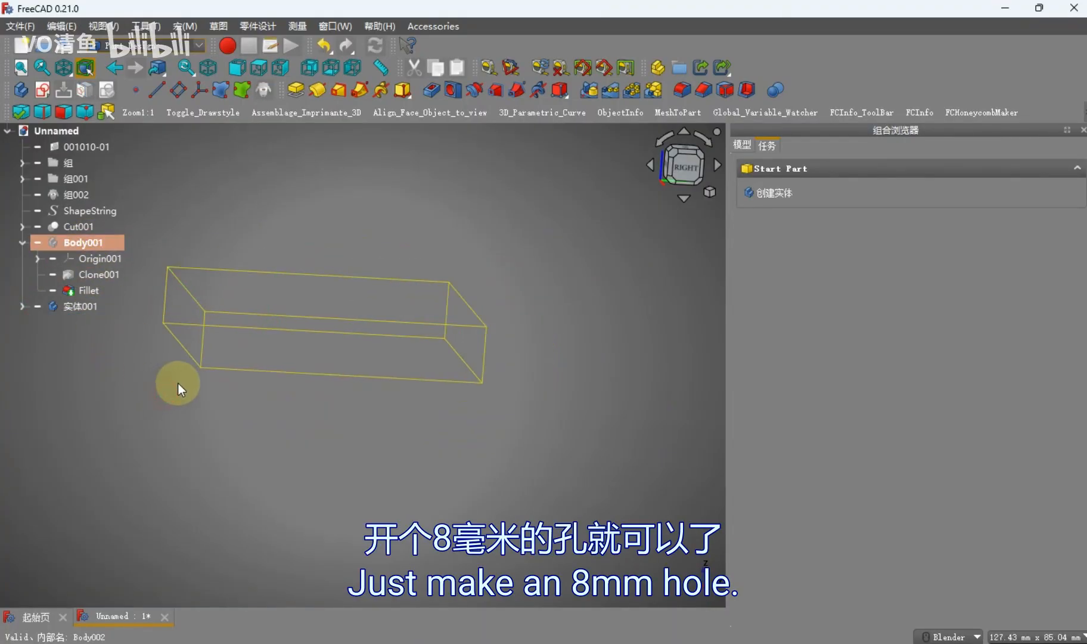
key("v")
key("1")
key("2")
middle_click_drag(277, 370, 294, 316, "shift")
scroll(321, 424, "up", 1)
middle_click_drag(321, 424, 317, 351, "shift")
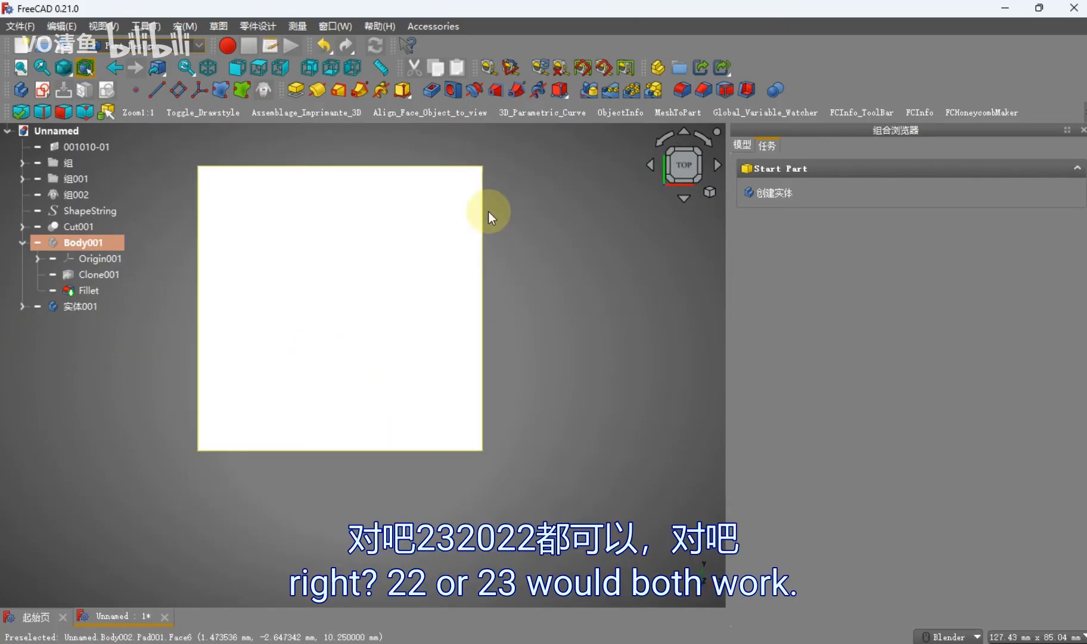
Activate the body 实体001 and create a new sketch on the block's top face
left_click(528, 267)
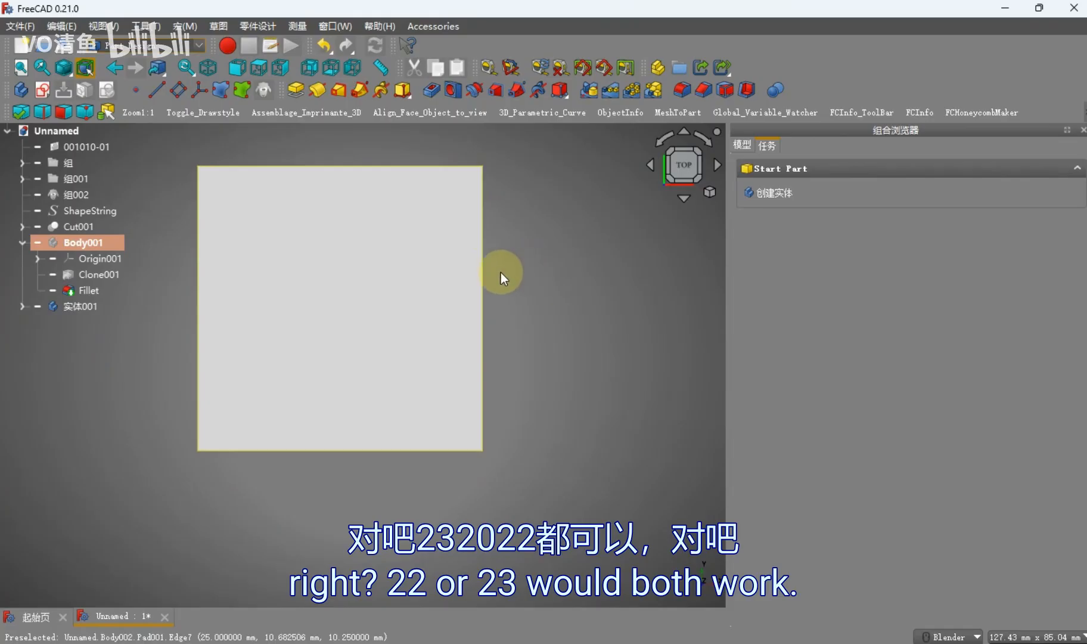
left_click(410, 266)
left_click(502, 278)
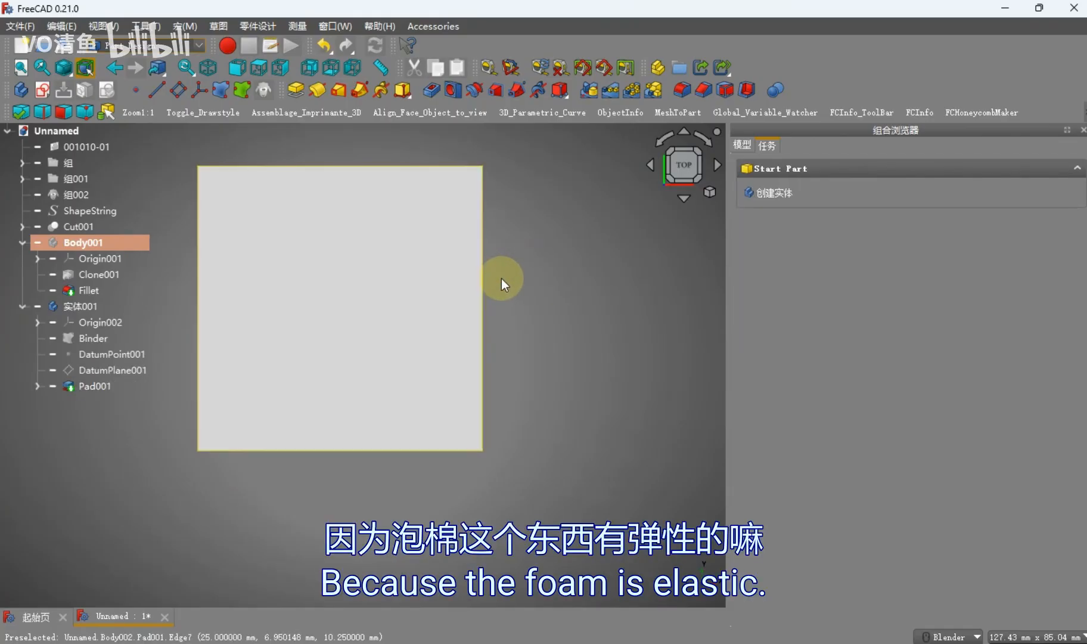
left_click(474, 285)
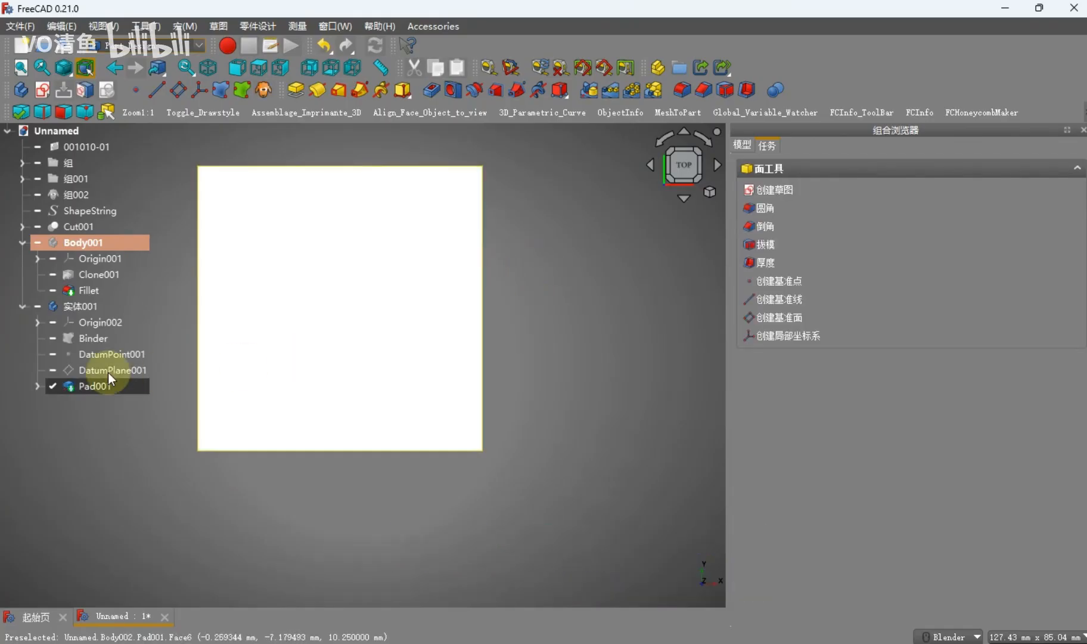
double_click(85, 311)
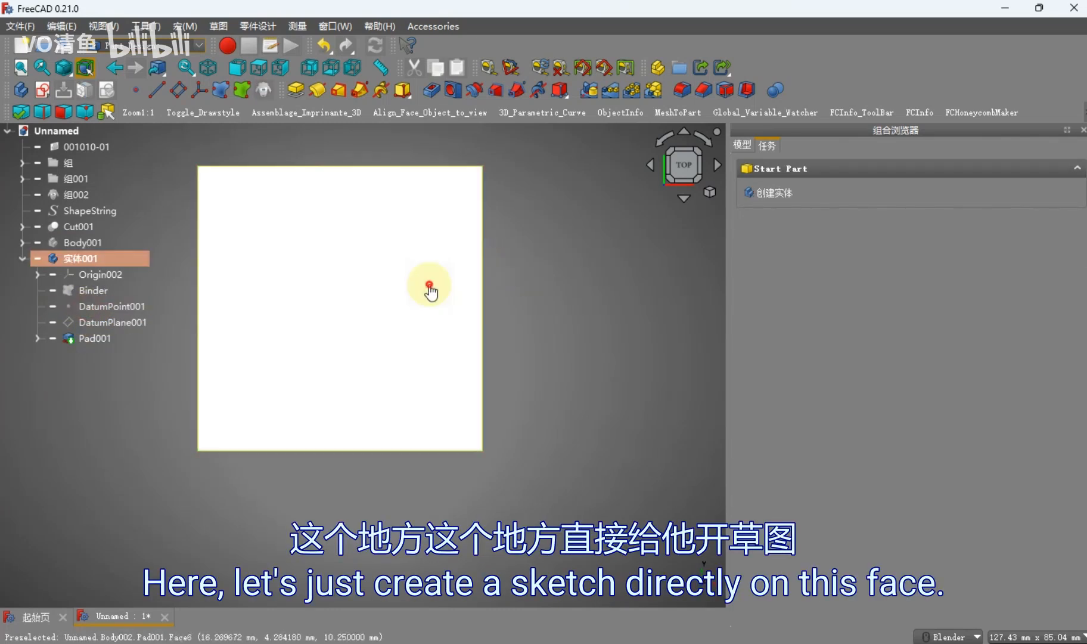
left_click(429, 289)
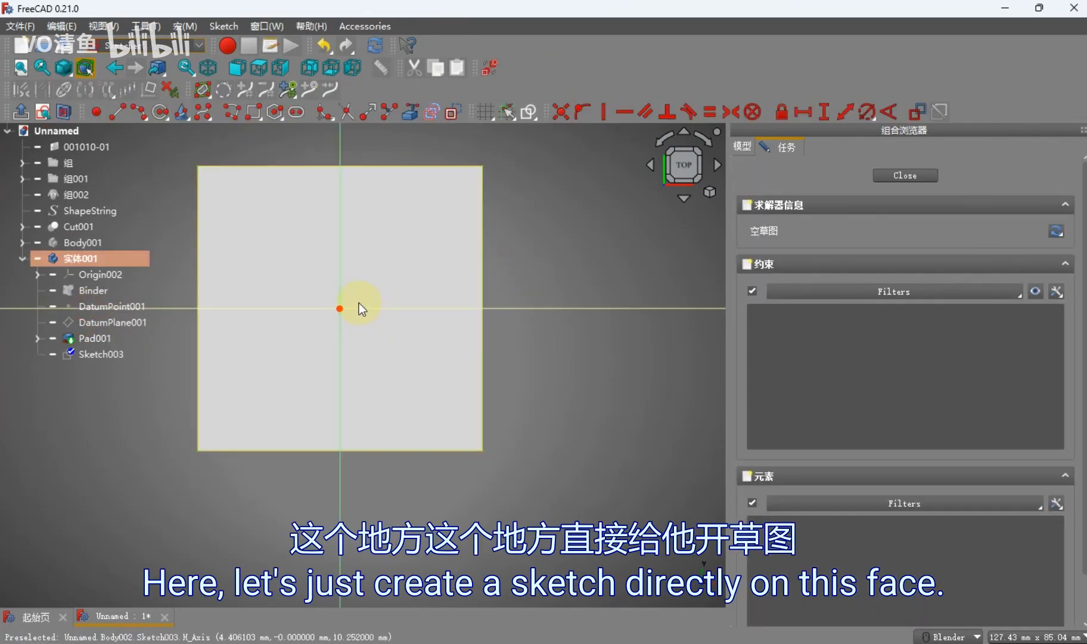
Sketch a circle about 28 mm in diameter centred on the origin
scroll(348, 301, "up", 2)
middle_click_drag(355, 309, 449, 346, "shift")
key("g")
key("c")
left_click(435, 348)
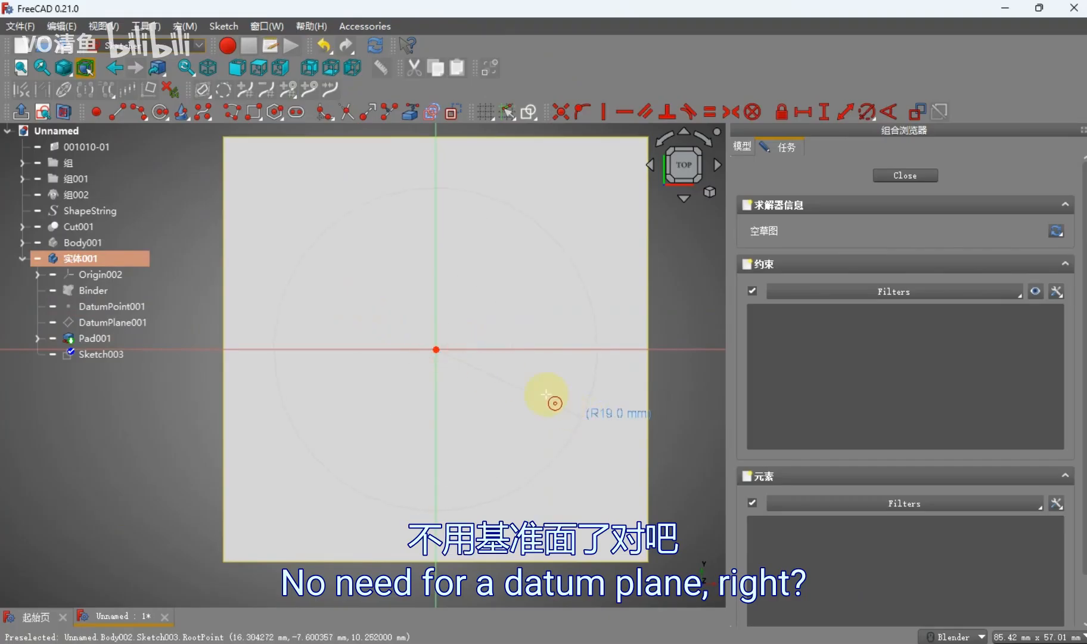
left_click(548, 394)
Constrain the circle's diameter to 22.5 mm and close the sketch
left_click(547, 394)
key("k")
key("o")
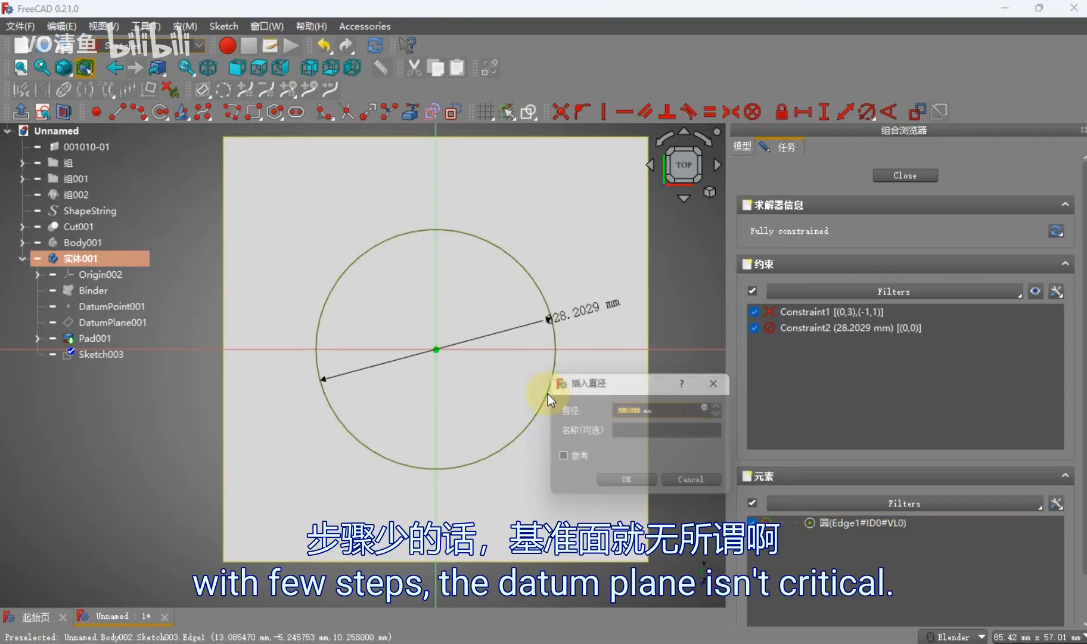
type("2")
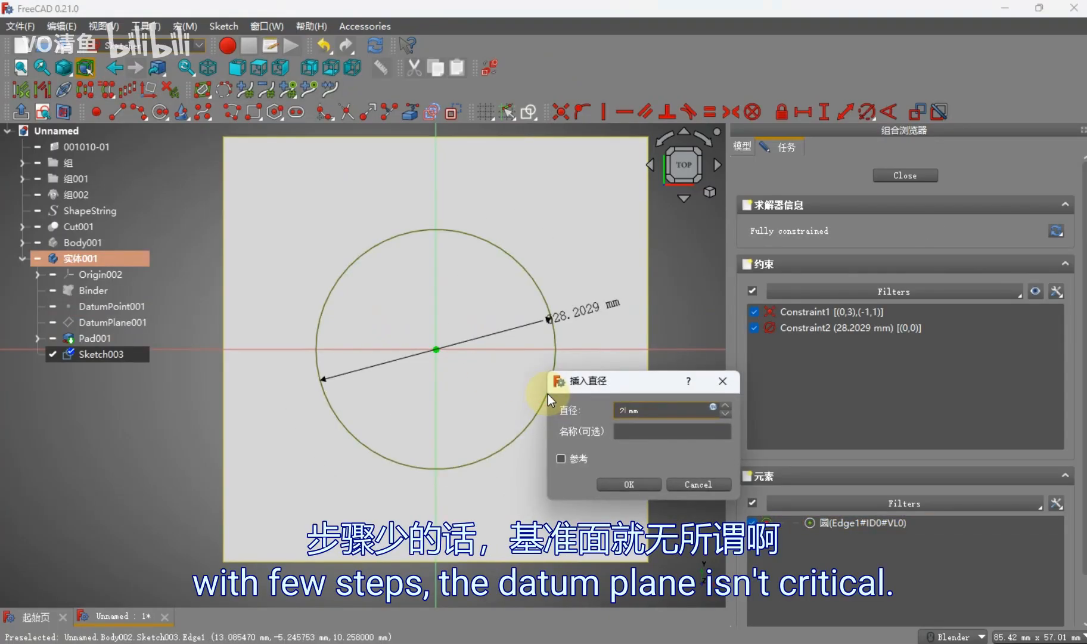
type("2.5")
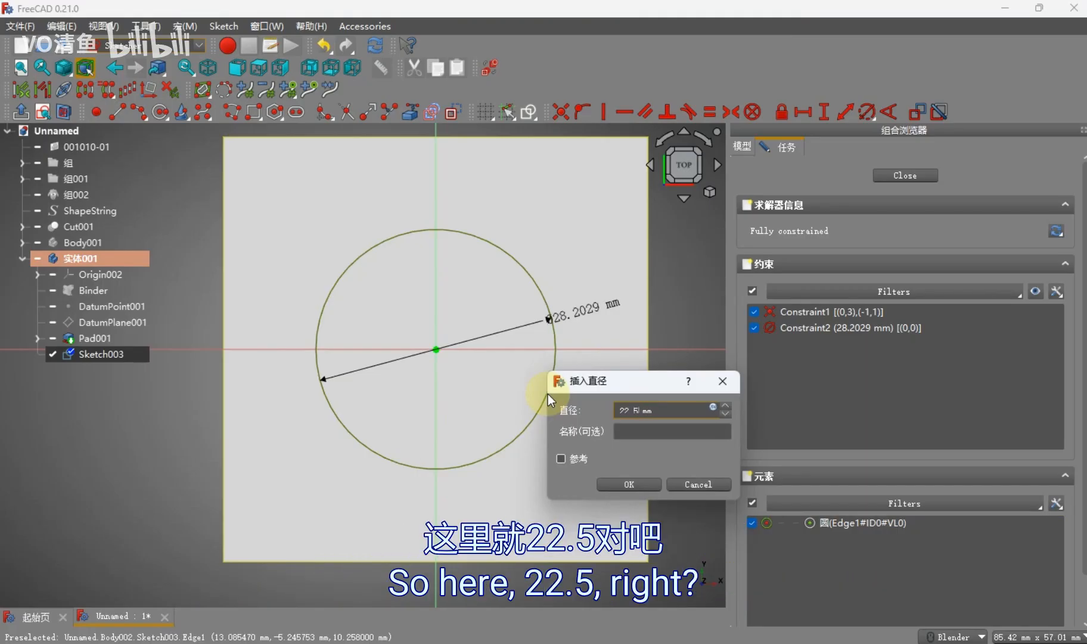
key("Return")
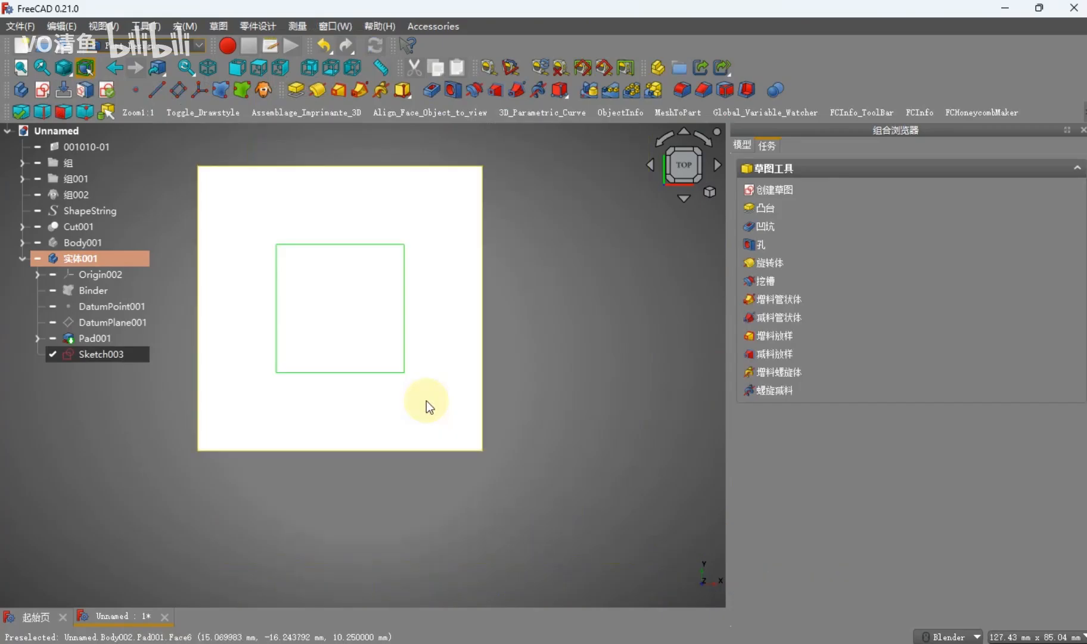
Cut the circle sketch into the block as a pocket 8 mm deep
middle_click_drag(385, 334, 391, 281)
scroll(331, 234, "up", 2)
middle_click_drag(333, 232, 371, 207, "shift")
left_click(431, 90)
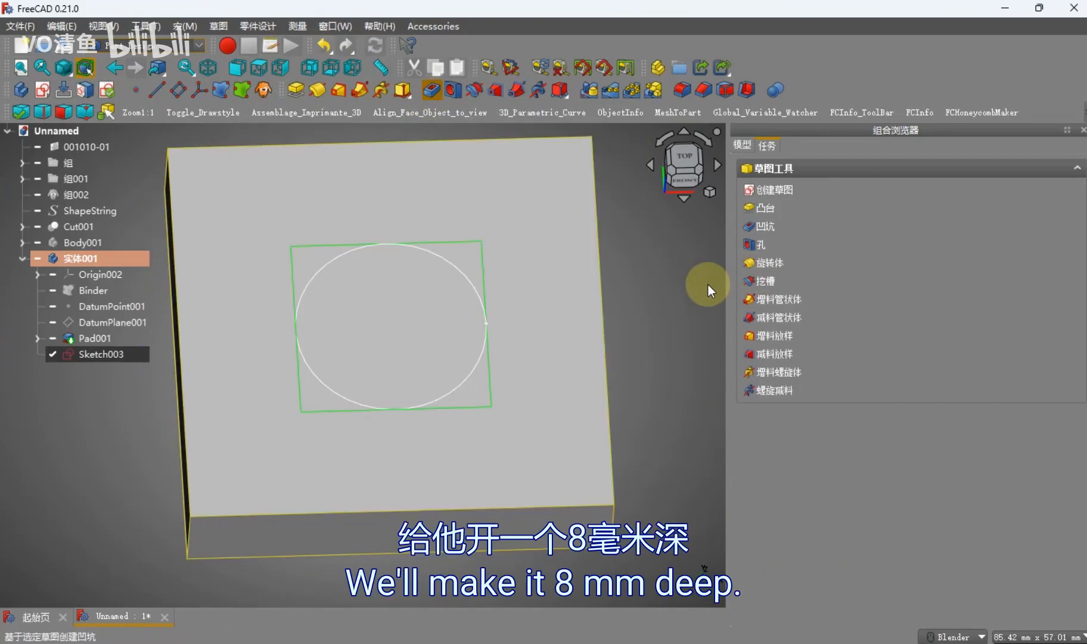
type("8")
left_click(877, 176)
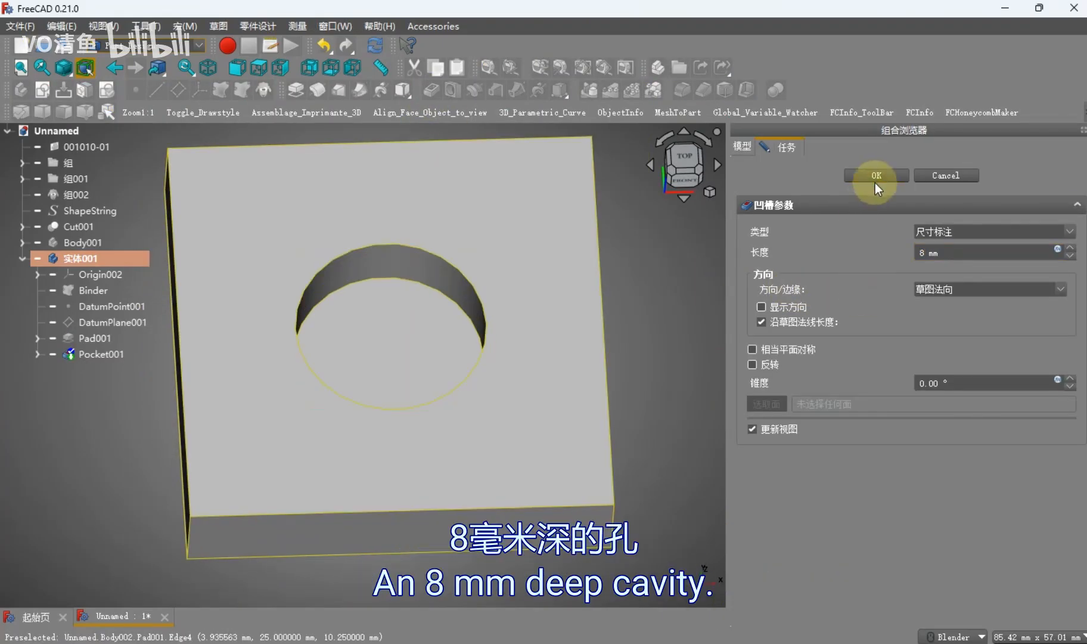
Show the ring body Body001, examine how it sits in the block's cavity, and hide it again
left_click(97, 245)
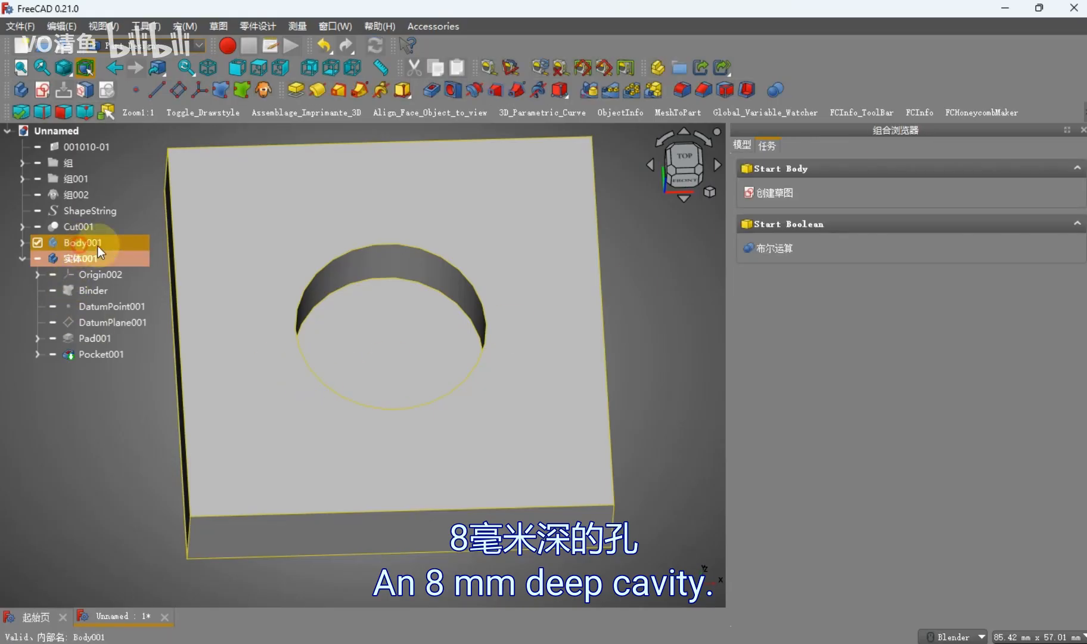
key("space")
scroll(399, 401, "down", 2)
middle_click_drag(400, 401, 340, 381)
scroll(356, 335, "up", 2)
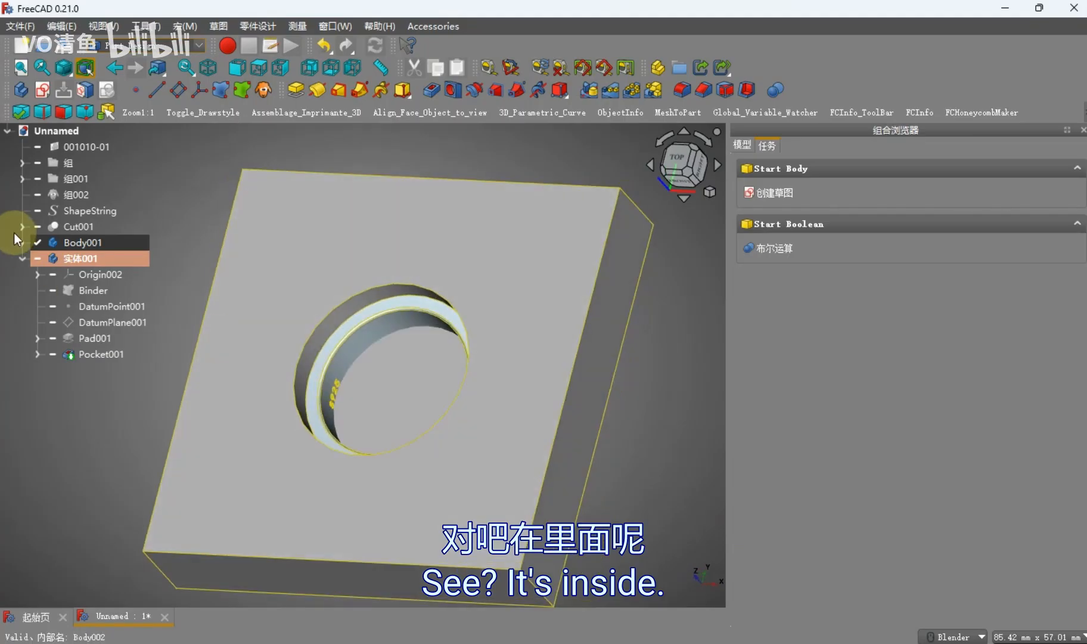
left_click(67, 240)
scroll(336, 389, "down", 3)
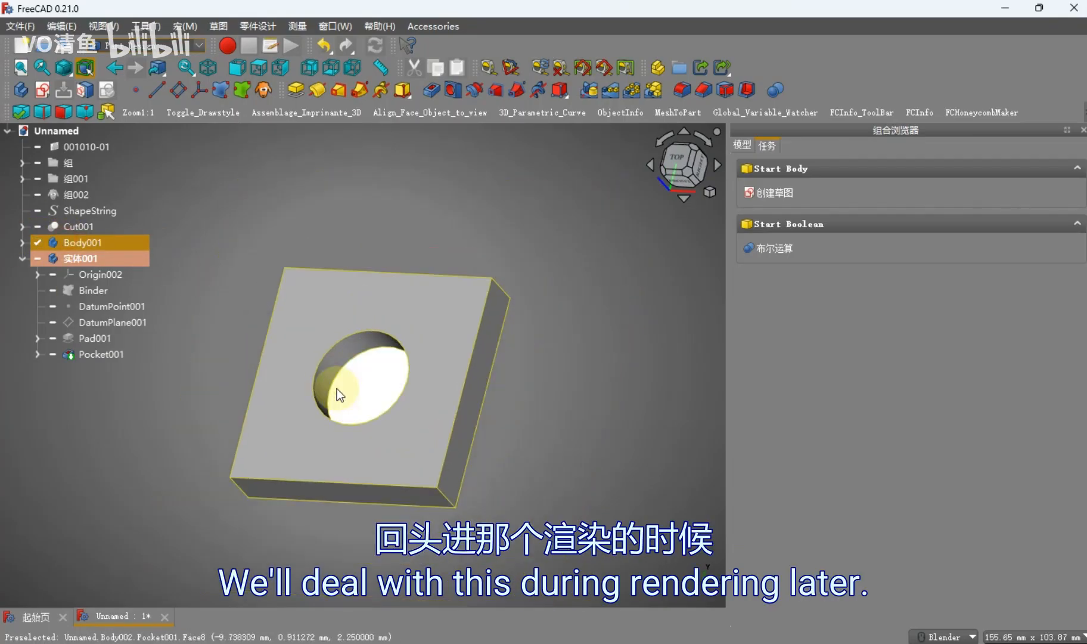
middle_click_drag(337, 390, 398, 436)
left_click(369, 478)
left_click(317, 506)
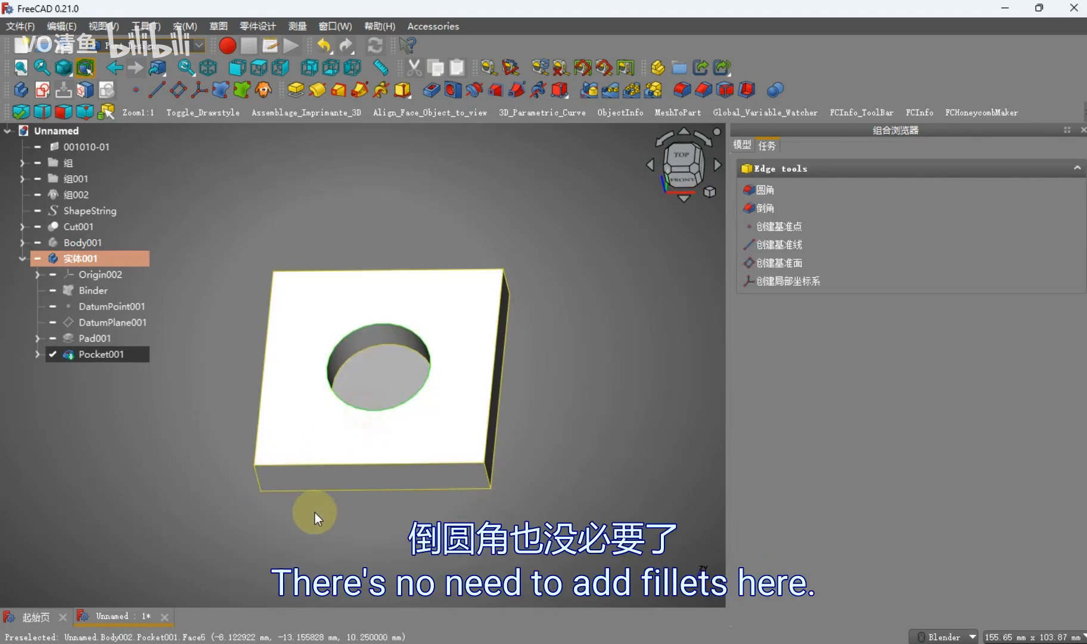
Show the ring body Body001 again and check how it sits in the foam block from the front and right
middle_click_drag(376, 503, 347, 501)
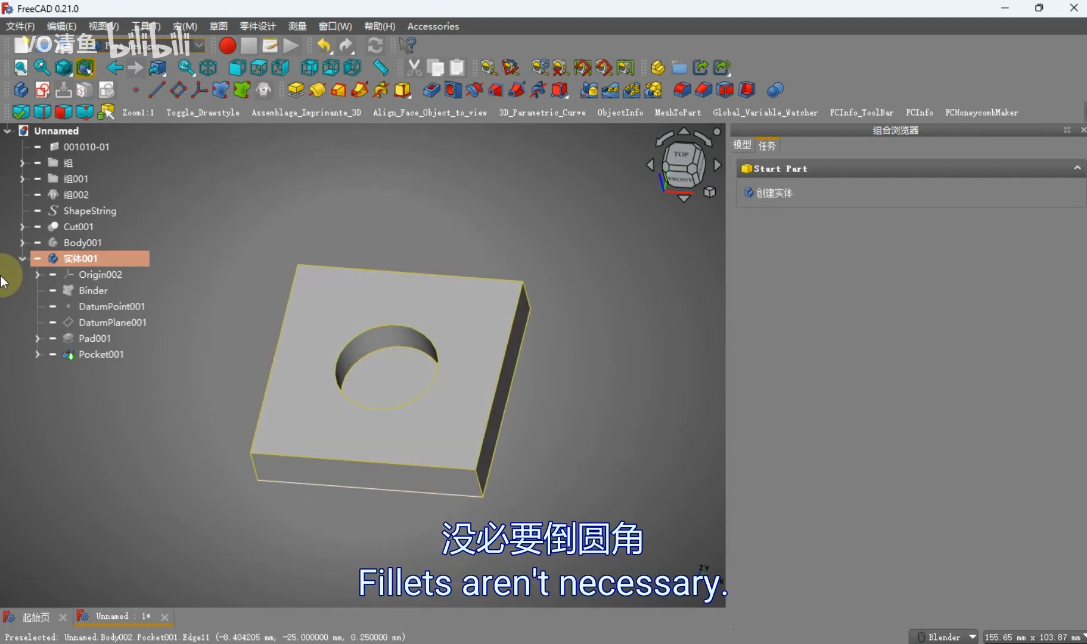
scroll(326, 363, "down", 2)
scroll(326, 363, "up", 2)
left_click(101, 245)
key("space")
left_click(188, 451)
scroll(417, 419, "down", 1)
scroll(434, 419, "up", 1)
middle_click_drag(431, 465, 313, 418)
scroll(368, 428, "down", 2)
key("1")
scroll(345, 450, "up", 1)
key("3")
scroll(393, 411, "up", 2)
scroll(421, 412, "down", 1)
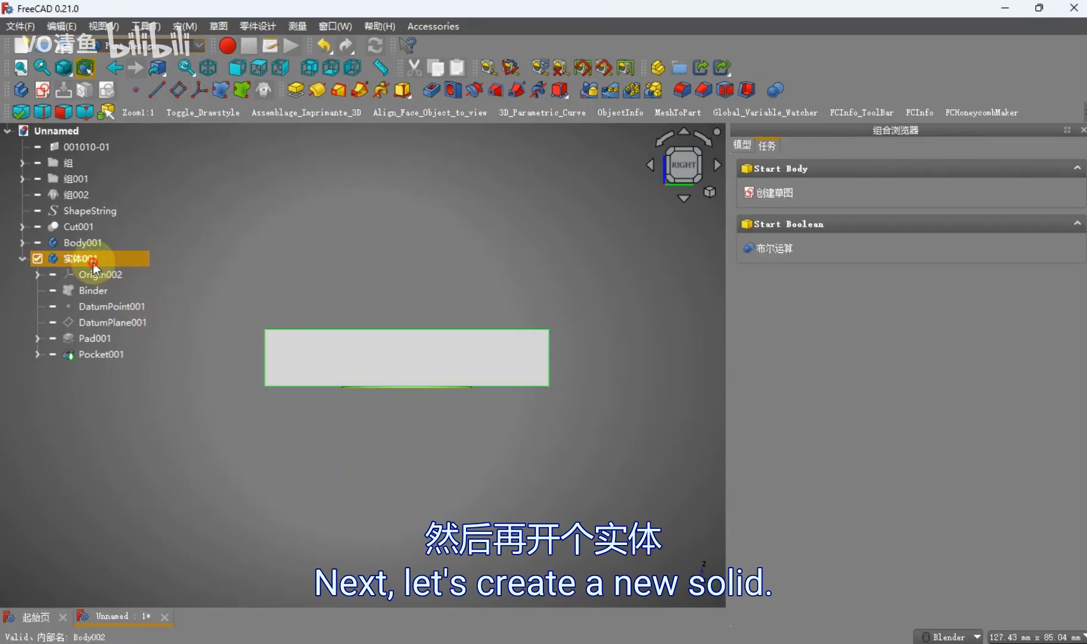
Create a new body and copy the foam block's bottom face into it as a sub-shape binder
left_click(19, 91)
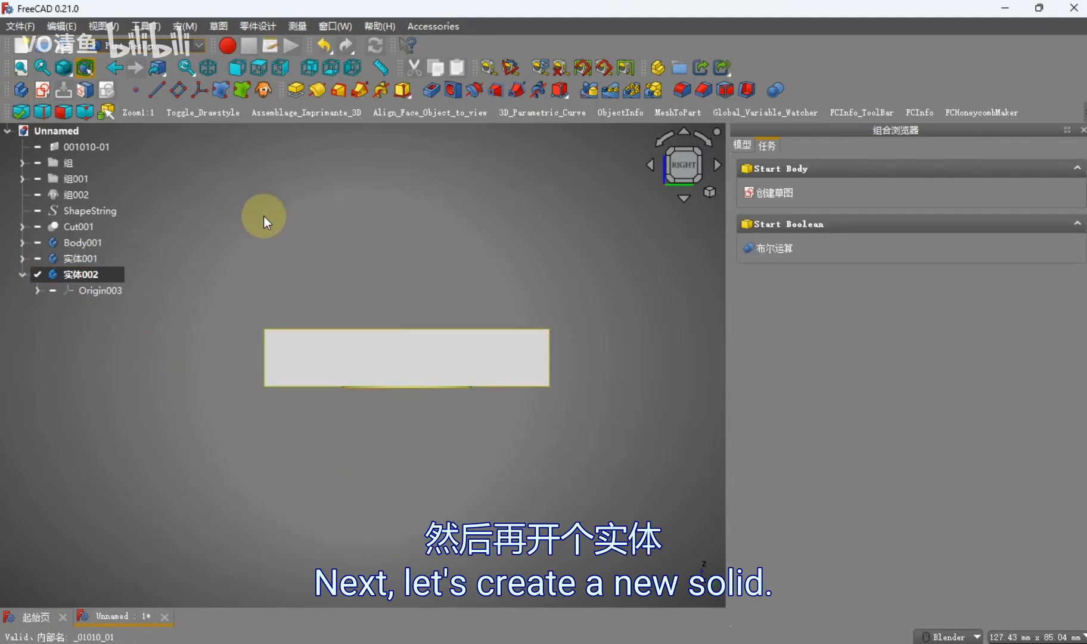
scroll(279, 333, "up", 1)
middle_click_drag(278, 333, 278, 392)
left_click(278, 392)
left_click(242, 90)
scroll(215, 337, "down", 3)
scroll(258, 415, "up", 1)
left_click(282, 399)
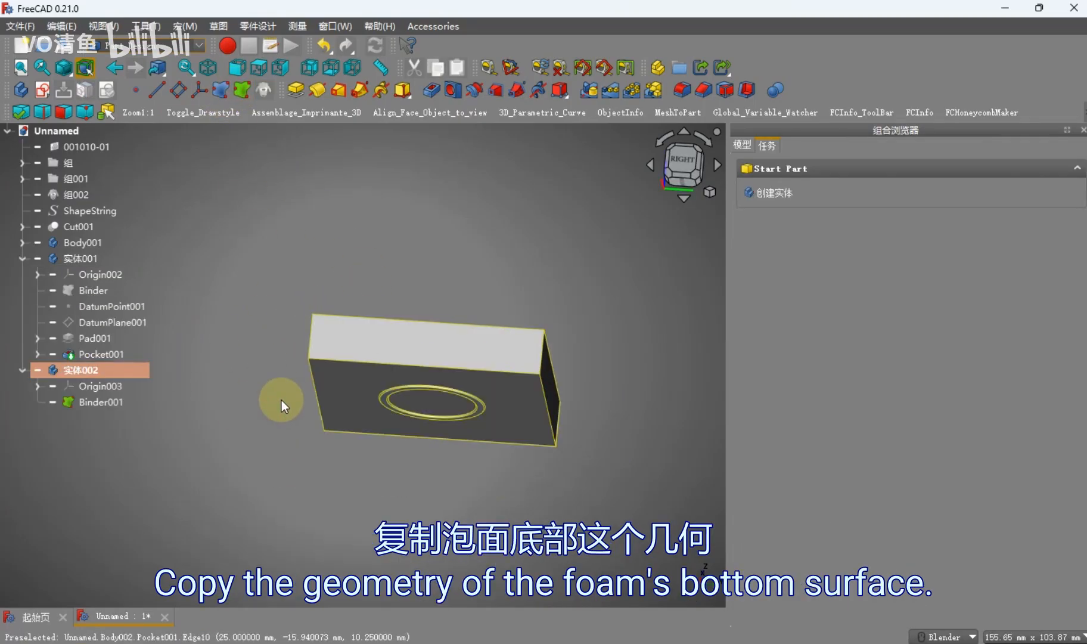
left_click(334, 387)
left_click(279, 522)
middle_click_drag(341, 403, 339, 375)
left_click(339, 375)
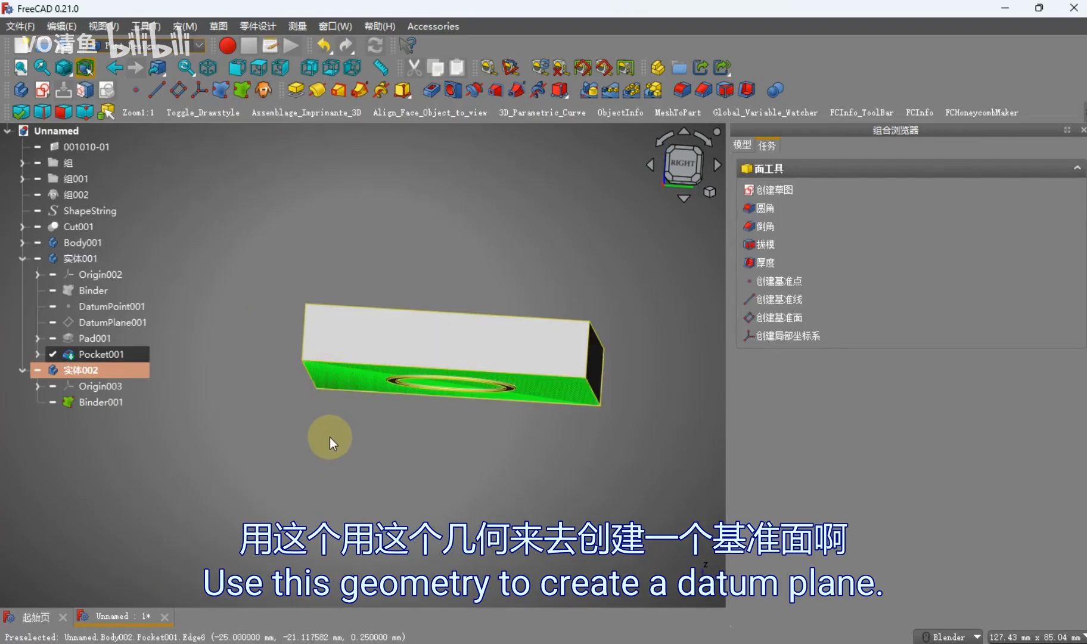
left_click(232, 400)
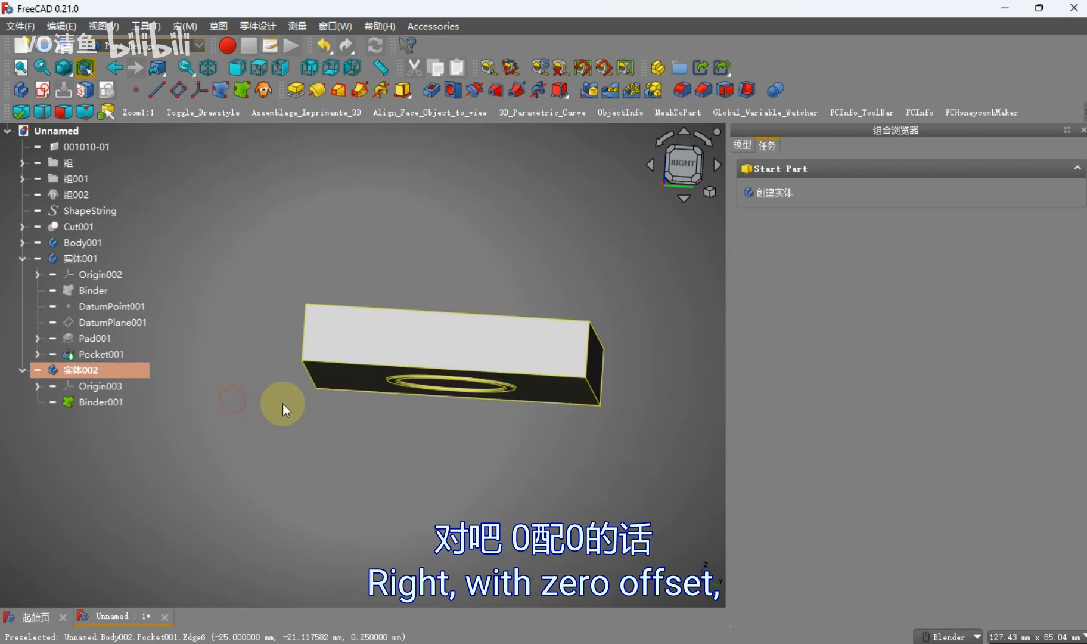
left_click(331, 378)
left_click(308, 427)
left_click(81, 258)
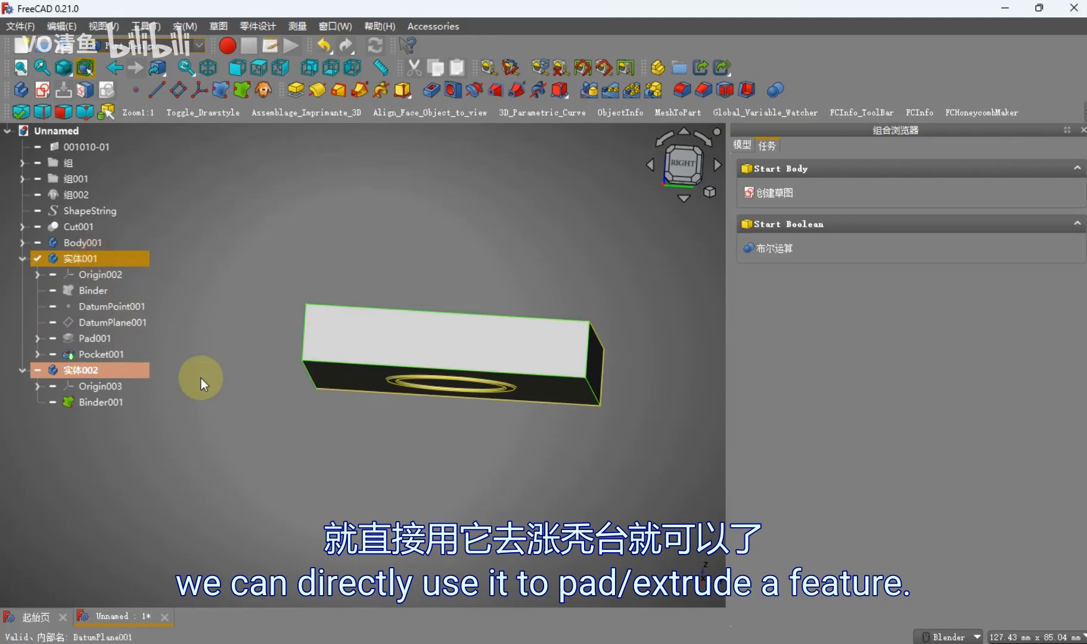
left_click(200, 378)
Pad the copied bottom face Binder001 by 20 mm in the reversed direction, up around the foam block
left_click(123, 402)
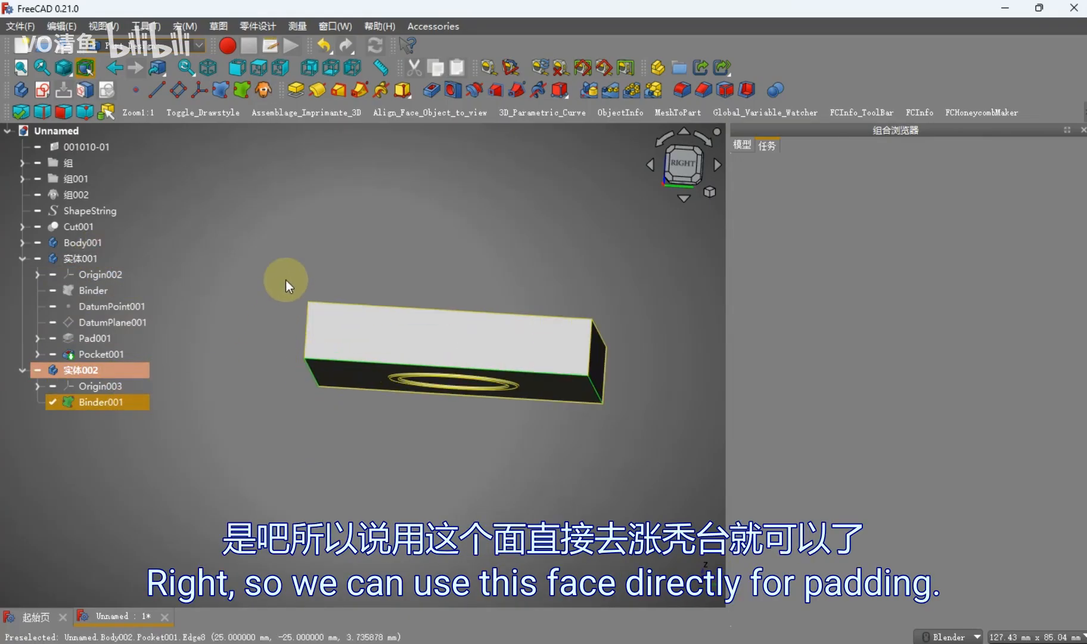
left_click(296, 90)
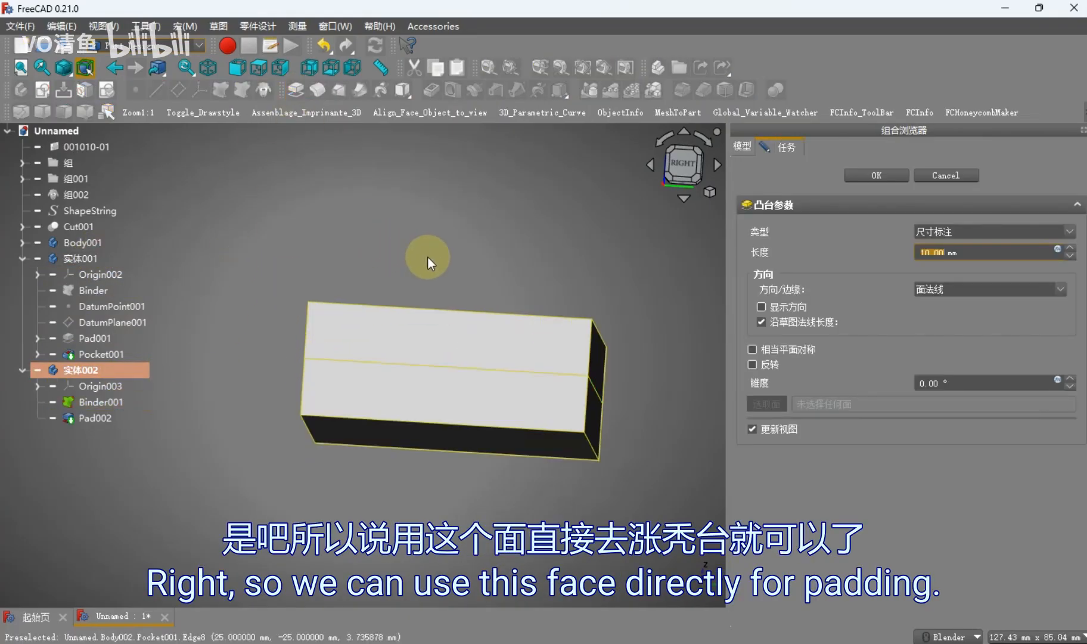
left_click(769, 362)
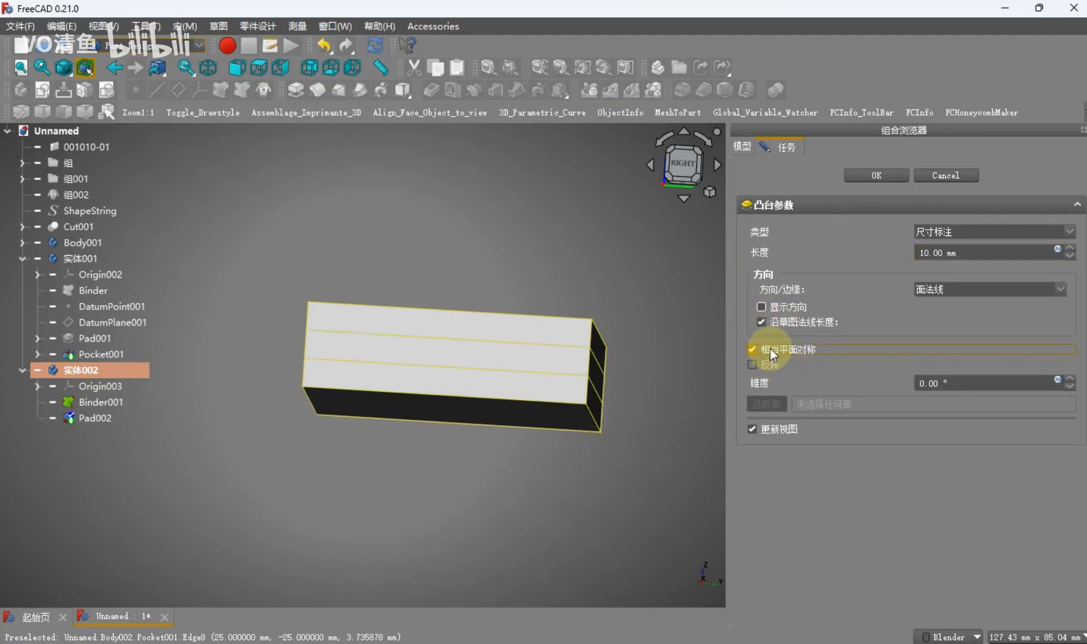
left_click_drag(943, 252, 910, 251)
type("20")
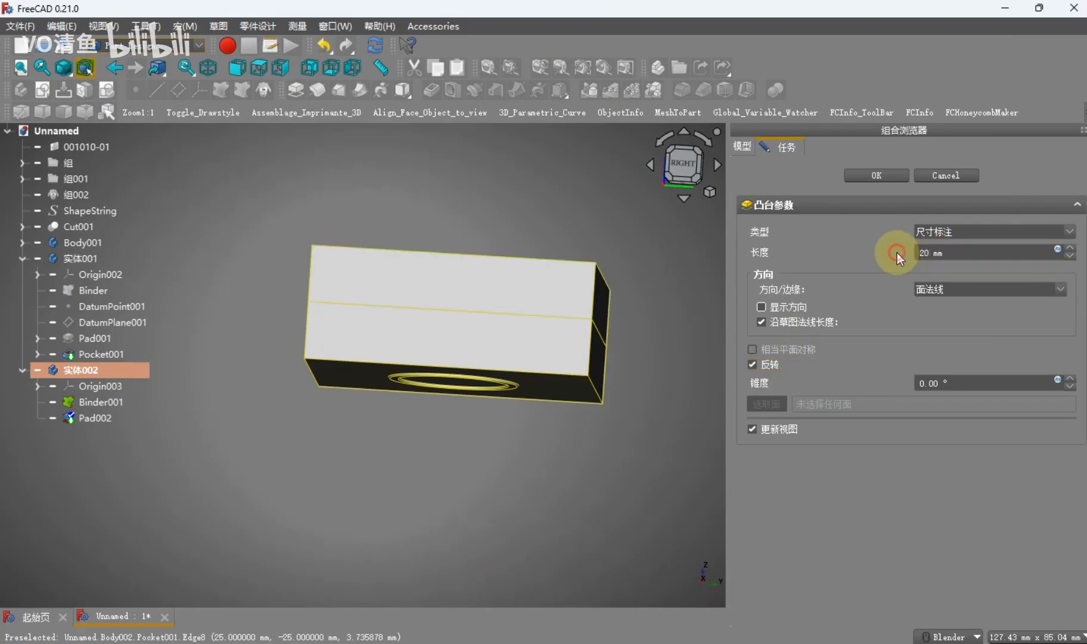
middle_click_drag(713, 307, 573, 326)
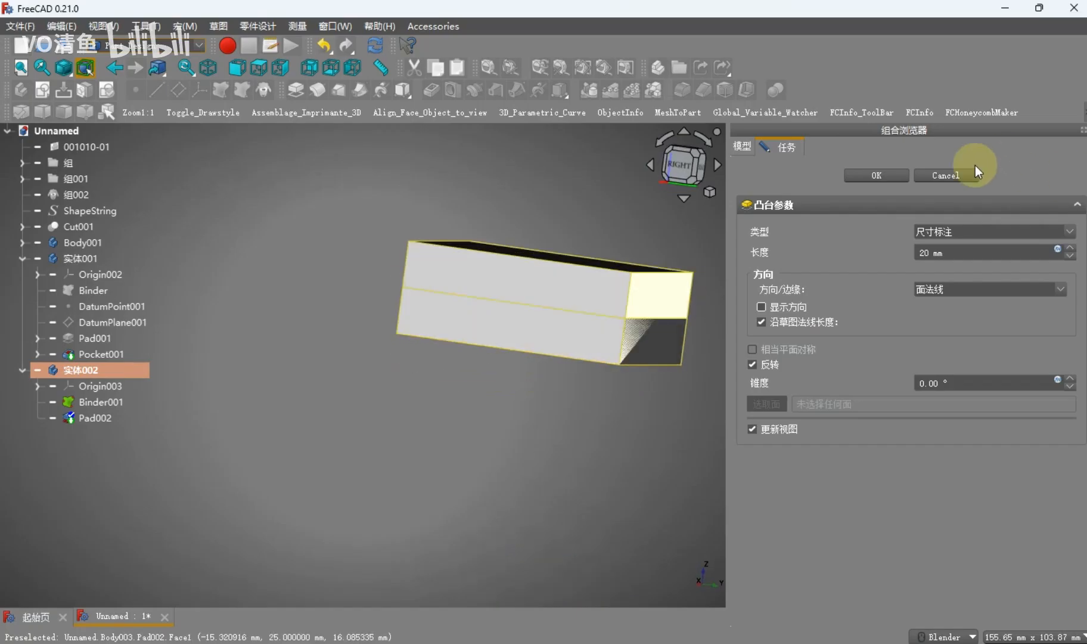
left_click(868, 174)
Hide the foam block's Pocket001 and shell the 20 mm pad to 1 mm thickness, opening its bottom face
middle_click_drag(532, 383, 455, 414, "shift")
left_click(338, 432)
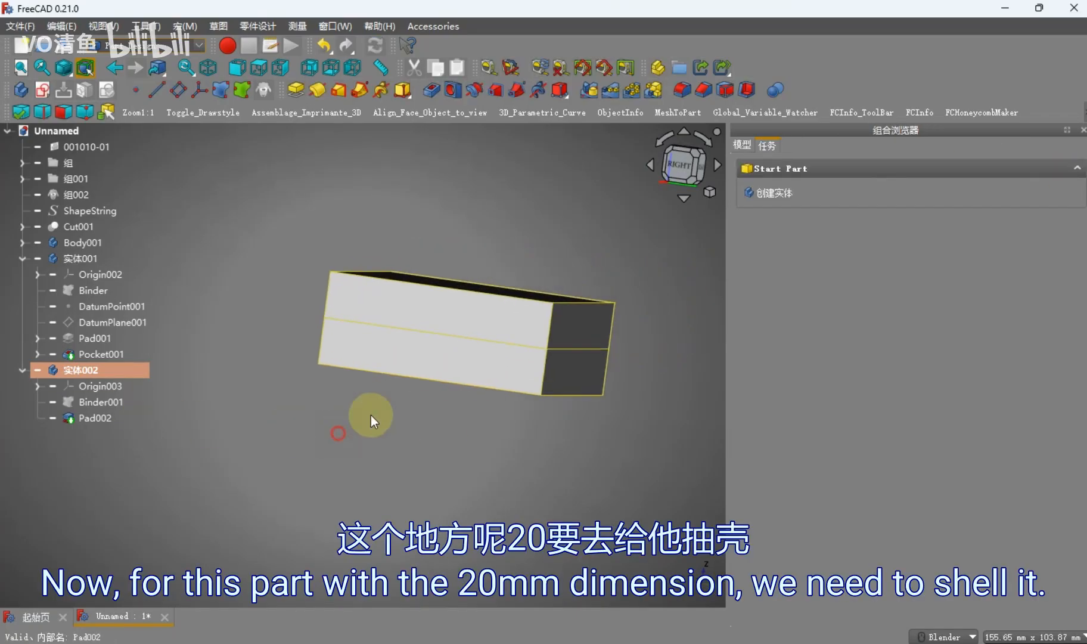
left_click(113, 356)
key("space")
middle_click_drag(379, 409, 428, 316)
left_click(416, 402)
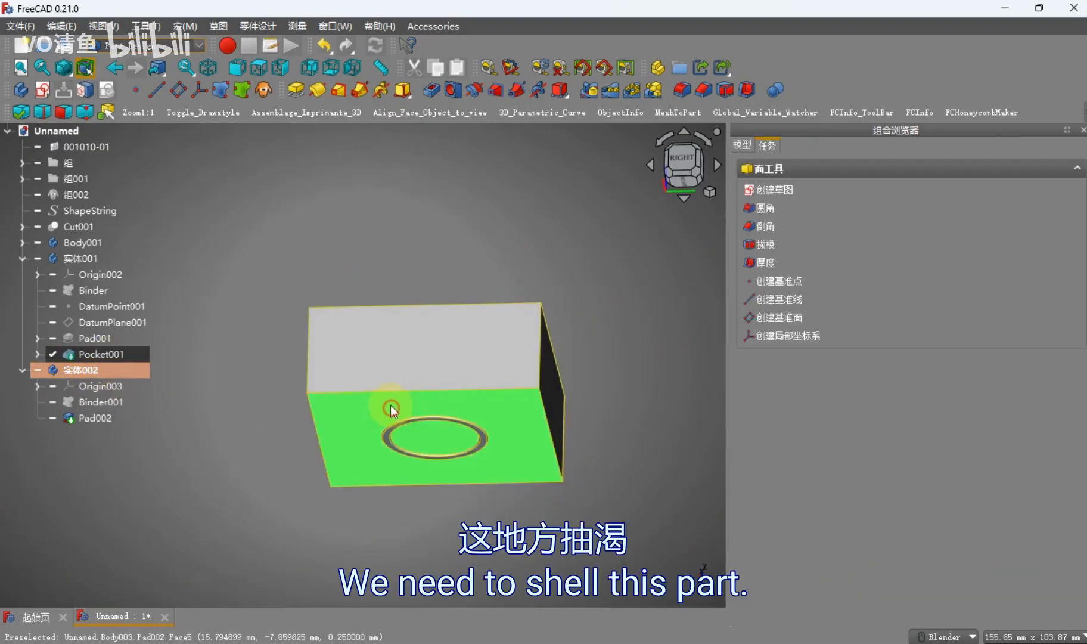
scroll(284, 383, "up", 2)
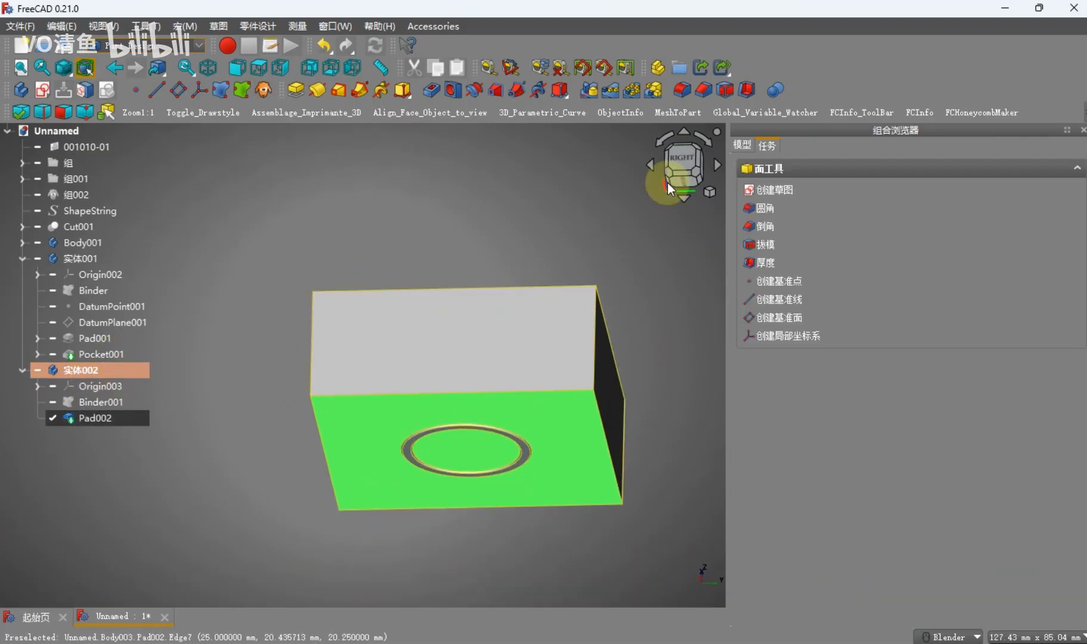
left_click(745, 90)
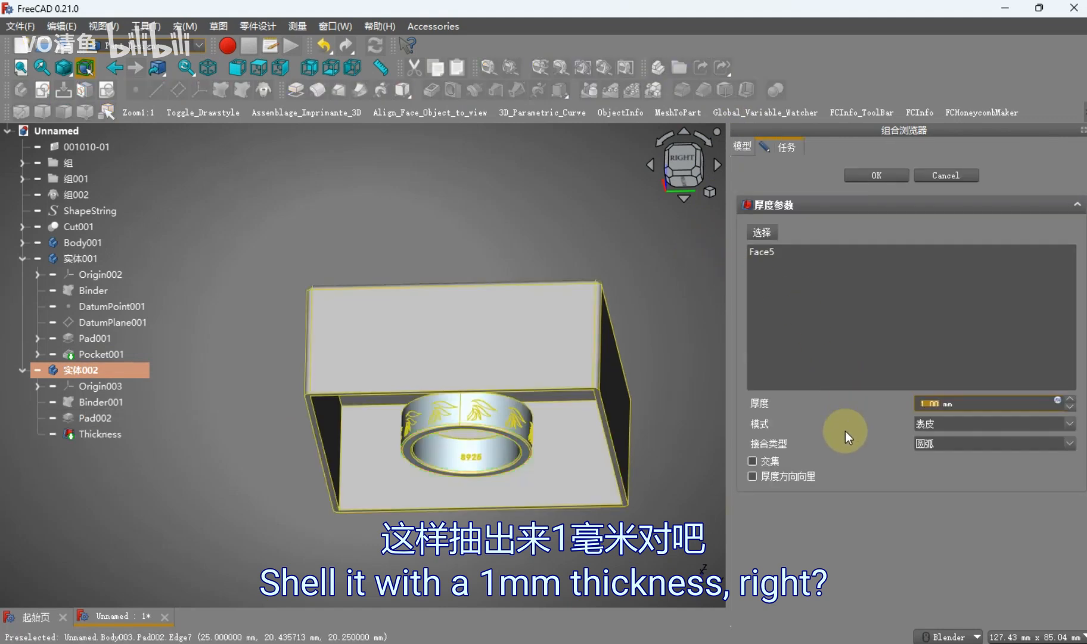
left_click(865, 176)
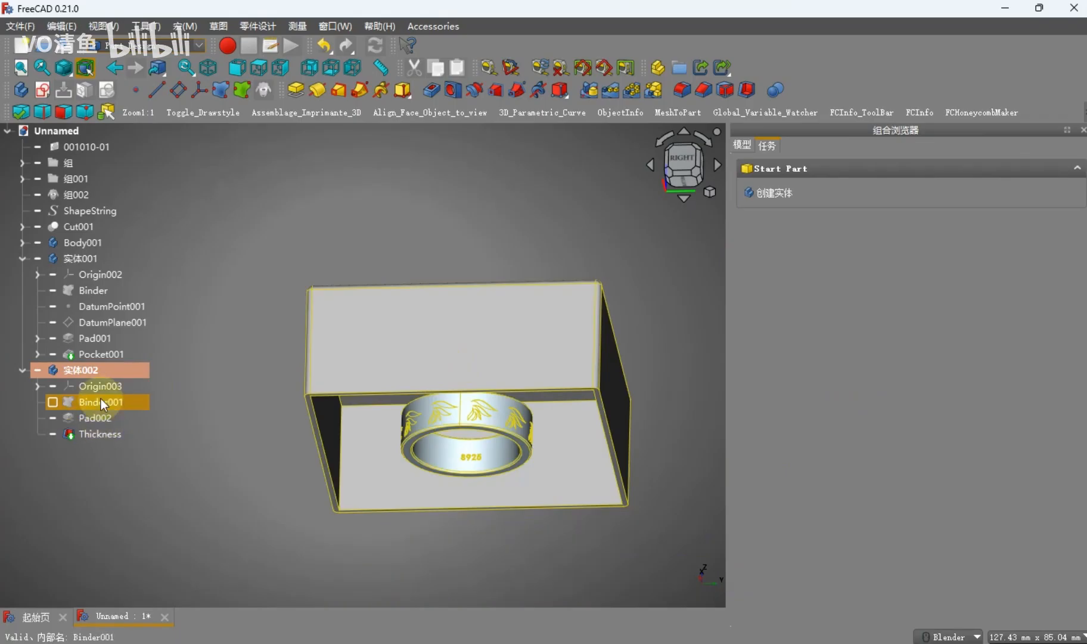
Show the foam block's Pocket001 again and create another new body for the bottom part of the box
left_click(108, 354)
key("space")
left_click(257, 457)
middle_click_drag(257, 457, 377, 492)
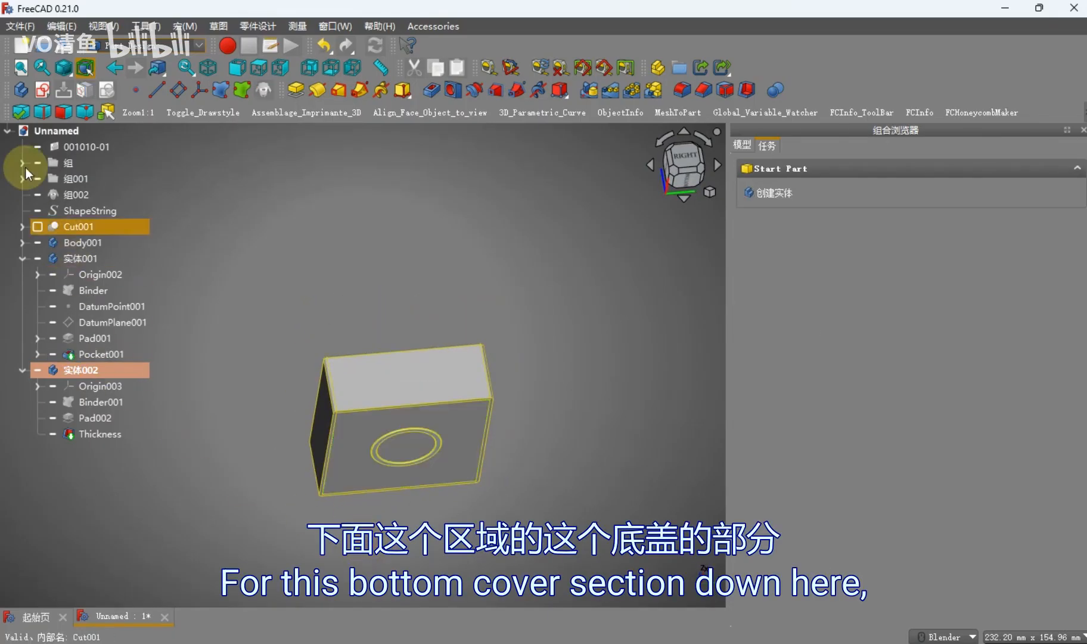
left_click(21, 90)
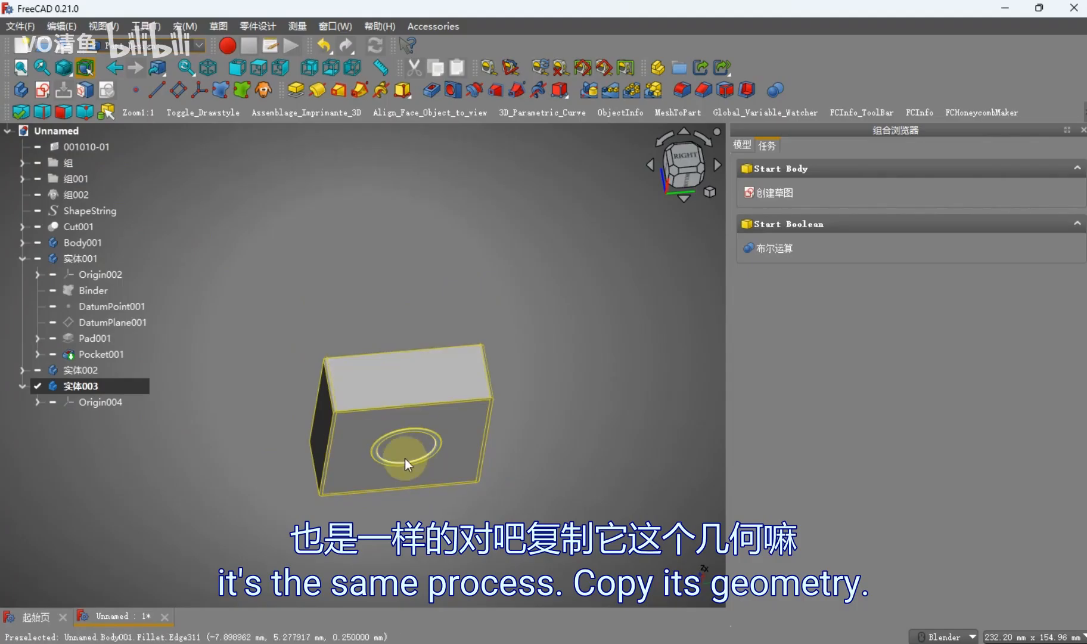
left_click(355, 431)
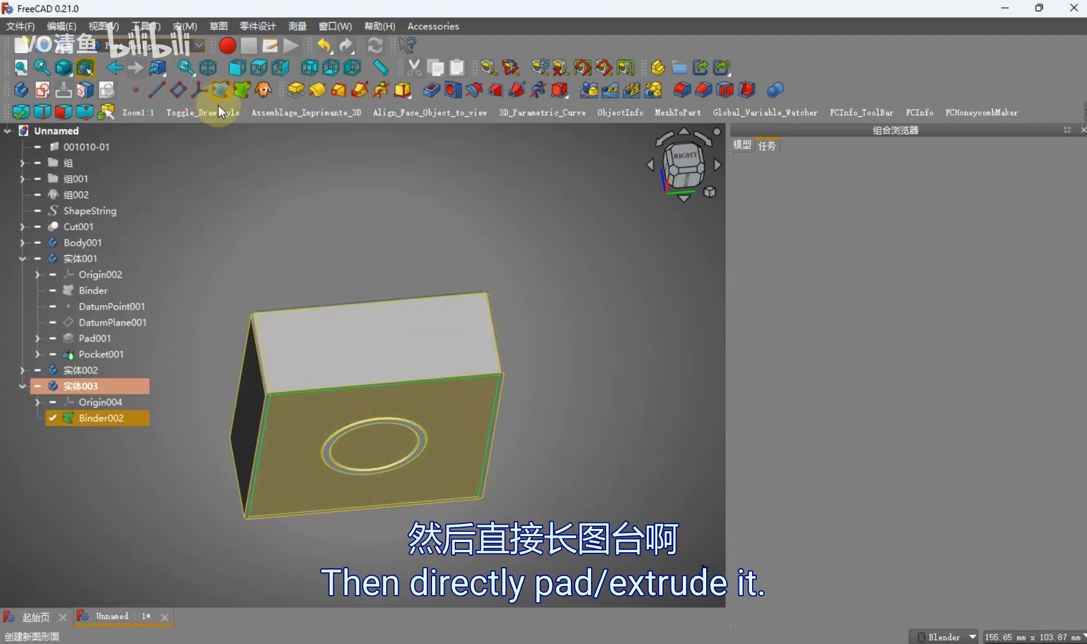
left_click(295, 91)
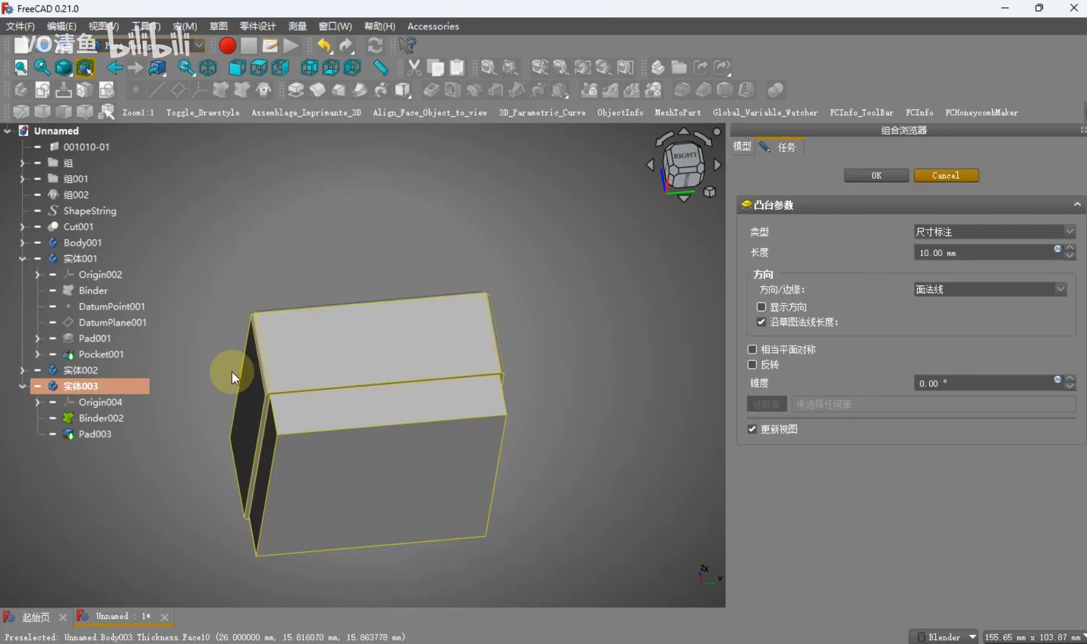
key("Escape")
left_click(132, 422)
key("Delete")
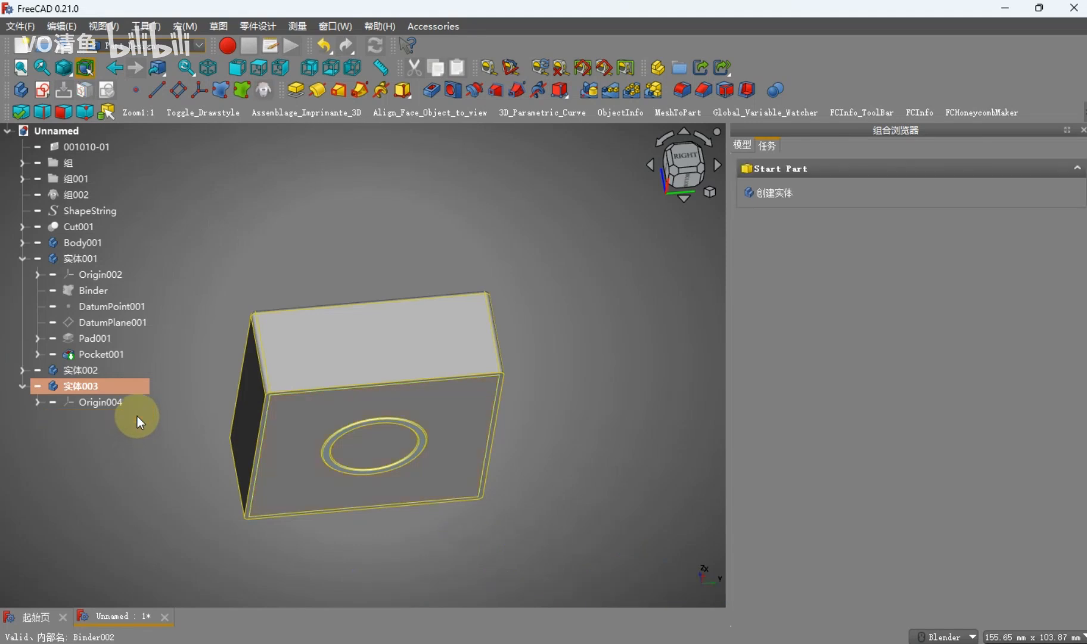
Hide the foam block body 实体001 and copy the shelled cover's inner face into body 实体003 as a sub-shape binder
left_click(135, 371)
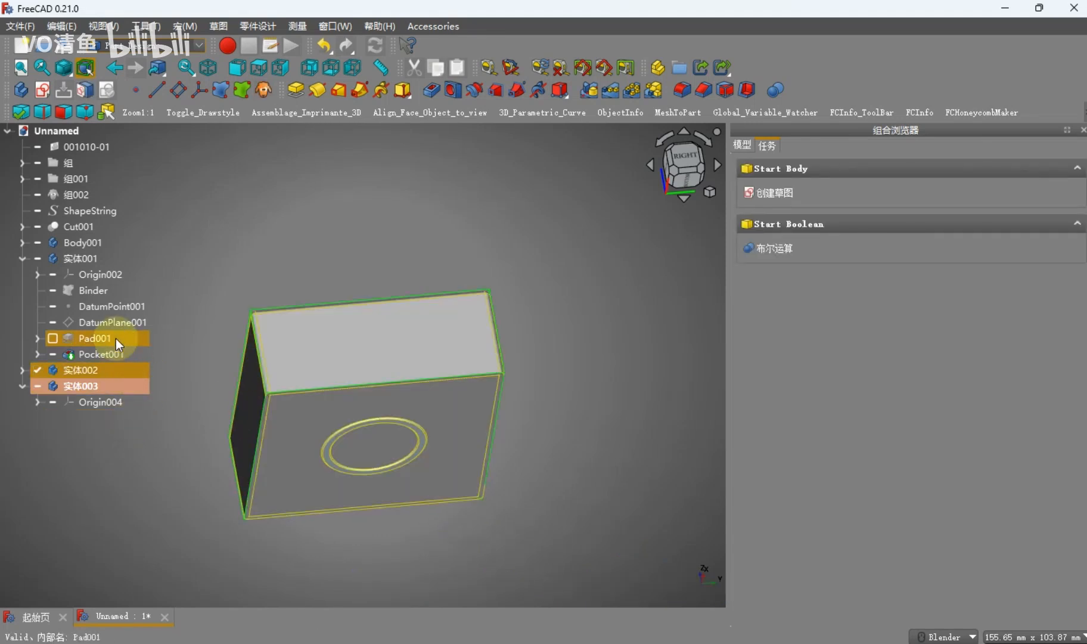
key("space")
key("space")
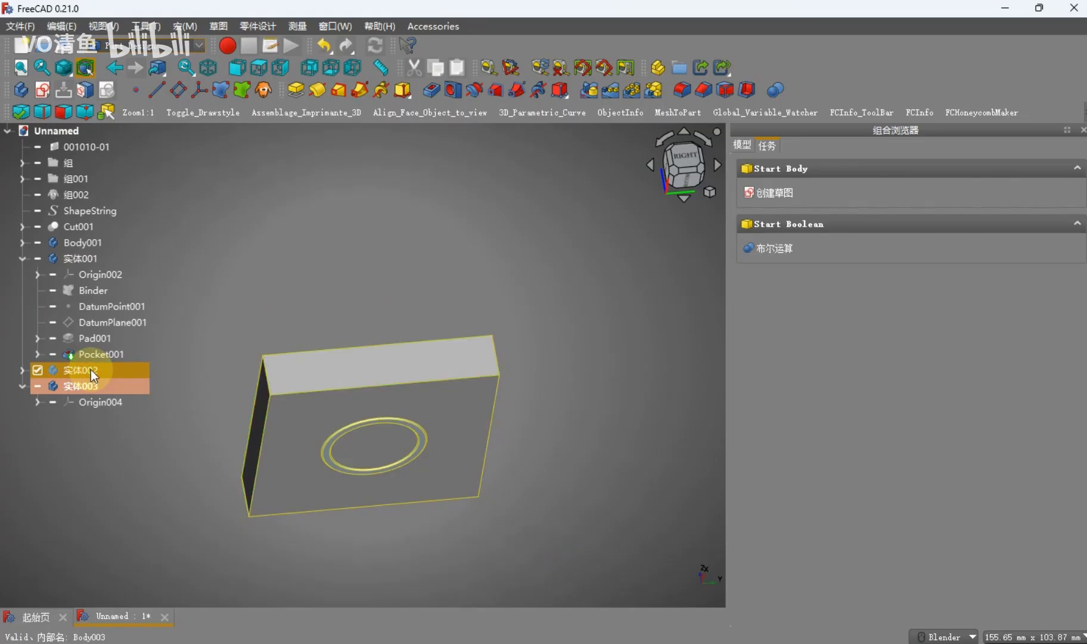
left_click(104, 263)
key("space")
left_click(304, 411)
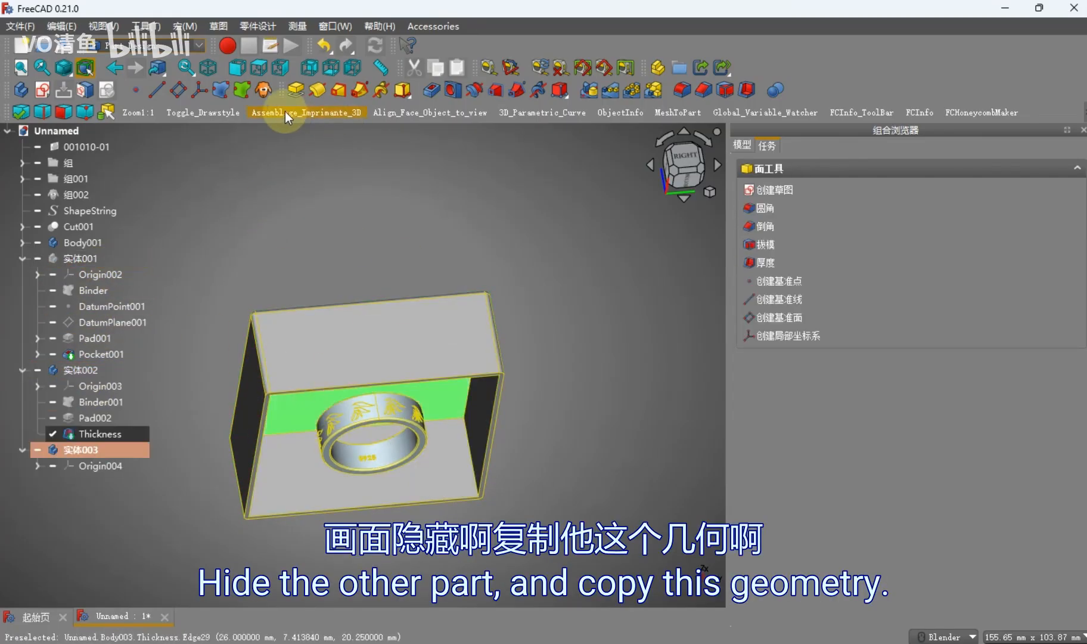
left_click(247, 95)
Pad the copied inner face Binder002 by 20 mm to fill the cover's interior
left_click(118, 481)
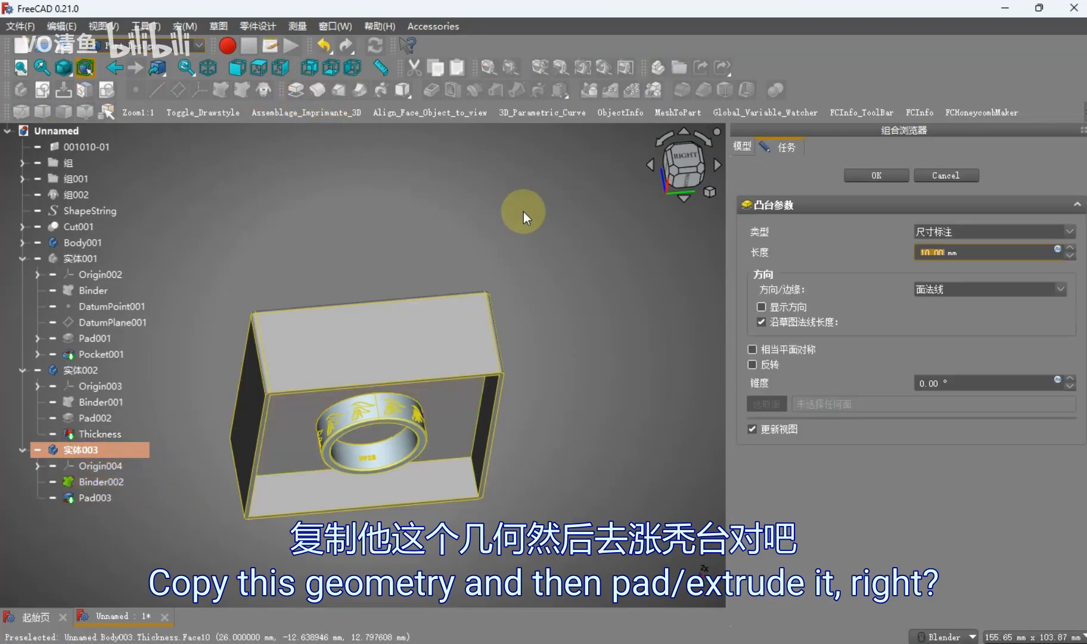
type("20")
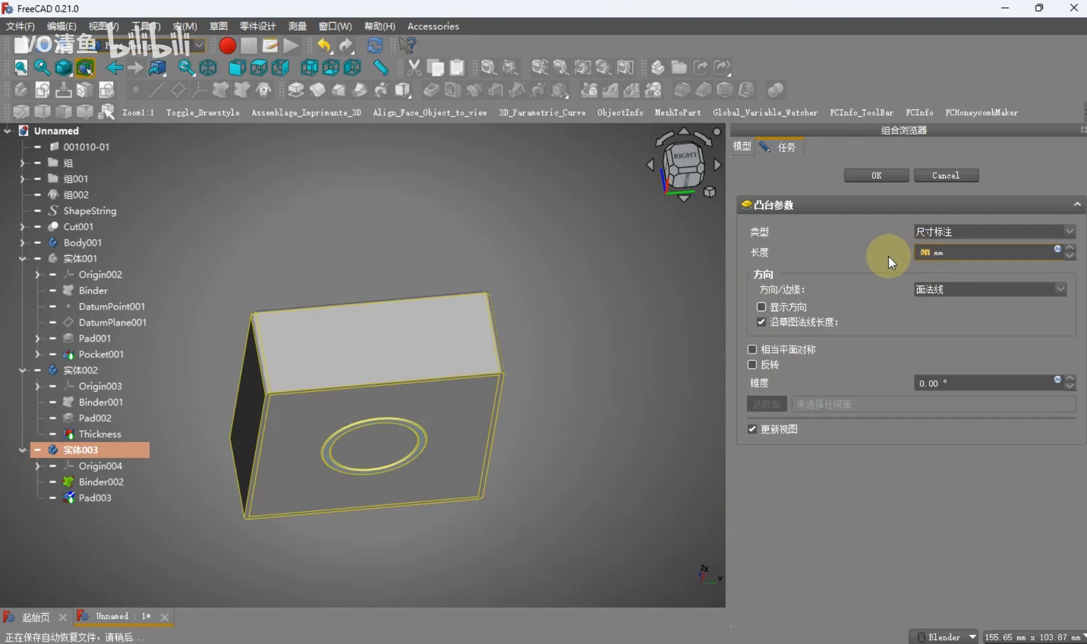
left_click(923, 256)
middle_click_drag(451, 414, 462, 384)
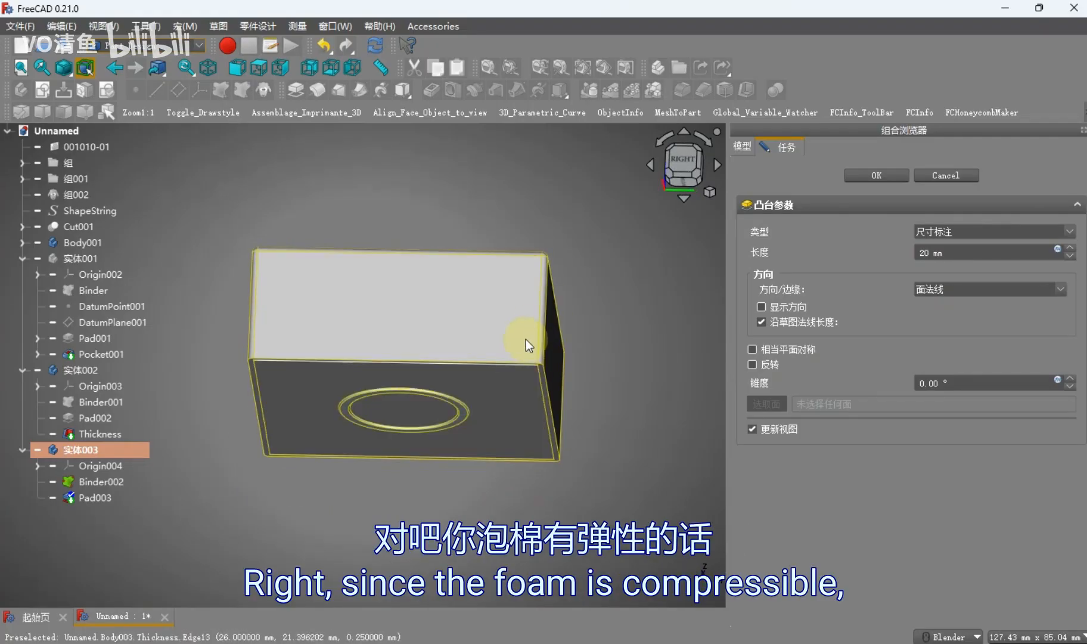
scroll(518, 332, "up", 2)
mouse_move(518, 332)
middle_mouse_down()
mouse_move(487, 371)
mouse_move(512, 322)
middle_mouse_up()
scroll(487, 371, "down", 3)
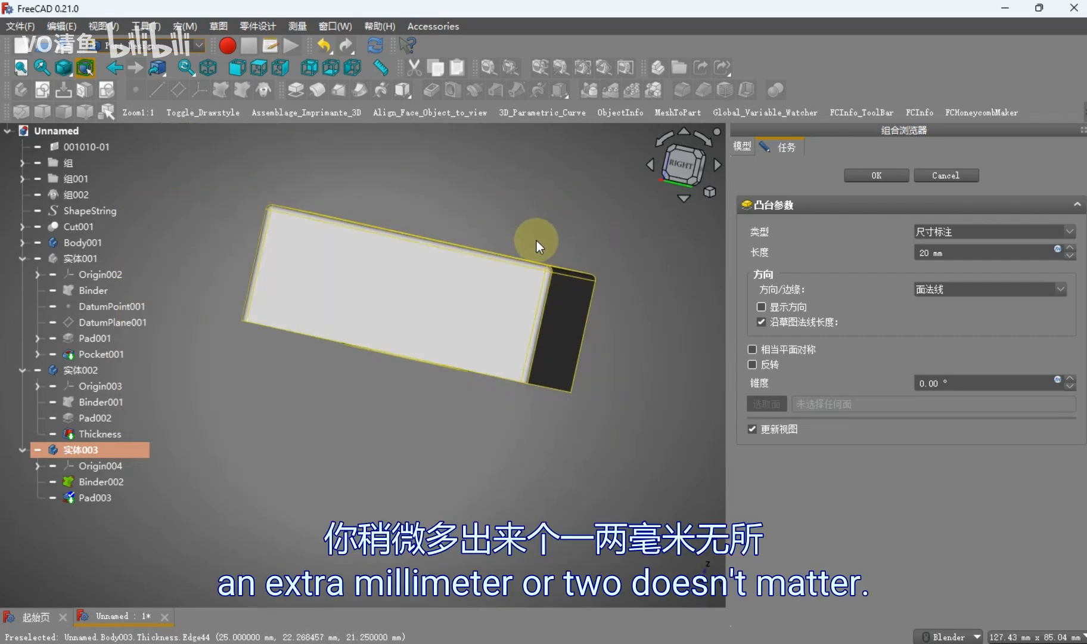
scroll(542, 246, "up", 1)
scroll(541, 246, "up", 1)
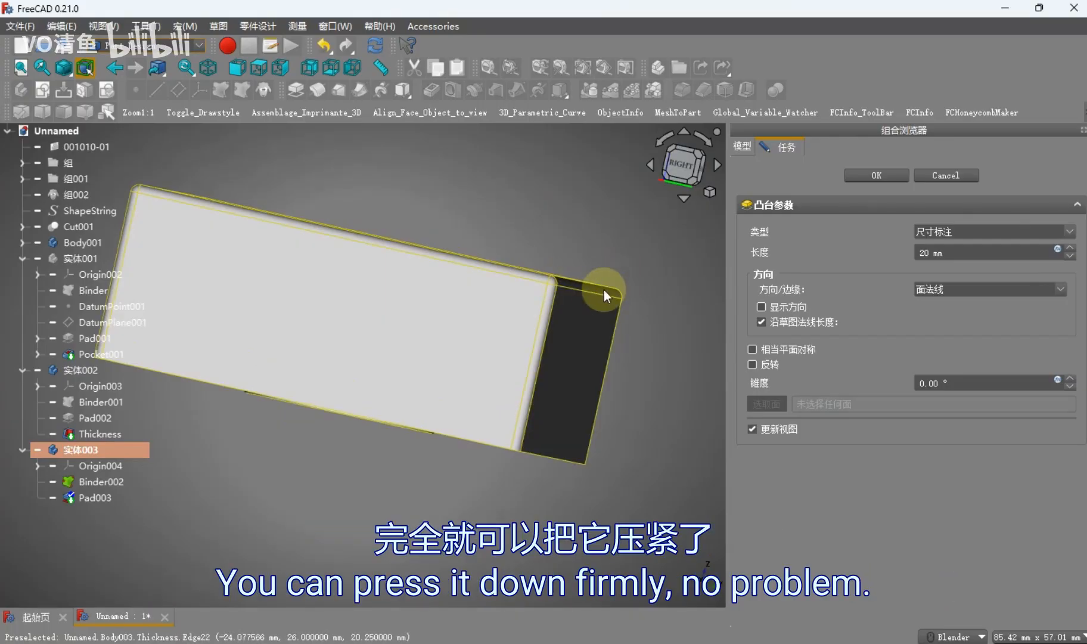
scroll(544, 314, "down", 1)
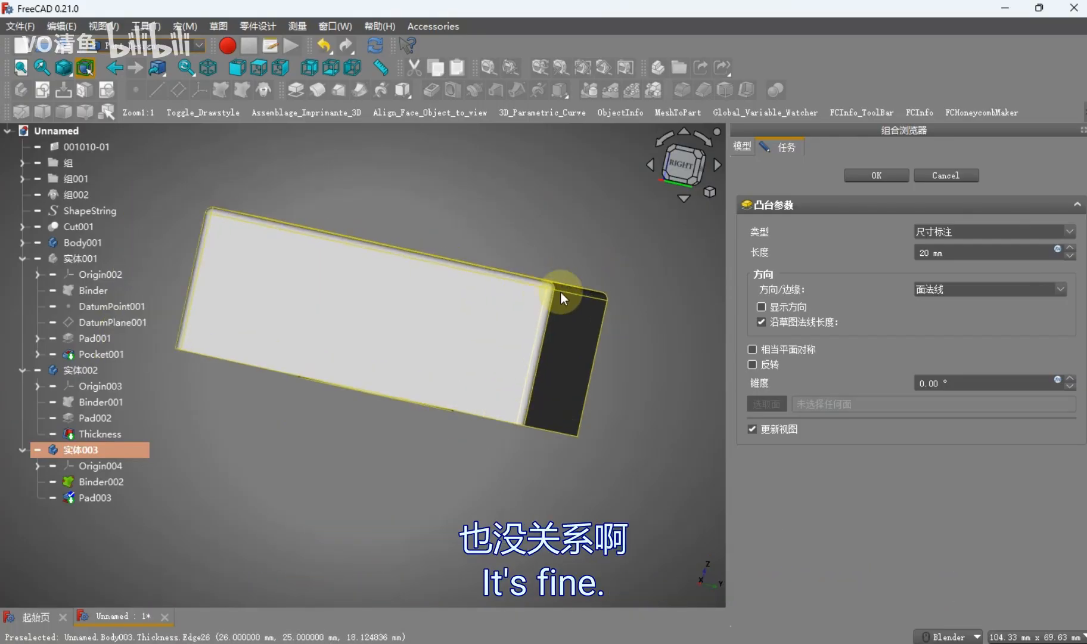
scroll(543, 302, "up", 1)
scroll(514, 327, "down", 1)
middle_click_drag(515, 325, 533, 262)
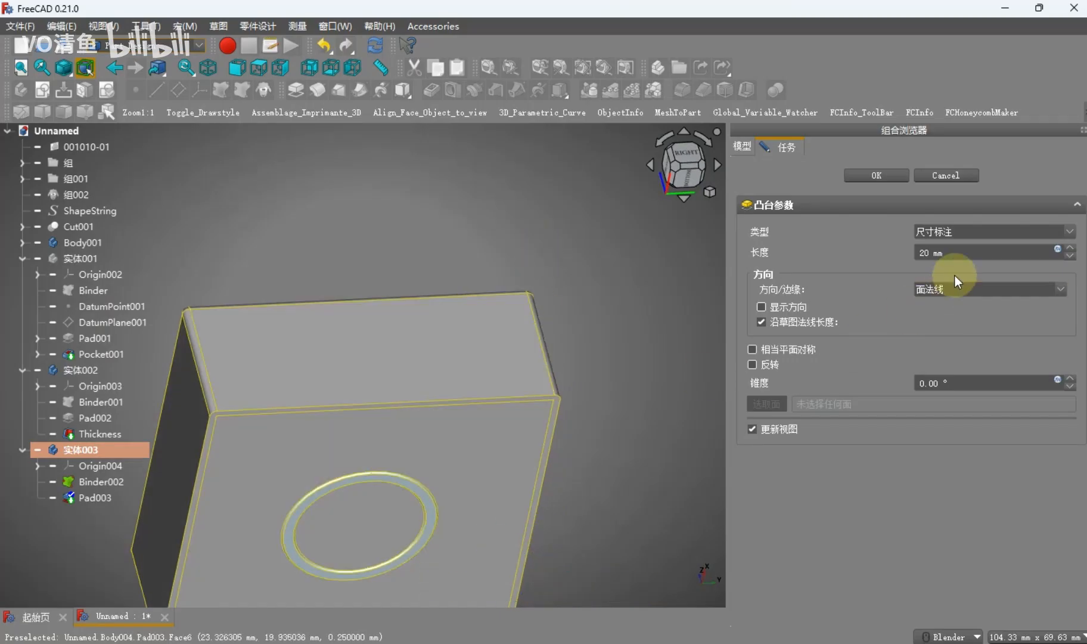
left_click(881, 175)
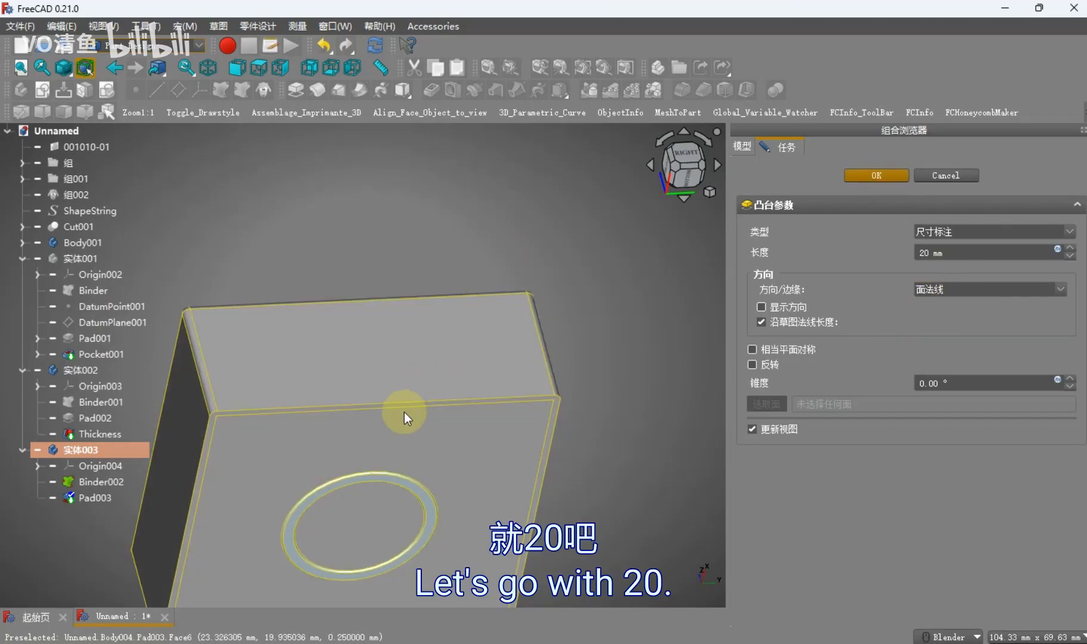
Hide the cover body 实体002 and shell the bottom part's 20 mm pad to 1 mm thickness inward, opening its top face
left_click(80, 369)
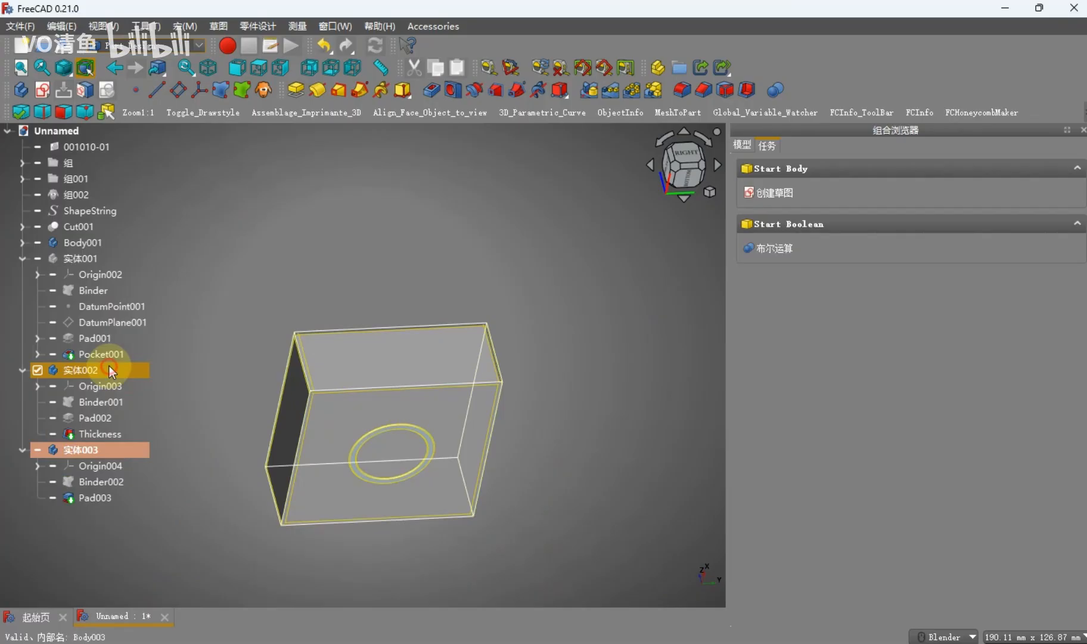
middle_click_drag(322, 417, 351, 328)
left_click(353, 327)
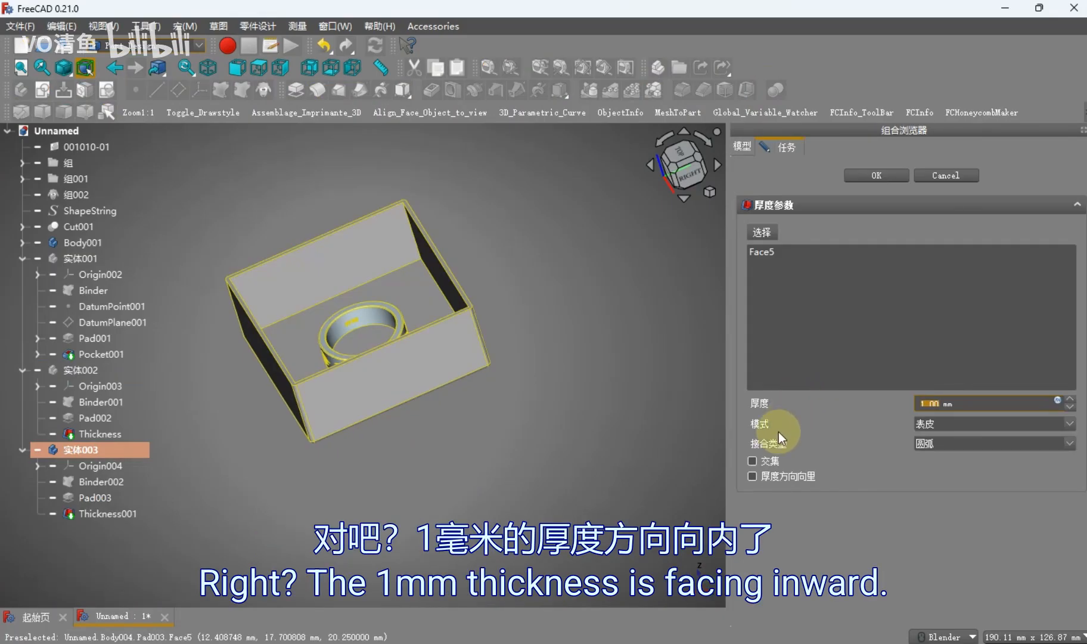
left_click(774, 476)
left_click(869, 174)
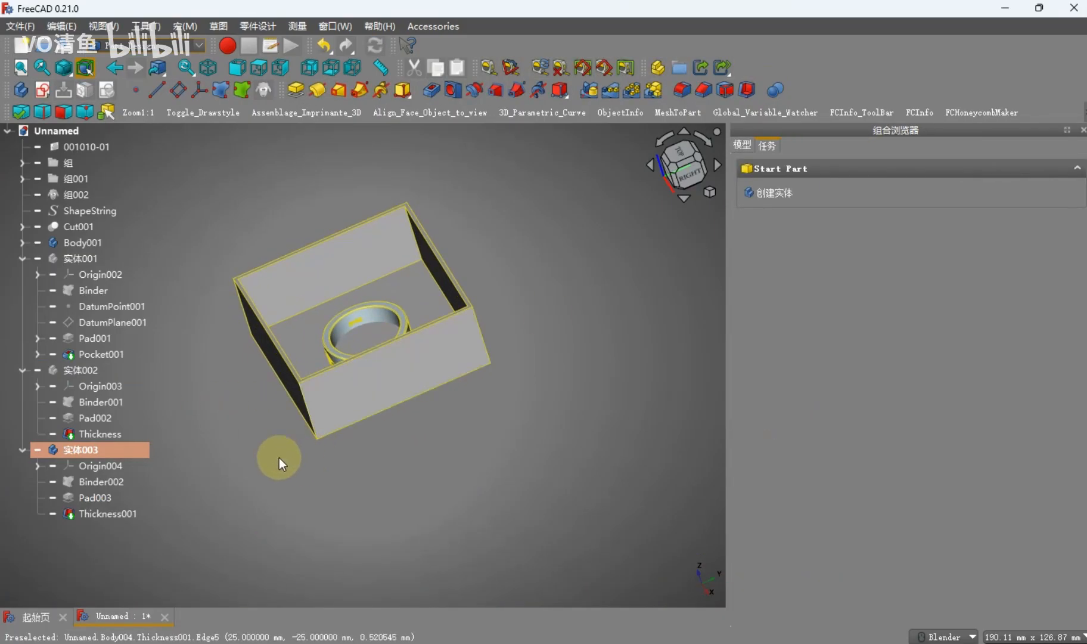
Show the cover body 实体002 and the foam block body 实体001 again
left_click(33, 372)
left_click(338, 477)
scroll(331, 432, "down", 1)
middle_click_drag(325, 414, 340, 306)
scroll(269, 340, "up", 1)
left_click(89, 261)
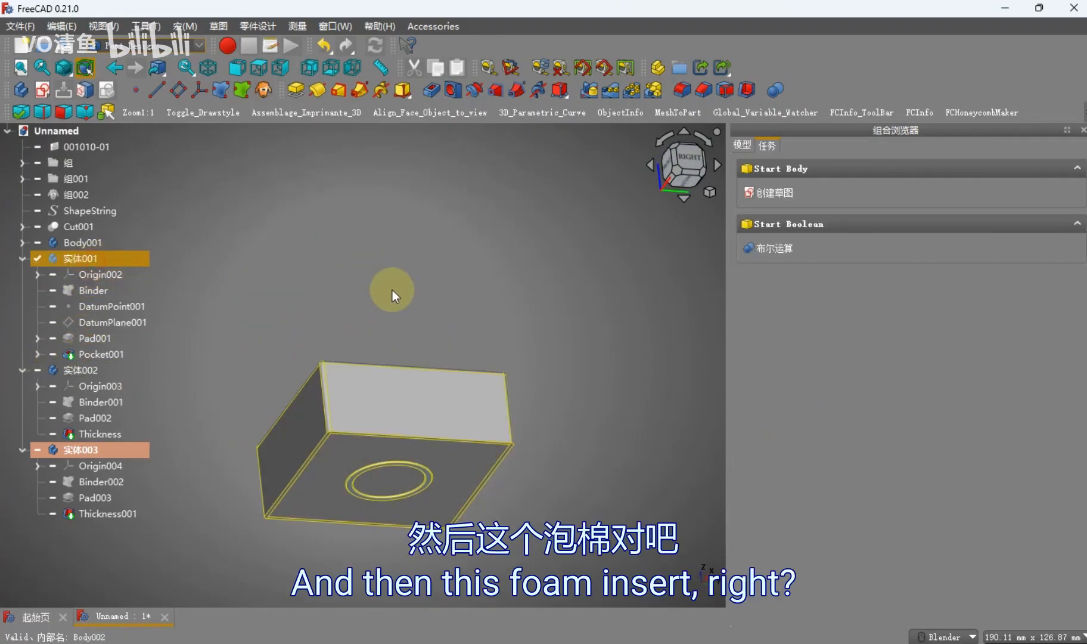
key("space")
Examine how the ring, foam block, bottom part and cover fit together, using the wireframe display in front view
left_click(394, 300)
key("v")
key("3")
middle_click_drag(400, 307, 432, 359)
key("1")
scroll(303, 426, "up", 3)
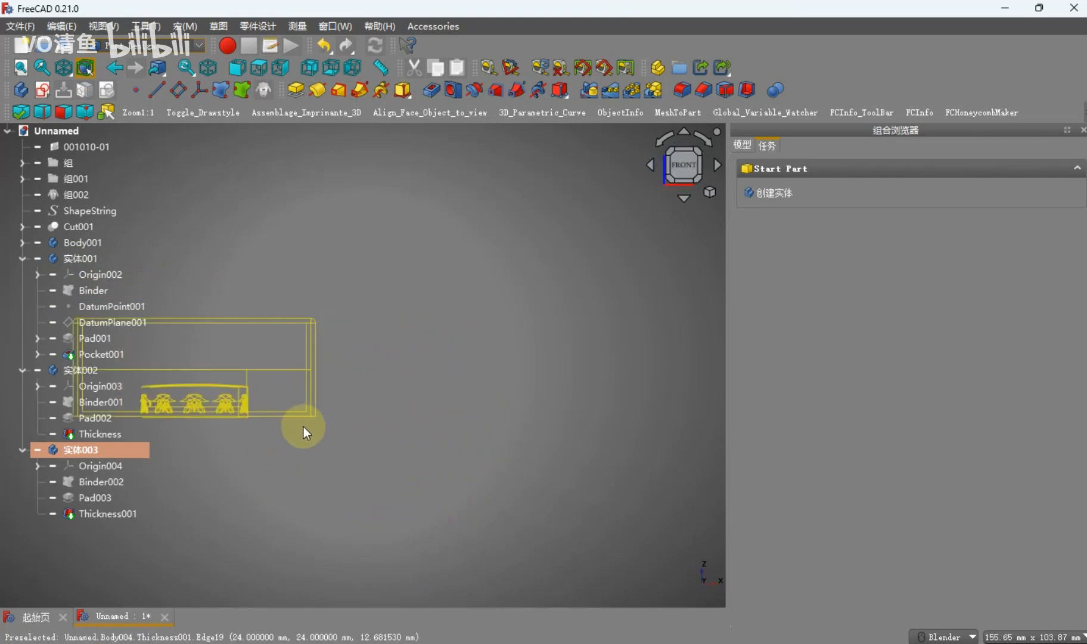
middle_click_drag(272, 386, 491, 400, "shift")
left_click(475, 380)
left_click(417, 463)
left_click(474, 449)
left_click(473, 456)
scroll(471, 475, "down", 2)
middle_click_drag(438, 484, 425, 465)
key("1")
scroll(424, 456, "up", 3)
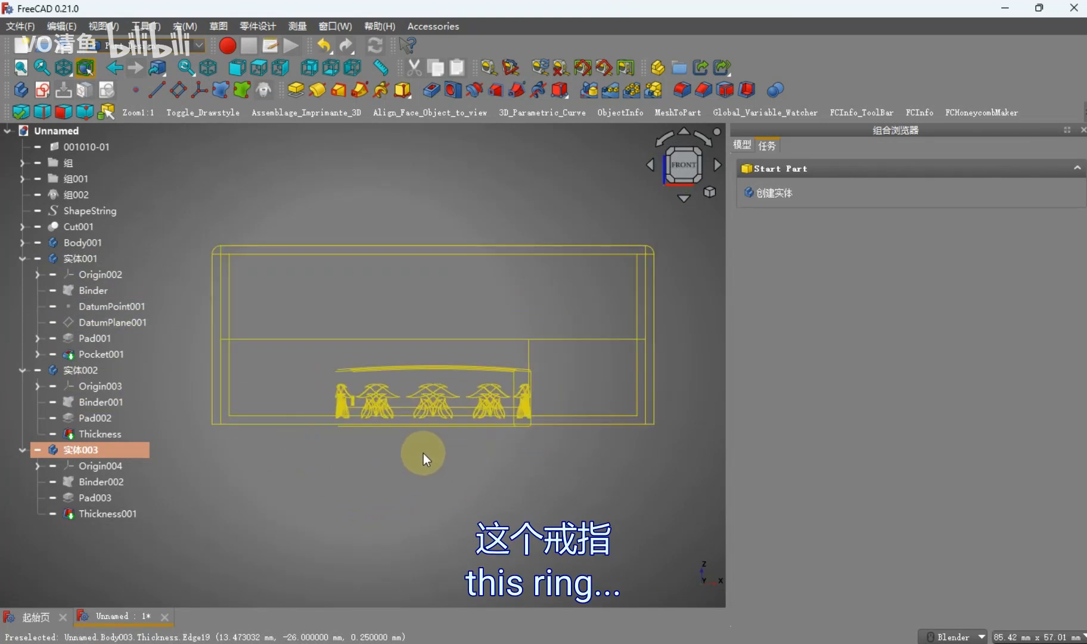
scroll(416, 455, "up", 2)
scroll(401, 458, "down", 2)
scroll(332, 352, "up", 1)
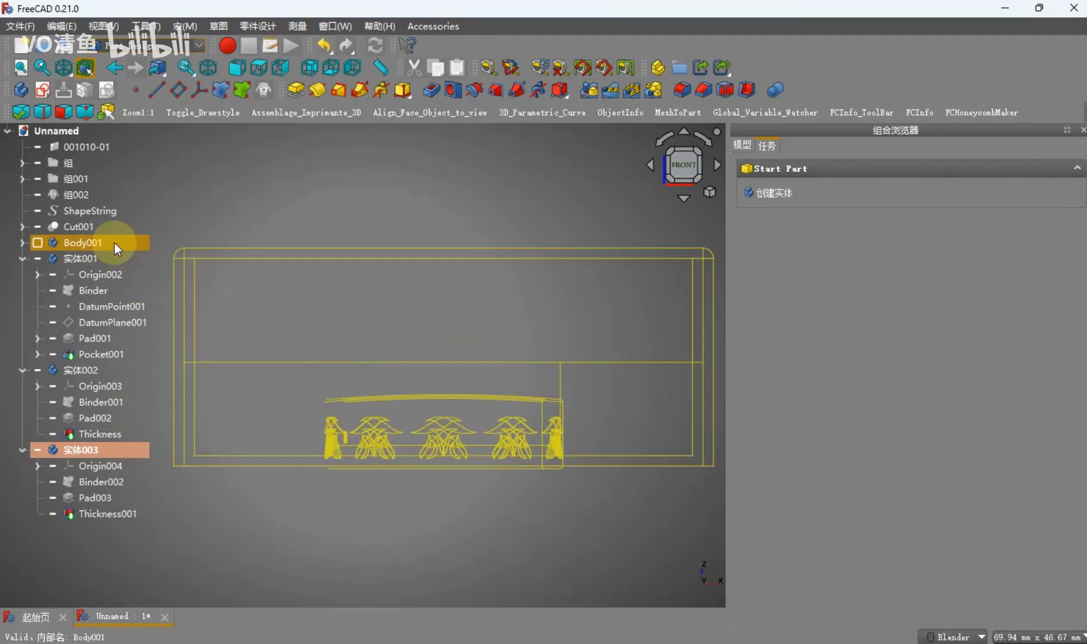
Highlight the ring body Body001 and examine its height and position inside the wireframe box from the right side
left_click(115, 244)
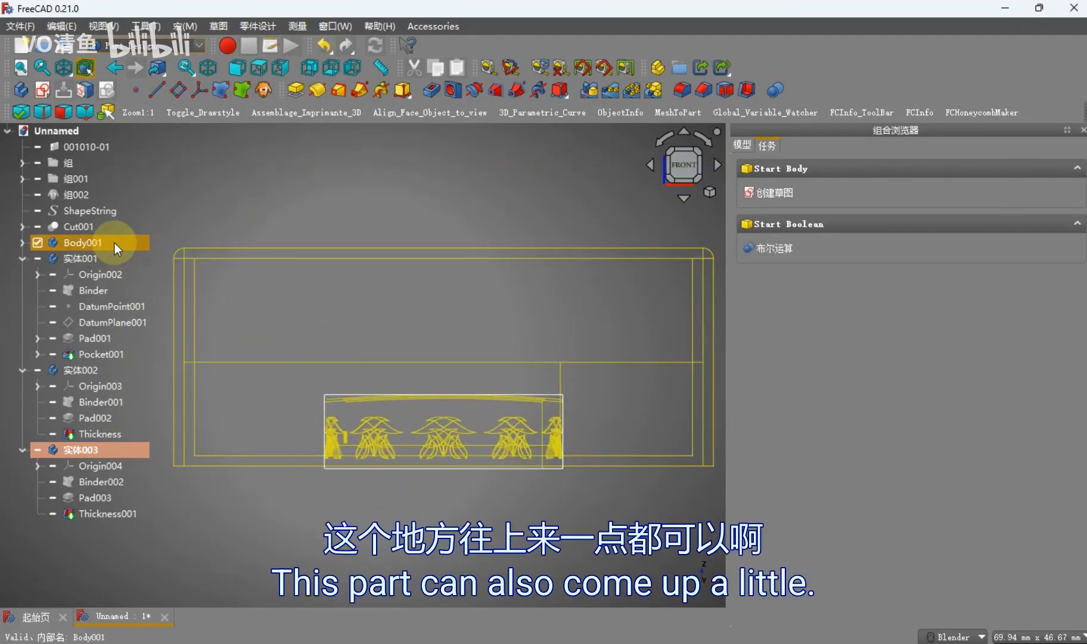
left_click(437, 464)
scroll(383, 463, "down", 1)
middle_click_drag(383, 463, 461, 421)
key("3")
middle_click_drag(344, 422, 482, 431, "shift")
scroll(459, 407, "up", 2)
scroll(472, 448, "down", 2)
scroll(473, 450, "up", 2)
middle_click_drag(474, 474, 471, 391, "shift")
scroll(462, 434, "down", 2)
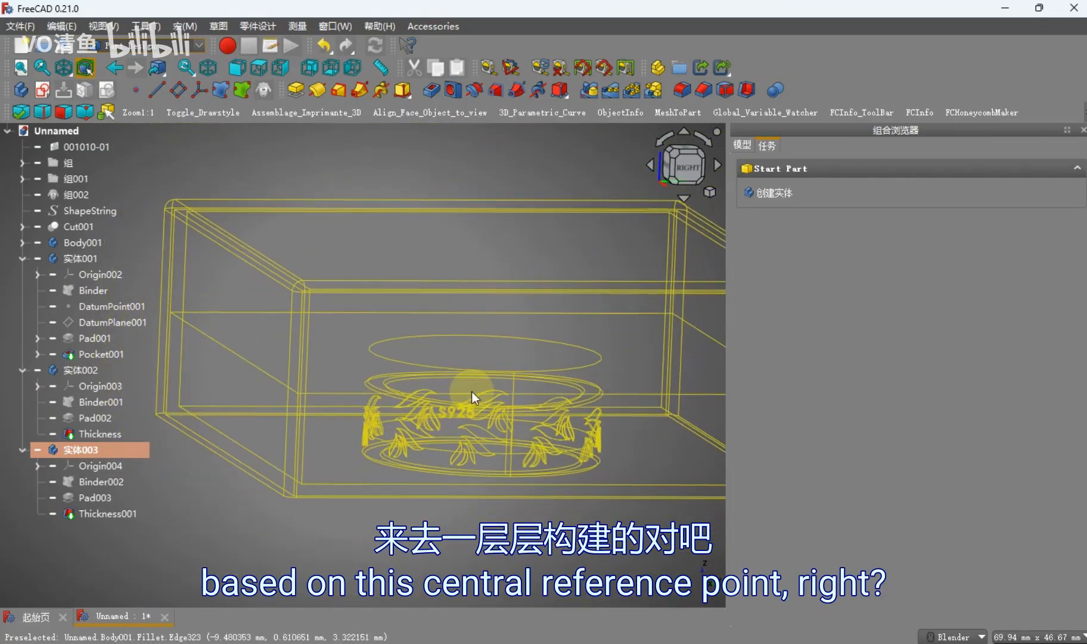
scroll(459, 396, "down", 1)
Hide the cover body 实体002 and return the model from wireframe to the as-is shaded display
double_click(110, 374)
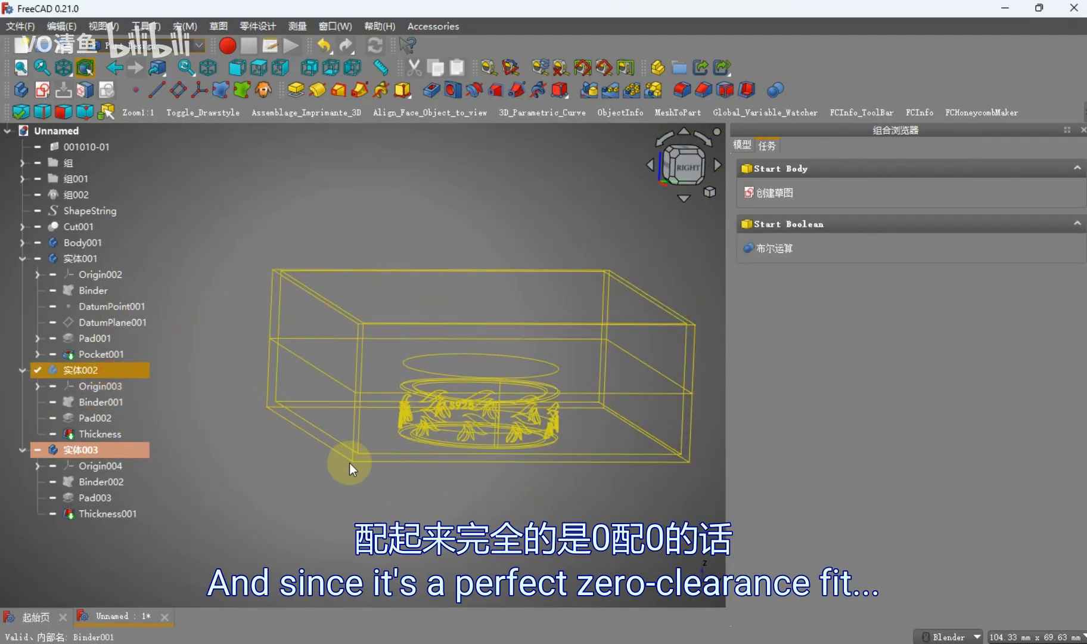
left_click(319, 470)
key("v")
key("1")
mouse_move(294, 453)
middle_mouse_down()
mouse_move(308, 480)
mouse_move(408, 417)
middle_mouse_up()
scroll(393, 465, "down", 2)
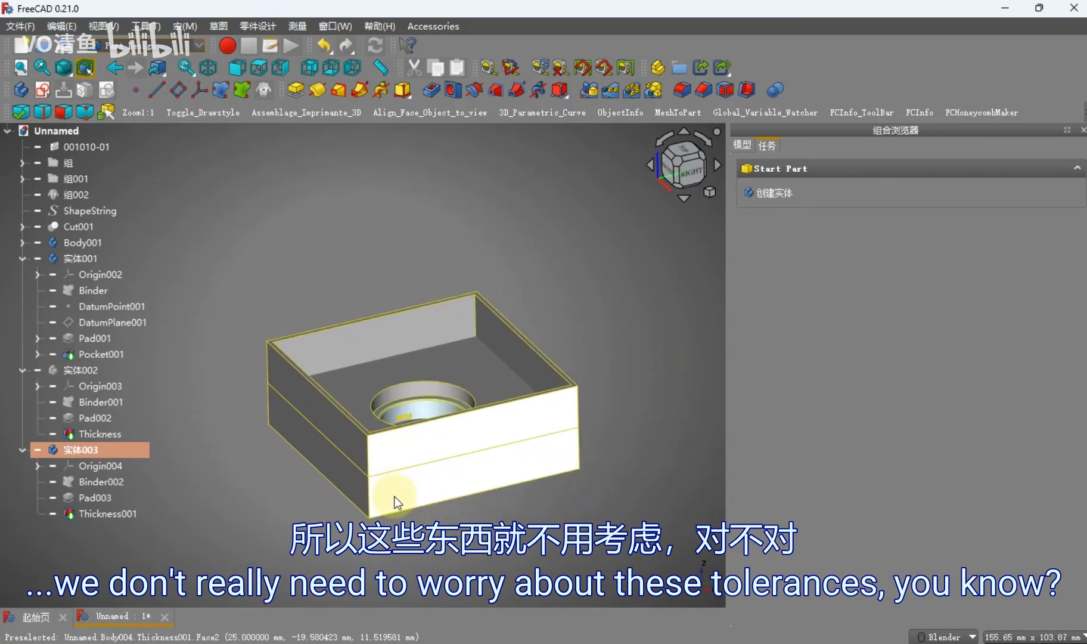
scroll(432, 381, "up", 2)
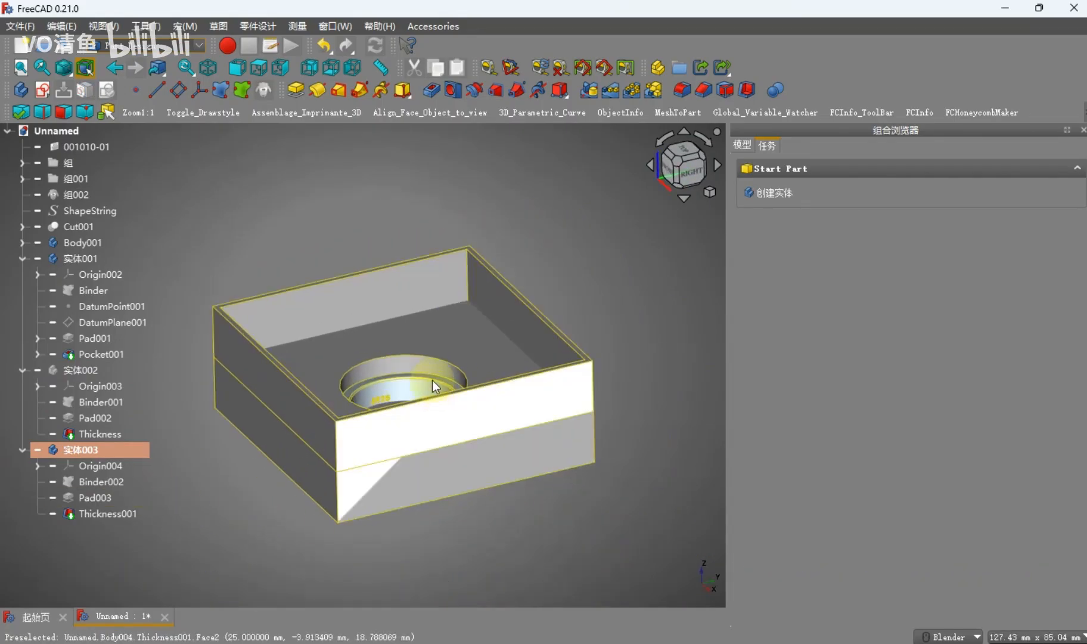
Examine the shelled bottom part's outer walls, underside and interior from several angles
left_click(478, 359)
left_click(482, 552)
middle_click_drag(473, 509, 449, 542)
scroll(450, 503, "down", 2)
left_click(504, 391)
middle_click_drag(499, 401, 401, 505)
left_click(332, 473)
middle_click_drag(332, 474, 316, 347)
left_click(366, 412)
left_click(315, 347)
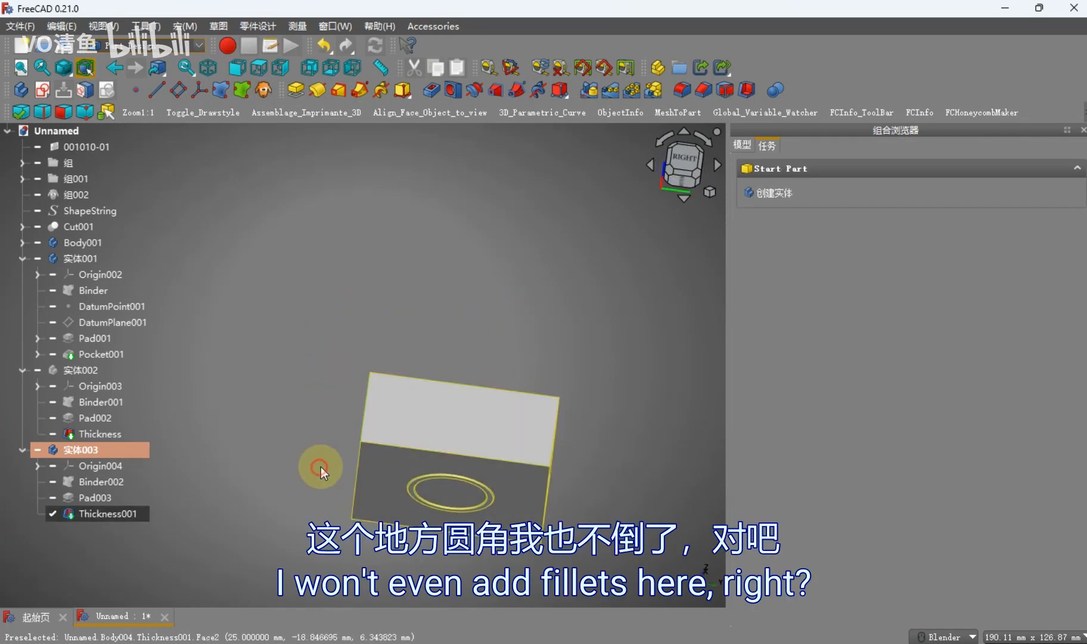
middle_click_drag(358, 432, 360, 519)
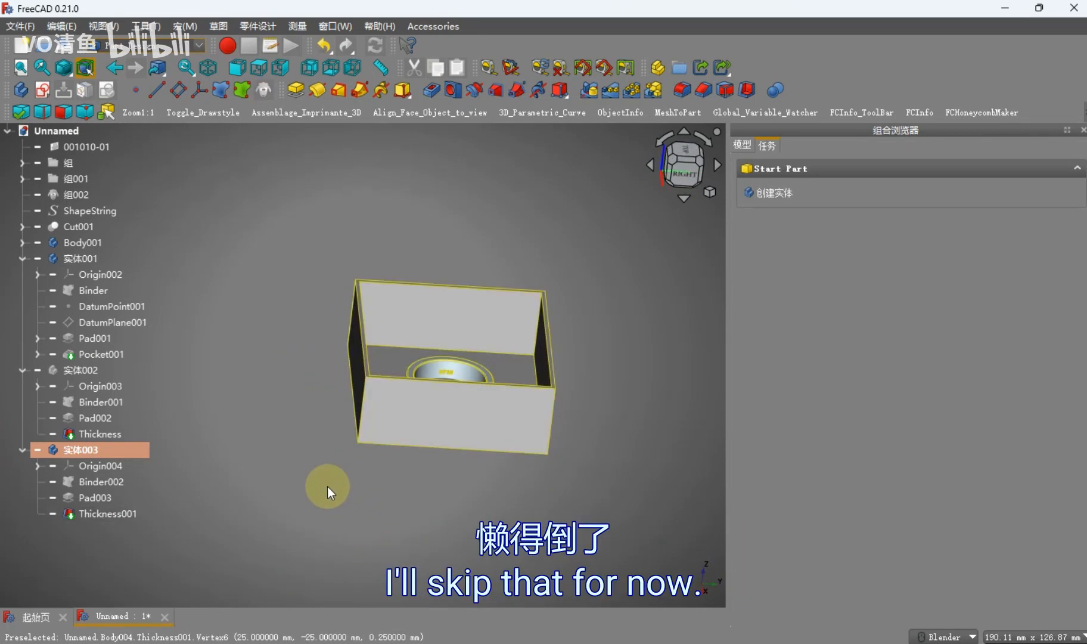
Show the cover body 实体002 again and collapse the model tree branches of Body001, 实体001, 实体002 and 实体003
left_click(62, 368)
left_click(90, 354)
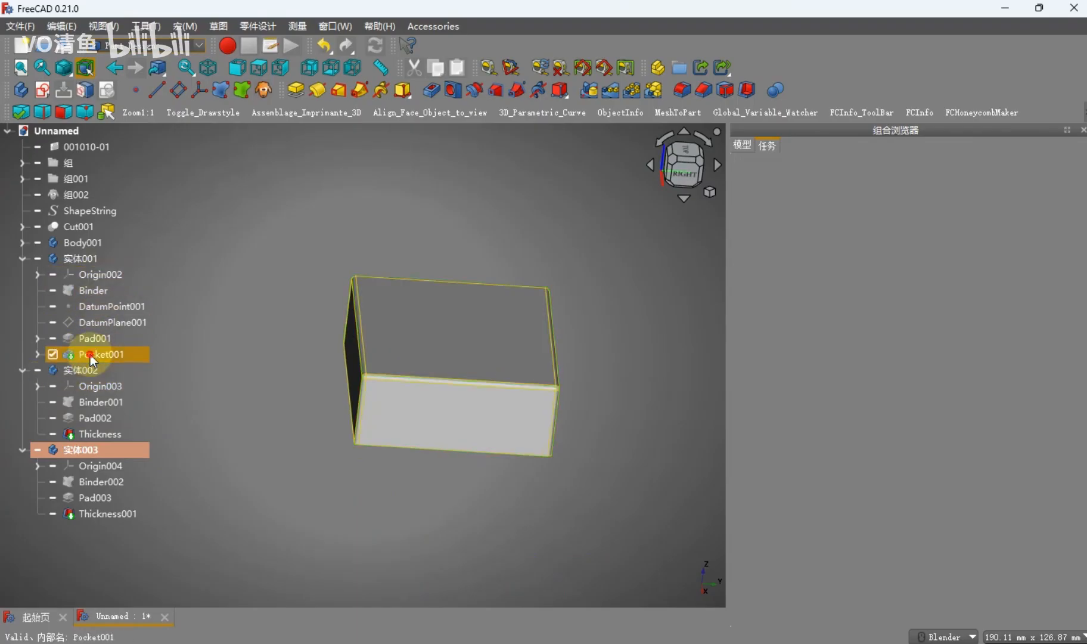
left_click(236, 418)
left_click(38, 244)
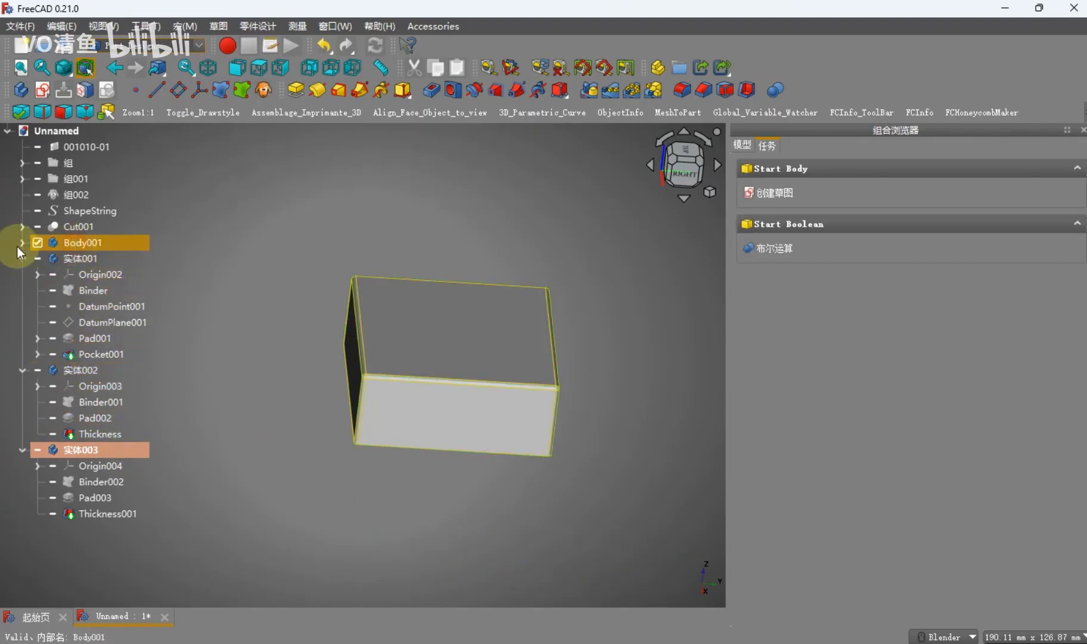
left_click(21, 243)
left_click(220, 339)
middle_click_drag(444, 471, 445, 432)
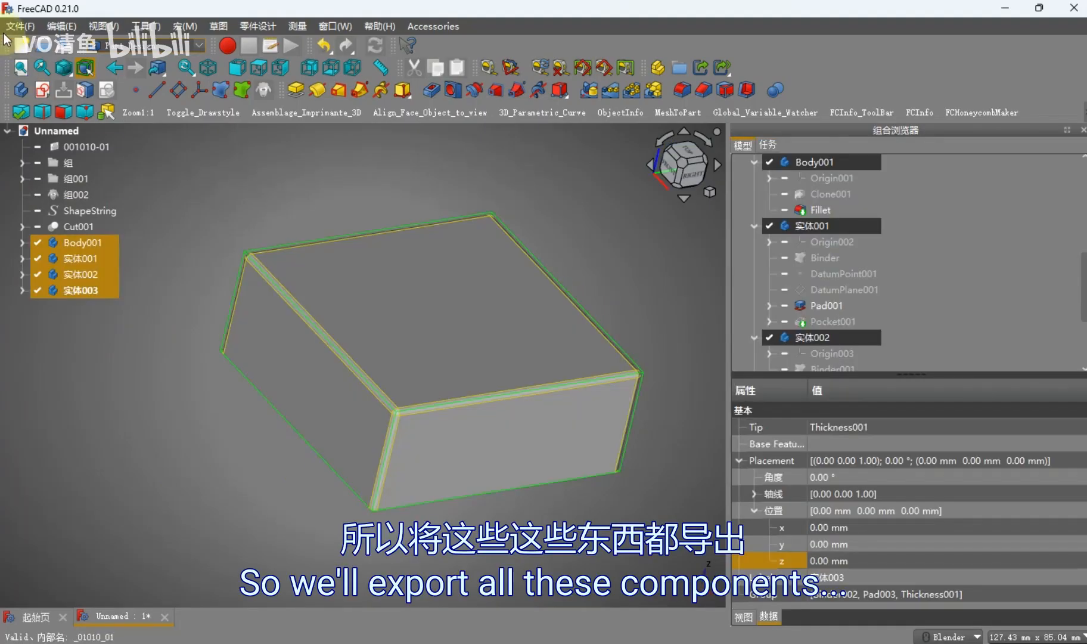
Export the selected bodies Body001, 实体001, 实体002 and 实体003 as a STEP file in millimetres using AP214 International Standard
left_click(15, 27)
left_click(65, 227)
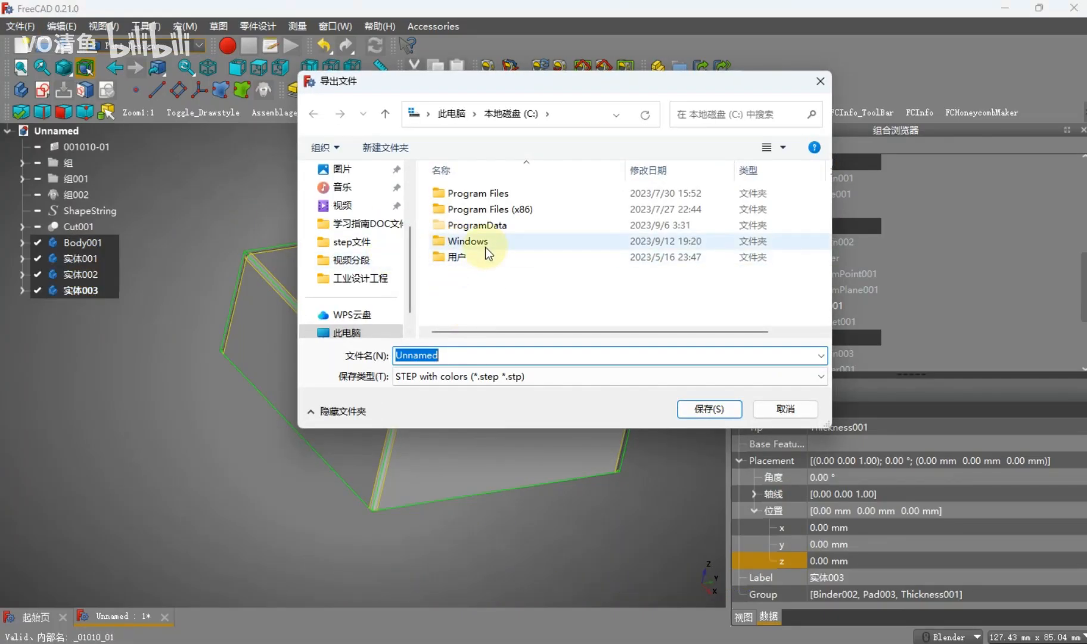
scroll(514, 260, "right", 2)
scroll(512, 261, "left", 2)
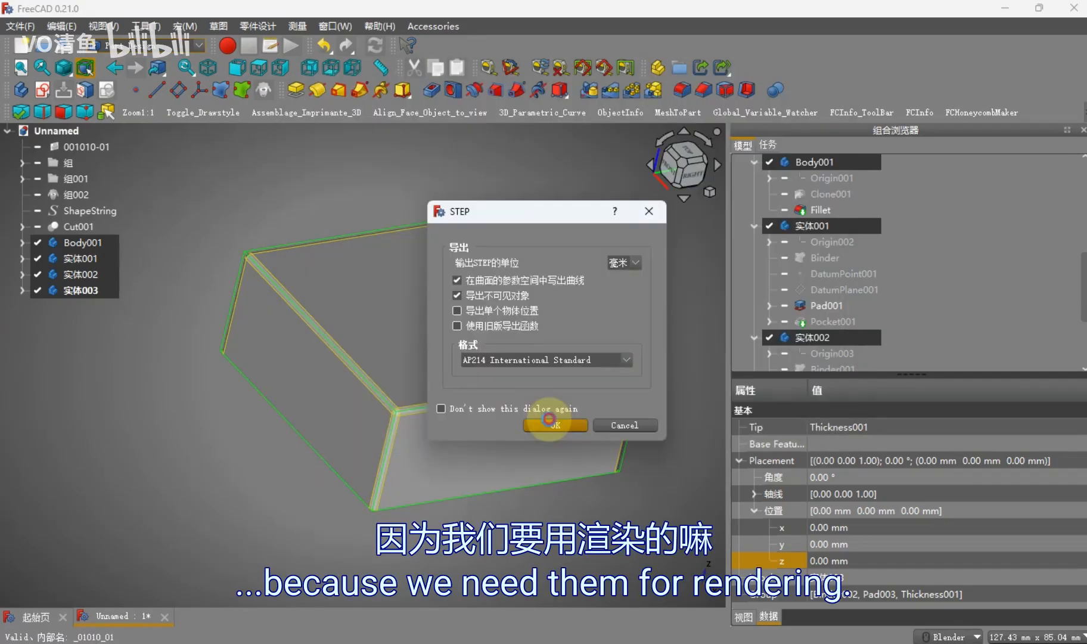
left_click(549, 419)
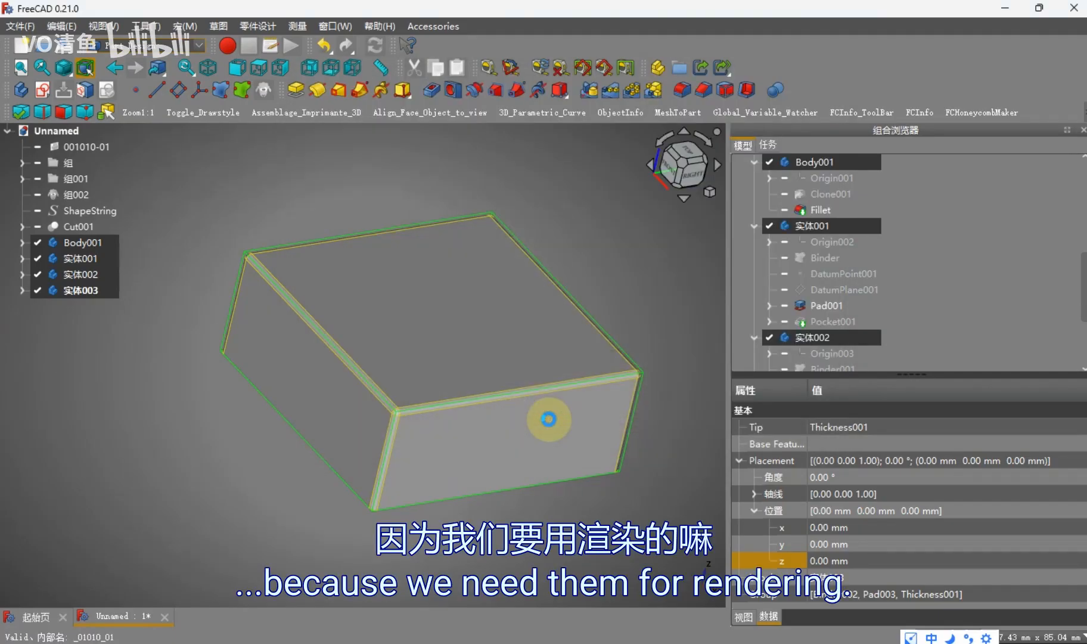
left_click(524, 512)
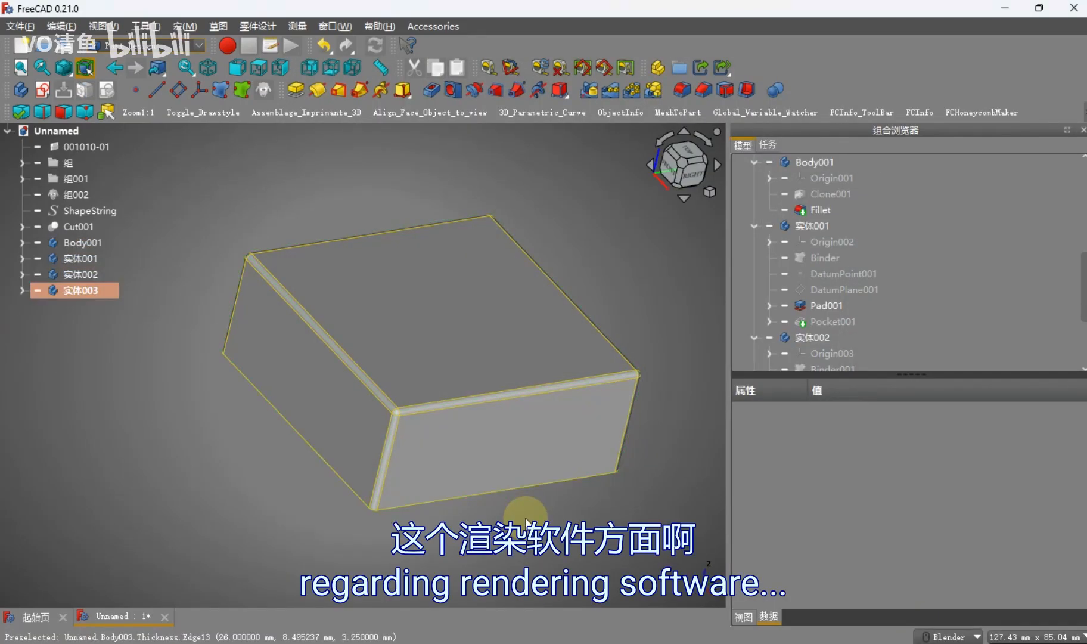
Capture the box view, annotate it with numbered callouts reading "keyshot" and "blender", and discard the capture
key("ctrl+alt+a")
left_click_drag(184, 156, 680, 595)
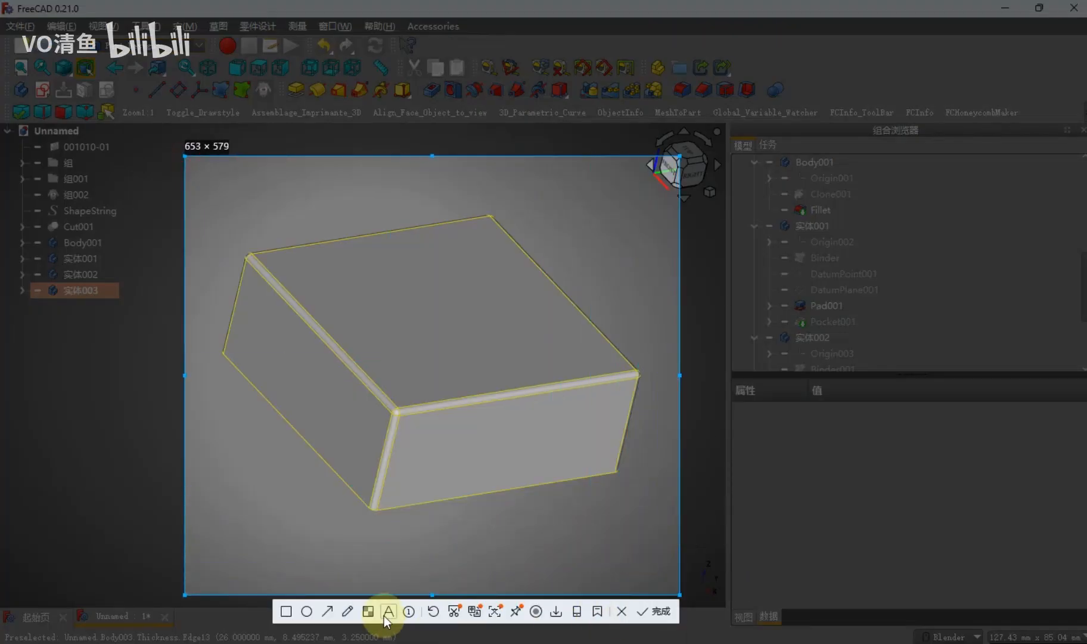
left_click(403, 615)
left_click(447, 355)
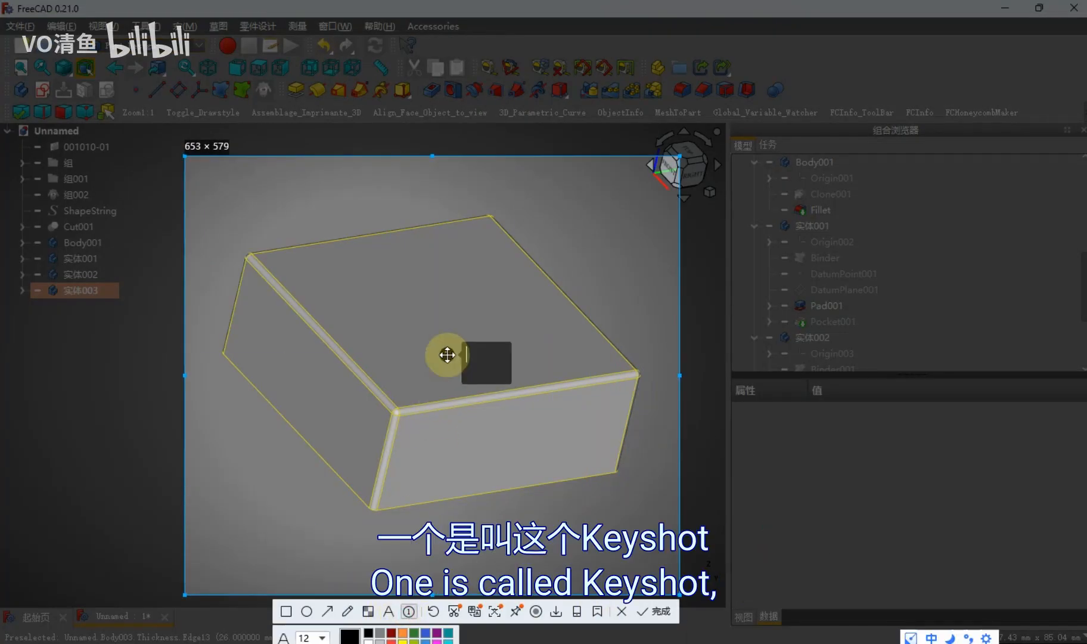
type("keyshot")
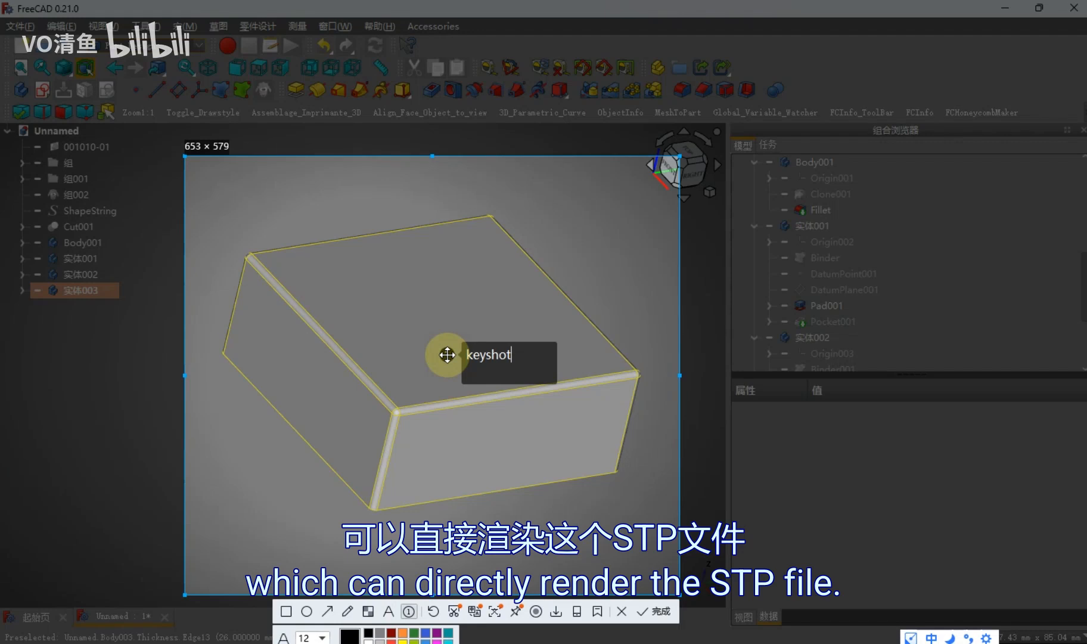
left_click(455, 372)
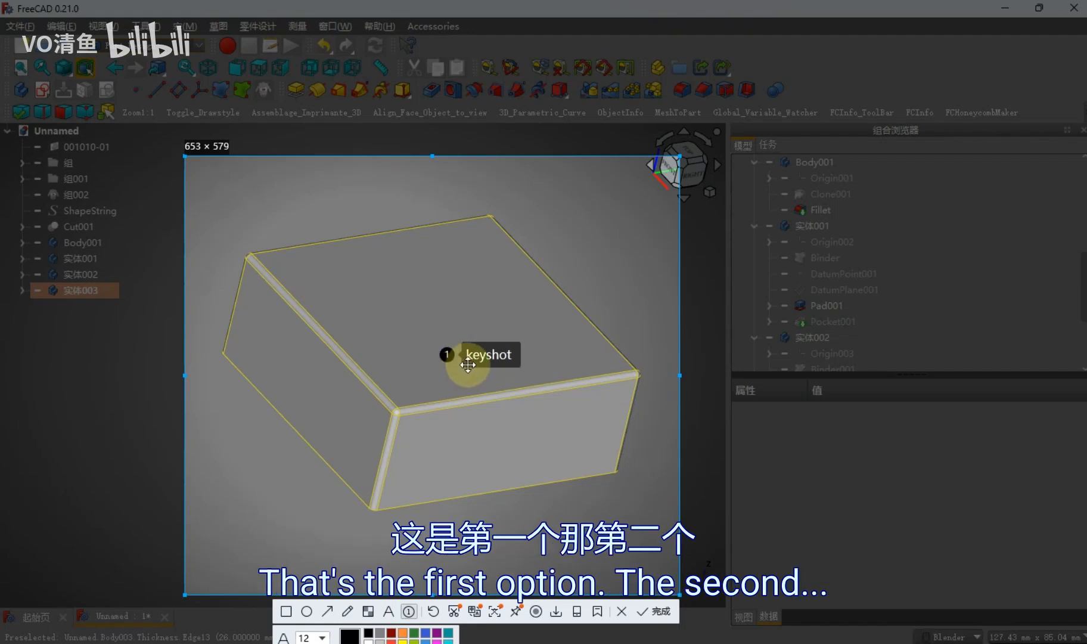
left_click(456, 384)
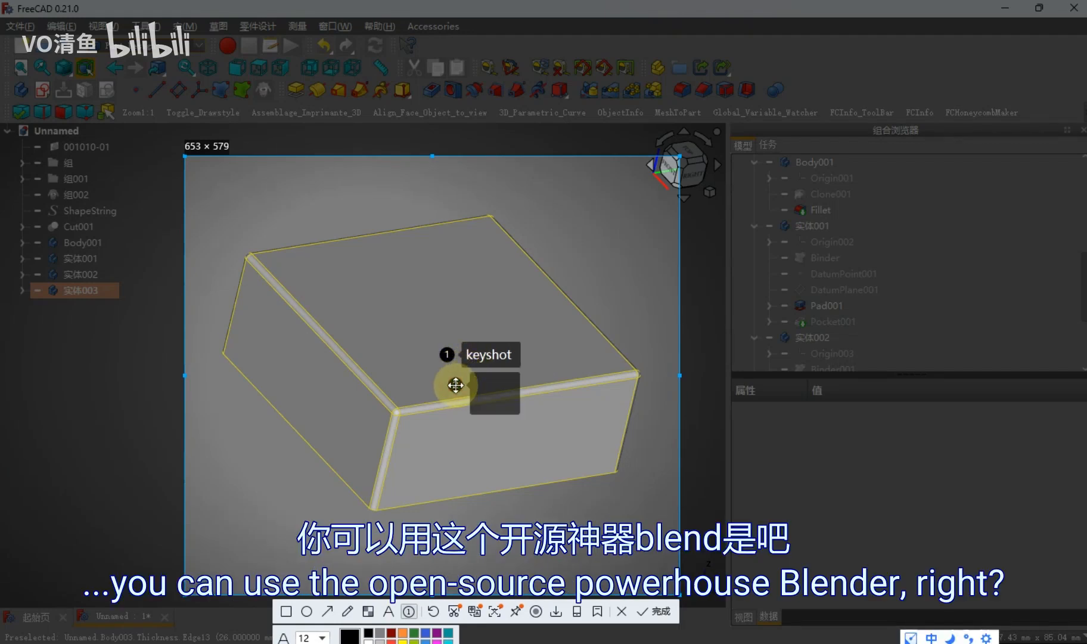
type("blender")
key("space")
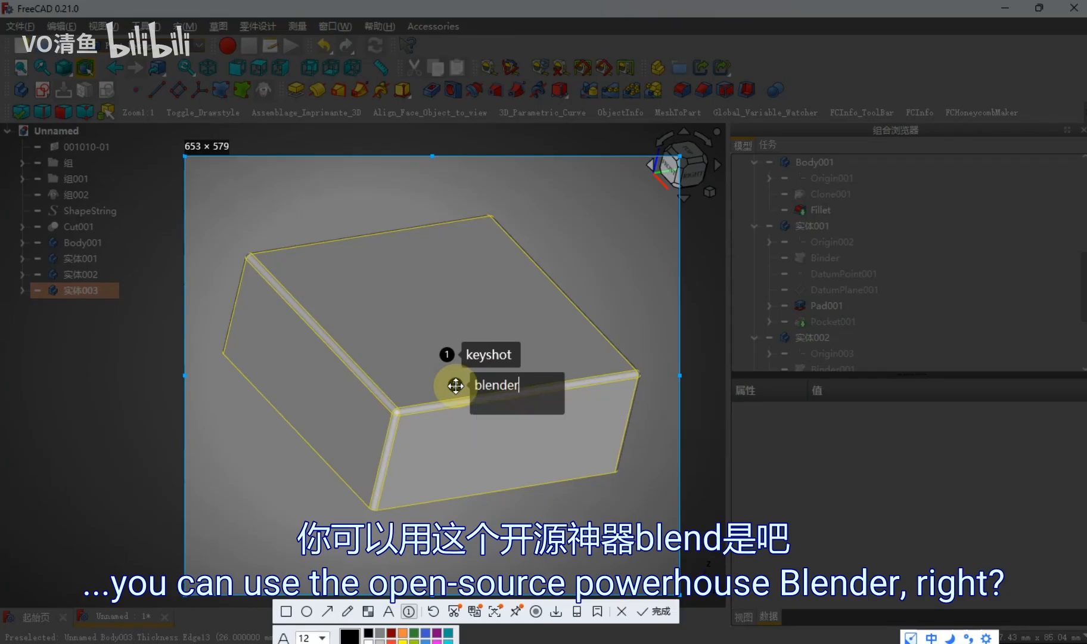
left_click(464, 425)
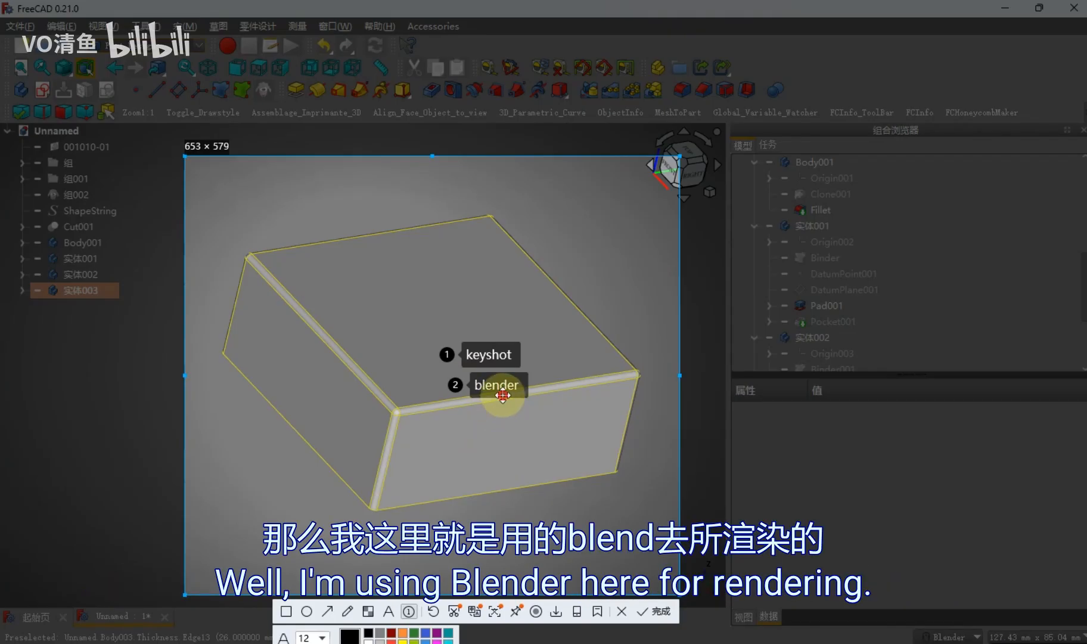
left_click(620, 612)
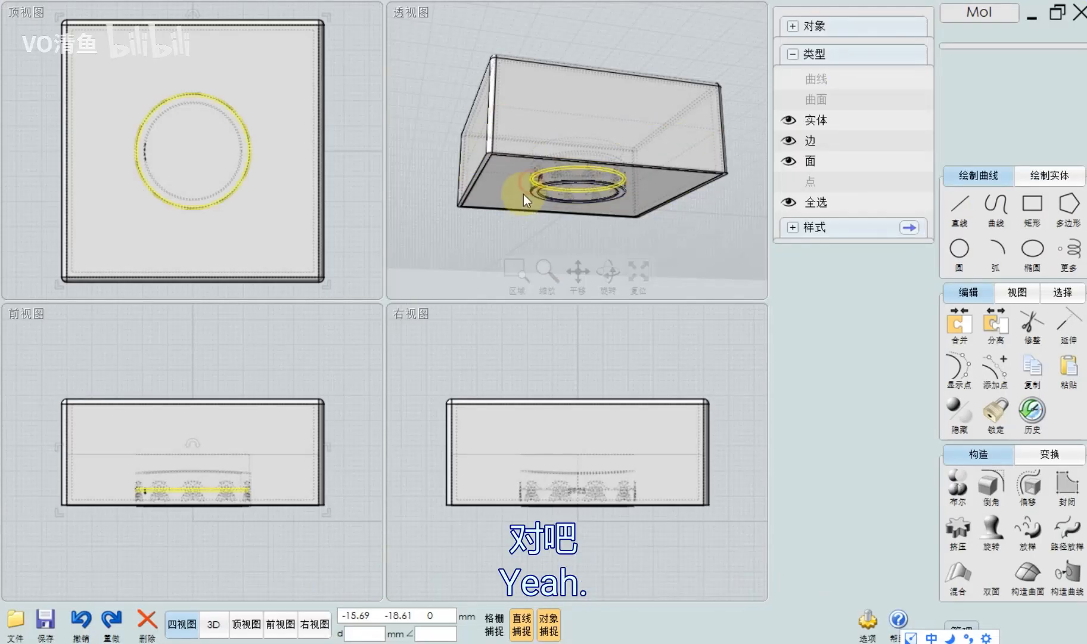
Set up saving the complete box model as a Wavefront OBJ file named 戒指包装盒子 in the step文件 folder
left_click(506, 231)
left_click(546, 183)
right_click_drag(537, 125, 516, 156)
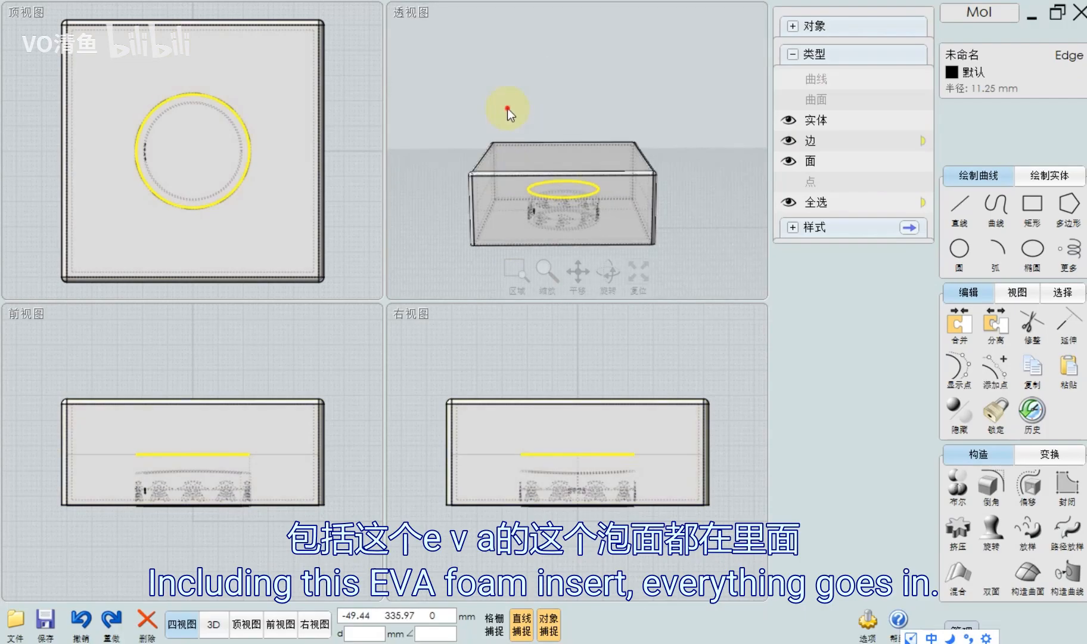
left_click(507, 109)
right_click_drag(507, 116, 382, 332)
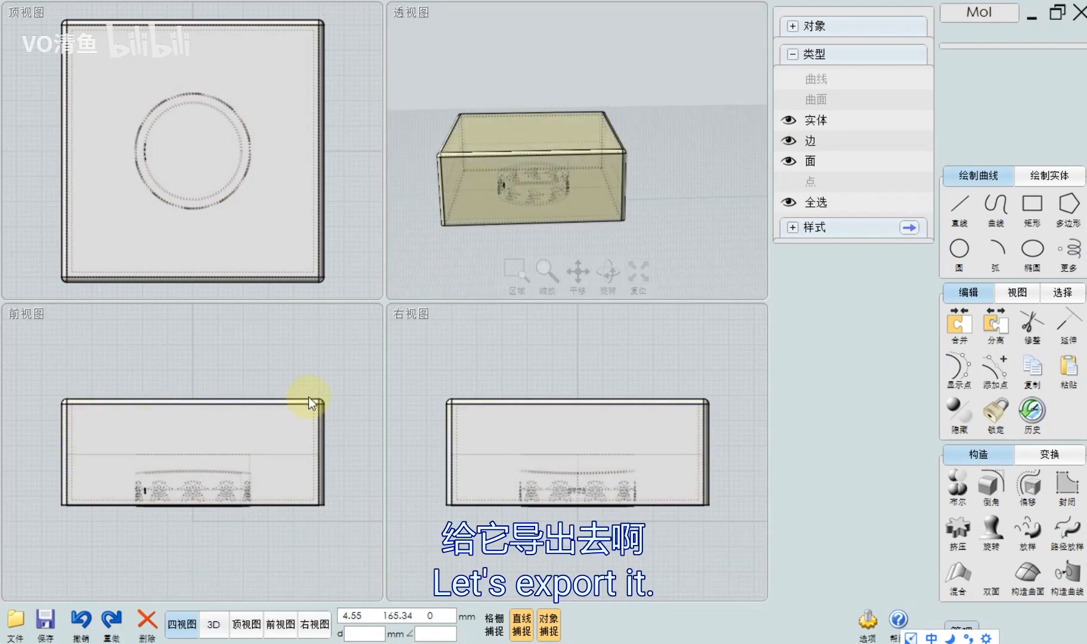
left_click(48, 621)
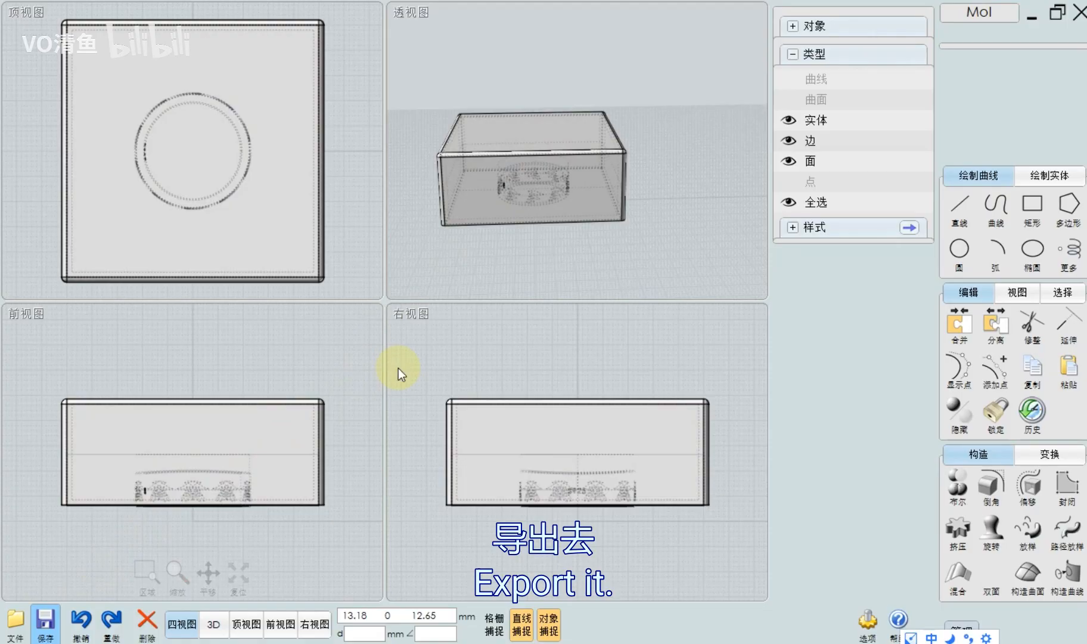
left_click(280, 301)
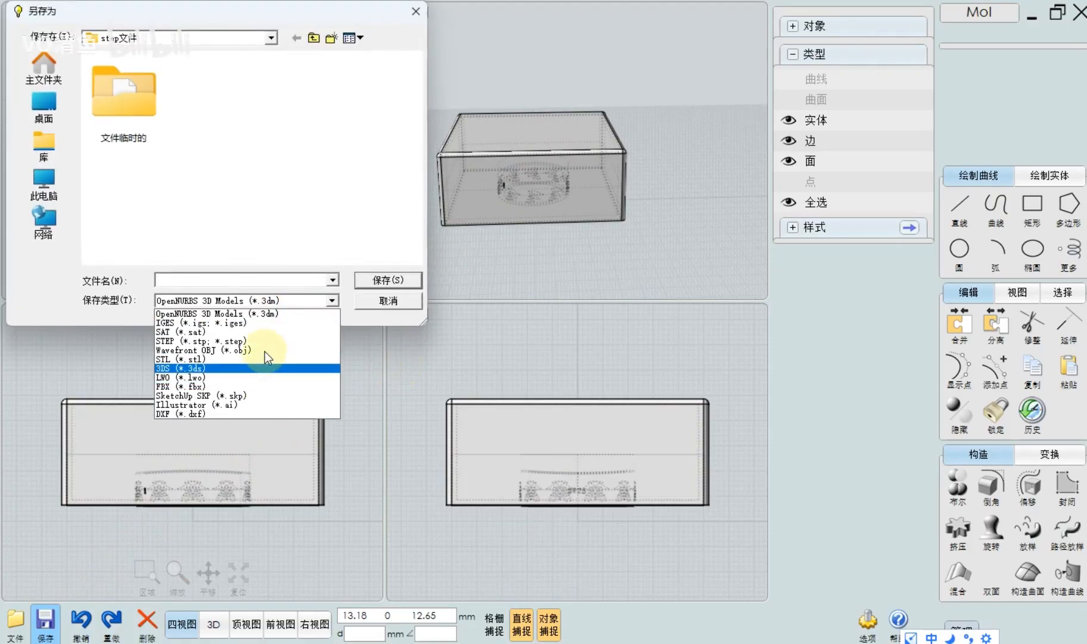
left_click(266, 350)
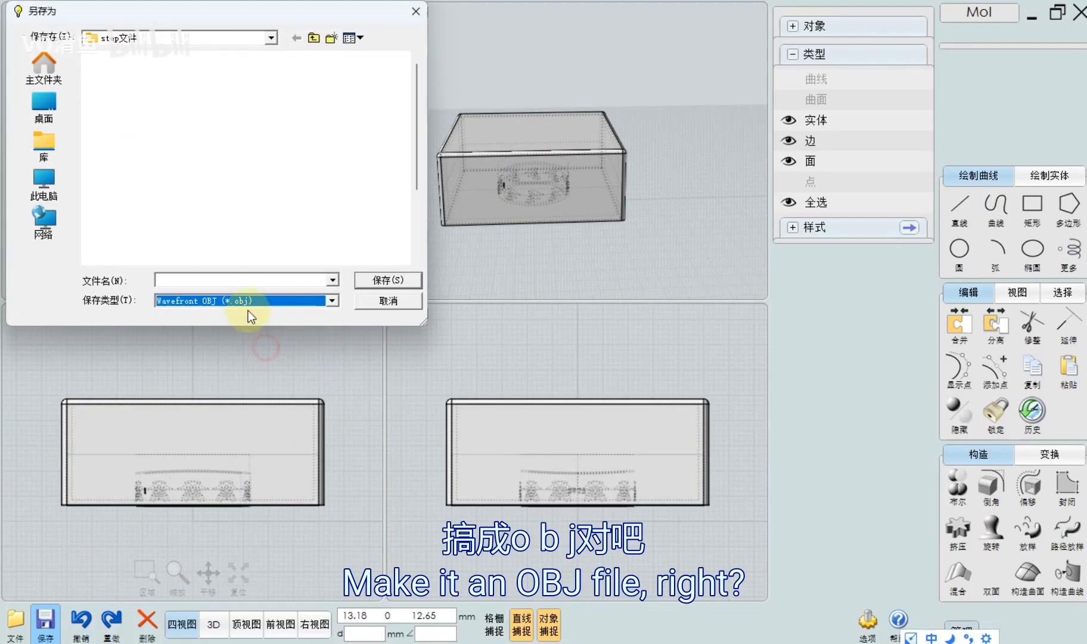
left_click(249, 280)
type("戒指")
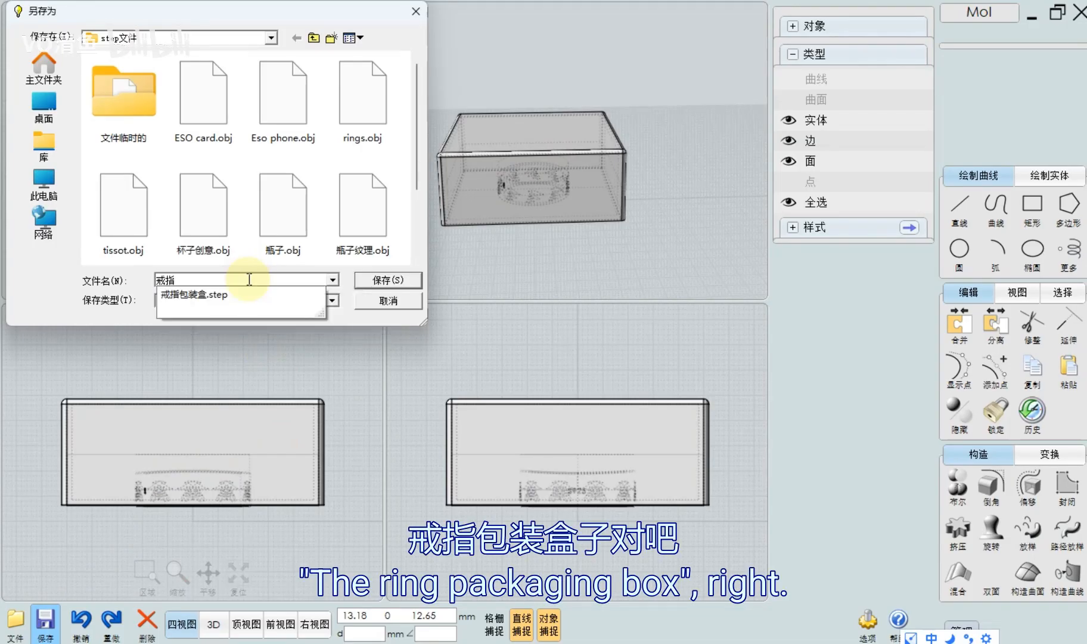
type("包装盒子")
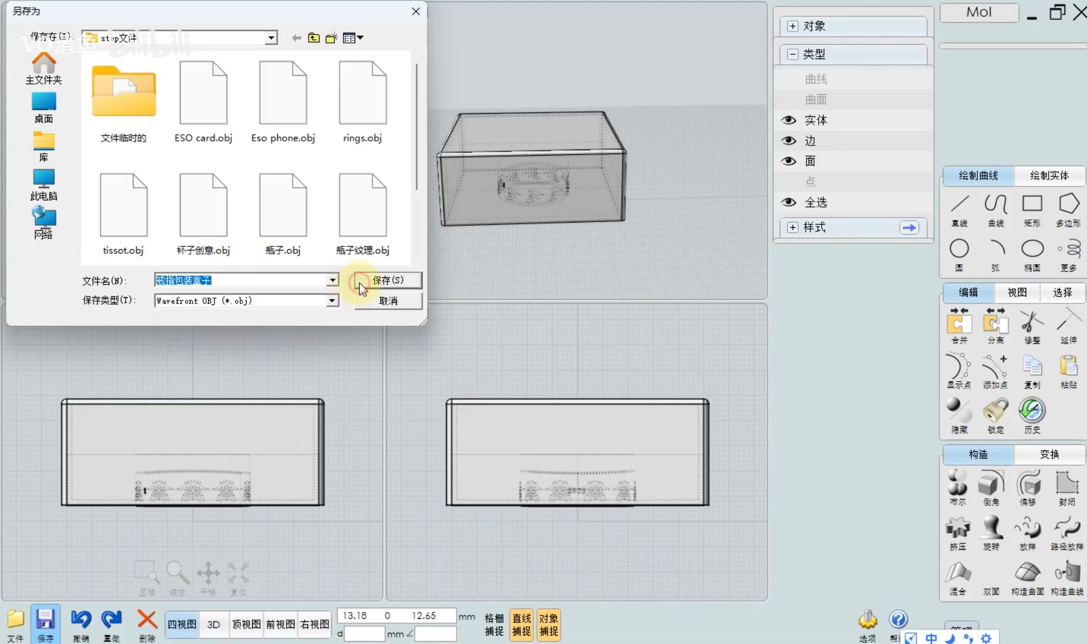
Raise the OBJ mesh density close to the maximum, with an angle of 3 and polygon output, and export the file
left_click(359, 281)
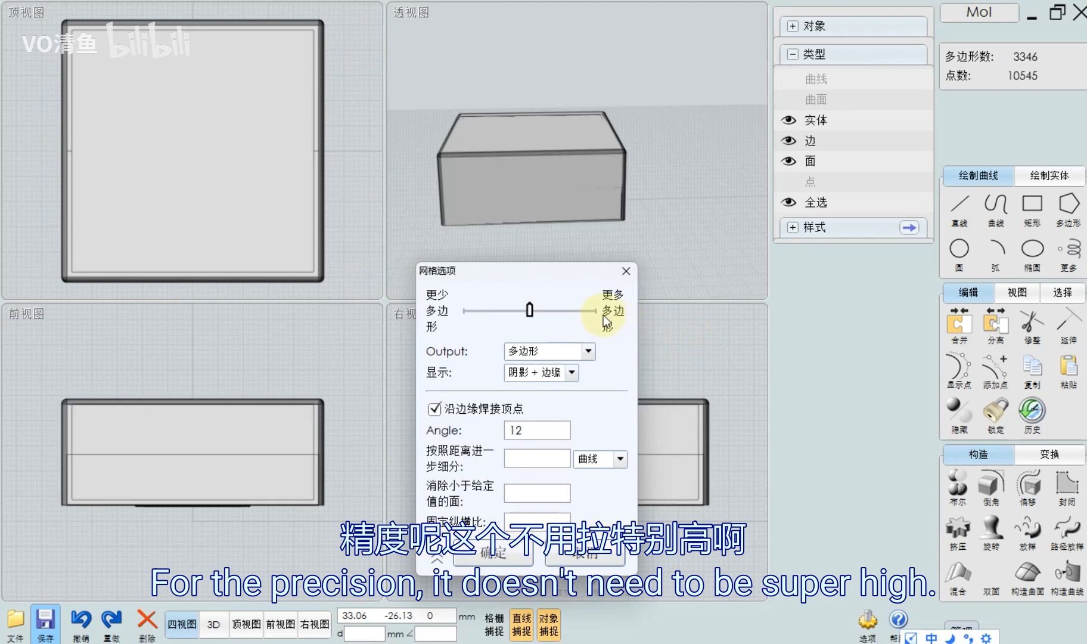
left_click(597, 311)
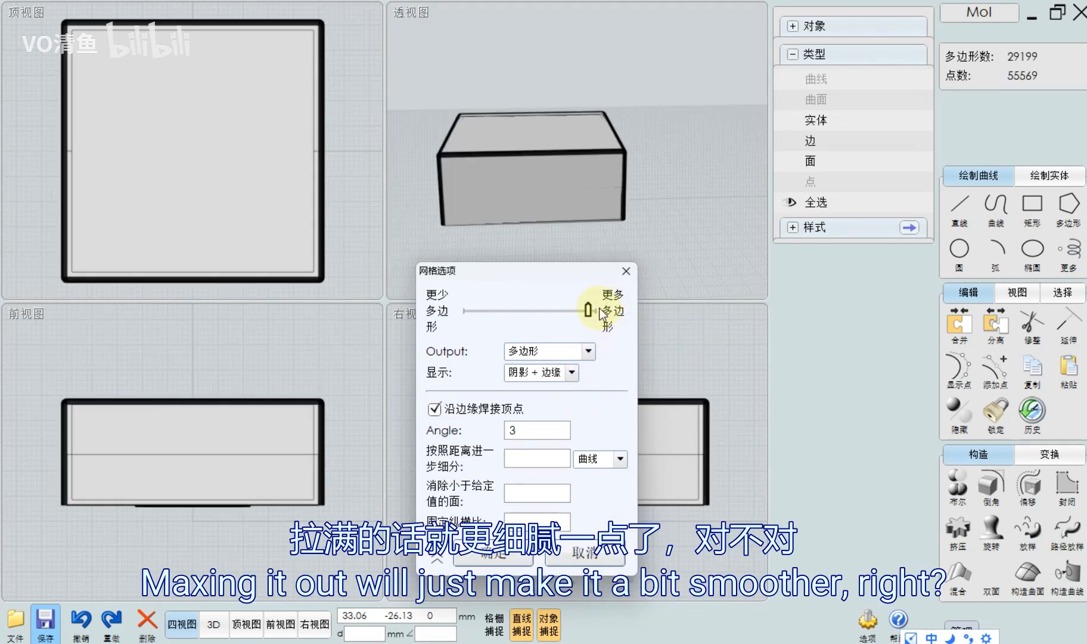
left_click(514, 554)
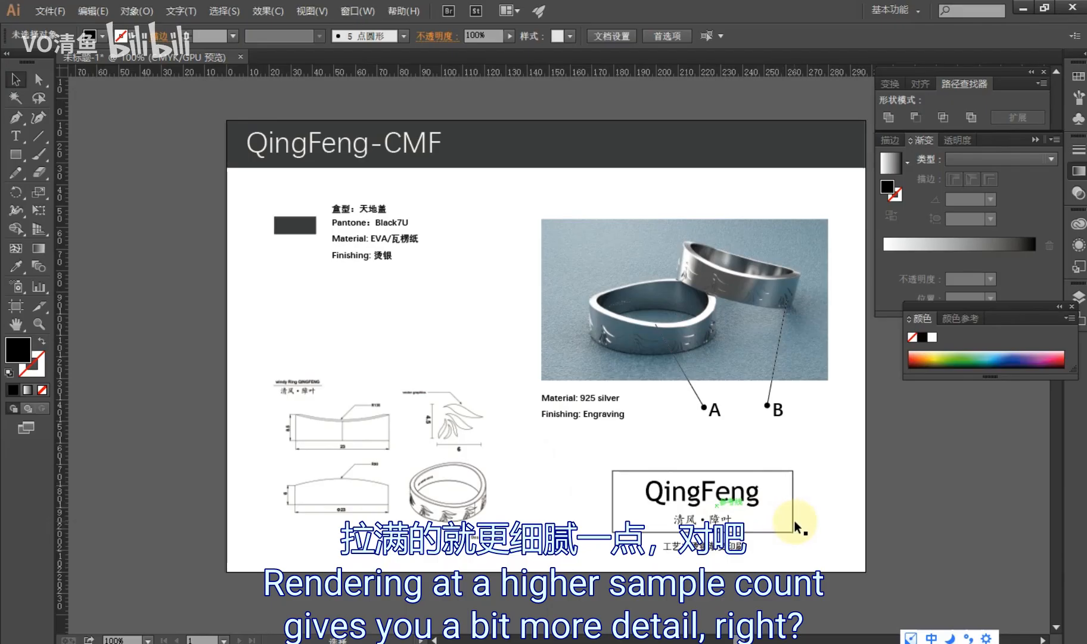
In the Illustrator CMF sheet, delete the rectangular frame around the QingFeng 清风·障叶 logo
scroll(796, 525, "up", 4, "alt")
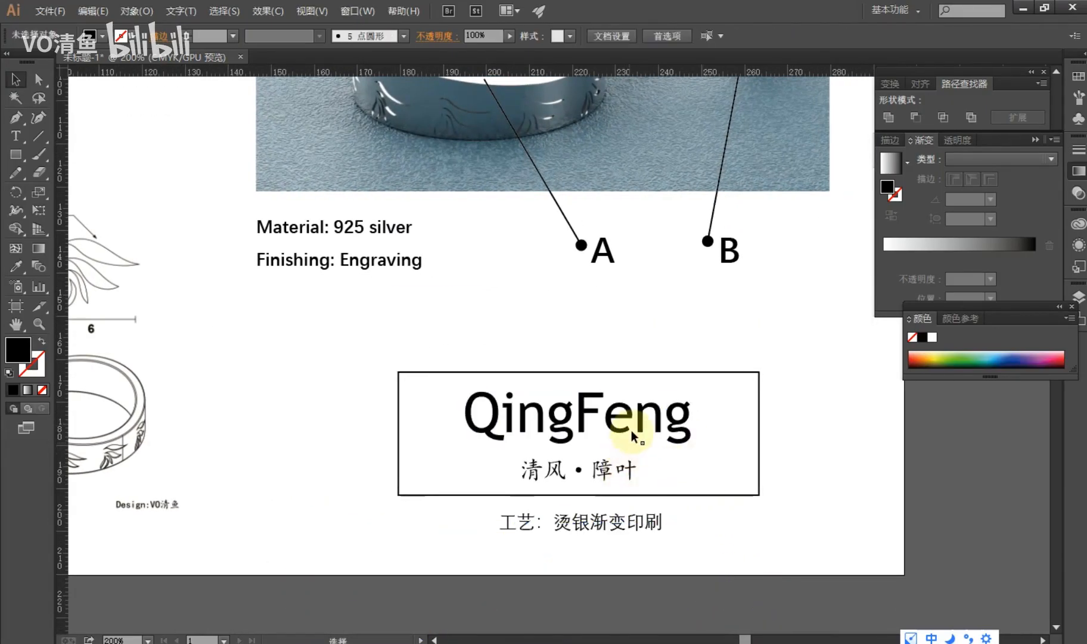
left_click_drag(694, 452, 589, 383)
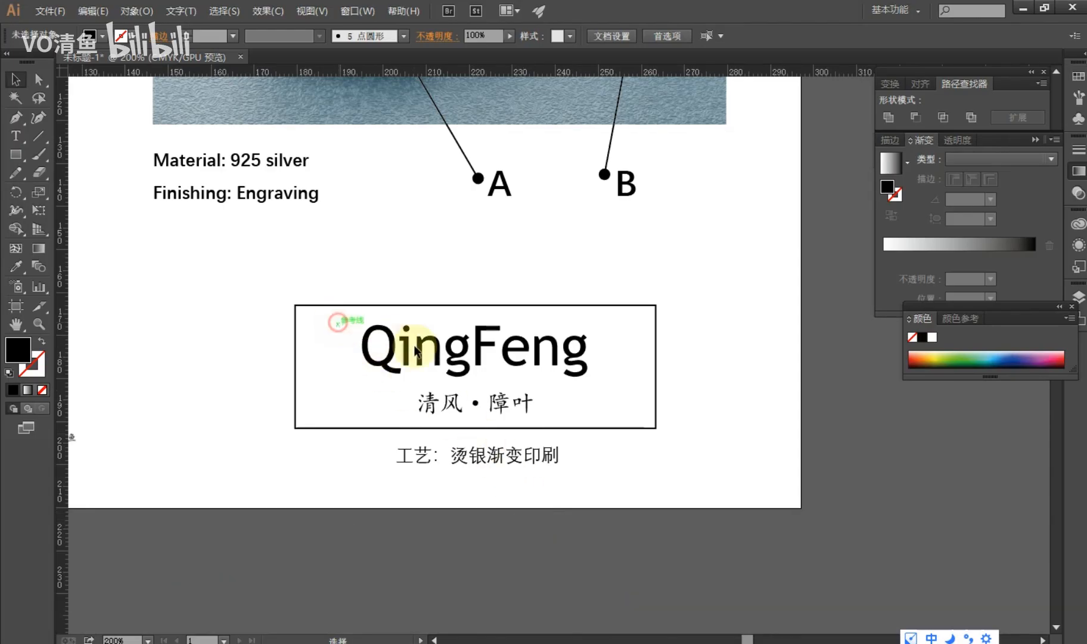
left_click(614, 416)
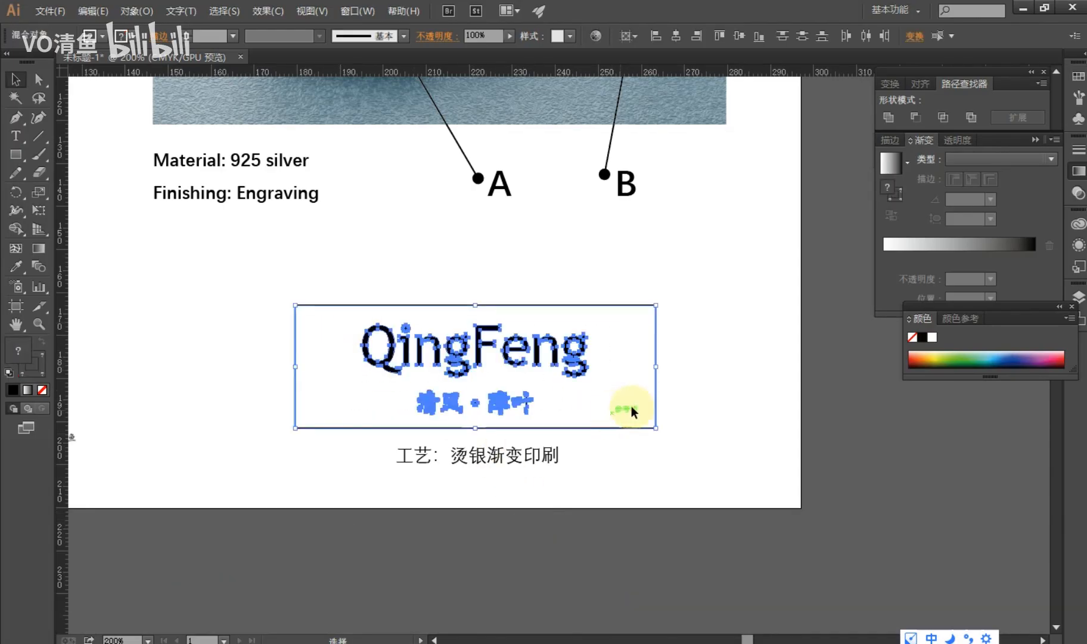
left_click(660, 406)
left_click(655, 408)
key("Delete")
Bring the QingFeng logo lettering into a Photoshop document as a vector smart object and hide the white background layer
left_click_drag(285, 310, 650, 420)
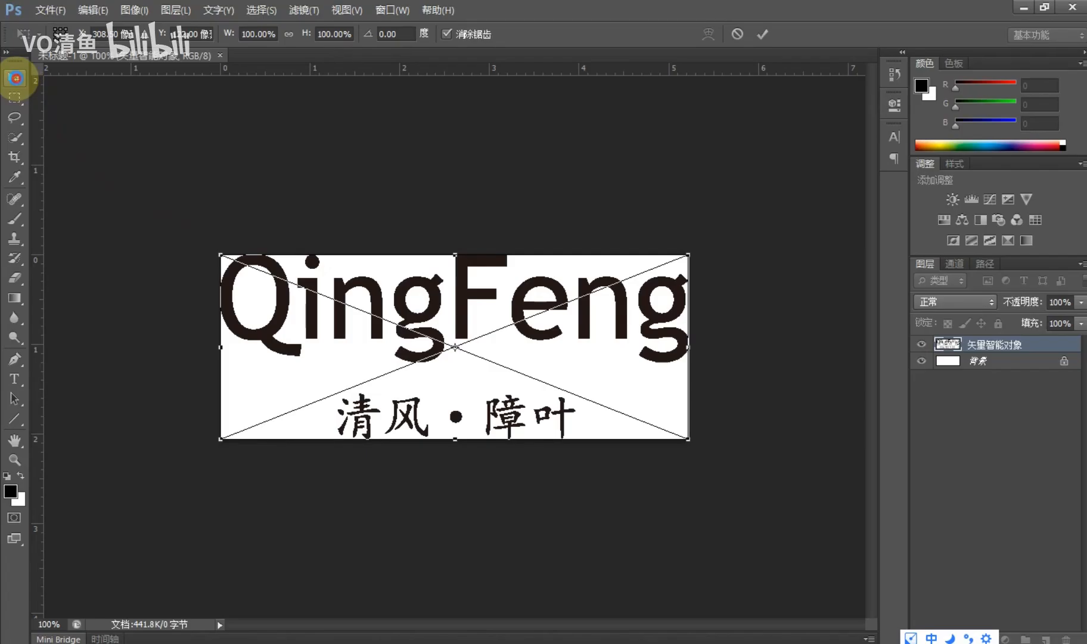
left_click(15, 76)
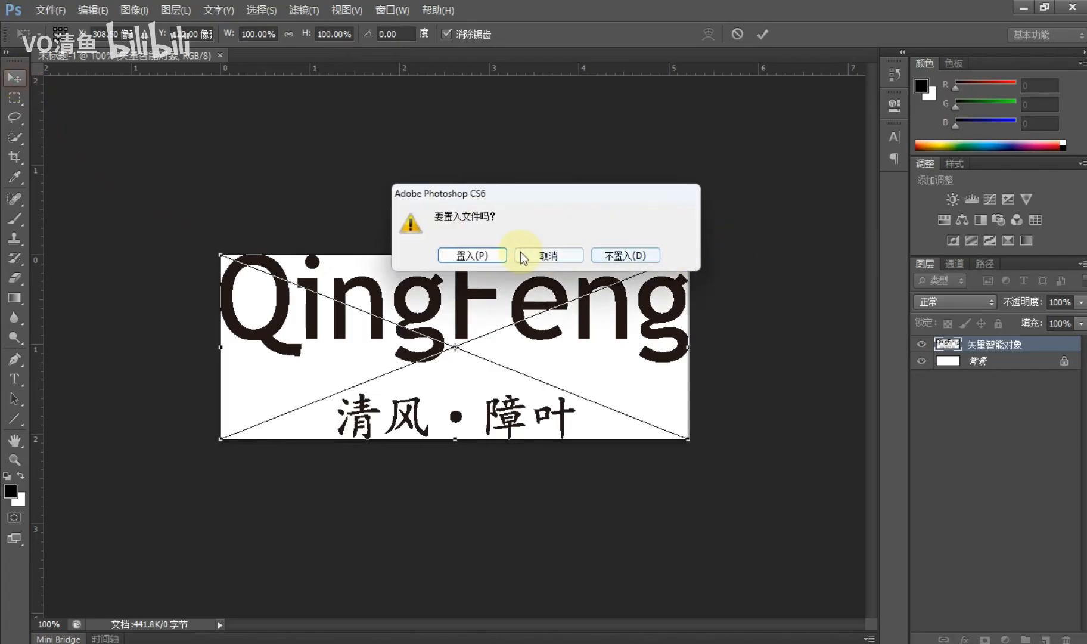
left_click(486, 254)
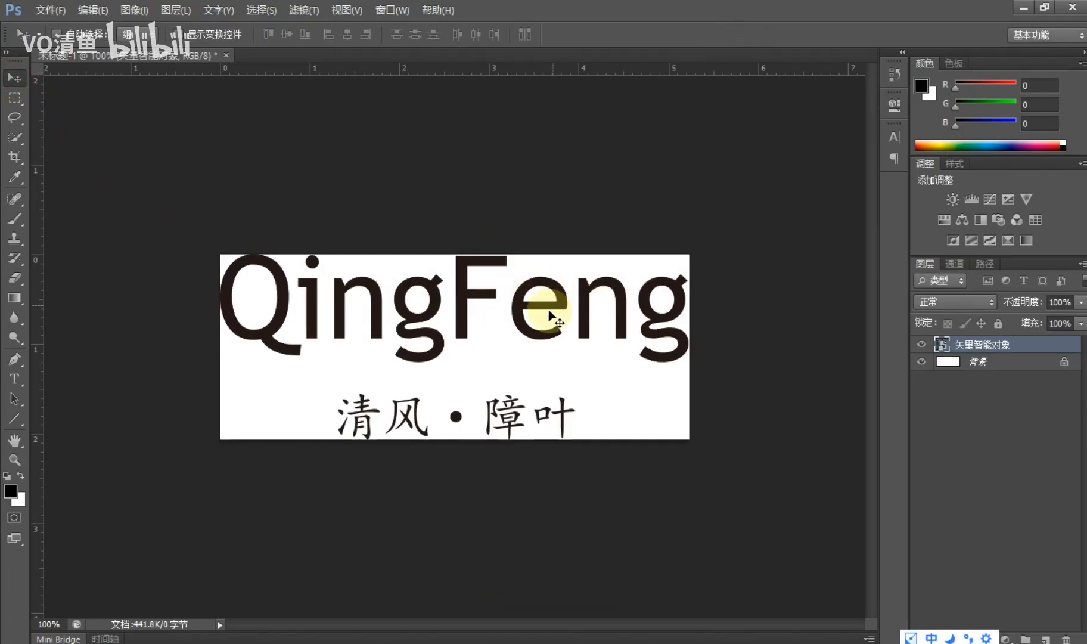
scroll(455, 313, "up", 1, "alt")
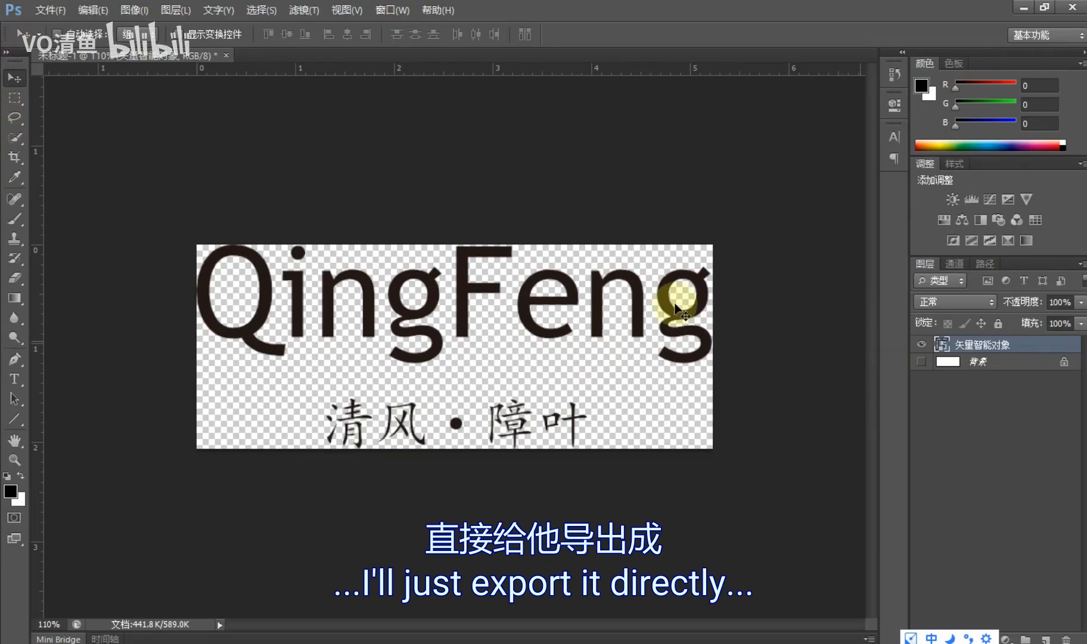
Save the transparent logo to the desktop as a PNG file named 包装丝印
left_click(51, 10)
left_click(83, 210)
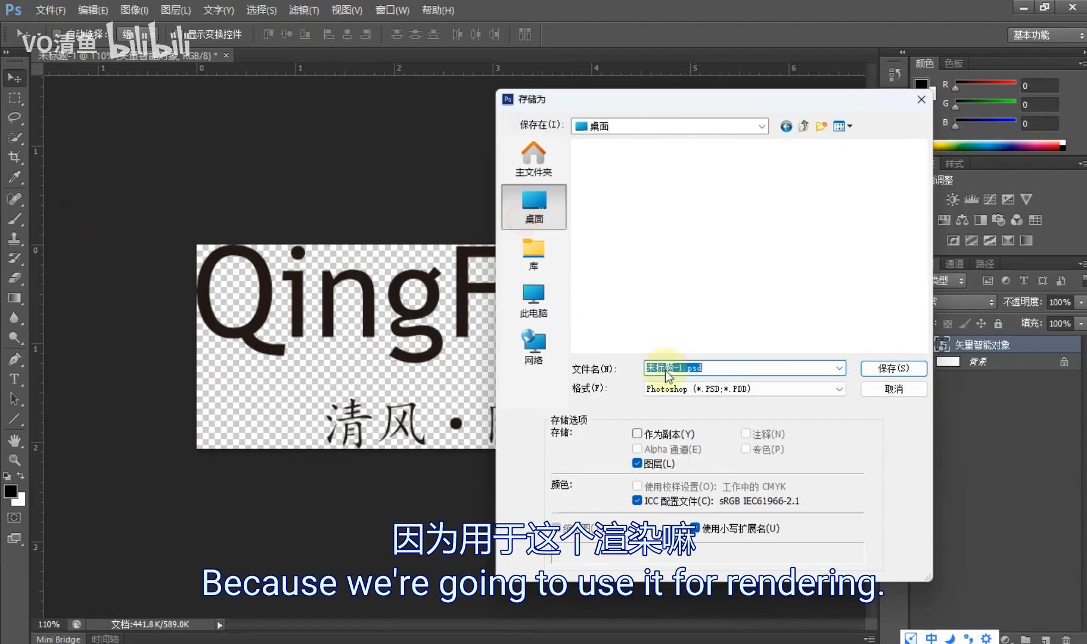
left_click(746, 388)
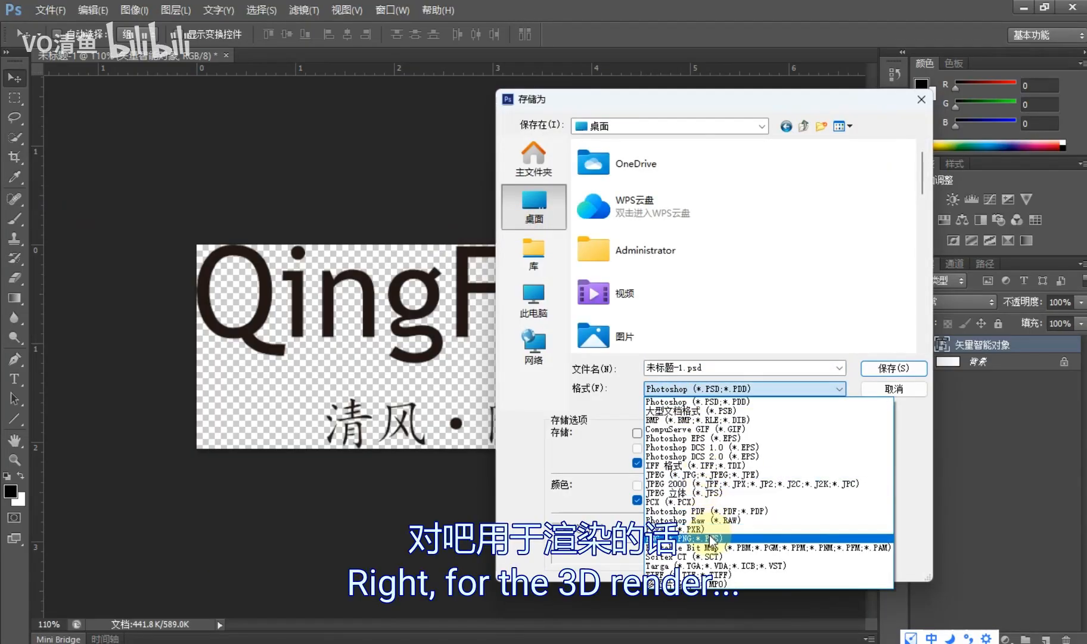
left_click(711, 538)
left_click(716, 368)
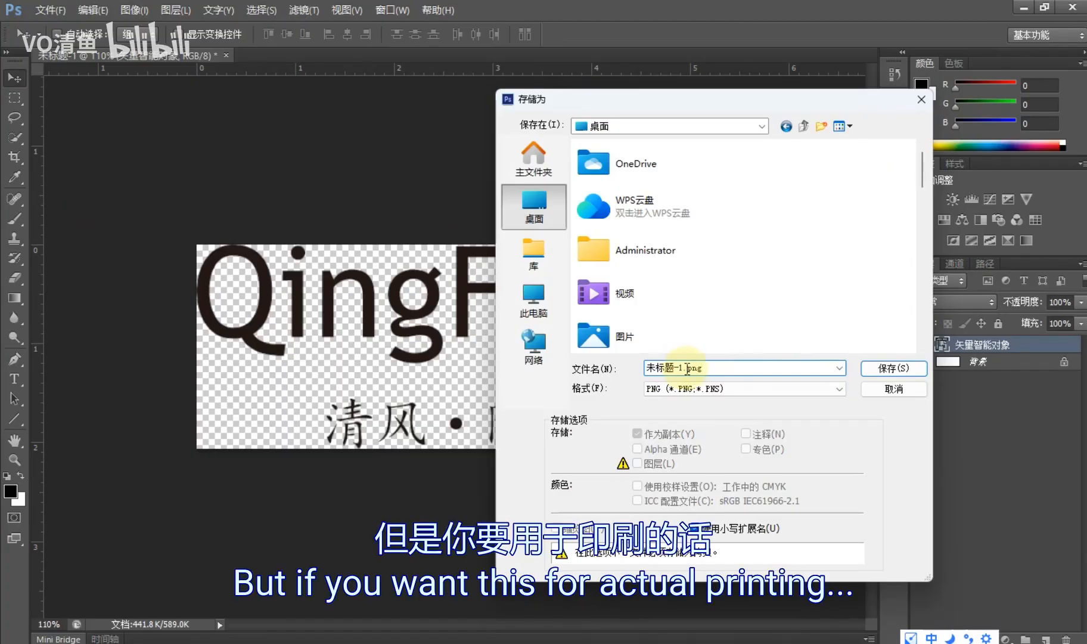
left_click_drag(663, 367, 641, 368)
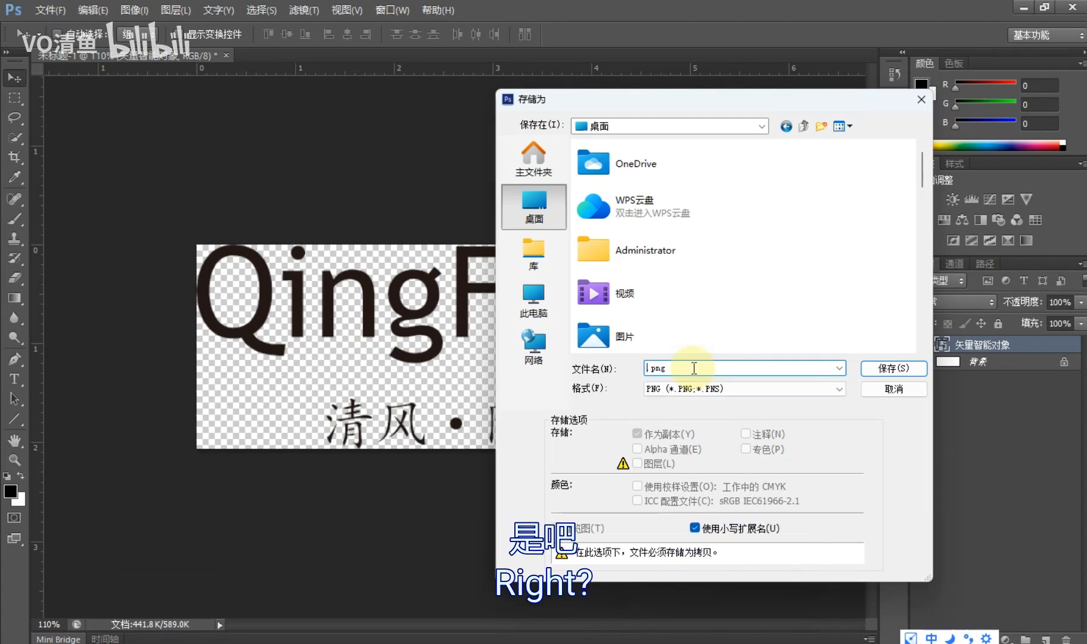
type("siyin")
key("space")
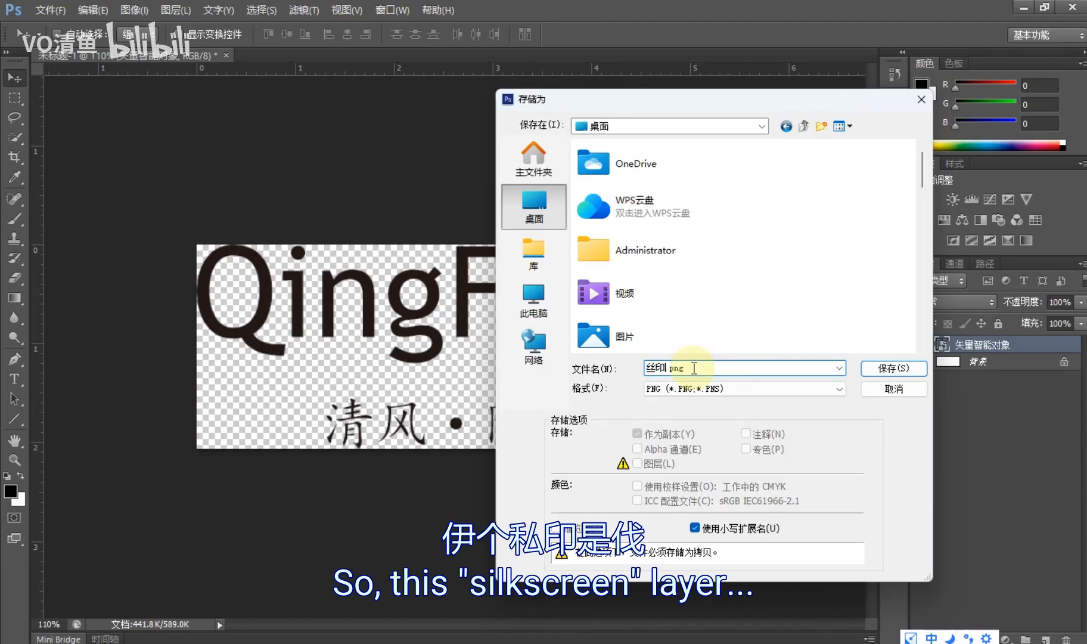
type("baozhuang")
key("space")
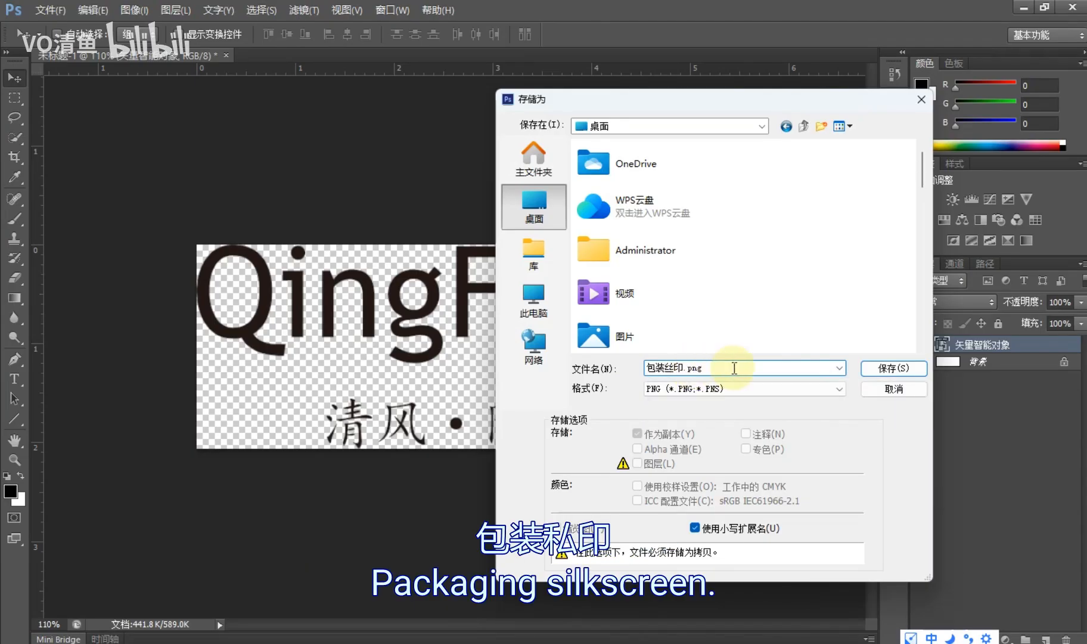
left_click(878, 368)
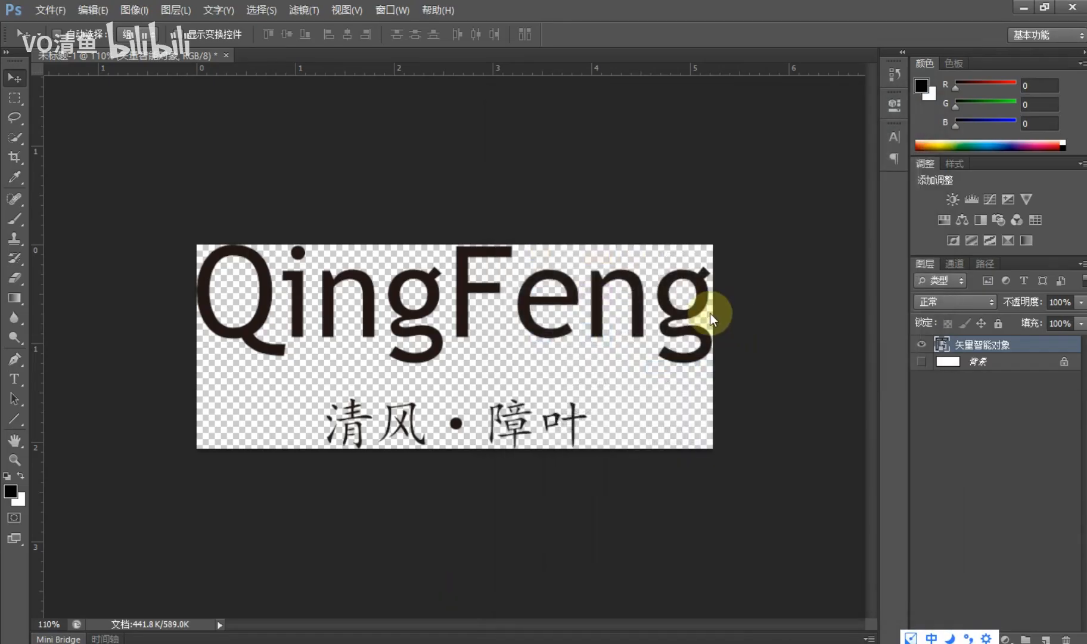
left_click(609, 204)
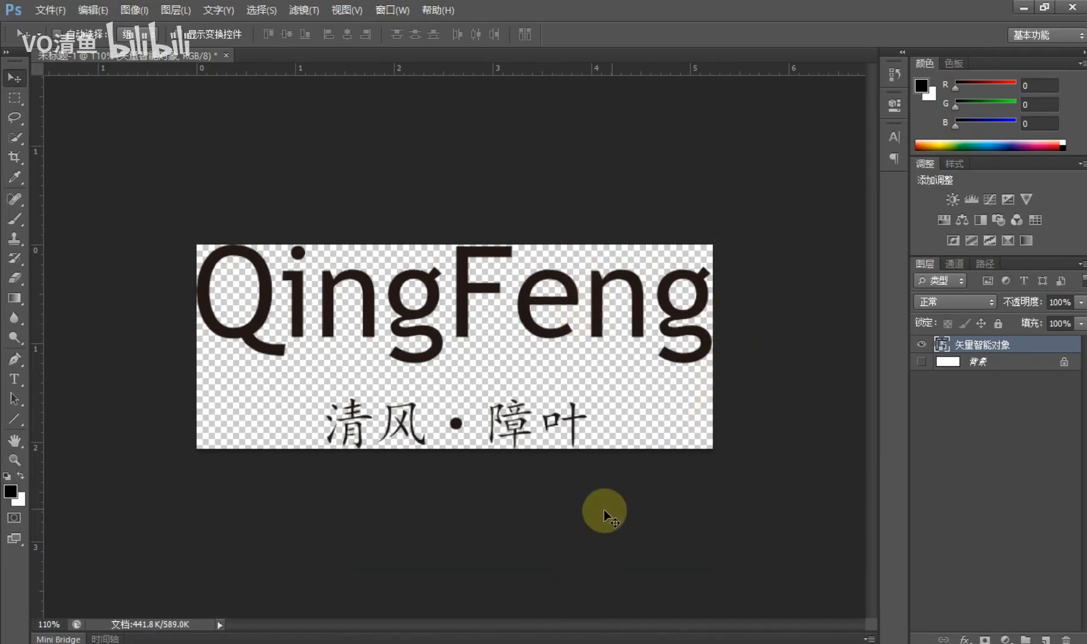
Switch to Blender, set the front view, and delete the default cube, camera and light
left_click(1019, 9)
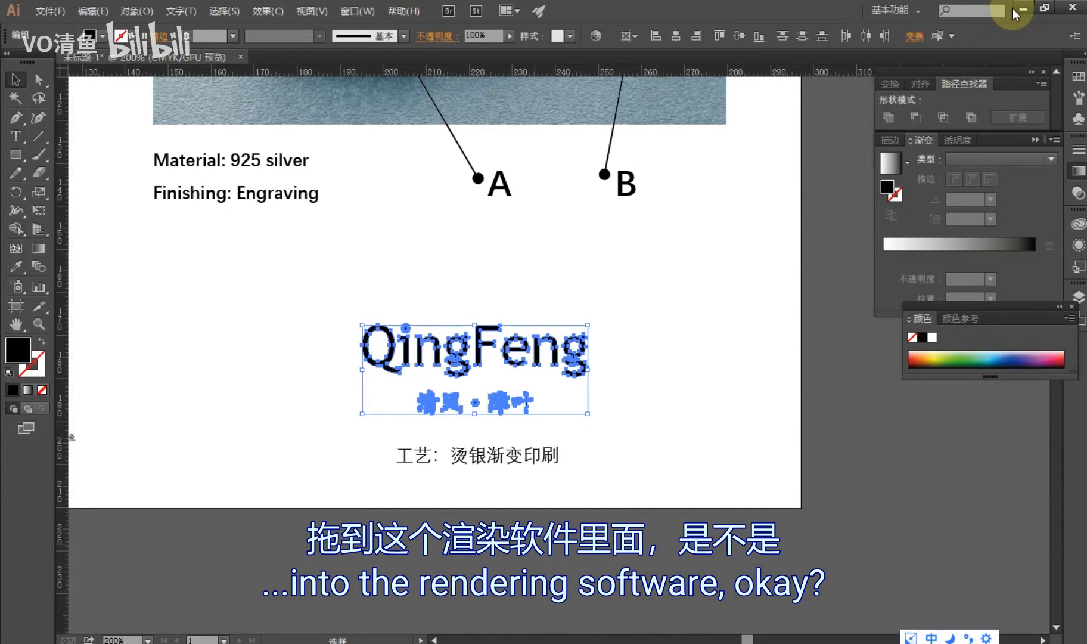
left_click(779, 271)
left_click(1023, 8)
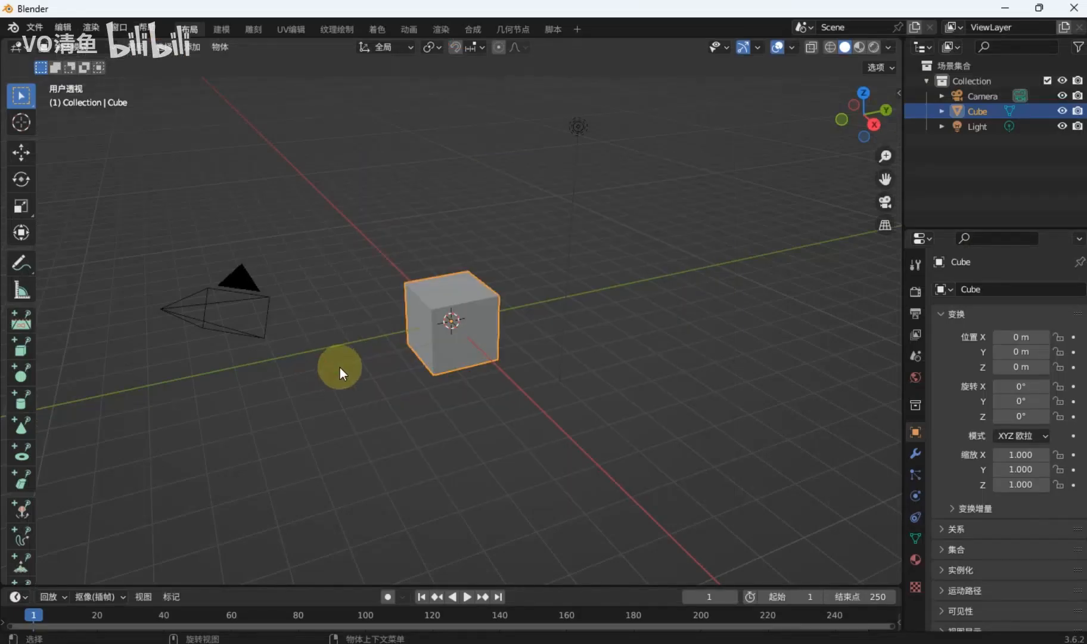
key("grave")
left_click(392, 233)
key("a")
key("x")
left_click(438, 224)
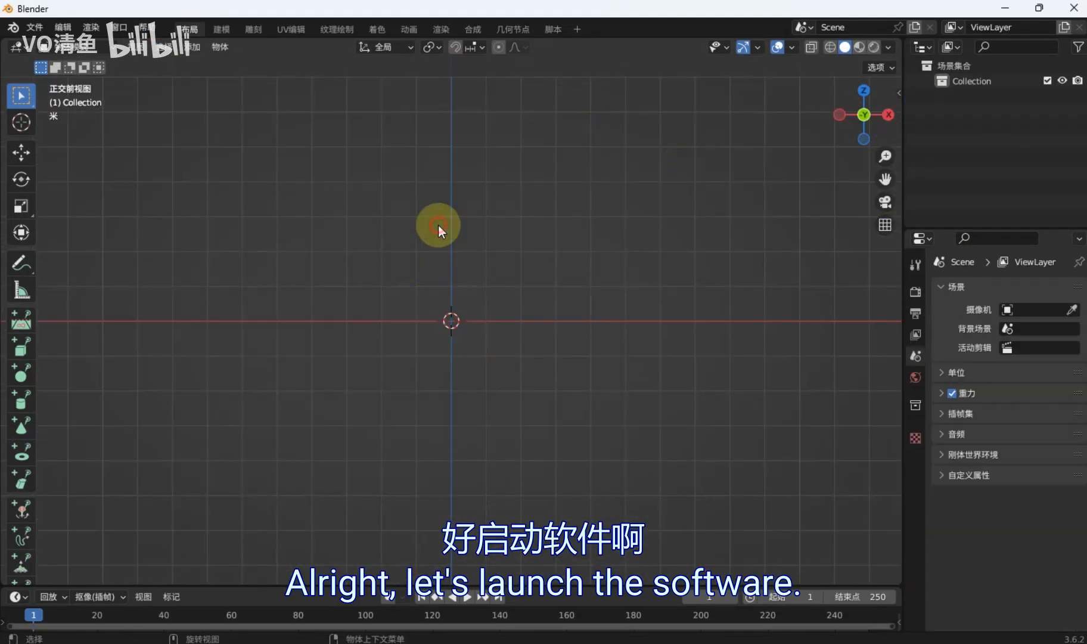
Import 戒指包装盒子.obj from the step文件 folder with the legacy Wavefront importer
left_click(34, 27)
mouse_move(114, 231)
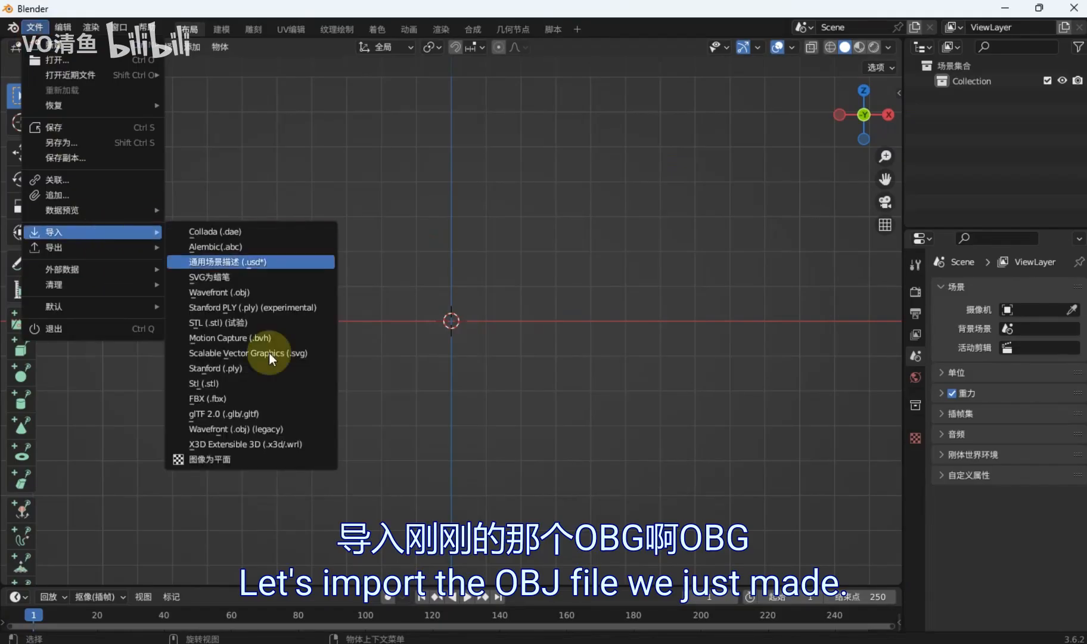
left_click(271, 427)
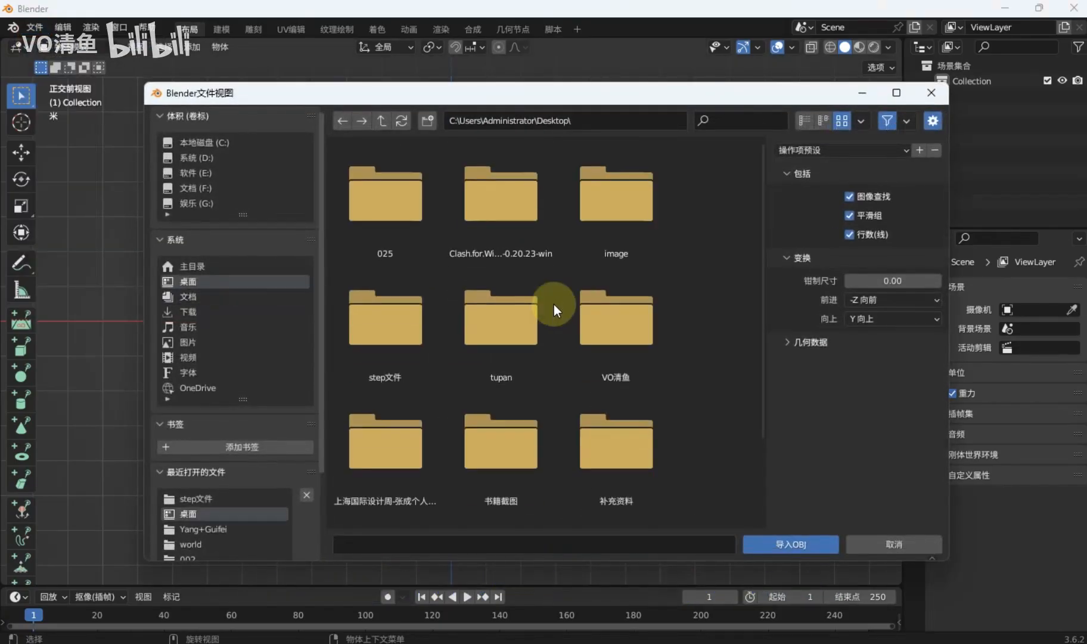
scroll(554, 304, "down", 3)
left_click(382, 285)
left_click(381, 283)
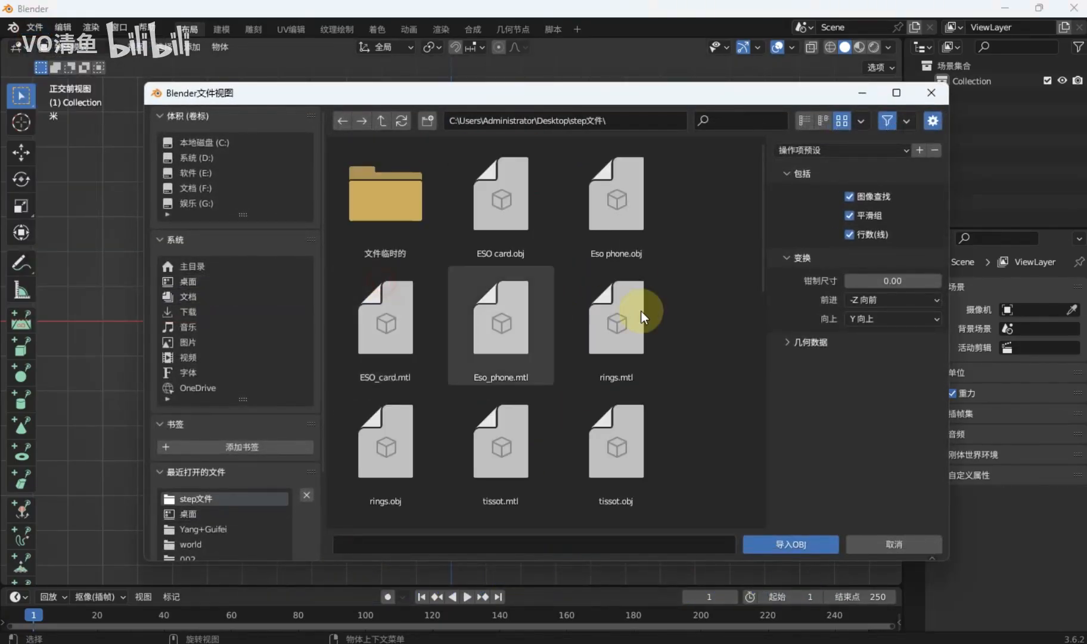
scroll(609, 307, "down", 10)
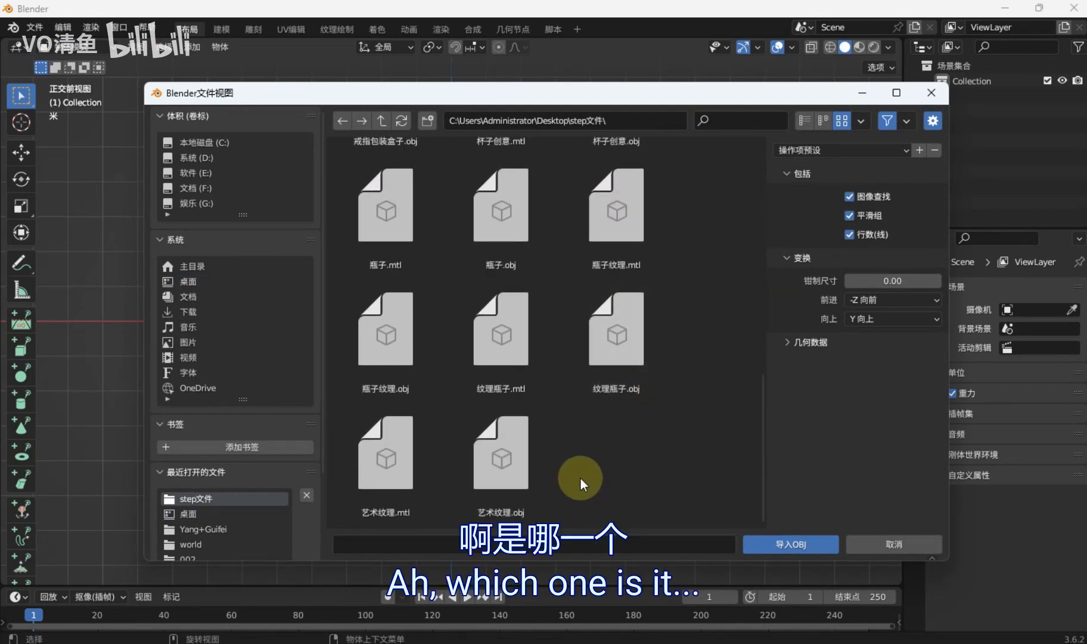
scroll(578, 472, "up", 5)
left_click(403, 333)
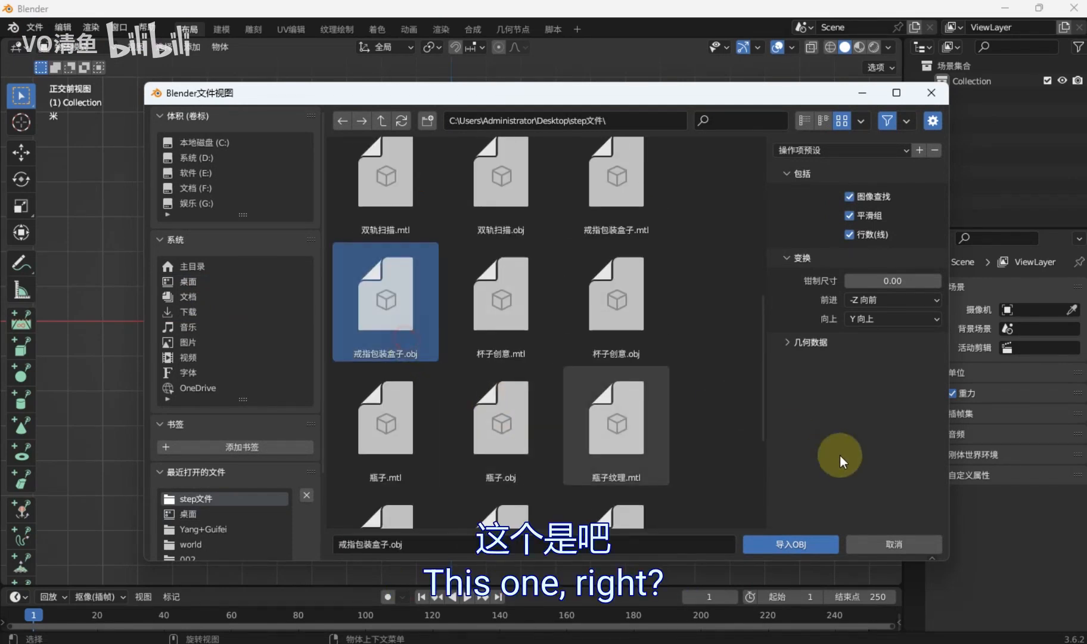
left_click(799, 342)
left_click(816, 547)
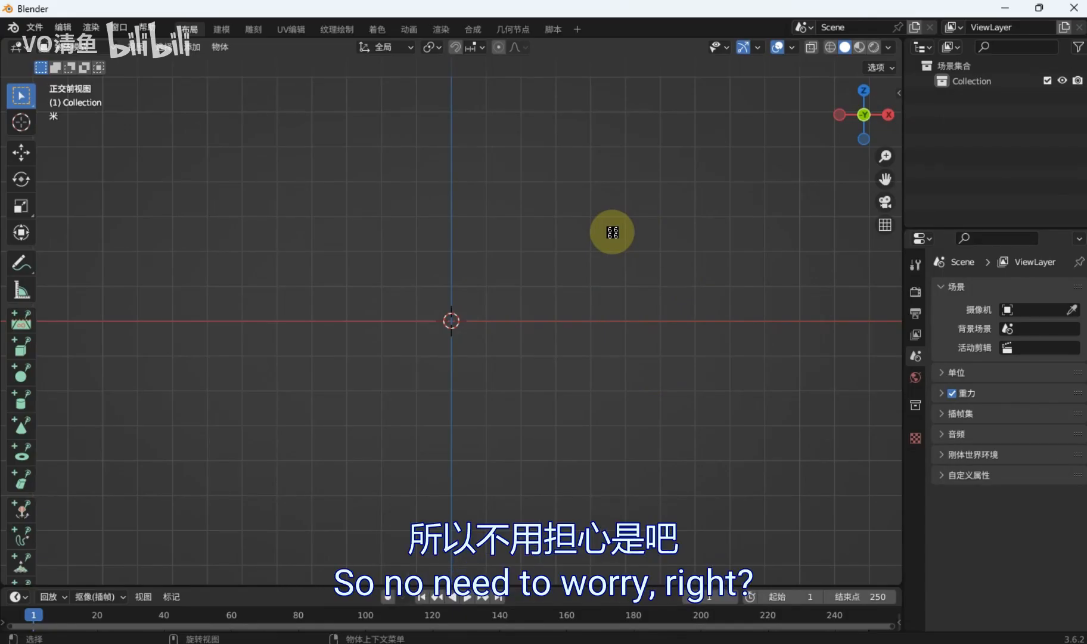
scroll(613, 232, "down", 10)
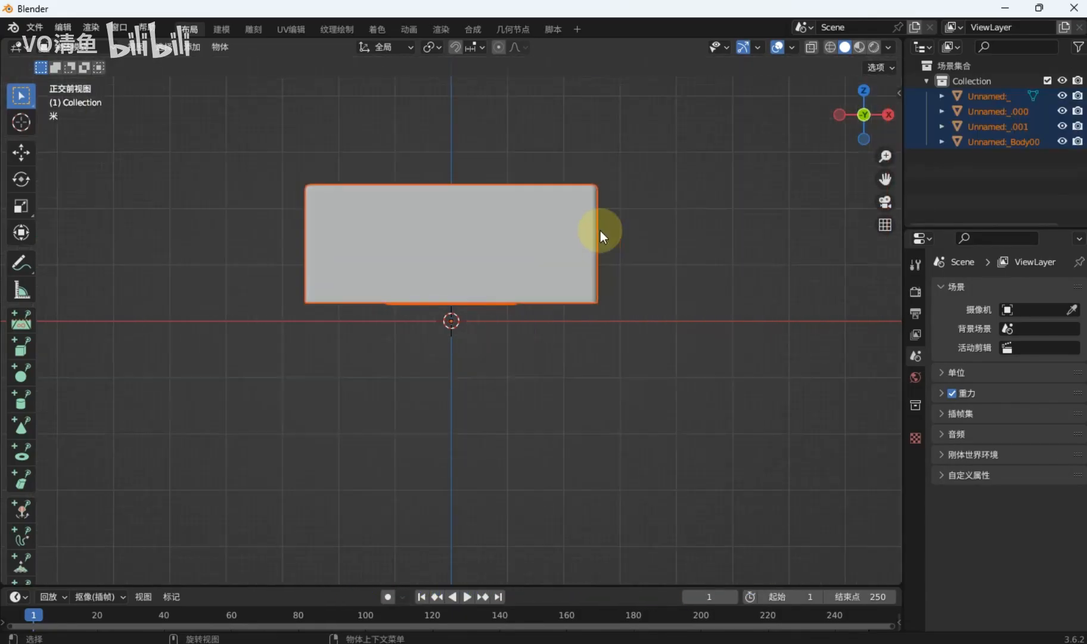
In the front view, select all four imported box parts and scale them down uniformly to a small fraction of their size
key("grave")
left_click(487, 287)
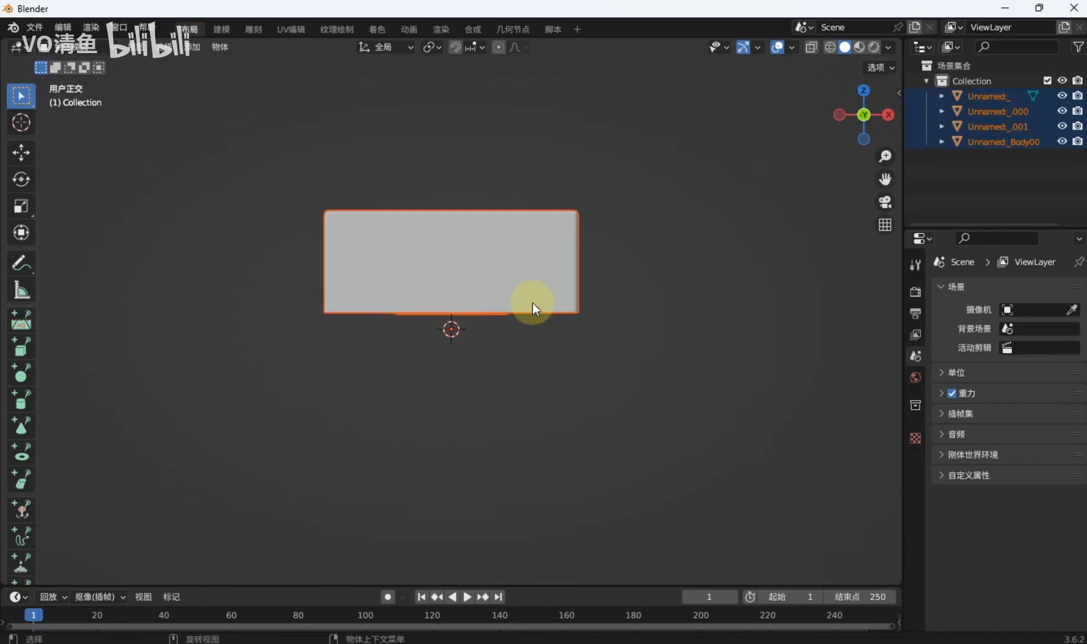
left_click_drag(272, 207, 617, 373)
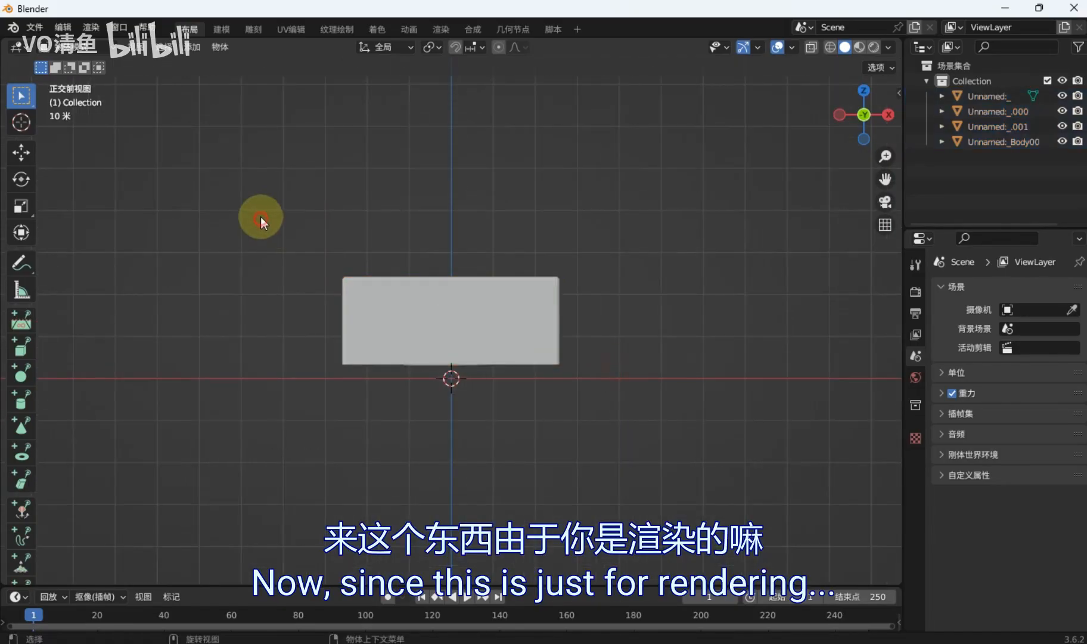
left_click_drag(276, 198, 632, 387)
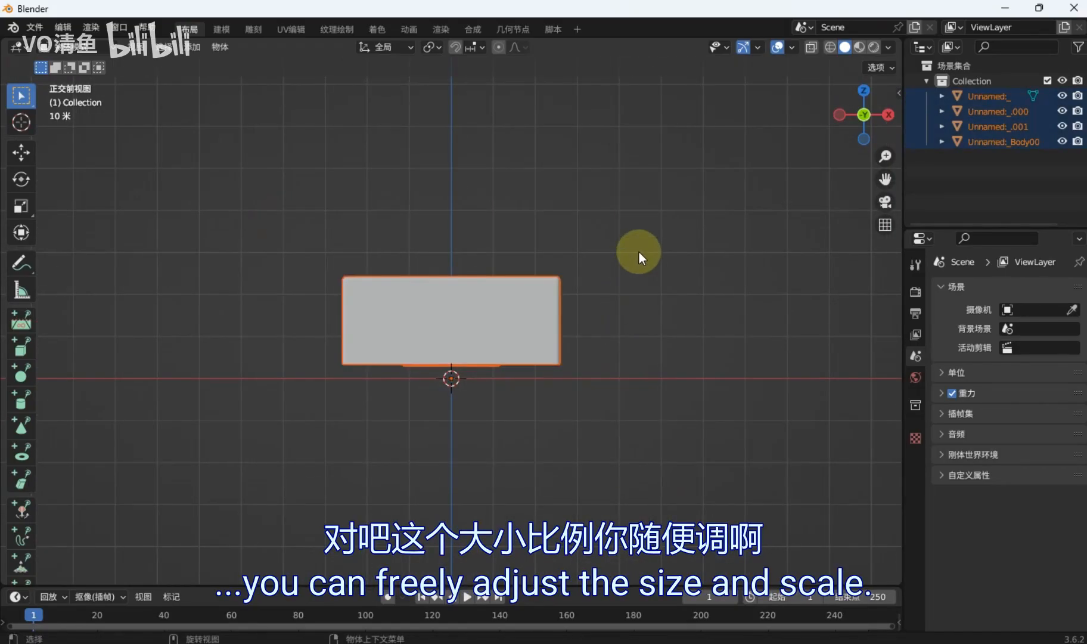
key("s")
left_click(639, 478)
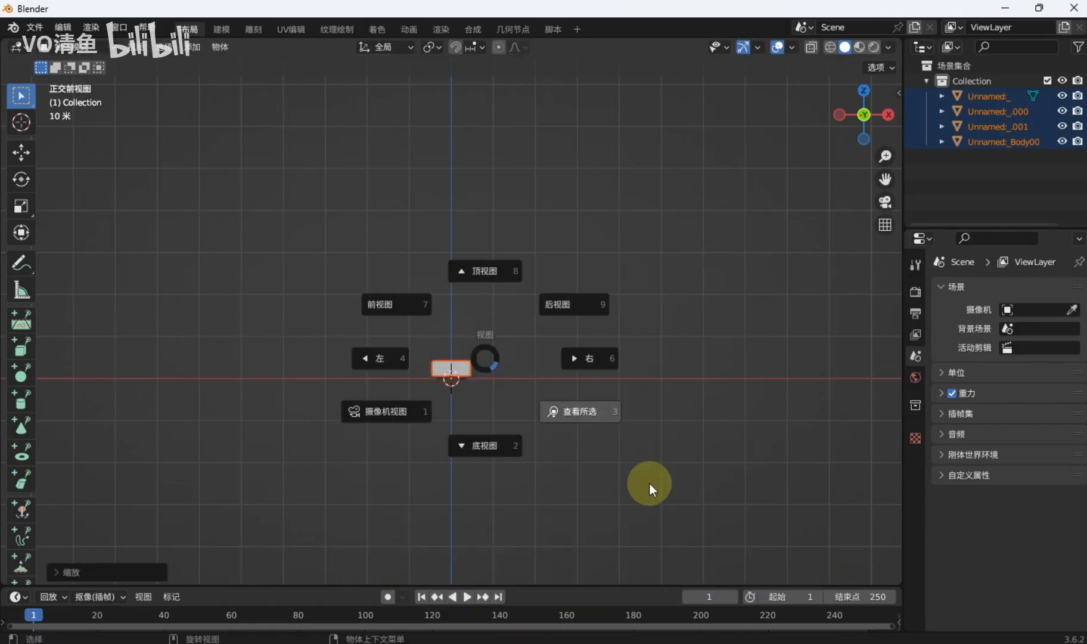
Add a plane mesh at the world origin, working in the top view
key("KP_7")
key("shift+a")
left_click(601, 226)
key("s")
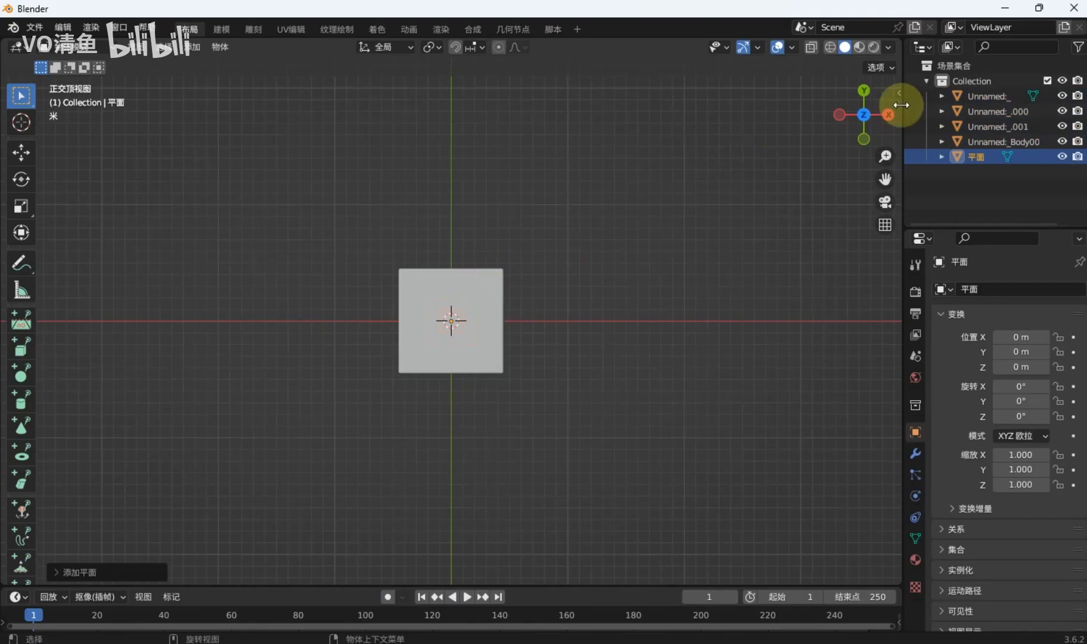
Select the four box parts and scale them down uniformly to about 0.006 so they sit small on the plane
left_click(954, 100)
key("s")
left_click(626, 315)
key("s")
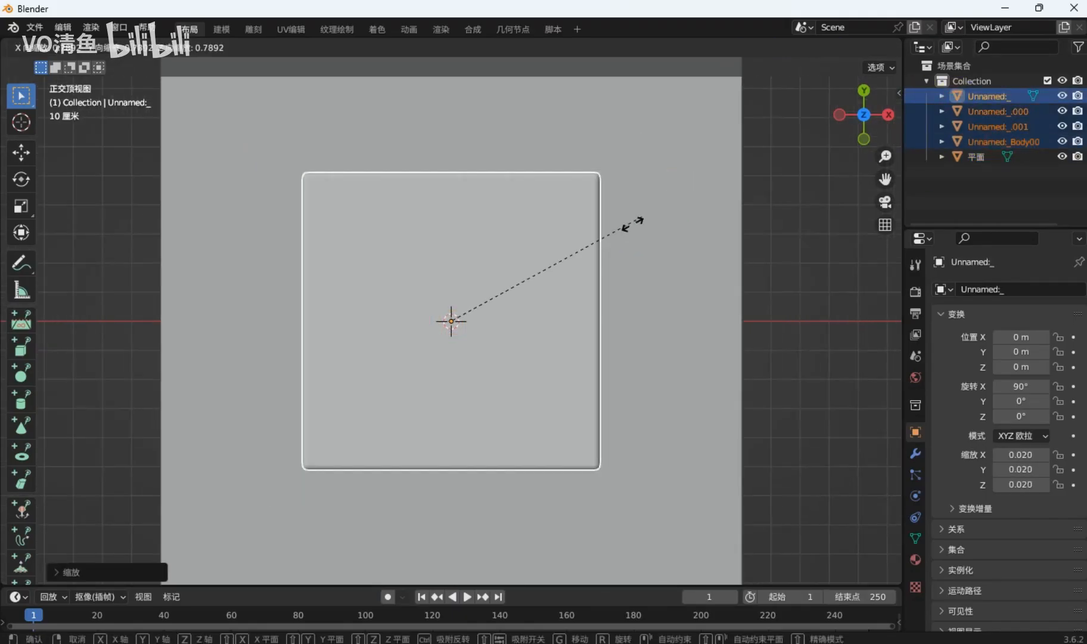
left_click(517, 297)
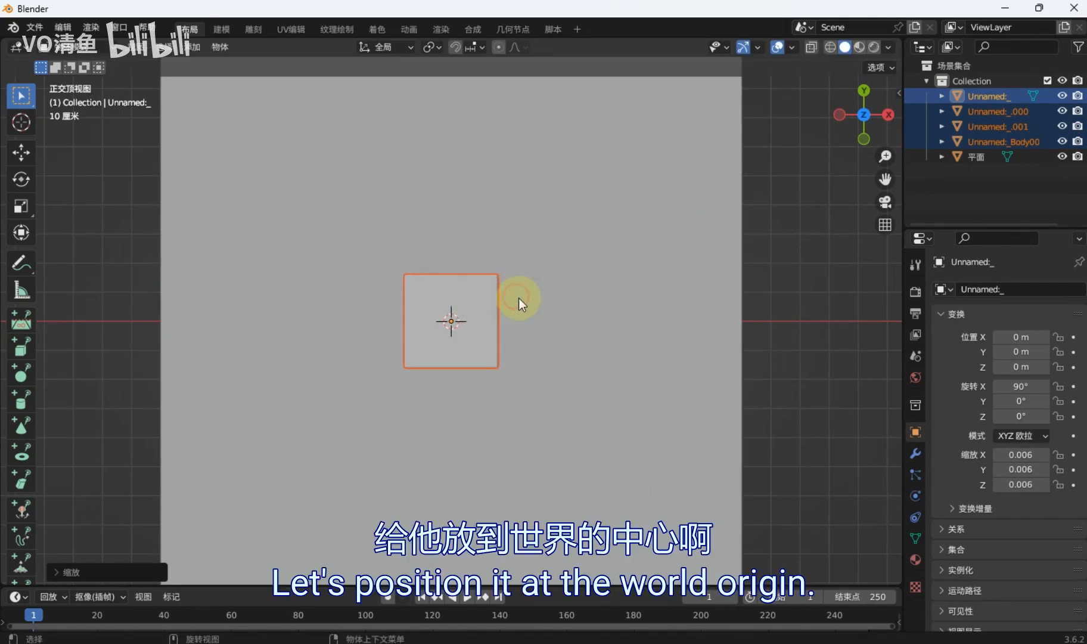
Find the box's outer lid with X-ray shading and hide it in the scene
key("KP_Decimal")
middle_click_drag(543, 353, 542, 228)
key("KP_1")
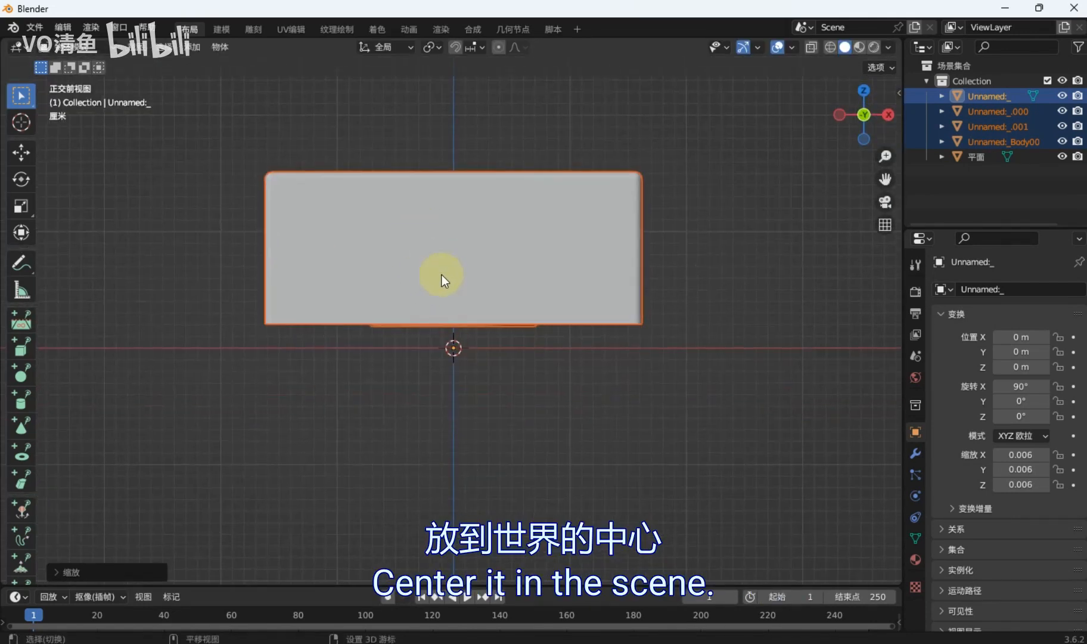
scroll(460, 386, "up", 6)
left_click(501, 363)
scroll(501, 358, "down", 2)
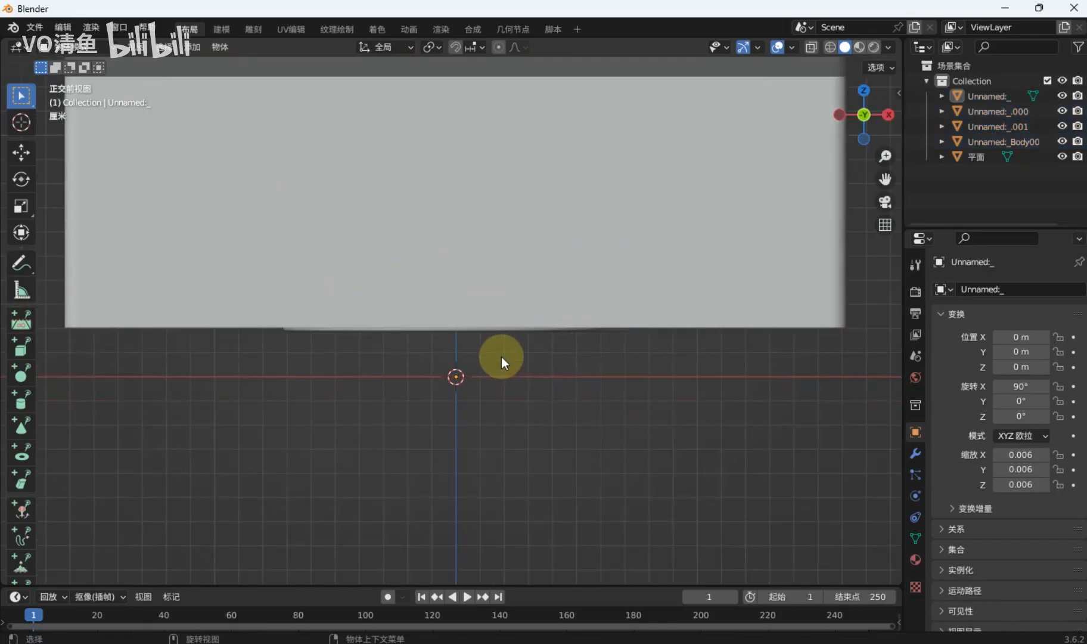
key("alt+z")
scroll(502, 255, "down", 3)
middle_click_drag(547, 216, 541, 245)
left_click(542, 244)
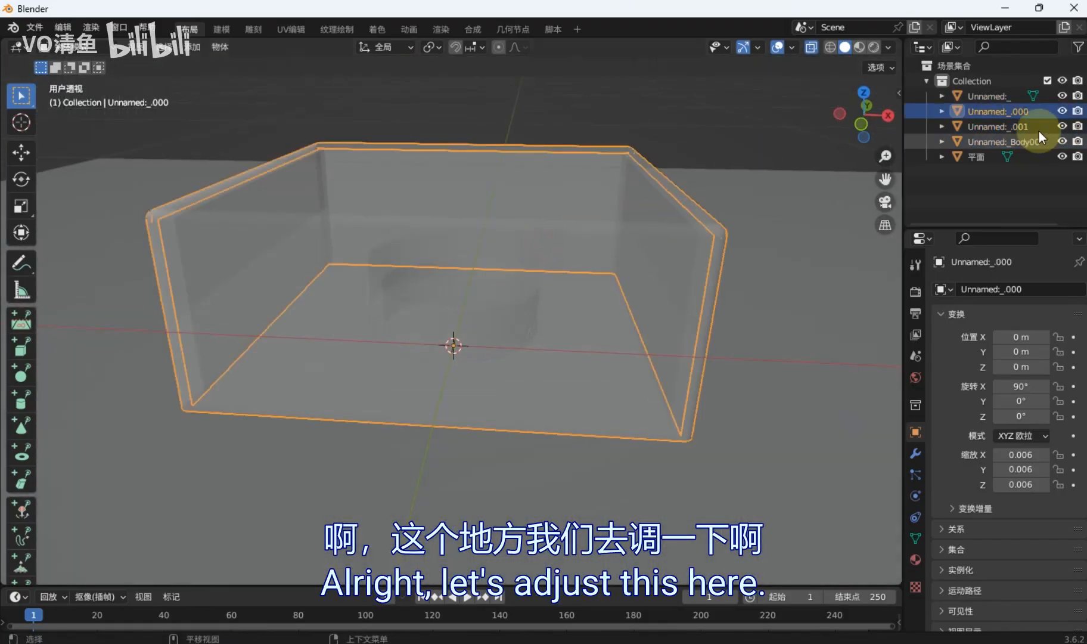
left_click(1064, 112)
Turn off X-ray shading and examine the inside of the open box from several angles
scroll(587, 239, "down", 3)
middle_click_drag(536, 281, 521, 326)
key("alt+z")
left_click(521, 286)
middle_click_drag(351, 334, 633, 195)
scroll(586, 262, "up", 2)
scroll(669, 223, "up", 1)
scroll(670, 223, "down", 1)
middle_click_drag(564, 277, 524, 247)
Select the ring inside the box and raise it along the Z axis to 0.021478 m, using an X-ray front view
left_click(532, 261)
scroll(532, 261, "up", 2)
scroll(523, 248, "up", 2)
scroll(539, 248, "down", 2)
key("grave")
left_click(465, 192)
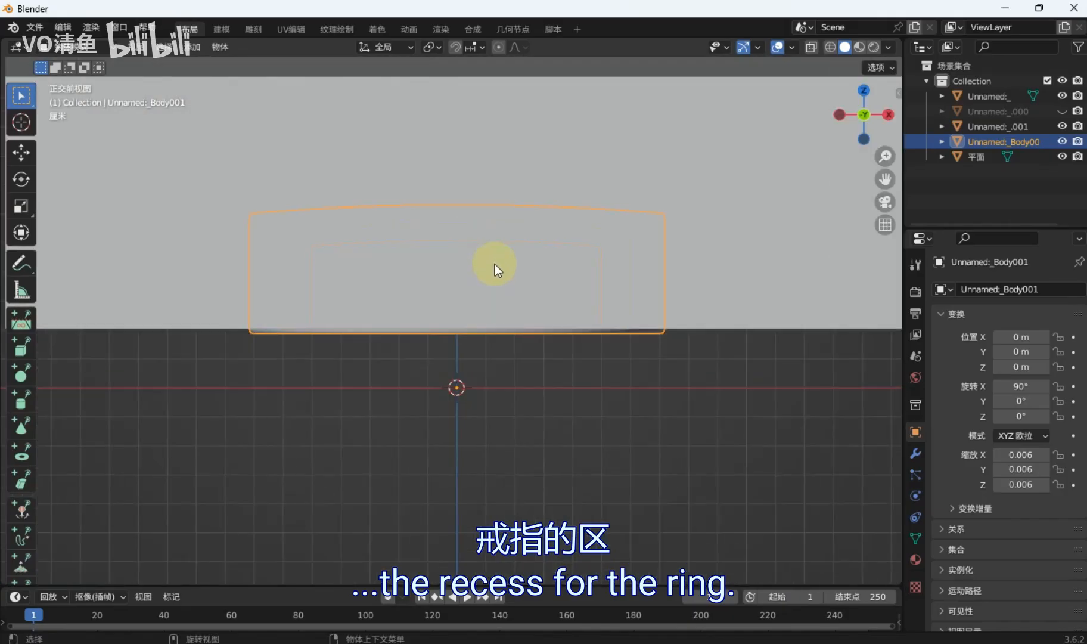
key("alt+z")
scroll(488, 283, "up", 3)
middle_click_drag(488, 288, 506, 373, "shift")
scroll(510, 365, "down", 1)
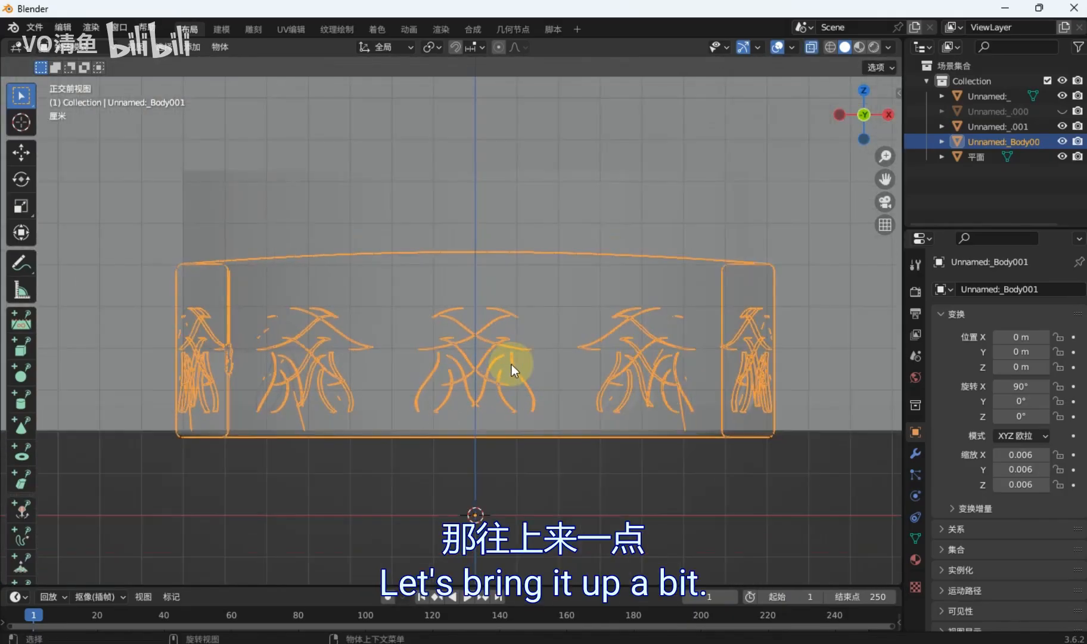
key("g")
key("z")
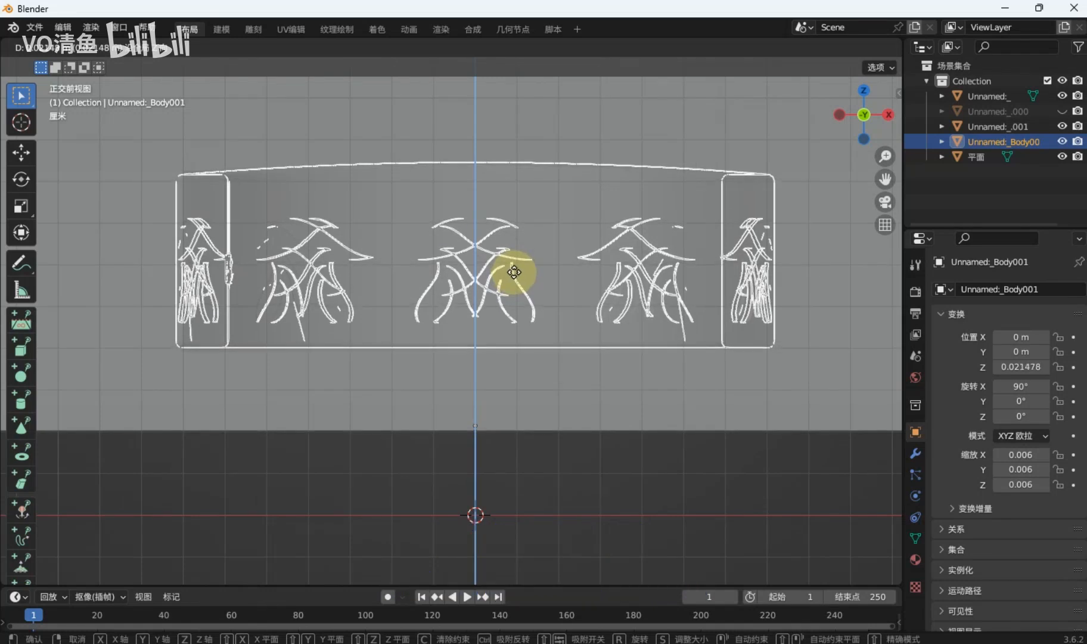
left_click(514, 274)
Turn on snapping for object moves and open the snapping options
scroll(515, 273, "down", 4)
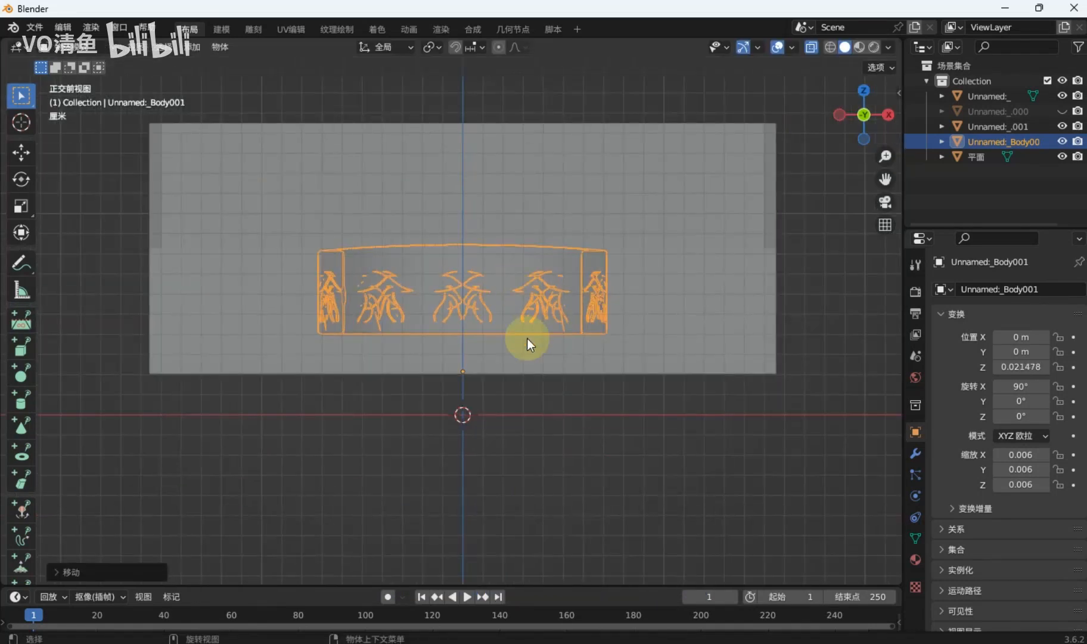
scroll(548, 164, "up", 2)
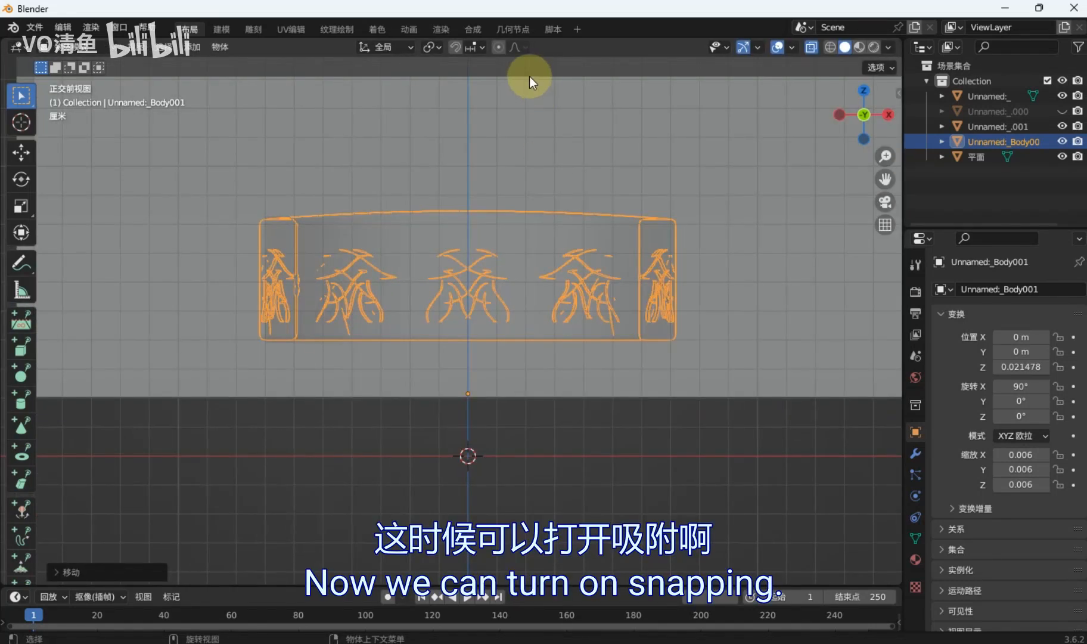
left_click(456, 48)
left_click(482, 48)
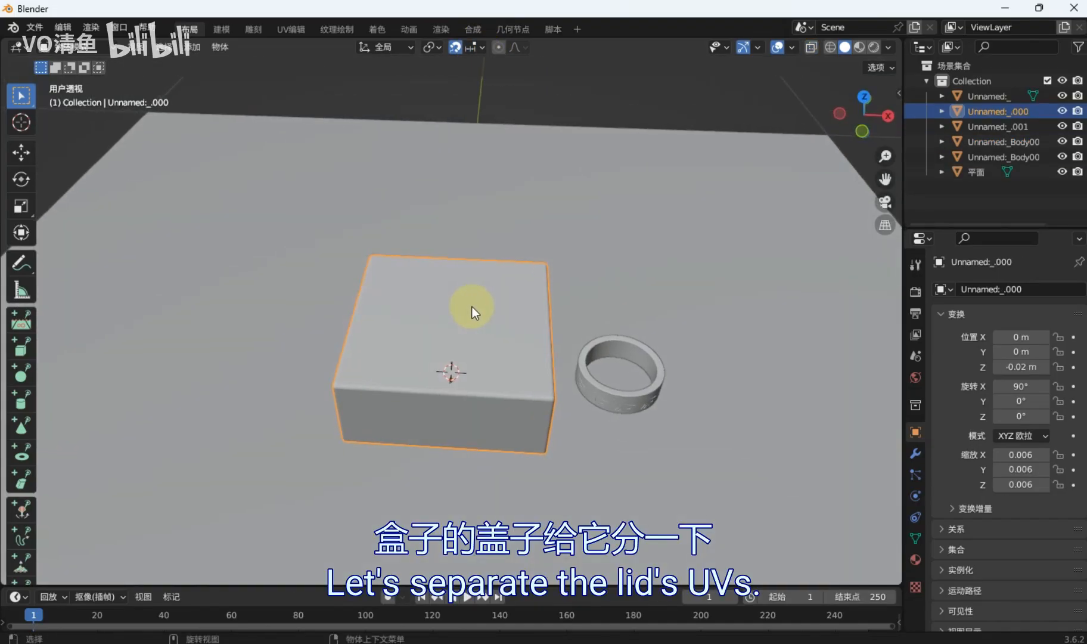
Select the lid's top face in Edit Mode, unwrap its UVs, and return to Object Mode
middle_click_drag(472, 309, 488, 360)
key("3")
left_click(478, 342)
key("u")
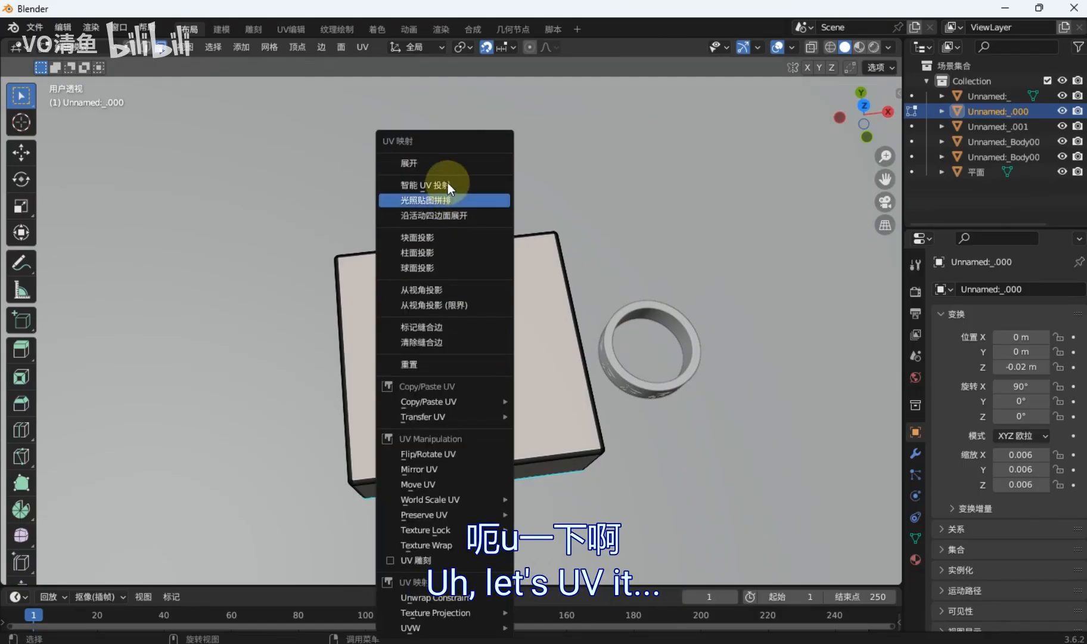
left_click(453, 164)
scroll(435, 361, "down", 1)
scroll(435, 361, "up", 1)
key("KP_7")
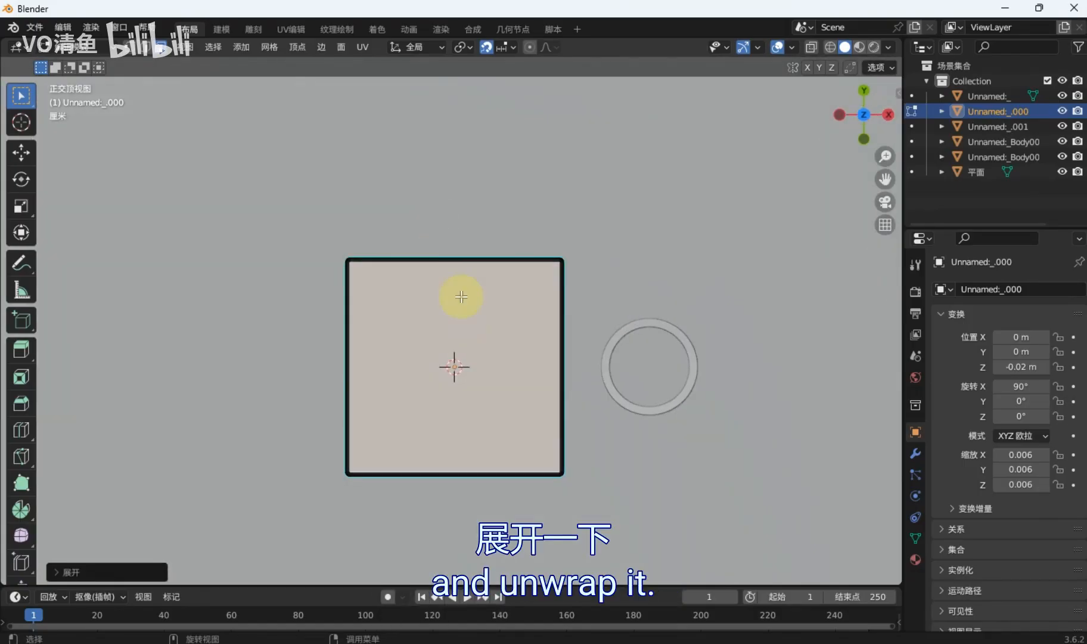
scroll(466, 328, "up", 1)
left_click(467, 336)
scroll(330, 254, "up", 2)
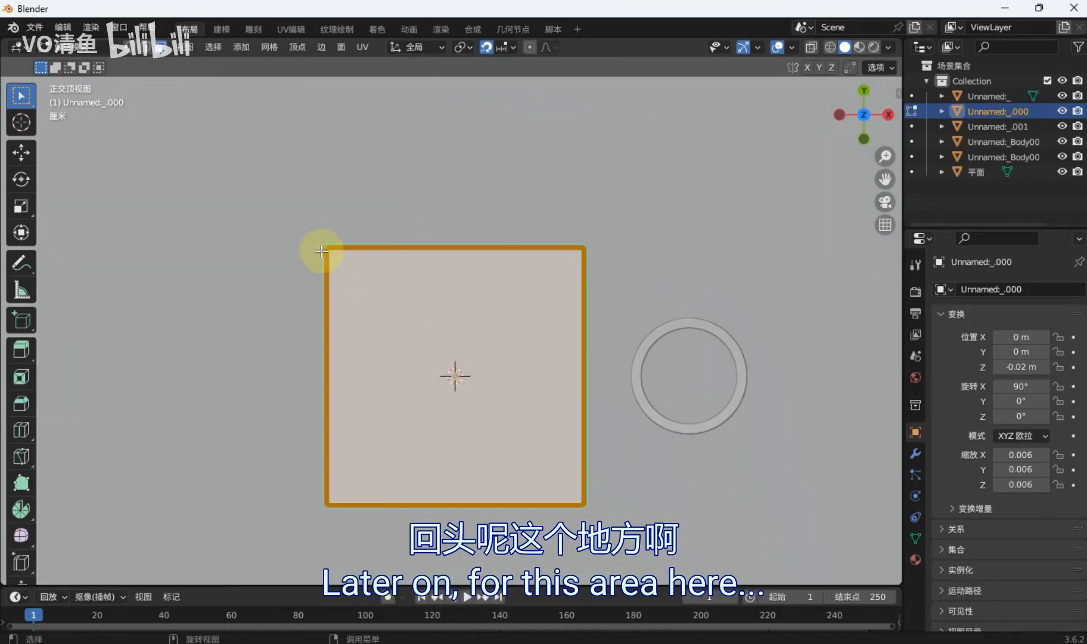
key("Tab")
scroll(378, 298, "down", 3)
scroll(379, 299, "down", 1)
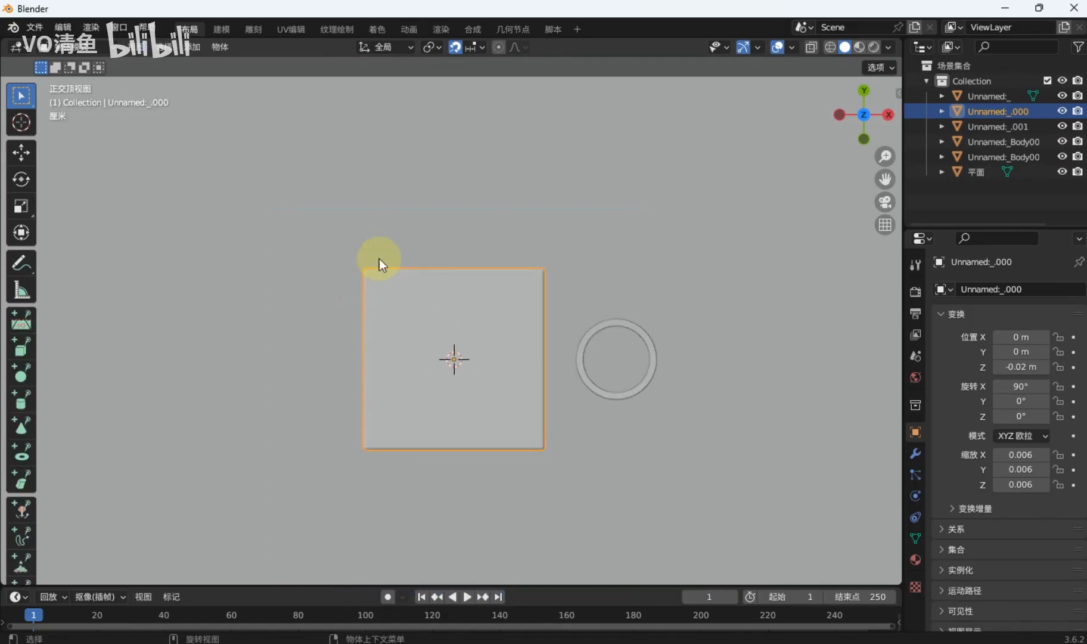
Isolate the box lid in local view and open its mesh for editing
middle_click_drag(379, 278, 379, 247)
left_click(306, 233)
left_click(442, 319)
key("slash")
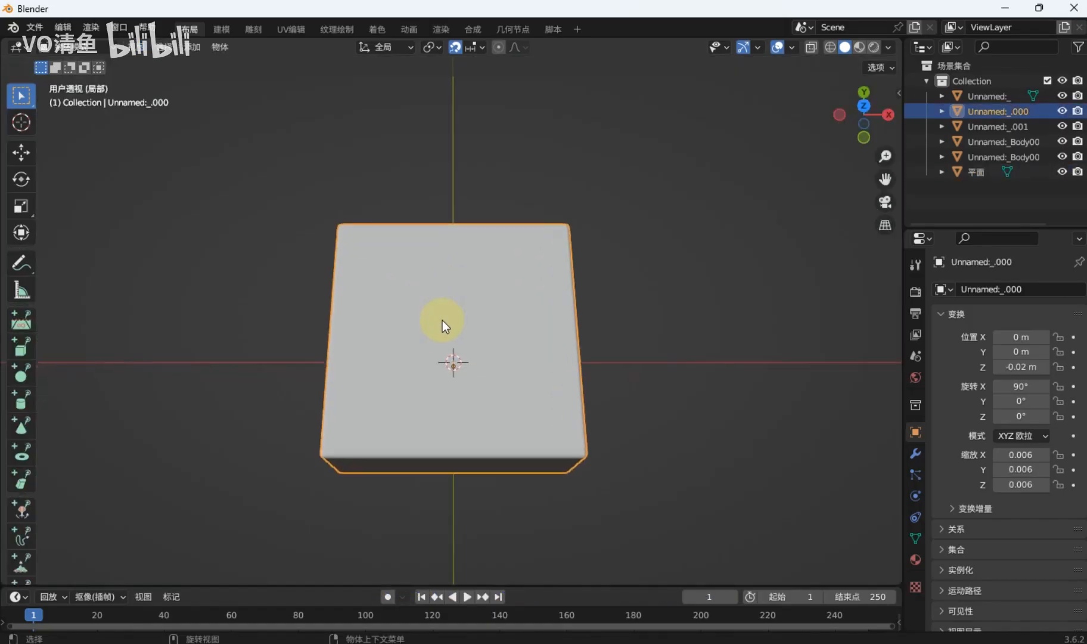
middle_click_drag(442, 320, 466, 266)
scroll(465, 265, "down", 2)
key("Tab")
Select the boundary edges of the lid's top face at the front corner
middle_click_drag(340, 423, 400, 353, "shift")
scroll(400, 352, "up", 8)
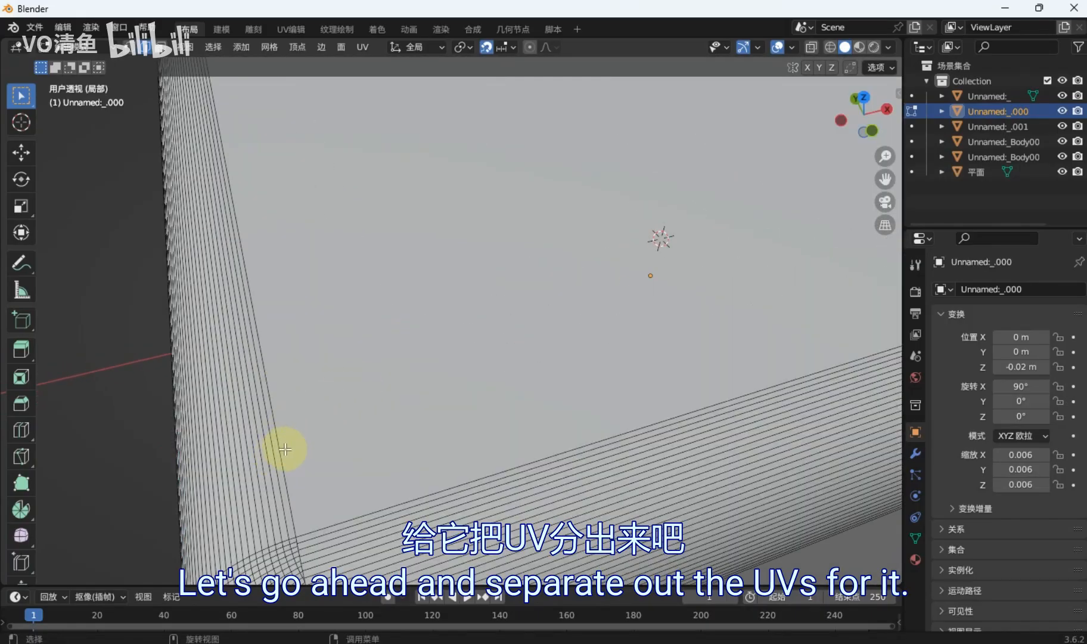
left_click(285, 449)
left_click(322, 527, "shift")
scroll(366, 436, "down", 6)
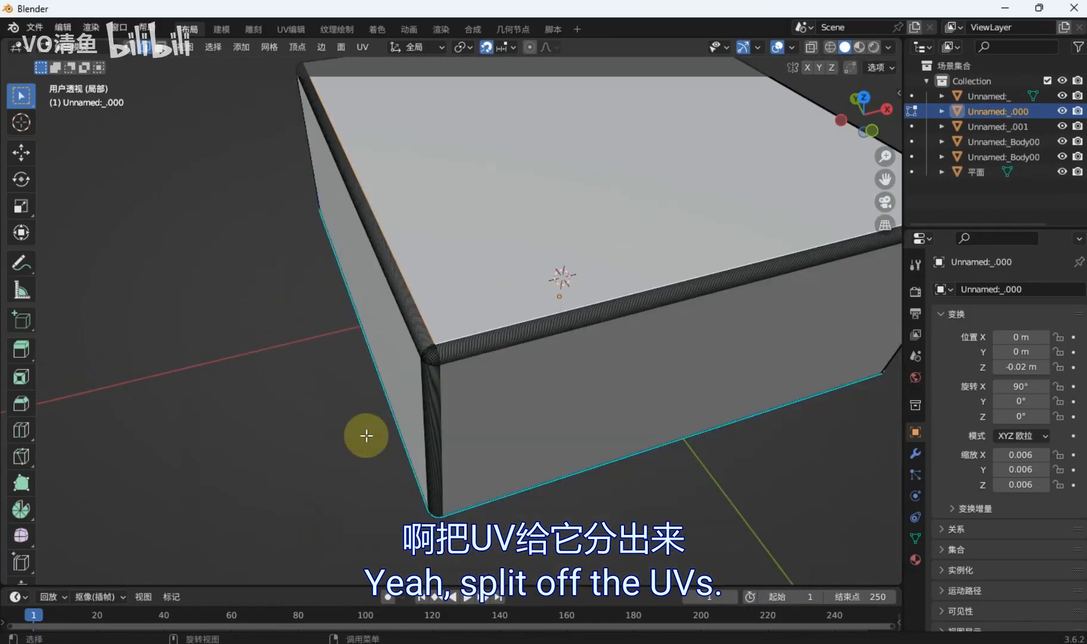
Select the entire lid mesh and unwrap it with Smart UV Project, keeping the 66° angle limit
middle_click_drag(477, 349, 644, 354)
key("a")
scroll(645, 354, "down", 2)
key("u")
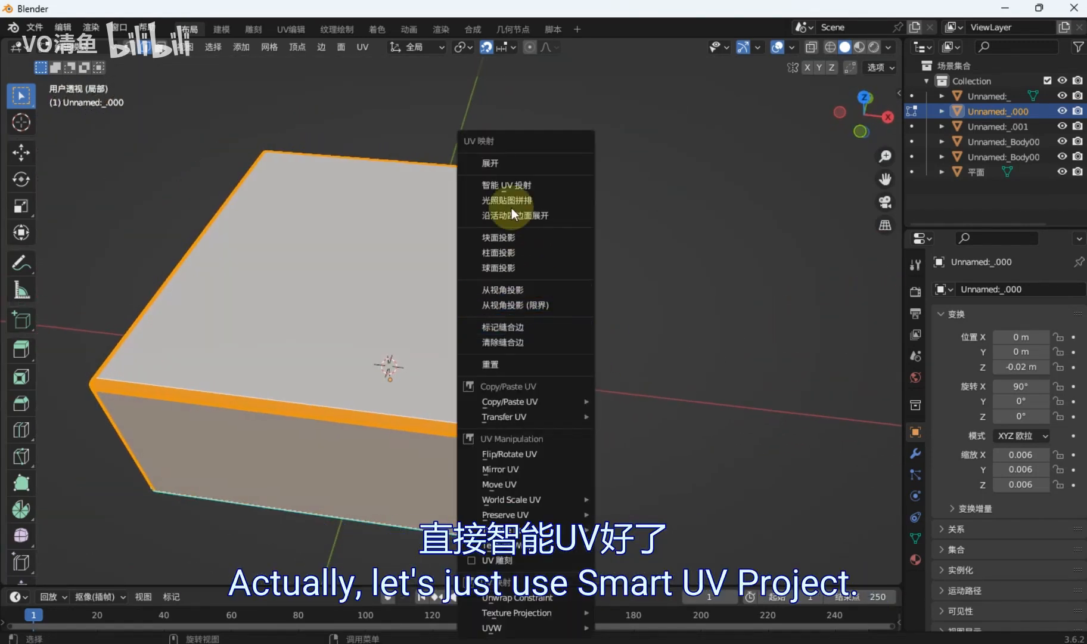
left_click(511, 186)
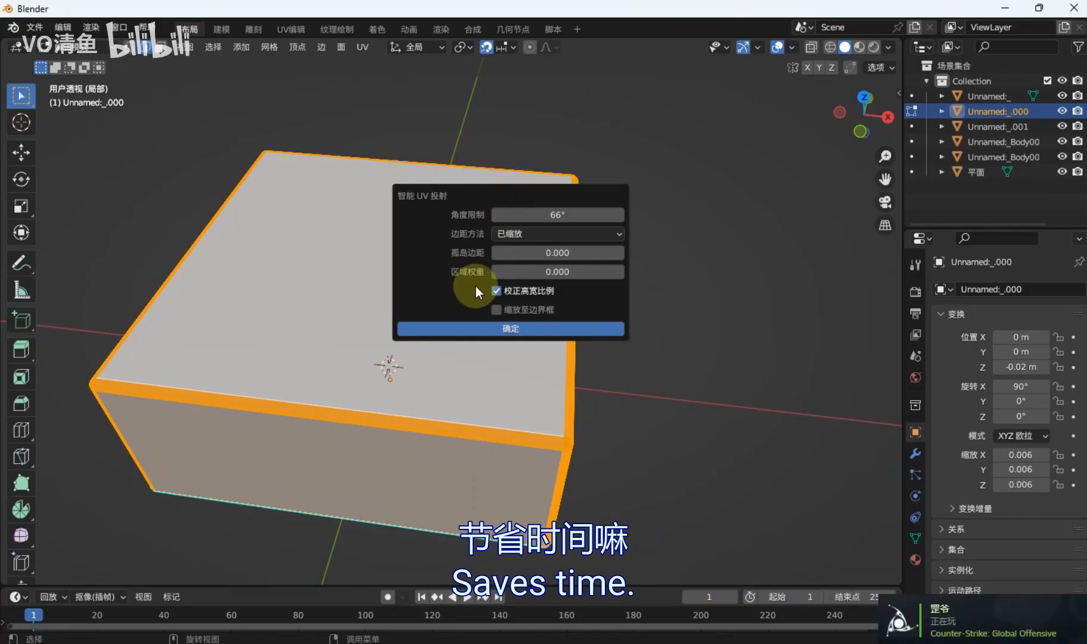
left_click(502, 328)
middle_click_drag(501, 328, 442, 336)
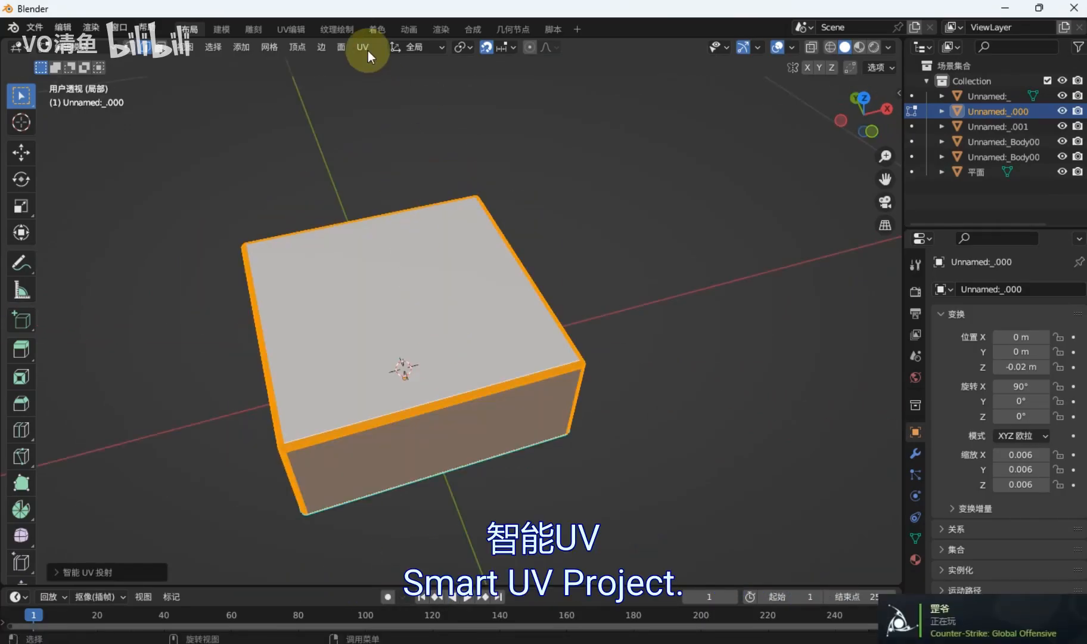
Open the UV Editing workspace and examine the lid's UV islands, checking which one belongs to the top face
left_click(288, 29)
scroll(276, 361, "up", 3)
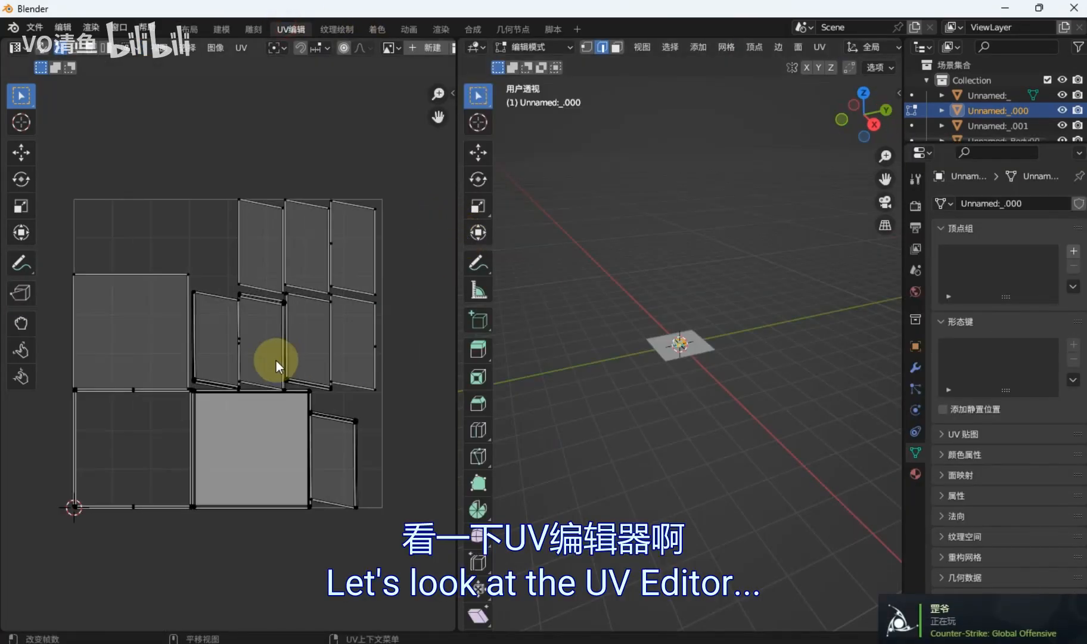
scroll(684, 340, "up", 10)
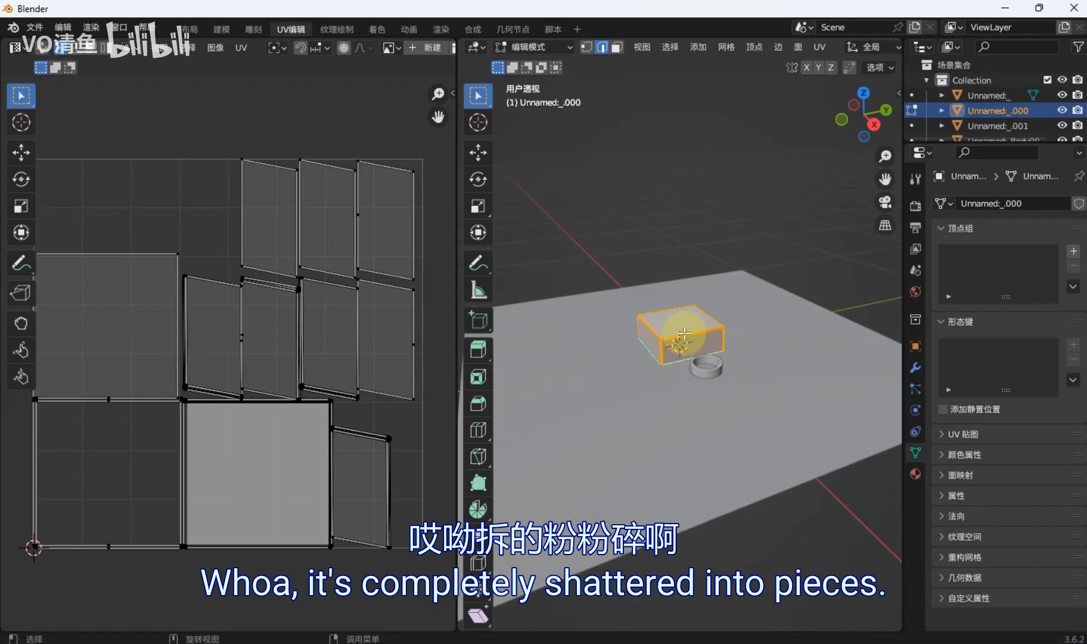
left_click(682, 319)
scroll(682, 318, "up", 3)
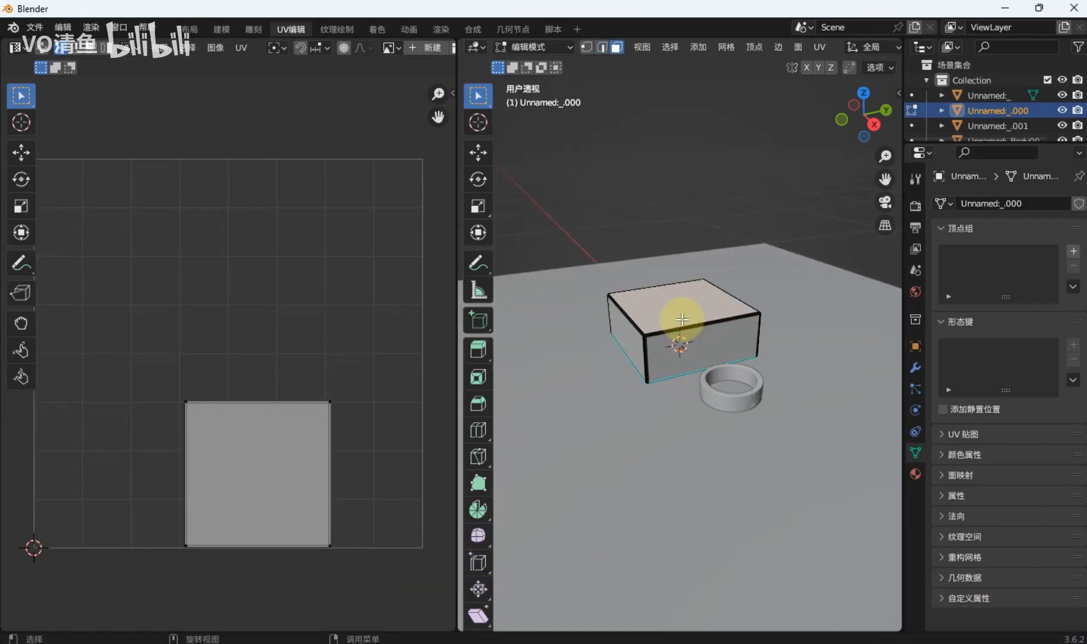
key("a")
left_click(680, 309, "shift")
left_click(680, 308, "shift")
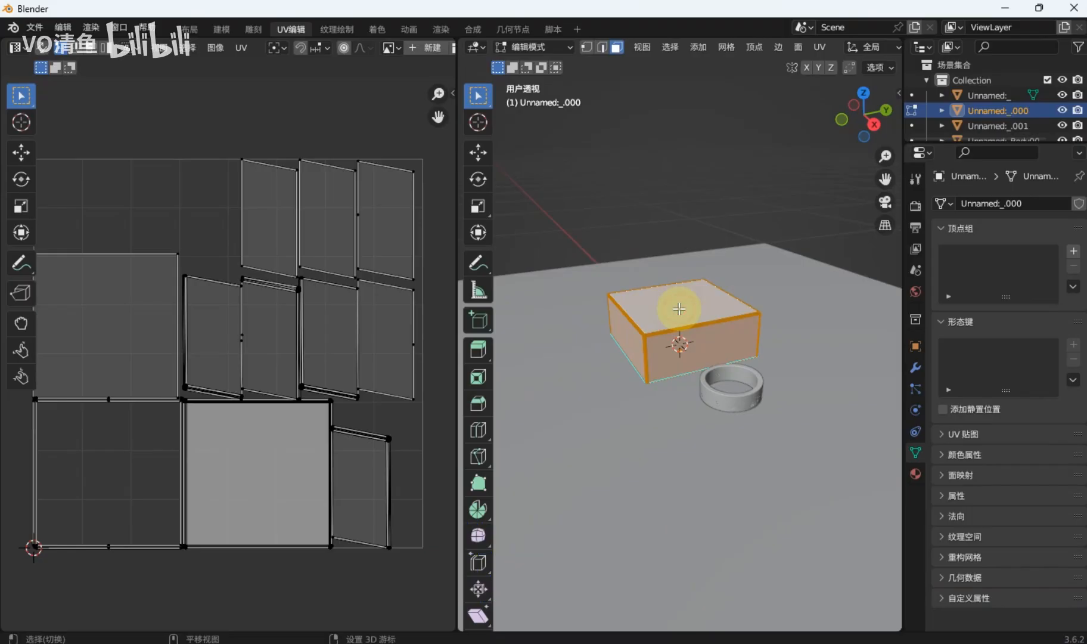
scroll(412, 454, "down", 2)
scroll(693, 307, "up", 3)
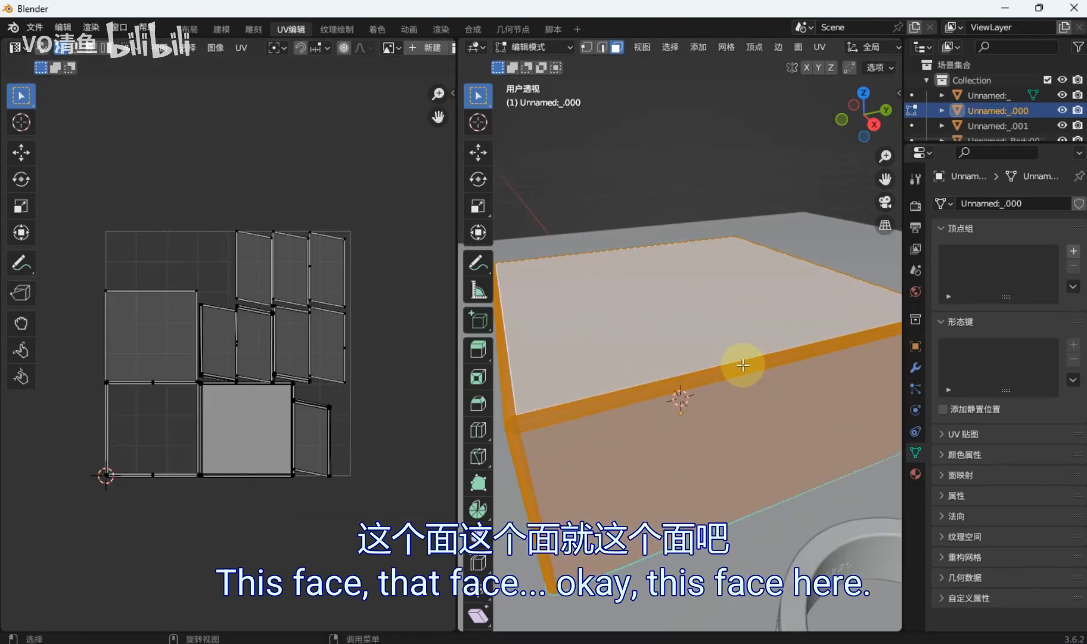
scroll(735, 359, "down", 2)
key("Tab")
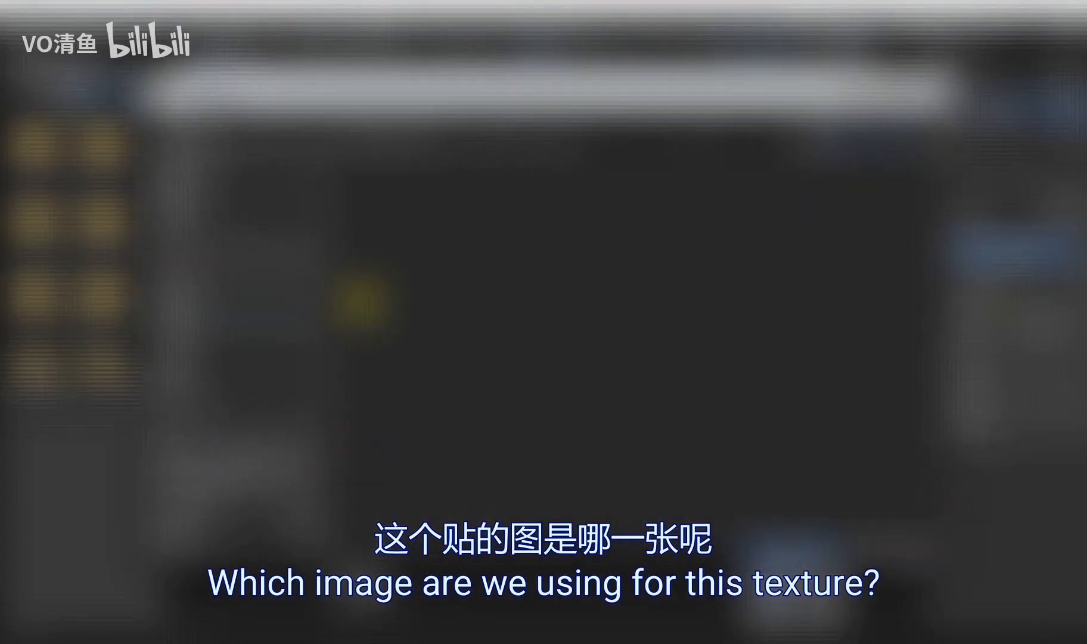
Load the transparent silk-screen image 包装丝印.png as the image texture in the lid's material
scroll(528, 298, "down", 5)
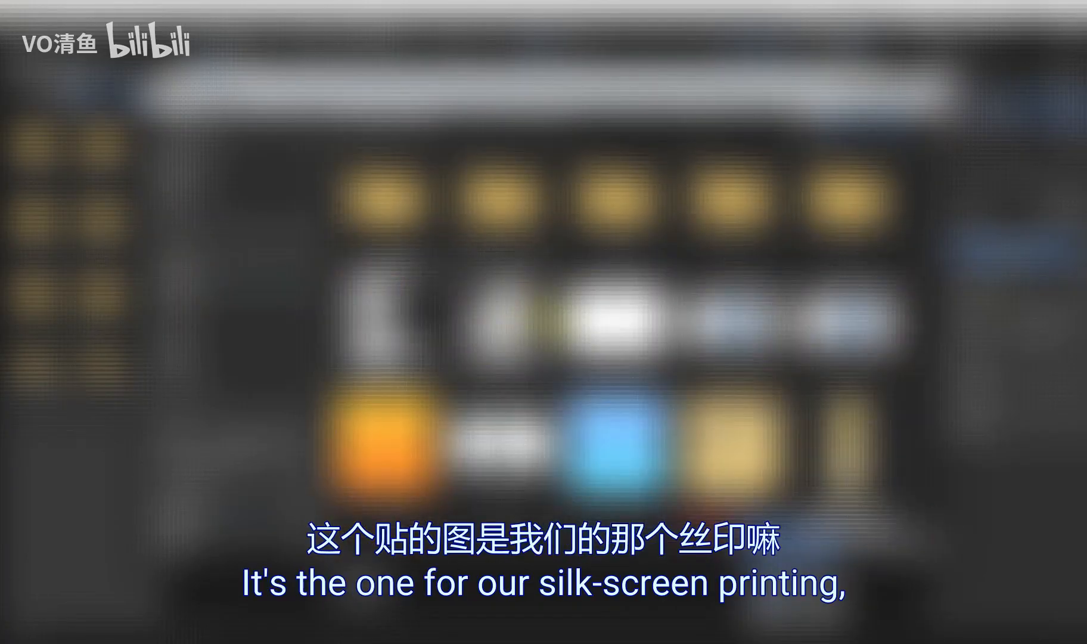
scroll(641, 346, "down", 13)
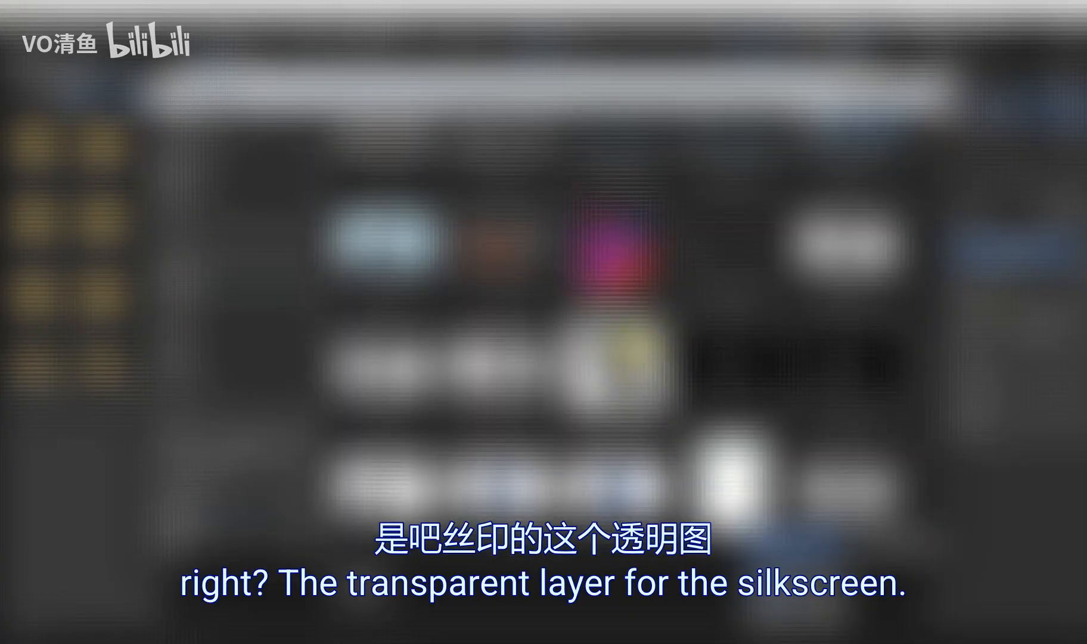
scroll(641, 350, "up", 1)
left_click(701, 285)
left_click(785, 543)
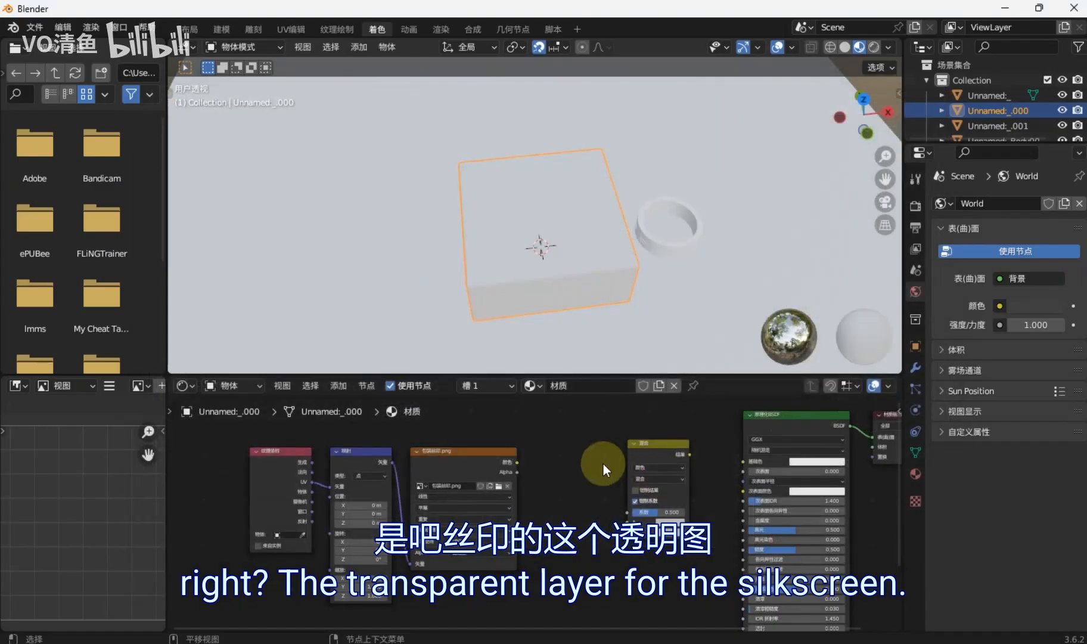
Set the alpha mode of the 包装丝印.png image texture to Premultiplied (预乘型)
scroll(494, 500, "up", 4)
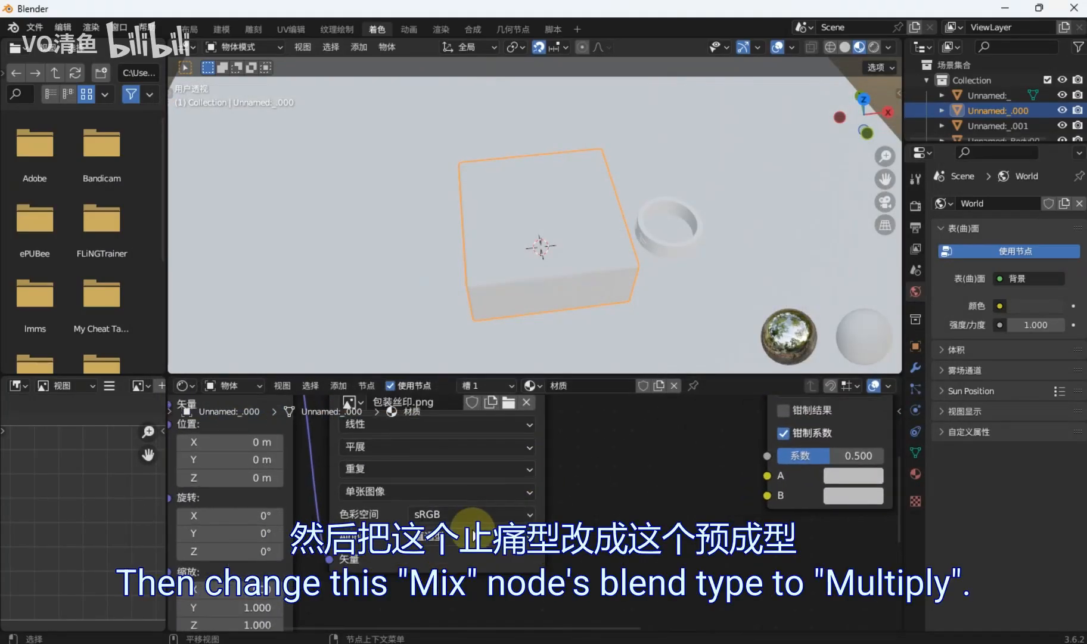
left_click(472, 528)
left_click(483, 497)
scroll(524, 496, "down", 4)
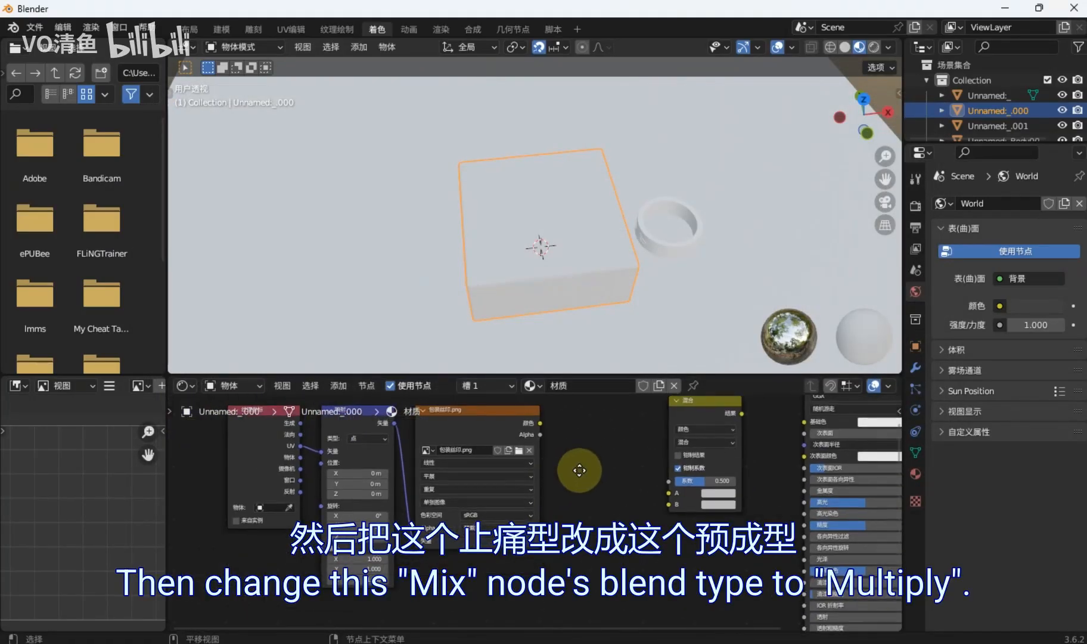
Connect the image texture's color to the Mix node's A input and the Mix result to the Principled BSDF's base color
middle_click_drag(579, 471, 473, 502)
scroll(594, 473, "up", 2)
left_click_drag(397, 489, 512, 558)
mouse_move(600, 464)
left_mouse_down()
mouse_move(648, 472)
mouse_move(607, 466)
left_mouse_up()
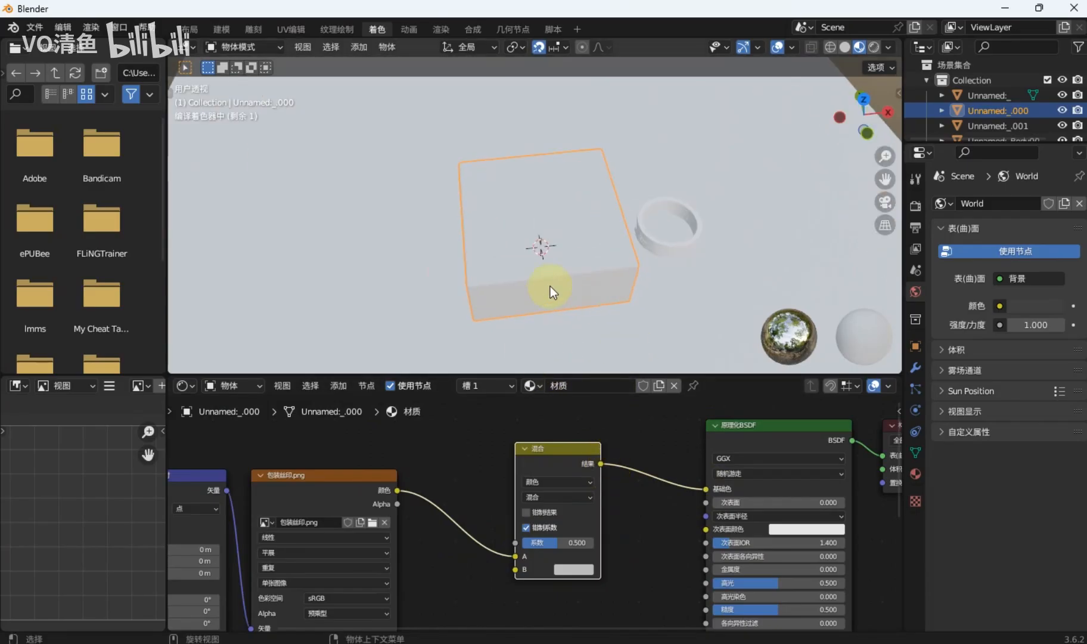
Set the Mix node's blend mode to Multiply (正片叠底) and its factor to 0.983
scroll(550, 287, "up", 2)
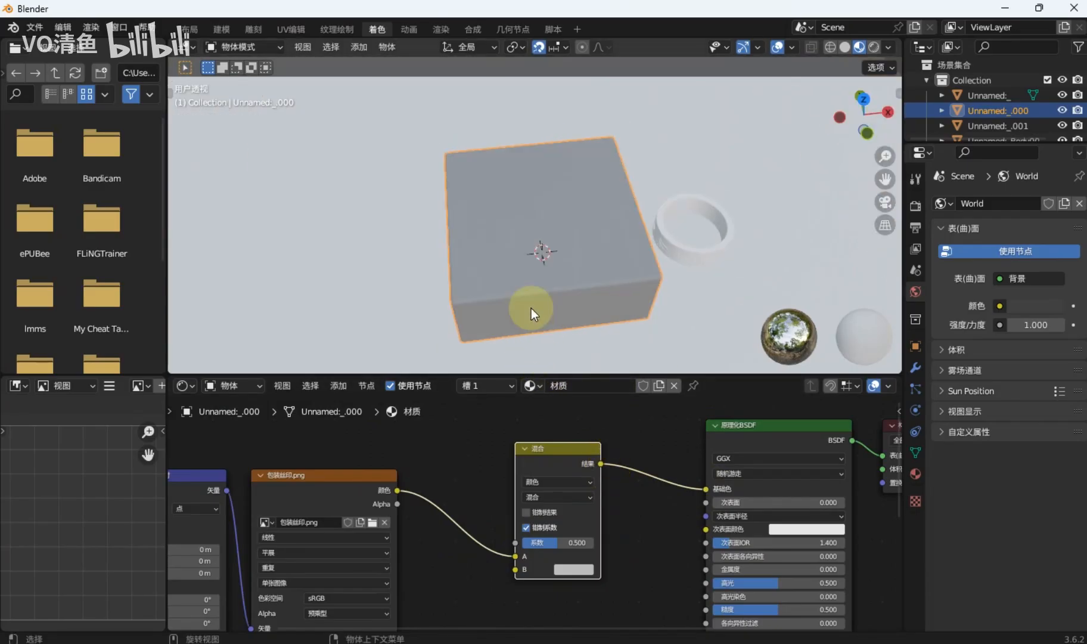
middle_click_drag(532, 306, 544, 212)
scroll(549, 456, "up", 4)
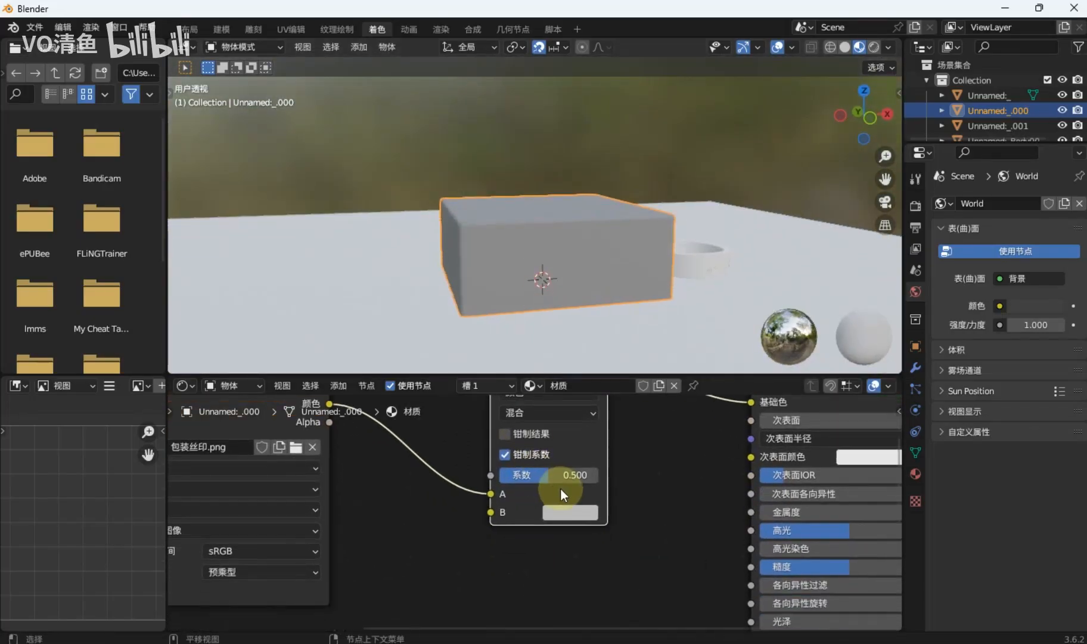
left_click(571, 437)
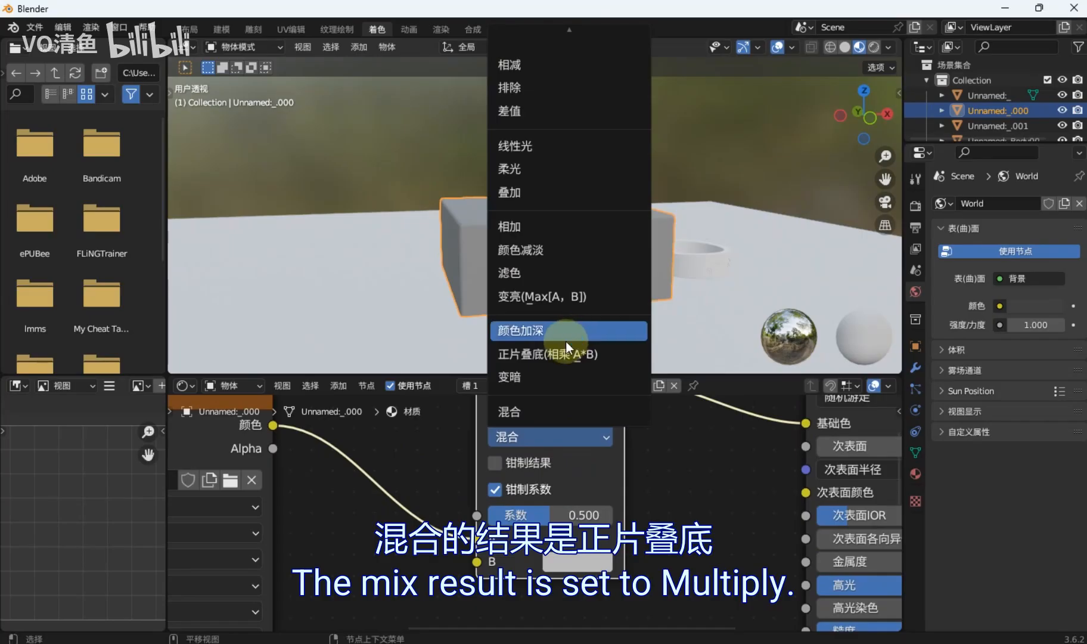
left_click(610, 353)
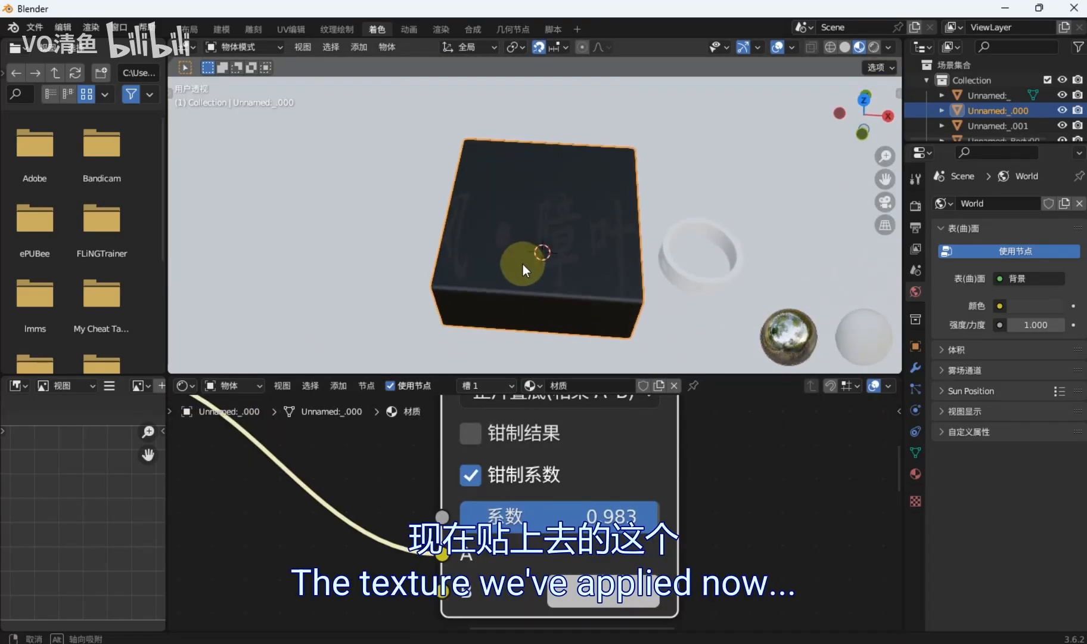
Show the lid from the top and insert a Color Ramp node between the image texture and the Multiply node
middle_click_drag(522, 264, 562, 246)
key("grave")
left_click(566, 150)
scroll(554, 453, "down", 5)
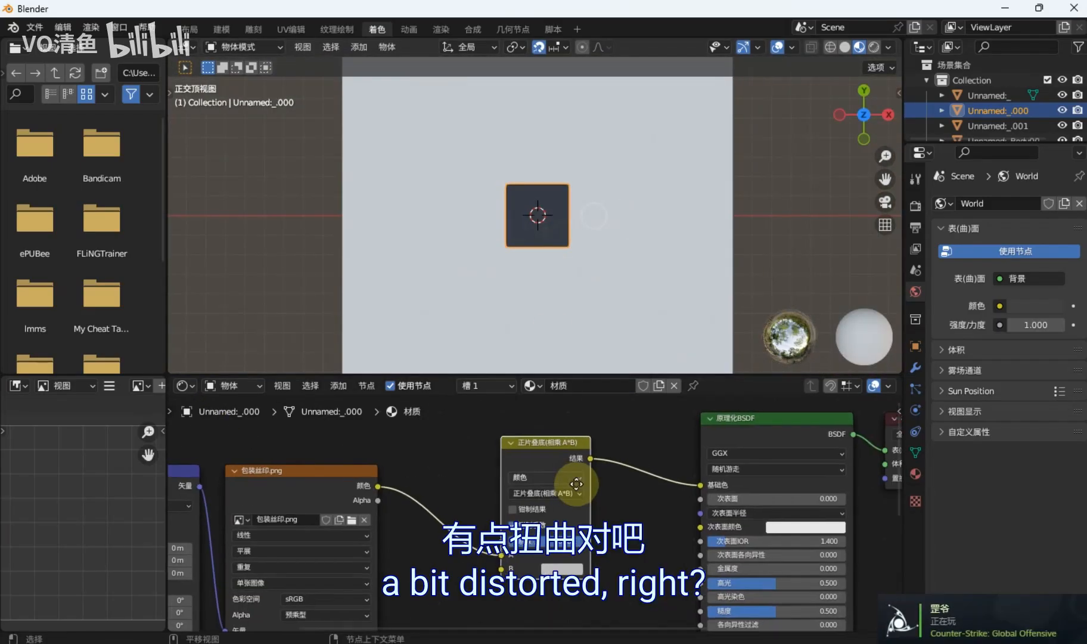
mouse_move(554, 441)
left_mouse_down()
mouse_move(528, 430)
mouse_move(590, 418)
mouse_move(555, 429)
left_mouse_up()
scroll(554, 453, "down", 3)
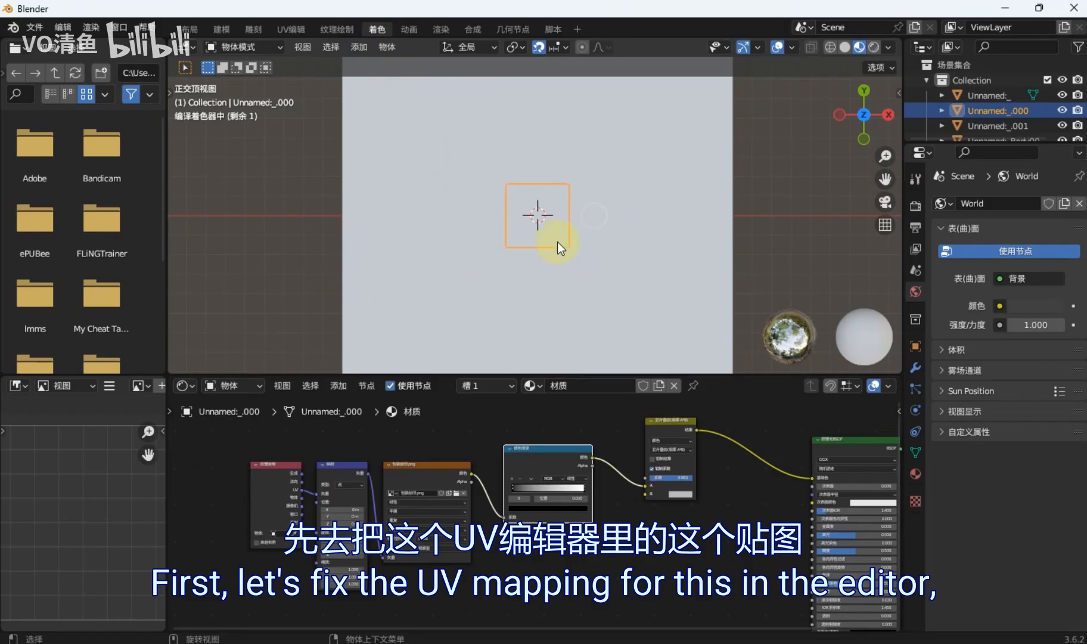
Put the lid in edit mode, select its top face, and open the UV Editing workspace
scroll(529, 217, "up", 6)
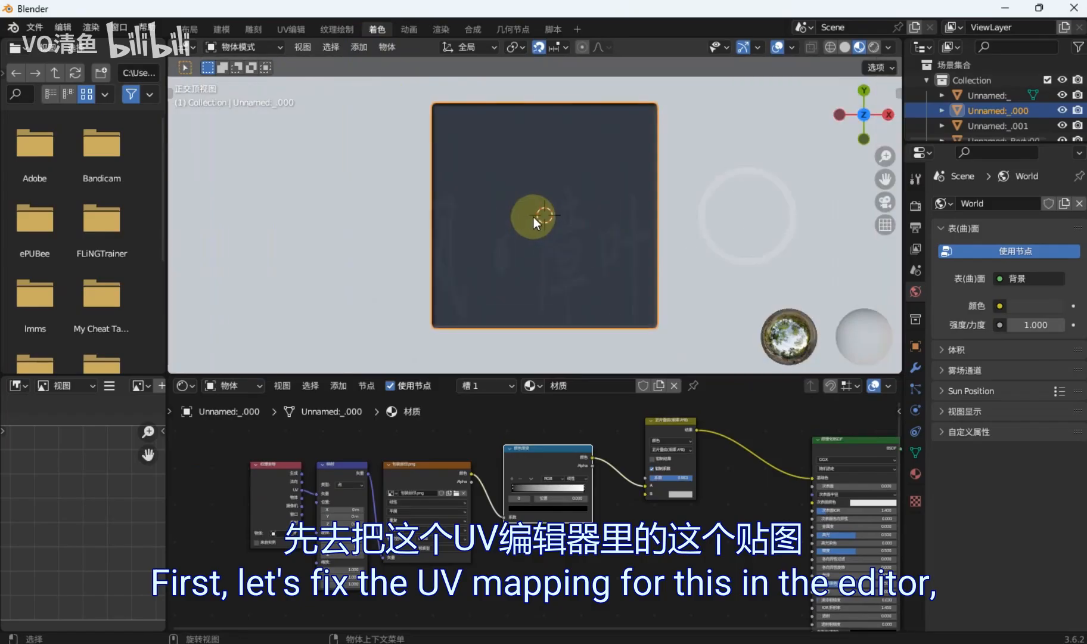
key("Tab")
left_click(415, 62)
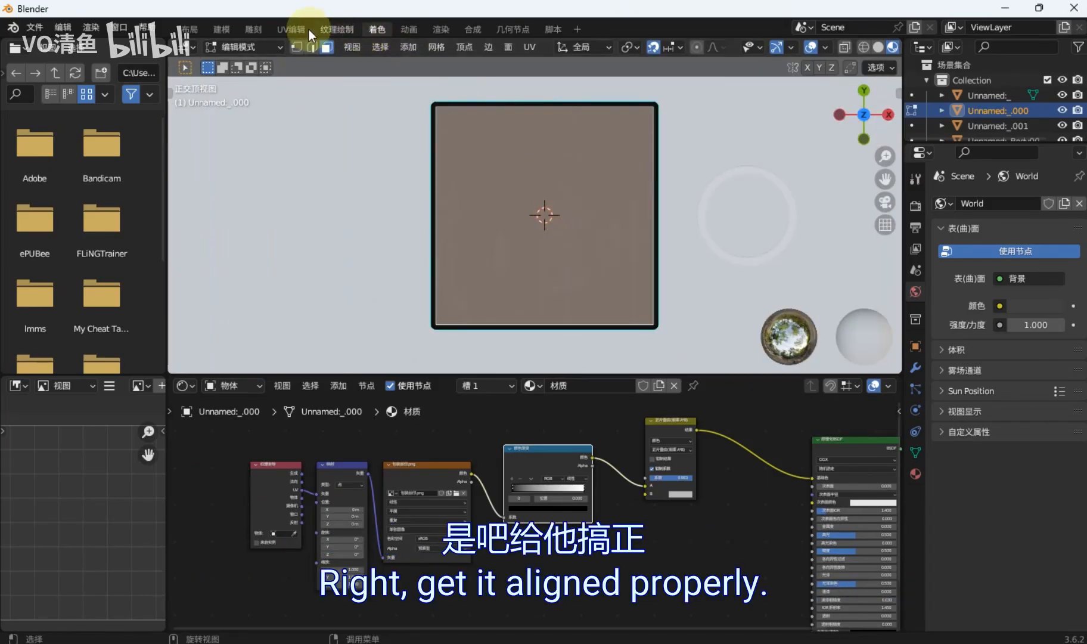
left_click(275, 33)
left_click(668, 326)
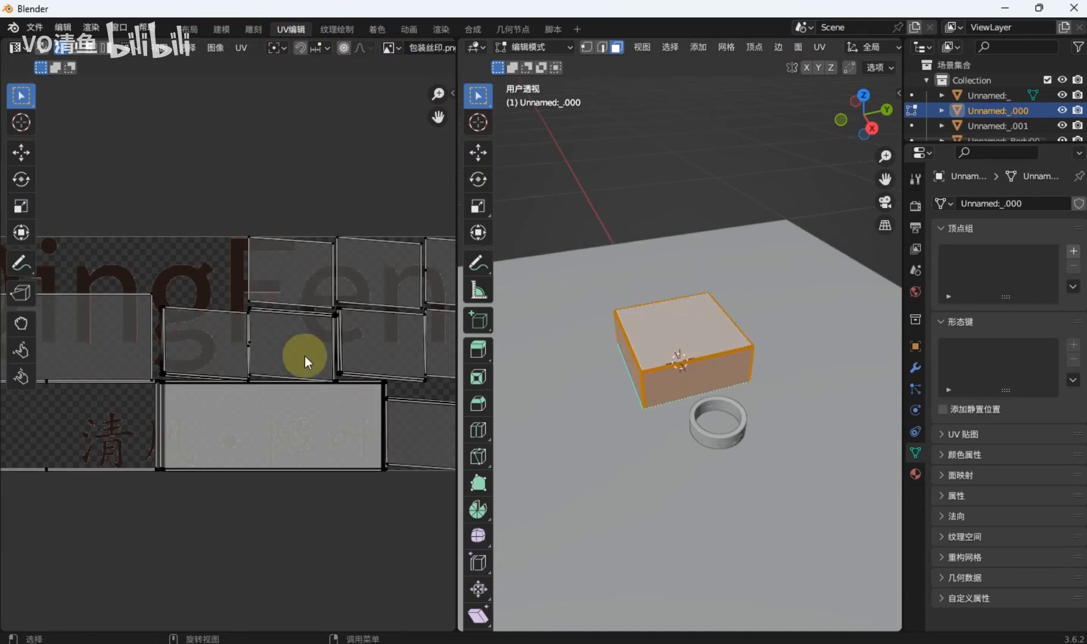
Unwrap the whole lid with the standard Unwrap (展开) method
scroll(252, 349, "down", 6)
scroll(294, 314, "up", 8)
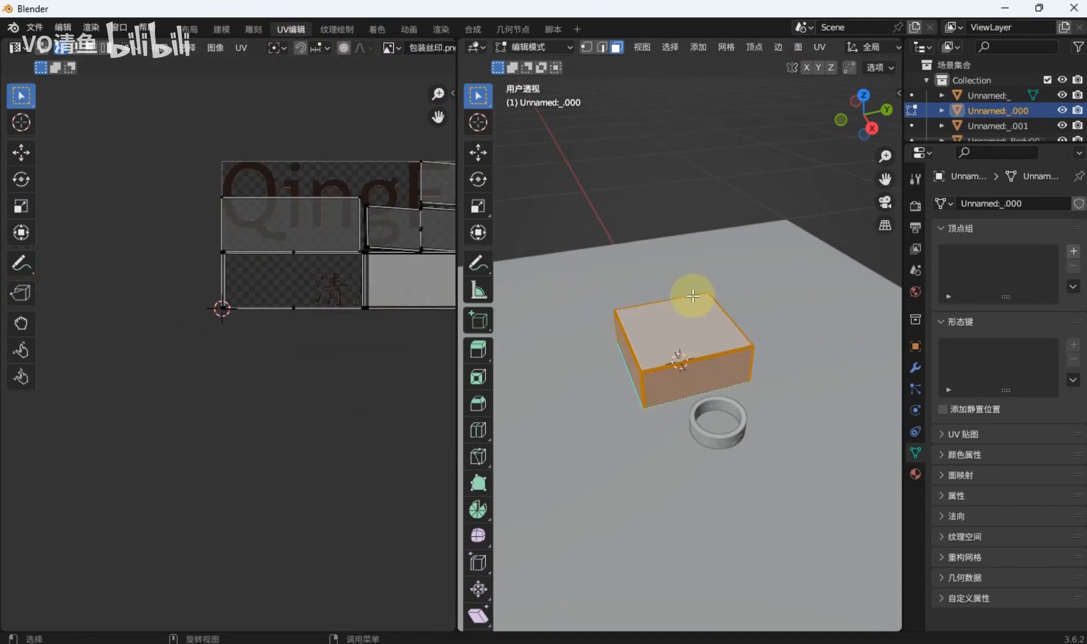
scroll(650, 283, "up", 1)
key("u")
left_click(615, 160)
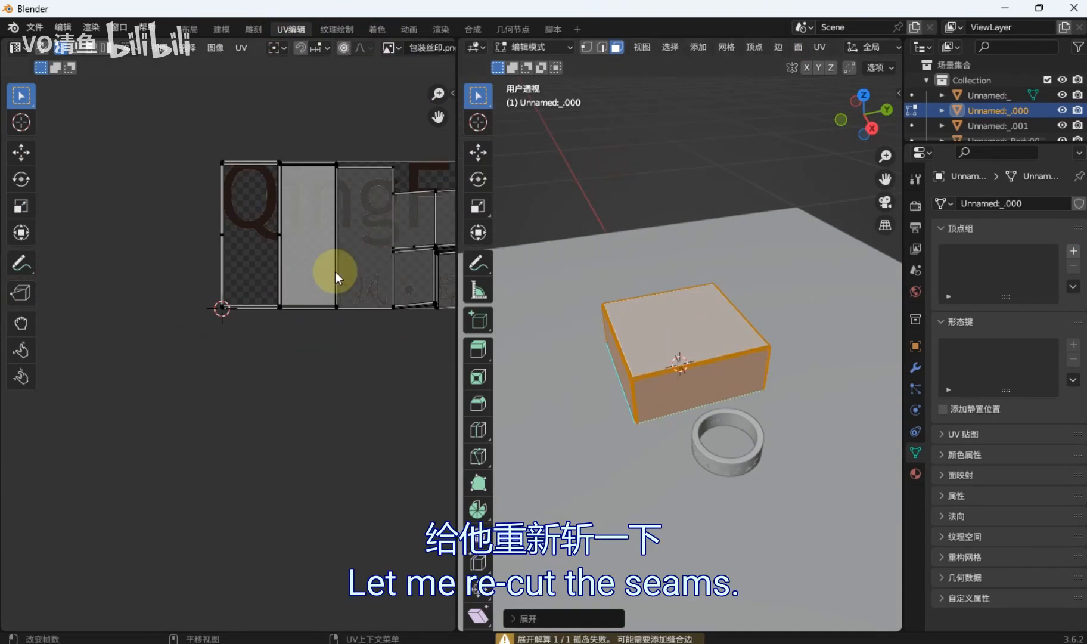
Select only the lid's top face in top view and unwrap it with the standard Unwrap (展开) method
scroll(335, 272, "up", 4)
key("KP_7")
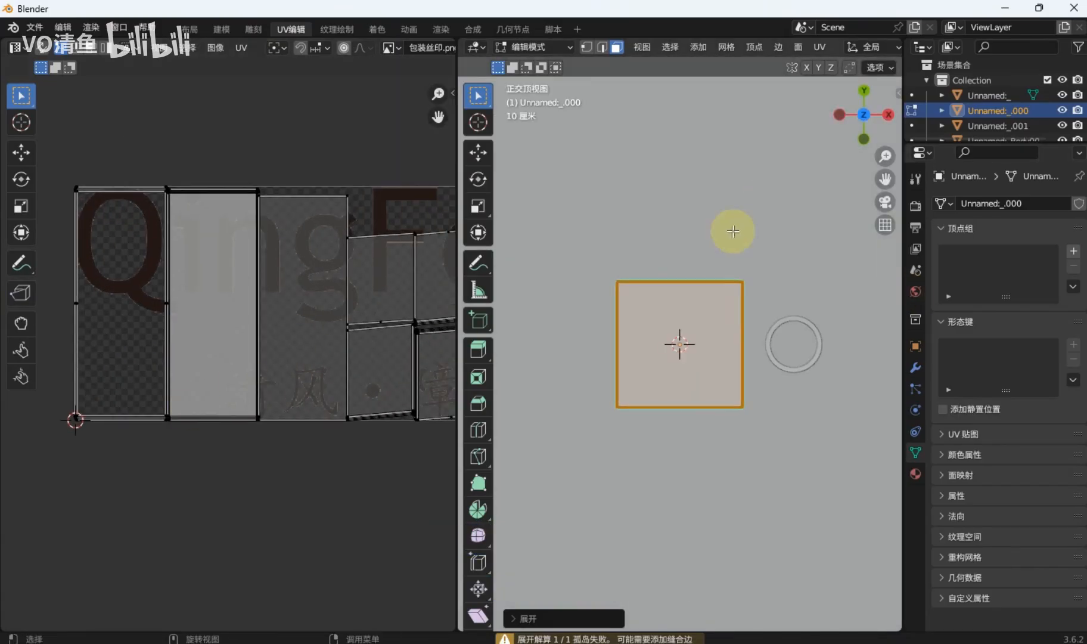
scroll(728, 228, "up", 4)
left_click(706, 313)
scroll(707, 310, "down", 1)
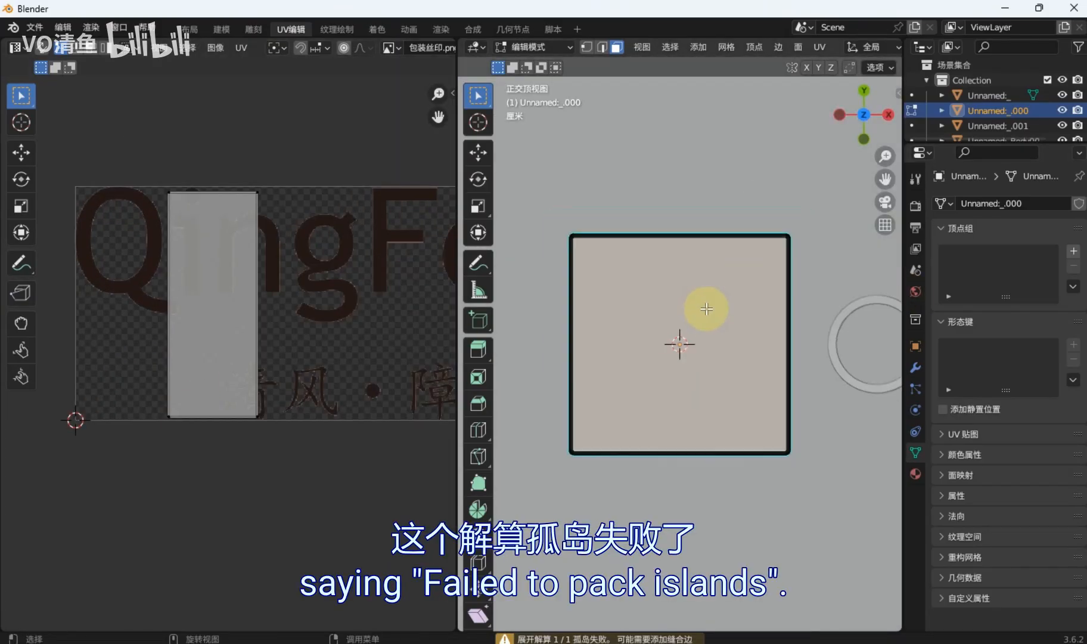
key("u")
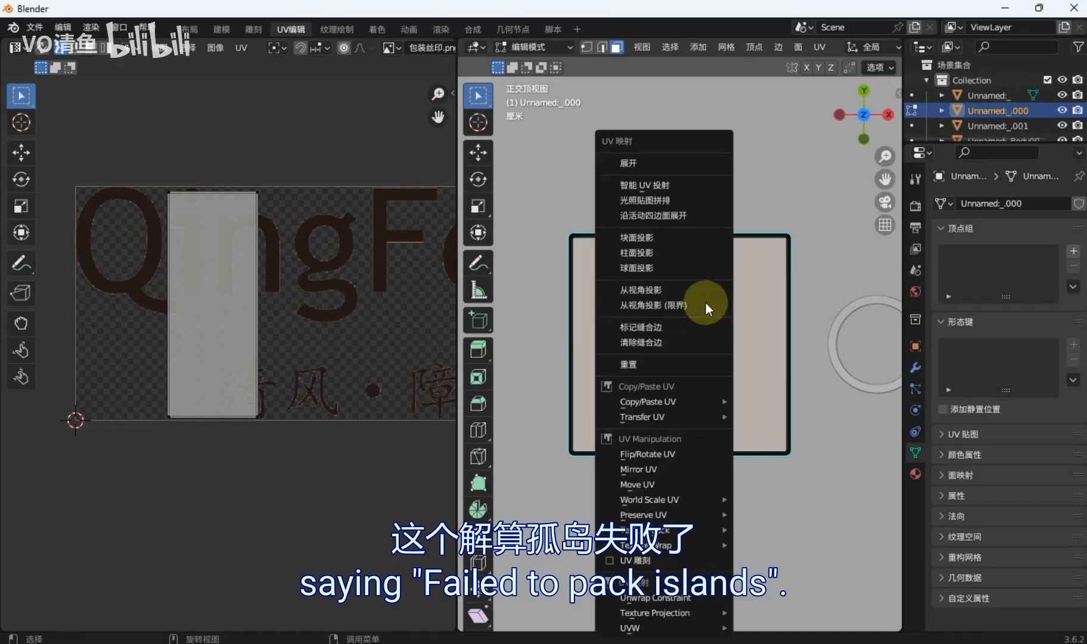
left_click(675, 170)
scroll(318, 262, "down", 3)
middle_click_drag(319, 260, 299, 254)
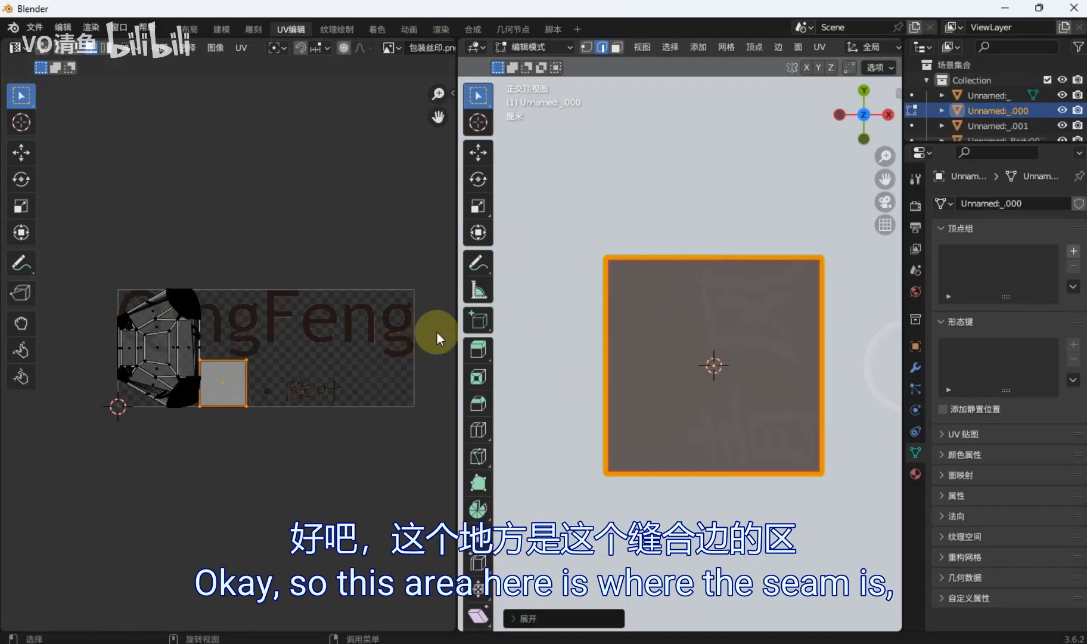
Select the UV islands of the lid's other faces and move them up and left, away from the logo image
scroll(221, 370, "up", 4)
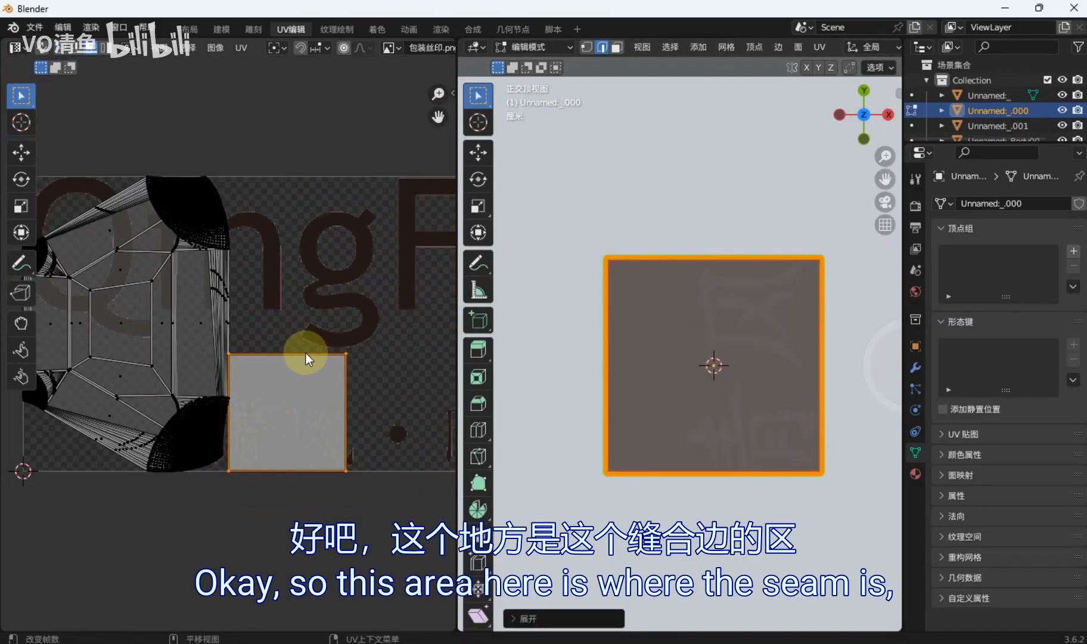
middle_click_drag(283, 380, 357, 387)
left_click_drag(79, 117, 301, 527)
left_click_drag(318, 548, 324, 564)
left_click_drag(99, 174, 257, 496)
left_click_drag(89, 130, 318, 565)
left_click_drag(272, 391, 177, 329)
scroll(268, 314, "down", 2)
left_click_drag(206, 286, 377, 515)
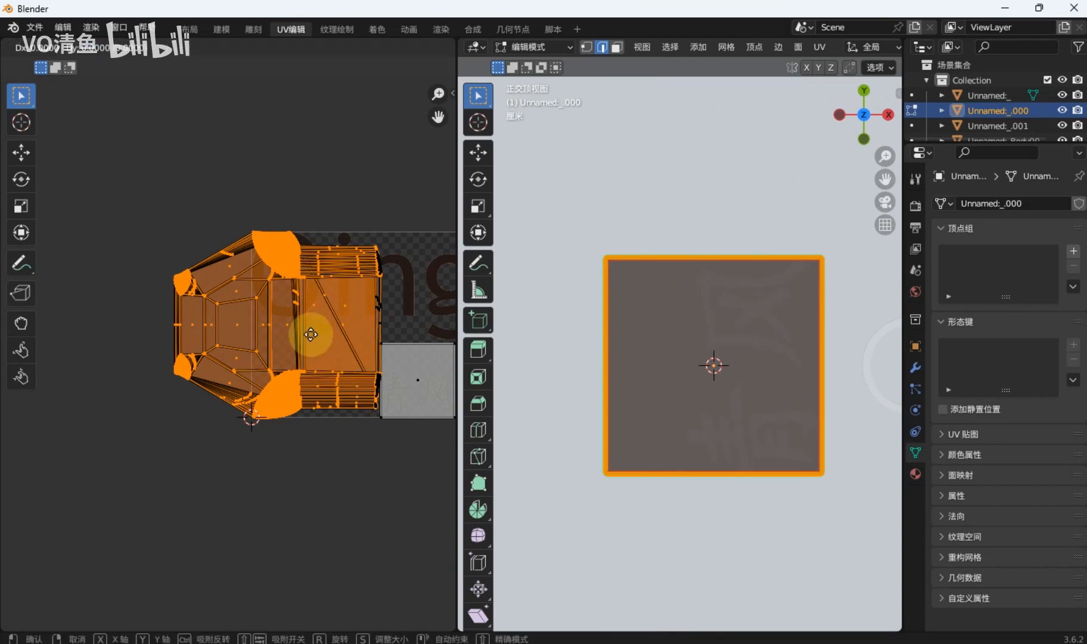
left_click(199, 204)
left_click_drag(317, 158, 379, 470)
key("g")
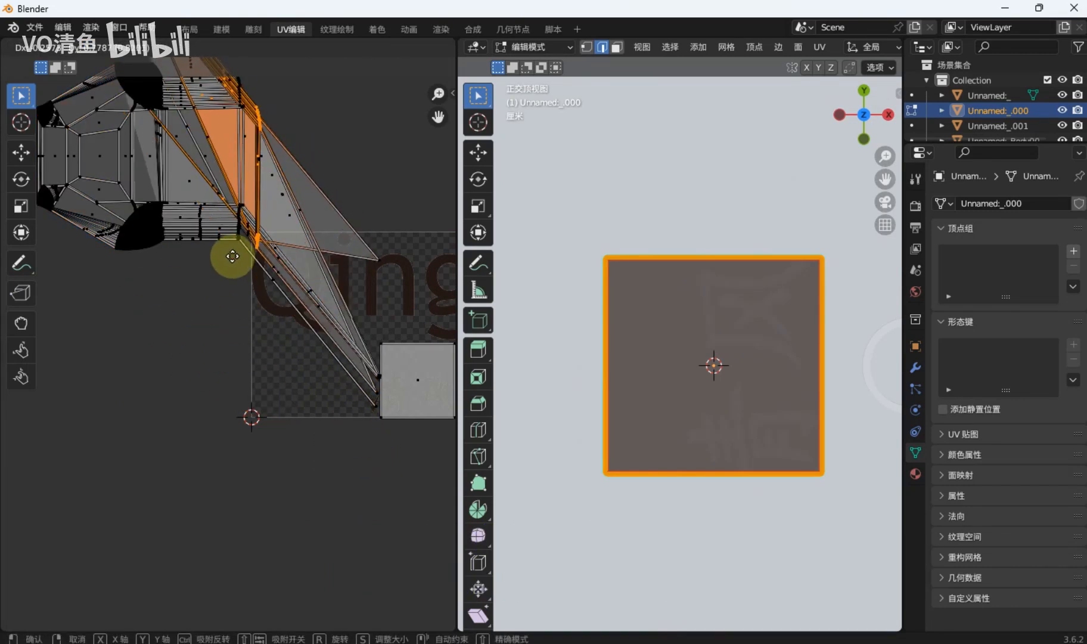
left_click(233, 256)
Move the leftover stretched UV points of the lid's other faces left along X until they clear the logo image
scroll(328, 334, "up", 4)
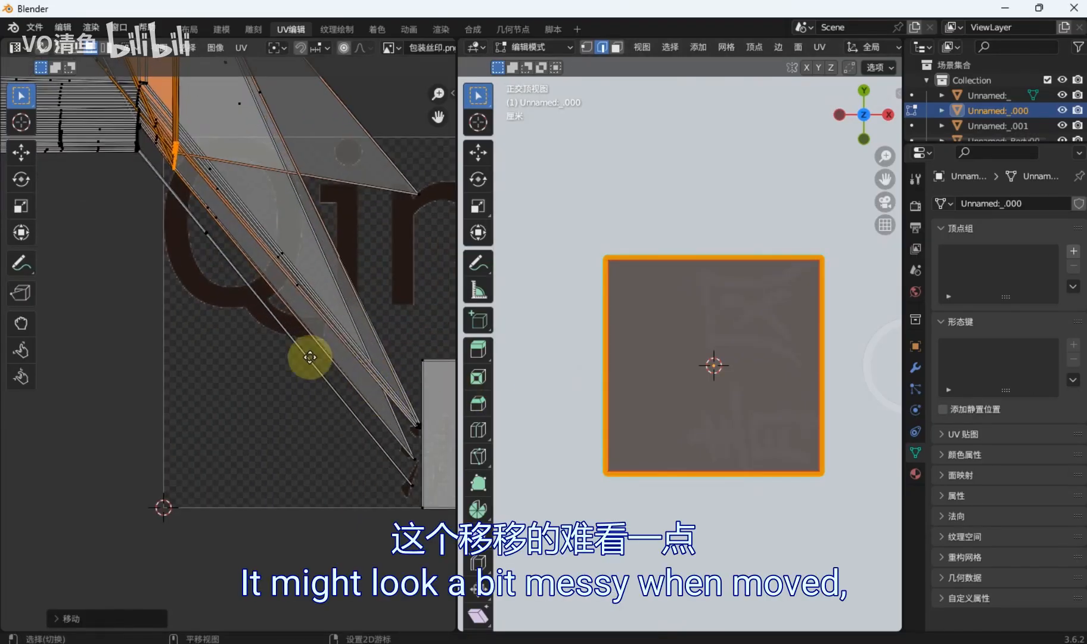
middle_click_drag(366, 387, 285, 347)
middle_click_drag(344, 368, 301, 347)
left_click_drag(301, 347, 409, 340)
scroll(238, 343, "down", 3)
middle_click_drag(238, 340, 286, 424)
scroll(275, 441, "down", 2)
left_click_drag(160, 242, 71, 121)
mouse_move(186, 293)
middle_mouse_down()
mouse_move(333, 325)
mouse_move(189, 279)
middle_mouse_up()
key("g")
key("x")
left_click(203, 292)
Select the top face's square UV island, shift it to the middle of the logo, and scale it to nearly the image's width
scroll(302, 407, "up", 2)
middle_click_drag(265, 411, 102, 394)
left_click_drag(168, 297, 333, 458)
scroll(302, 416, "down", 2)
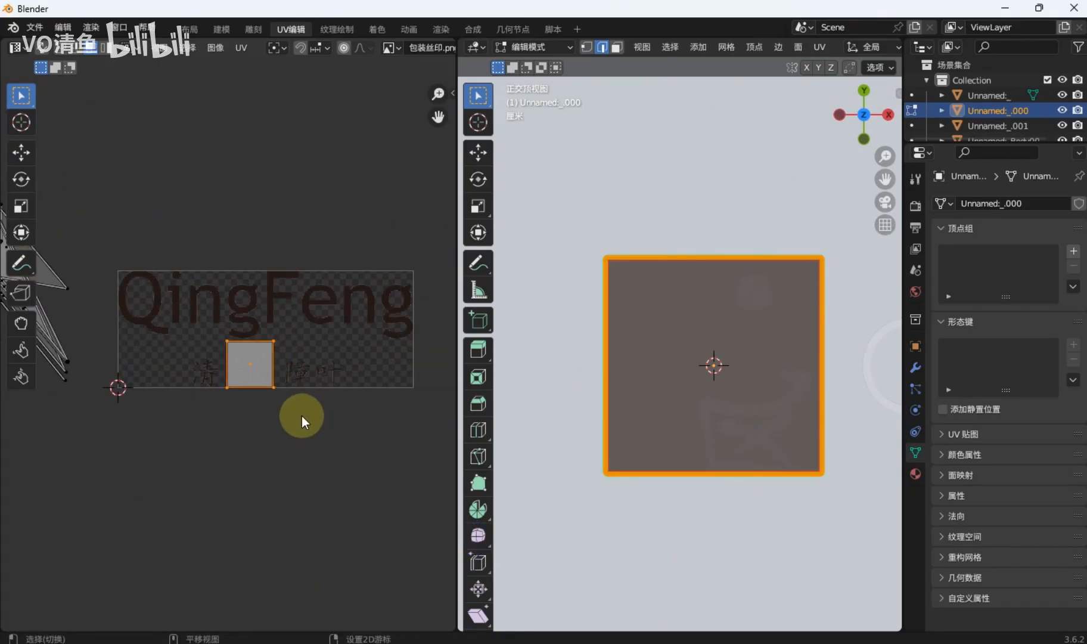
middle_click_drag(302, 415, 316, 432)
key("s")
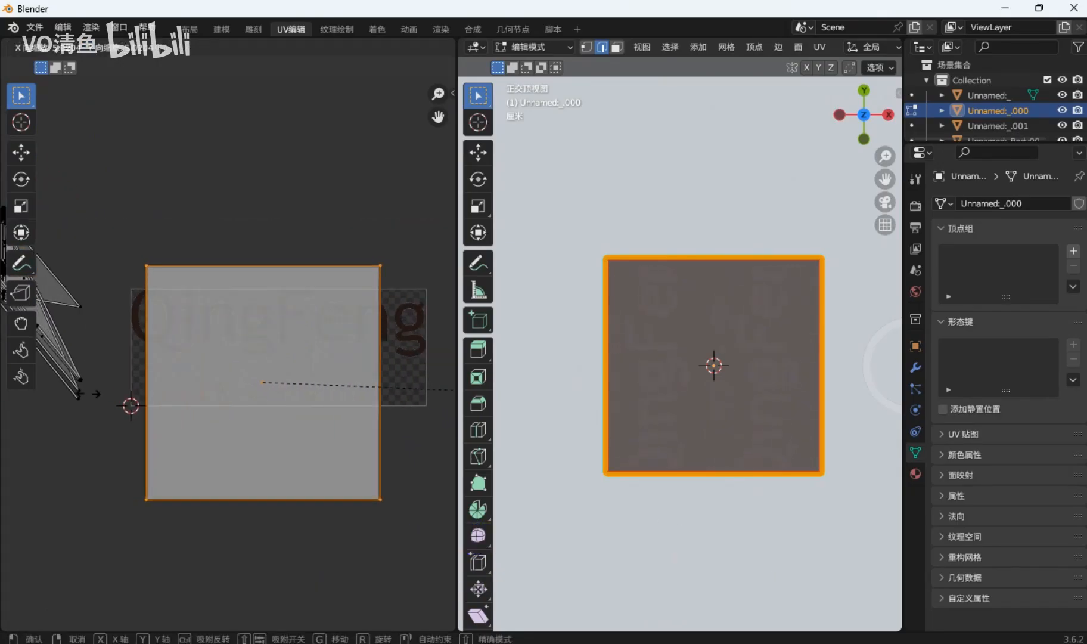
left_click(173, 394)
middle_click_drag(313, 353, 303, 367, "shift")
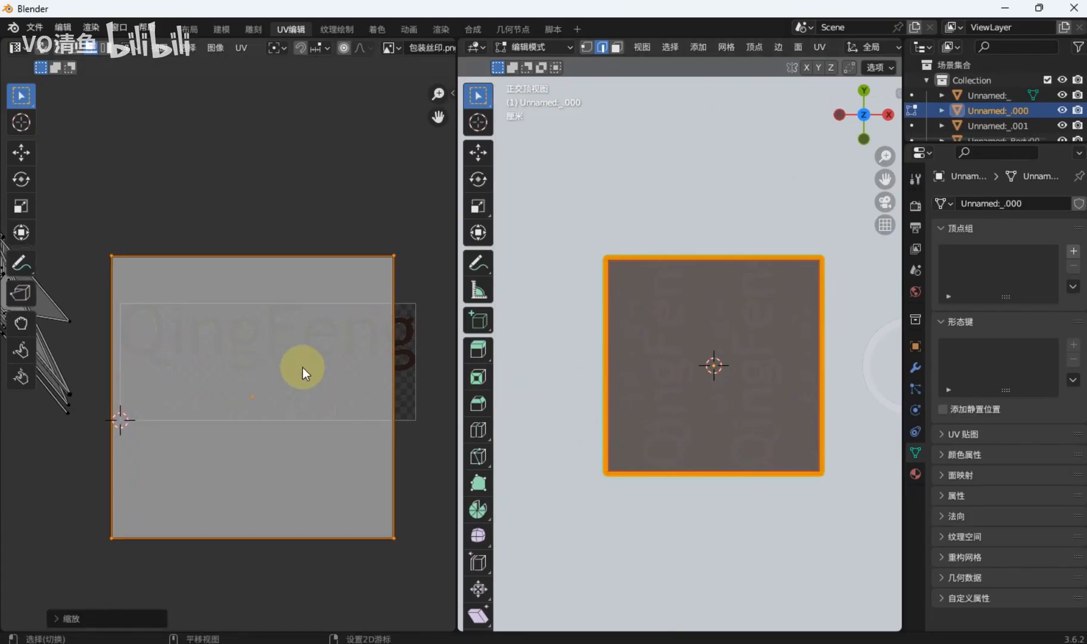
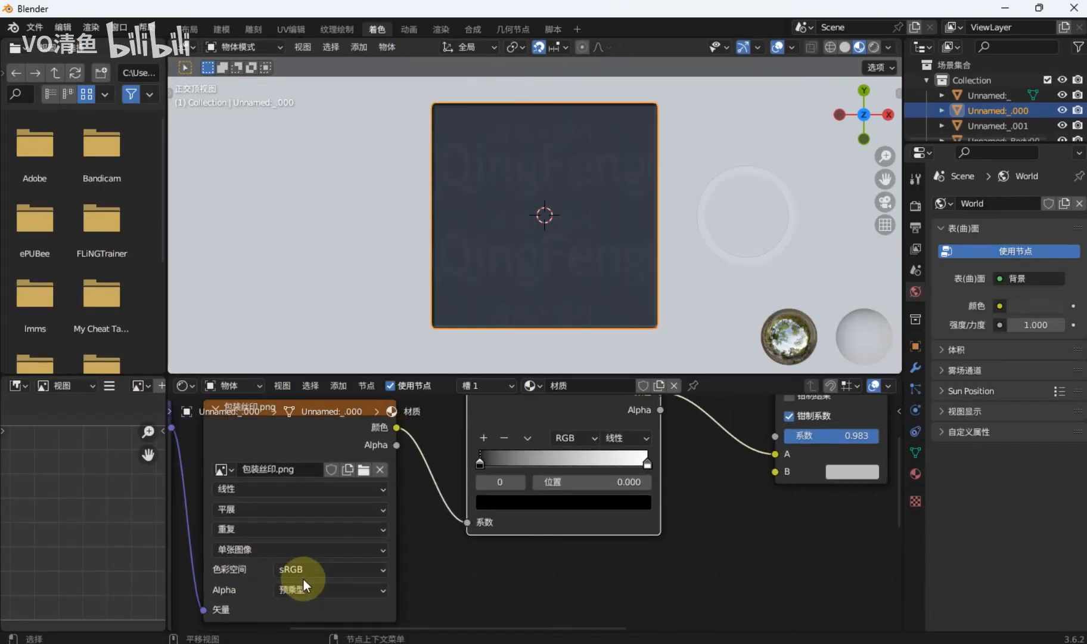
Set the image texture's extension mode to Clip (裁剪) in the lid's material
middle_click_drag(302, 578, 322, 546)
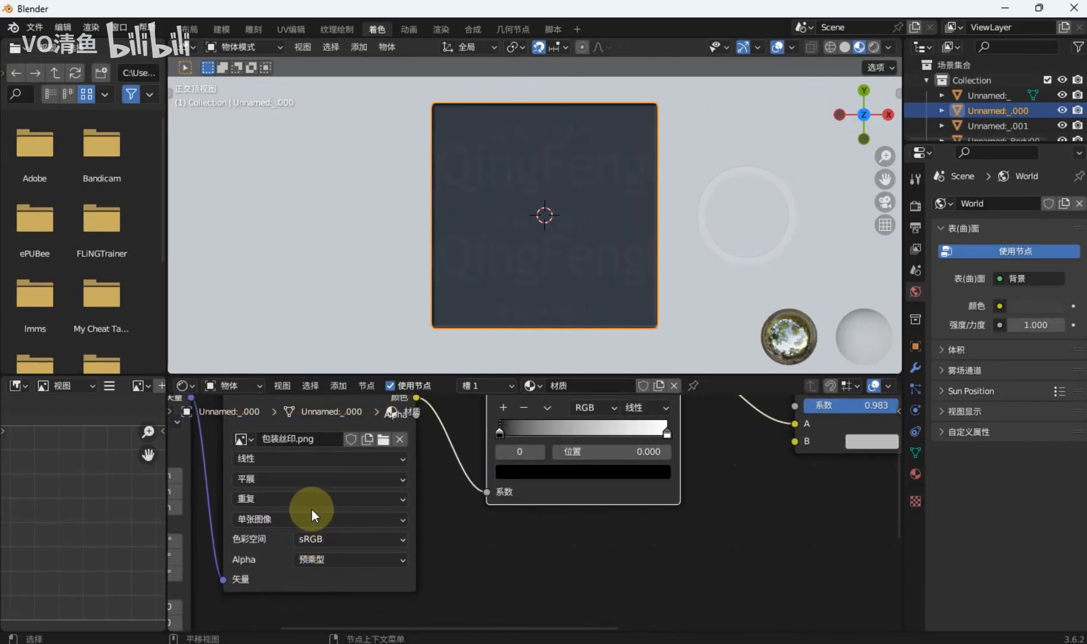
left_click(299, 497)
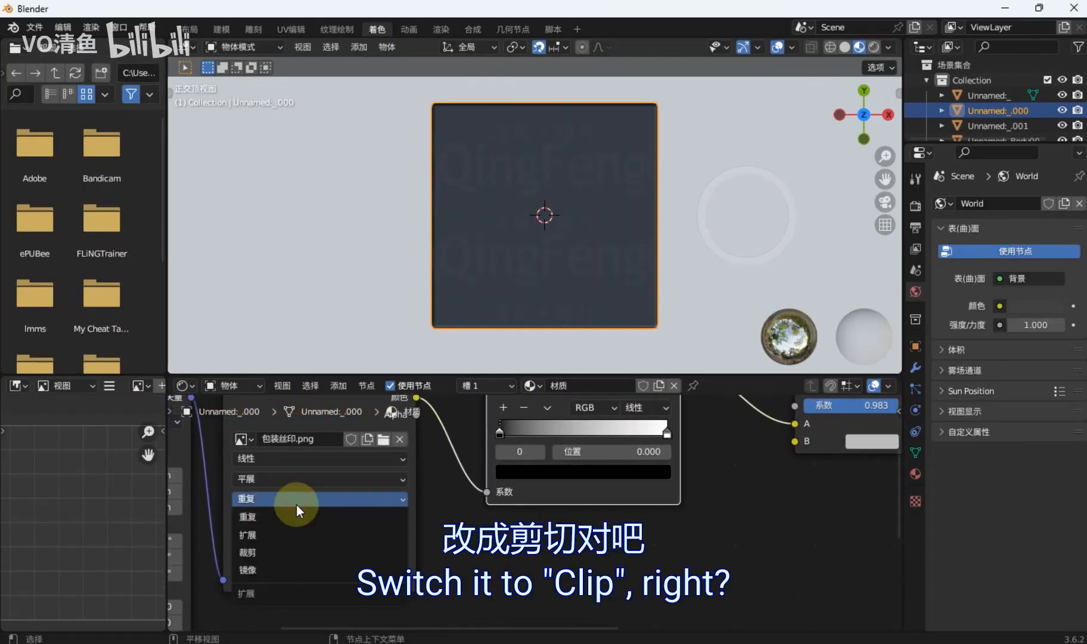
left_click(278, 554)
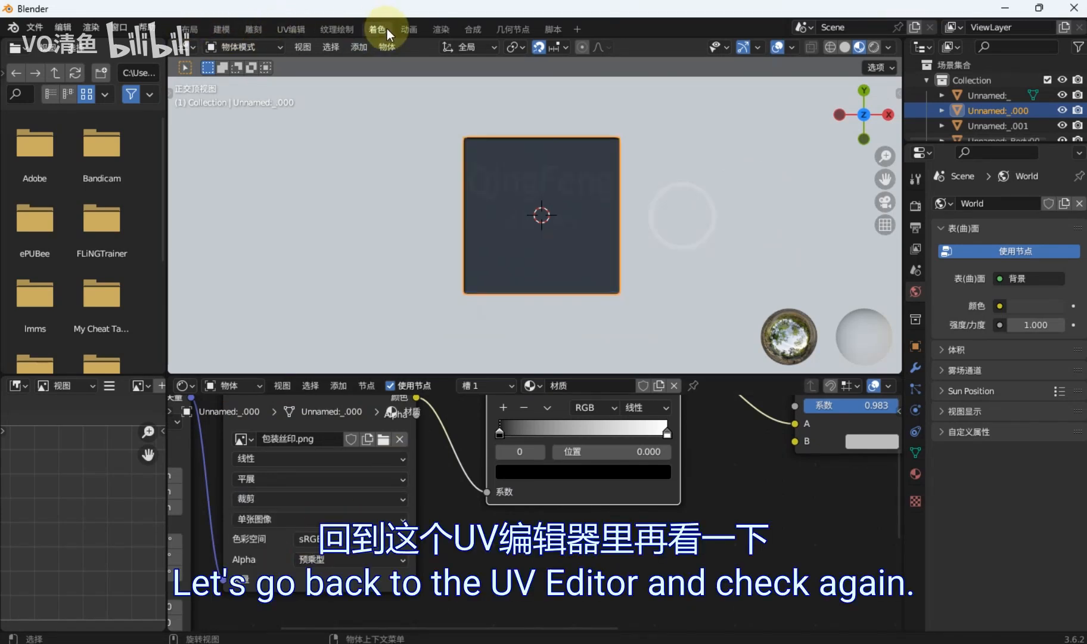
In the UV Editing workspace, select the lid's whole top-face UV island in face mode and move it up along Y
left_click(303, 31)
scroll(256, 358, "down", 2)
scroll(255, 358, "up", 3)
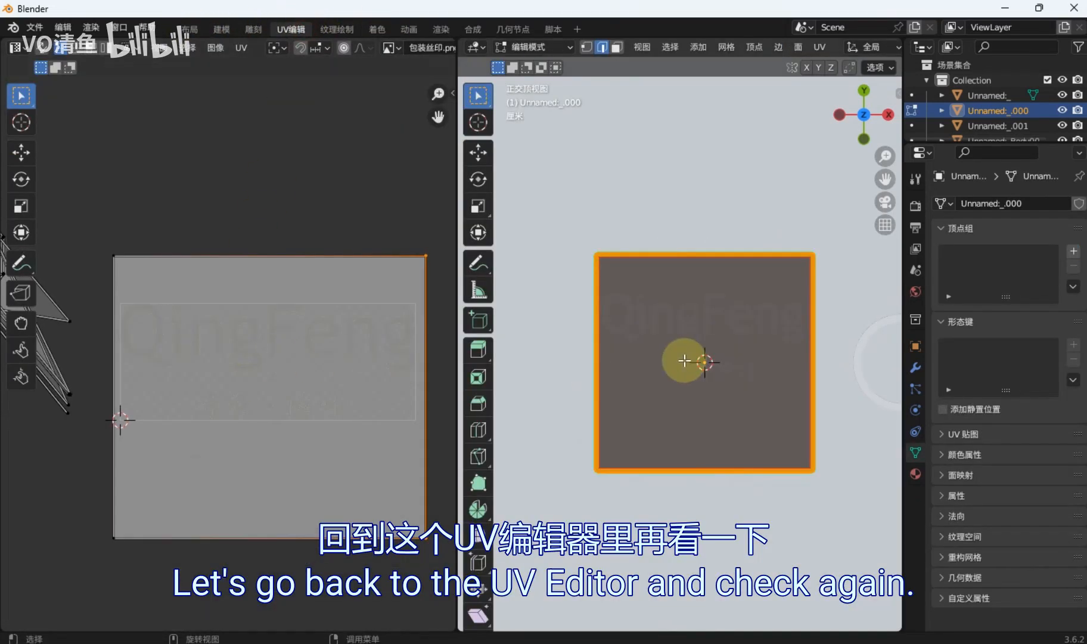
scroll(739, 381, "up", 2)
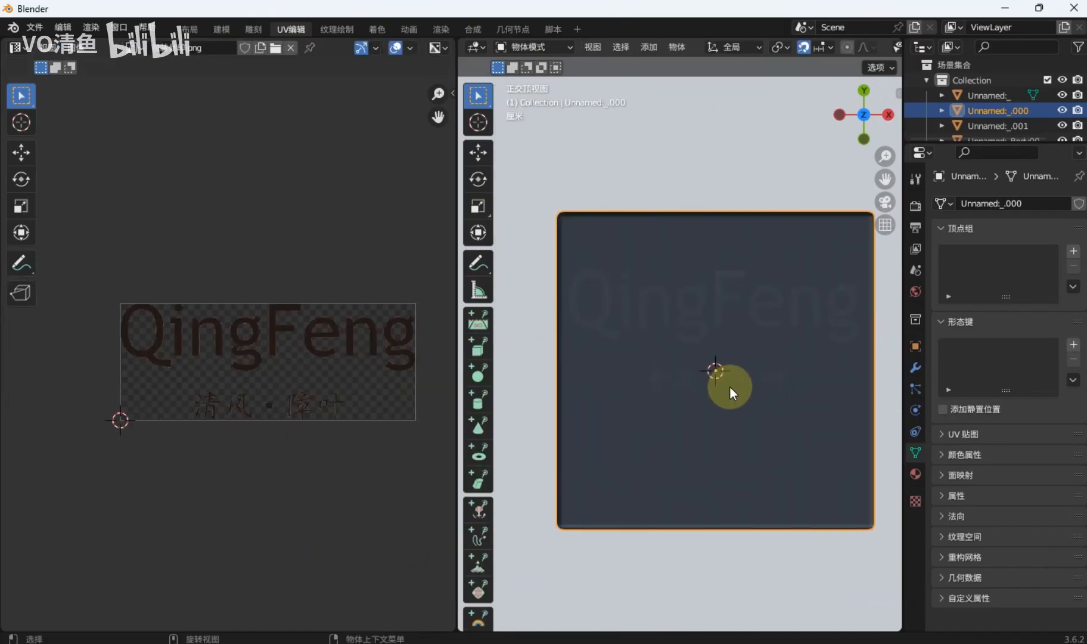
key("y")
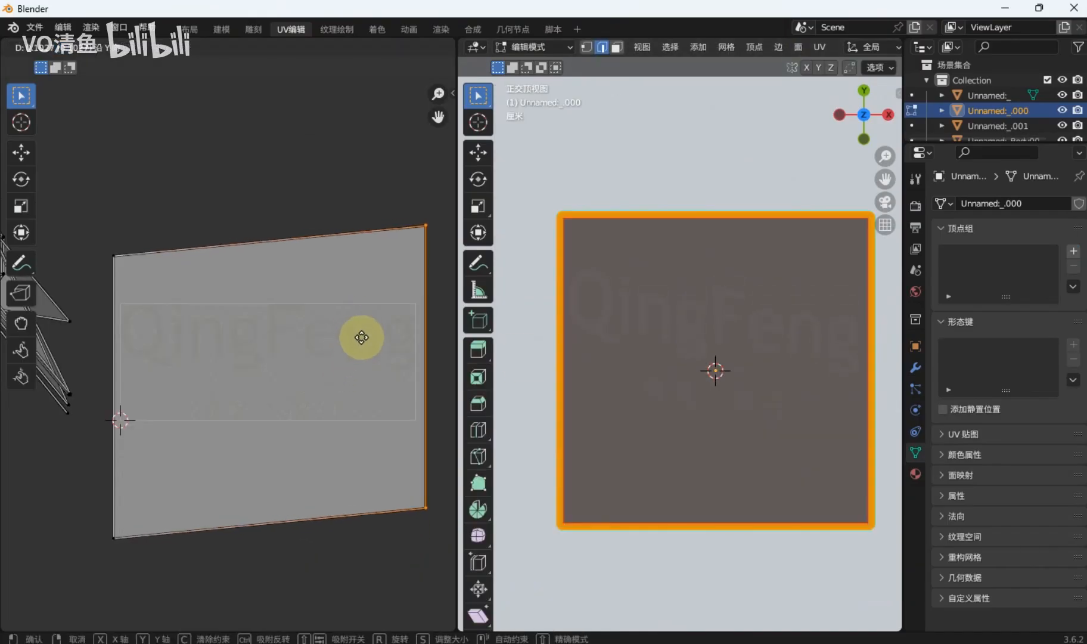
right_click(362, 338)
key("3")
left_click(344, 379)
key("g")
key("y")
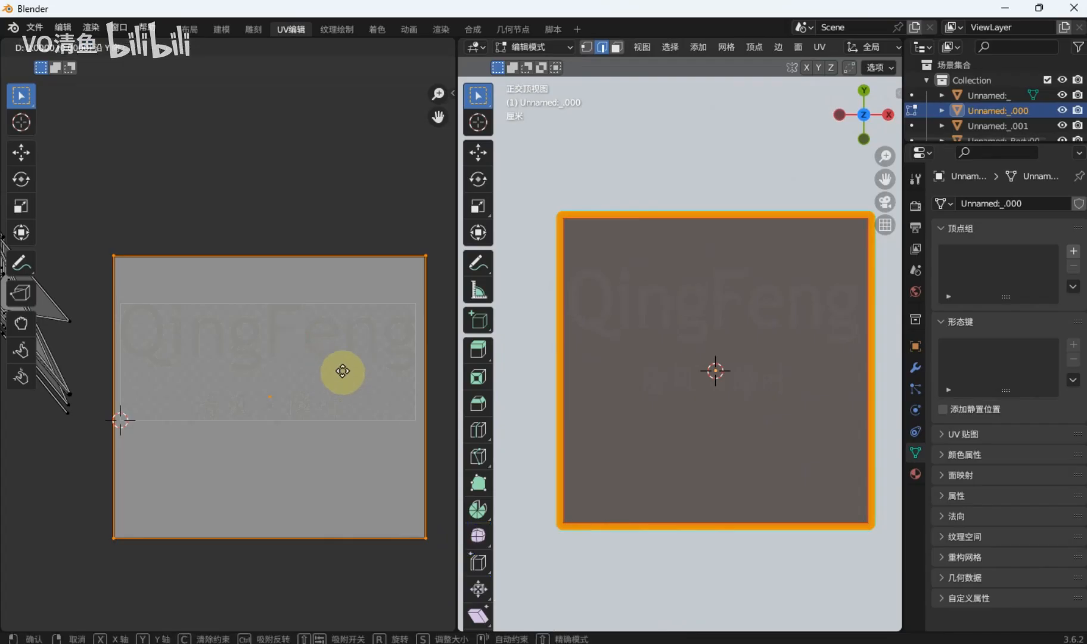
left_click(343, 347)
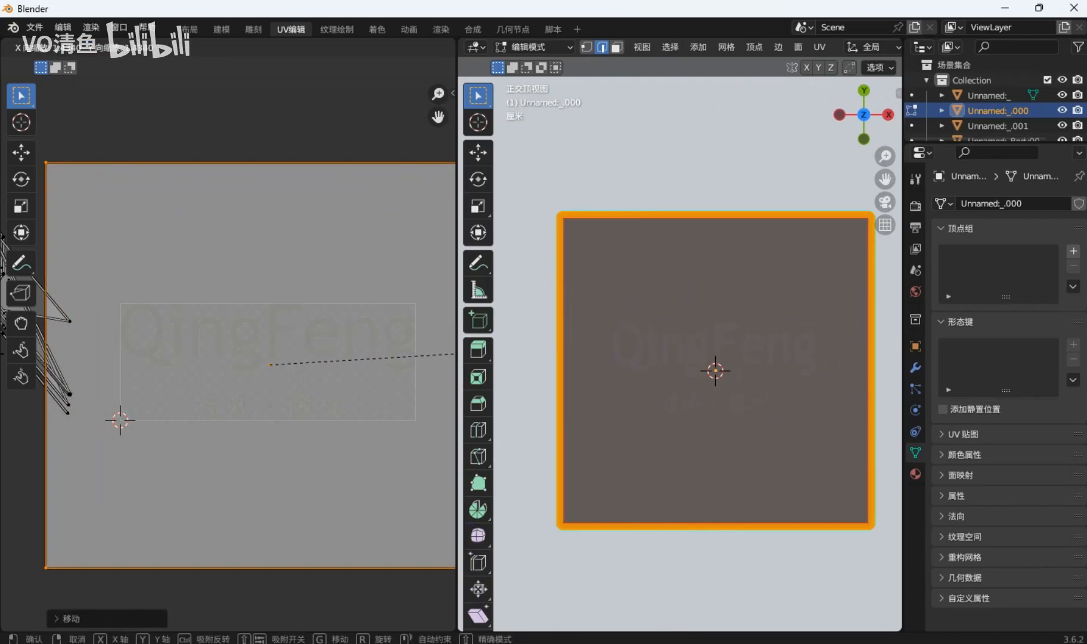
Enlarge the top face's UV island around the logo image and shift it slightly down along Y
key("y")
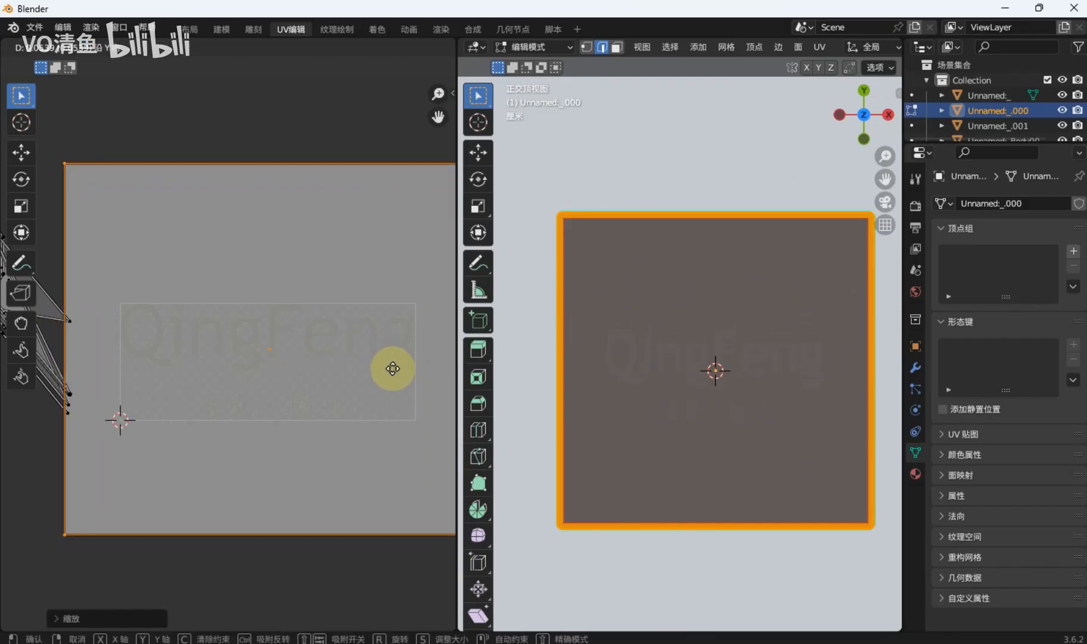
left_click(394, 378)
key("Tab")
middle_click_drag(771, 364, 732, 331)
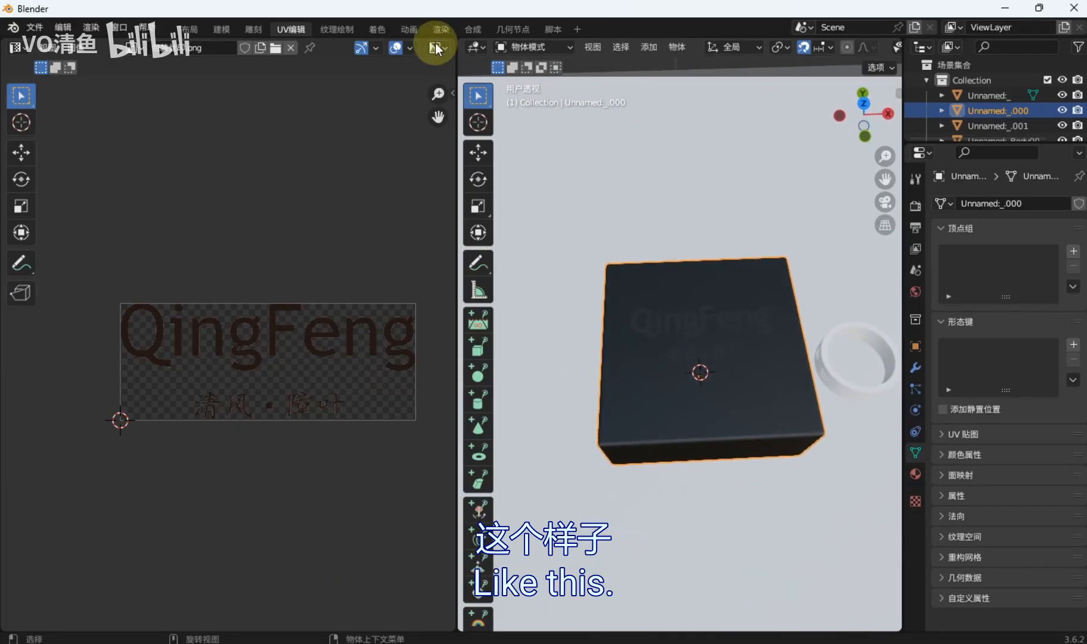
In the Shading workspace, set the color ramp's white stop to position 0.036 and inspect the logo on the lid
left_click(392, 29)
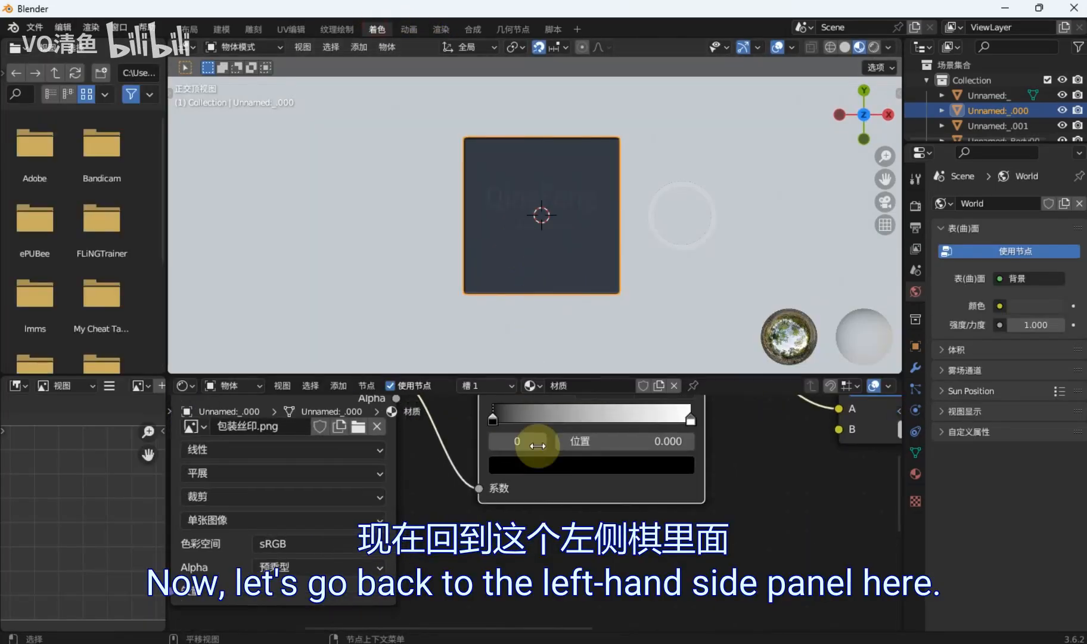
middle_click_drag(528, 473, 499, 529)
scroll(536, 497, "up", 3)
middle_click_drag(522, 482, 502, 532)
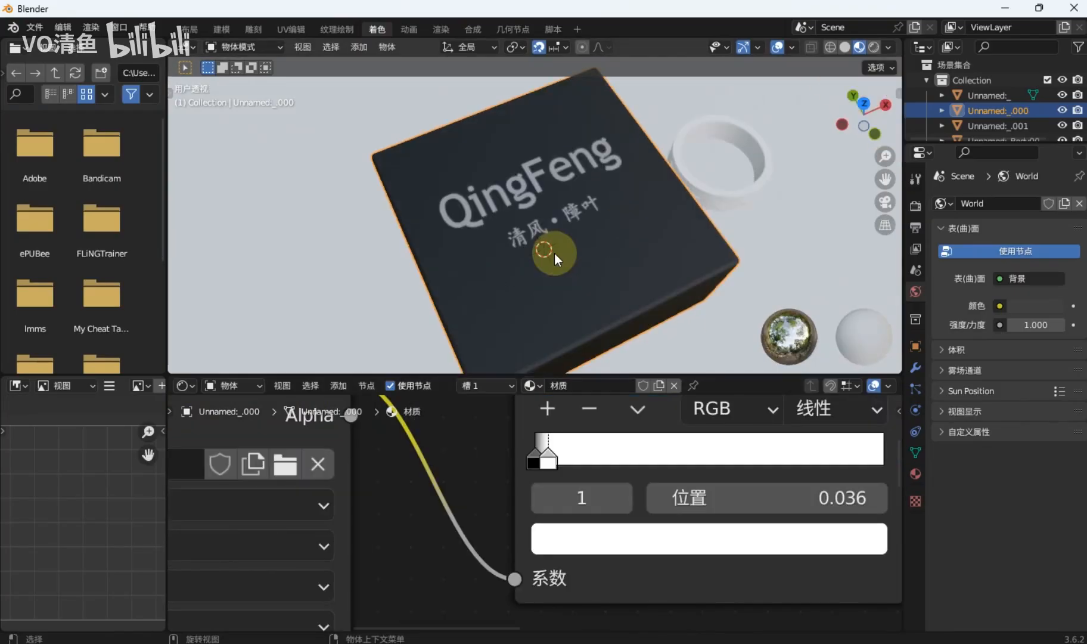
middle_click_drag(555, 254, 559, 310)
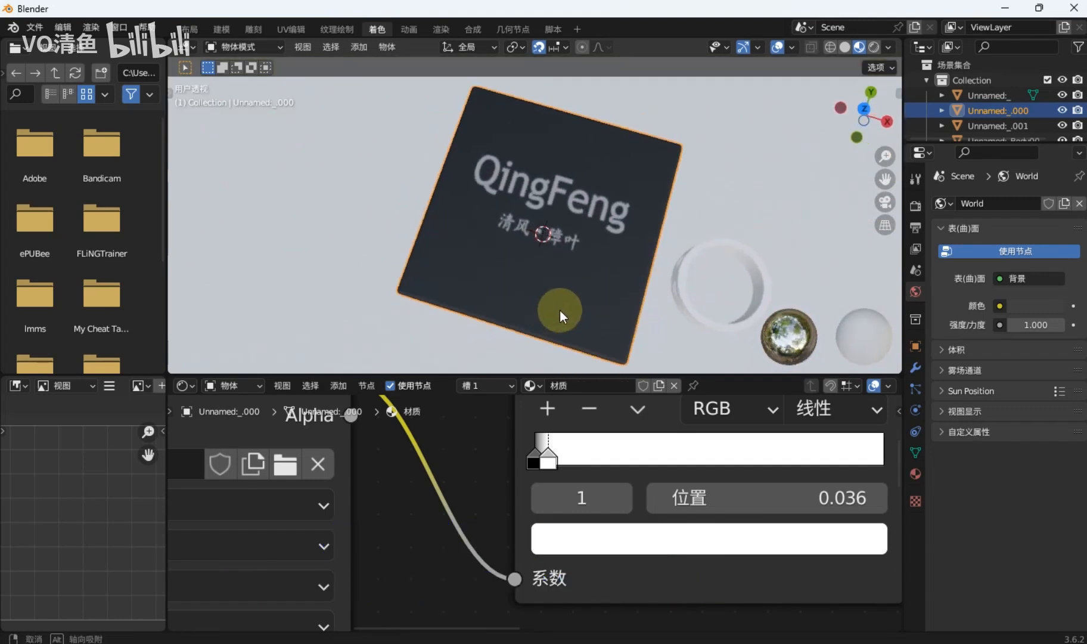
In the UV Editing workspace, scale the top-face UV island to about twice the logo image's width and nudge it down along Y
left_click(291, 29)
key("grave")
left_click(753, 236)
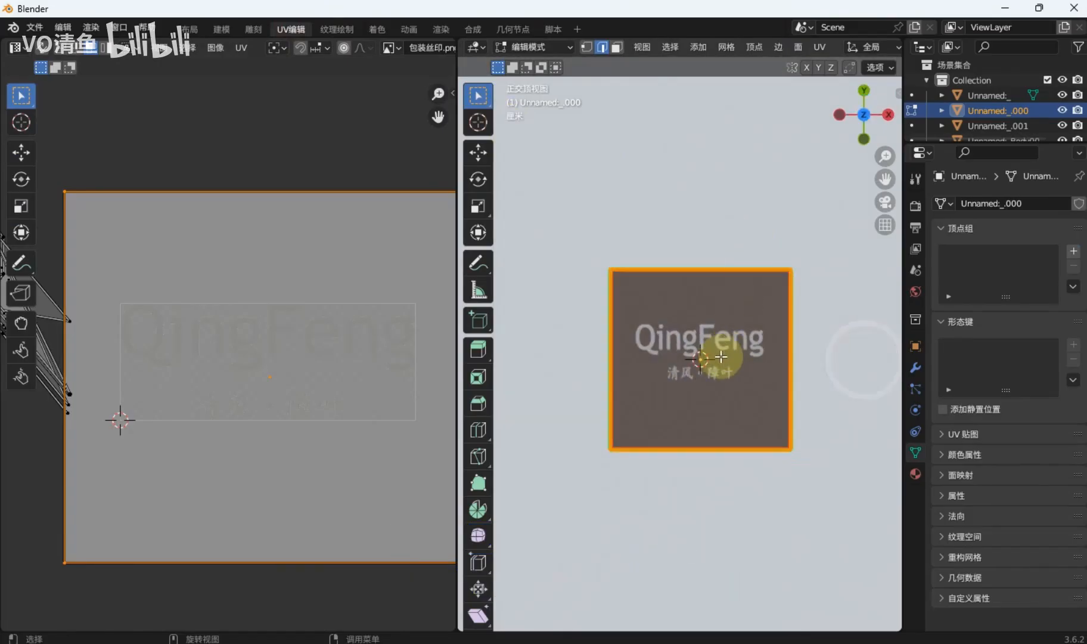
key("3")
scroll(274, 344, "down", 3)
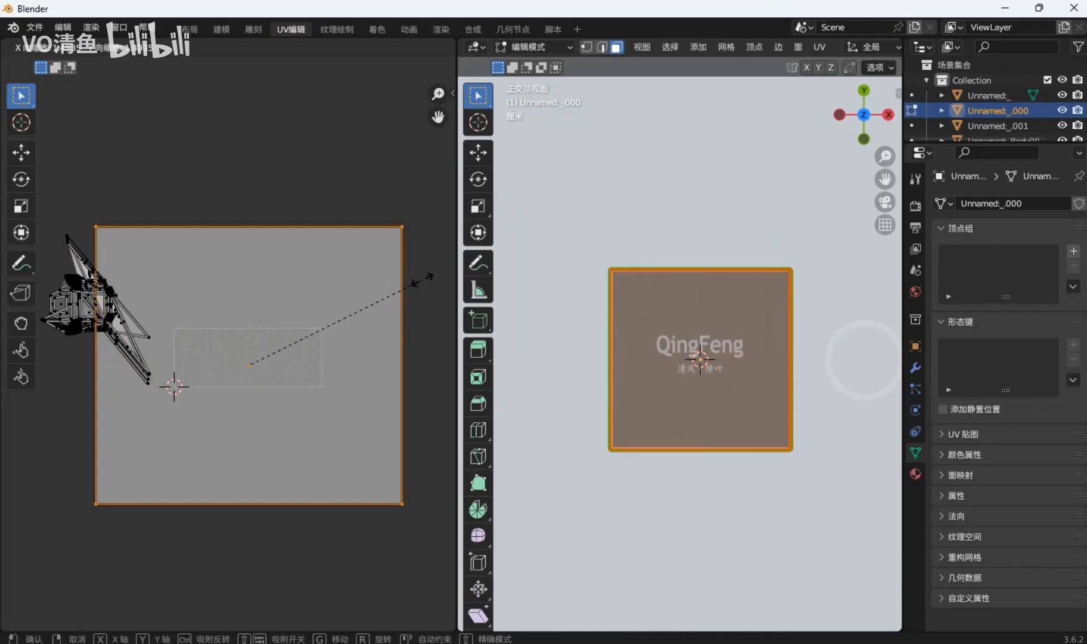
left_click(361, 342)
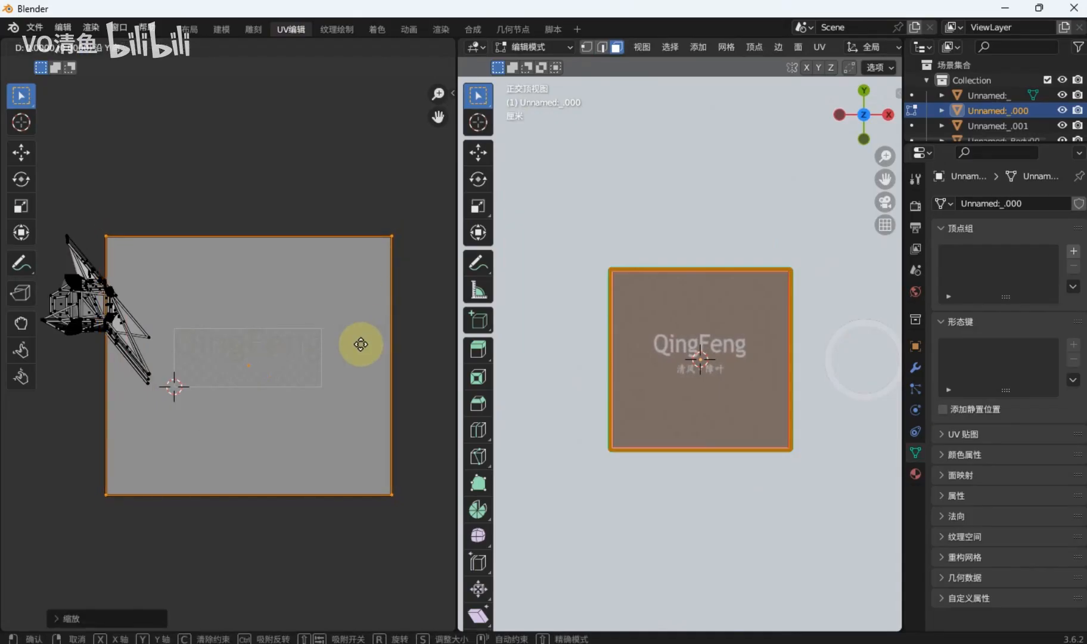
left_click_drag(361, 354, 361, 340)
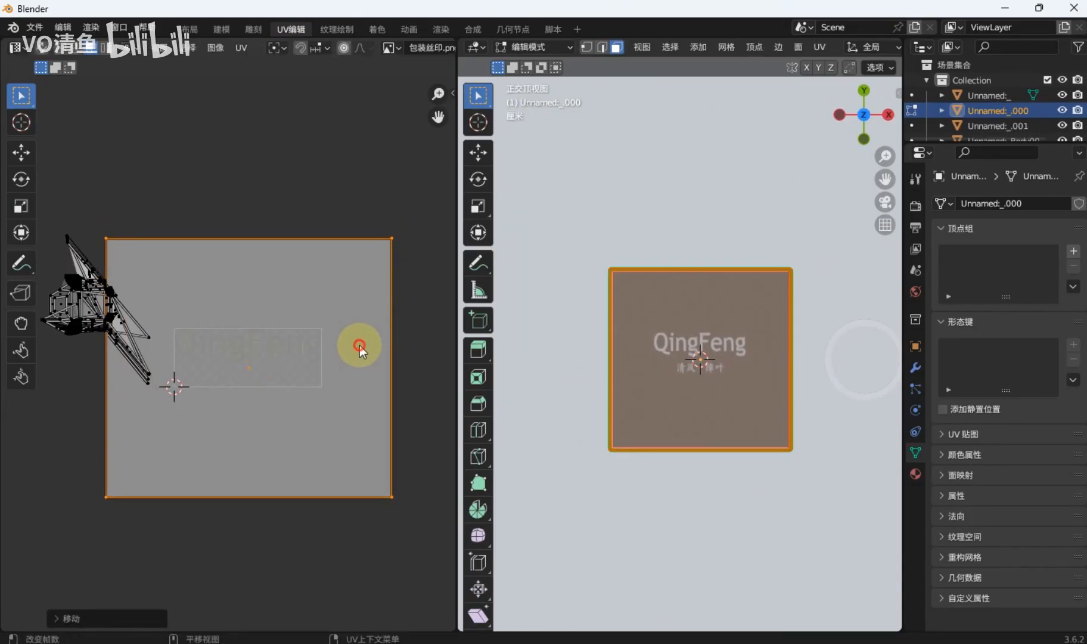
left_click(360, 346)
key("Tab")
middle_click_drag(720, 374, 692, 321)
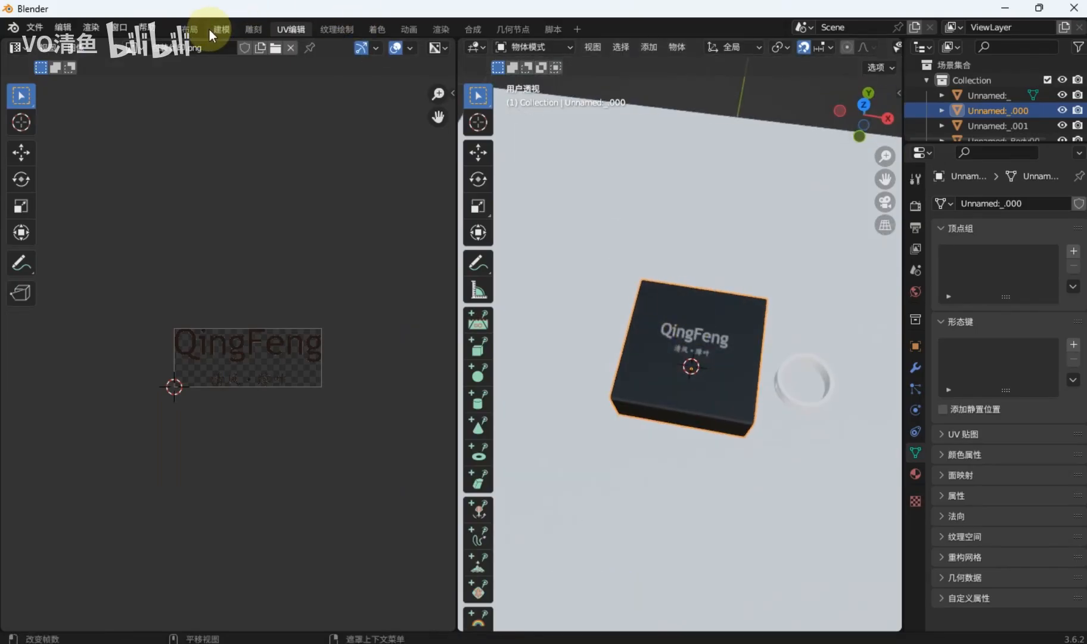
left_click(208, 29)
scroll(388, 374, "up", 2)
scroll(452, 316, "down", 2)
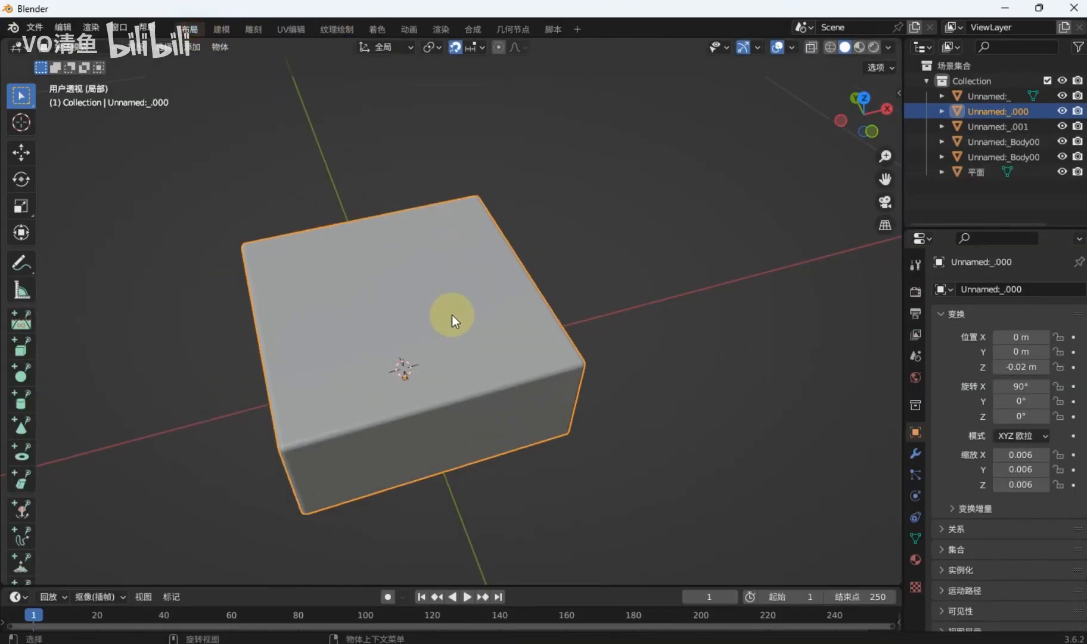
In the Shading workspace, raise the lid about 0.13 m along Z until it sits above the box base
left_click(379, 27)
mouse_move(533, 334)
middle_mouse_down()
mouse_move(565, 231)
mouse_move(543, 215)
mouse_move(568, 220)
mouse_move(540, 153)
middle_mouse_up()
scroll(565, 232, "up", 2)
scroll(565, 232, "up", 1)
key("KP_1")
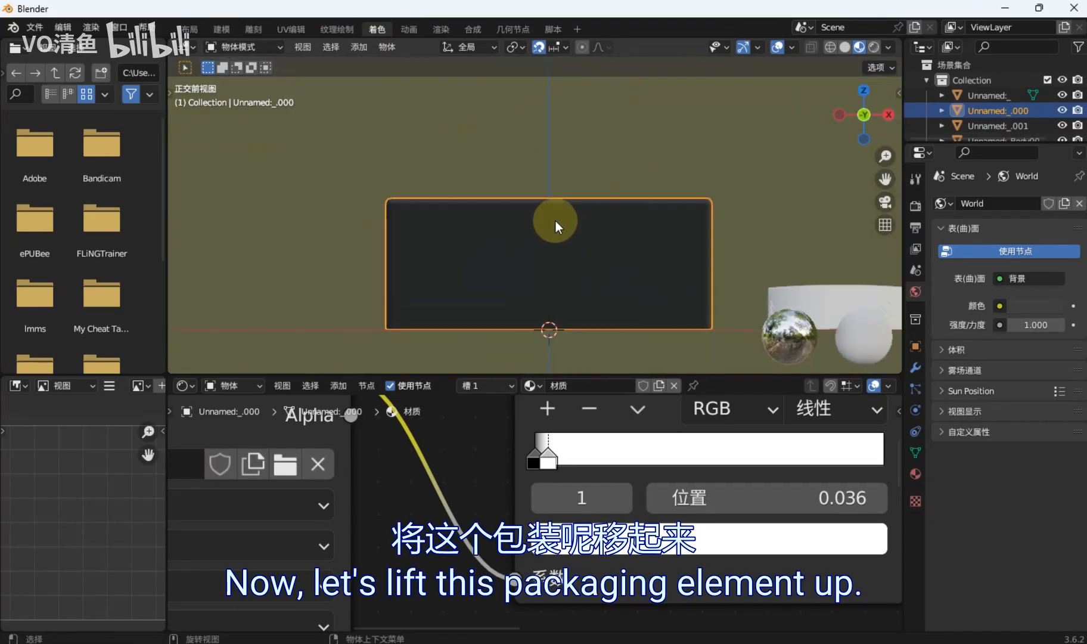
key("g")
key("z")
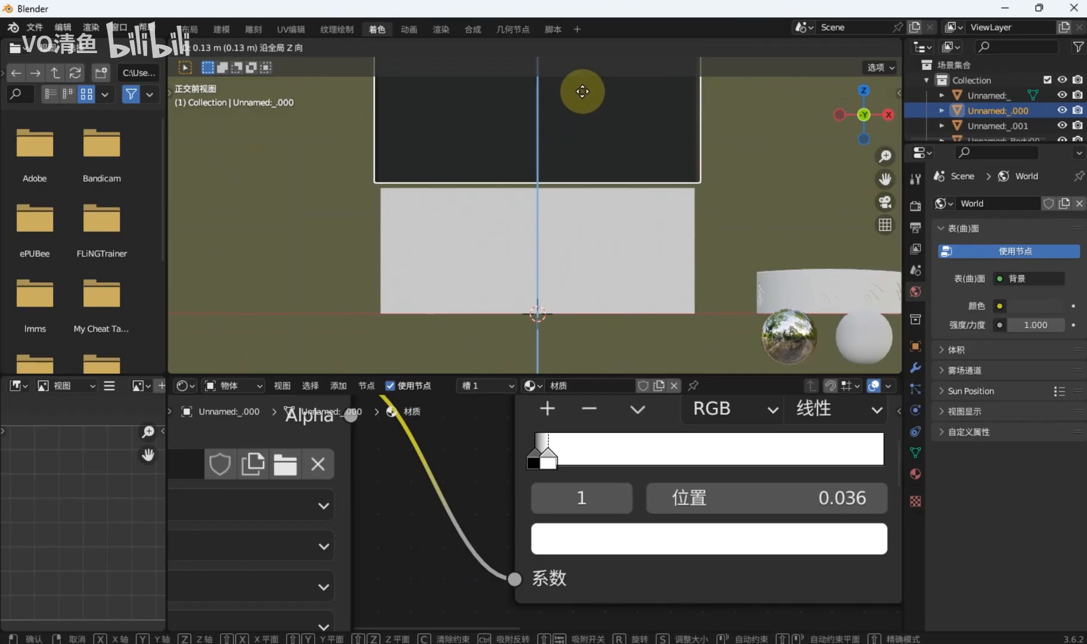
left_click(582, 91)
Turn off snapping and move the lid along negative X until the box base is partly uncovered
middle_click_drag(583, 145, 579, 248)
scroll(640, 186, "down", 5)
key("g")
key("x")
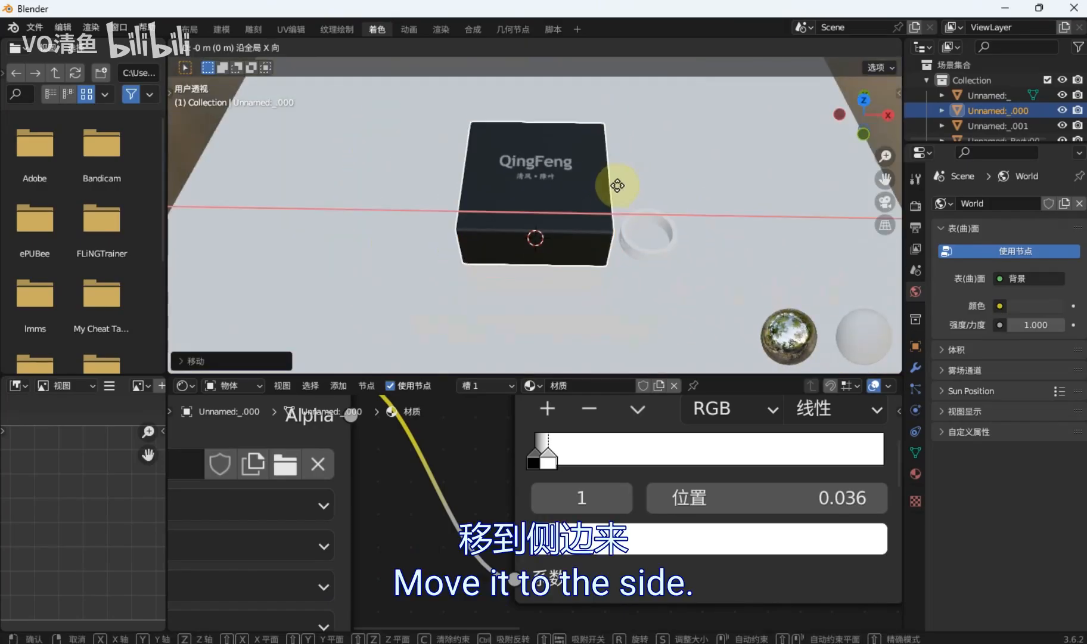
left_click(534, 183)
left_click(538, 46)
key("g")
key("x")
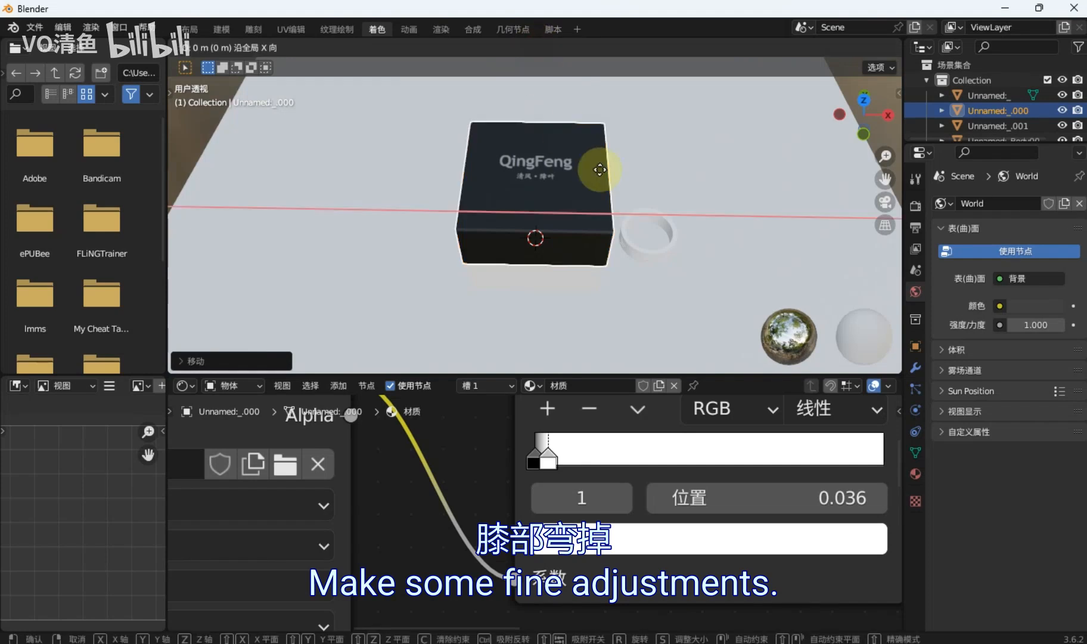
left_click(508, 162)
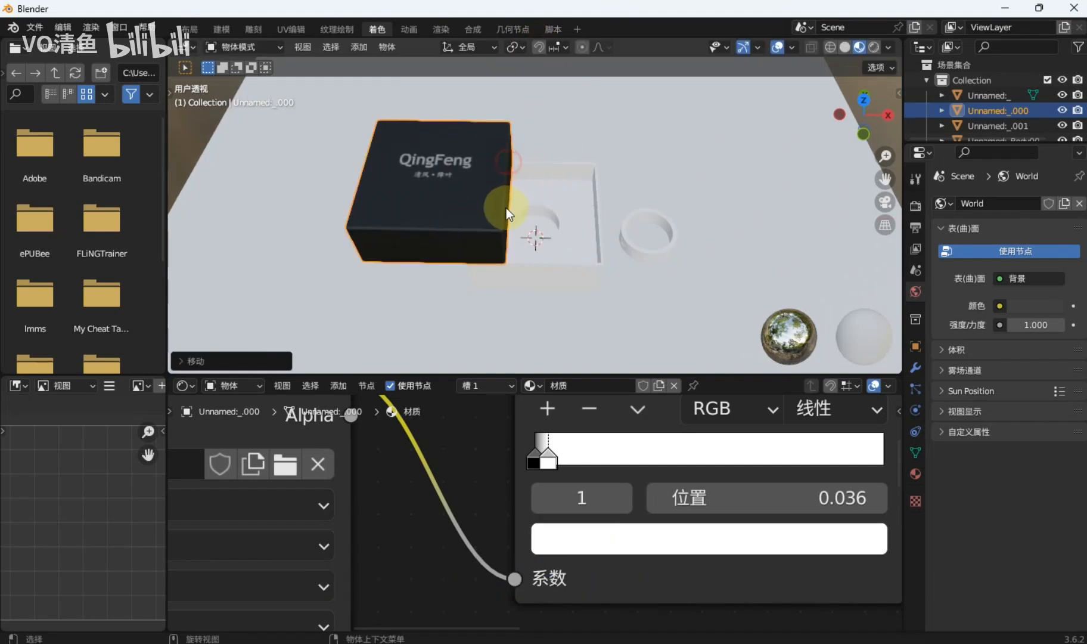
In front view, rotate the lid about the Y axis so the side nearest the box base tilts upward
middle_click_drag(506, 208, 494, 162)
key("grave")
left_click(448, 108)
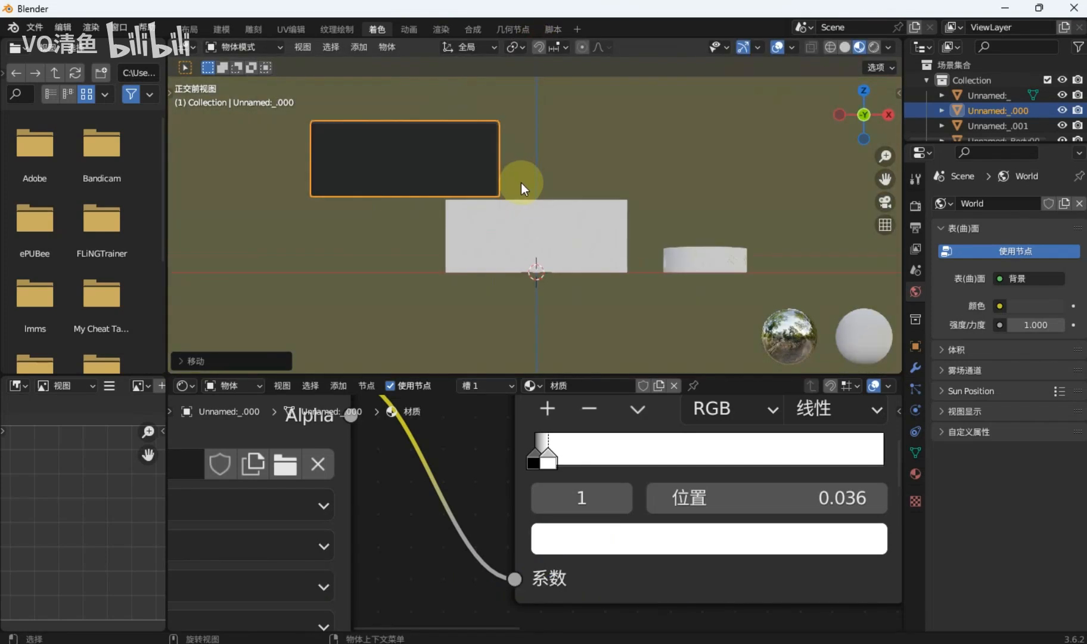
key("r")
key("z")
key("y")
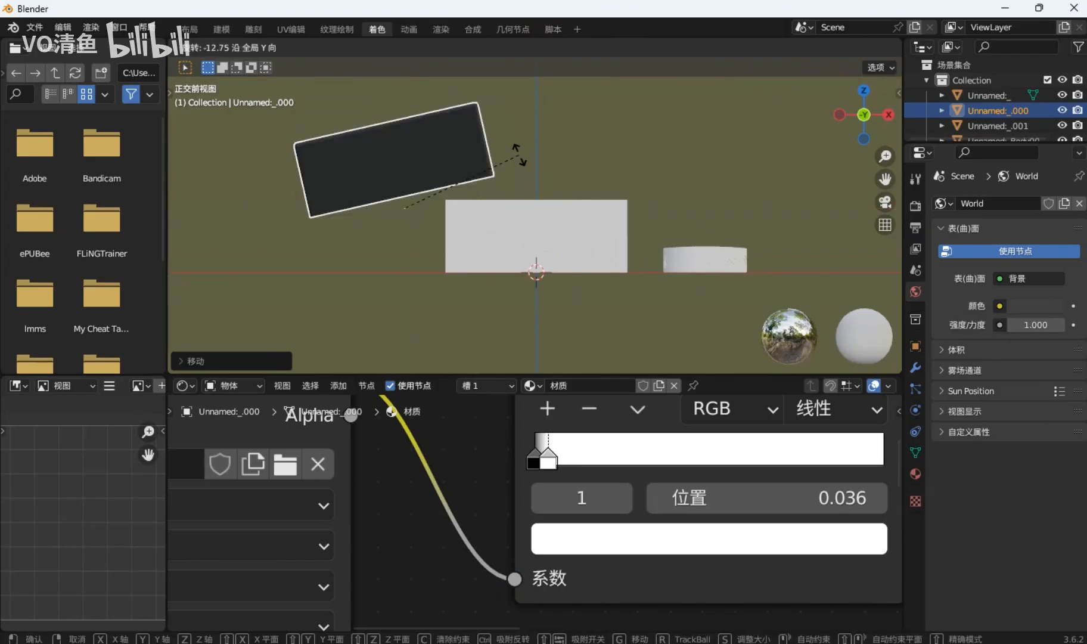
left_click(454, 180)
Lower the tilted lid along Z and shift it about 0.04 m along X so it leans on the box base's upper edge
scroll(445, 207, "up", 2)
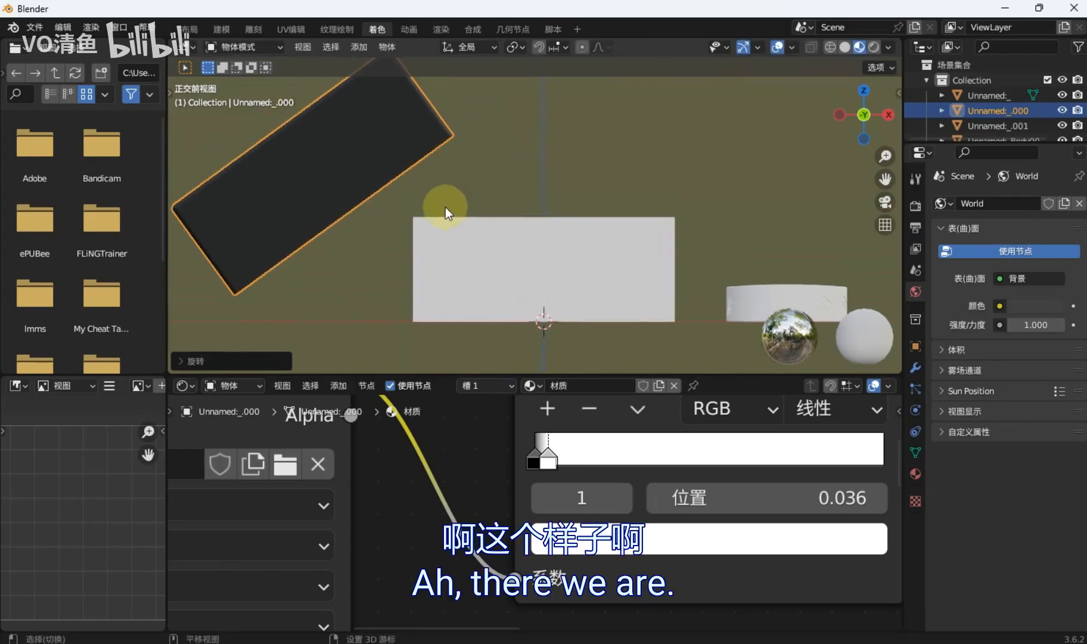
middle_click_drag(429, 188, 482, 167, "shift")
key("g")
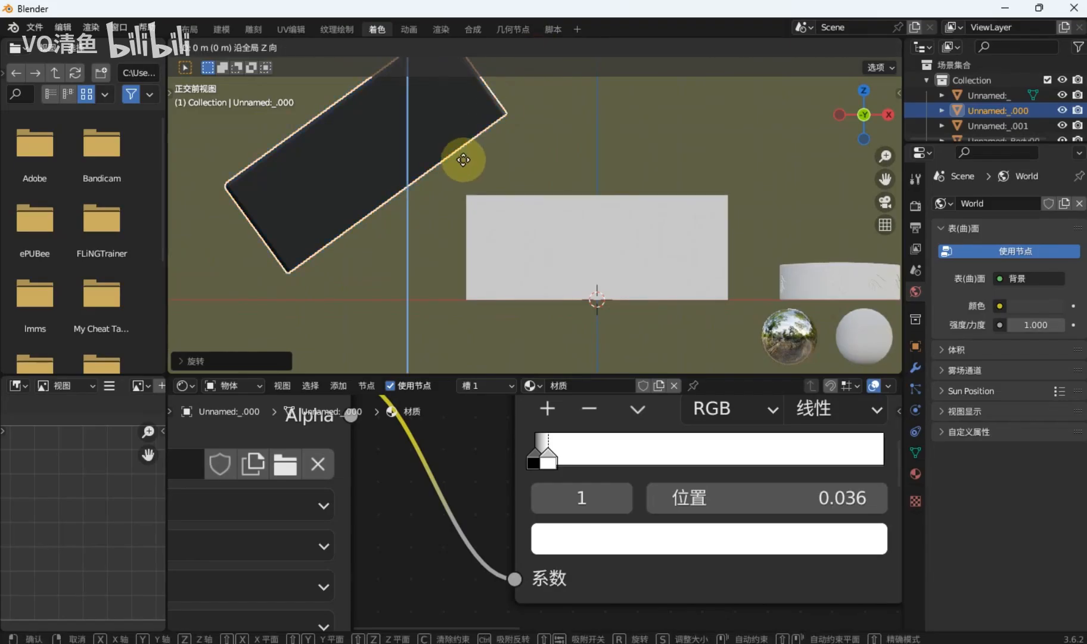
key("z")
left_click(464, 185)
key("g")
key("x")
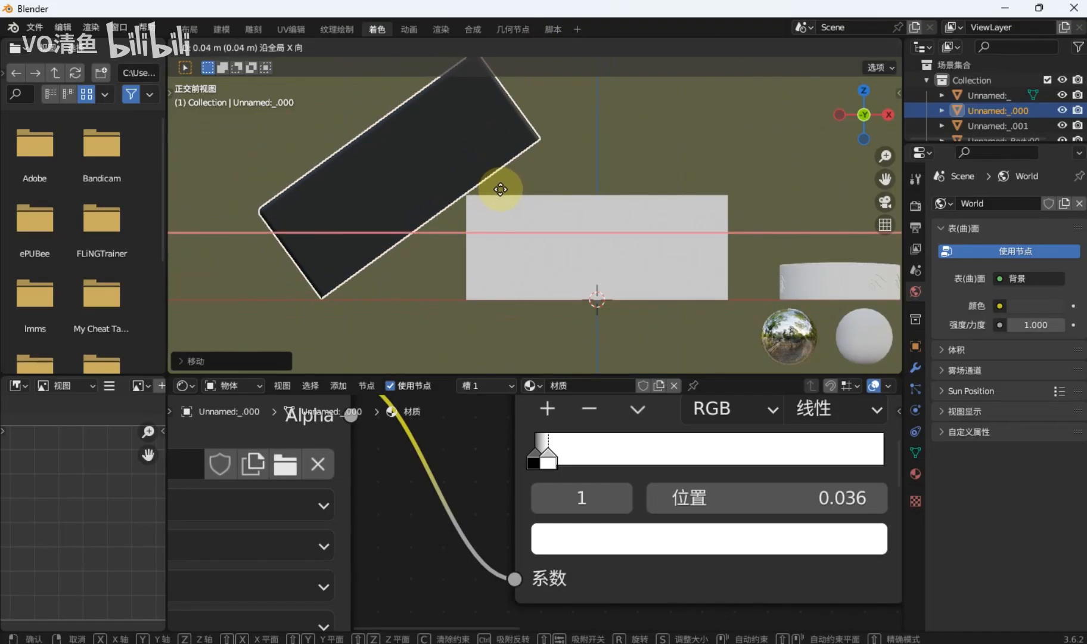
left_click(500, 190)
middle_click_drag(500, 189, 292, 184)
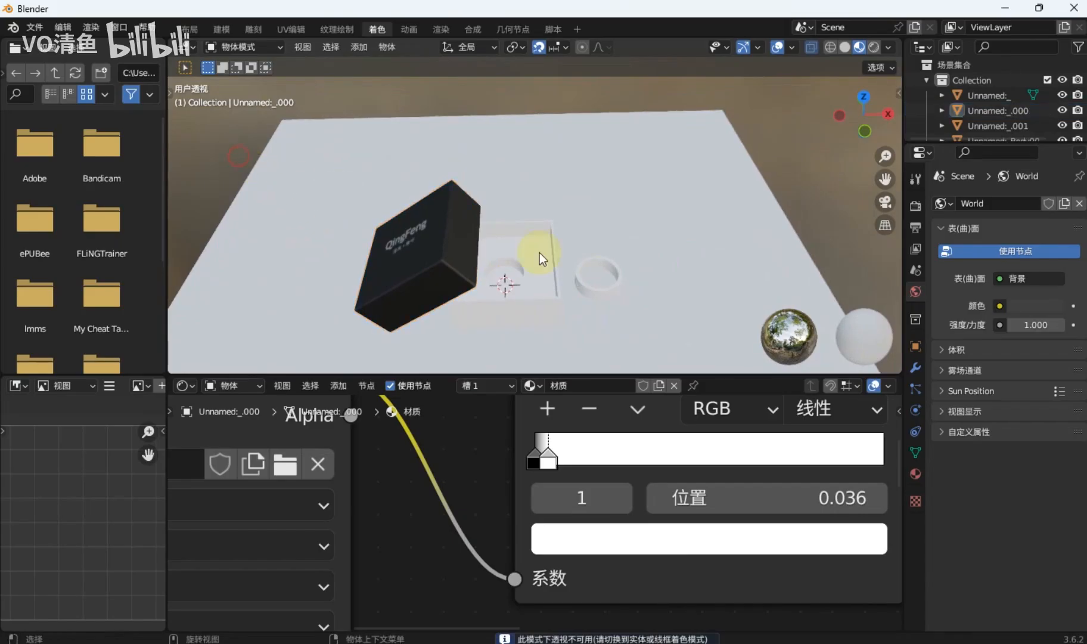
Select the box base and replace its Default OBJ material with the lid's dark material
scroll(570, 232, "up", 1)
middle_click_drag(570, 232, 566, 180, "shift")
left_click(527, 270)
scroll(532, 276, "up", 3)
scroll(532, 275, "down", 2)
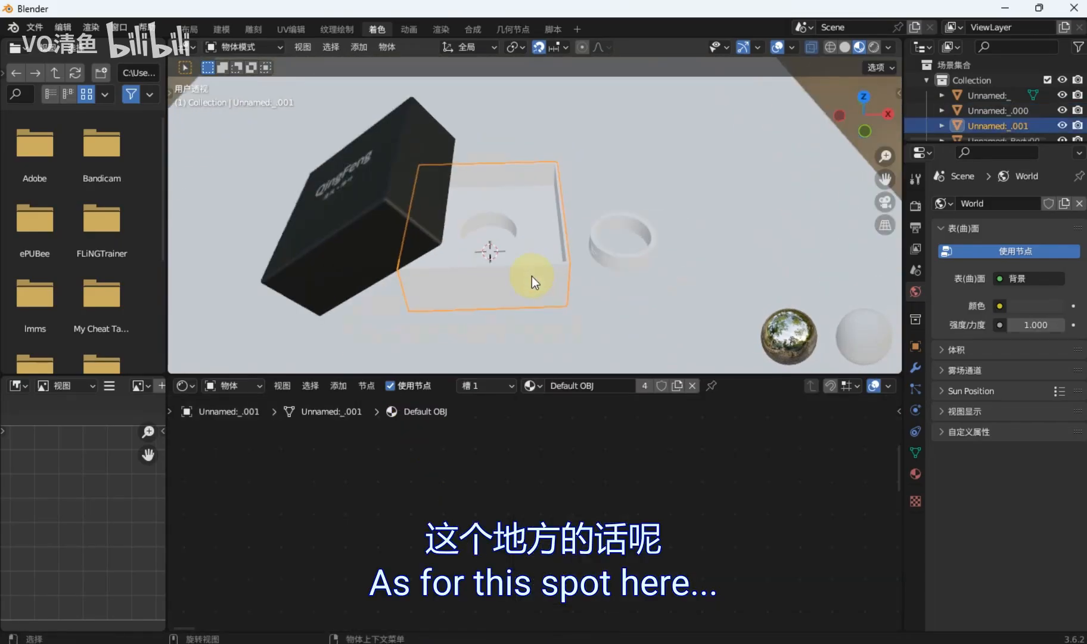
scroll(532, 276, "up", 1)
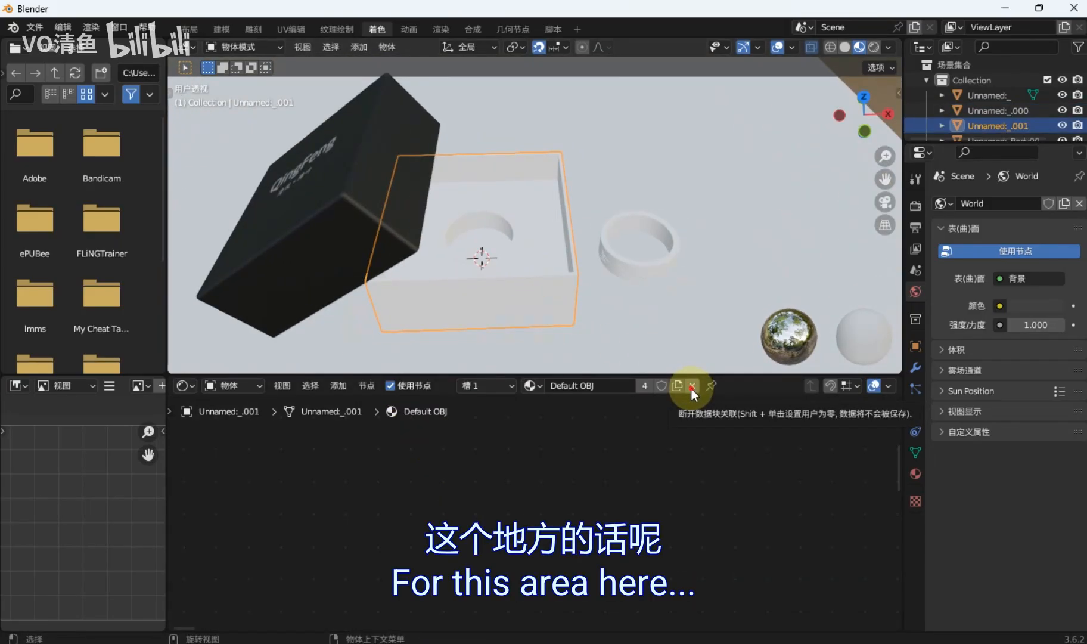
left_click(318, 260)
left_click(547, 329)
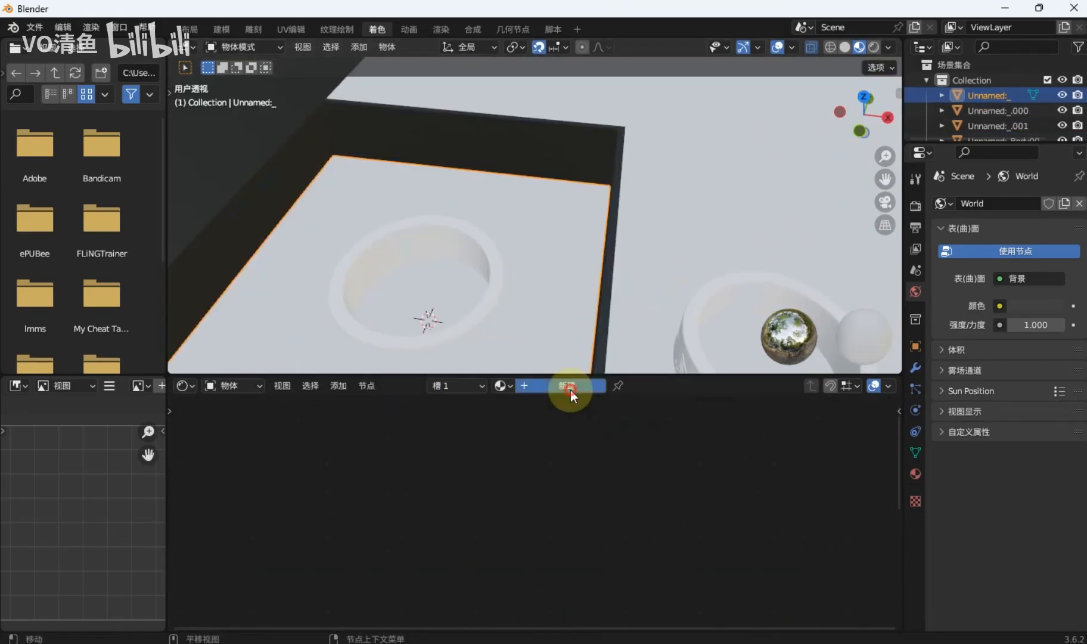
Create a new material for the insert inside the box base and bring its shader node into view
left_click(571, 386)
middle_click_drag(596, 509, 674, 523)
scroll(570, 558, "up", 3)
middle_click_drag(539, 535, 476, 484)
scroll(531, 520, "up", 4)
middle_click_drag(592, 521, 546, 537)
scroll(546, 537, "up", 3)
middle_click_drag(659, 415, 610, 525)
scroll(521, 275, "down", 2)
scroll(521, 276, "down", 1)
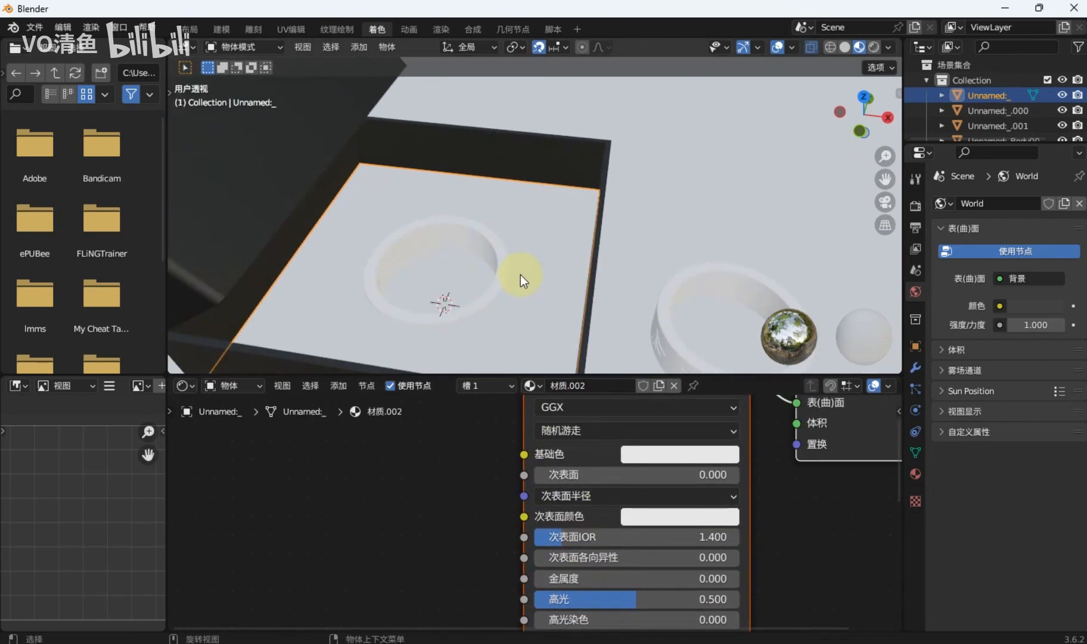
Isolate the box insert in local view
key("KP_Divide")
scroll(578, 243, "up", 3)
middle_click_drag(578, 245, 562, 251)
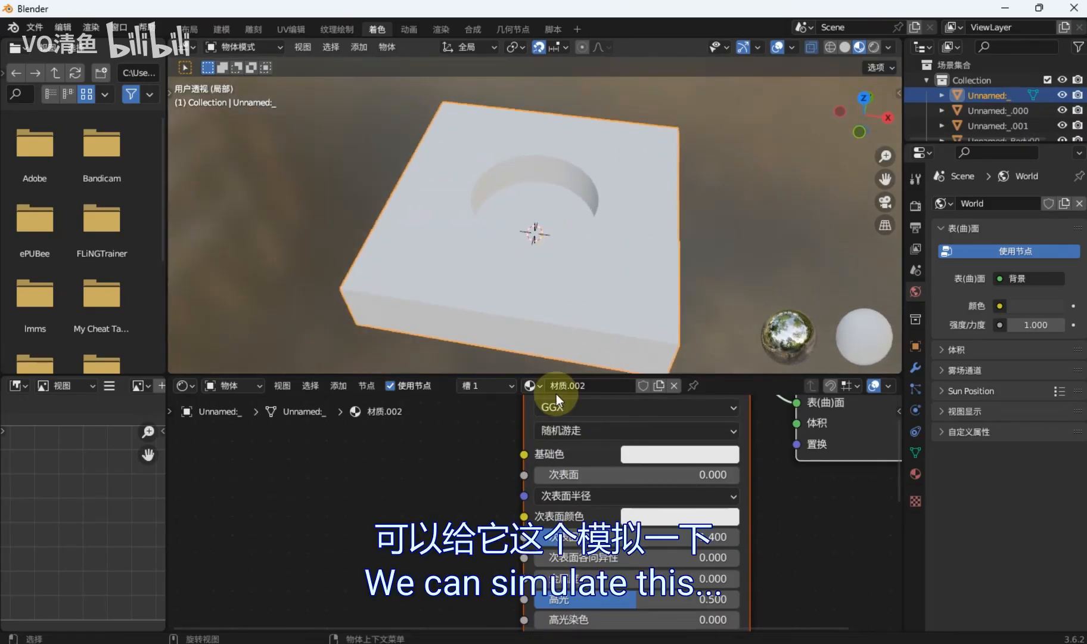
Add a Noise Texture (噪波纹理) node to the insert's material together with its Mapping and Texture Coordinate nodes
scroll(526, 493, "down", 3)
middle_click_drag(521, 462, 623, 470)
scroll(518, 509, "down", 3)
middle_click_drag(518, 509, 620, 476)
scroll(485, 493, "down", 1)
scroll(485, 493, "up", 1)
key("shift+a")
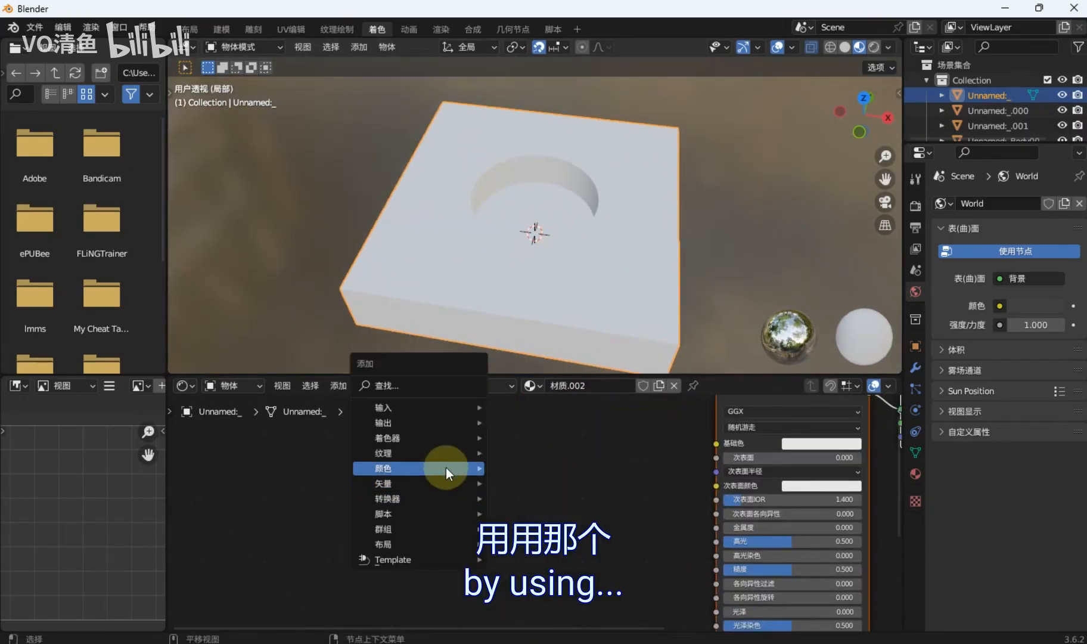
mouse_move(446, 453)
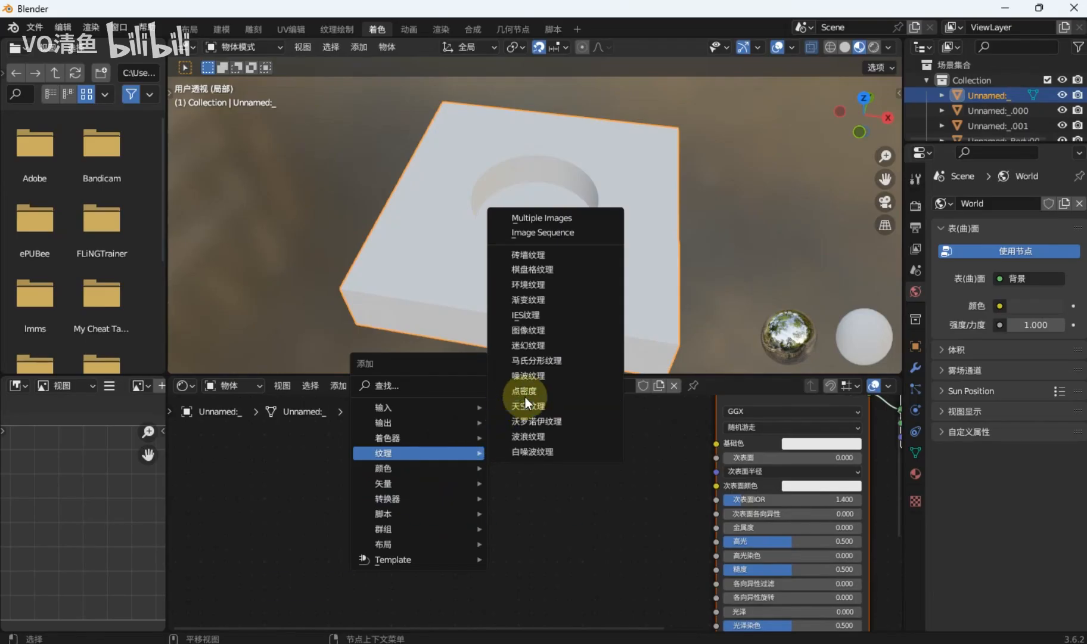
left_click(539, 377)
left_click(480, 469)
key("ctrl+t")
Connect the Texture Coordinate node's Object (物体) output to the Mapping node's vector input
scroll(539, 480, "up", 1)
middle_click_drag(592, 453, 530, 510)
left_click_drag(308, 552, 345, 542)
Add a Color Ramp (颜色渐变) node between the Noise Texture and the Principled BSDF in the insert's material
scroll(423, 509, "down", 3)
middle_click_drag(496, 497, 387, 535)
scroll(438, 476, "up", 2)
scroll(466, 494, "down", 2)
key("shift+a")
left_click(423, 539)
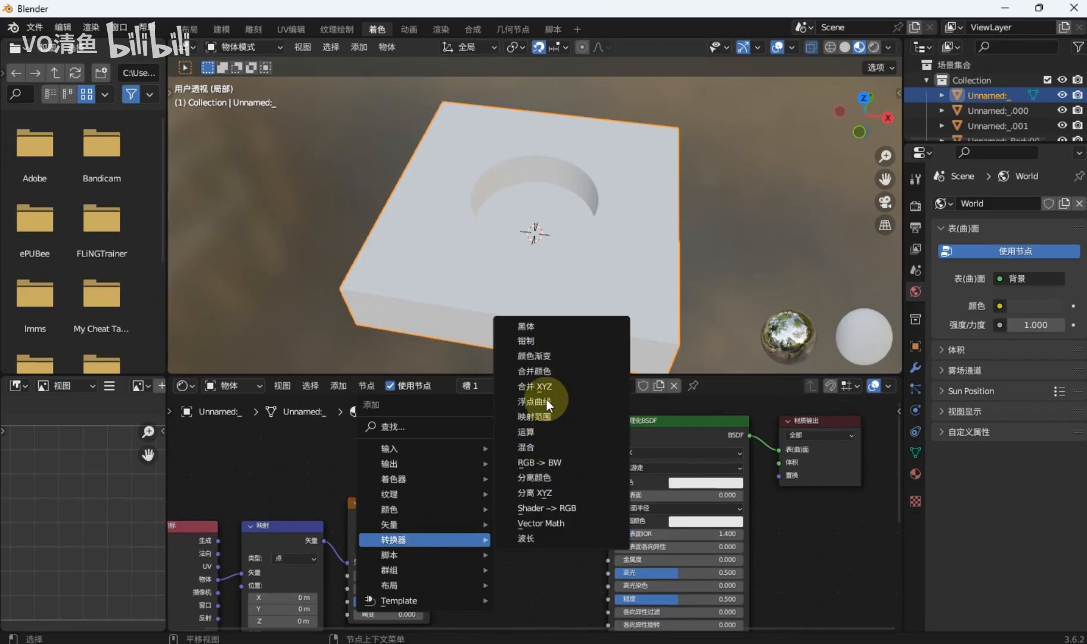
left_click(534, 355)
left_click(475, 493)
scroll(392, 497, "down", 2)
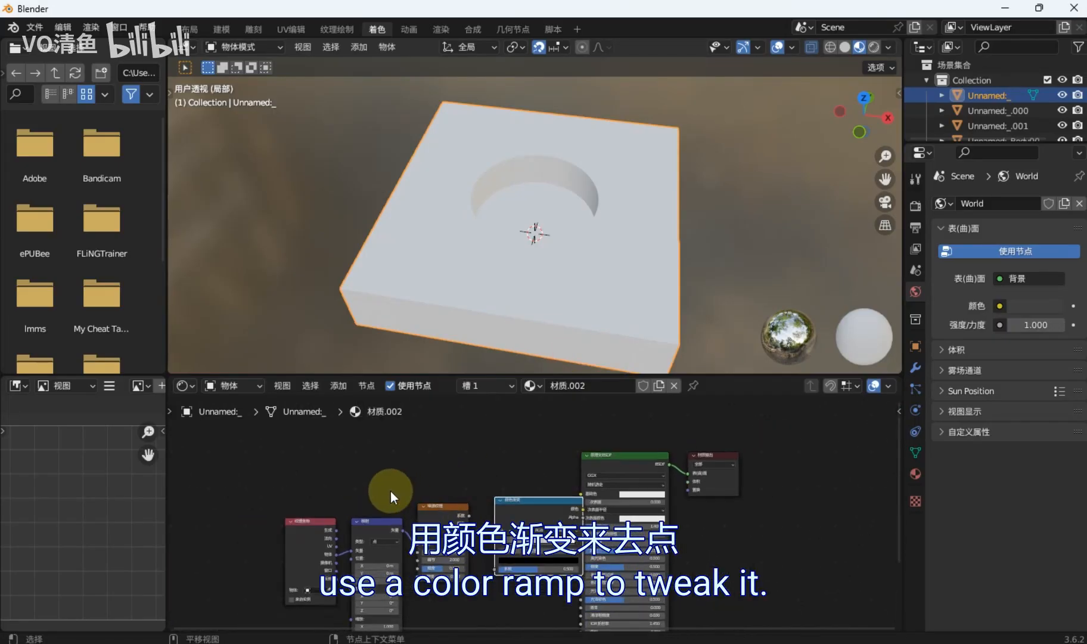
Space out the insert's shader nodes and link the Noise Texture's factor (系数) output to the Color Ramp's factor input
left_click_drag(516, 521, 524, 527)
left_click_drag(493, 480, 425, 472)
left_click(497, 471)
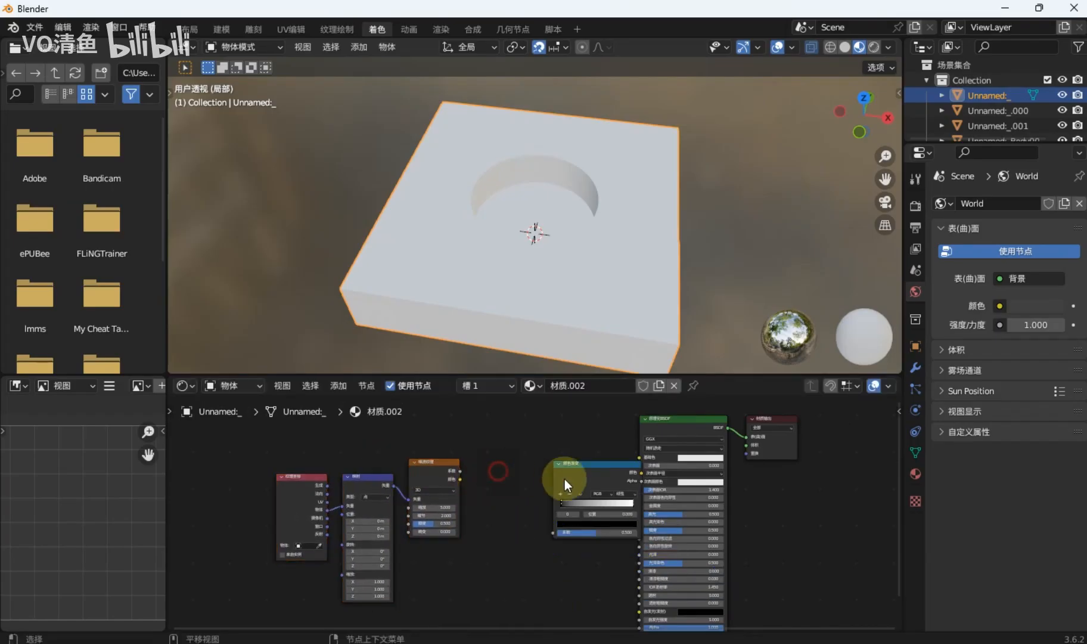
left_click_drag(588, 474, 540, 470)
right_click_drag(568, 492, 566, 493, "alt")
scroll(518, 511, "up", 3)
middle_click_drag(518, 512, 542, 503)
left_click_drag(534, 496, 824, 479)
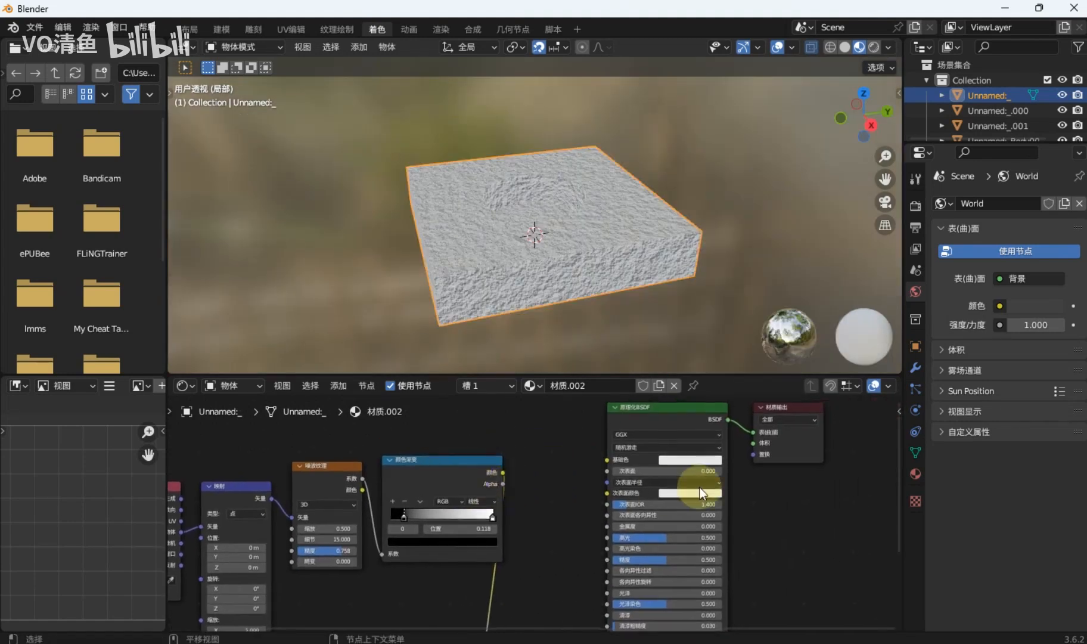
Darken the base color (基础色) of the insert's Principled BSDF to near black and set its roughness (糙度) to 0.5
scroll(646, 295, "up", 4)
scroll(680, 450, "up", 2)
left_click(751, 444)
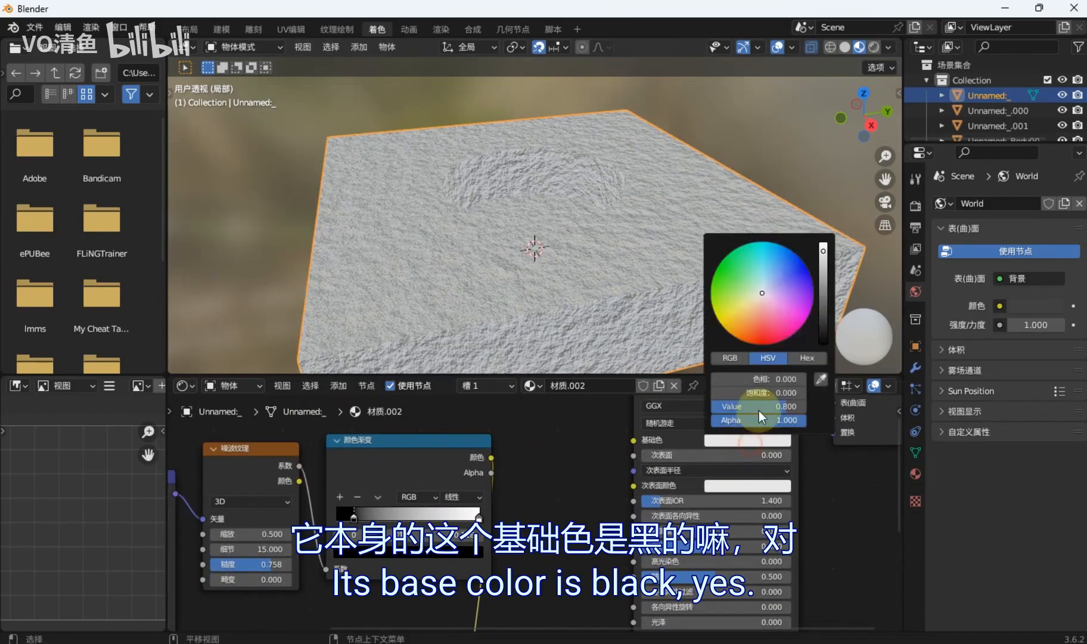
left_click_drag(823, 251, 823, 324)
scroll(733, 471, "up", 3)
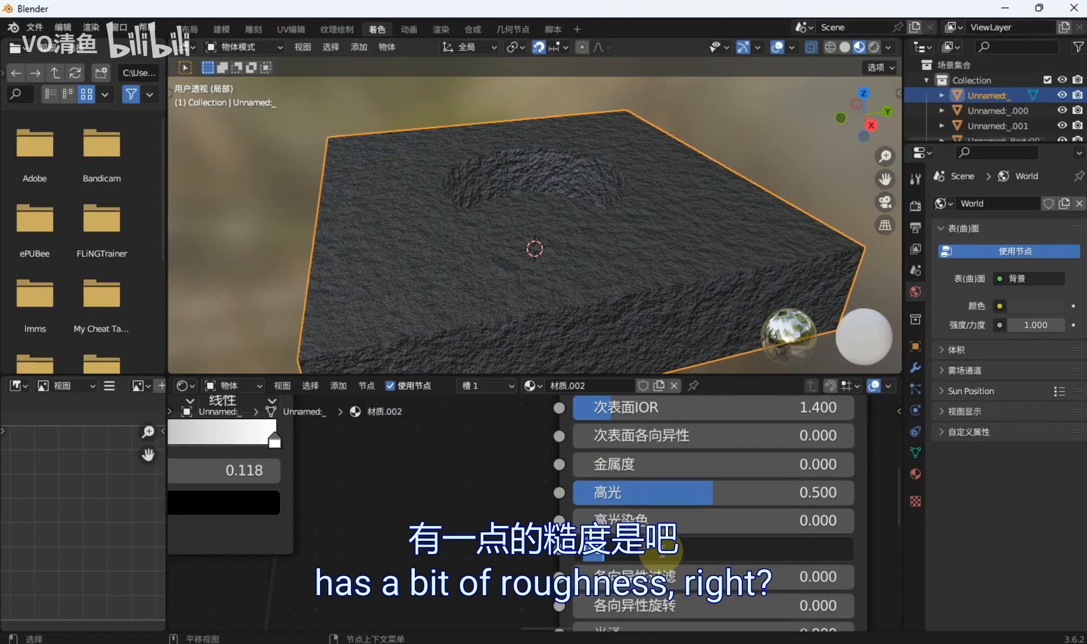
type("0.5")
key("Return")
scroll(546, 519, "down", 1)
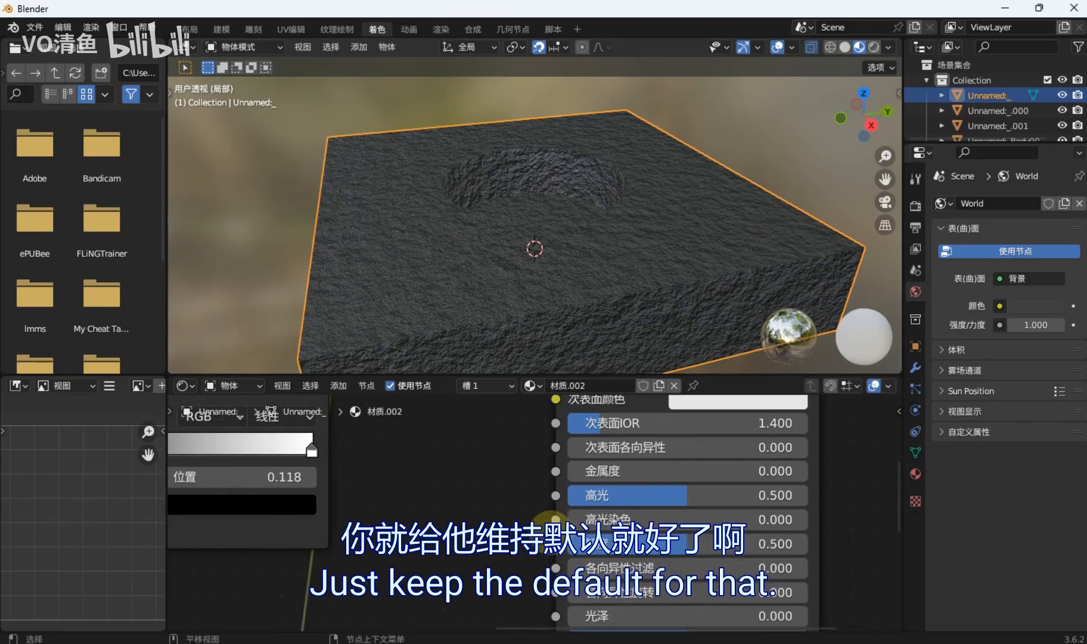
Examine the insert's foam surface and return from local view to the whole ring box scene
mouse_move(459, 293)
middle_mouse_down()
mouse_move(417, 61)
mouse_move(435, 353)
mouse_move(463, 98)
mouse_move(453, 362)
mouse_move(483, 345)
mouse_move(451, 273)
mouse_move(471, 293)
middle_mouse_up()
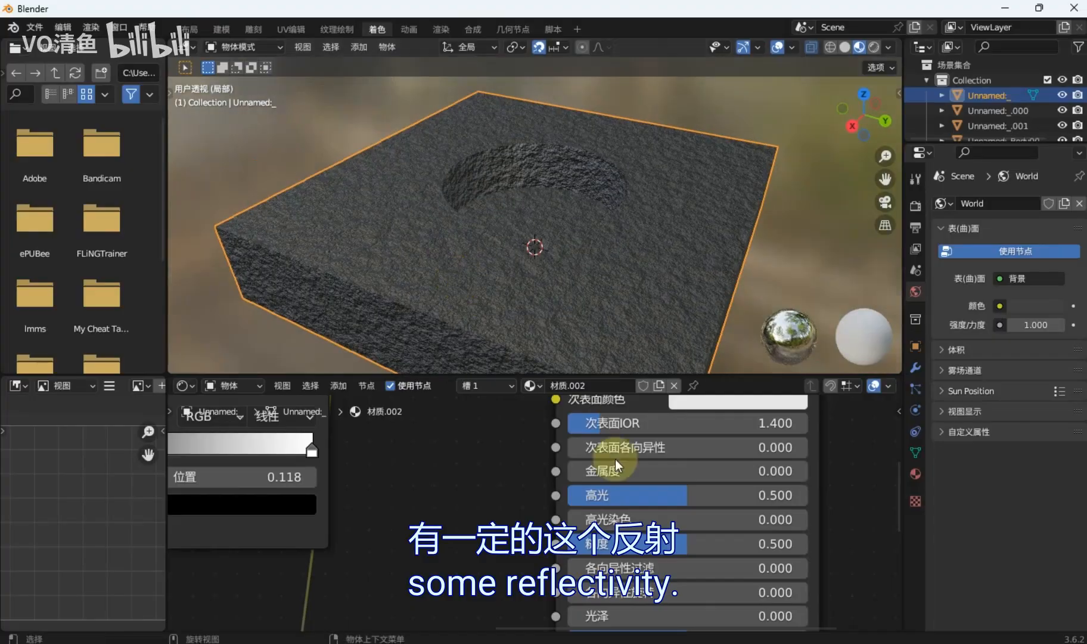
scroll(662, 522, "up", 1)
scroll(595, 475, "down", 3)
middle_click_drag(574, 339, 571, 246)
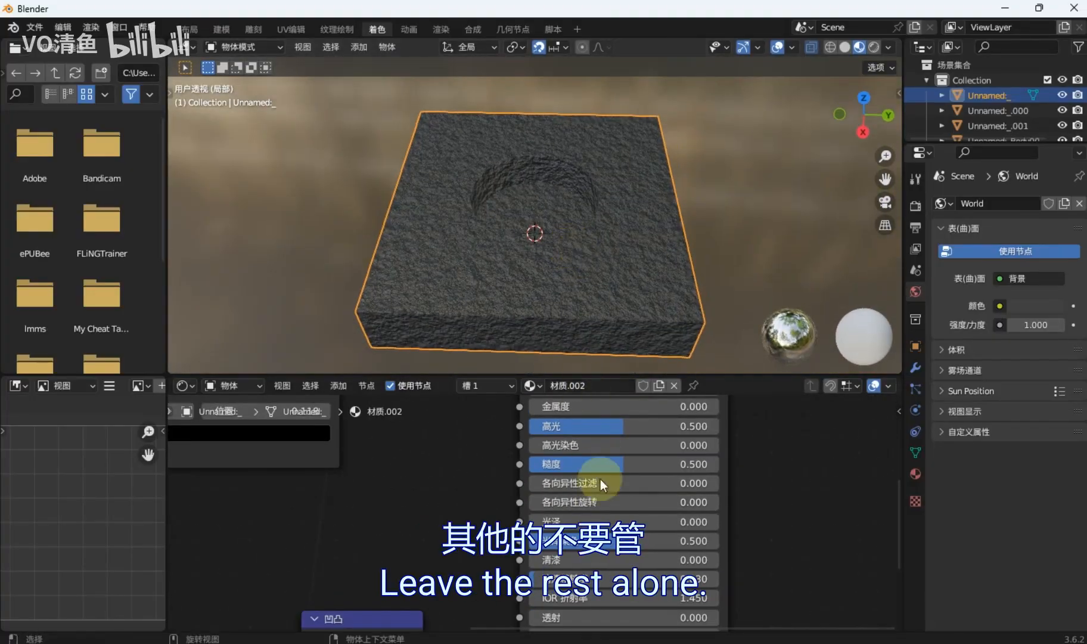
scroll(604, 470, "up", 1)
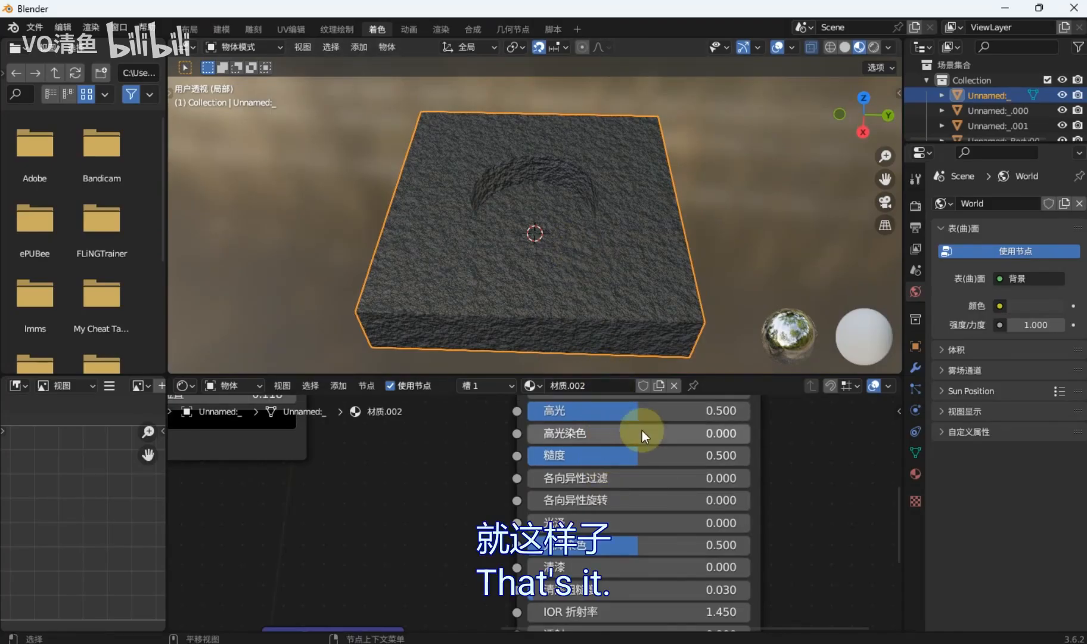
middle_click_drag(639, 291, 615, 282)
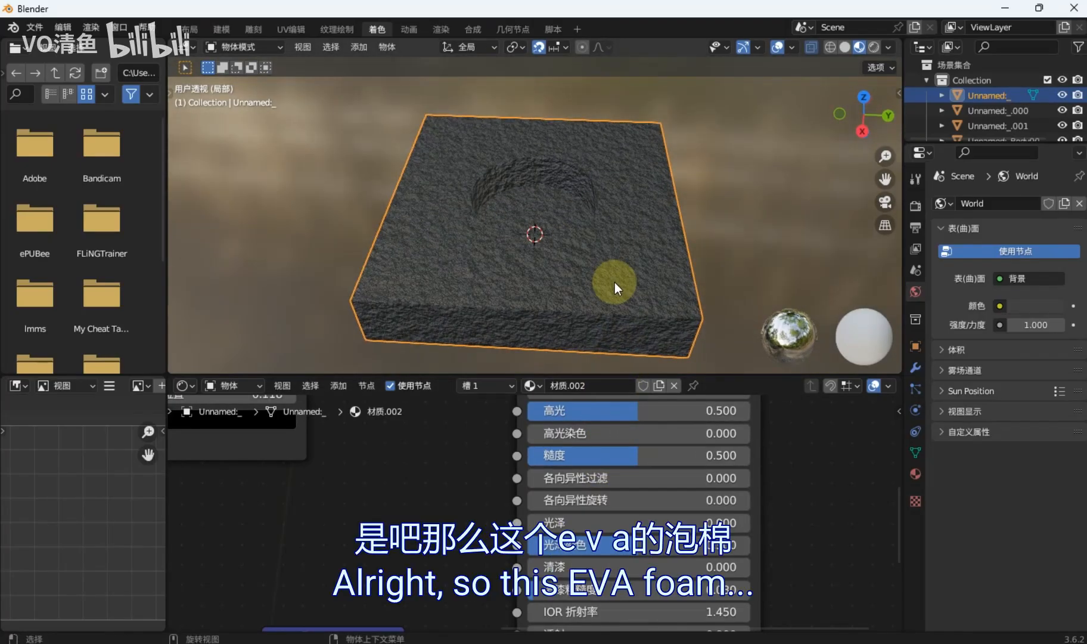
key("KP_Divide")
scroll(608, 272, "down", 1)
left_click(653, 219)
middle_click_drag(628, 219, 558, 221)
scroll(476, 256, "up", 3)
Select the foam insert and raise its Noise Texture's roughness (糙度) to 0.967
left_click(531, 264)
scroll(468, 468, "up", 1)
scroll(467, 468, "down", 2)
middle_click_drag(467, 467, 685, 517)
scroll(470, 483, "down", 2)
scroll(420, 500, "up", 3)
scroll(420, 500, "up", 4)
middle_click_drag(420, 500, 504, 514)
scroll(520, 512, "up", 3)
left_click_drag(471, 513, 495, 518)
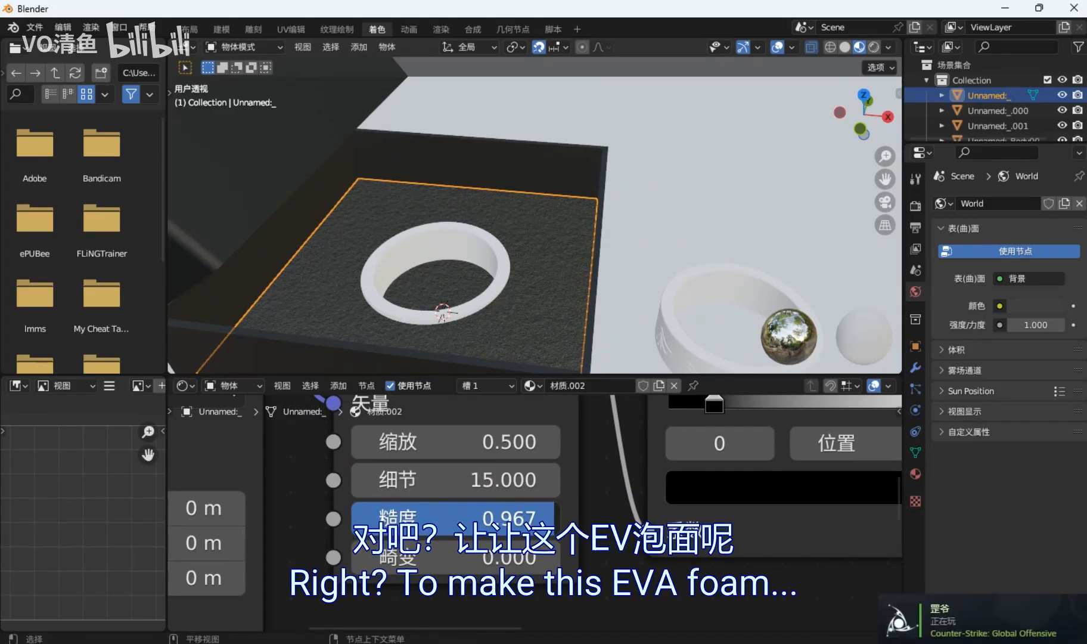
Select the ring inside the box, unlink its Default OBJ material and isolate the ring in local view
left_click(640, 260)
middle_click_drag(640, 260, 462, 298)
scroll(450, 289, "up", 2)
scroll(462, 298, "down", 2)
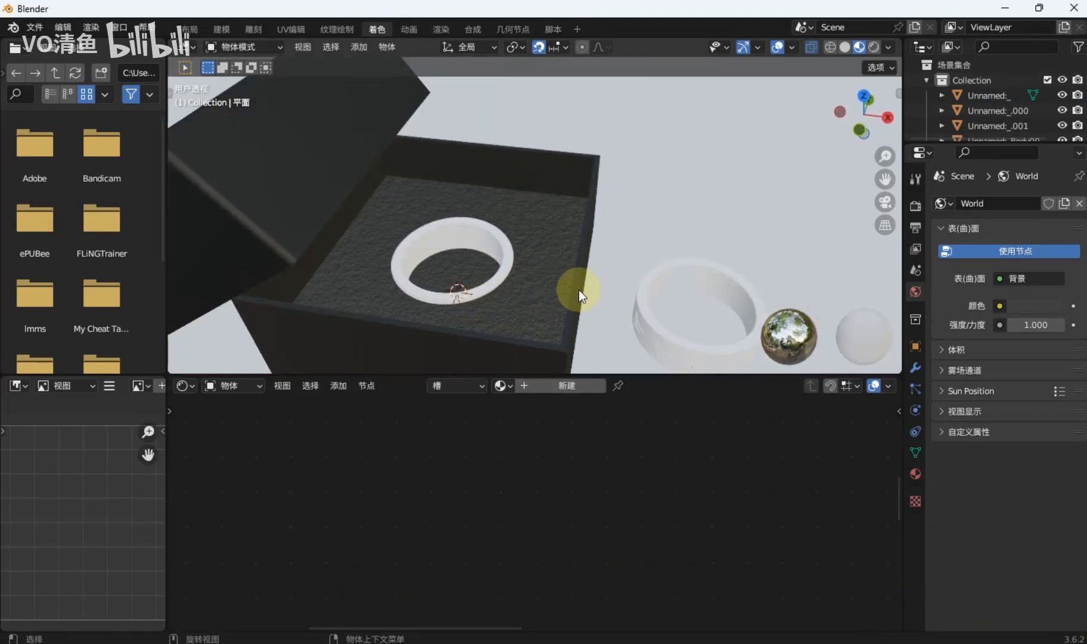
left_click(493, 270)
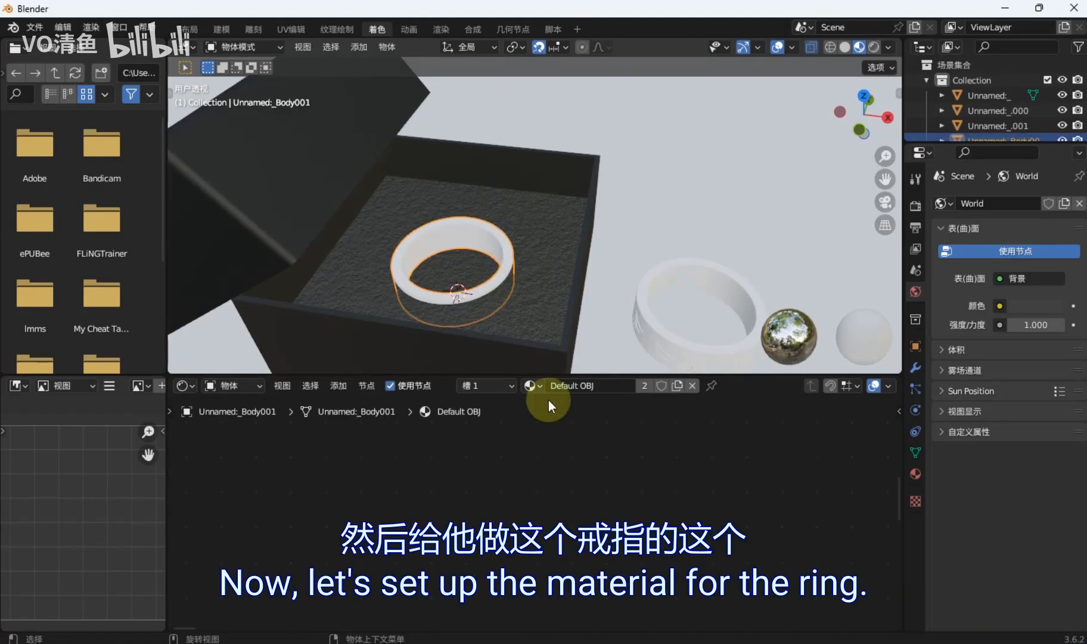
left_click(693, 387)
key("KP_Divide")
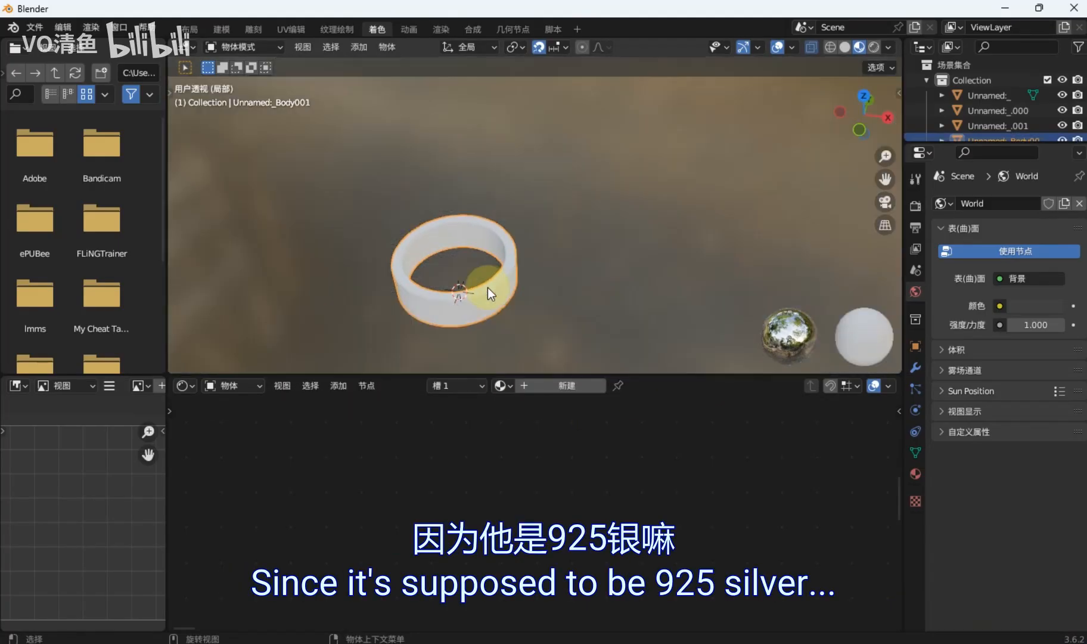
middle_click_drag(509, 295, 562, 373)
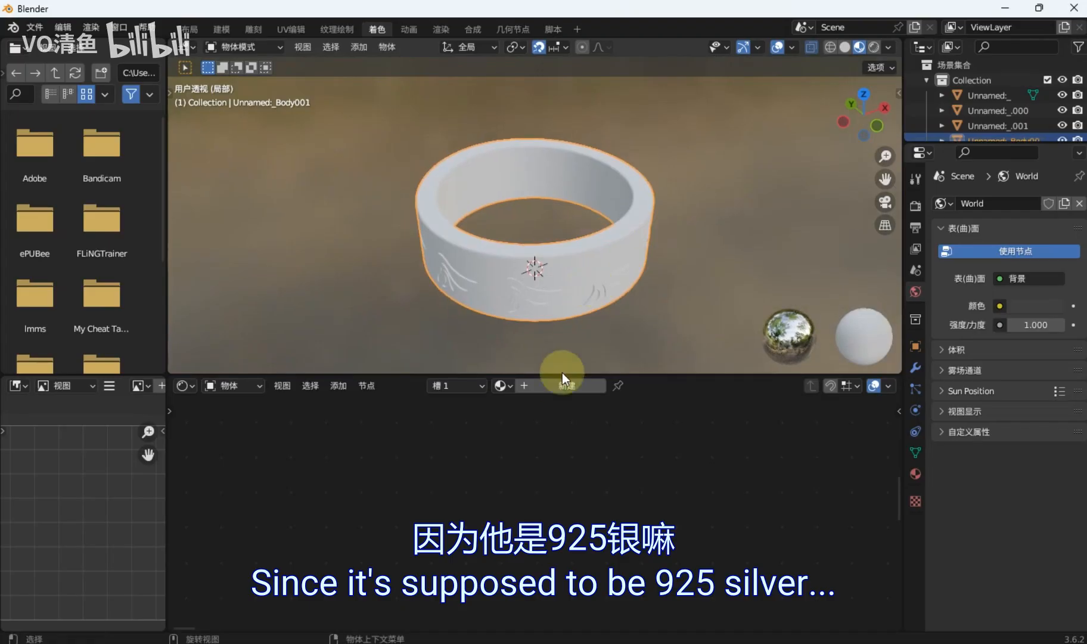
Create a new material for the ring and set its metallic value (金属度) to 1.000
left_click(565, 388)
middle_click_drag(595, 475, 542, 501)
left_click_drag(526, 513, 618, 515)
scroll(539, 550, "up", 3)
middle_click_drag(561, 298, 540, 265)
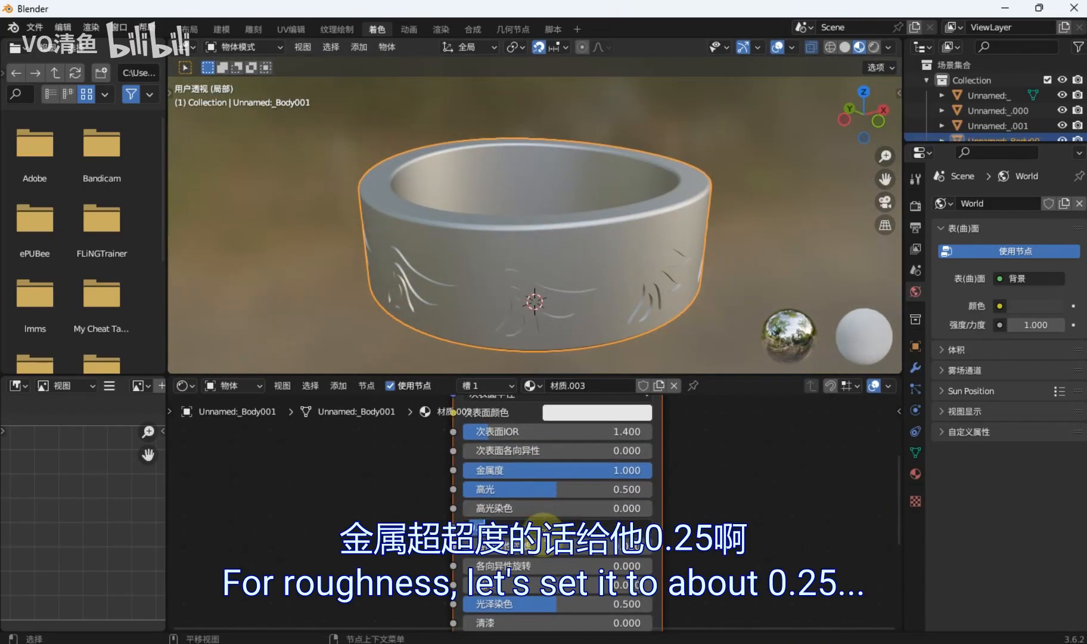
Set the roughness (糙度) of the ring's metal material to 0.25
left_click(543, 534)
type("0.25")
key("Return")
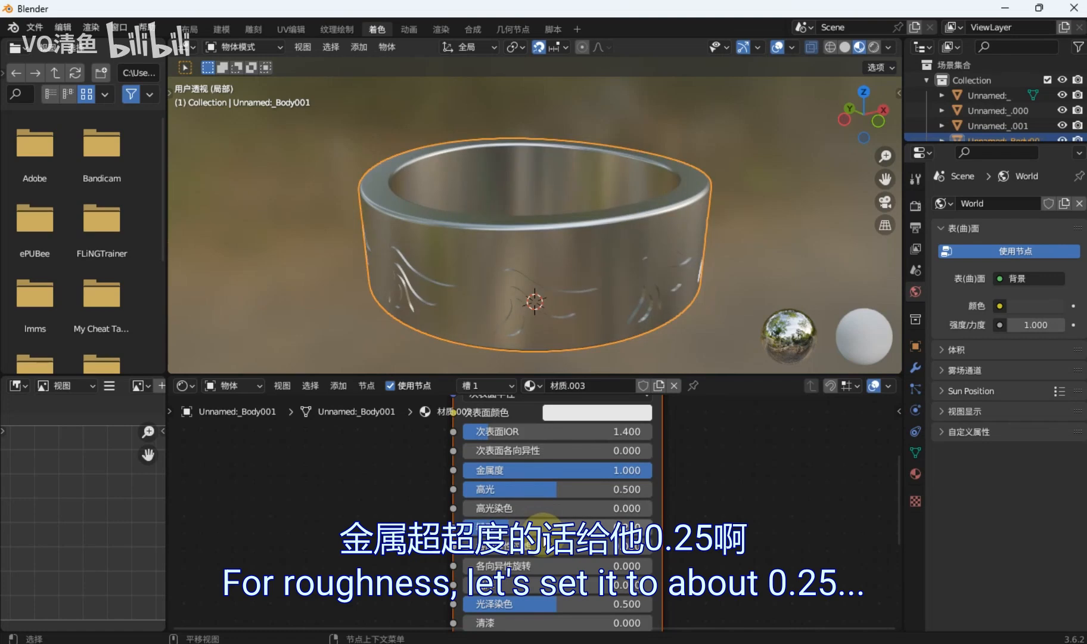
middle_click_drag(560, 351, 565, 245)
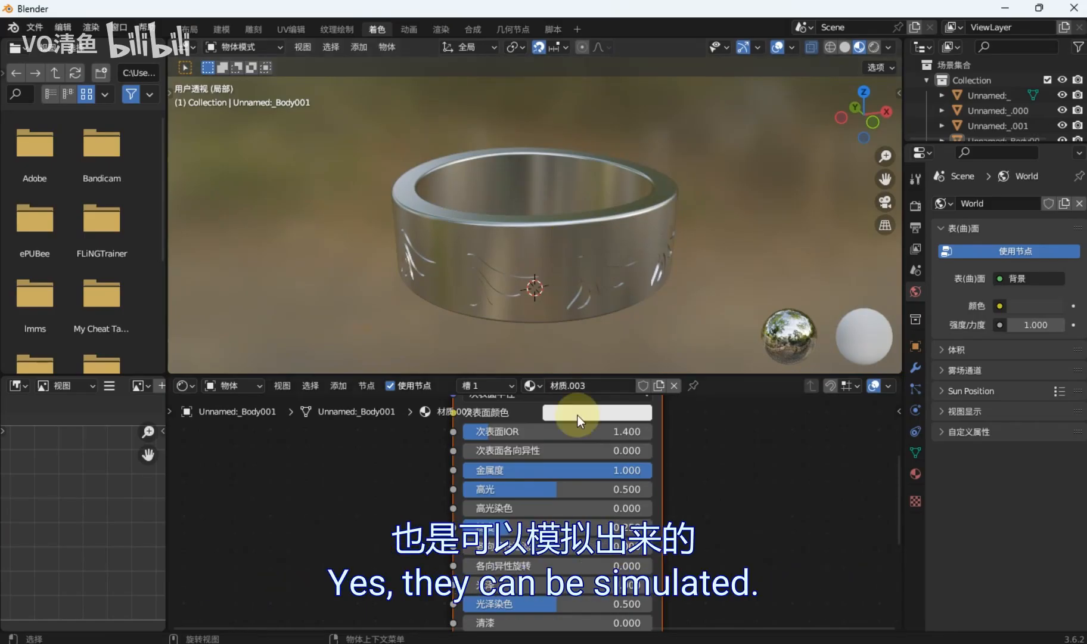
Add a Noise Texture (噪波纹理) node with its Mapping and Texture Coordinate nodes to the ring's material
scroll(516, 493, "down", 3)
middle_click_drag(517, 494, 797, 513)
key("shift+a")
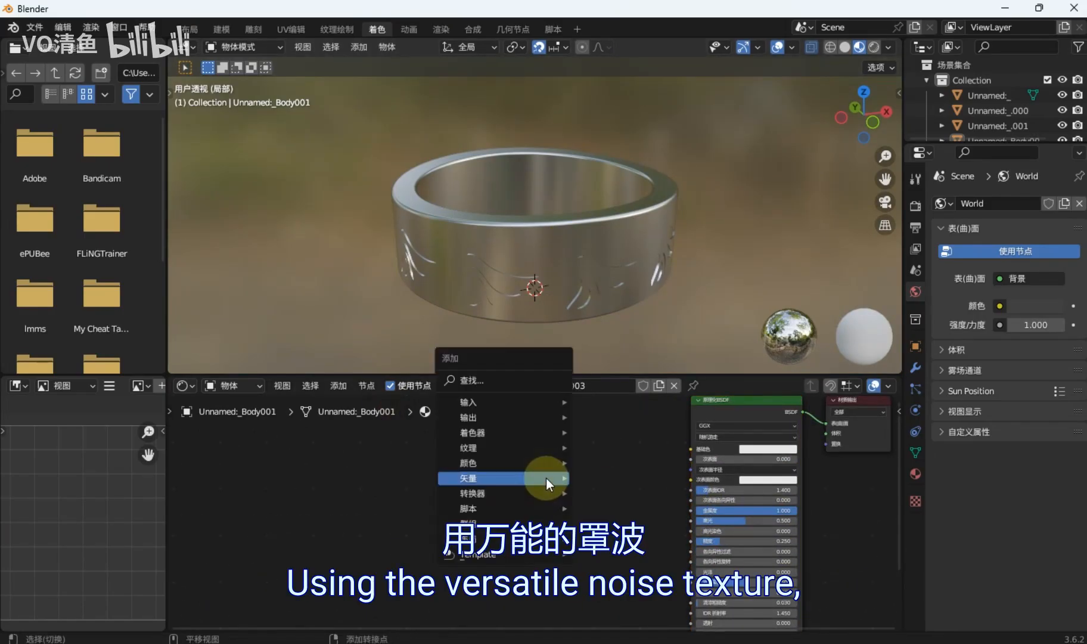
mouse_move(524, 451)
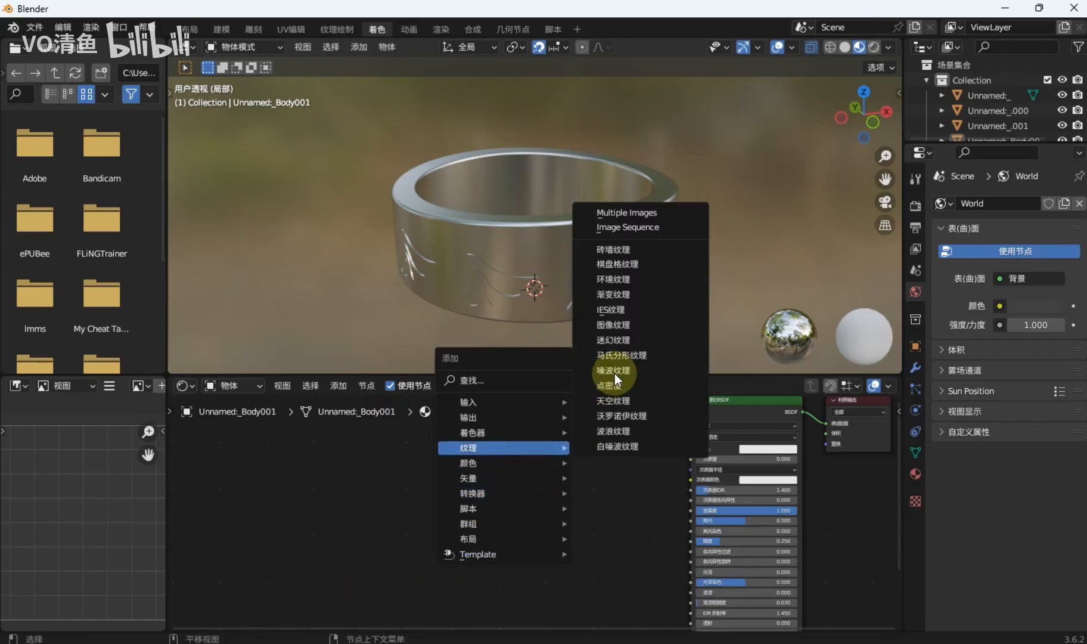
left_click(615, 374)
left_click(515, 461)
key("ctrl+t")
Move the ring material's Noise Texture, Mapping and Texture Coordinate nodes together, leaving free space before the Principled BSDF
scroll(527, 465, "up", 3)
middle_click_drag(553, 470, 607, 473)
scroll(596, 474, "down", 2)
left_click_drag(349, 448, 589, 503)
left_click_drag(573, 478, 476, 481)
scroll(604, 475, "up", 2)
left_click(652, 442)
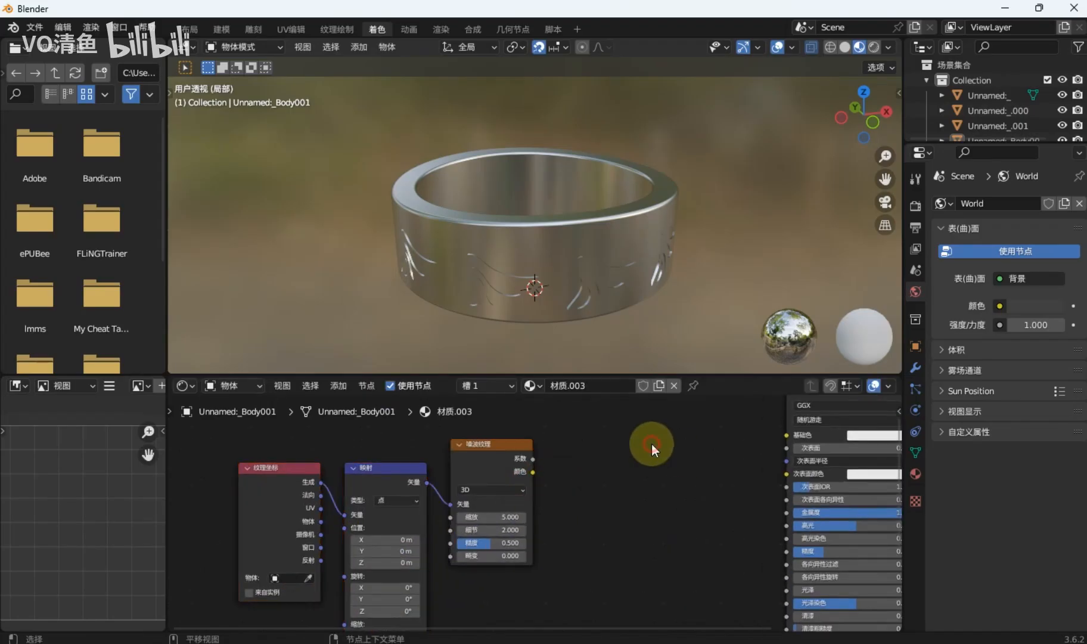
Add a Color Ramp (颜色渐变) node to the ring's material and feed it from the Noise Texture's factor output
middle_click_drag(643, 451, 603, 453)
key("shift+a")
mouse_move(539, 499)
left_click(692, 328)
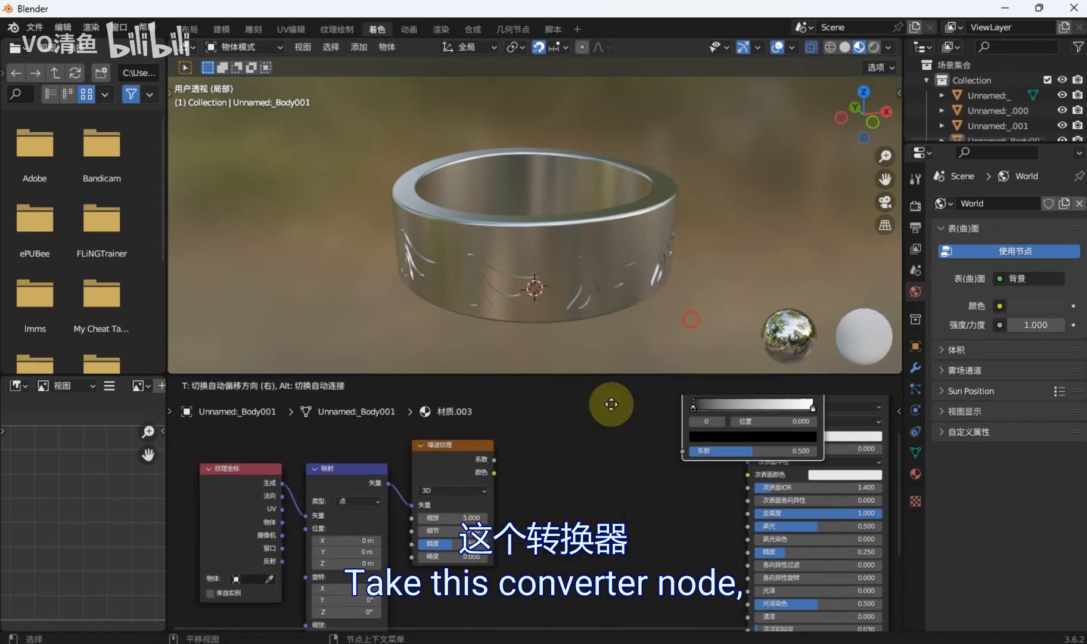
left_click(571, 510)
right_click_drag(571, 510, 573, 512, "alt")
Connect the Color Ramp's color output to the Principled BSDF's roughness (糙度) and move the black stop to 0.214
scroll(590, 496, "down", 3)
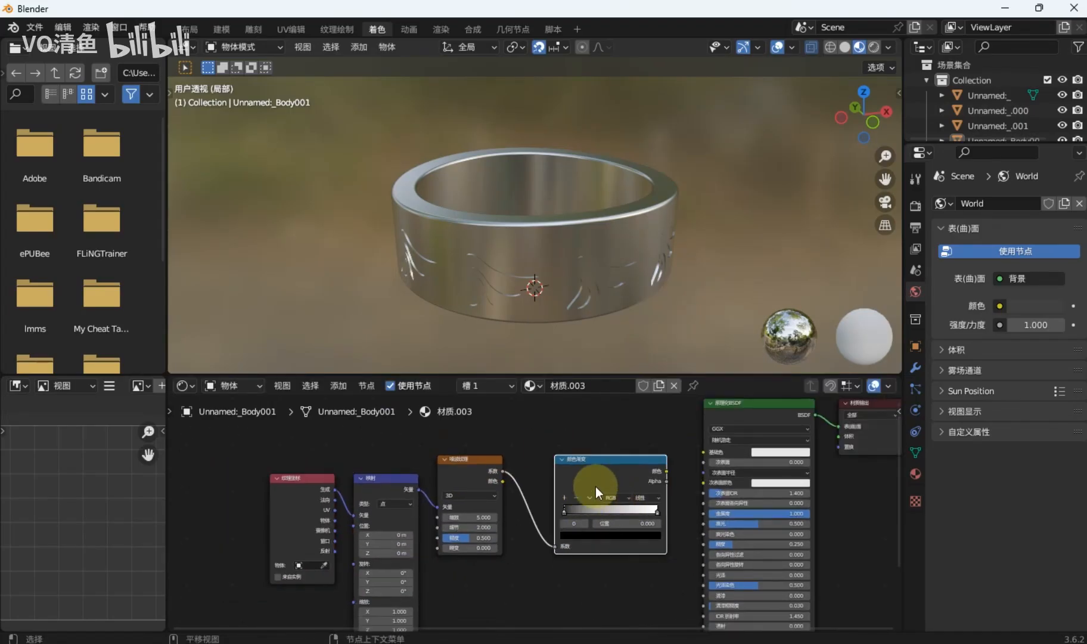
scroll(598, 491, "up", 2)
left_click_drag(689, 464, 731, 550)
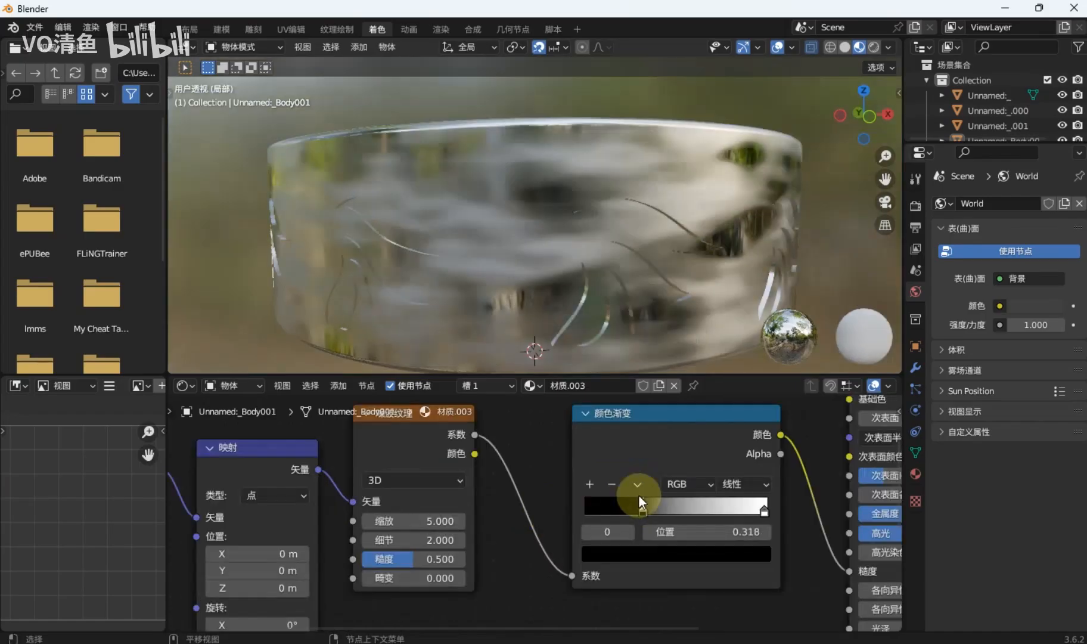
left_click_drag(639, 495, 628, 497)
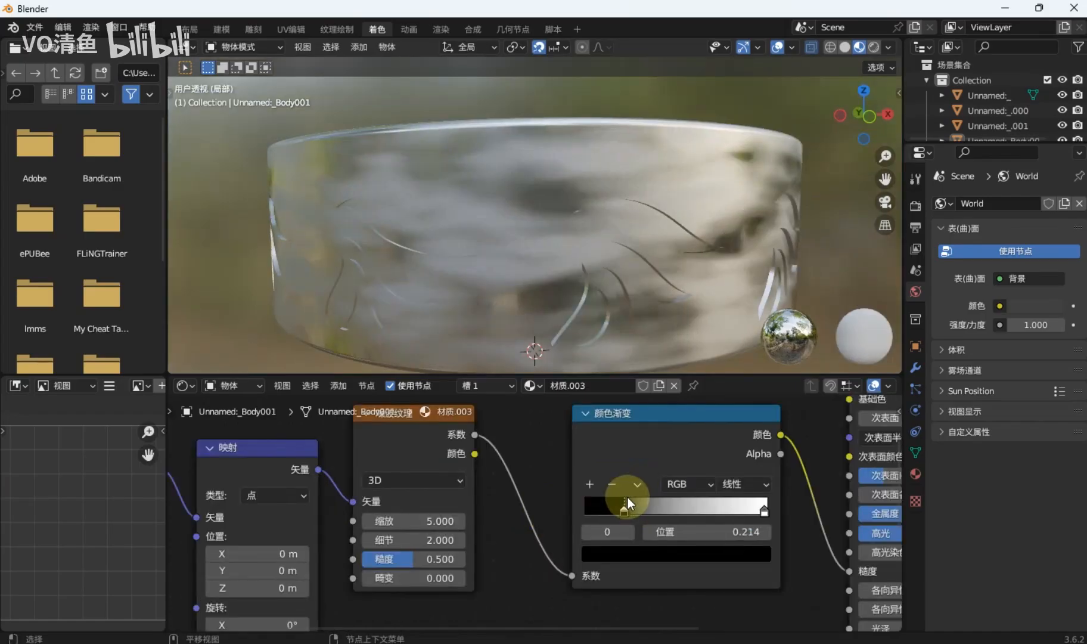
Set the ring's Noise Texture to scale 45.800, detail 9.100 and roughness 0.967
scroll(553, 522, "down", 1)
scroll(403, 538, "up", 1)
middle_click_drag(404, 538, 521, 491)
scroll(517, 491, "up", 1)
left_click_drag(525, 461, 644, 461)
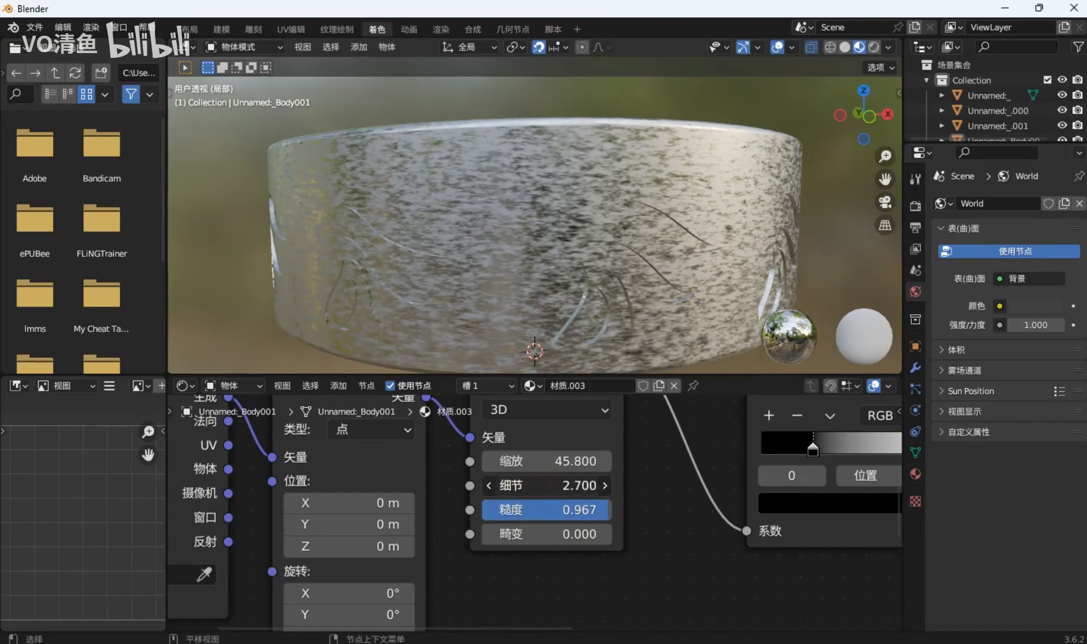
middle_click_drag(572, 238, 544, 269)
scroll(534, 518, "up", 2)
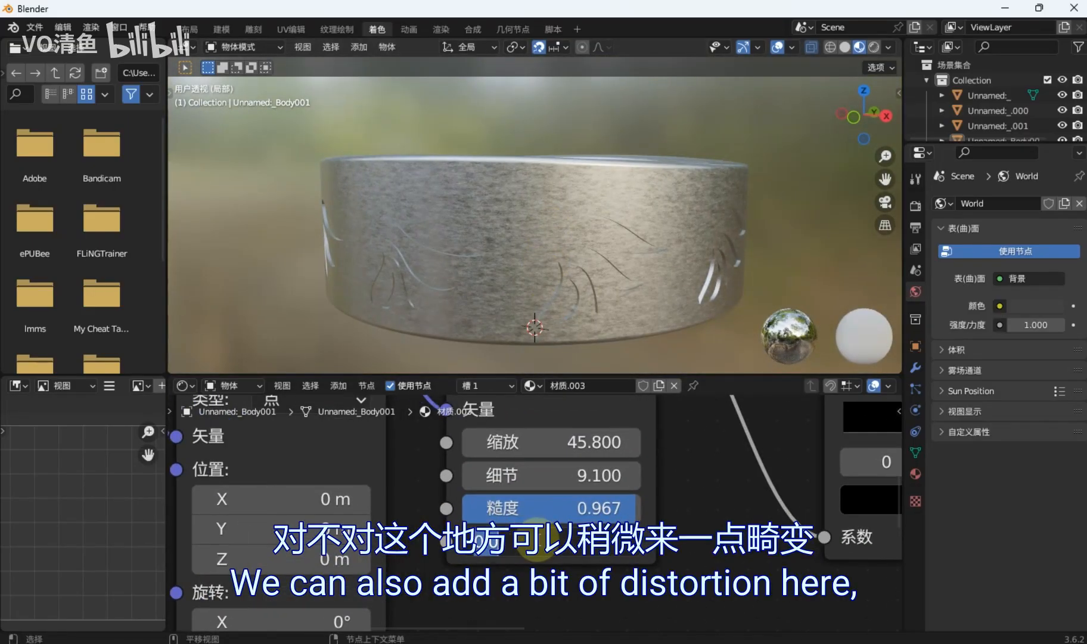
Set the distortion (畸变) of the ring's Noise Texture to 0.250
left_click(536, 539)
type("0.")
middle_click_drag(560, 192, 569, 314)
scroll(559, 531, "up", 2)
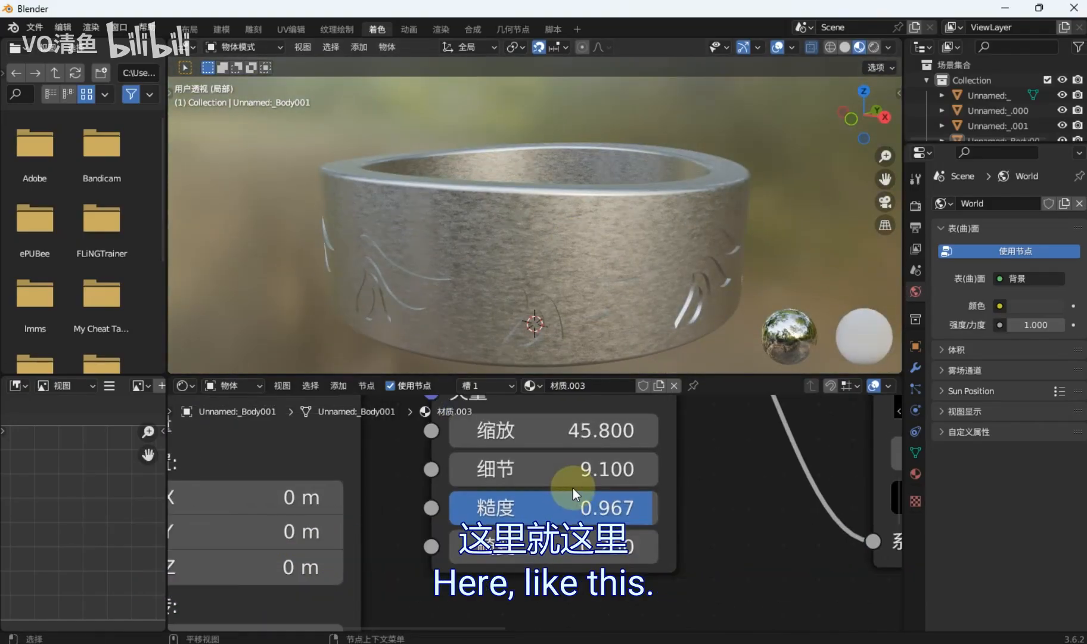
middle_click_drag(573, 468, 574, 490)
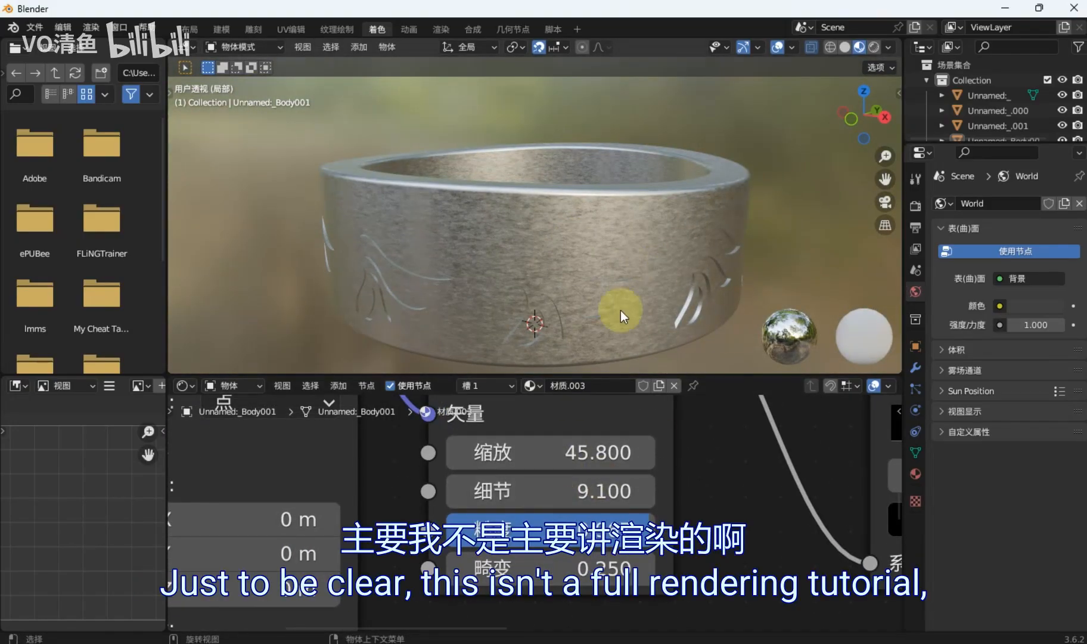
middle_click_drag(628, 300, 583, 284)
Raise the detail (细节) of the ring's Noise Texture to 15.000
left_click_drag(551, 492, 596, 491)
middle_click_drag(537, 320, 438, 237)
middle_click_drag(590, 346, 463, 226)
Fine-tune the ring's Noise Texture to scale 42.900, roughness 1.000 and distortion 0.150
scroll(463, 226, "down", 3)
scroll(763, 429, "down", 1)
middle_click_drag(655, 489, 417, 513)
scroll(736, 463, "down", 2)
middle_click_drag(736, 464, 564, 472)
scroll(564, 472, "up", 1)
mouse_move(546, 463)
left_mouse_down()
mouse_move(588, 463)
mouse_move(562, 464)
left_mouse_up()
left_click_drag(562, 464, 559, 464)
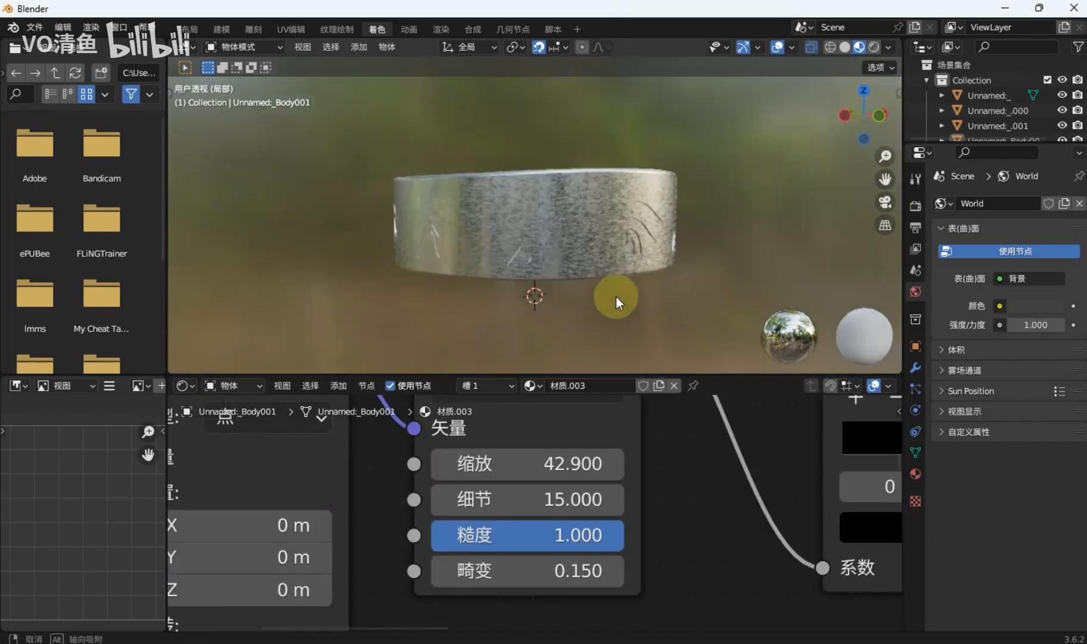
Examine the brushed metal surface of the ring and leave local view to show the whole scene
middle_click_drag(616, 294, 618, 332)
middle_click_drag(520, 233, 482, 174)
middle_click_drag(605, 215, 545, 264)
key("KP_Divide")
scroll(526, 266, "down", 2)
scroll(545, 264, "up", 2)
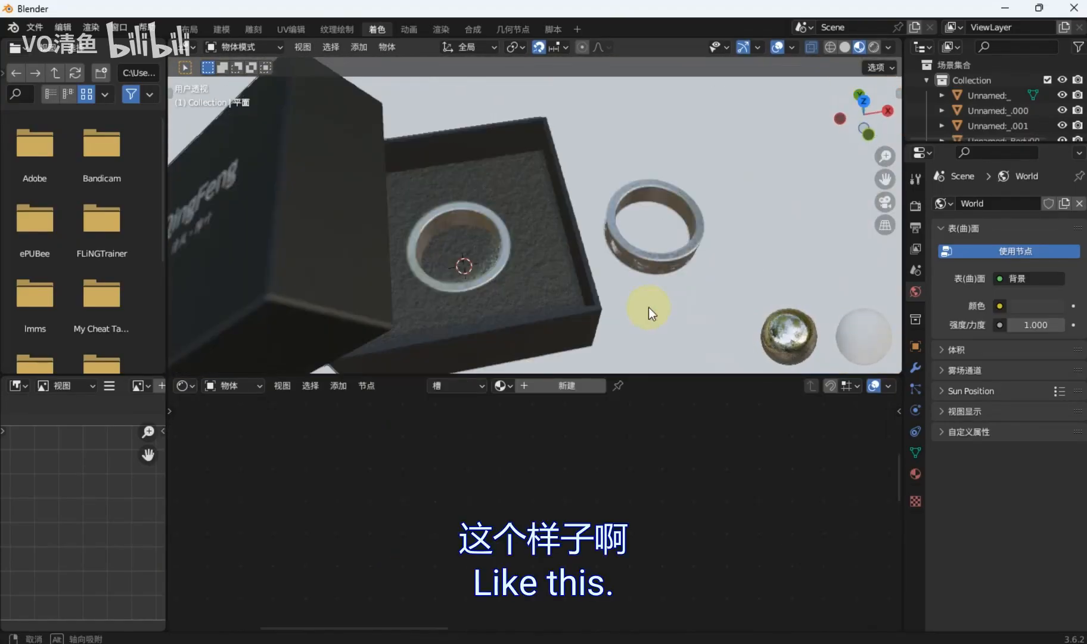
Enlarge the background plane under the ring box by scaling it along X and along Y in edit mode
scroll(651, 260, "down", 3)
scroll(505, 270, "up", 2)
middle_click_drag(504, 269, 588, 260)
scroll(587, 260, "down", 3)
scroll(589, 261, "down", 4)
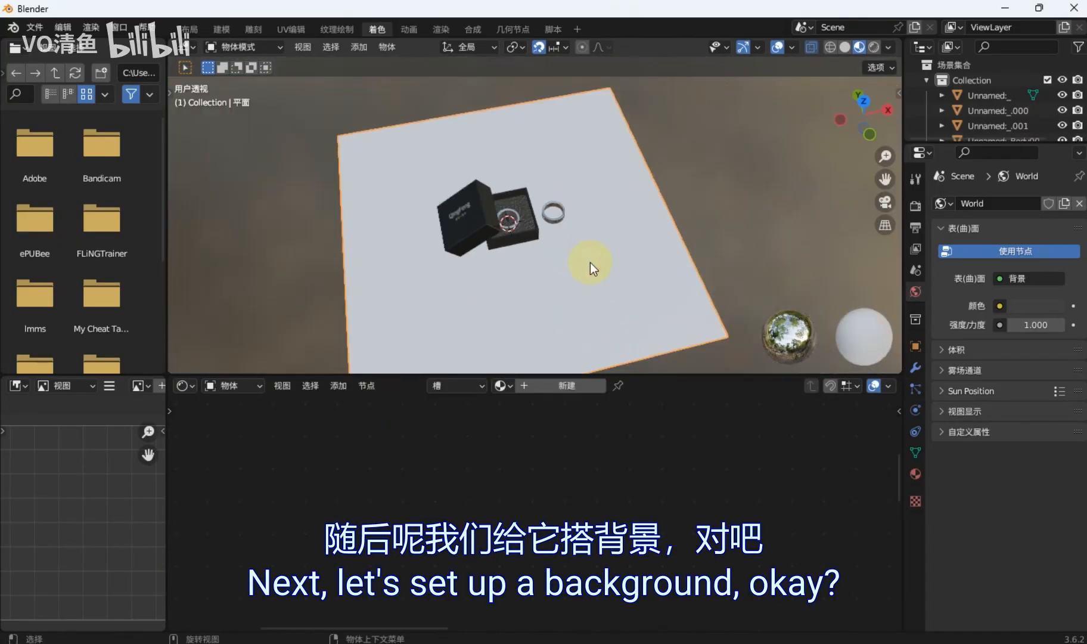
key("KP_7")
scroll(578, 231, "down", 2)
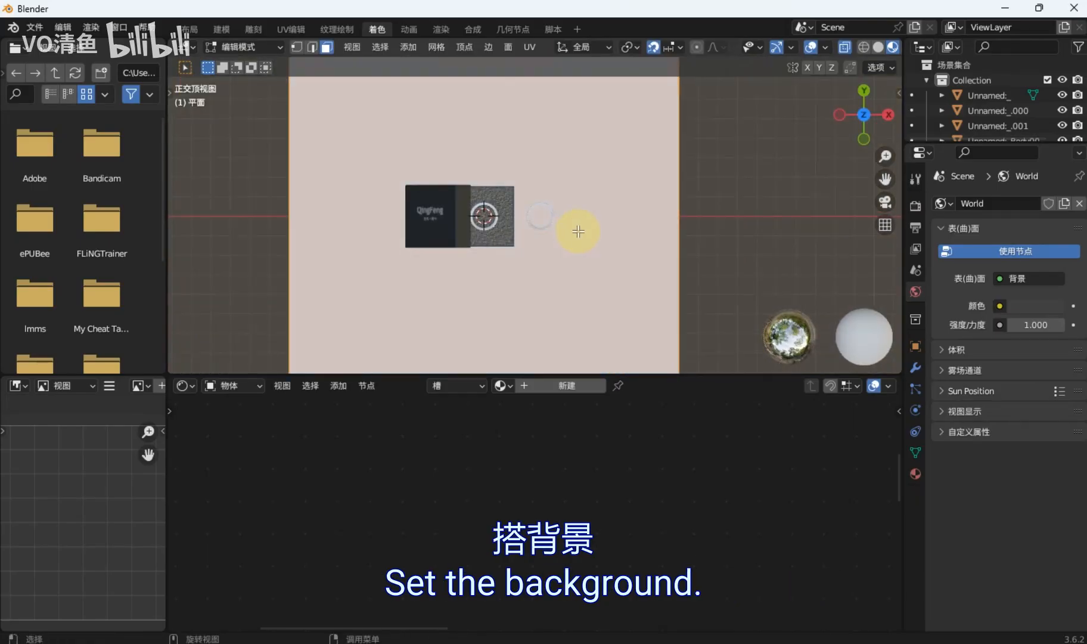
key("s")
key("x")
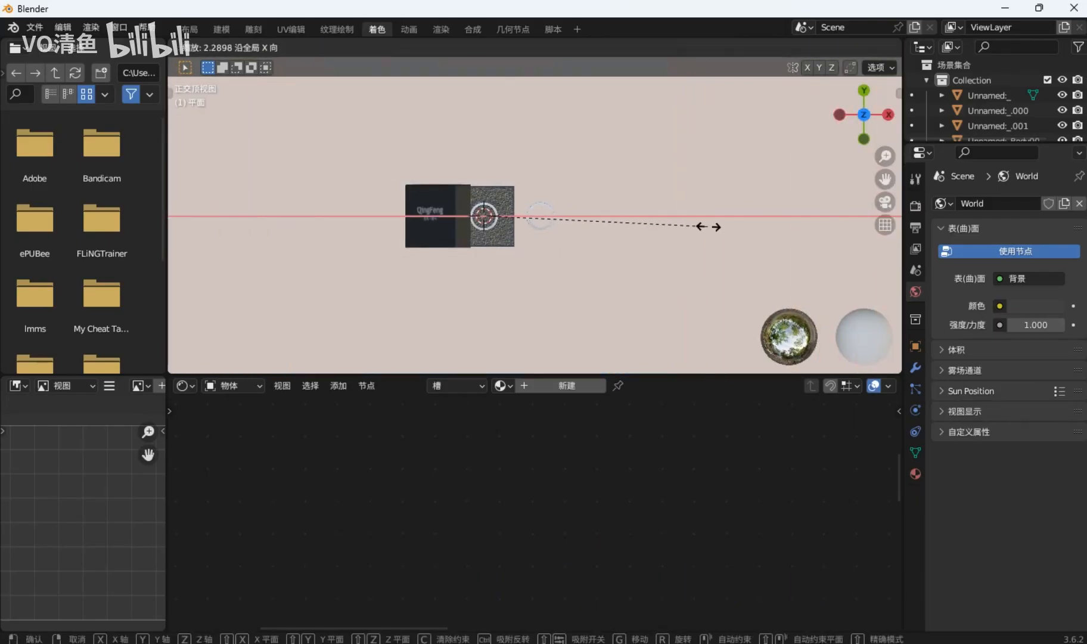
left_click(626, 250)
scroll(575, 245, "down", 4)
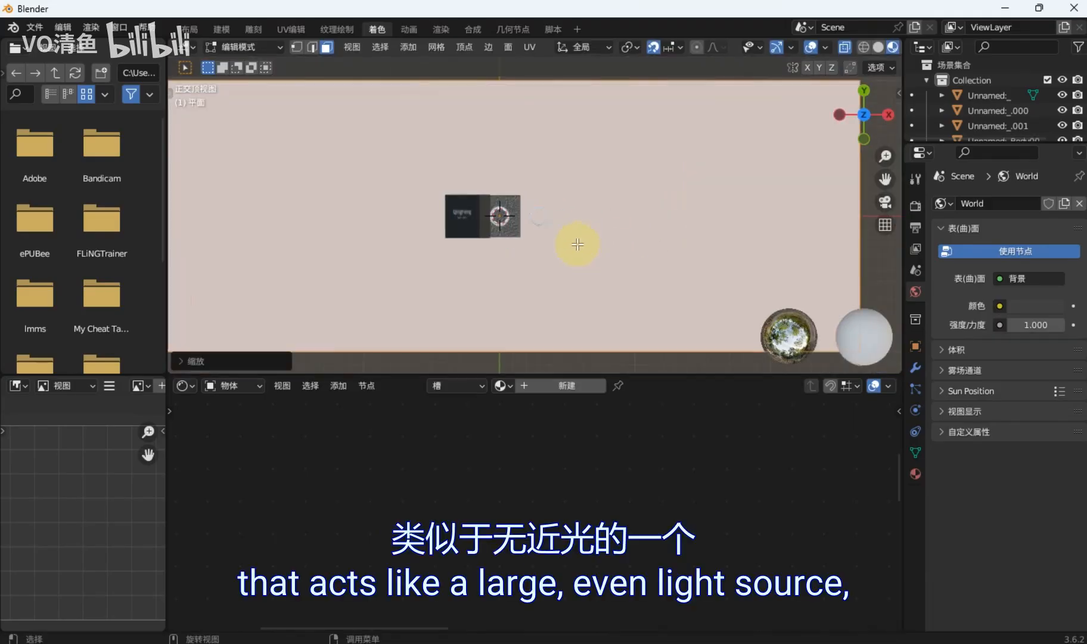
key("s")
key("y")
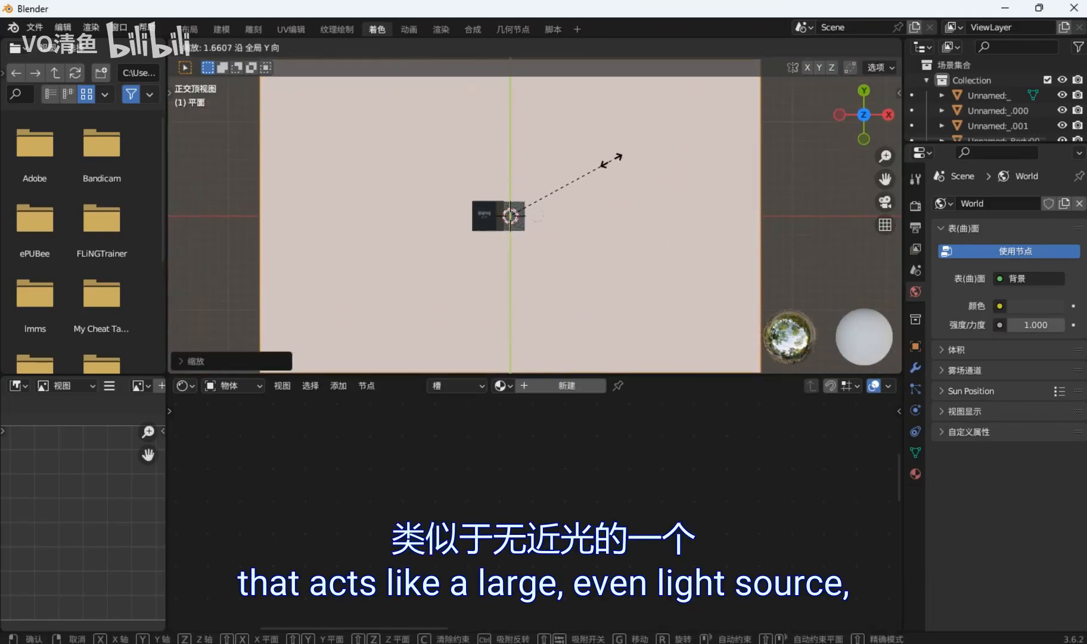
left_click(572, 215)
scroll(572, 215, "down", 2)
Extrude the plane's back edge upward along Z into a backdrop wall and turn snapping off
middle_click_drag(572, 214, 536, 134)
key("Tab")
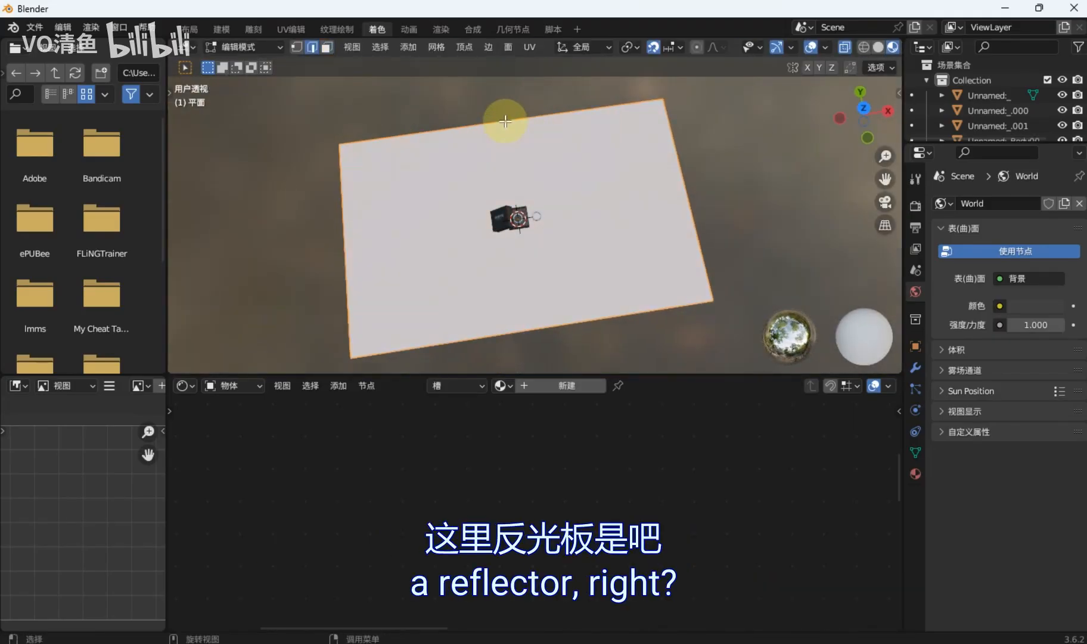
left_click(505, 122)
scroll(503, 186, "down", 2)
middle_click_drag(456, 227, 500, 207)
key("z")
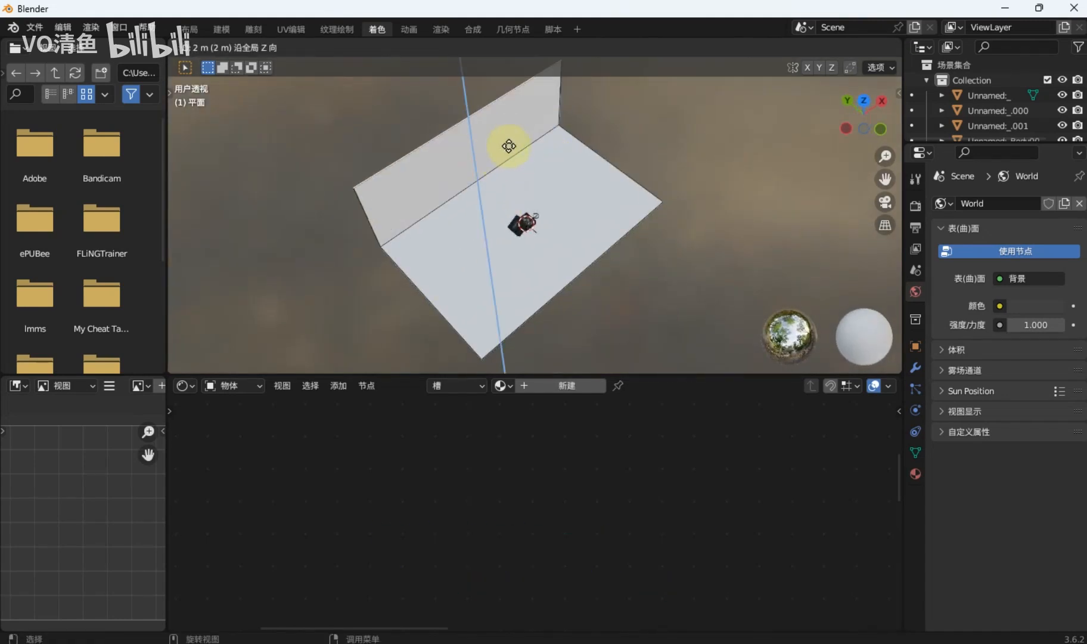
left_click(525, 93)
left_click(652, 47)
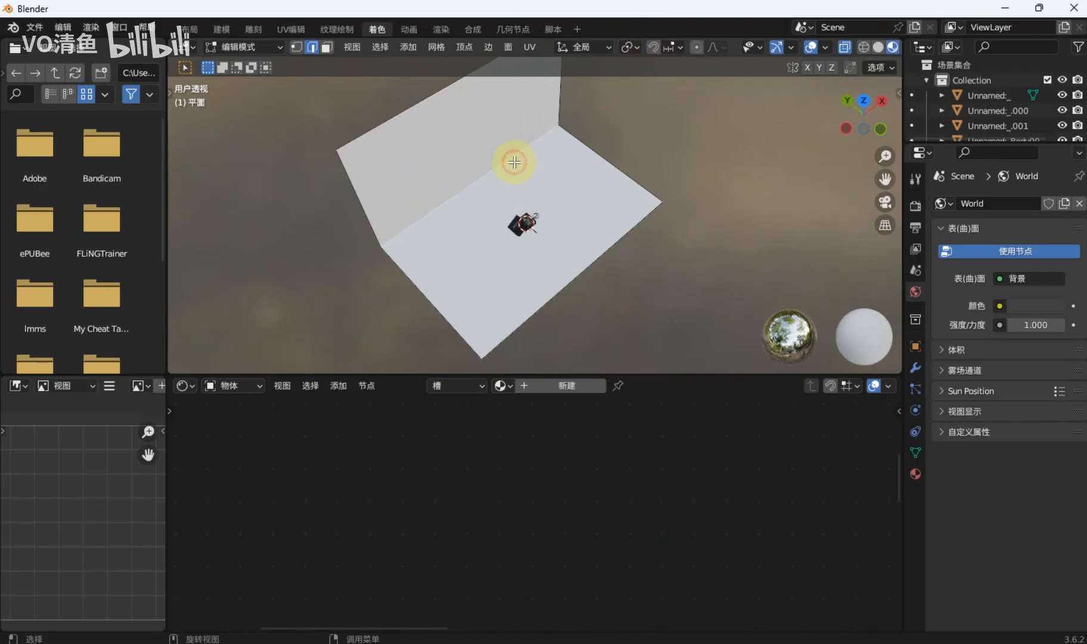
Bevel the fold between floor and wall with 4 segments and shade the backdrop with auto smooth
scroll(515, 163, "up", 3)
key("ctrl+b")
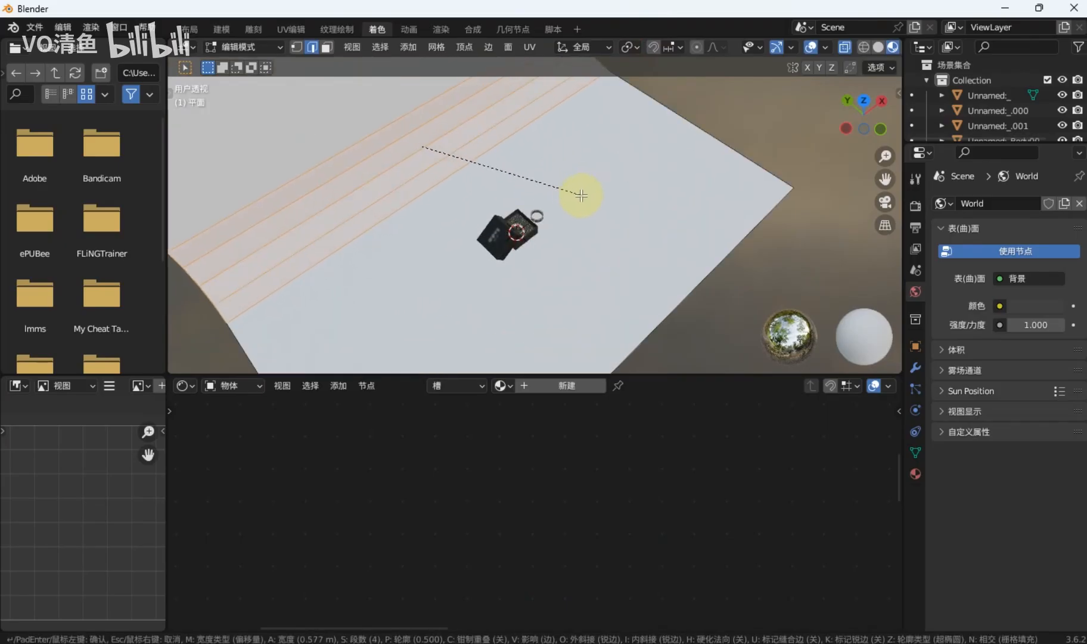
key("Escape")
key("Tab")
right_click(568, 164)
left_click(566, 180)
Select the backdrop plane and create a new material for it
key("grave")
left_click(681, 248)
left_click(546, 243)
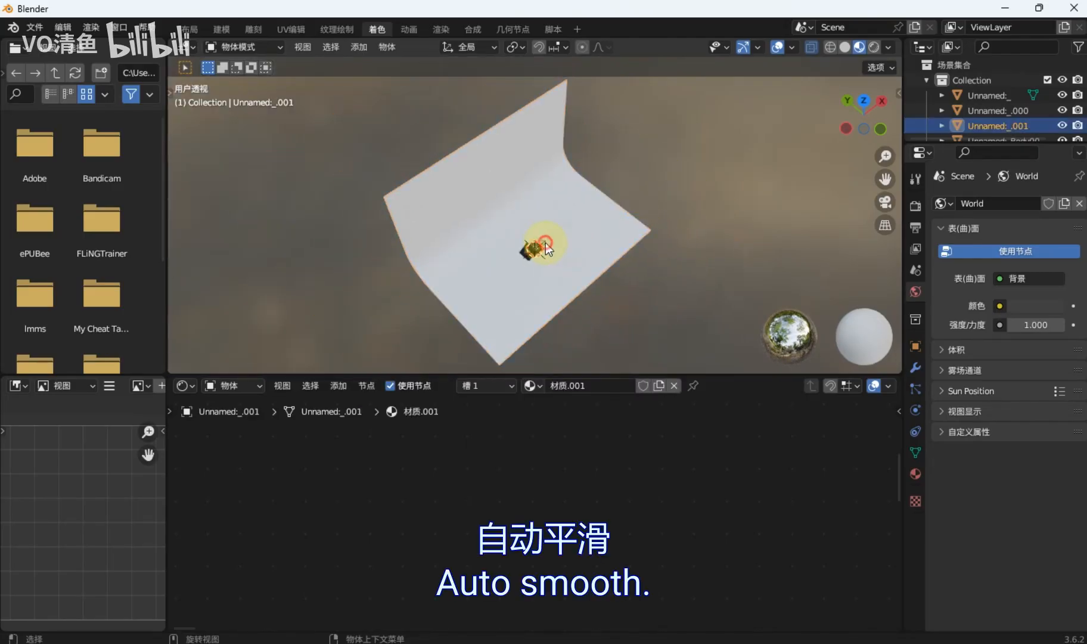
key("grave")
left_click(663, 295)
middle_click_drag(670, 296, 643, 179)
left_click(590, 284)
scroll(521, 270, "down", 2)
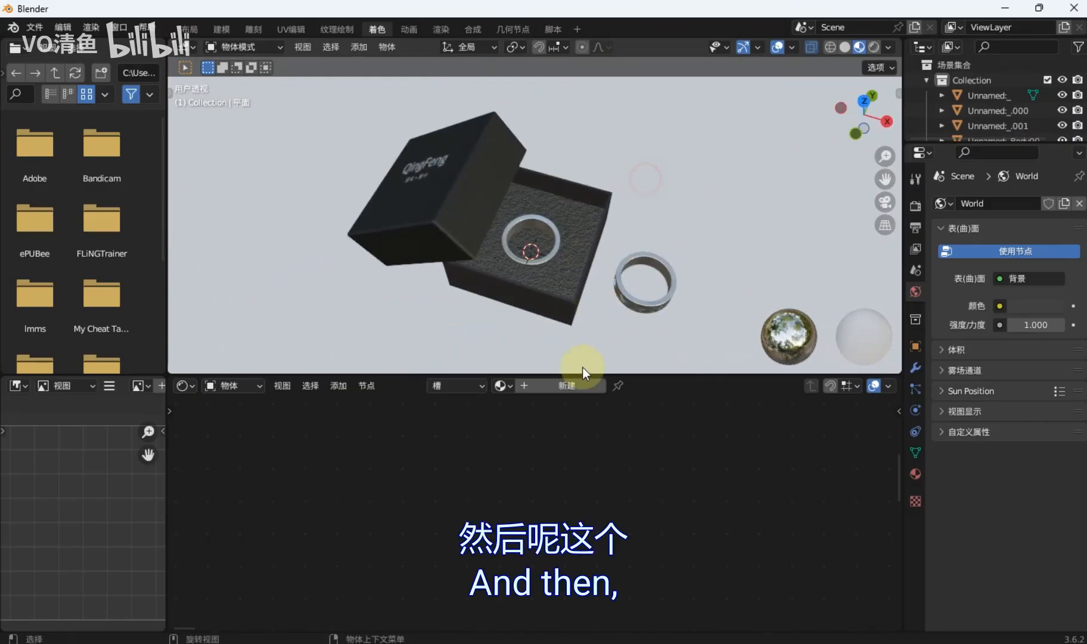
left_click(576, 385)
scroll(532, 252, "down", 7)
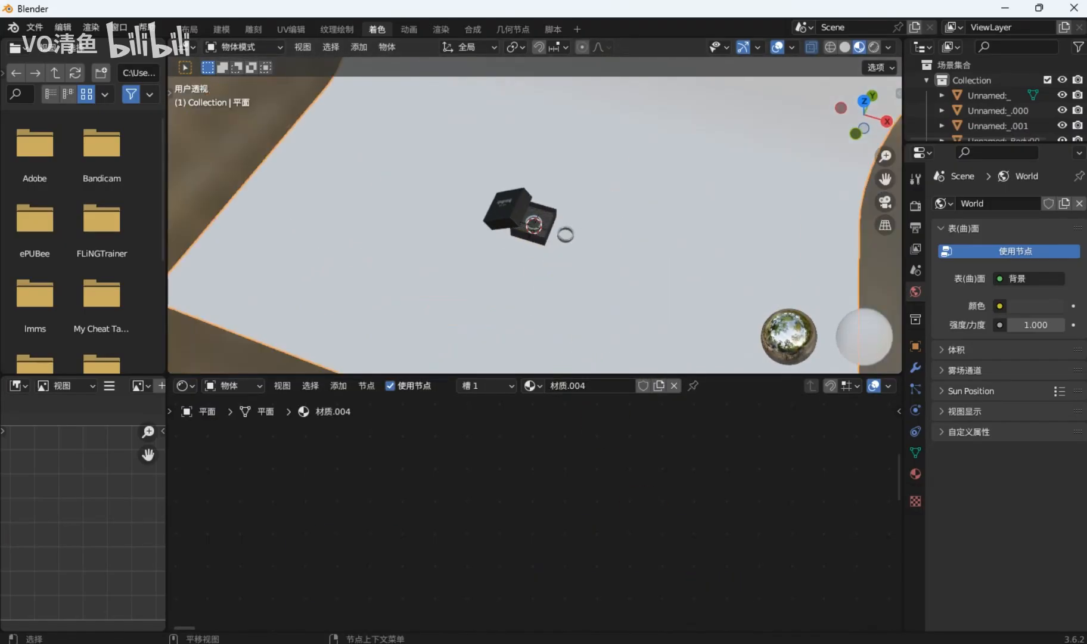
Switch to the photo viewer to examine the ground texture in the reference render qingfeng55.jpg, and return to Blender
left_click(643, 607)
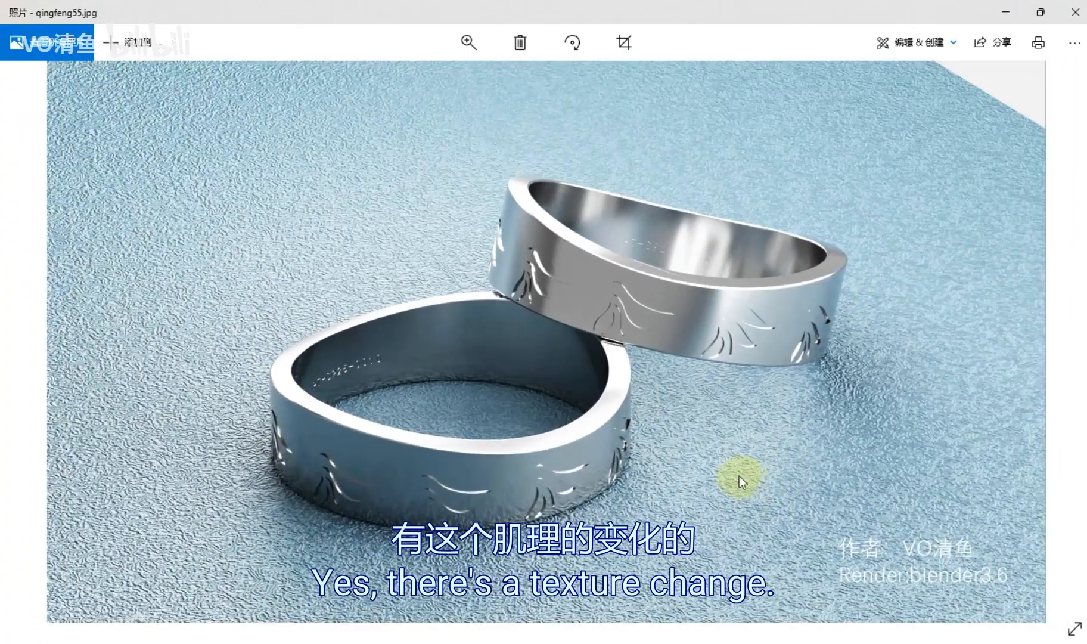
mouse_move(741, 636)
left_click(749, 572)
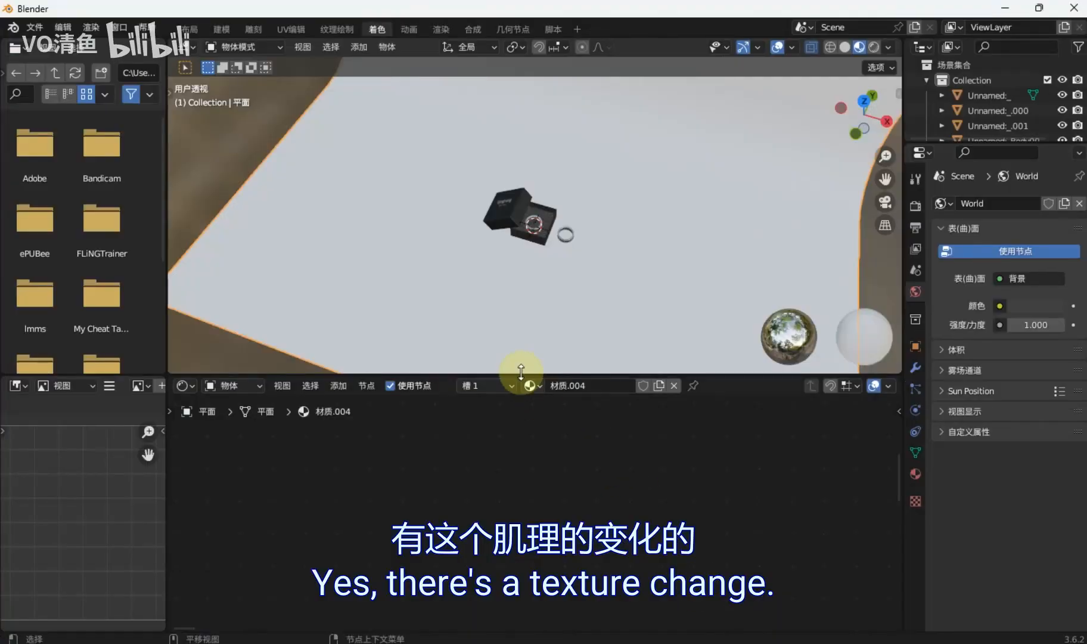
Add a Wave Texture (波浪纹理) node to the backdrop's material beside the shader node
scroll(650, 340, "down", 3)
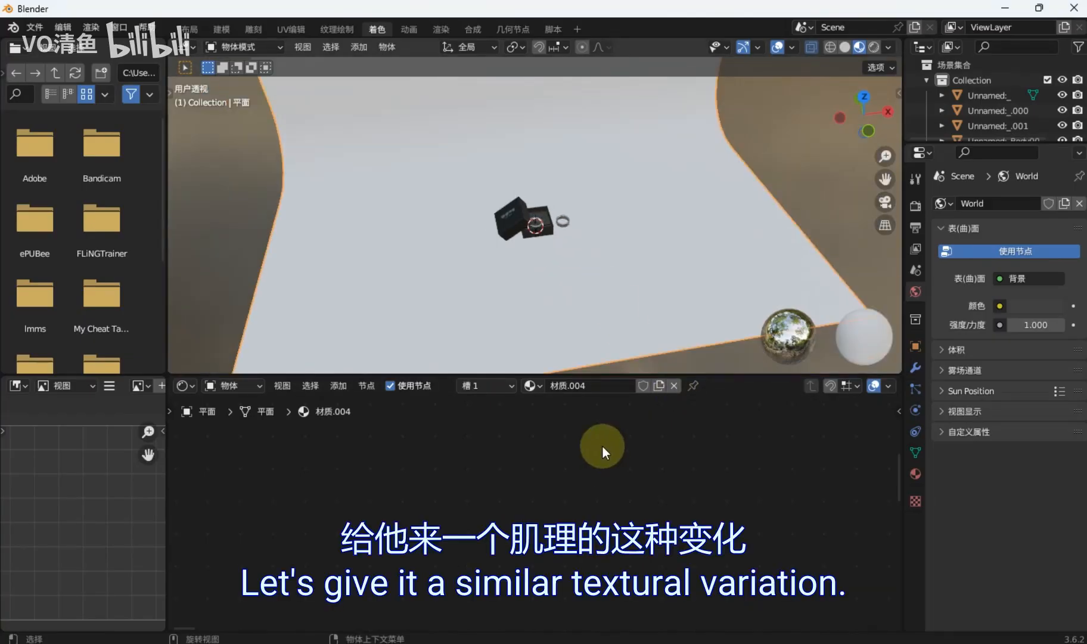
scroll(660, 485, "down", 5)
middle_click_drag(657, 481, 592, 540)
scroll(584, 461, "up", 5)
scroll(539, 481, "up", 3)
scroll(545, 525, "down", 2)
left_click(542, 524)
middle_click_drag(519, 510, 540, 534)
scroll(515, 514, "down", 3)
key("shift+a")
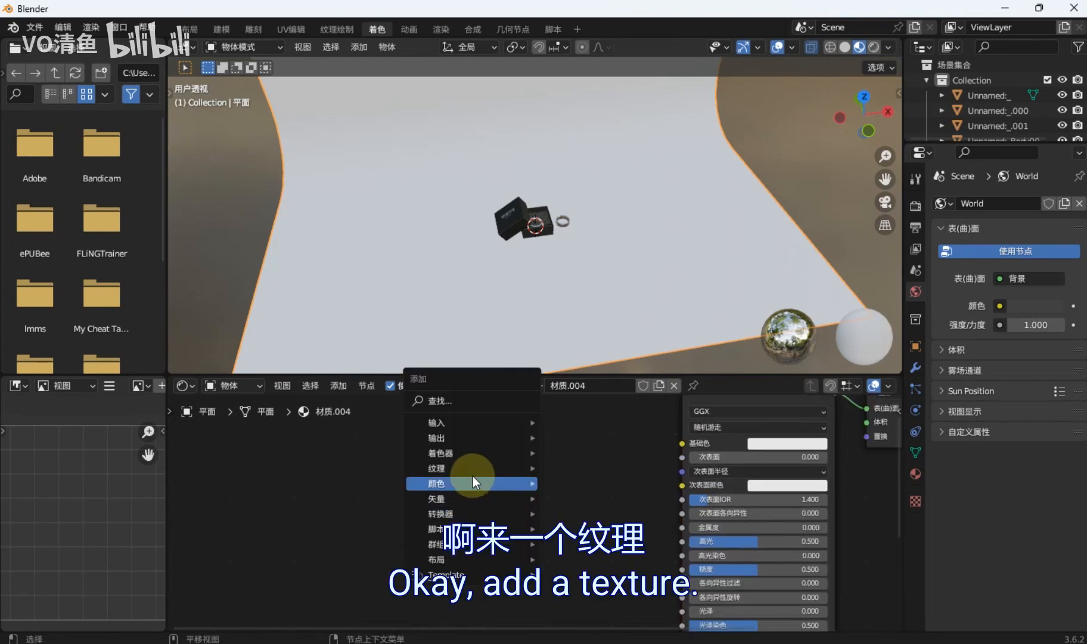
mouse_move(474, 462)
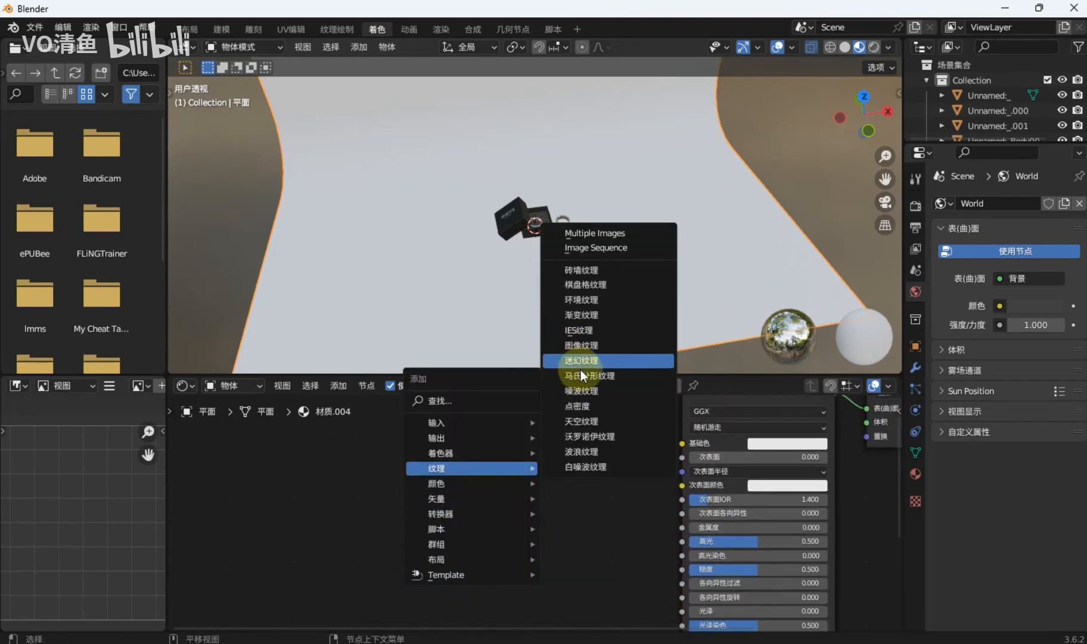
left_click(595, 450)
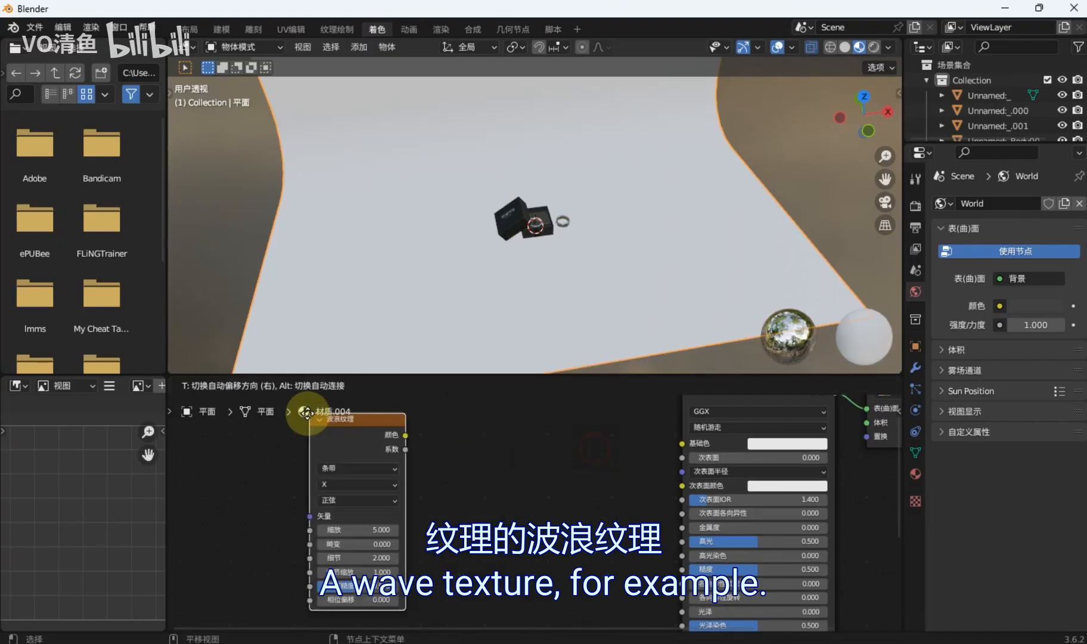
left_click(463, 481)
Reposition the backdrop's texture node and attach texture coordinate and mapping nodes to it
scroll(464, 476, "down", 1)
middle_click_drag(463, 476, 577, 446)
left_click_drag(578, 450, 479, 477)
middle_click_drag(560, 482, 398, 531)
key("ctrl+t")
scroll(505, 514, "up", 1)
middle_click_drag(504, 513, 477, 492)
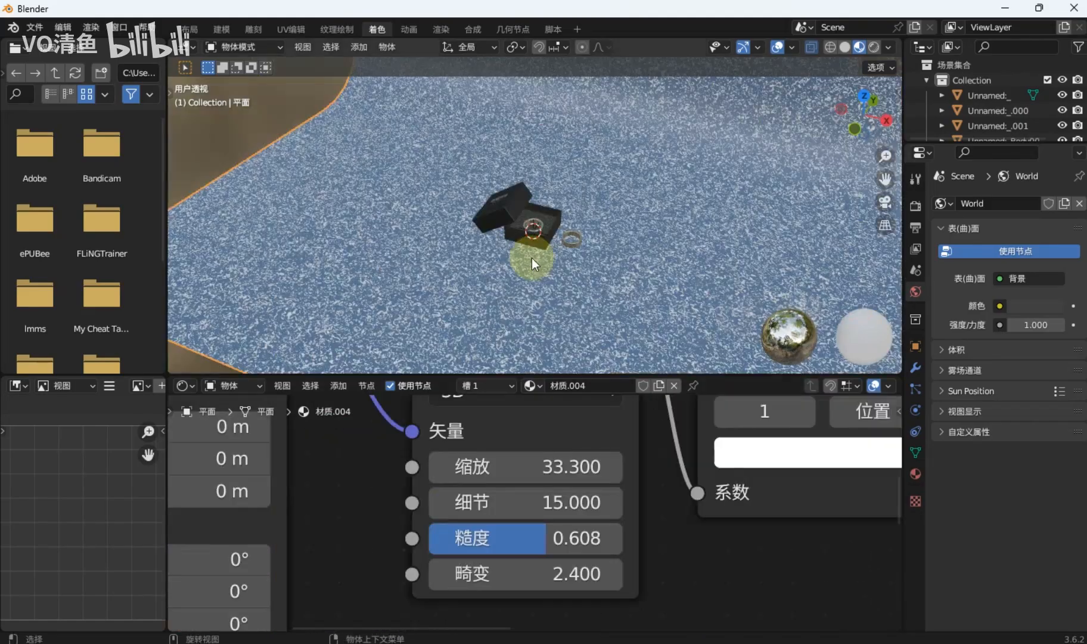
Set colour B of the backdrop's mix node to a cyan-leaning blue with hue 0.575, saturation 0.741 and value 0.382
scroll(540, 266, "up", 5)
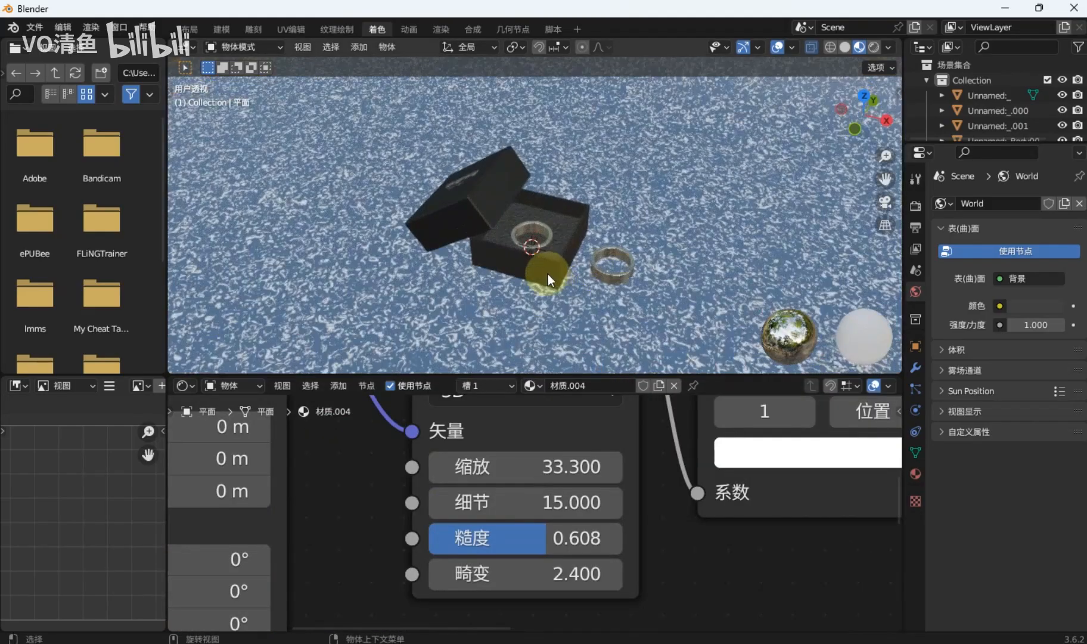
middle_click_drag(652, 432, 685, 524)
left_click(718, 549)
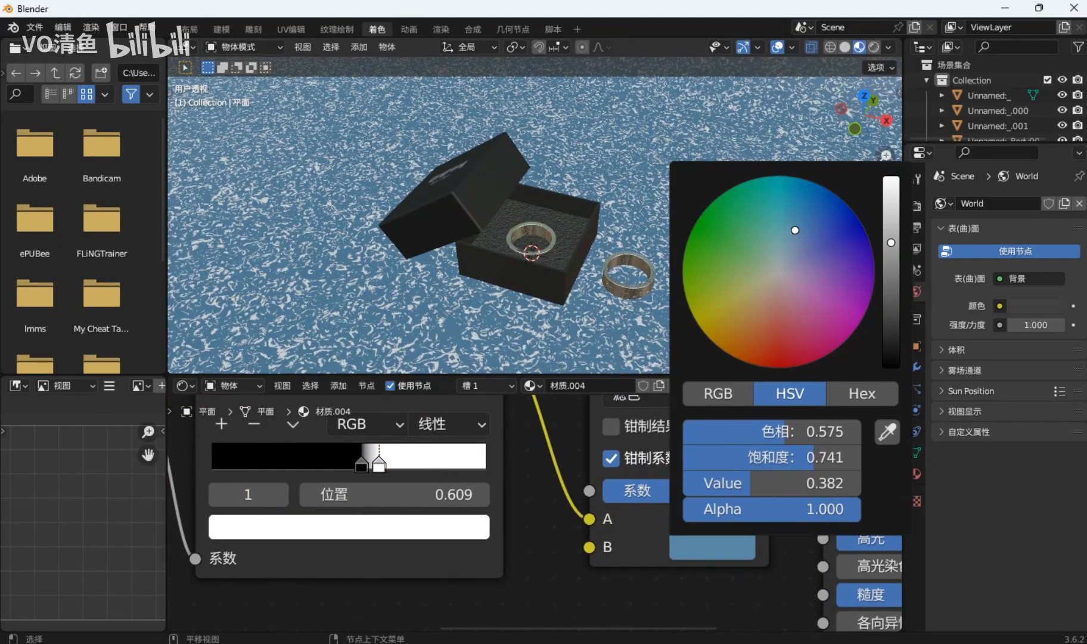
scroll(530, 479, "down", 1)
scroll(656, 498, "up", 1)
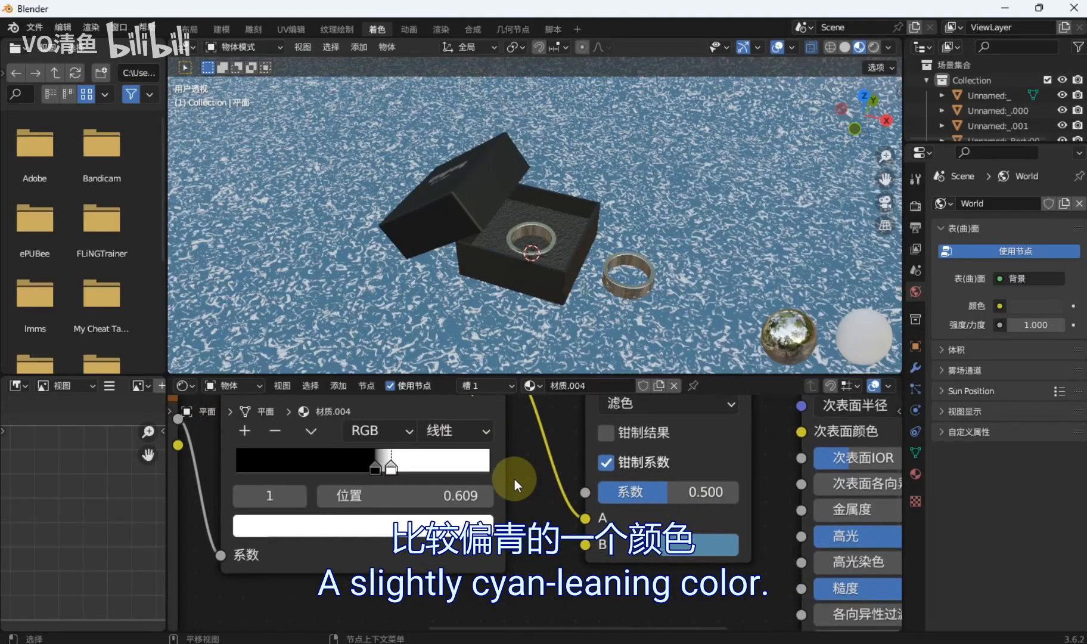
Adjust the mix node's factor (系数) and connect the Noise Texture's factor output to the Bump node's height
left_click_drag(709, 492, 674, 492)
scroll(534, 518, "down", 3)
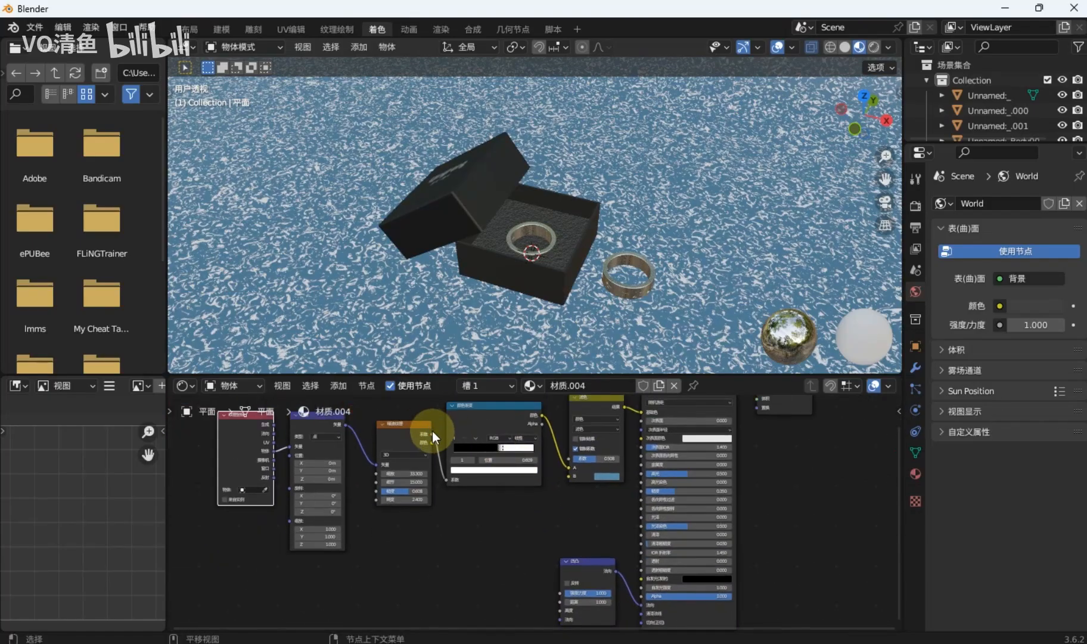
left_click_drag(434, 441, 543, 566)
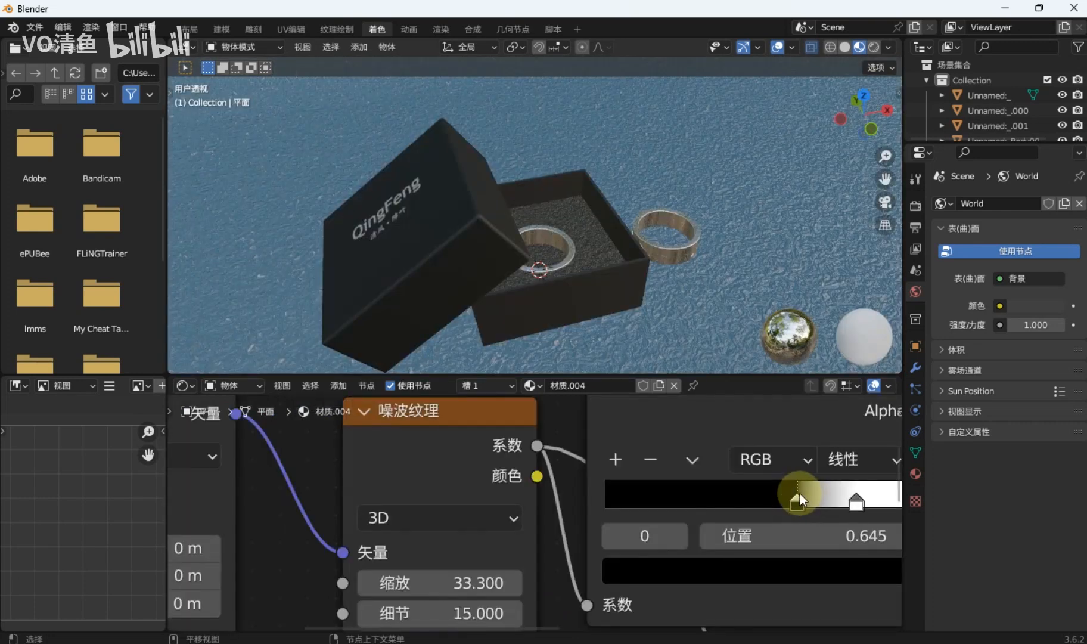
Move the color ramp's white stop to the far end and its black stop to position 0.823
middle_click_drag(762, 491, 583, 481)
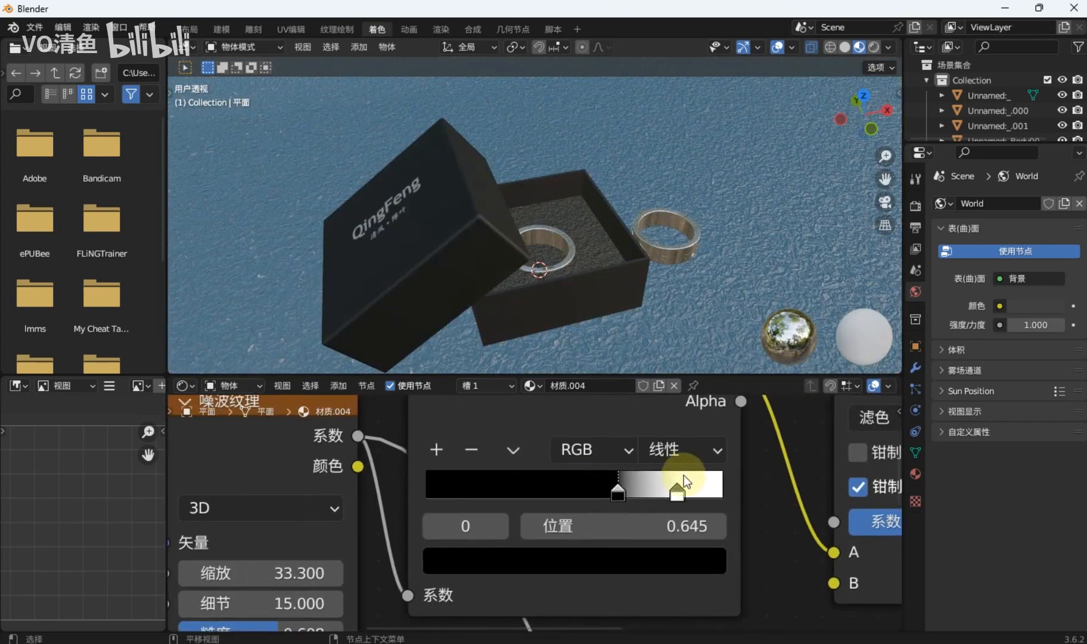
left_click(678, 491)
middle_click_drag(673, 311, 640, 273)
scroll(617, 325, "up", 5)
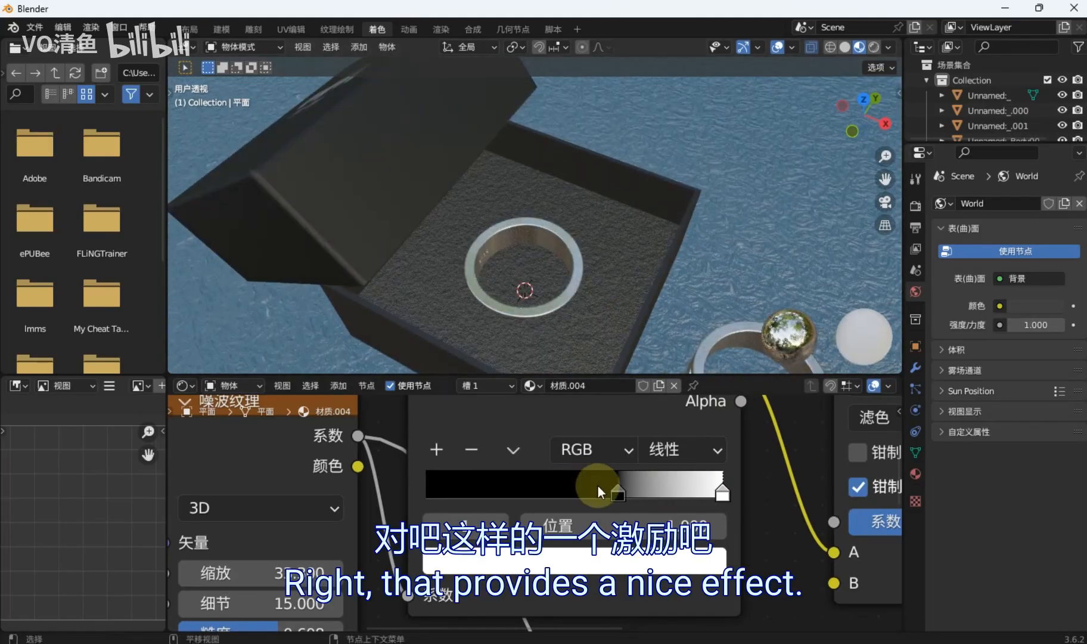
left_click_drag(617, 491, 670, 497)
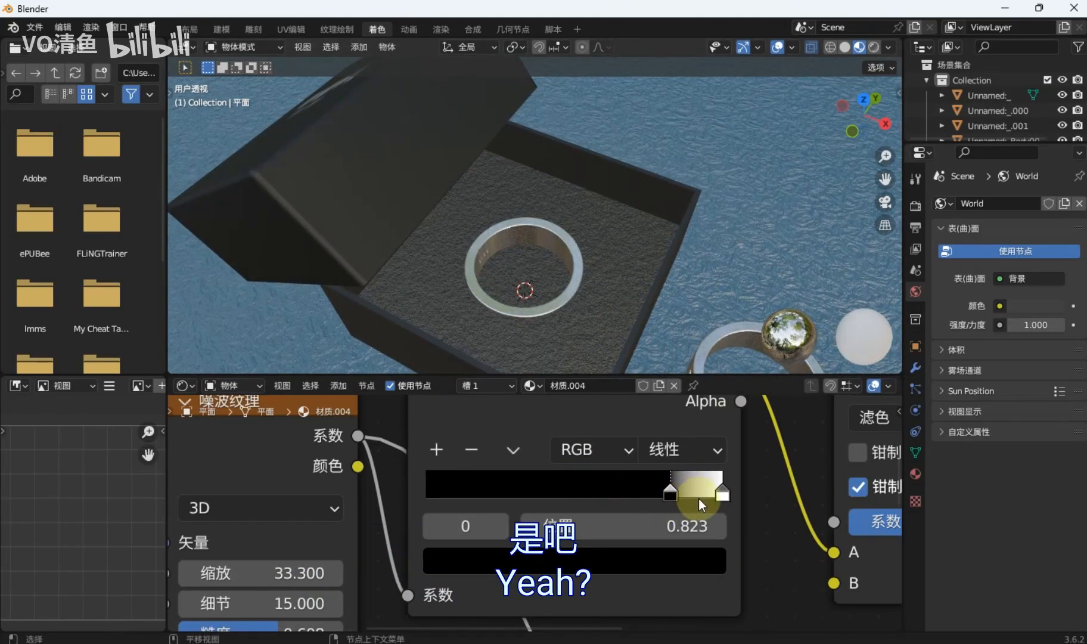
scroll(698, 498, "down", 2)
scroll(599, 339, "down", 5)
middle_click_drag(663, 299, 649, 351)
scroll(660, 463, "up", 3)
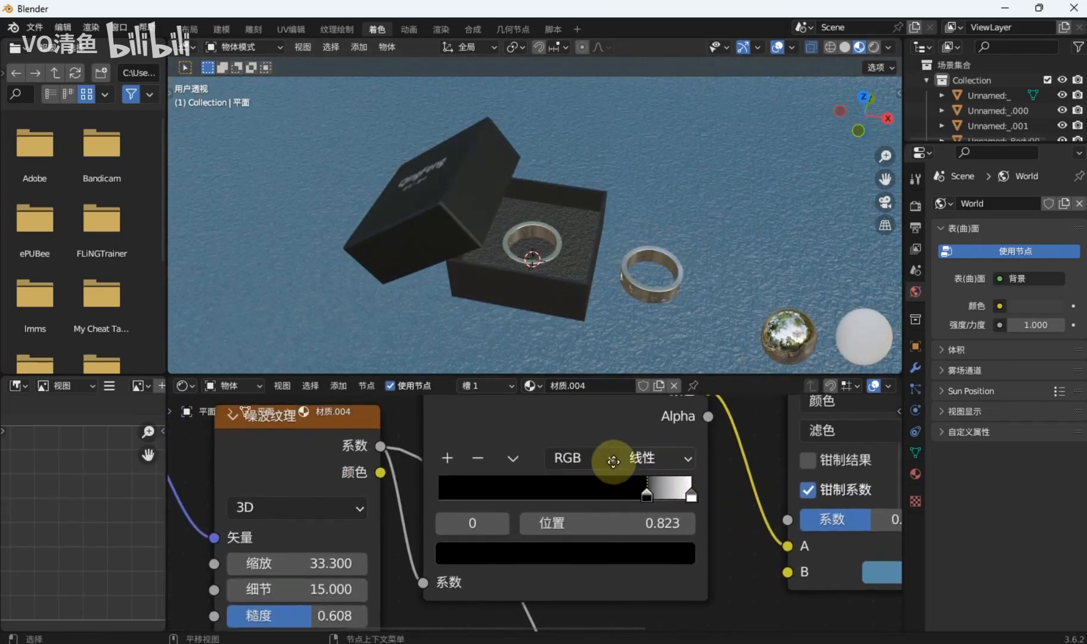
Set the factor of the backdrop material's Screen (滤色) mix node to 0.383
left_click_drag(784, 553, 710, 553)
scroll(646, 252, "down", 4)
middle_click_drag(612, 281, 566, 268)
scroll(599, 233, "up", 4)
Add a camera to the scene and look through it
left_click(566, 268)
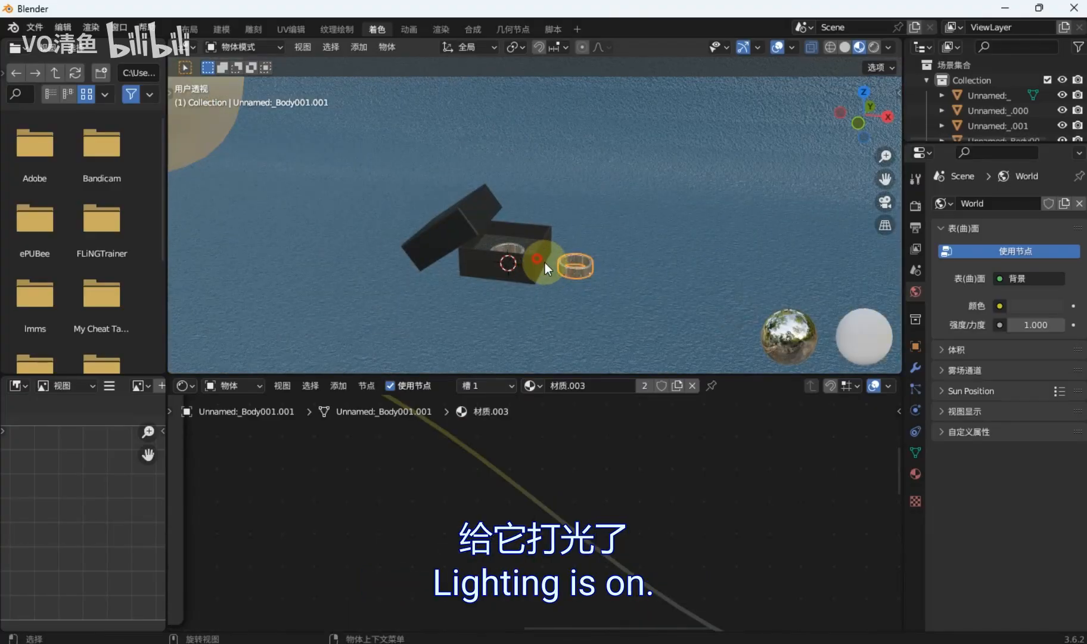
left_click(544, 262)
key("KP_Decimal")
key("shift+a")
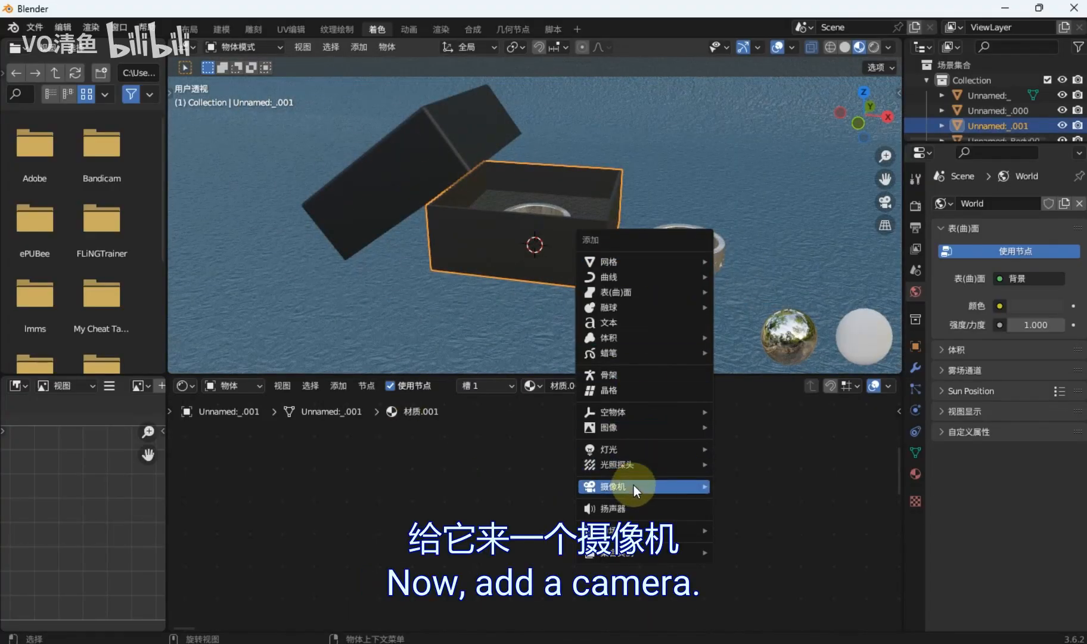
left_click(766, 484)
key("KP_0")
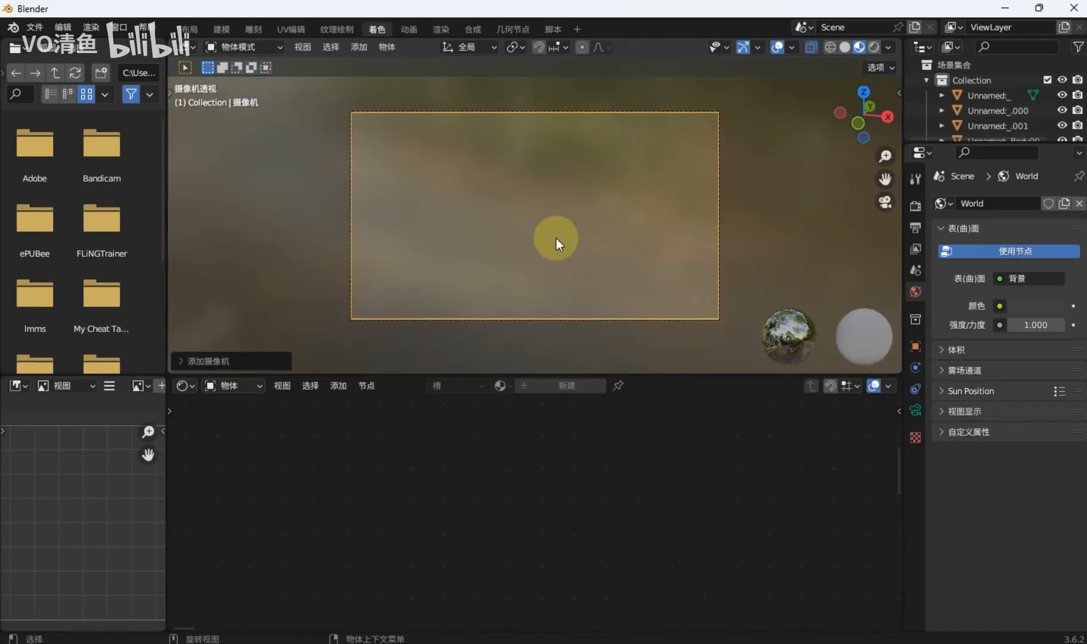
Lock the camera to the view so that navigating moves it
key("n")
left_click(892, 162)
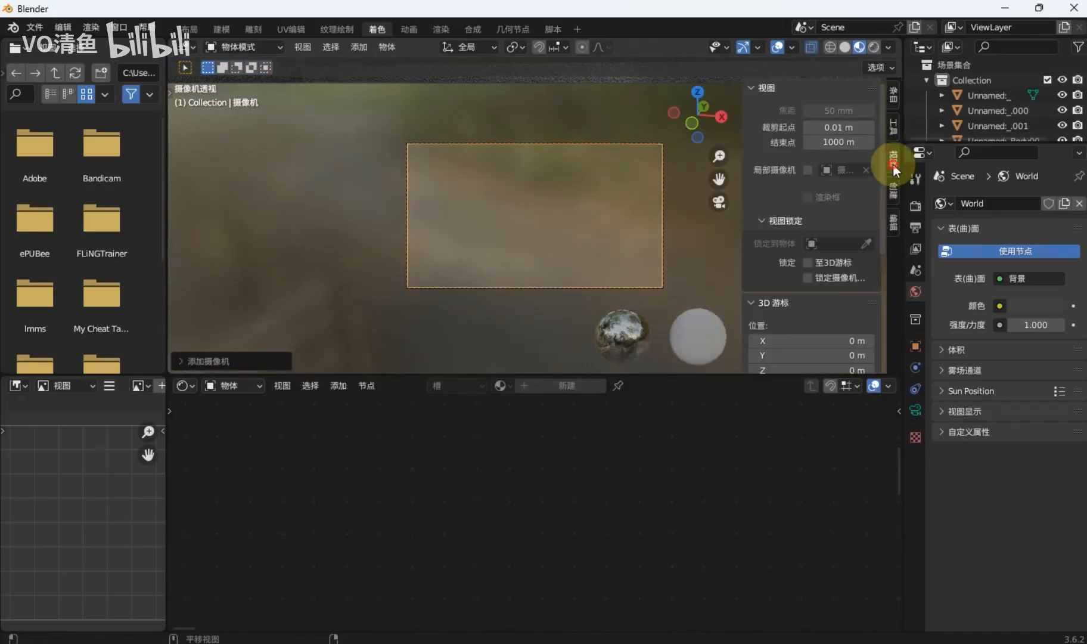
key("n")
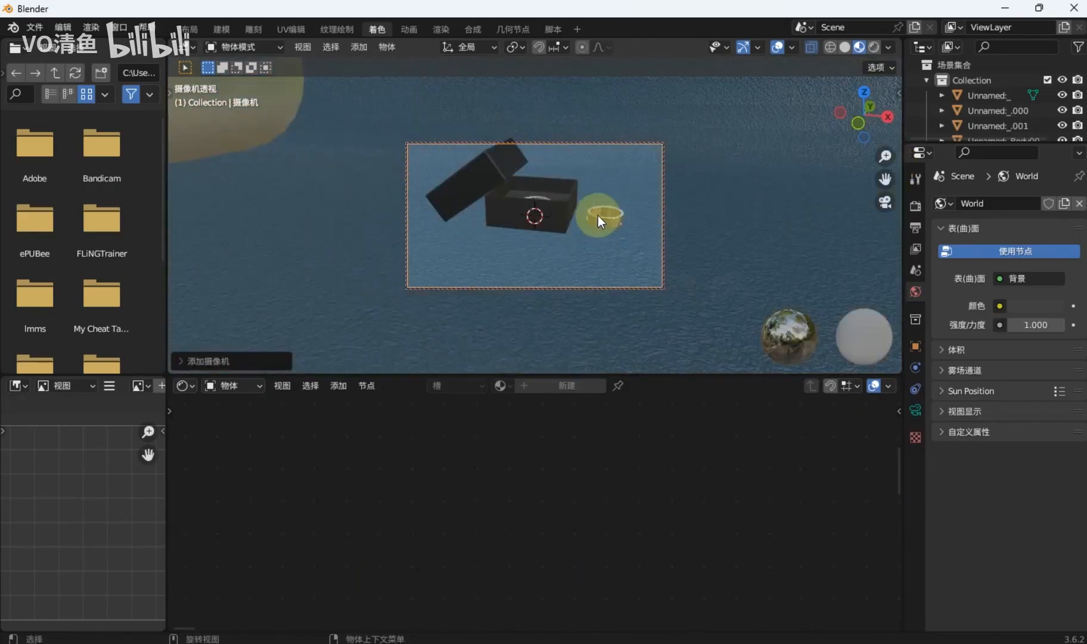
Aim the camera from above so the open box and both rings fill the frame
left_click(550, 210)
left_click(607, 268)
middle_click_drag(589, 294, 616, 228)
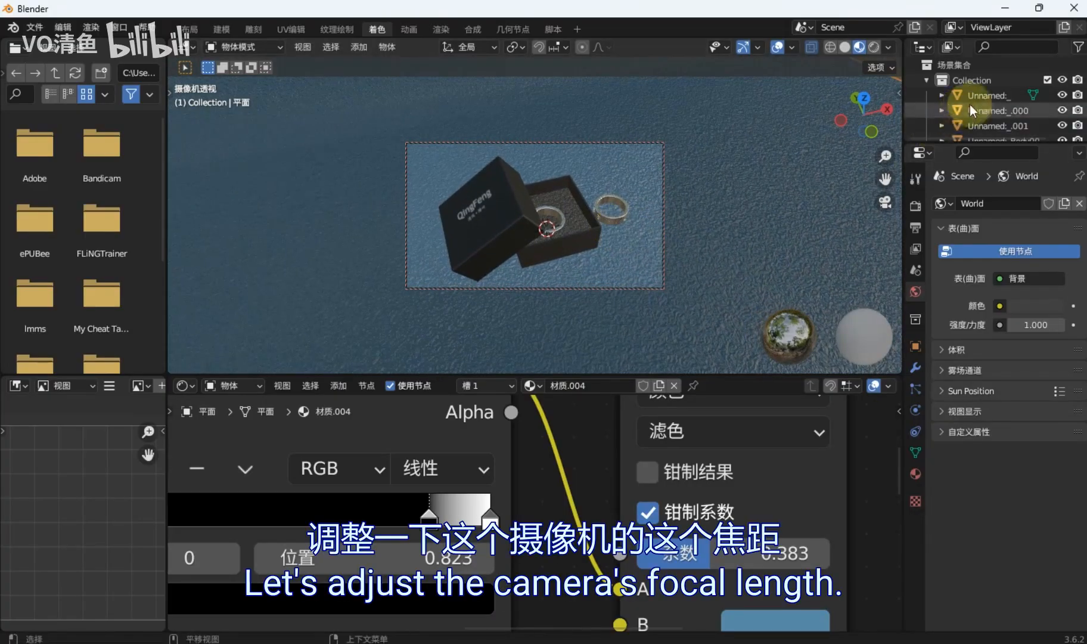
Set the camera's focal length to 30 mm and its sensor size to 24 mm
scroll(972, 114, "down", 3)
left_click(979, 128)
left_click(917, 409)
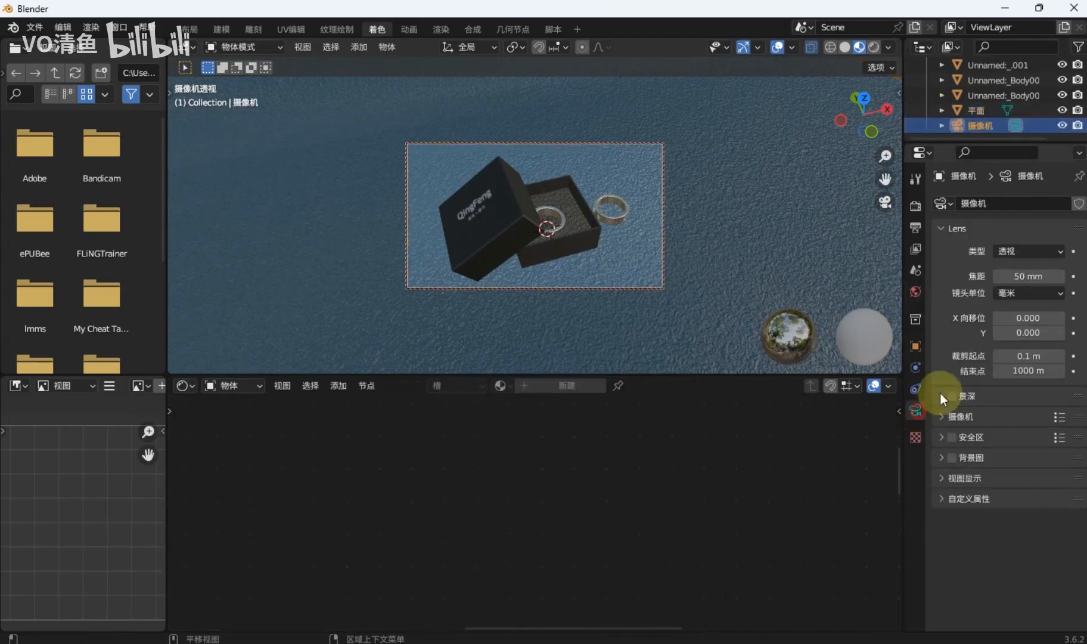
left_click_drag(1025, 278, 996, 278)
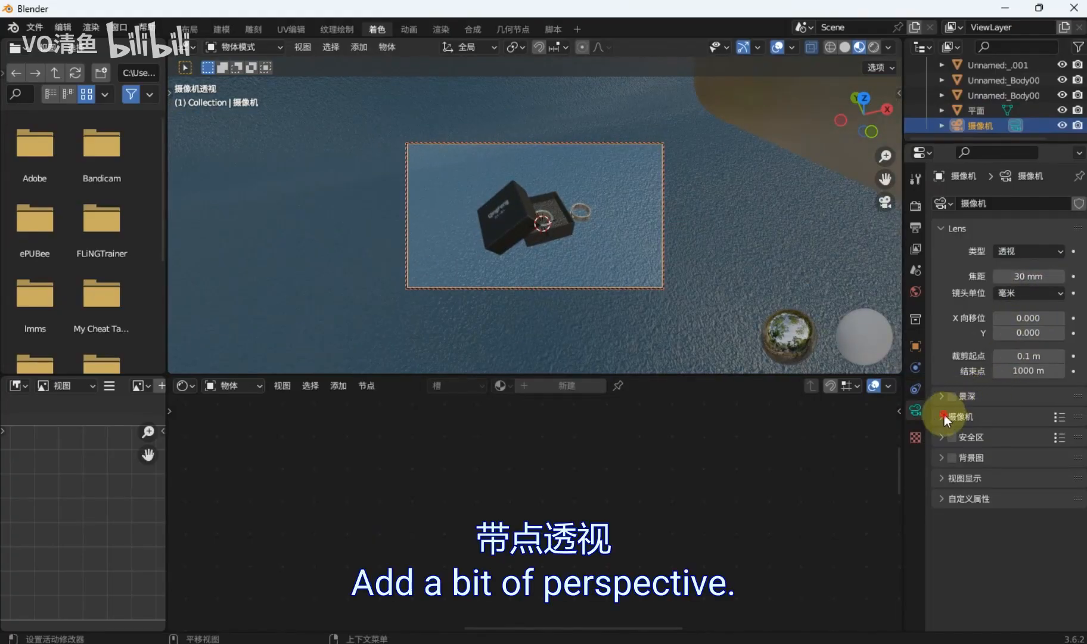
left_click(944, 416)
mouse_move(1028, 456)
left_mouse_down()
mouse_move(1040, 456)
mouse_move(1008, 456)
mouse_move(1020, 456)
left_mouse_up()
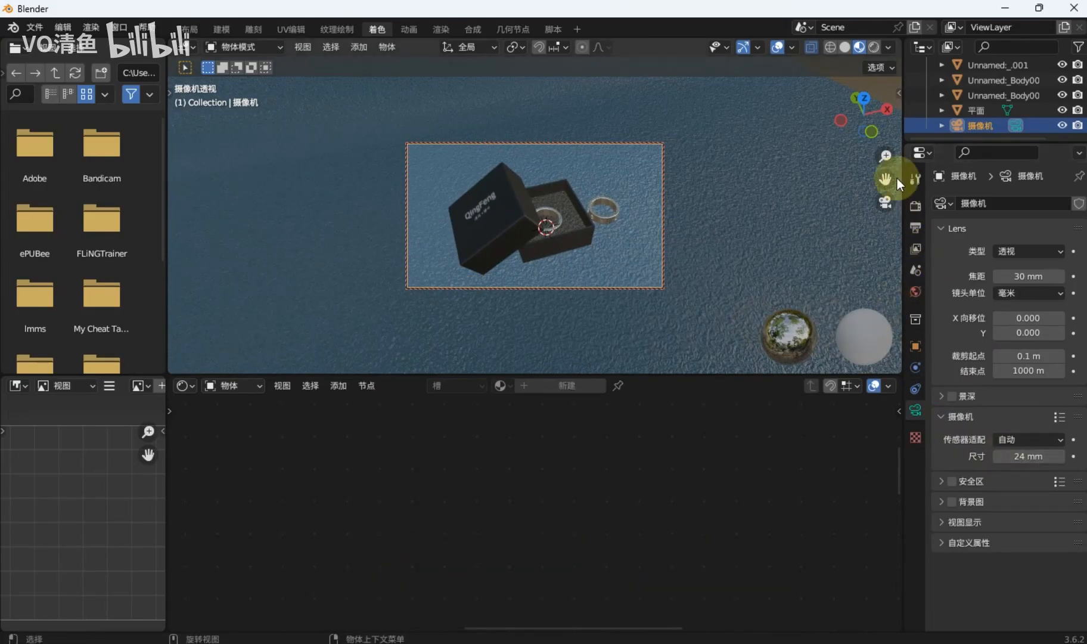
Unlock the camera from the view and leave the camera view to see it from outside
key("n")
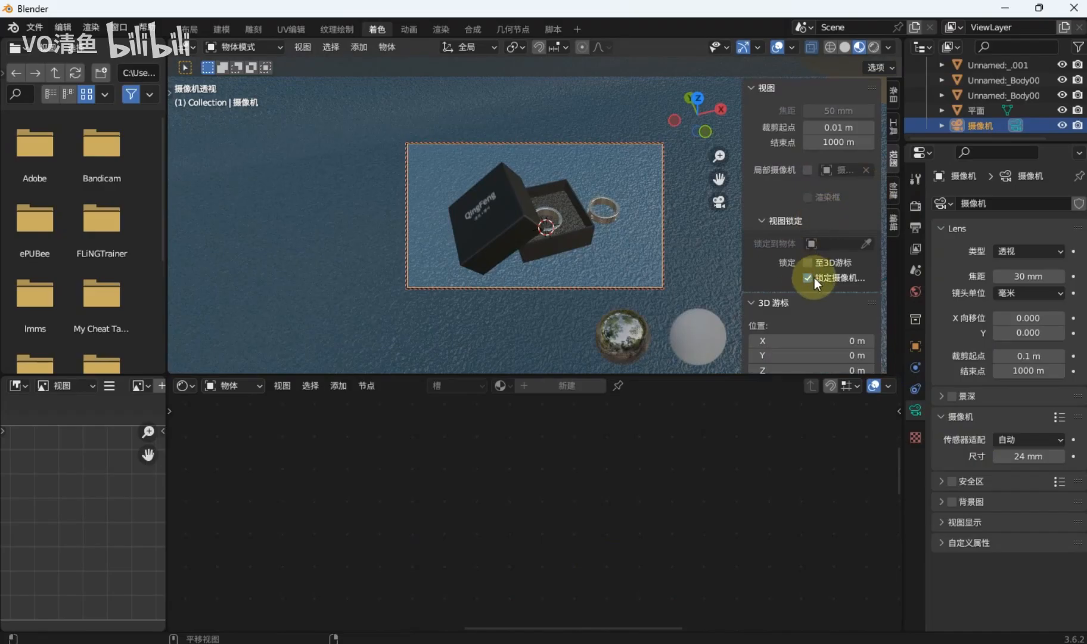
key("n")
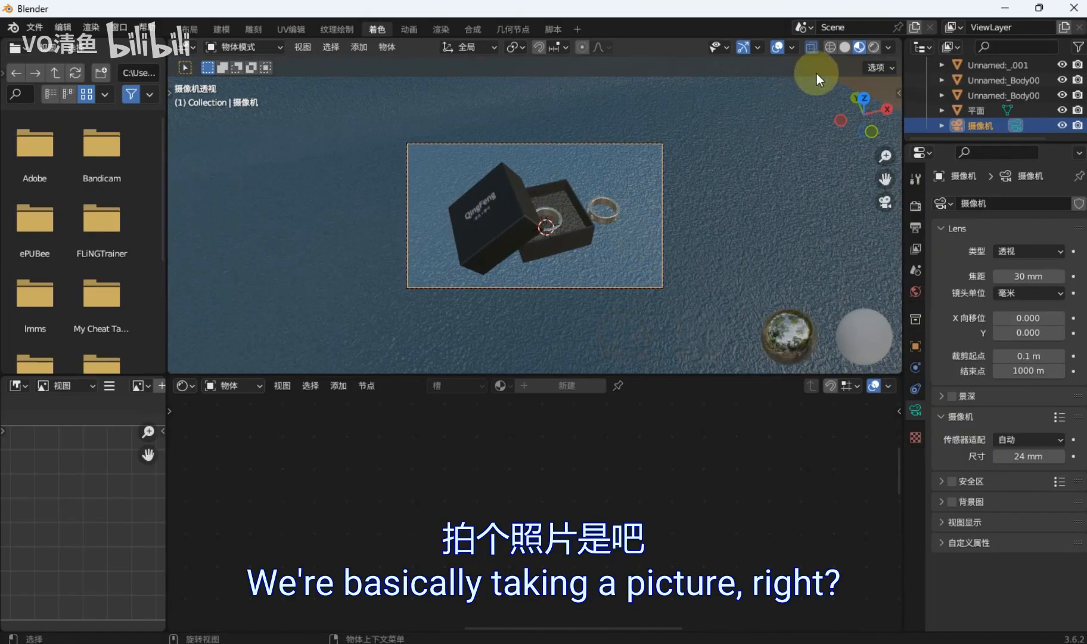
middle_click_drag(722, 216, 582, 185)
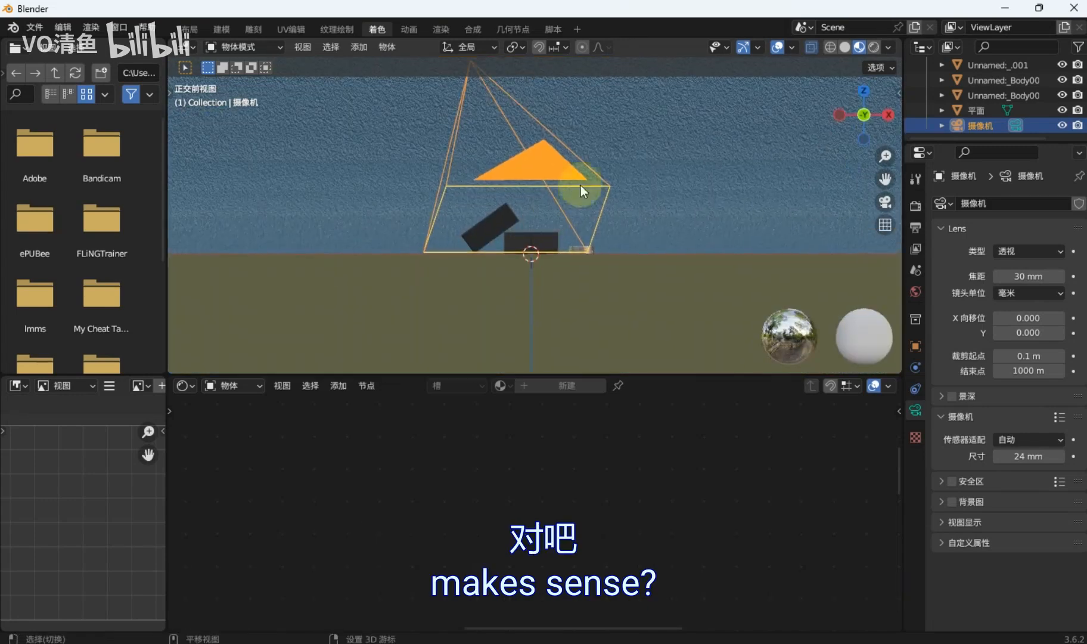
Switch the render engine to Cycles with GPU compute and set the maximum render samples to 1000
left_click(915, 206)
left_click(1016, 208)
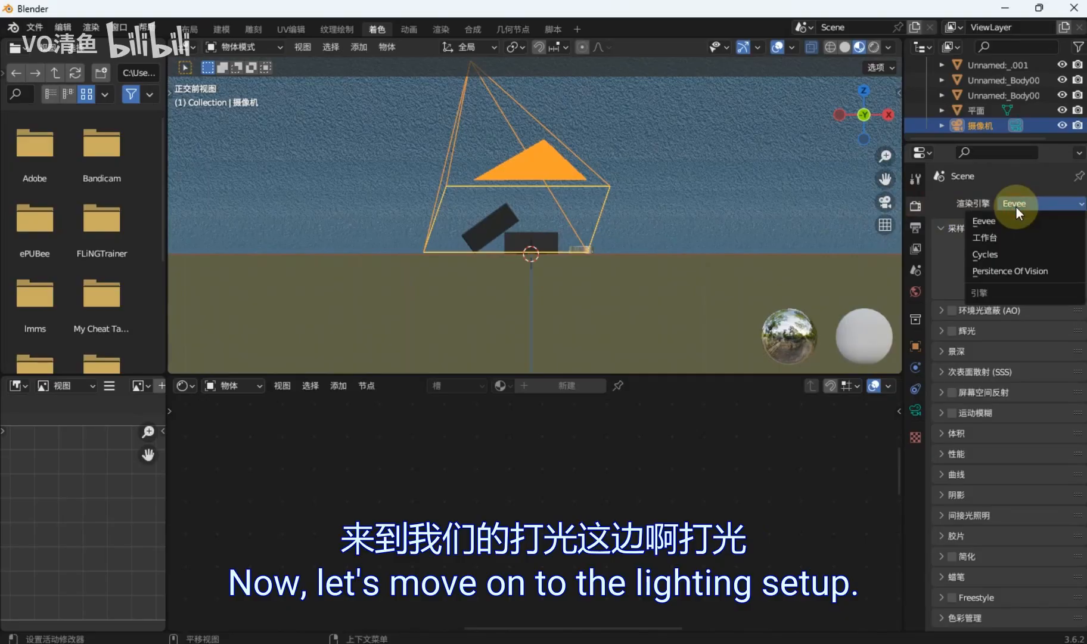
left_click(1007, 252)
left_click(1025, 241)
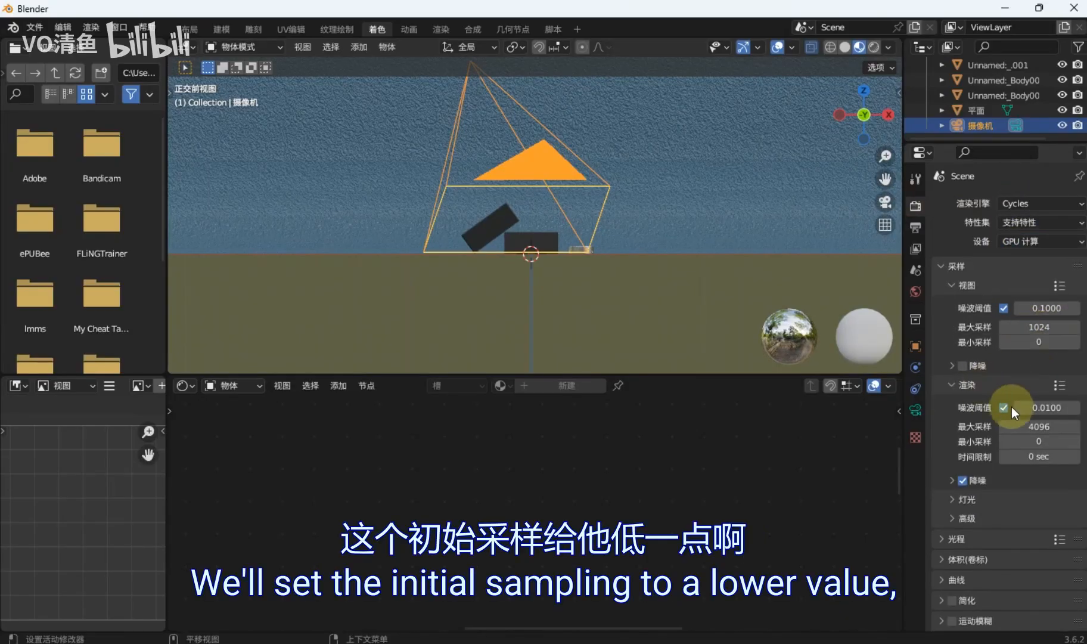
left_click(1029, 421)
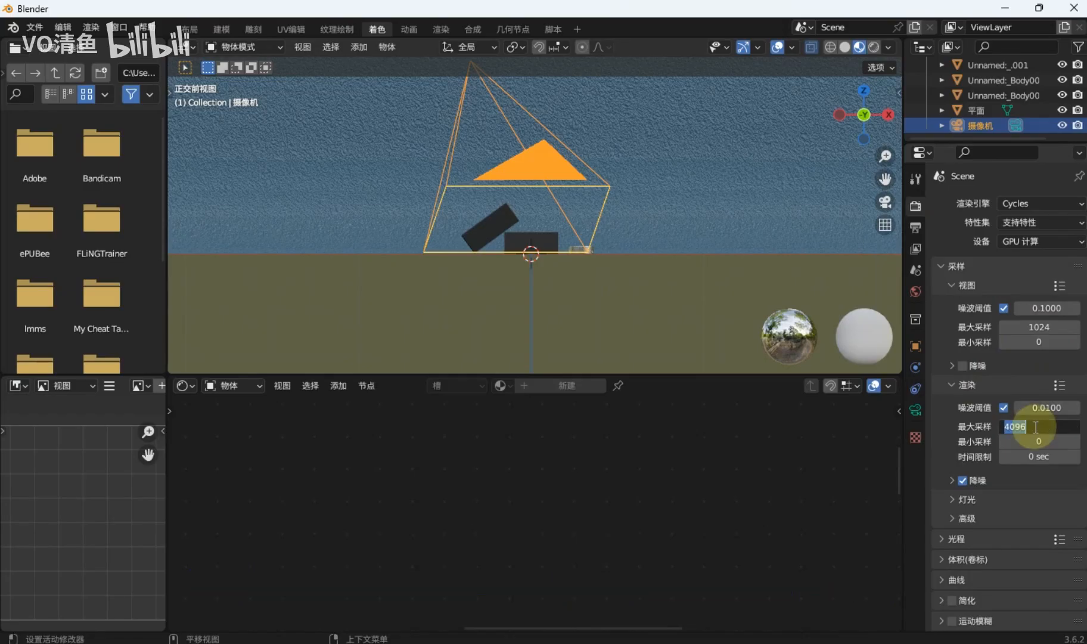
type("1000")
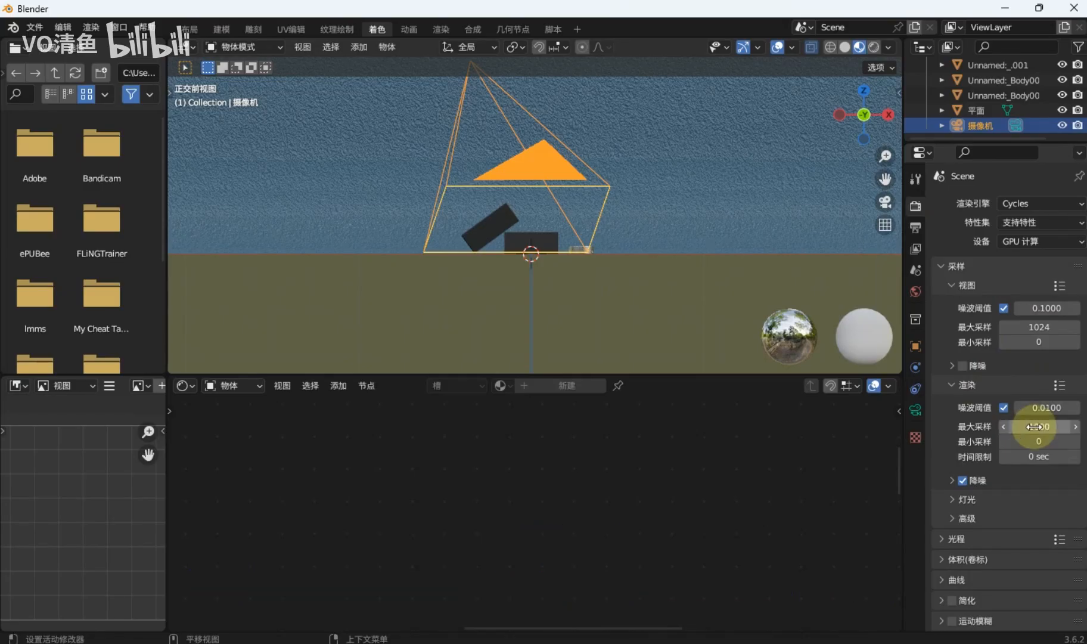
key("Return")
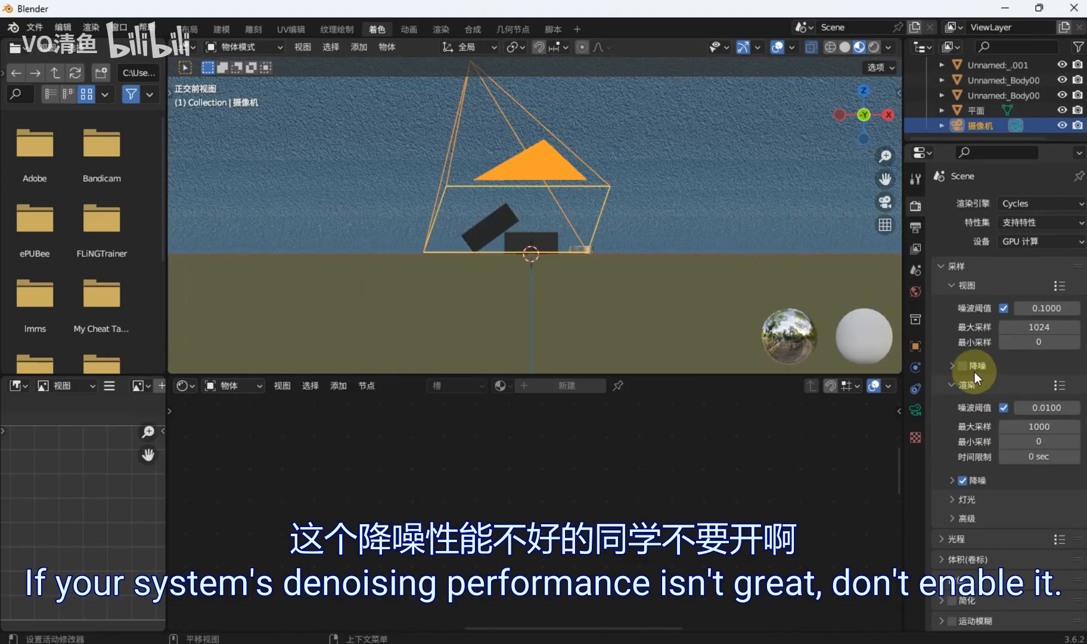
Show the viewport in rendered shading with the box and rings seen up close
middle_click_drag(701, 260, 576, 238)
scroll(562, 233, "up", 1)
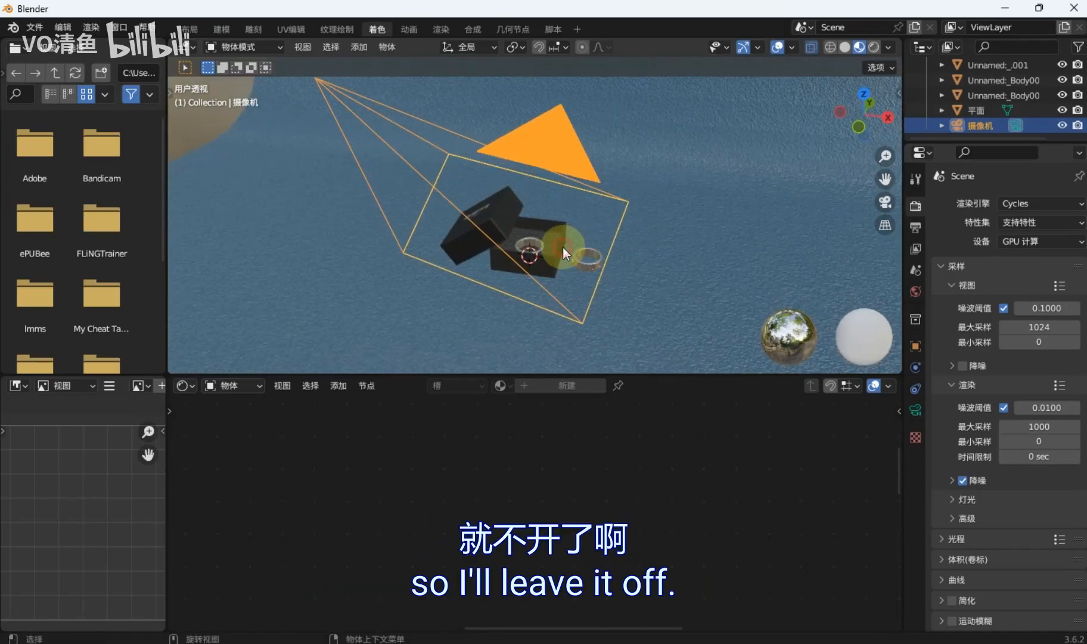
left_click(562, 247)
scroll(647, 269, "up", 4)
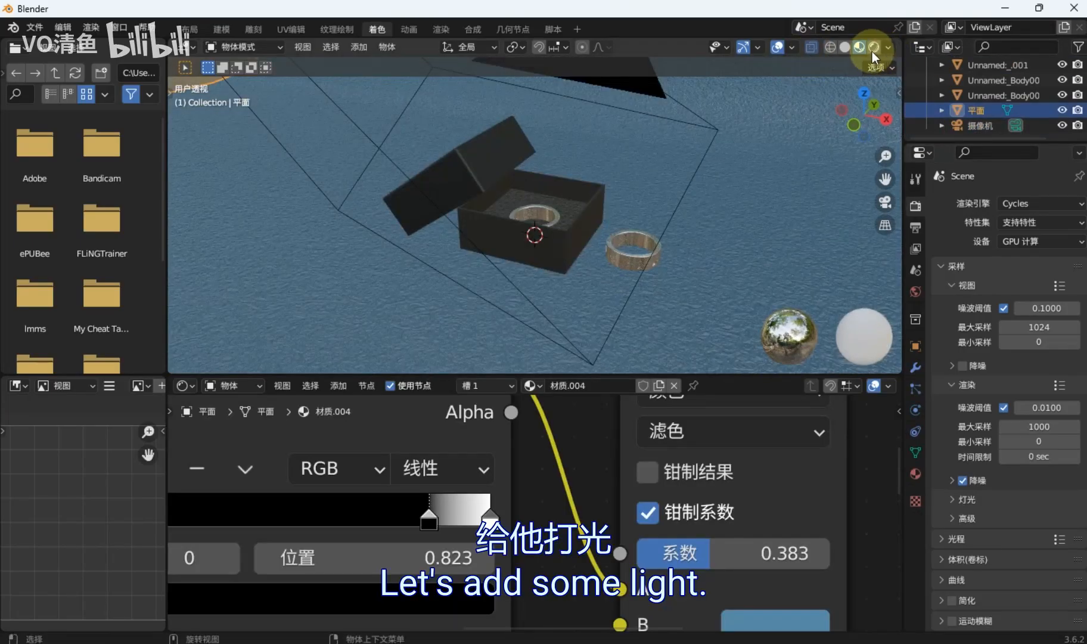
left_click(873, 48)
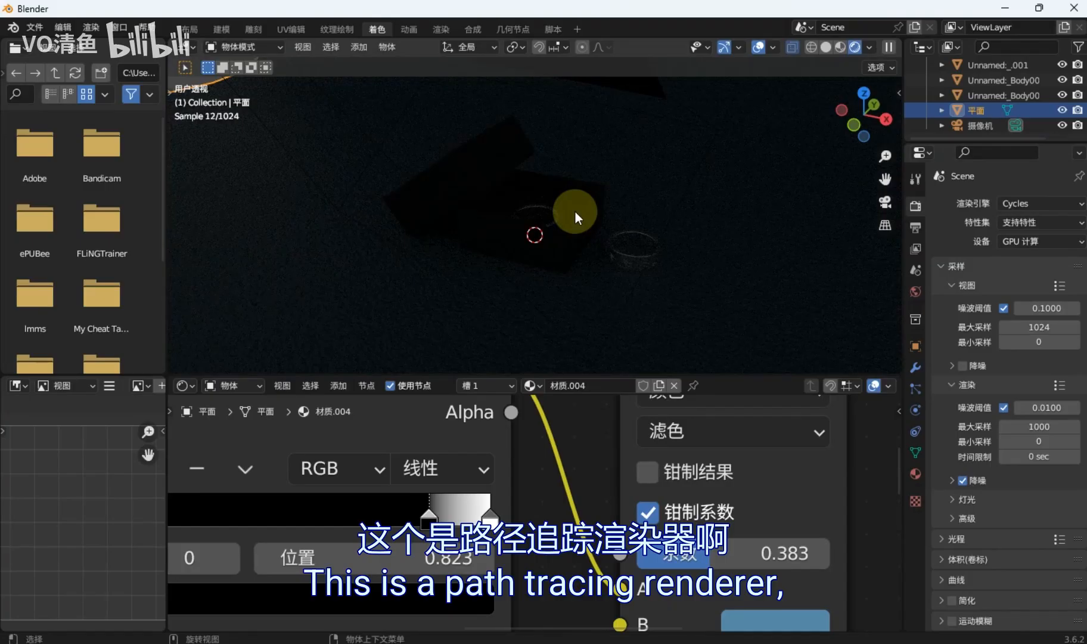
Add an area light at the scene's centre and raise it along Z above the ring box
key("grave")
left_click(500, 150)
key("shift+a")
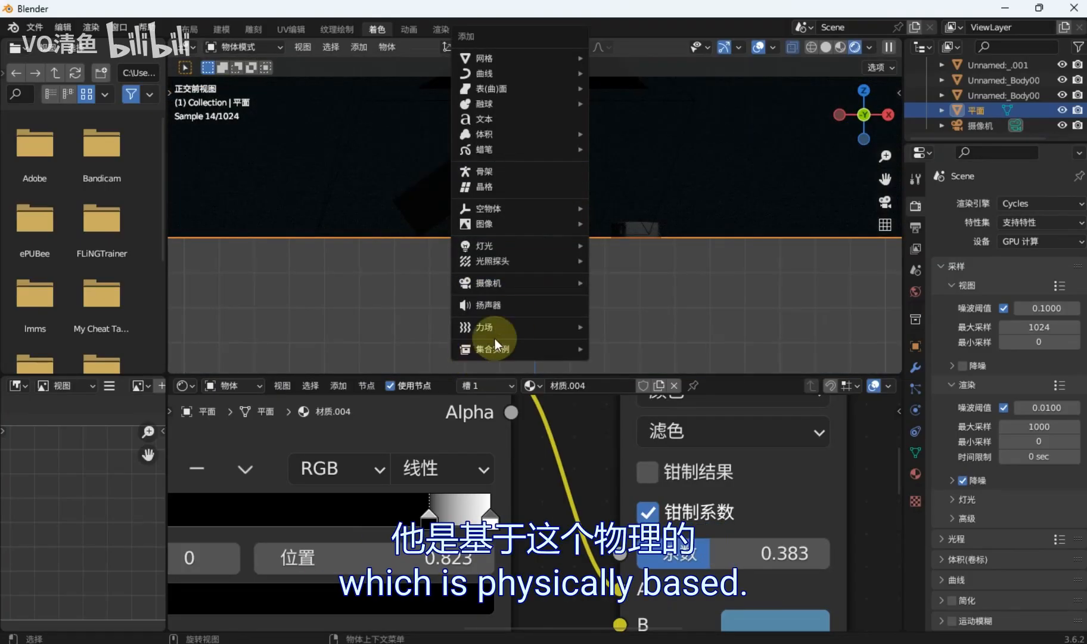
mouse_move(537, 246)
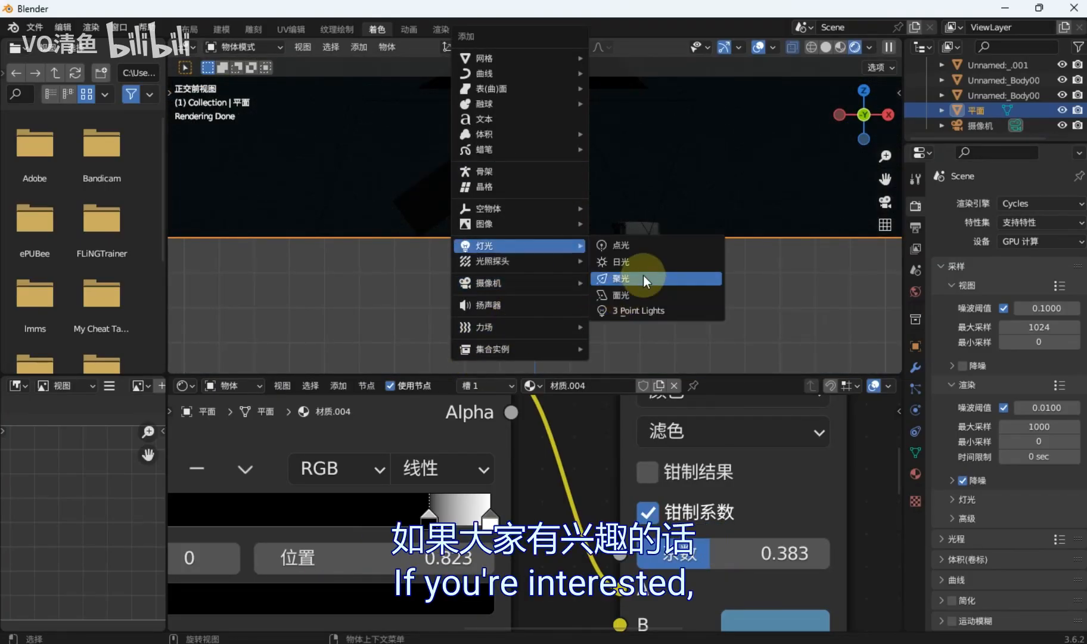
left_click(639, 296)
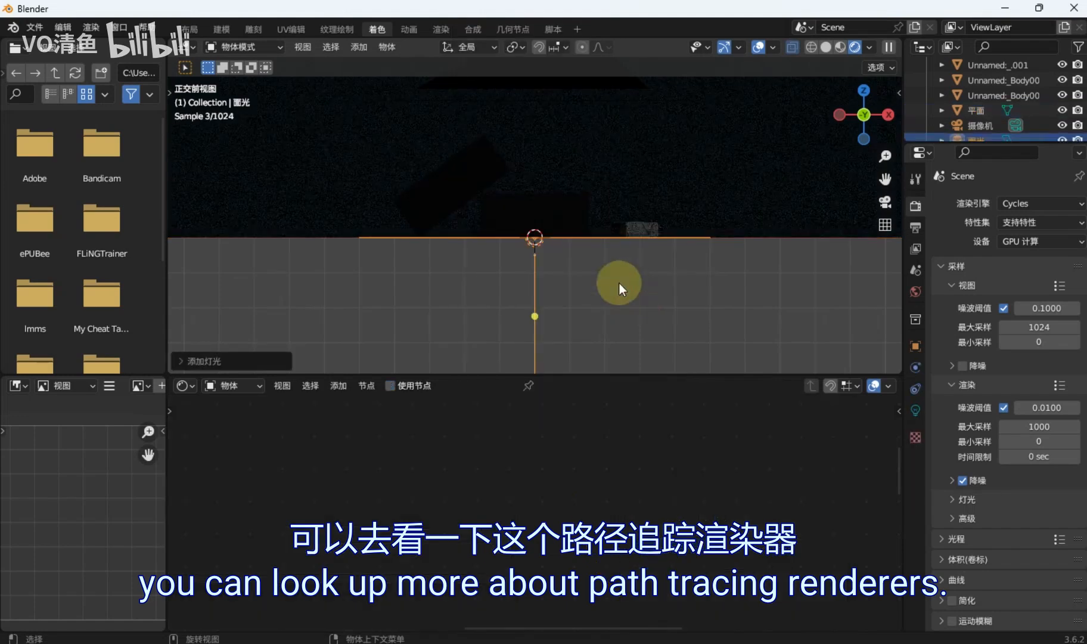
key("g")
key("z")
left_click(629, 182)
middle_click_drag(628, 184, 618, 222)
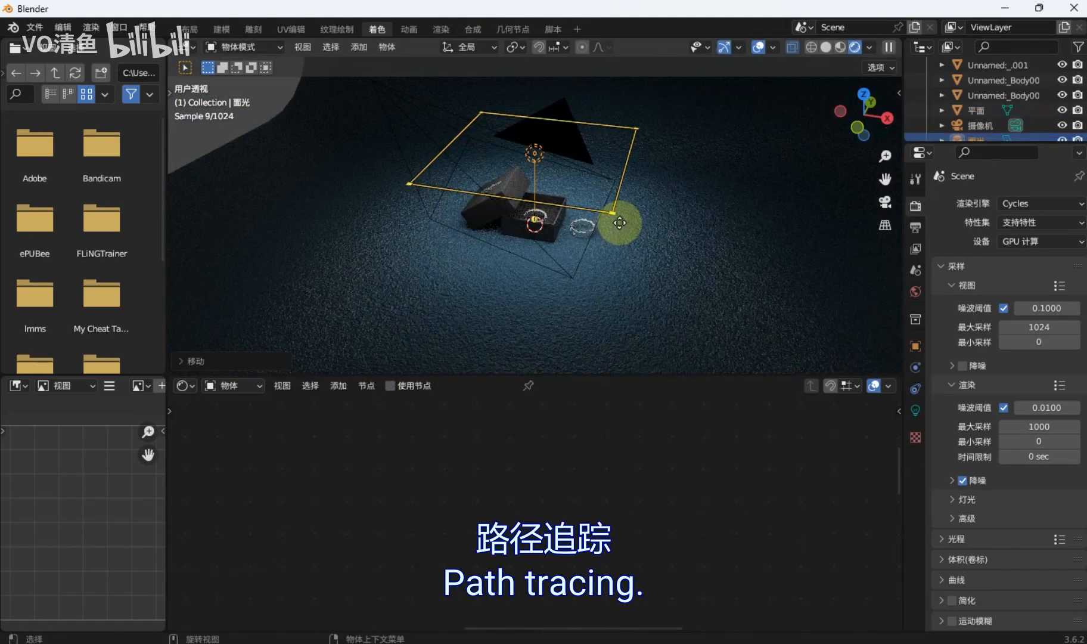
Turn the area light about the Z axis and scale it up
key("r")
key("z")
left_click(625, 236)
key("s")
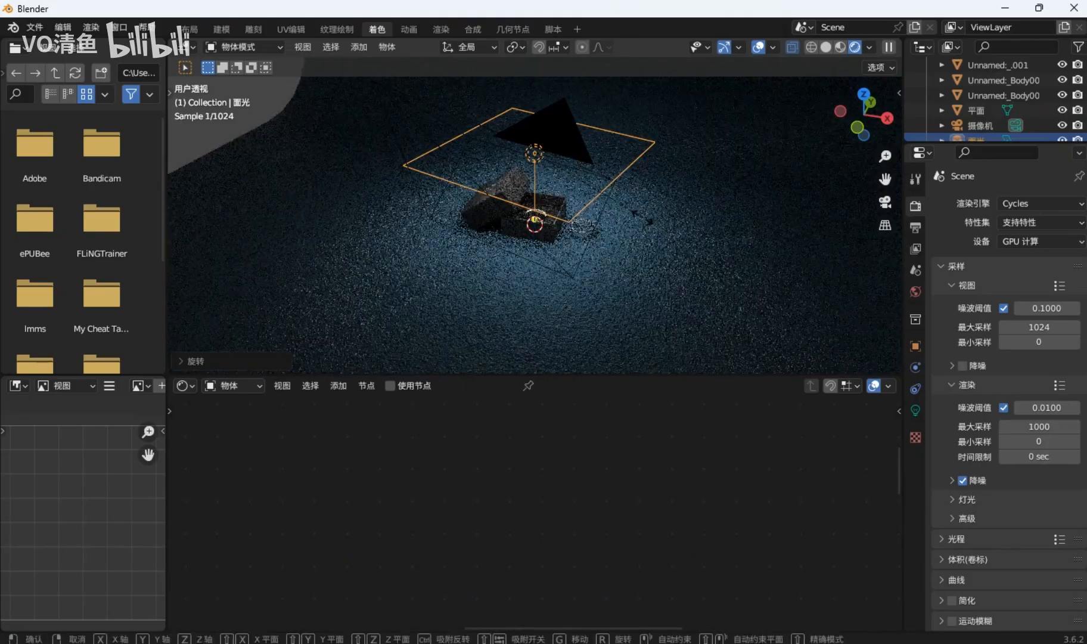
left_click(728, 252)
Raise the enlarged area light farther along Z and turn it about the Z axis once more
key("g")
key("z")
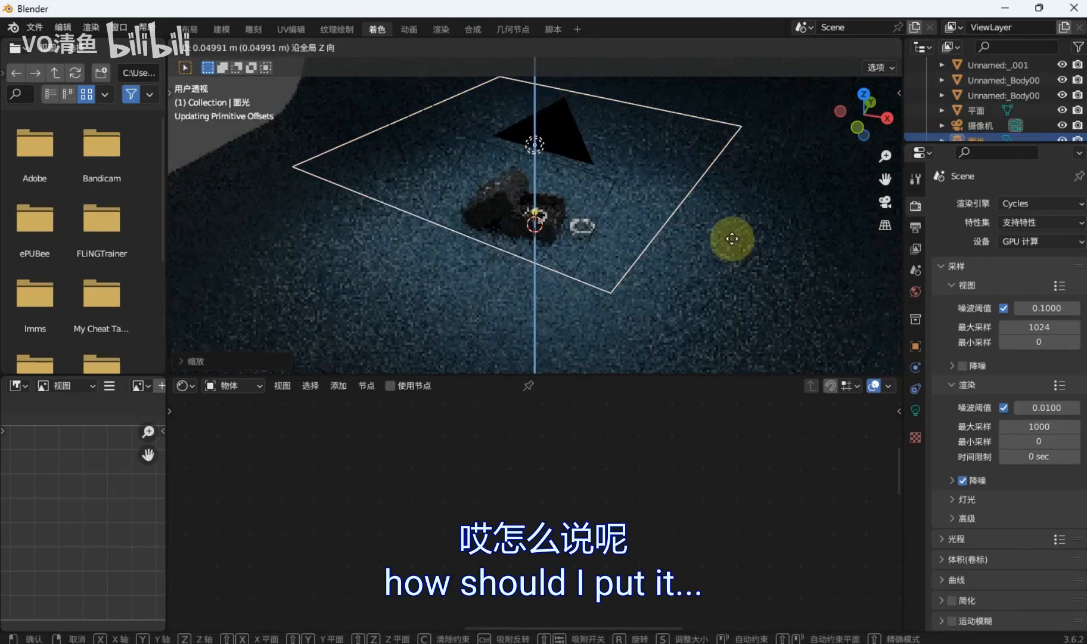
left_click(730, 211)
key("r")
key("z")
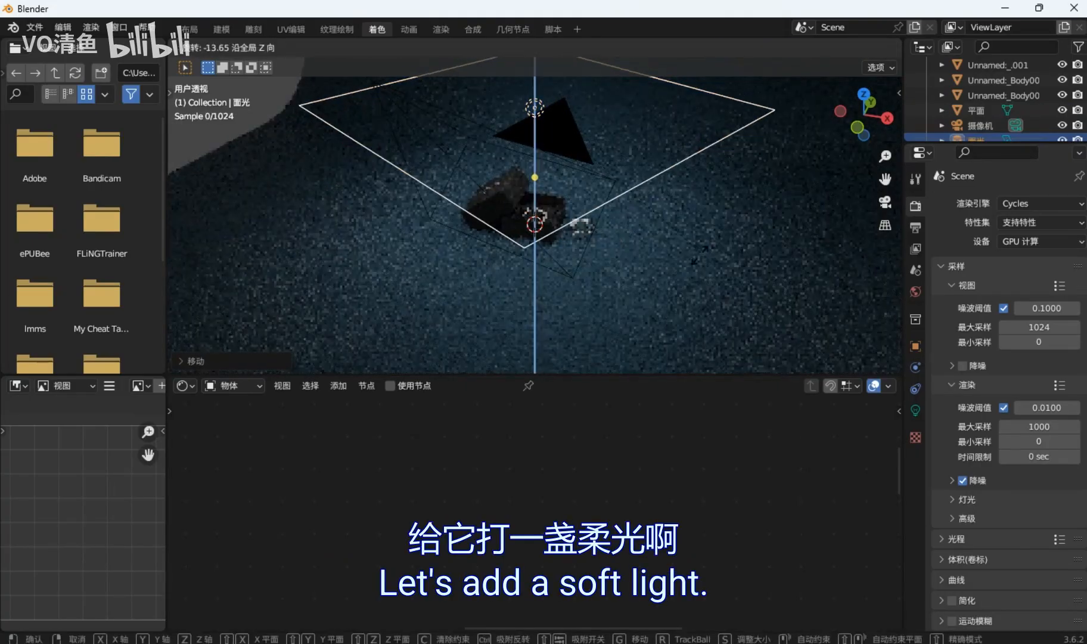
left_click(770, 192)
Offset the area light toward negative X and upward, and tilt it to aim at the ring box
key("g")
key("x")
left_click(711, 185)
key("r")
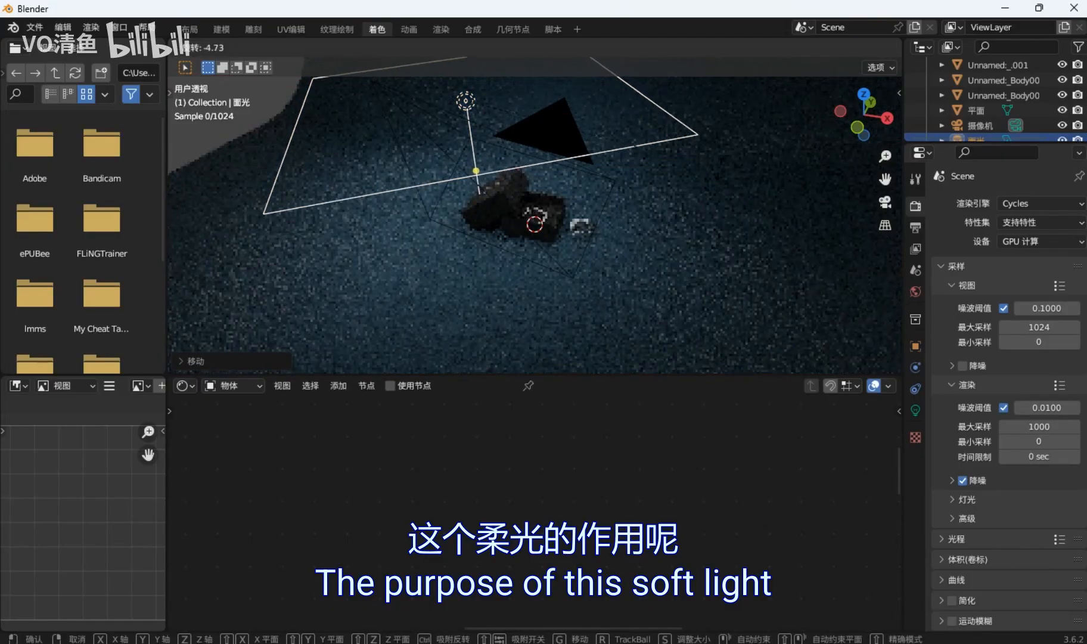
left_click(664, 161)
key("g")
key("x")
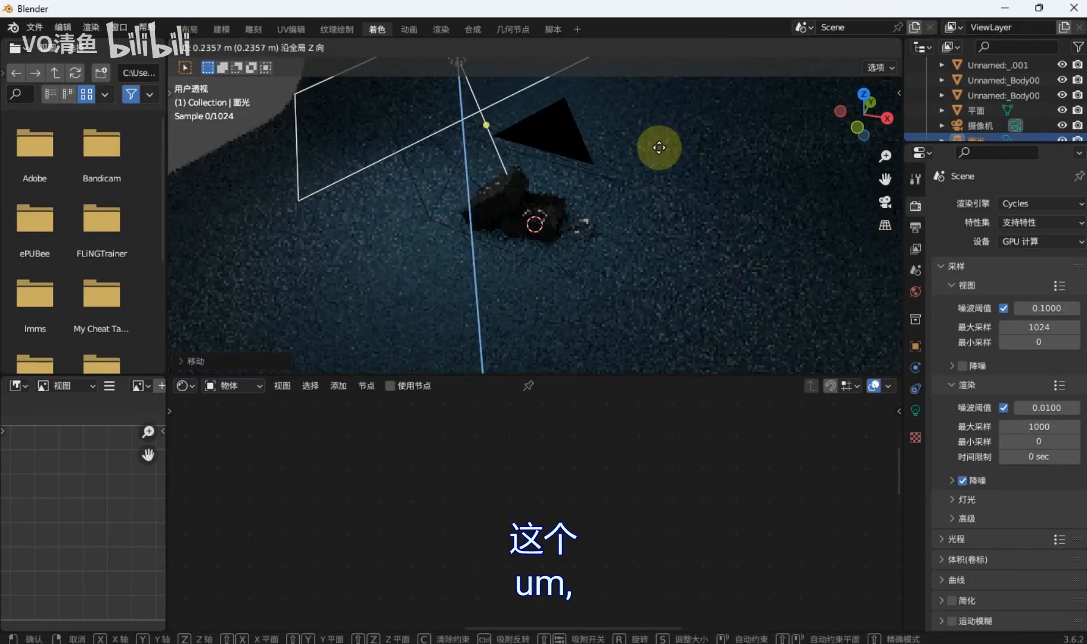
left_click(631, 214)
Add a second area light and raise it along Z above the ring box
key("KP_1")
key("shift+a")
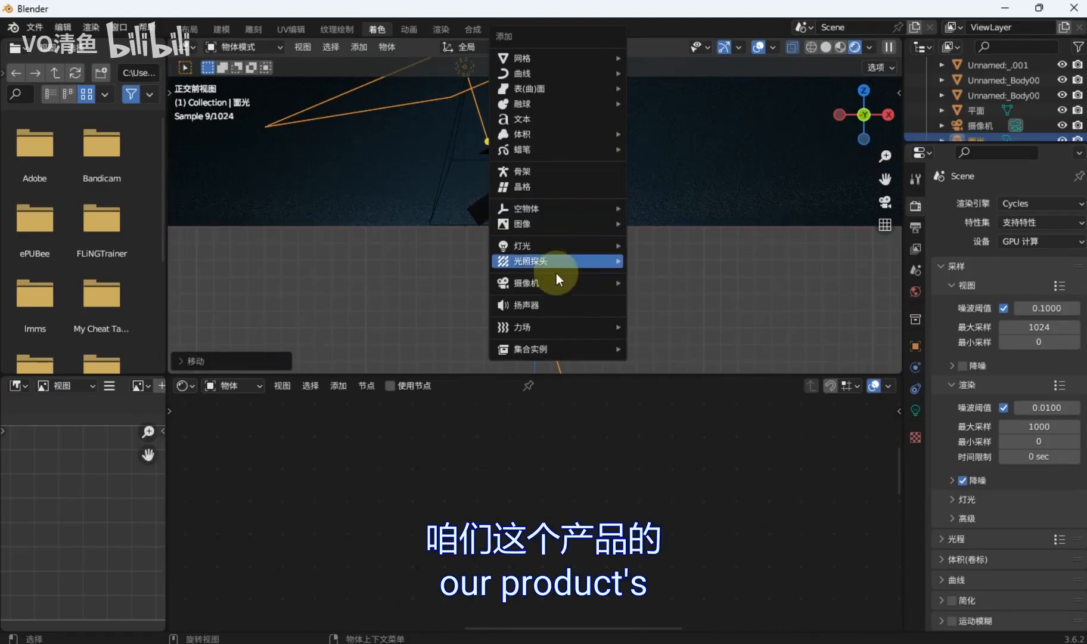
mouse_move(566, 245)
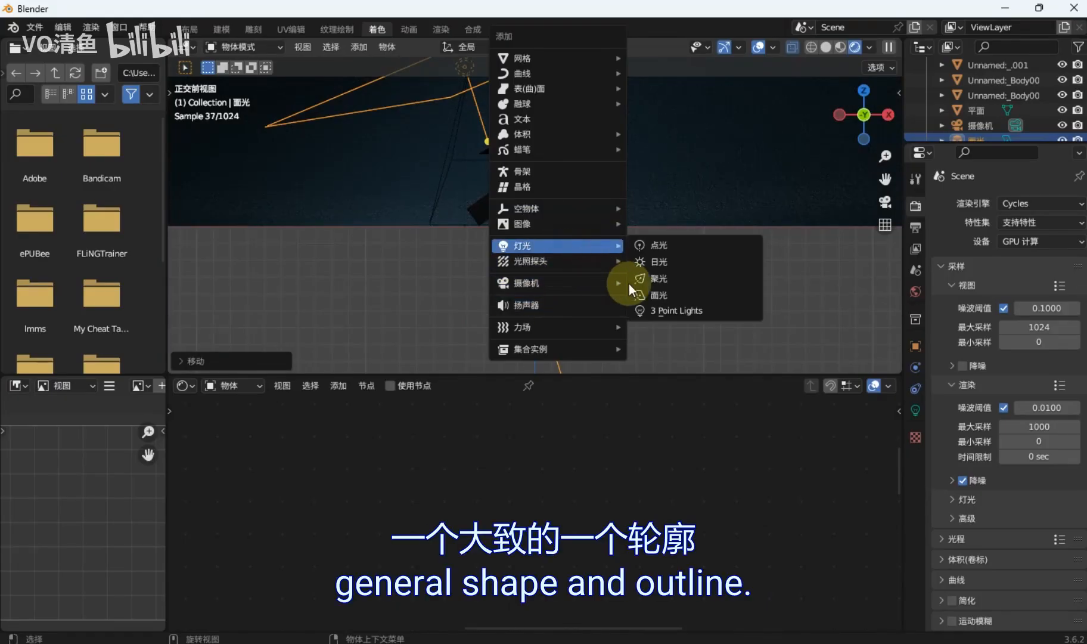
left_click(636, 294)
key("g")
key("z")
left_click(602, 151)
Tilt the second area light about the X axis, raise it and move it about 0.4 m toward negative Y
key("r")
key("x")
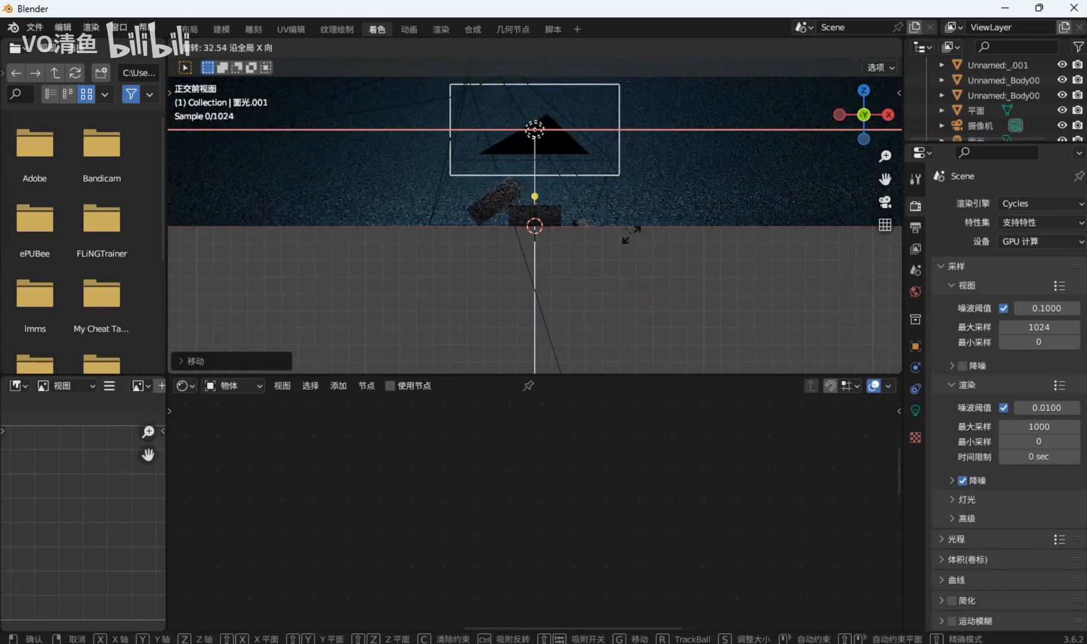
left_click(595, 185)
middle_click_drag(594, 185, 631, 241)
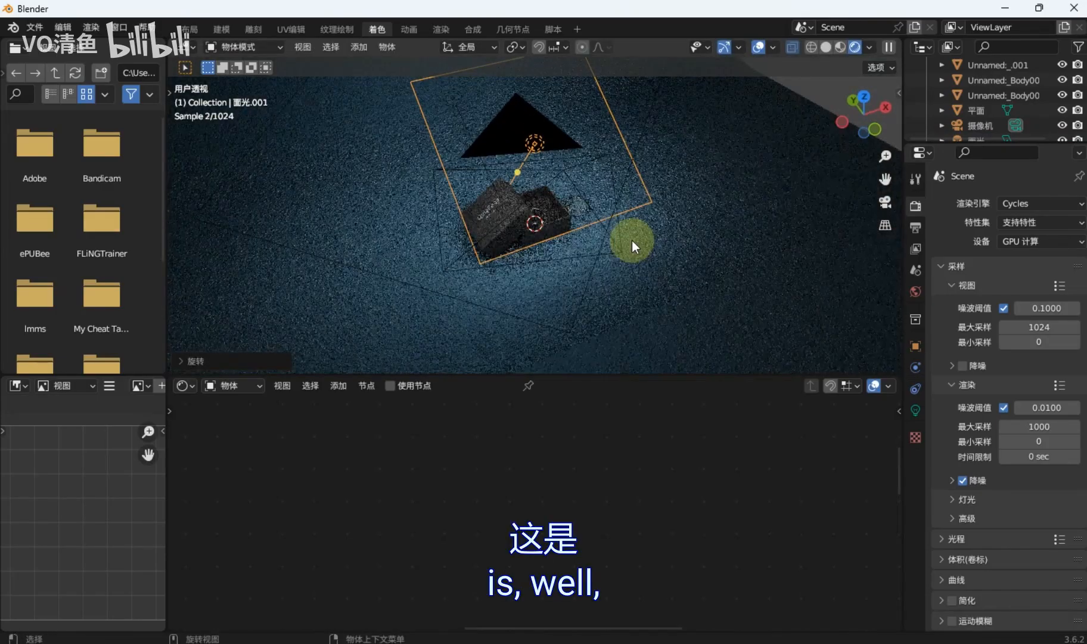
key("g")
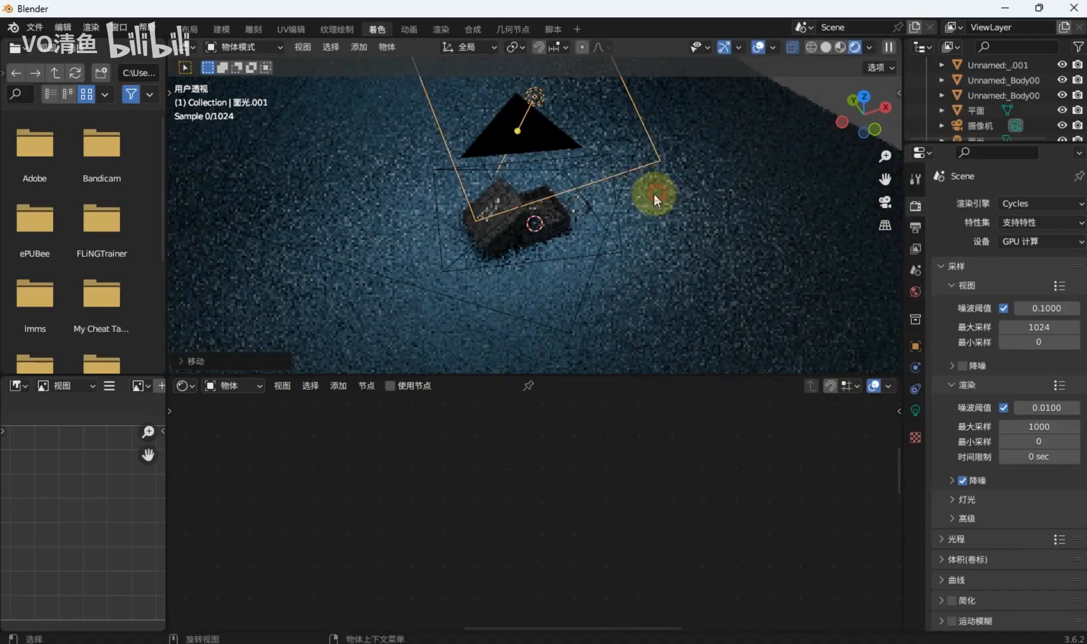
key("y")
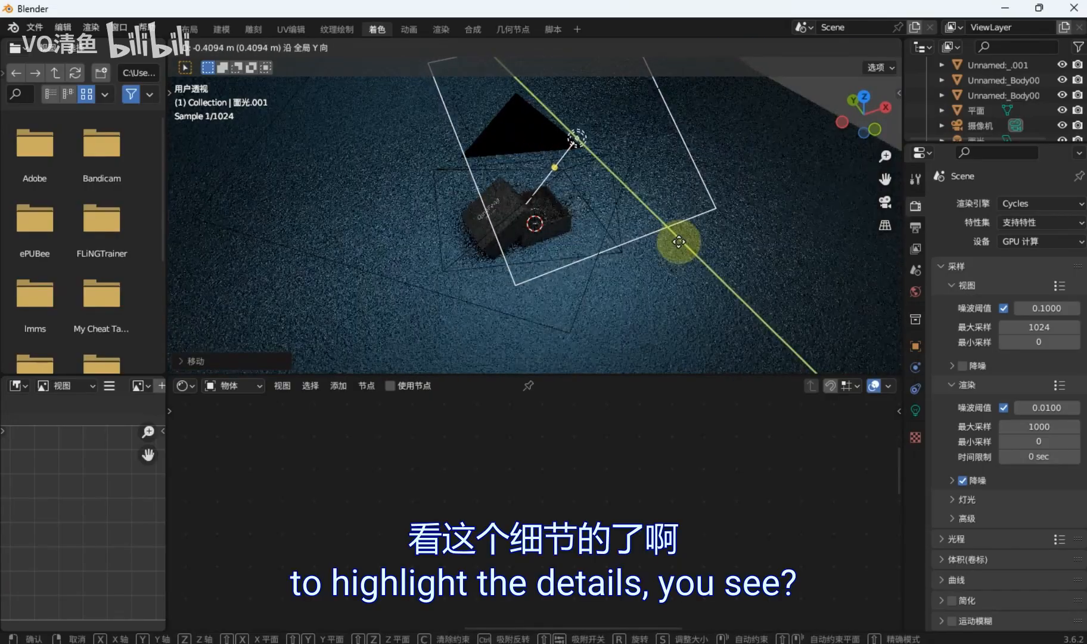
left_click(678, 242)
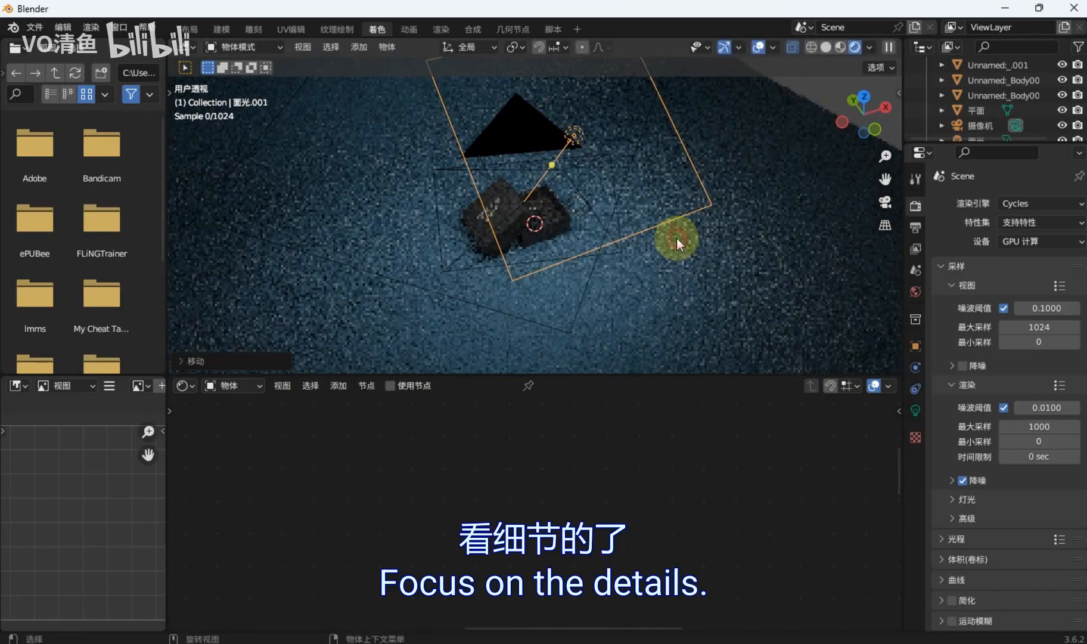
Give the second area light a spread of 3° and a power of 50 W, and scale it up
left_click(916, 410)
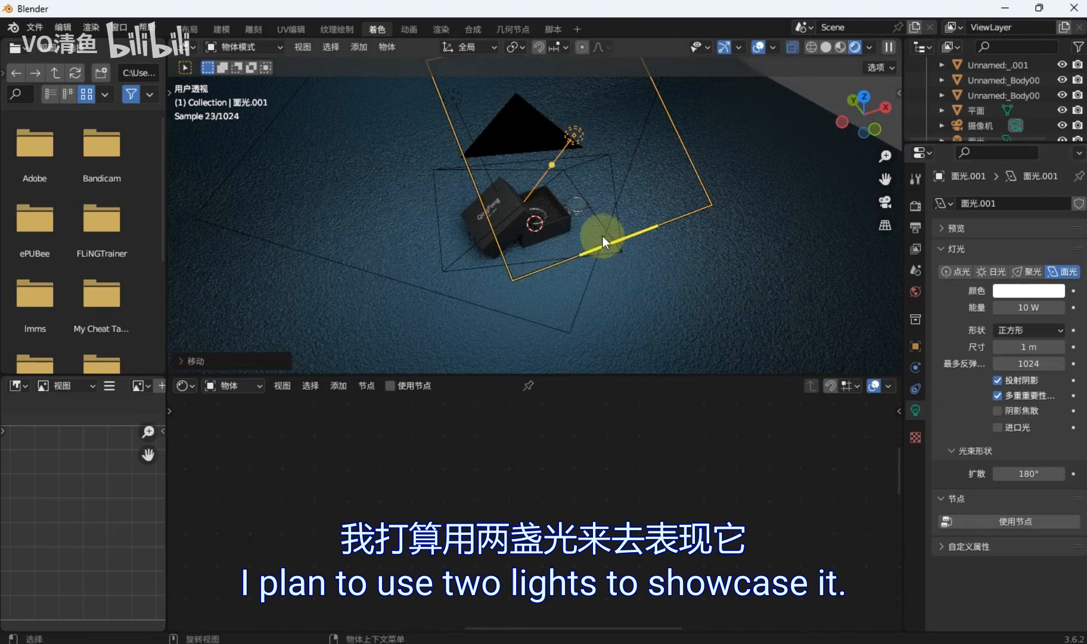
scroll(602, 236, "up", 5)
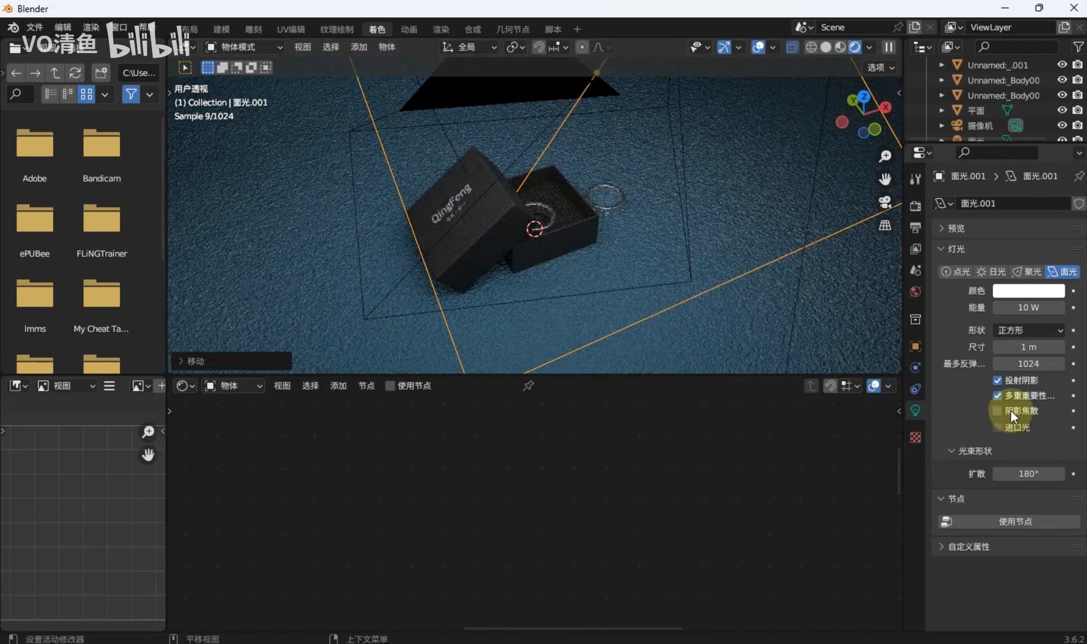
left_click_drag(1024, 472, 1031, 473)
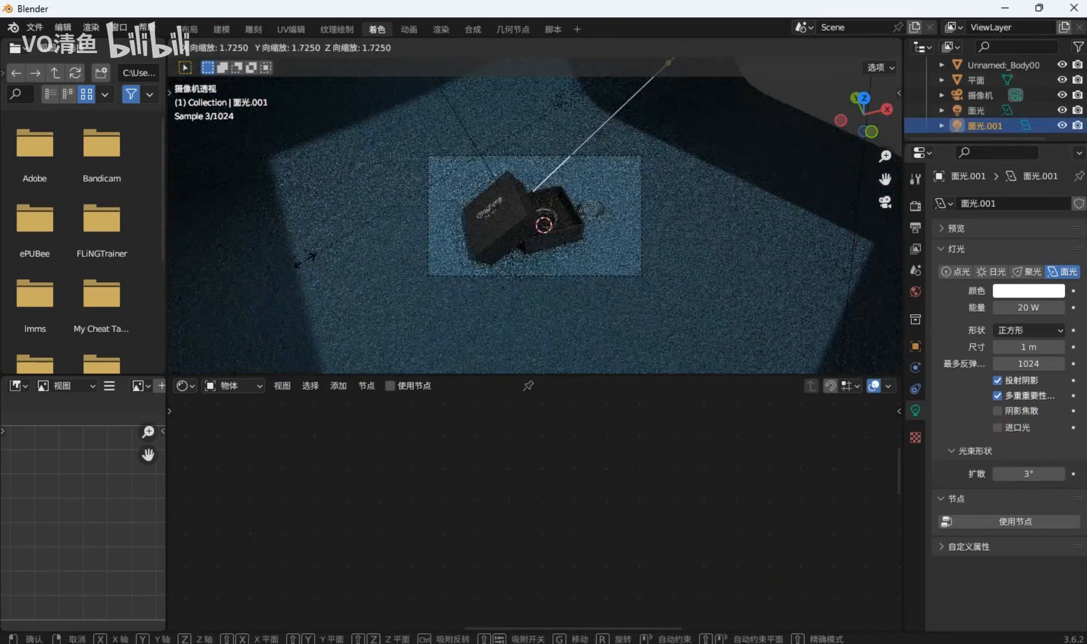
left_click(732, 311)
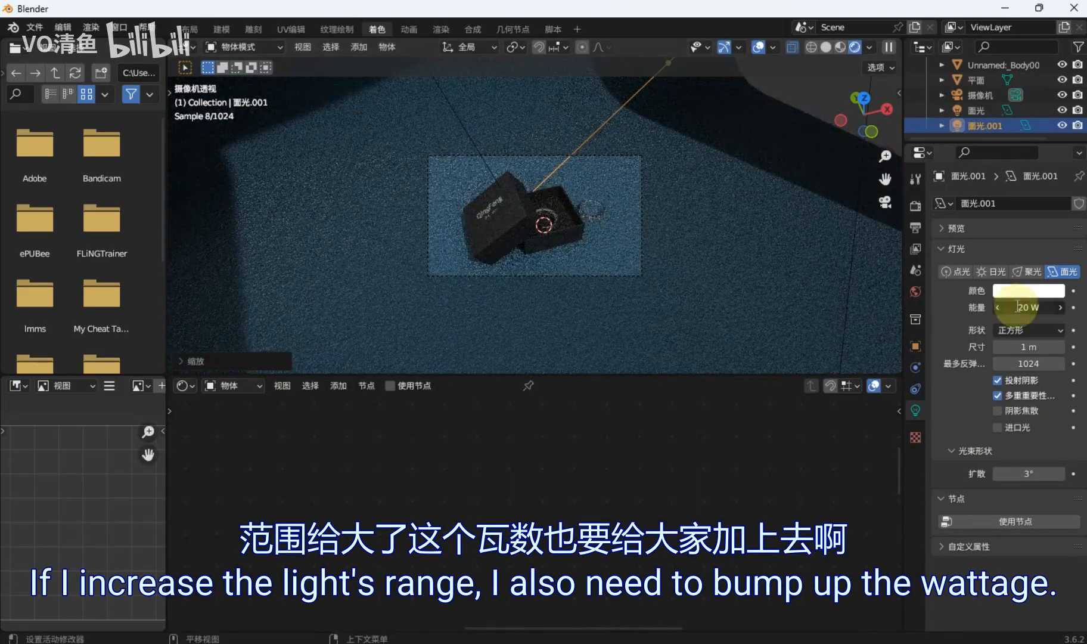
key("Return")
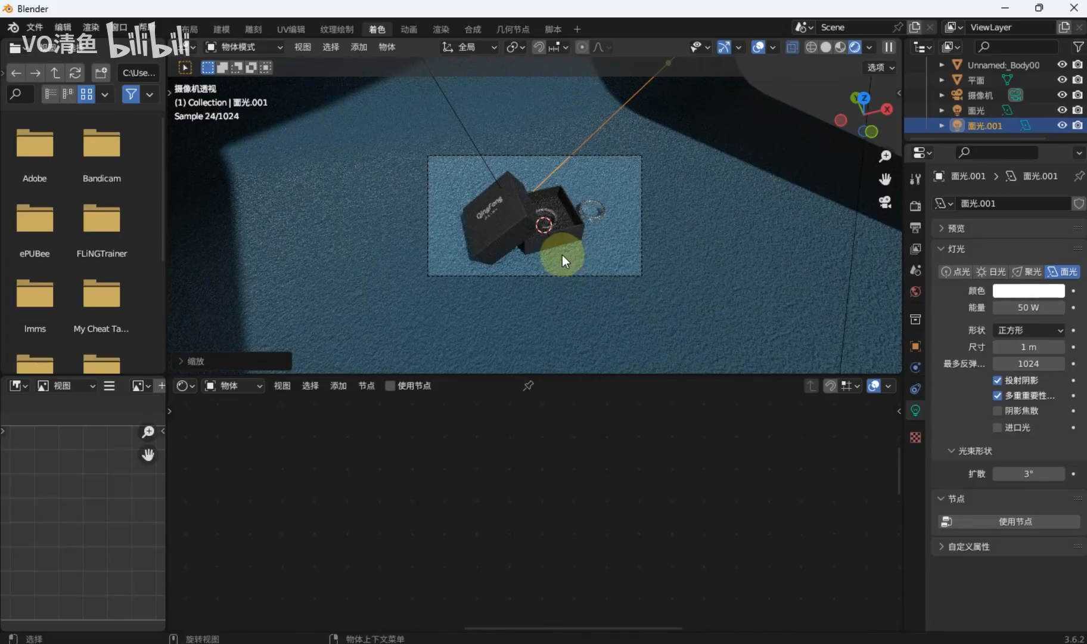
Lock the camera to the view and orbit it slightly to reframe the ring box and rings
middle_click_drag(562, 256, 524, 254)
scroll(532, 250, "up", 3)
key("KP_0")
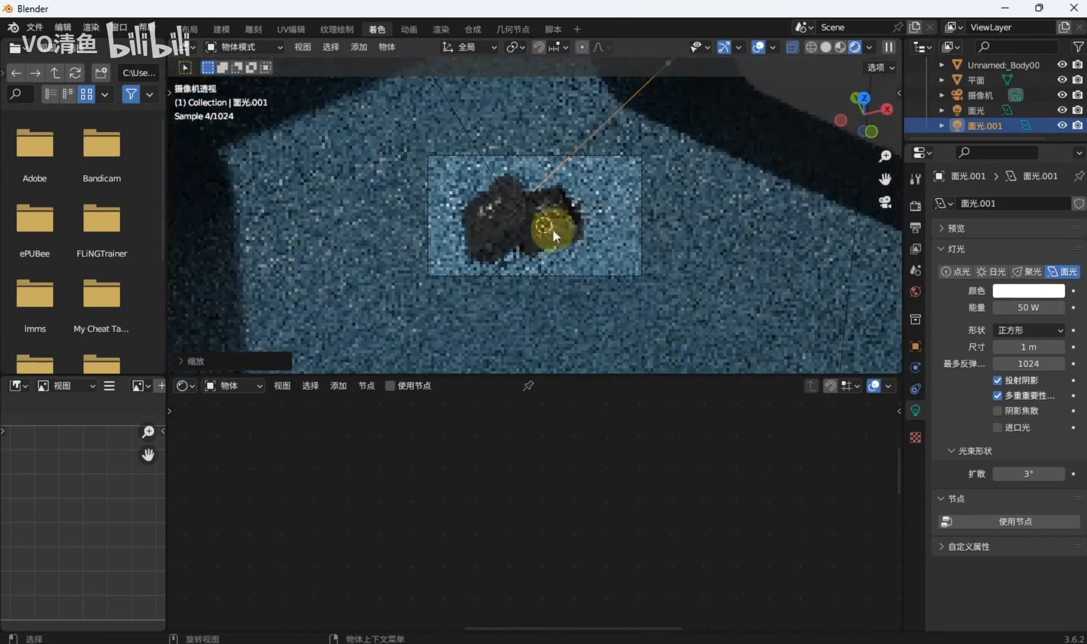
key("n")
left_click(825, 280)
key("n")
middle_click_drag(562, 242, 556, 226)
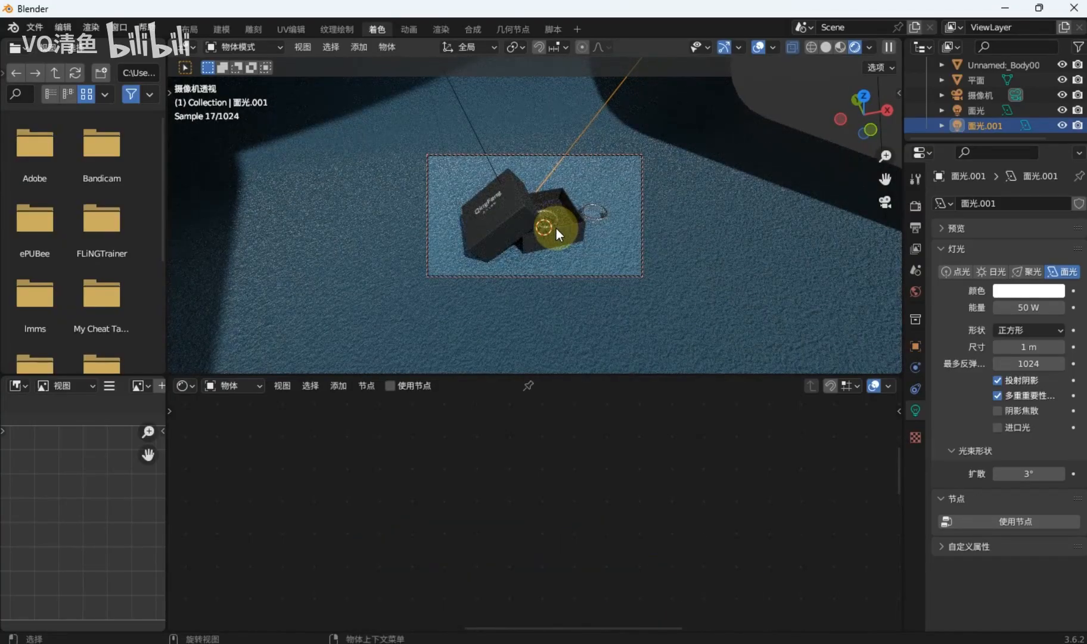
middle_click_drag(556, 229, 574, 241)
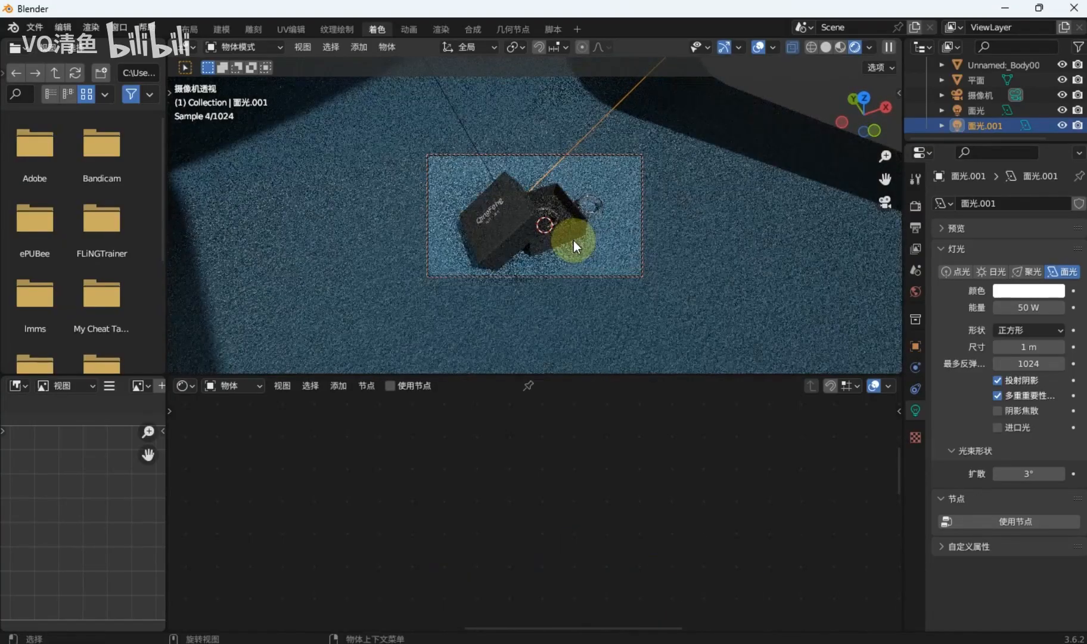
Set the power of the first area light to 20 W
left_click(977, 110)
double_click(1025, 307)
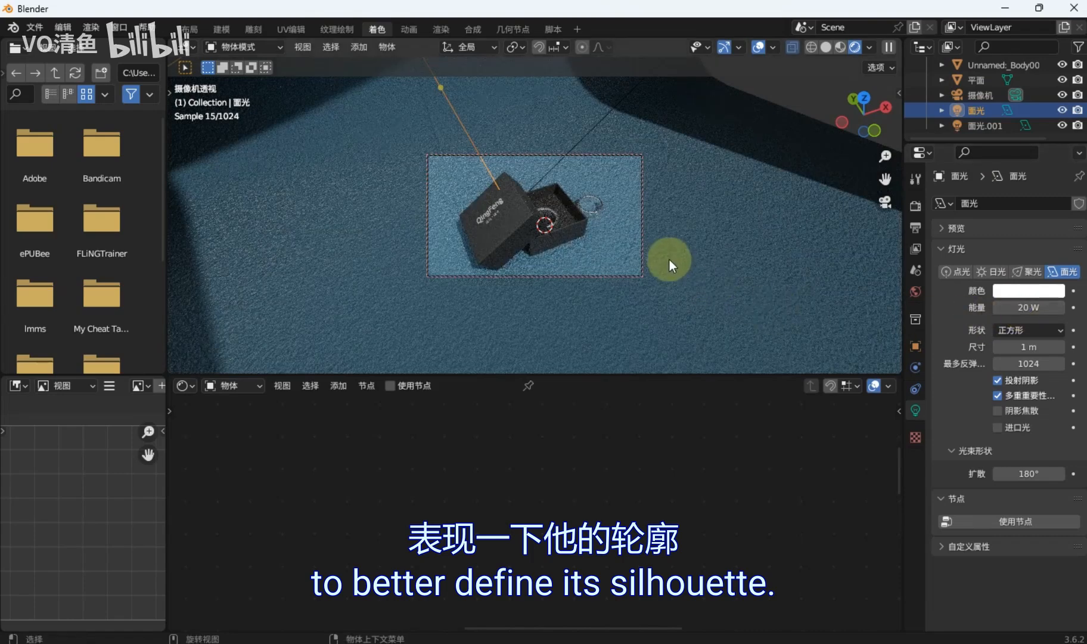
Set the factor of the Screen mix node in the backdrop plane's material to 0.750
left_click(599, 245)
scroll(558, 564, "down", 3)
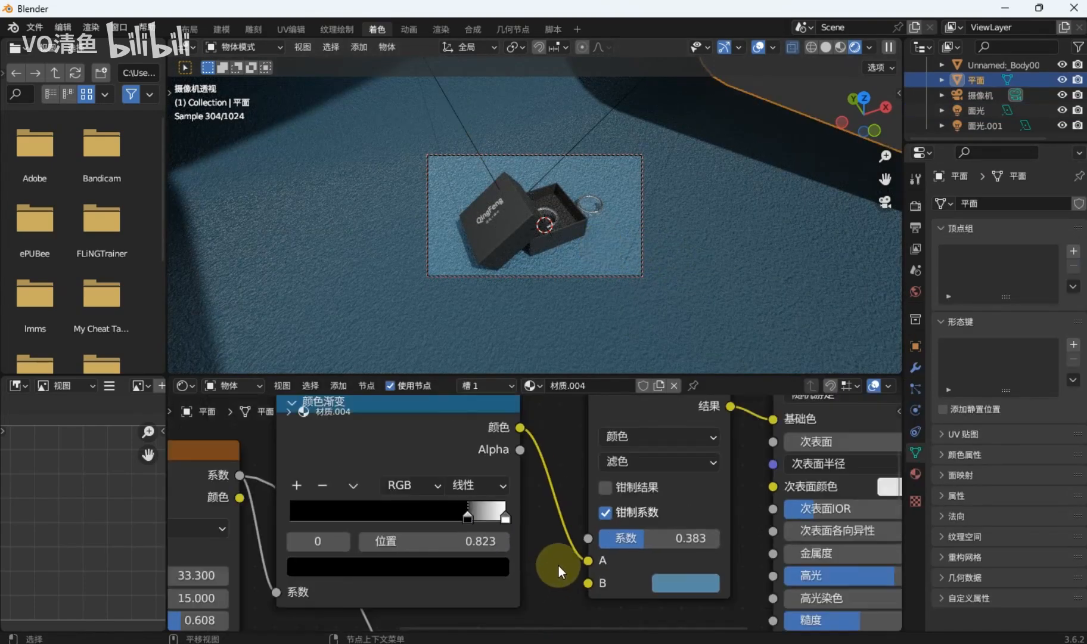
middle_click_drag(592, 535, 580, 509)
scroll(621, 510, "up", 2)
left_click_drag(640, 506, 714, 514)
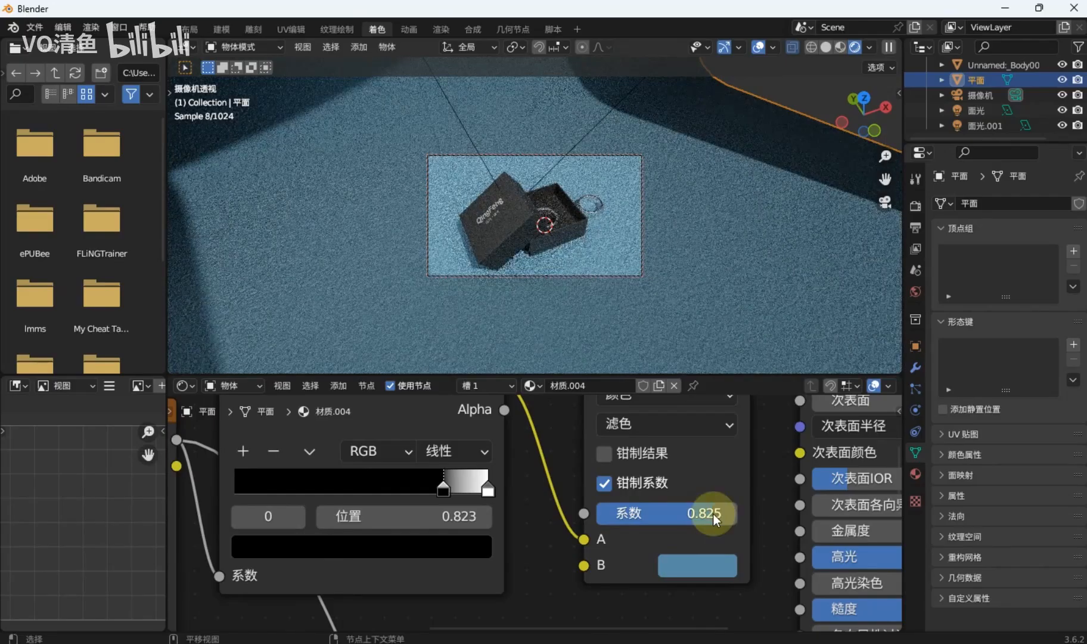
left_click_drag(709, 514, 702, 520)
Move the white stop of the backdrop material's color ramp to position 0.868
scroll(588, 540, "down", 2)
left_click(494, 495)
left_click_drag(495, 495, 466, 495)
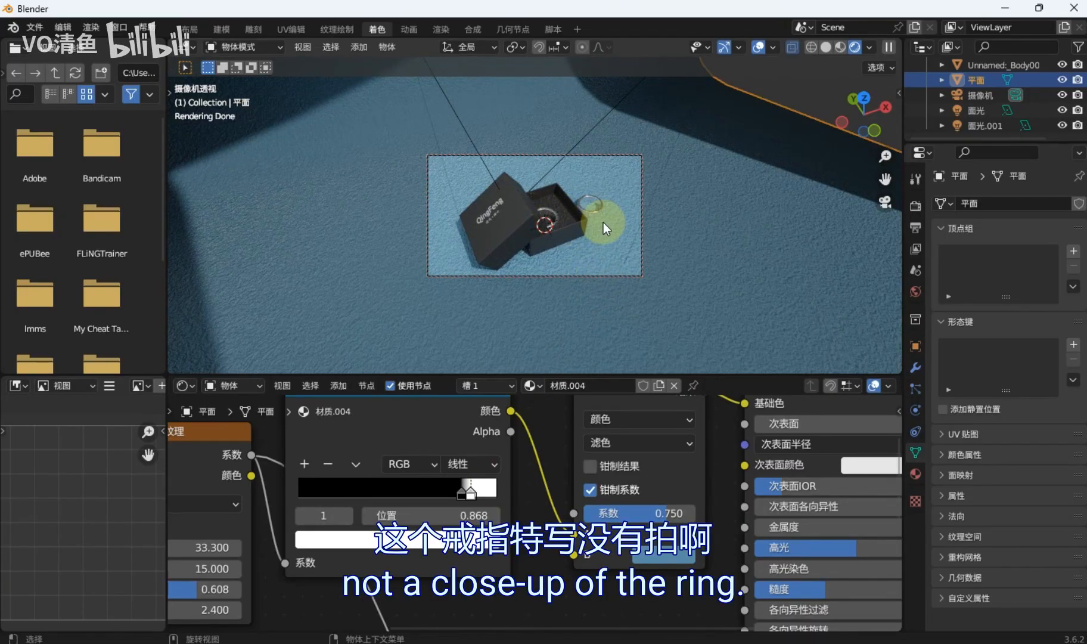
Unlock the camera from the view to keep the ring box framing fixed
key("n")
left_click(812, 278)
key("n")
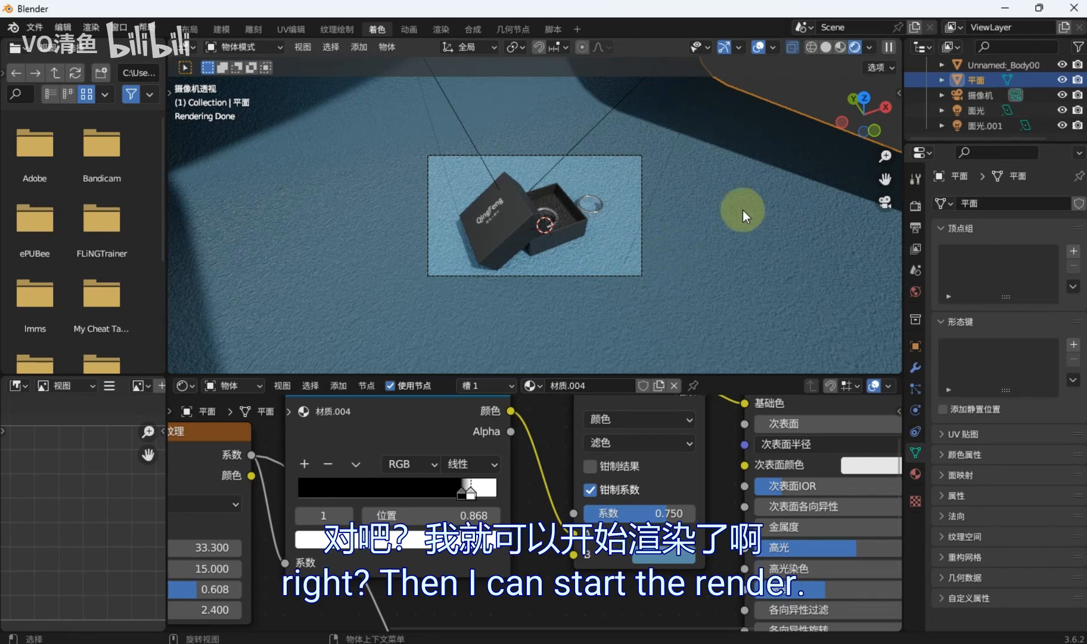
scroll(1062, 89, "up", 4)
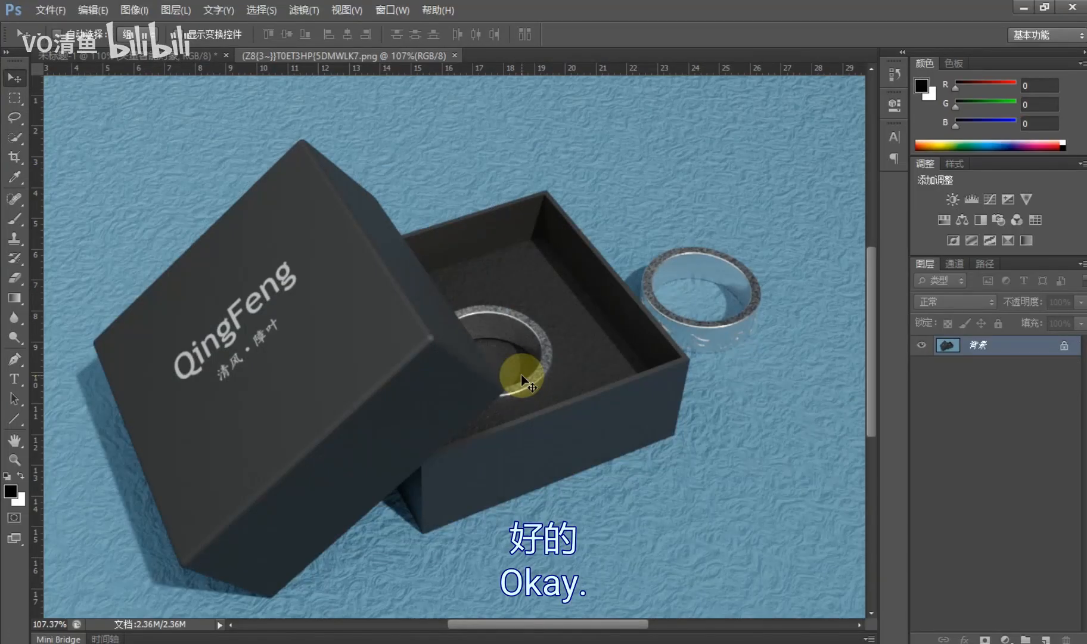
Switch to Photoshop, duplicate the background layer of the finished ring box render and hide the original layer
scroll(522, 374, "down", 1, "alt")
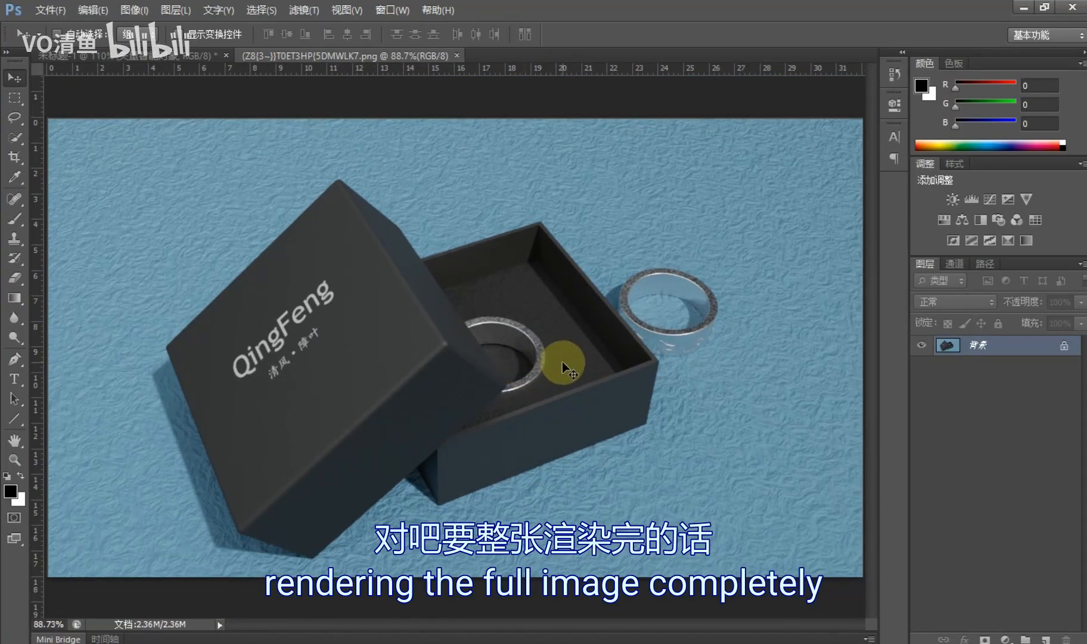
scroll(745, 369, "down", 1, "alt")
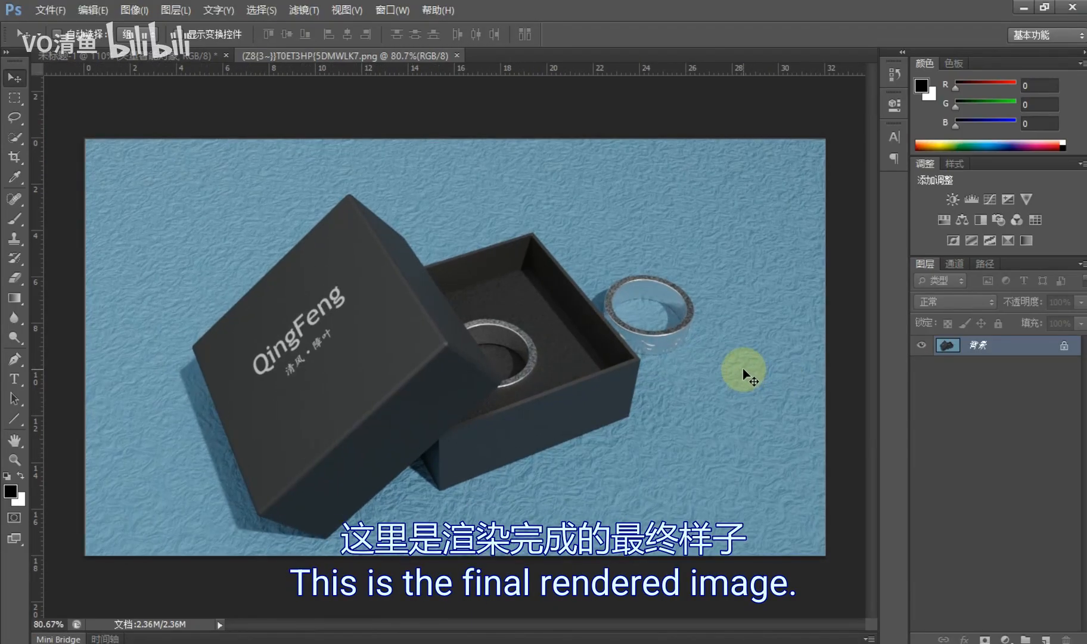
key("ctrl+j")
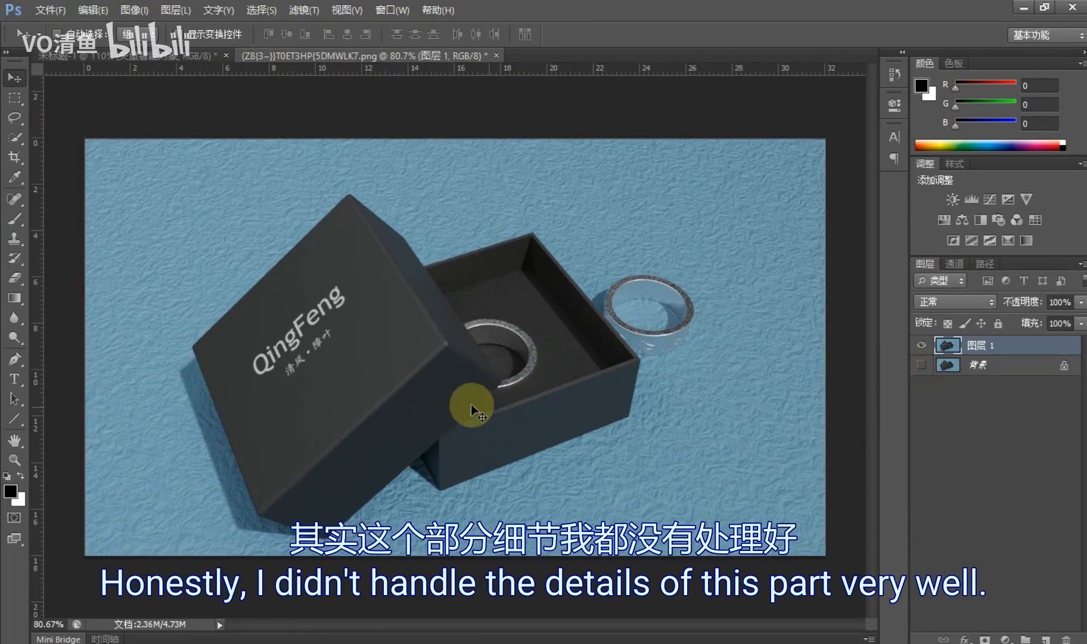
Examine the textured pattern on the rings and the box details in the render up close
scroll(473, 403, "up", 3, "alt")
scroll(507, 350, "up", 2, "alt")
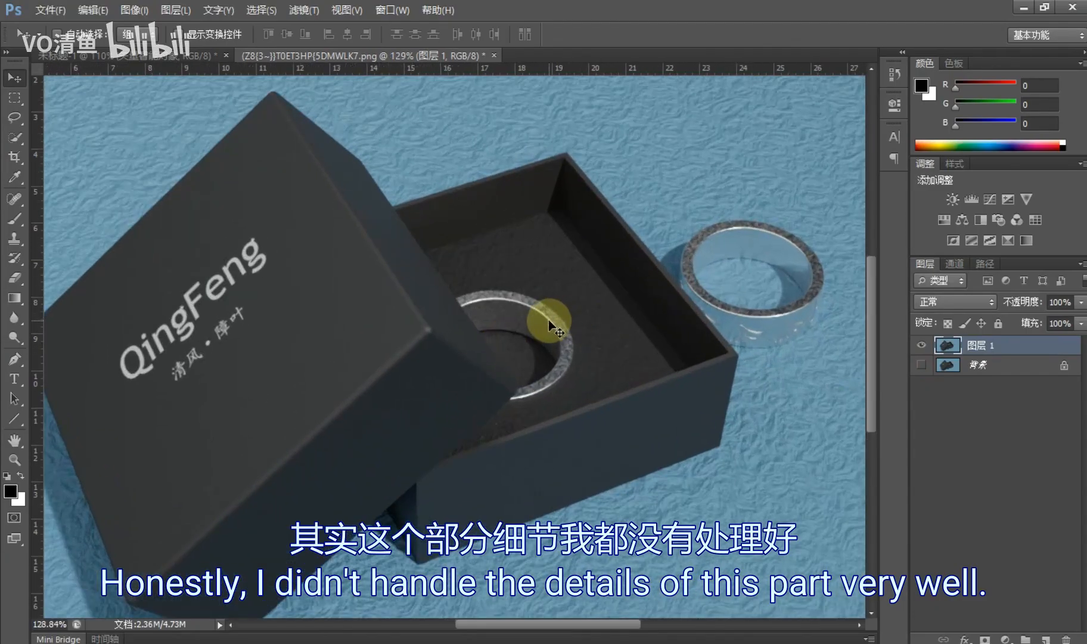
scroll(540, 323, "up", 1, "alt")
scroll(347, 316, "down", 1, "alt")
scroll(612, 352, "up", 1, "alt")
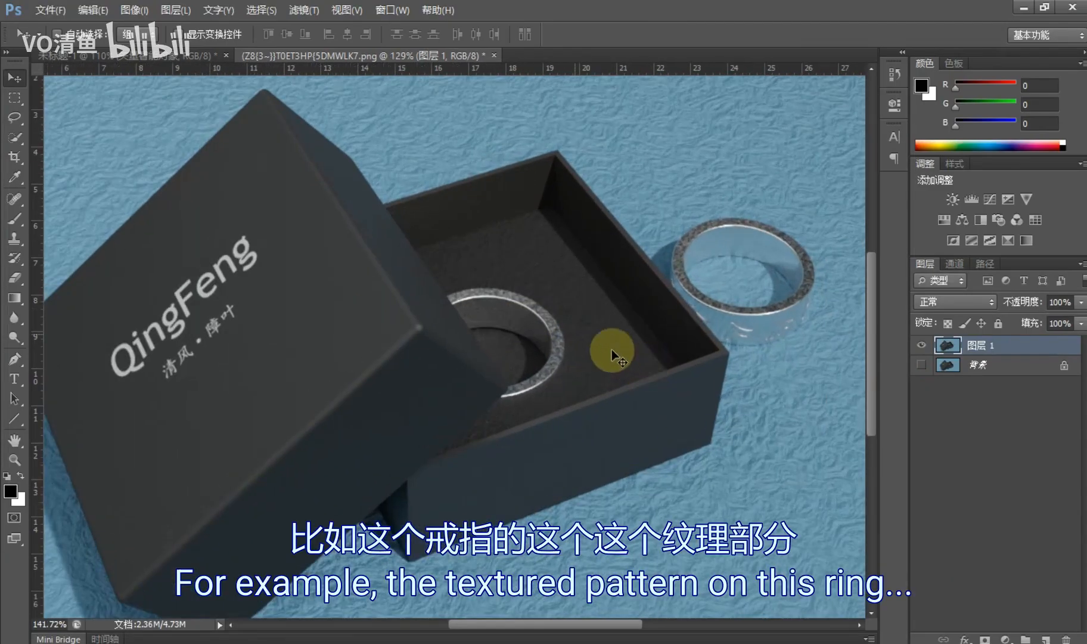
scroll(596, 350, "up", 1, "alt")
scroll(707, 311, "down", 1, "alt")
scroll(537, 342, "up", 1, "alt")
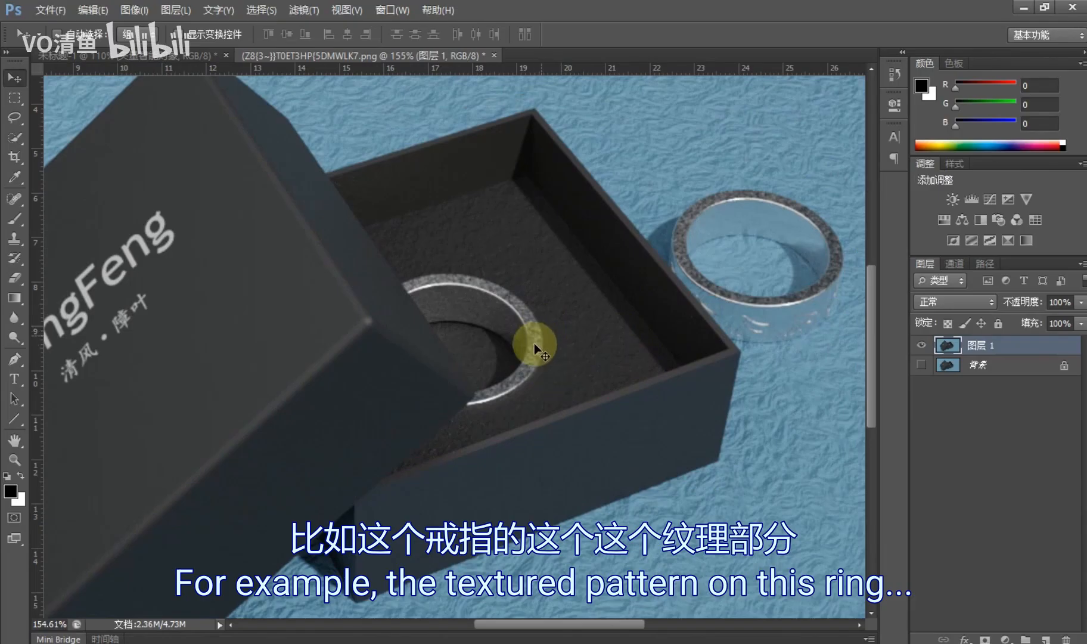
scroll(534, 346, "down", 1, "alt")
scroll(532, 356, "up", 1, "alt")
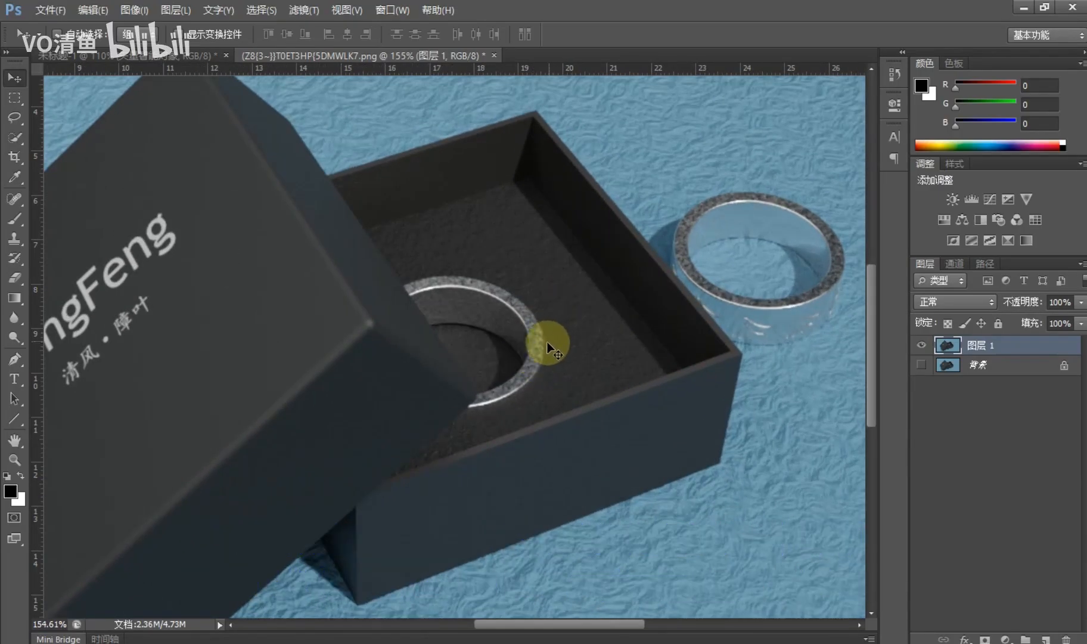
scroll(551, 348, "down", 1, "alt")
scroll(553, 351, "up", 1, "alt")
scroll(548, 353, "down", 1, "alt")
scroll(547, 355, "up", 1, "alt")
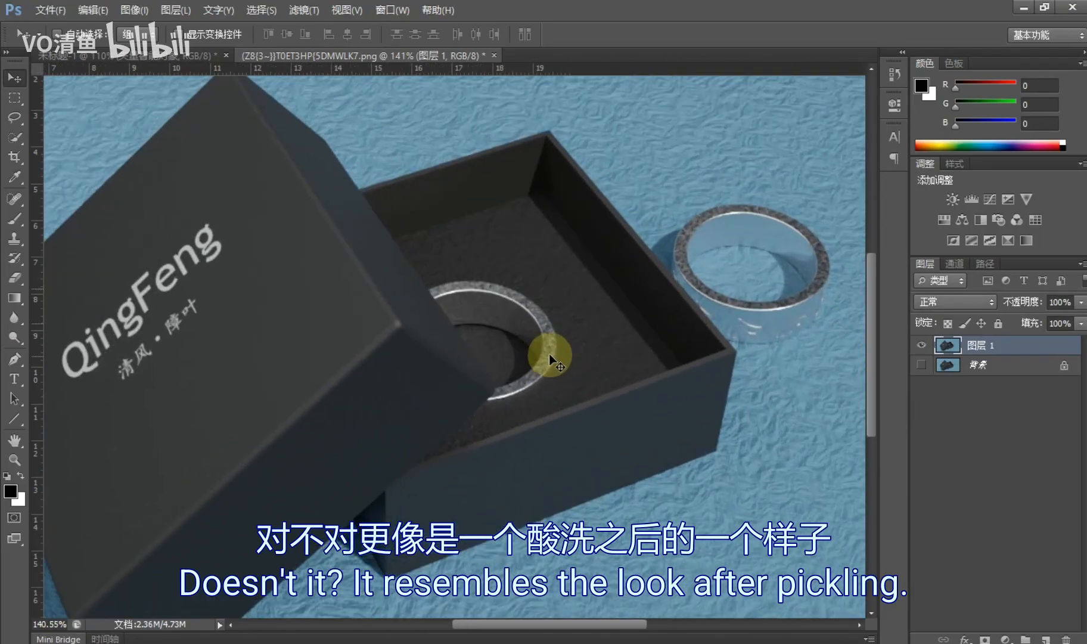
scroll(541, 351, "down", 3, "alt")
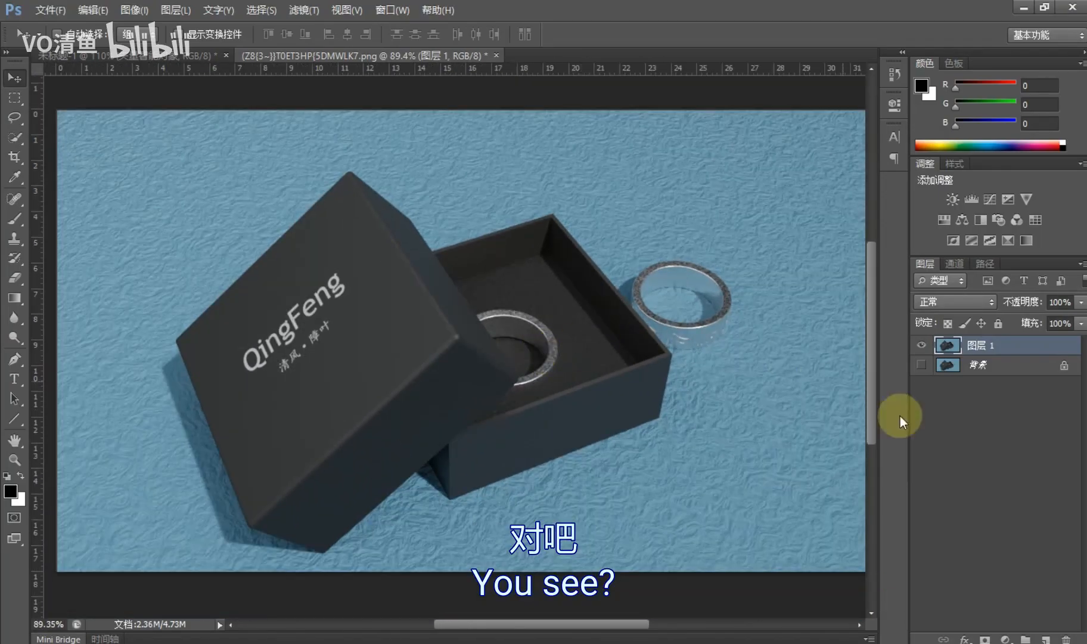
Add a Curves adjustment clipped to the duplicated layer, lowering the shadows and raising the highlights for stronger contrast
left_click(1006, 639)
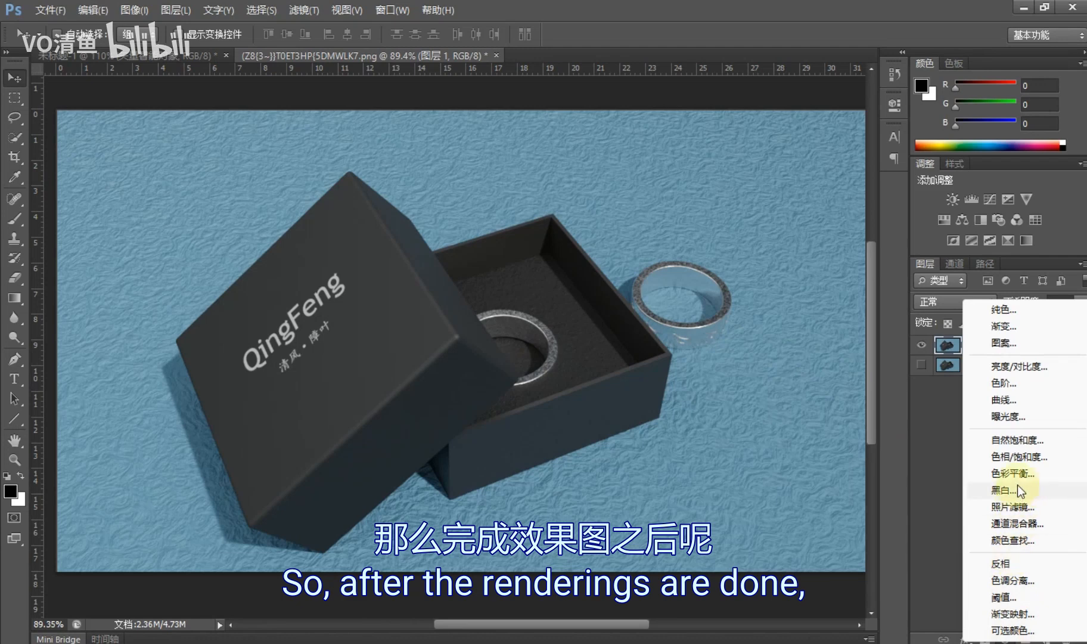
left_click(1012, 400)
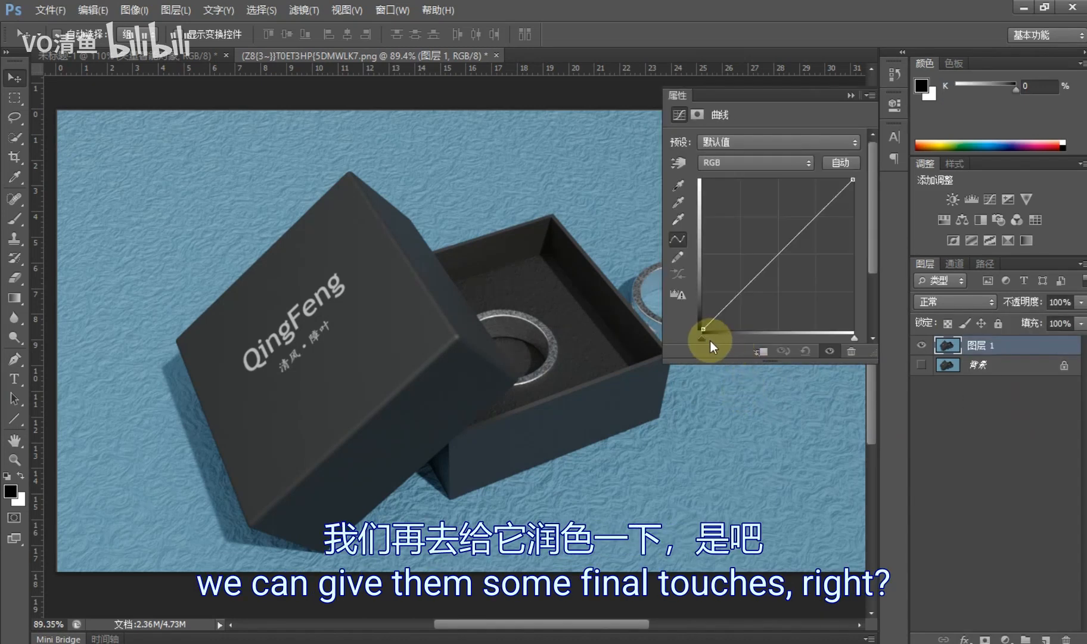
left_click(761, 351)
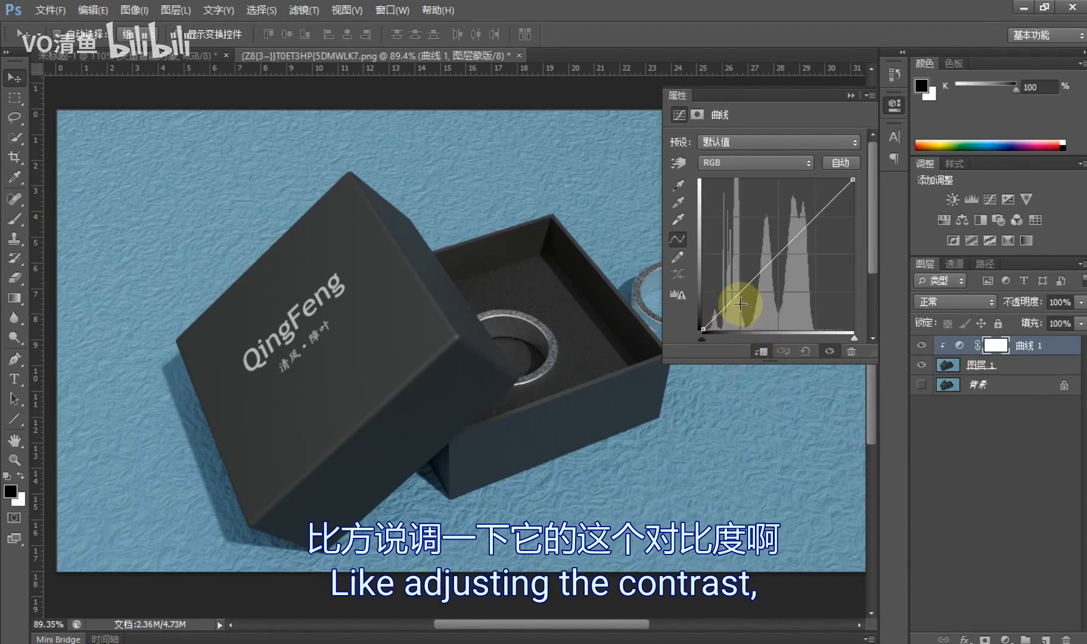
left_click_drag(729, 304, 739, 307)
left_click_drag(815, 217, 816, 198)
left_click(851, 95)
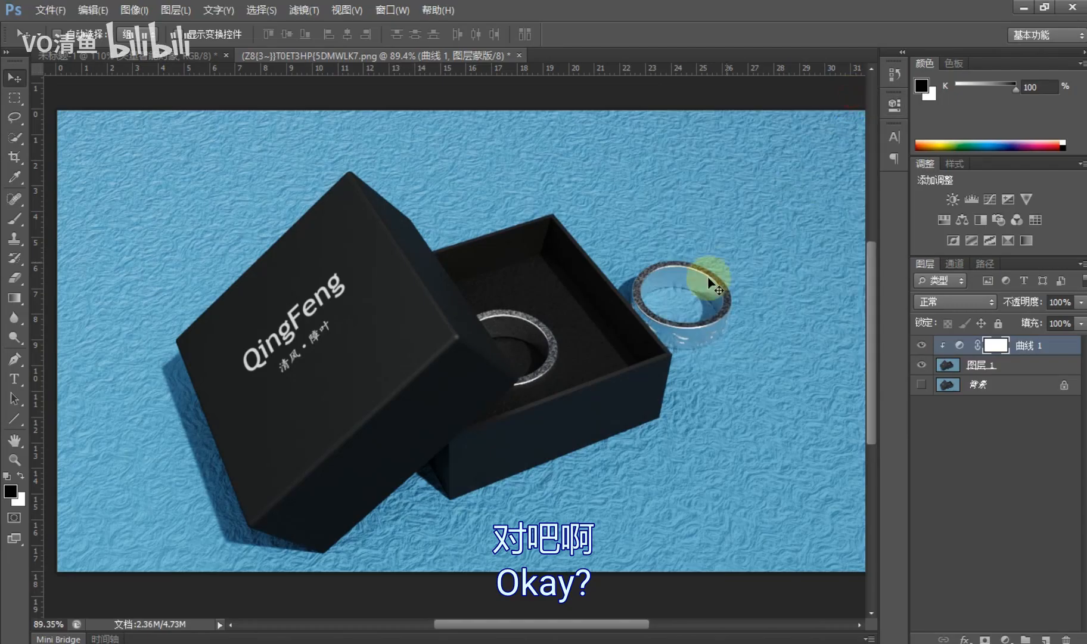
Inspect the contrast-adjusted box, rings and blue backdrop at several magnifications
scroll(669, 345, "down", 1, "alt")
scroll(659, 356, "up", 1, "alt")
scroll(648, 356, "up", 2, "alt")
scroll(648, 356, "down", 2, "alt")
scroll(515, 372, "down", 1, "alt")
scroll(515, 373, "up", 1, "alt")
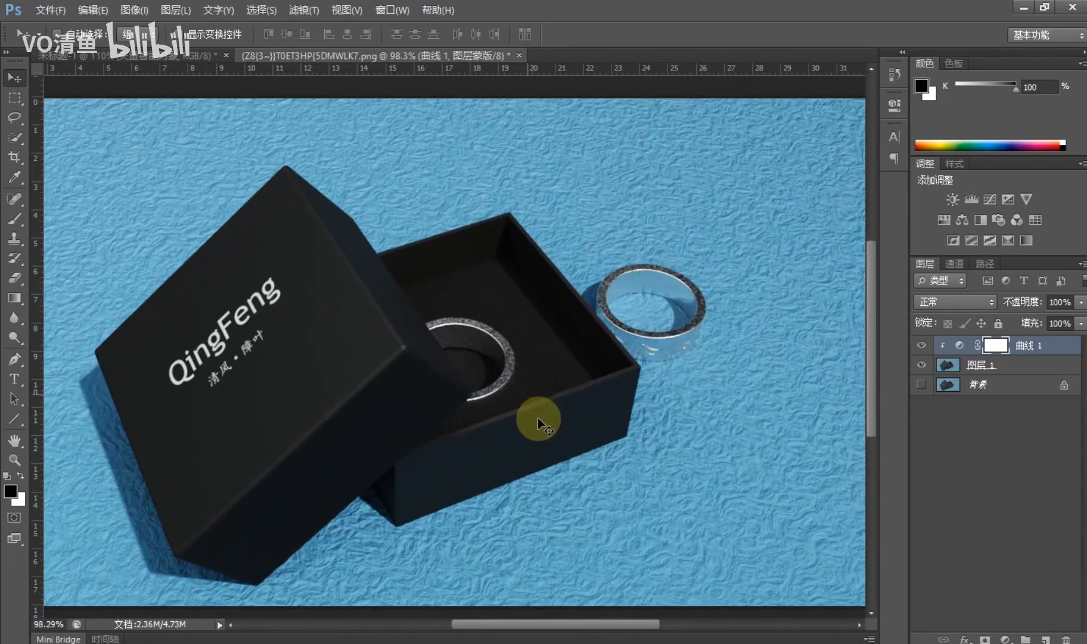
middle_click_drag(434, 361, 426, 353)
left_click(426, 352)
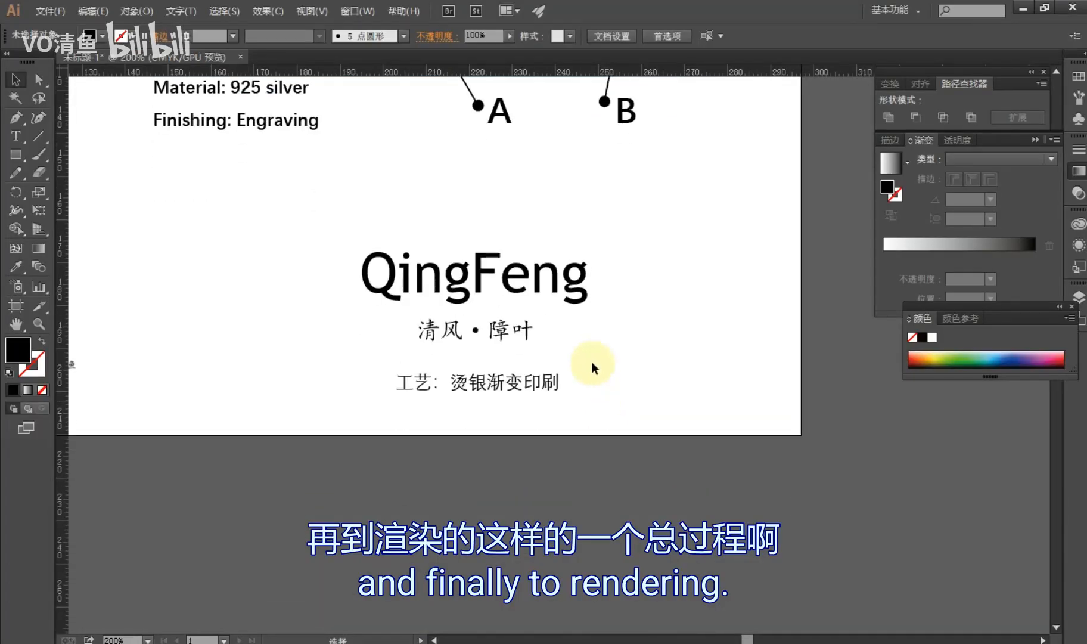
Switch to Illustrator and review the whole QingFeng-CMF sheet with its ring drawings, materials and logo
scroll(593, 364, "up", 1)
scroll(587, 341, "down", 2, "alt")
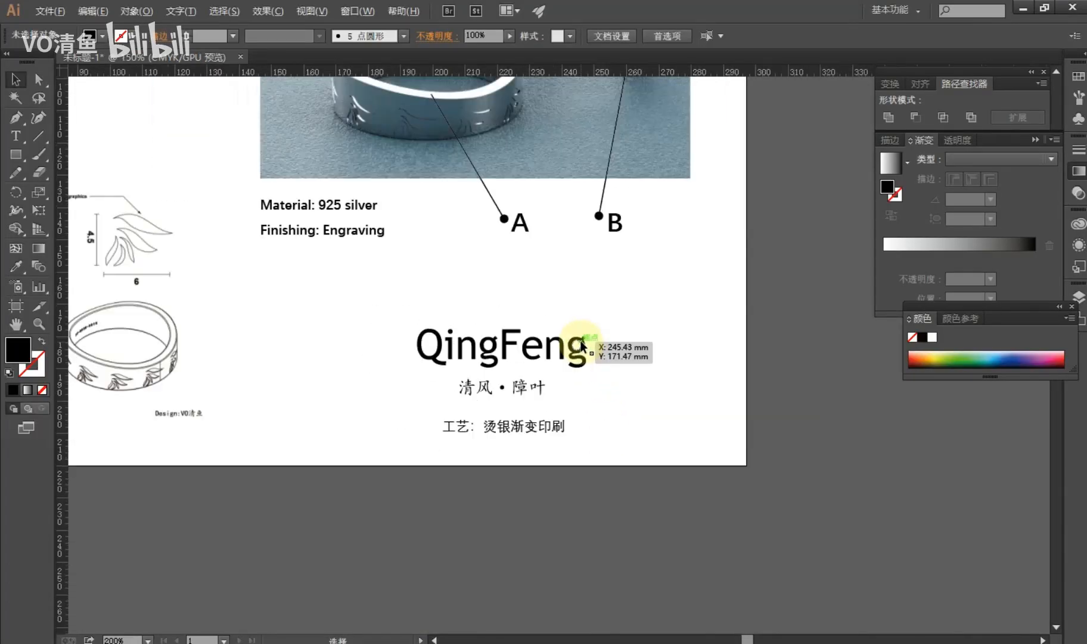
left_click_drag(556, 292, 662, 442)
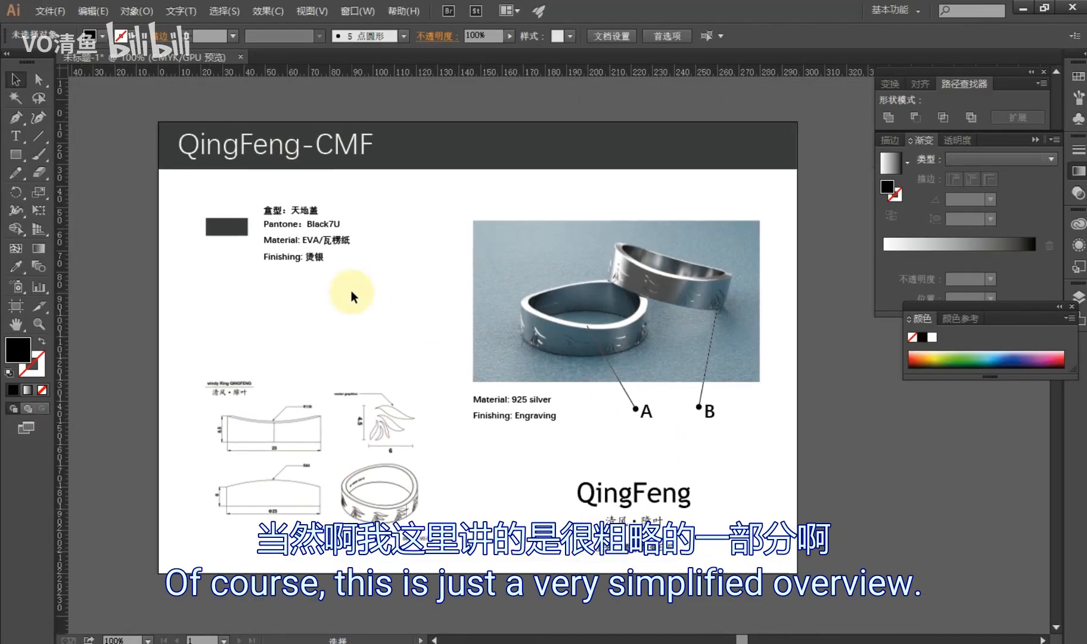